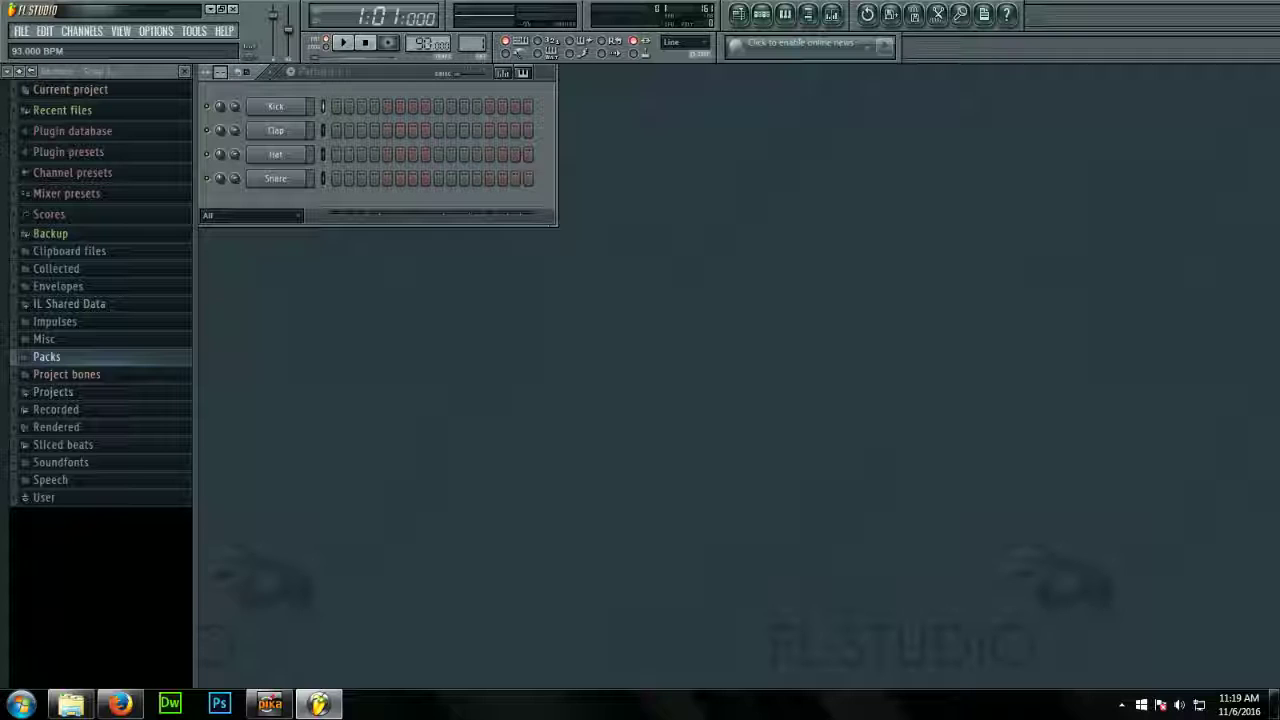
Enable the metronome and test it with a short playback of the empty pattern
click(511, 54)
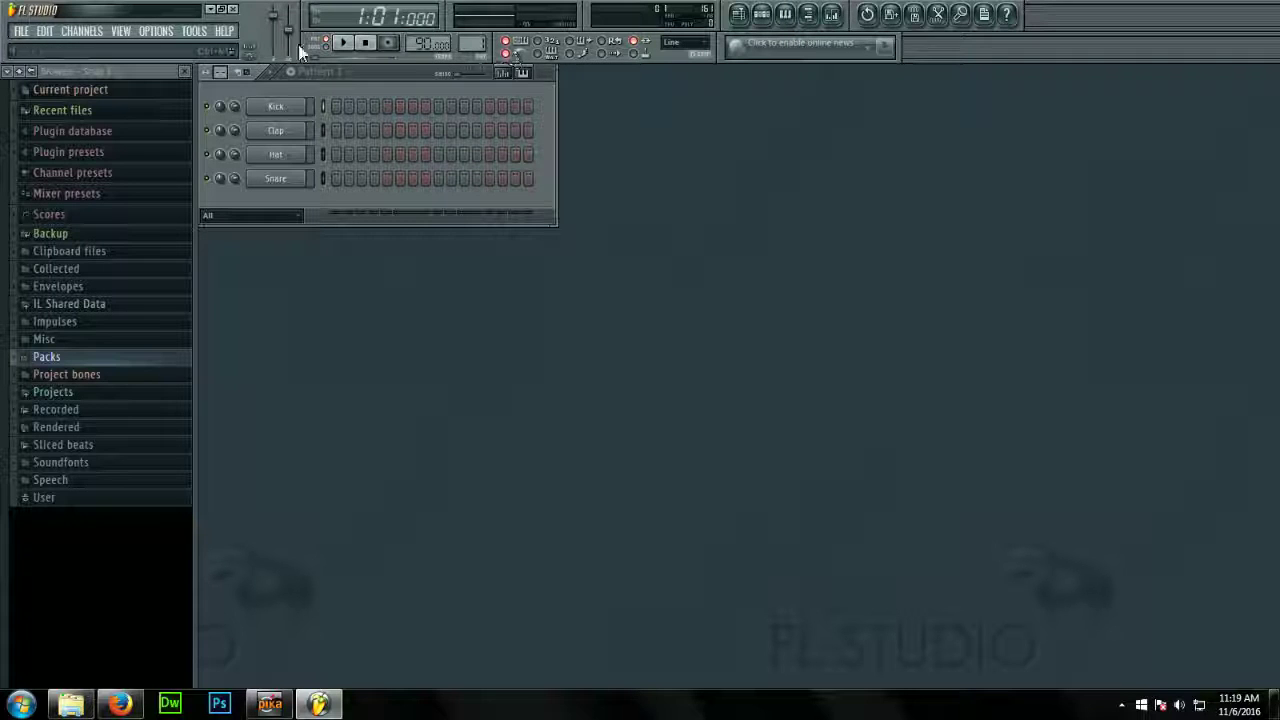
click(344, 45)
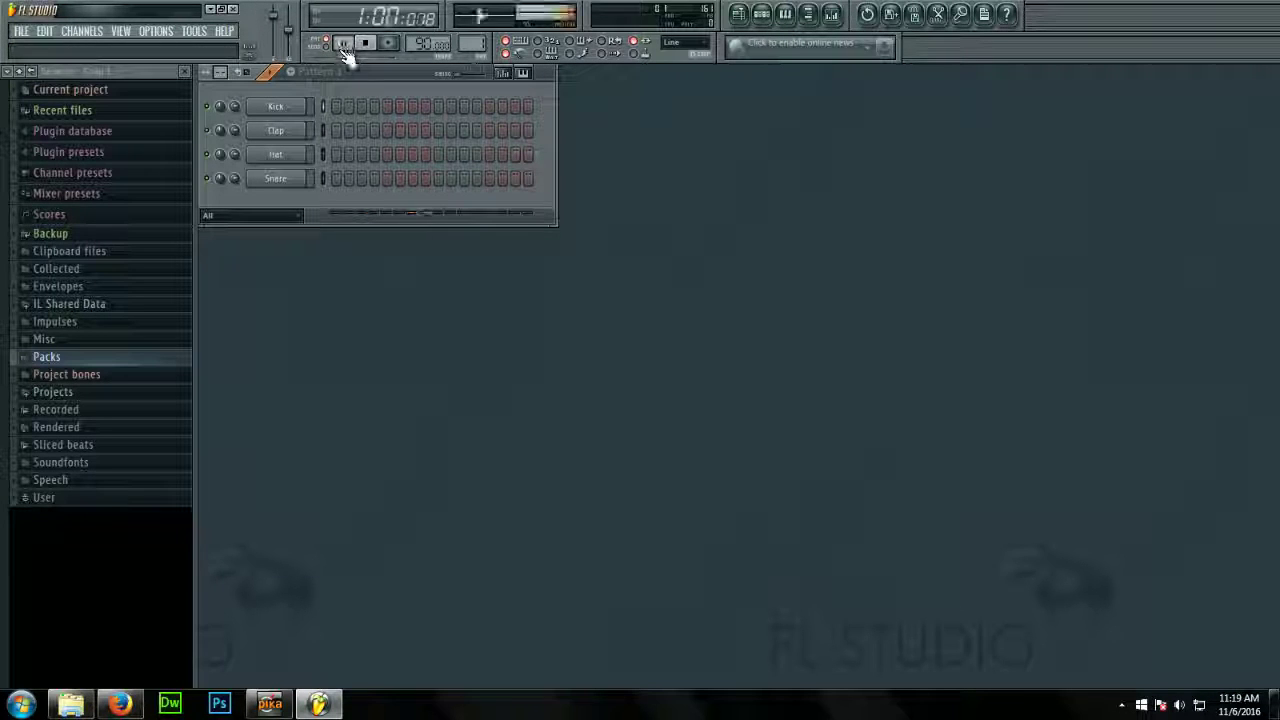
click(365, 45)
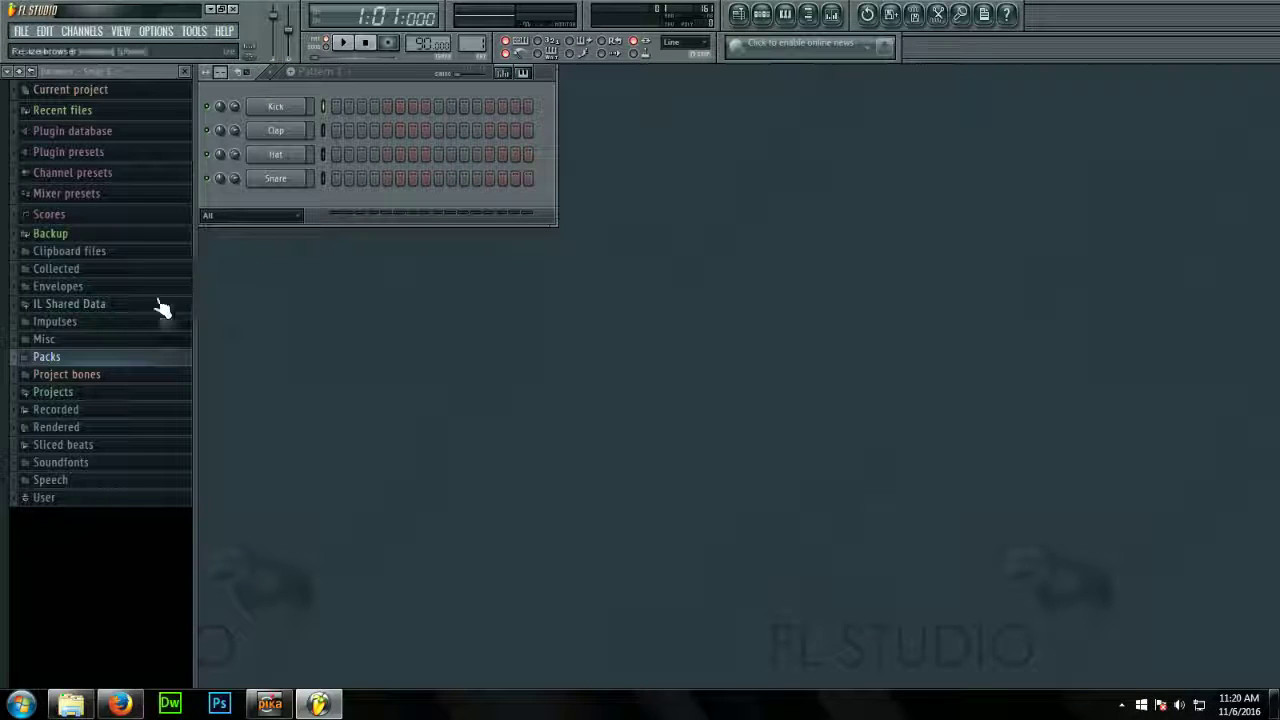
Load the XF_Kick_ (1) sample from the TUTOR 2 pack into the Kick channel
click(98, 366)
scroll(143, 294, down, 5)
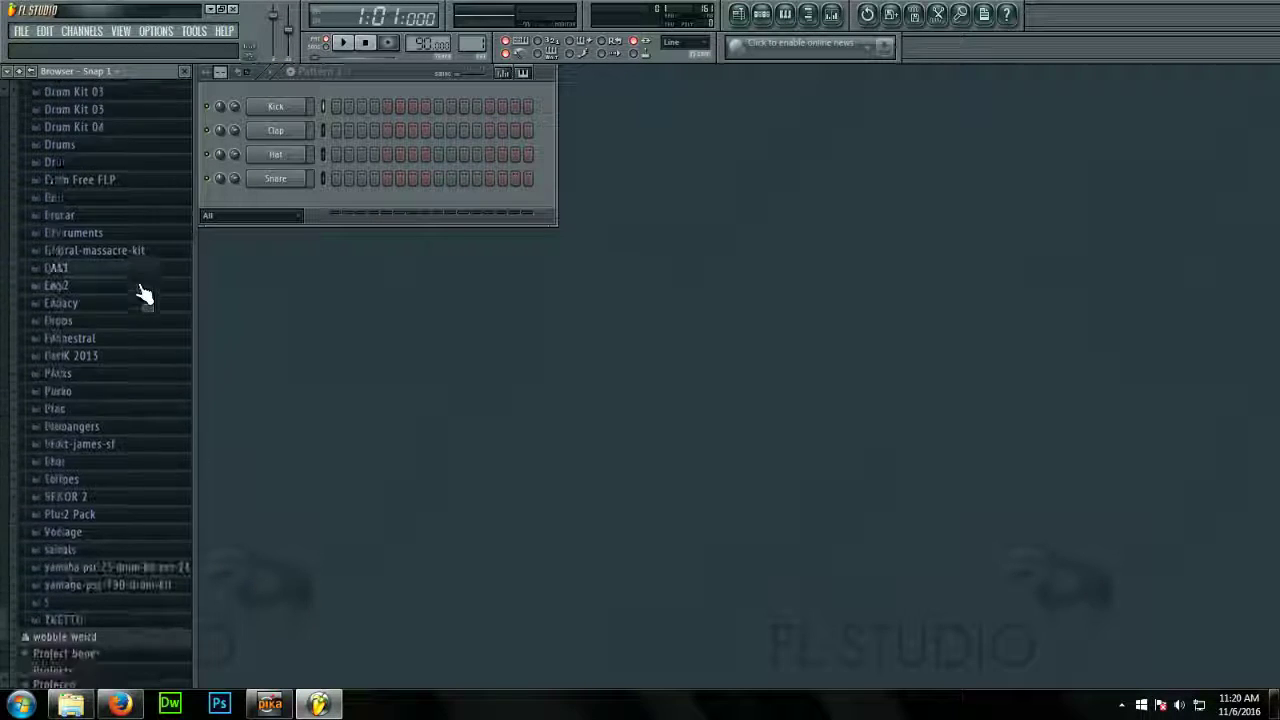
click(105, 427)
scroll(110, 390, down, 2)
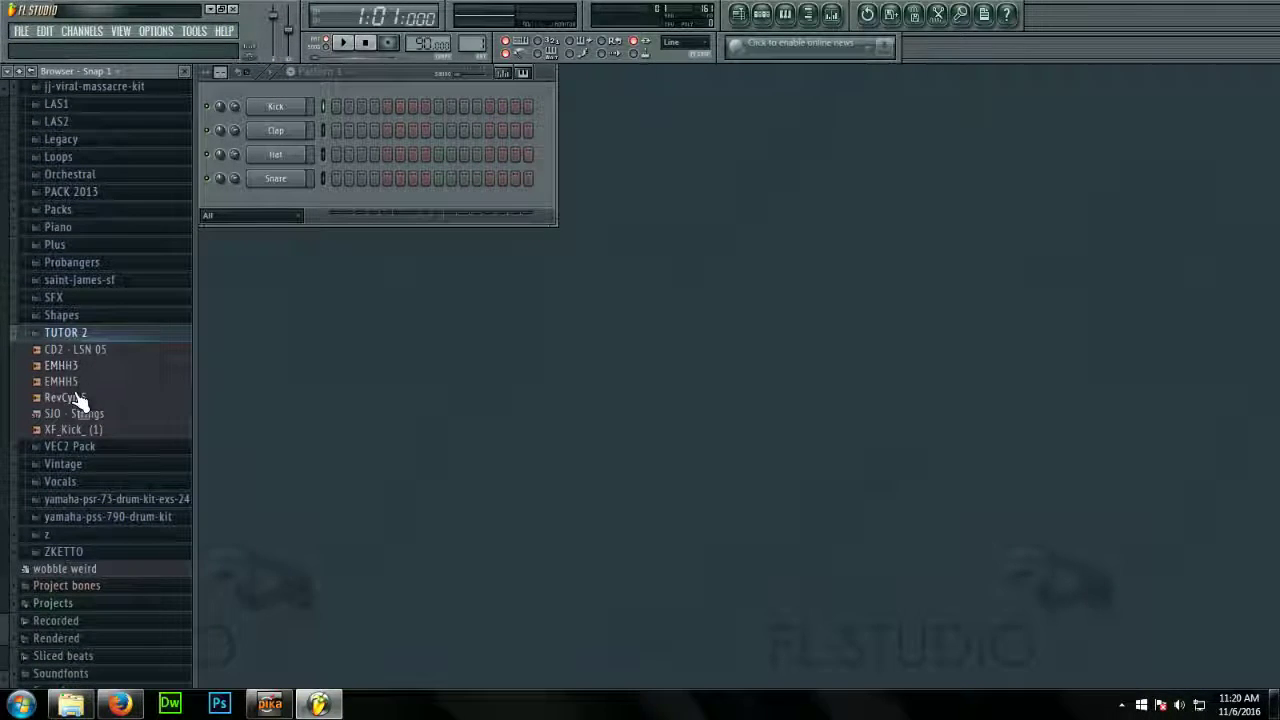
drag(78, 438, 288, 110)
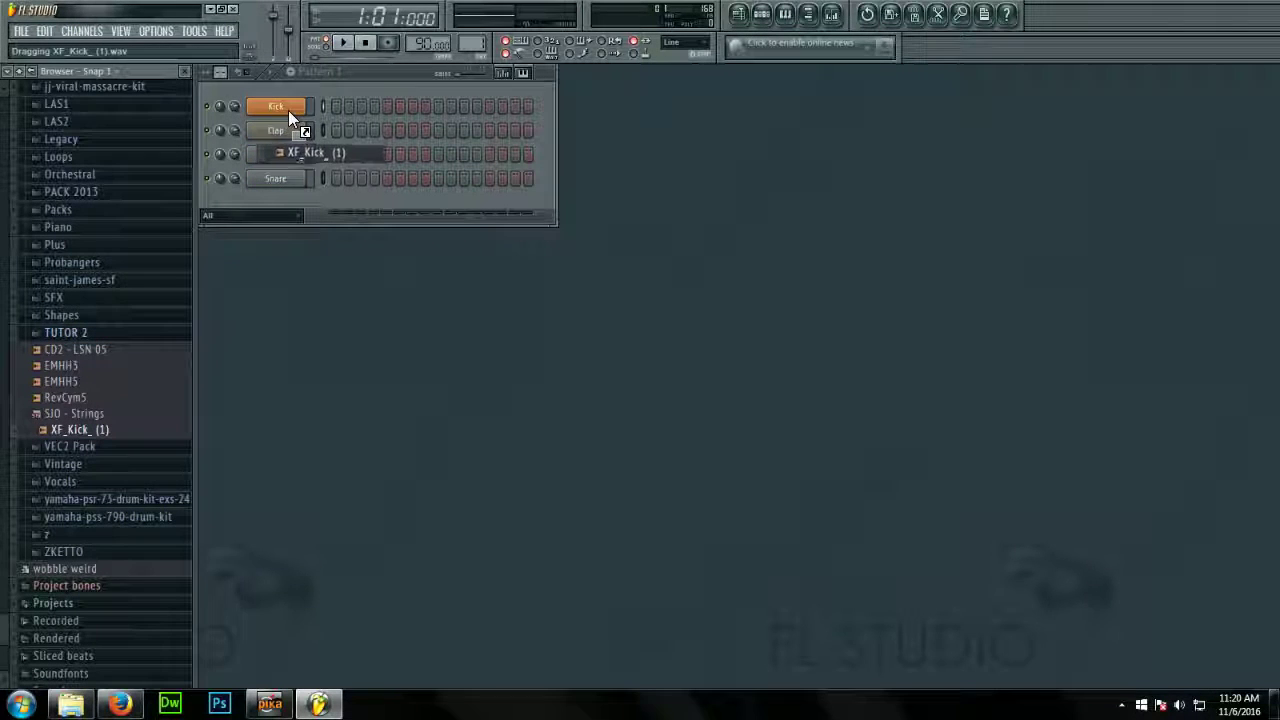
Delete the Clap channel and confirm the deletion
right_click(286, 128)
click(332, 338)
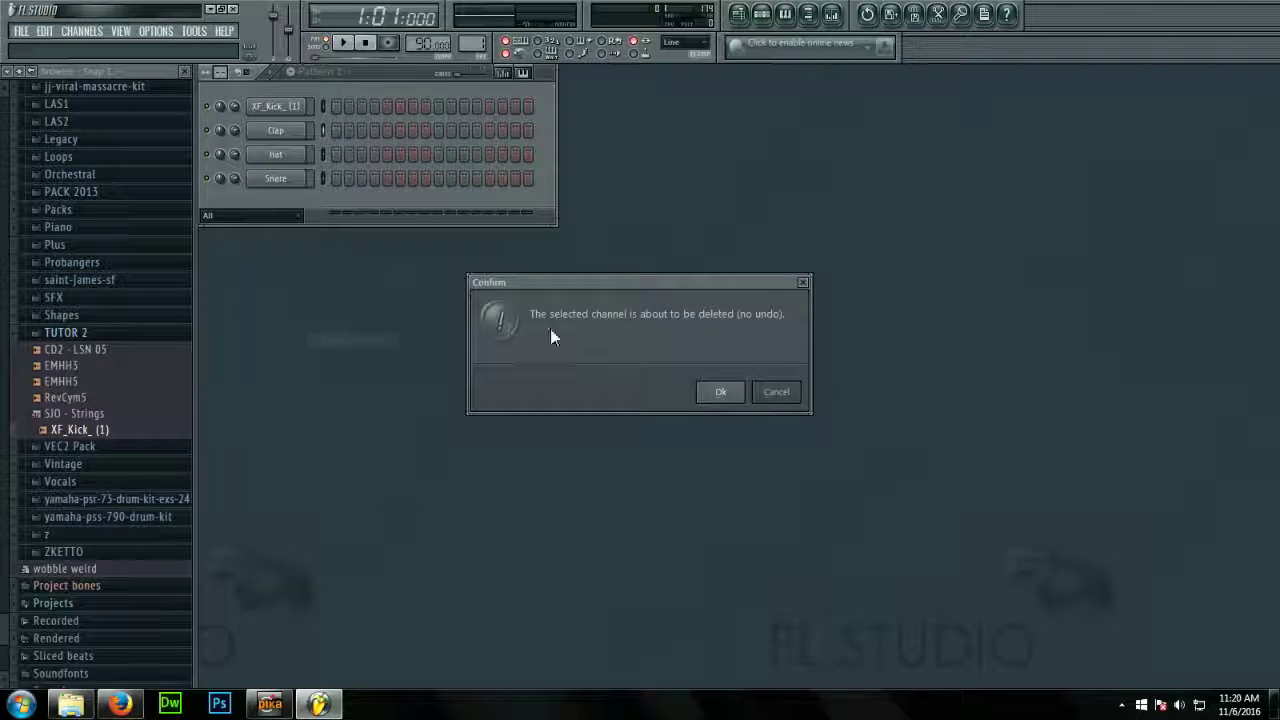
click(728, 390)
Audition samples in the TUTOR 2 pack, and load EMHH5 into the Hat channel and CD2 - LSN 05 into the Snare channel
click(128, 366)
click(104, 381)
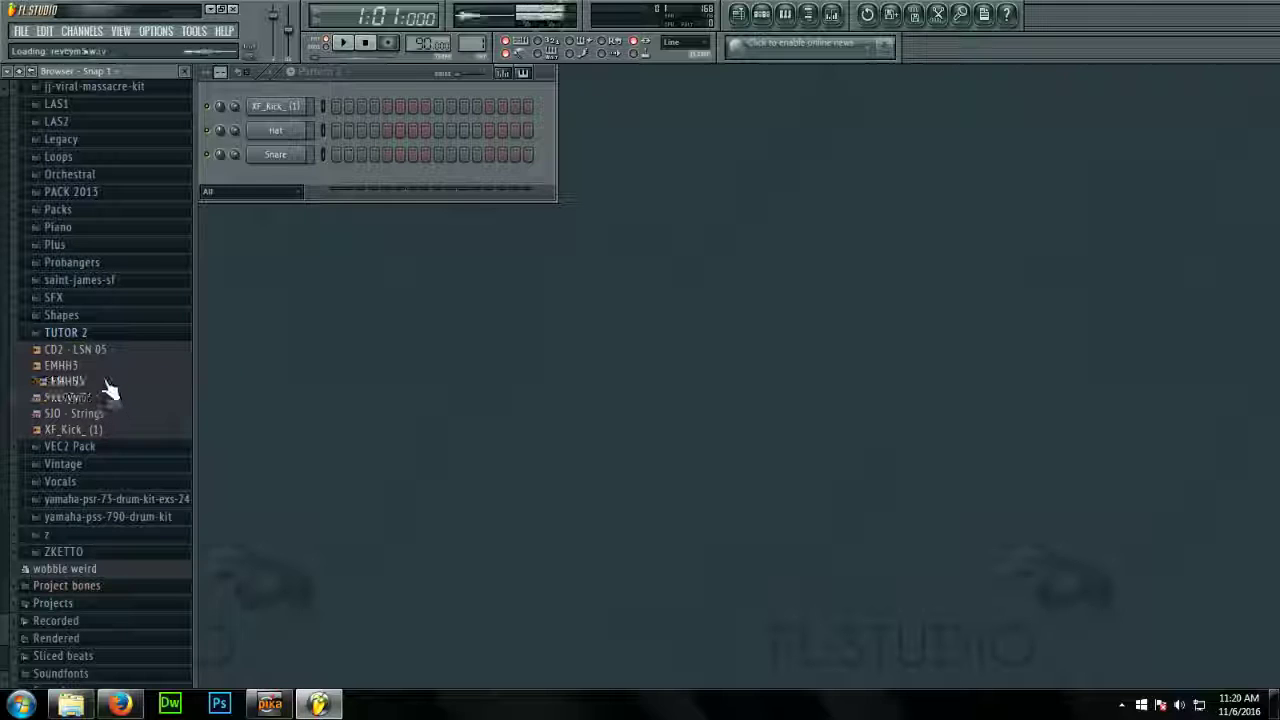
drag(110, 390, 284, 131)
drag(136, 354, 253, 163)
Adjust the volume of the drum channels and extend the pattern to 32 steps
drag(235, 106, 235, 119)
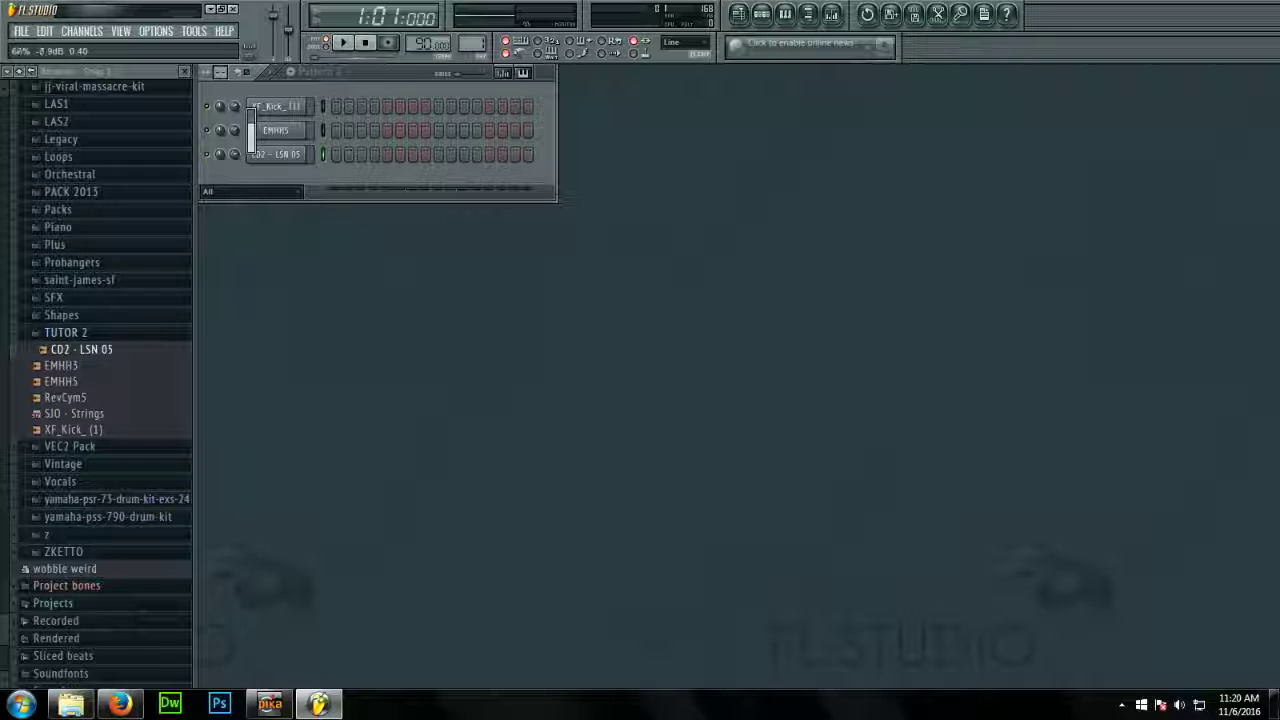
drag(235, 119, 235, 165)
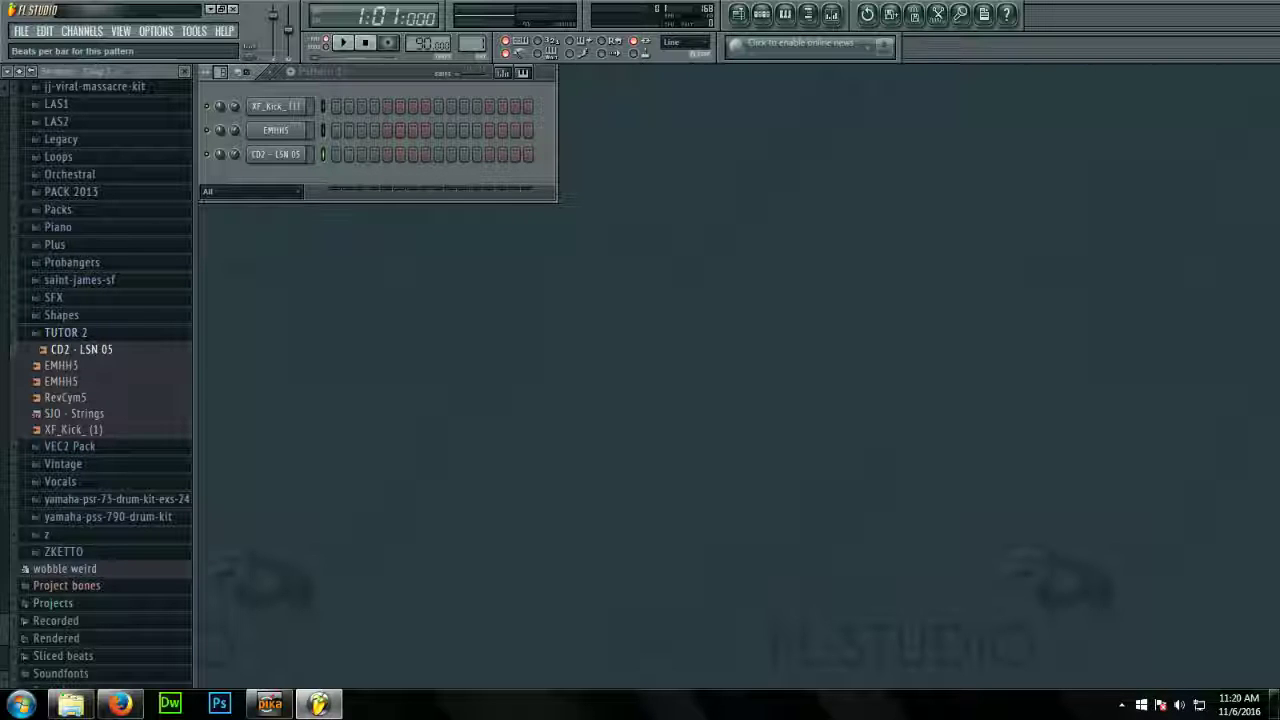
drag(222, 72, 222, 60)
Rename the XF_Kick_ (1), EMHH5 and CD2 - LSN 05 channels to KICK, HH and SNARE
right_click(300, 104)
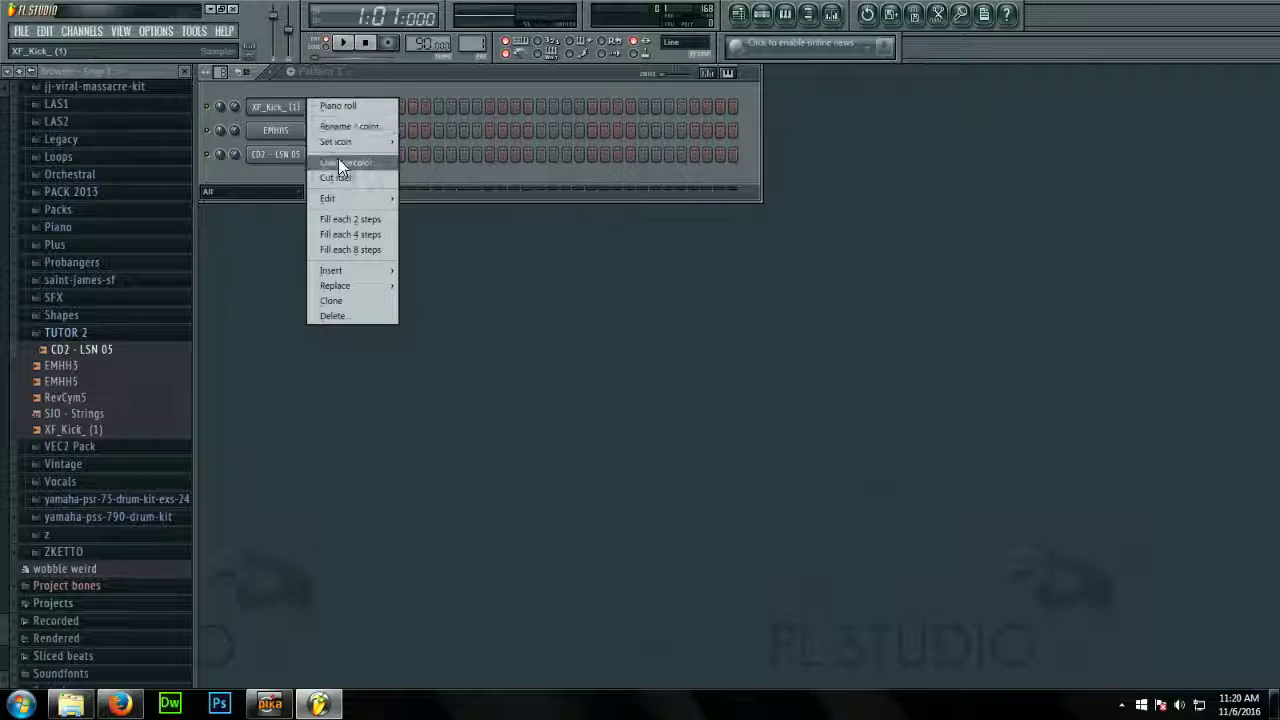
click(340, 126)
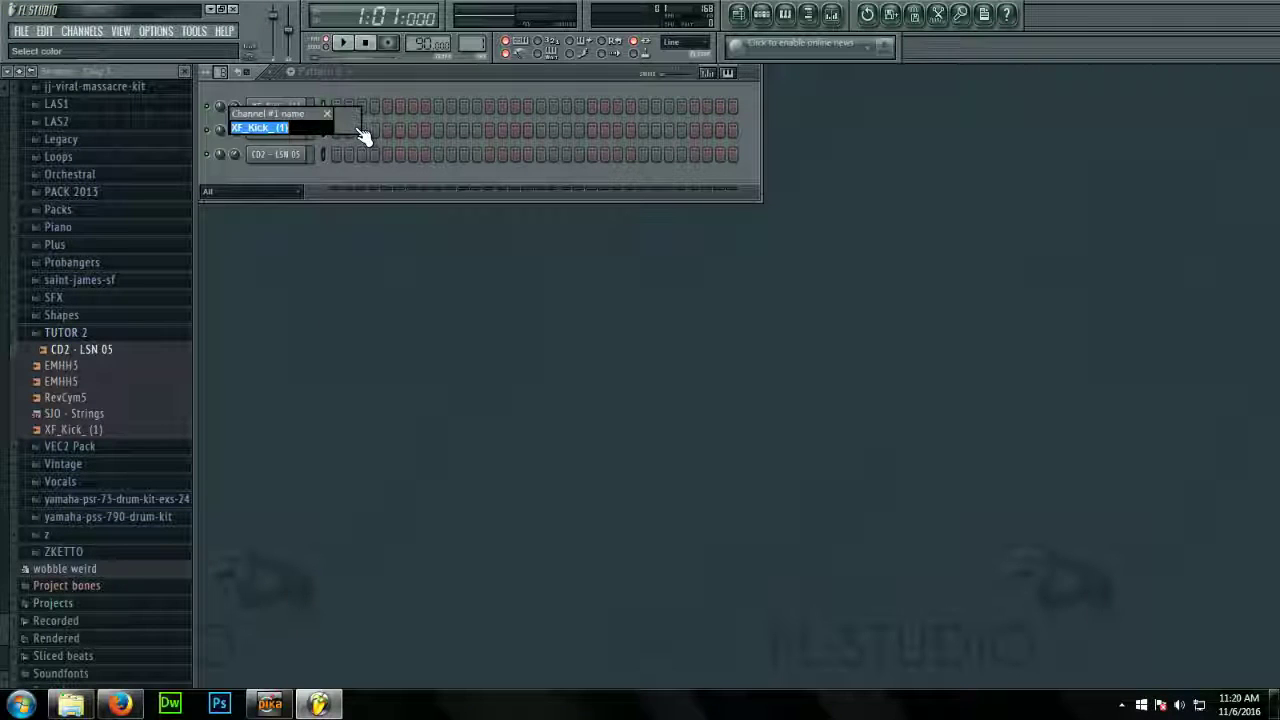
text(KICK)
key(Return)
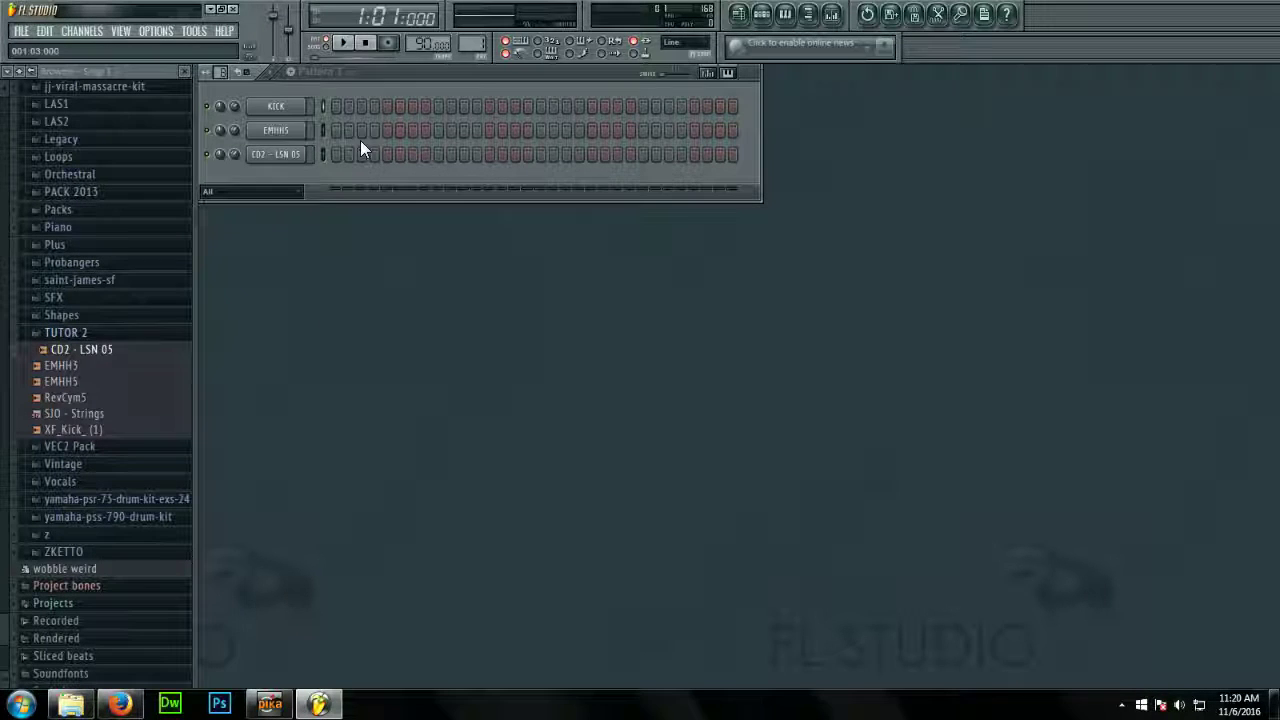
right_click(290, 128)
click(341, 152)
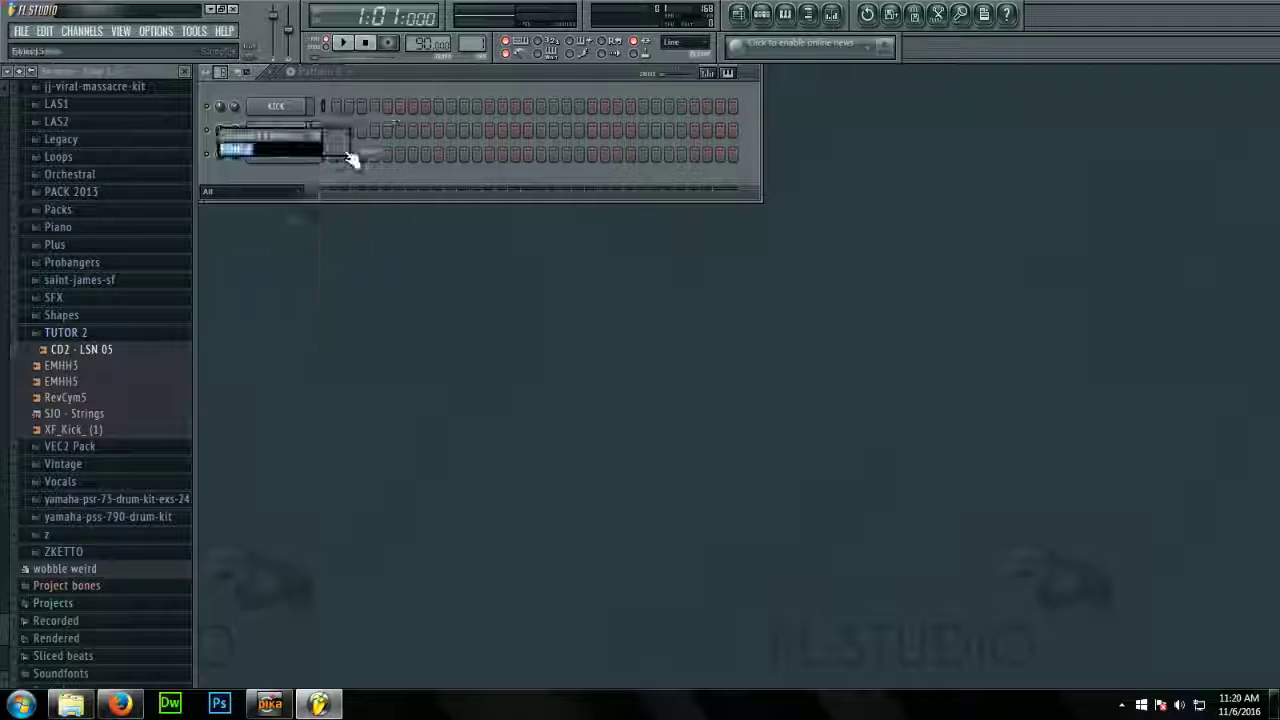
text(HH)
key(Return)
right_click(287, 154)
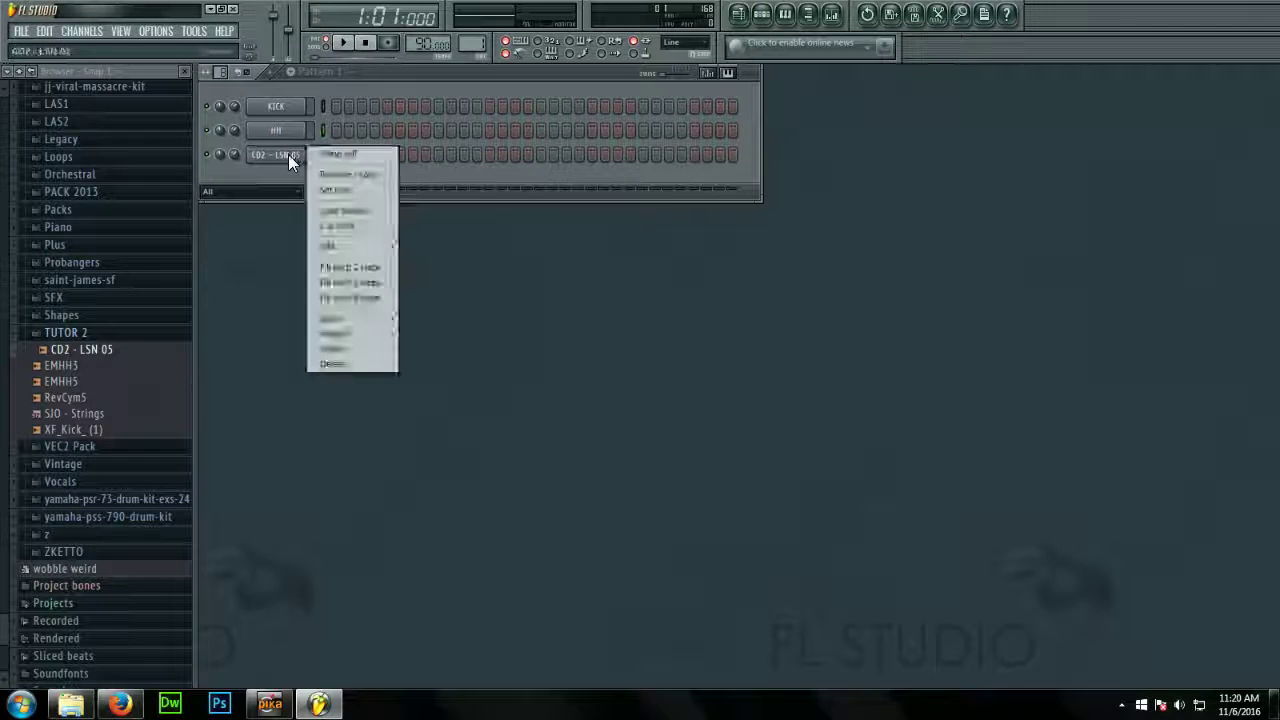
click(320, 173)
text(SNARE)
key(Return)
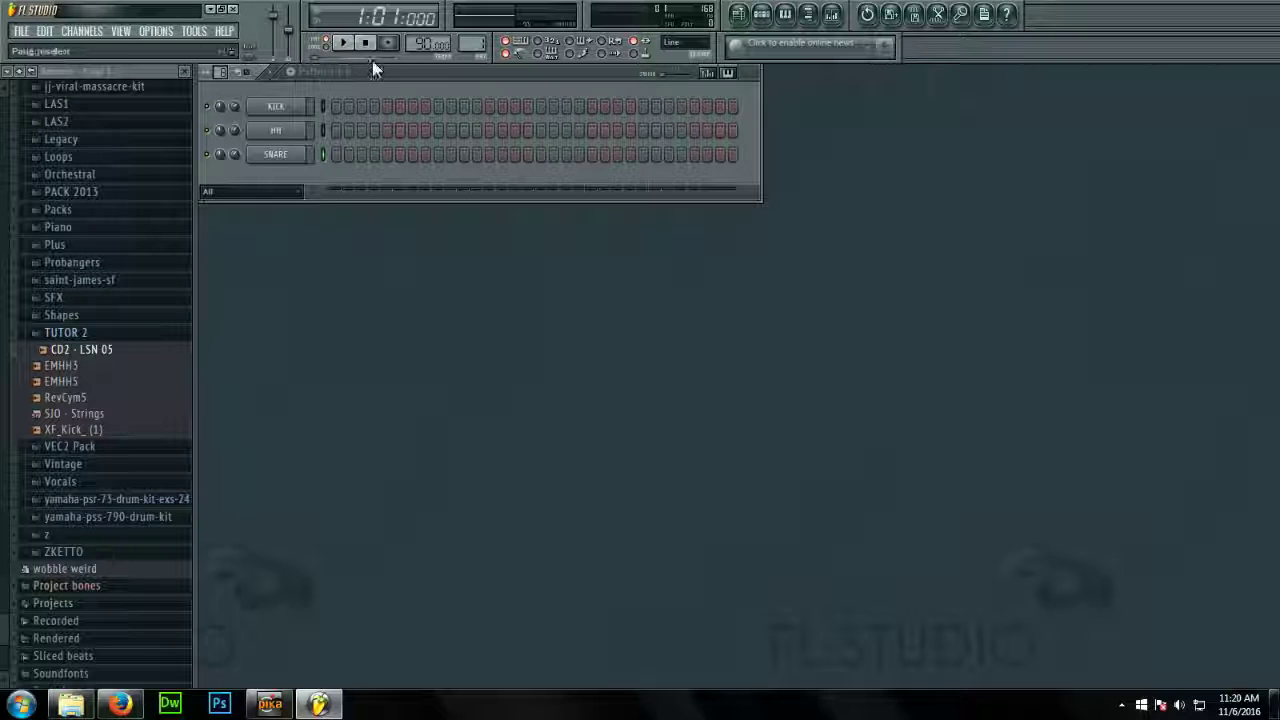
Place a KICK hit on step 1 and fill the HH channel on each 2 steps
key(space)
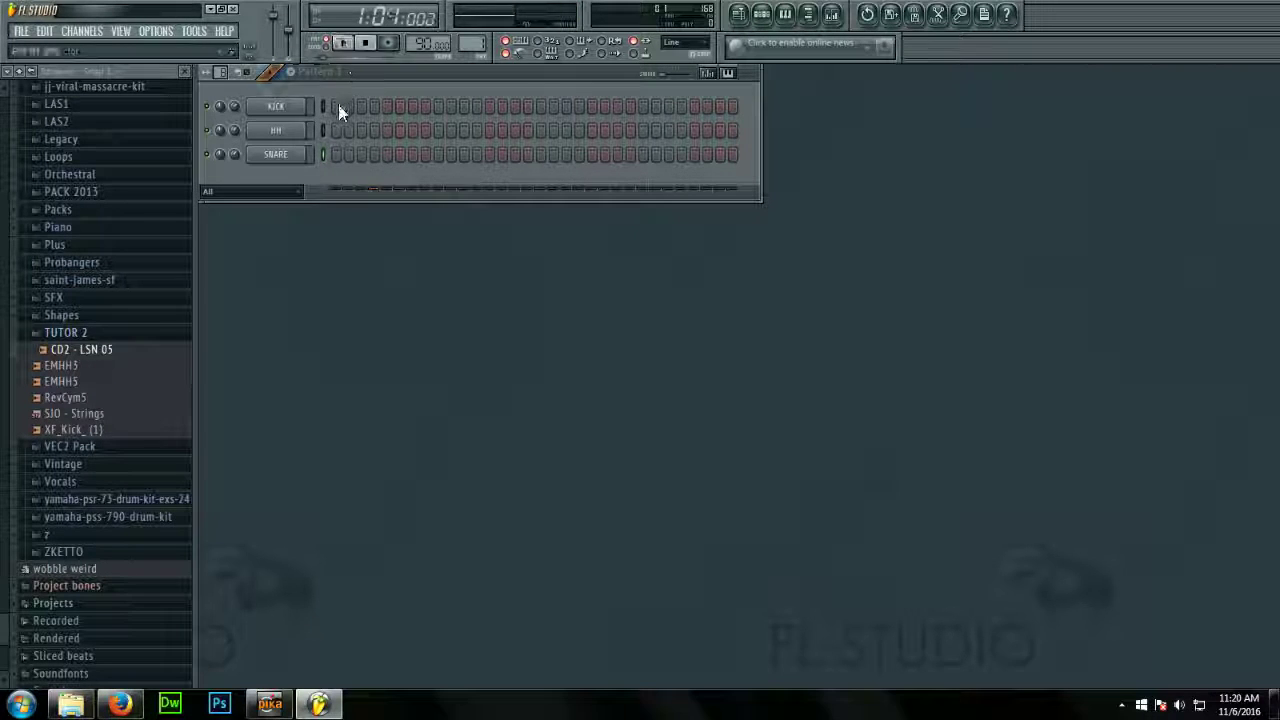
click(336, 105)
key(space)
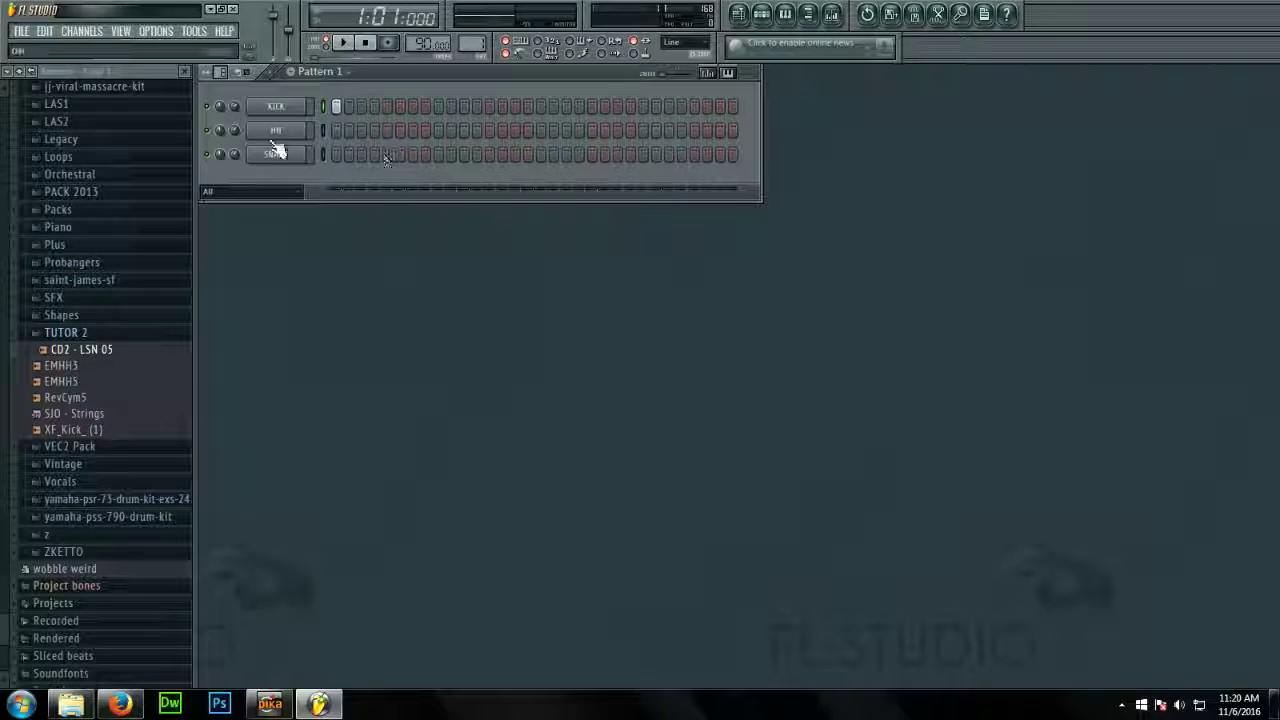
right_click(272, 132)
click(366, 251)
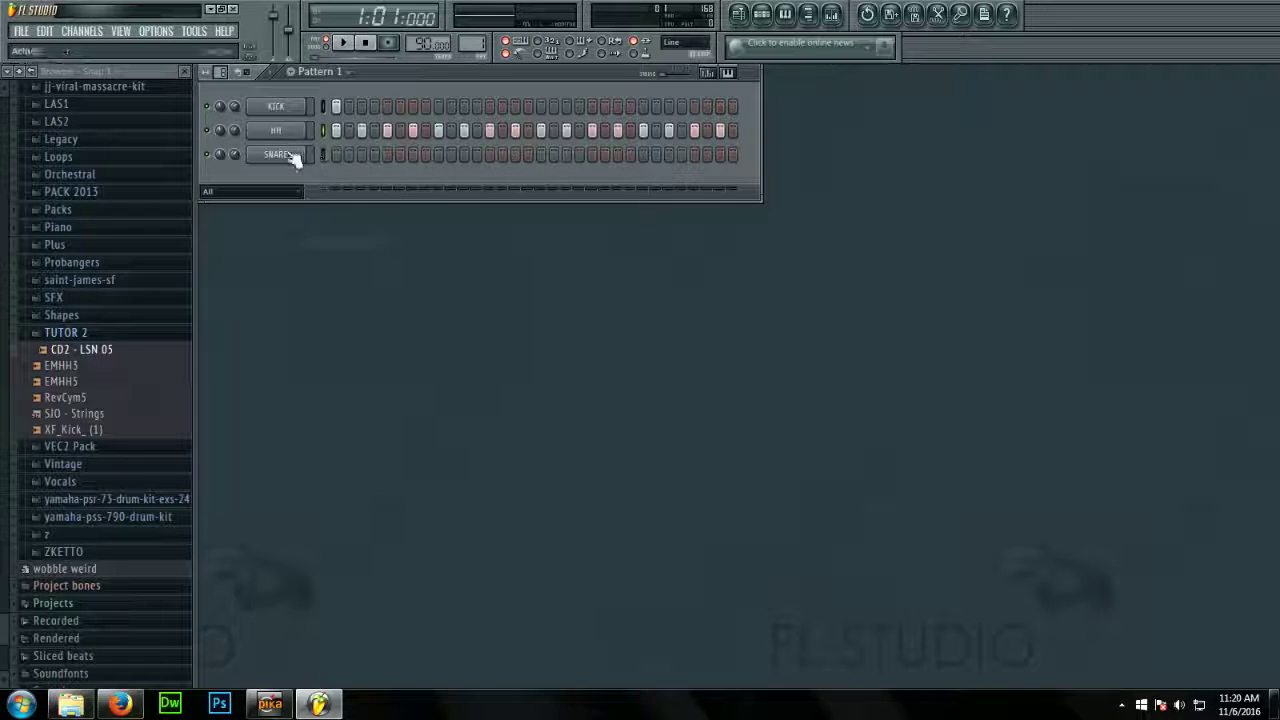
Fill the SNARE channel on each 4 steps, keep only the hits on steps 5, 13, 21 and 29, and play the beat
right_click(292, 158)
click(354, 282)
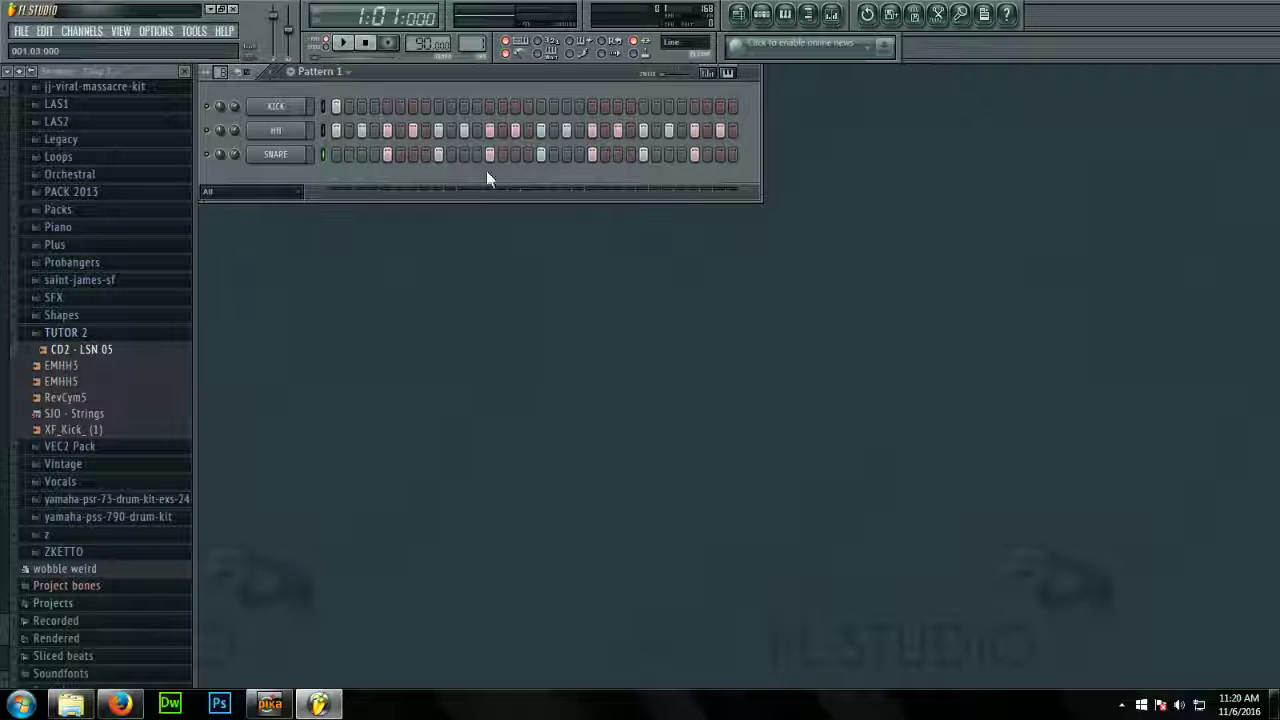
click(541, 154)
click(643, 154)
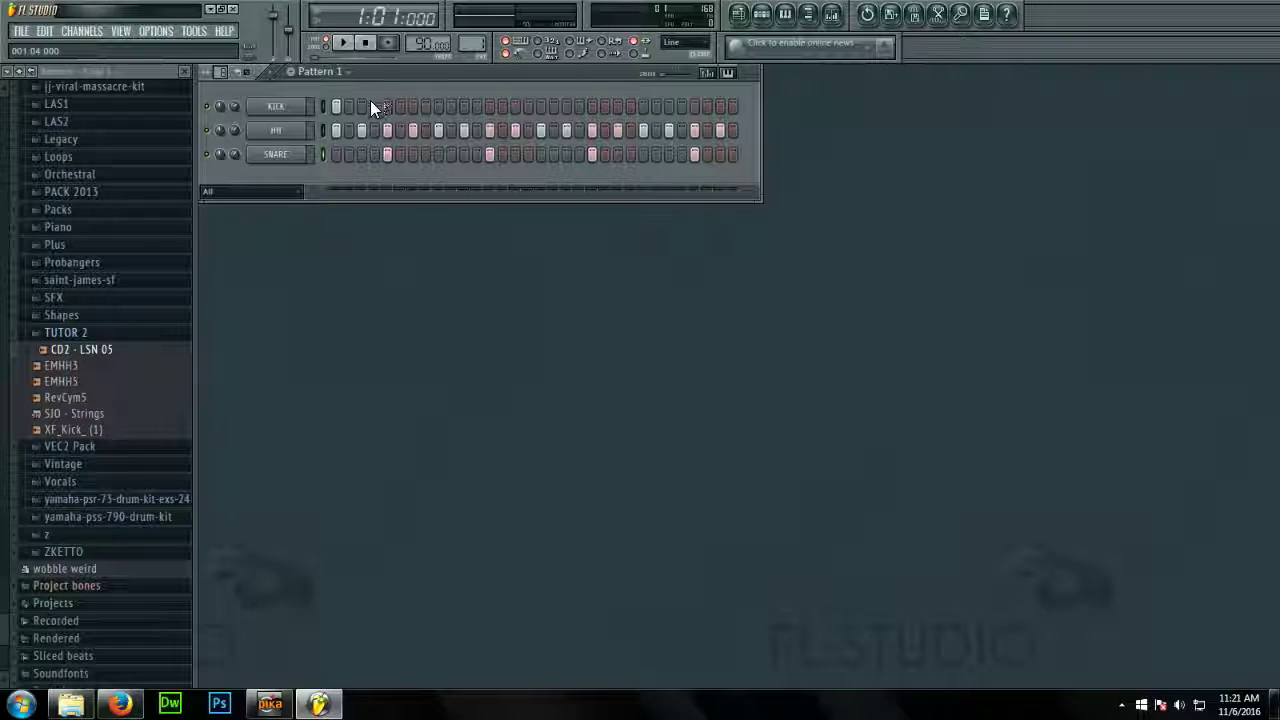
key(space)
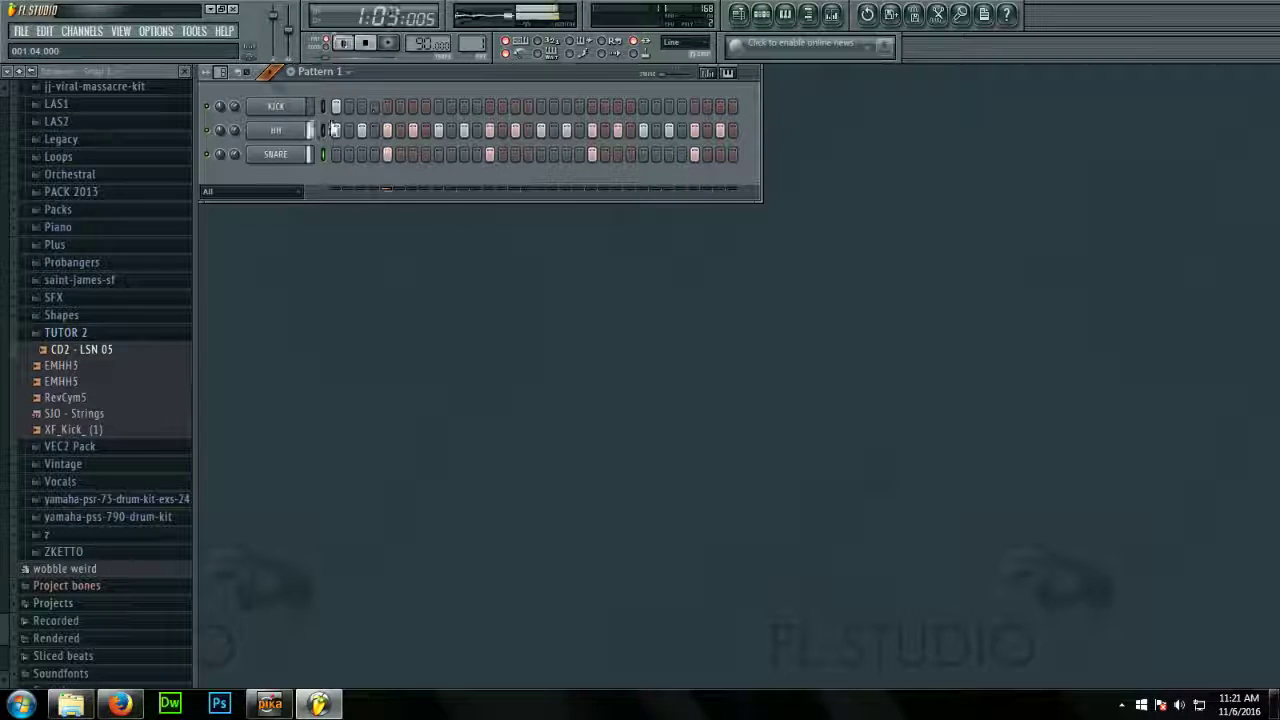
key(space)
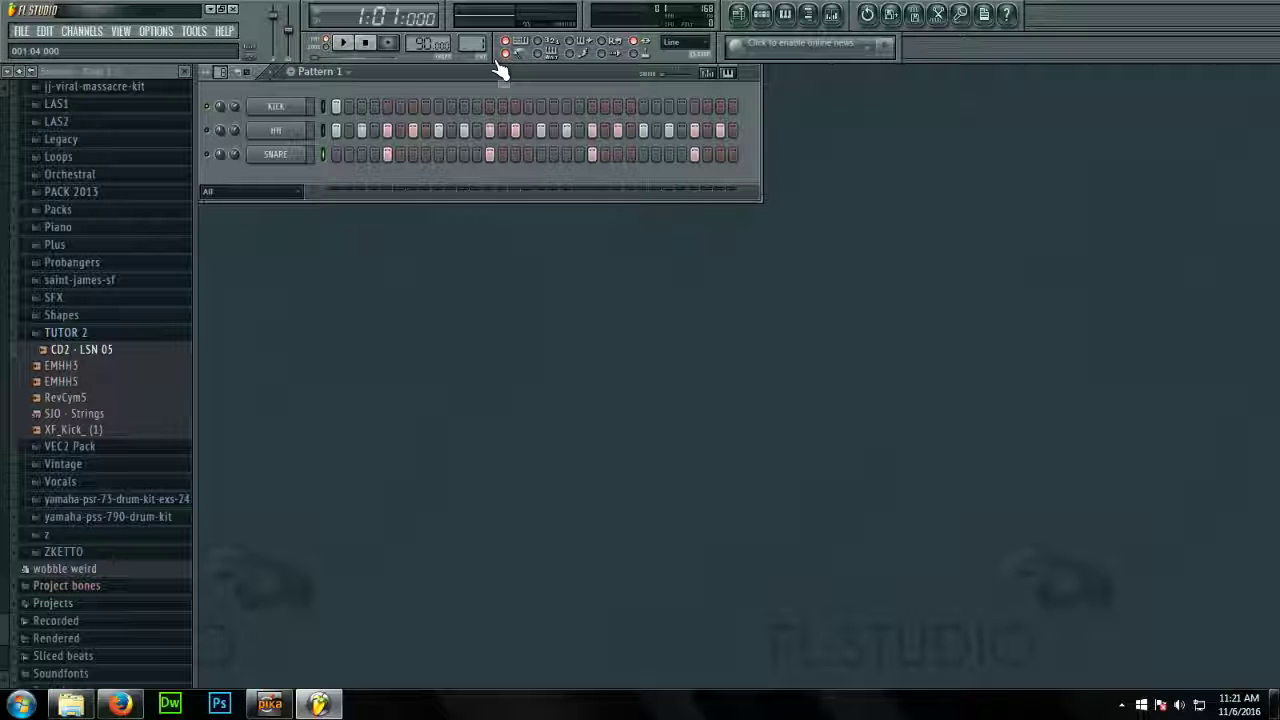
Add KICK hits on steps 4, 7, 8 and 10 while the pattern plays
key(space)
click(376, 106)
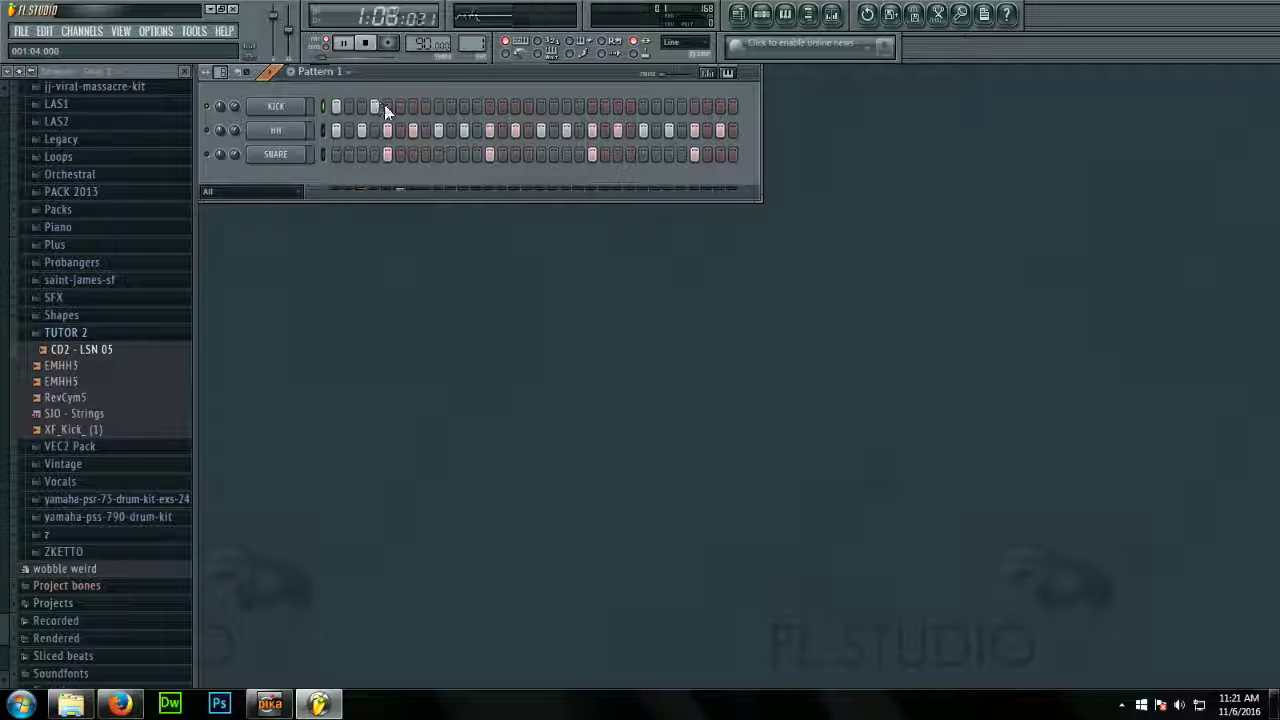
click(410, 106)
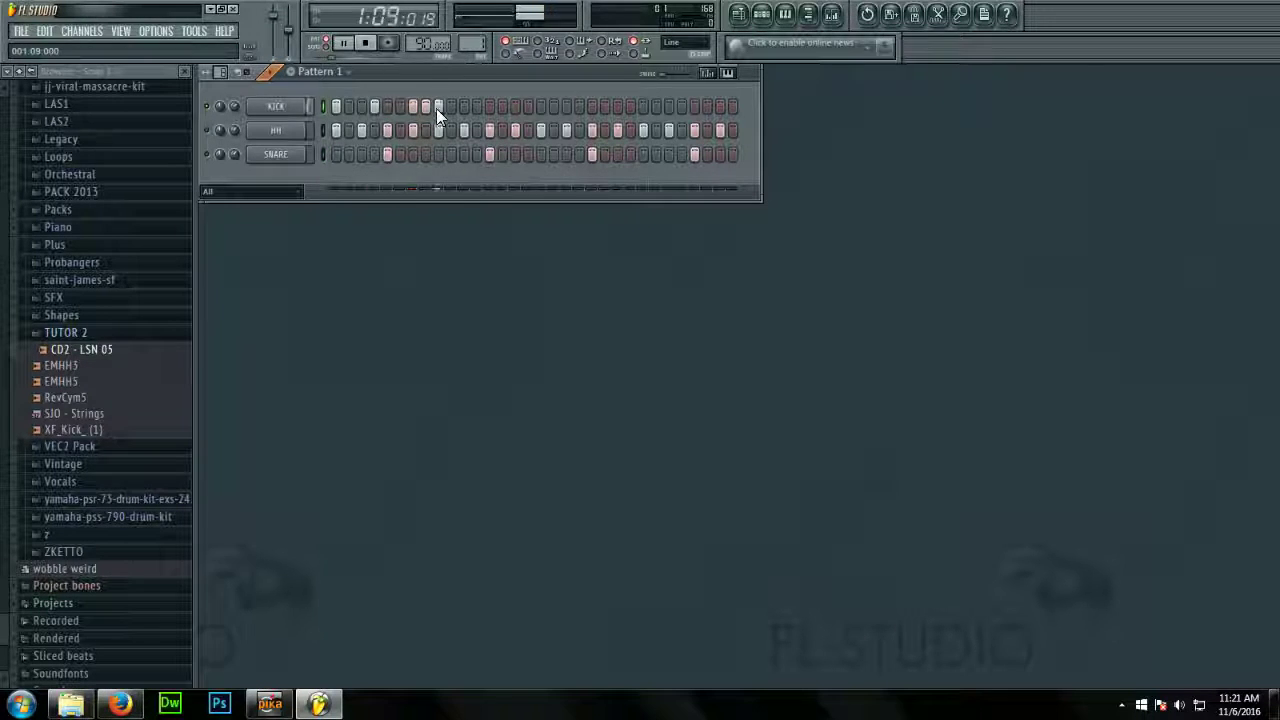
click(450, 107)
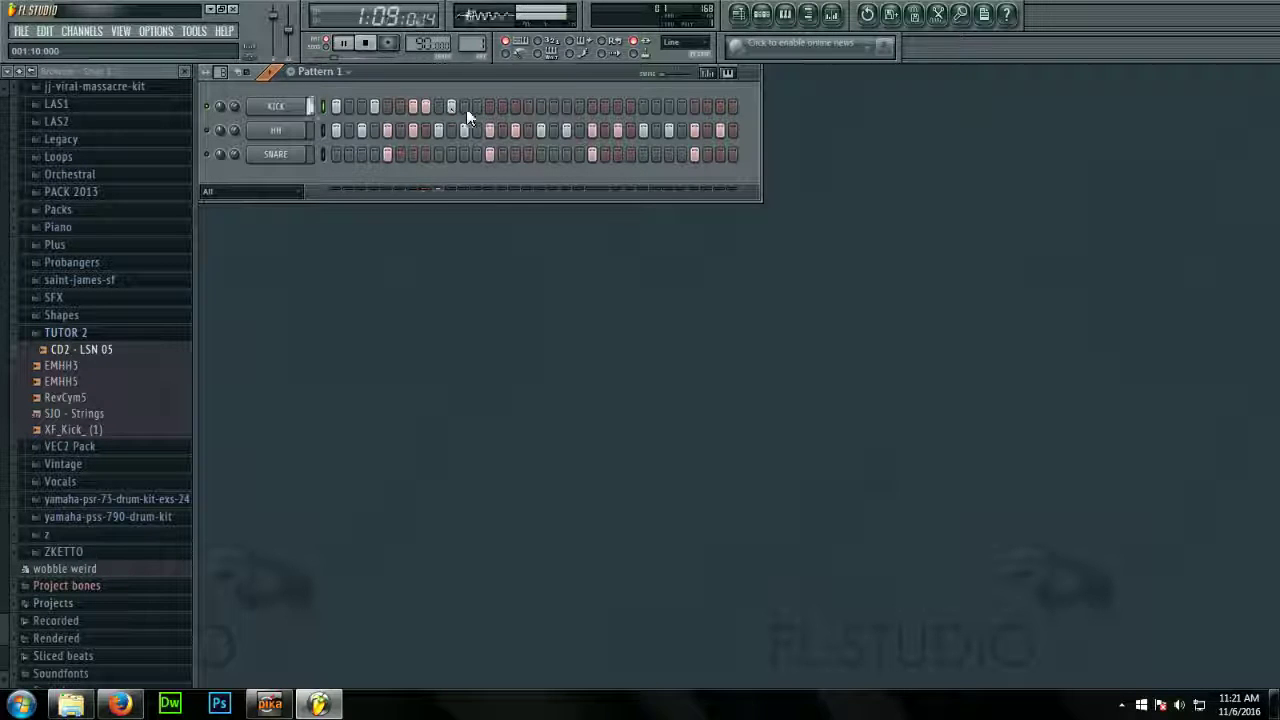
Add a KICK hit on step 12, trying and removing a hit on step 14 during playback
click(502, 107)
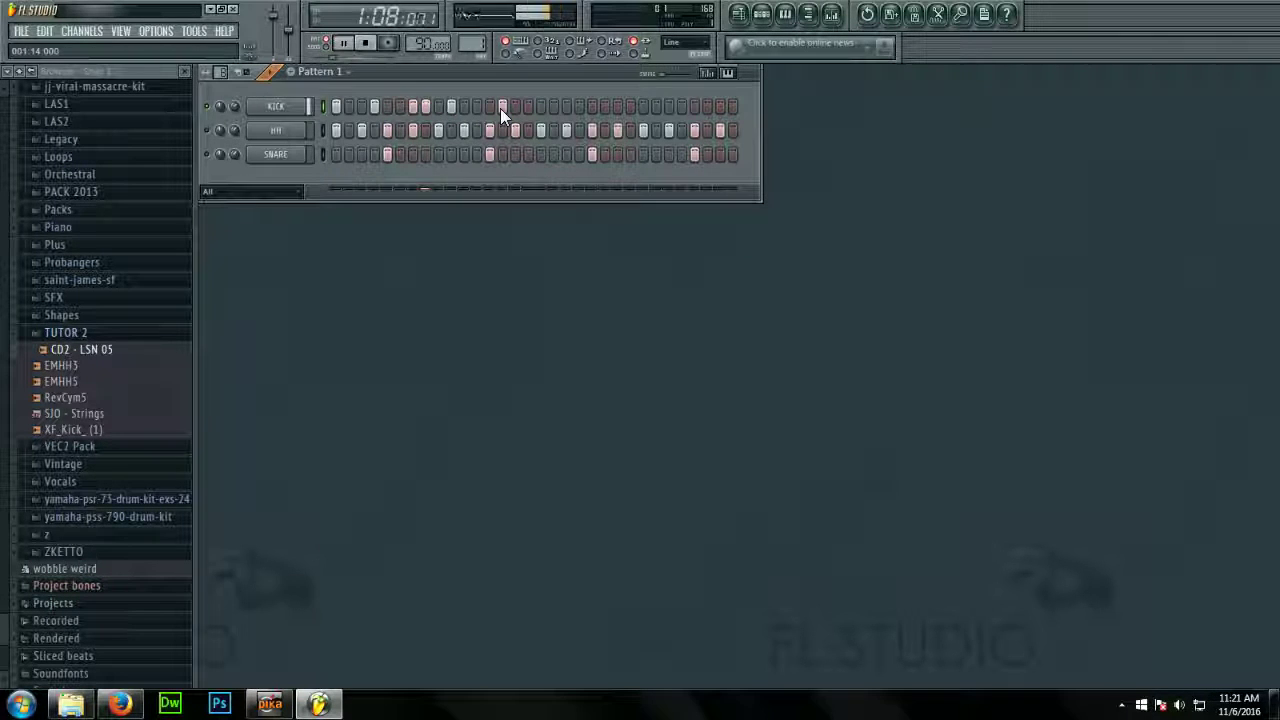
key(space)
click(479, 107)
click(503, 106)
key(space)
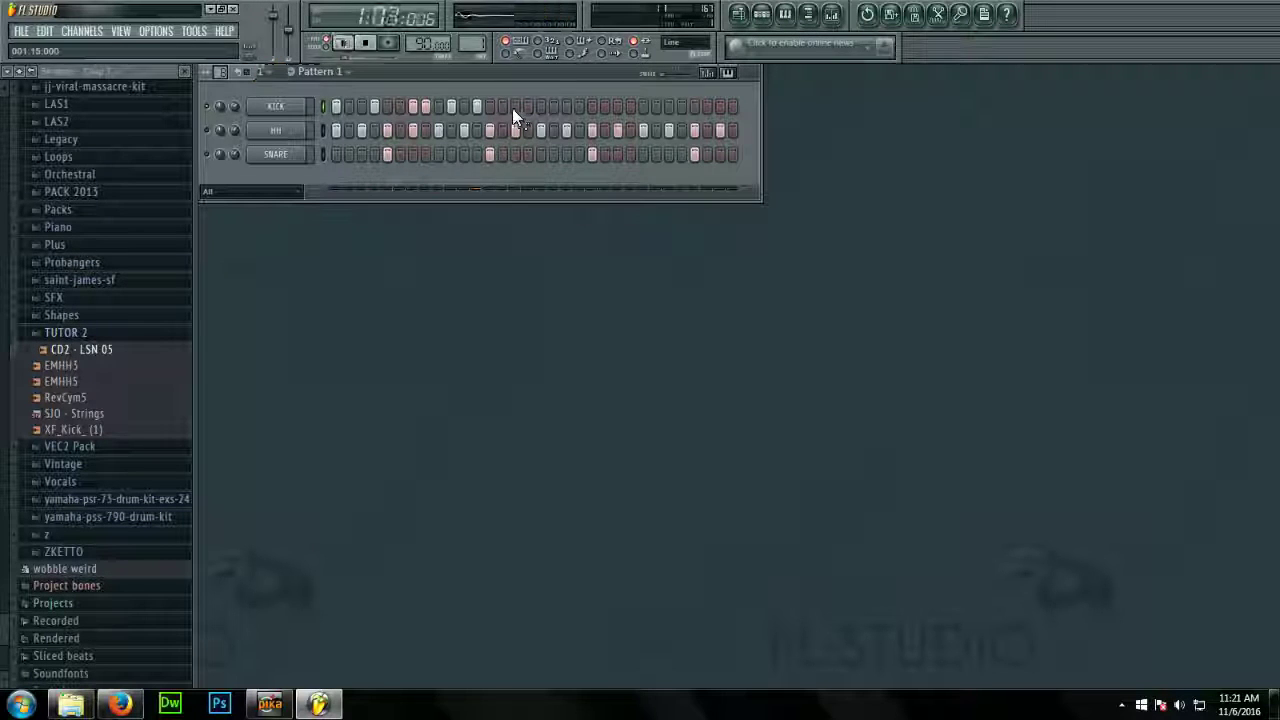
click(503, 107)
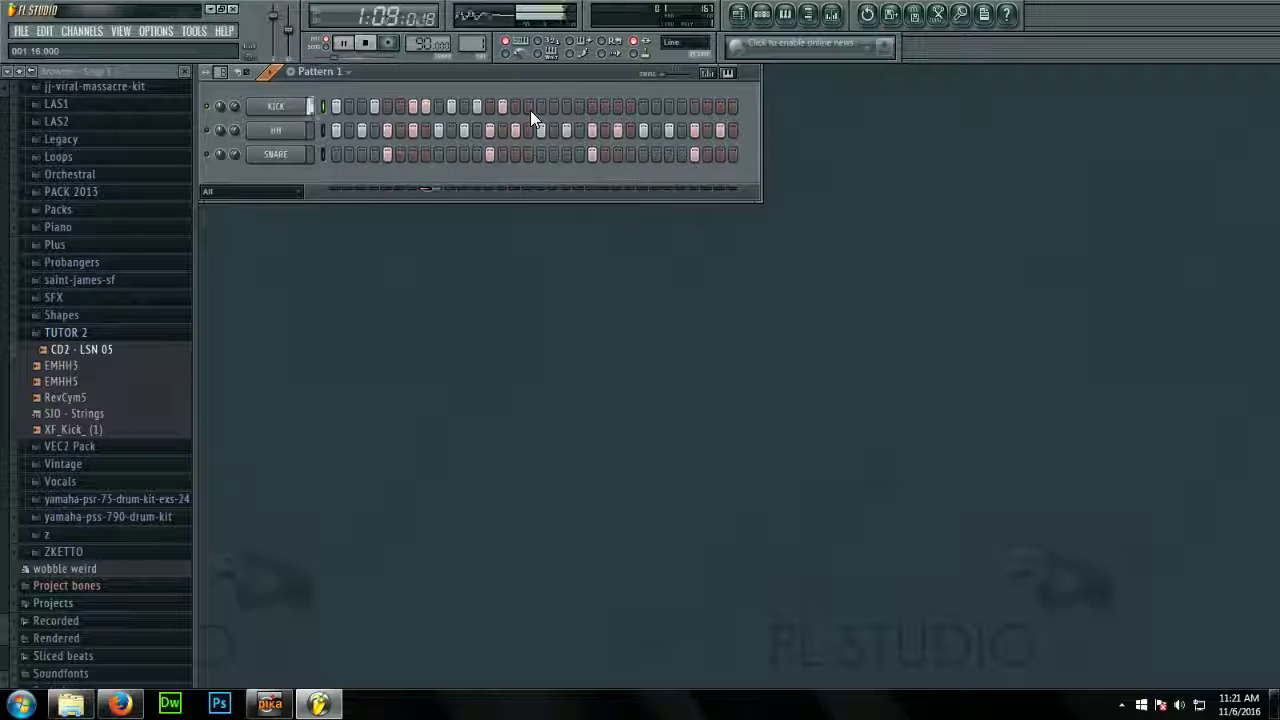
click(502, 107)
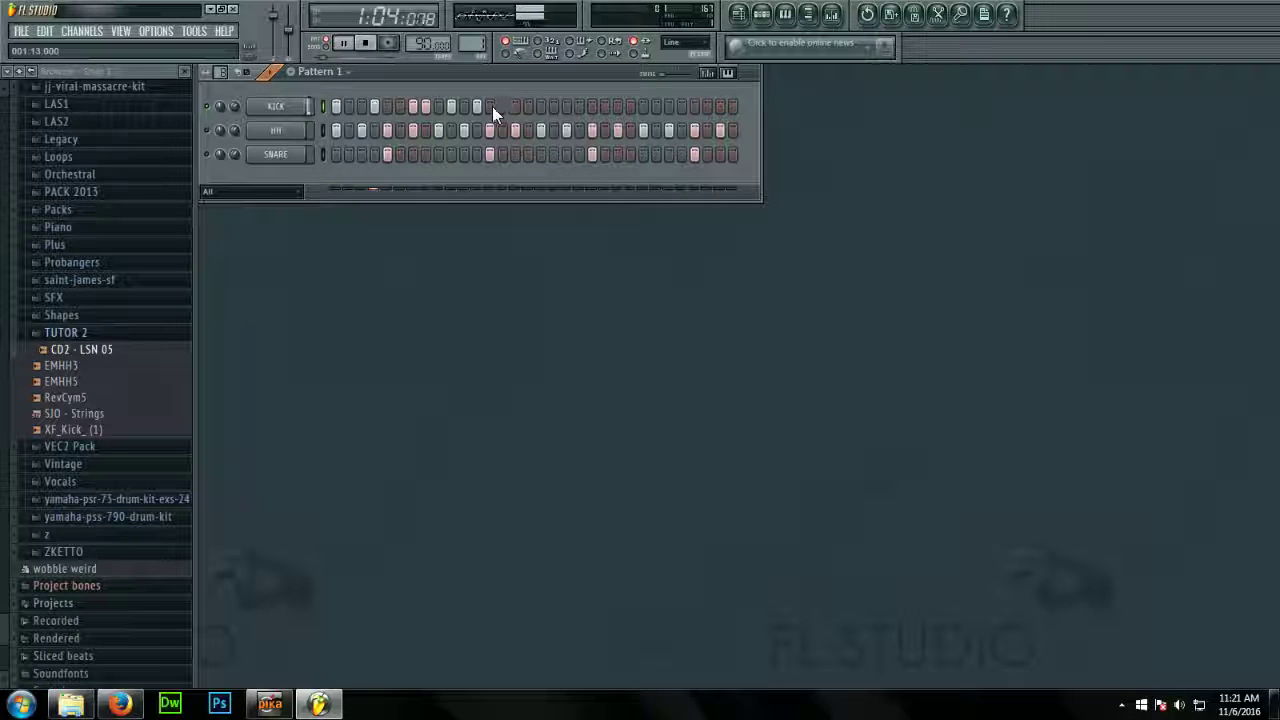
Add KICK hits on steps 15 and 17, trying and removing one on step 13 while listening to the loop
click(490, 107)
click(515, 107)
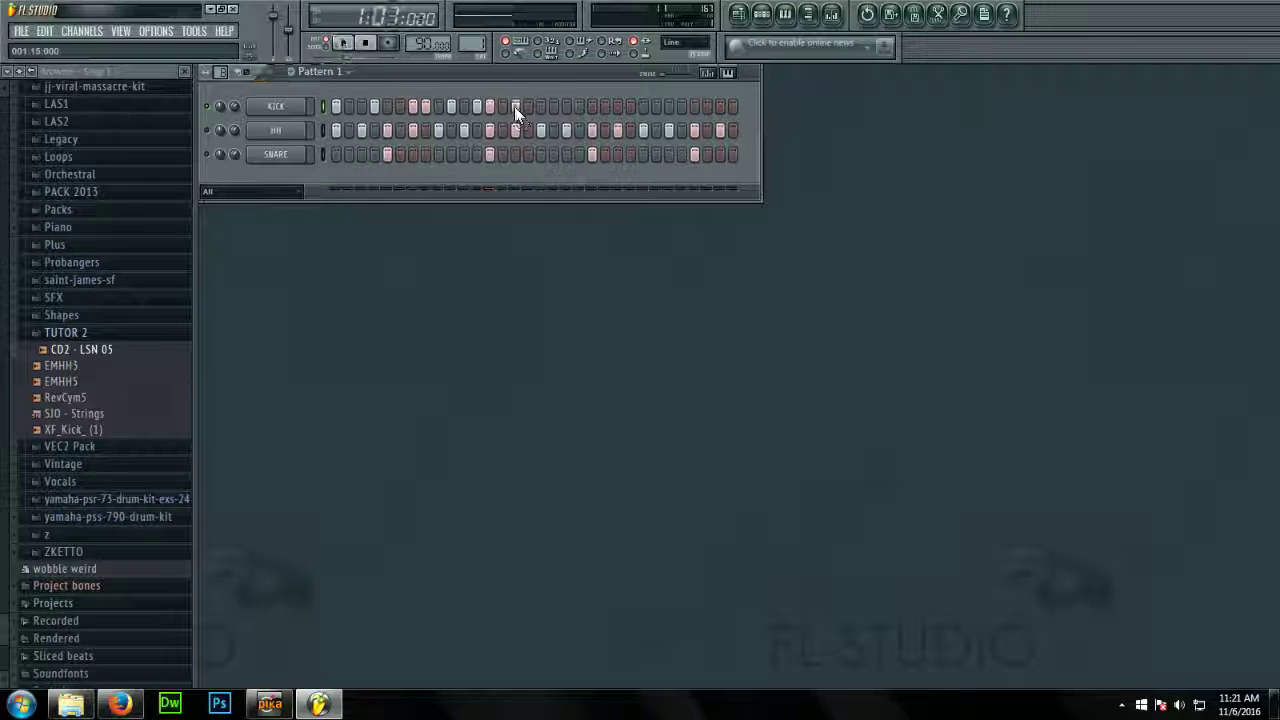
click(541, 107)
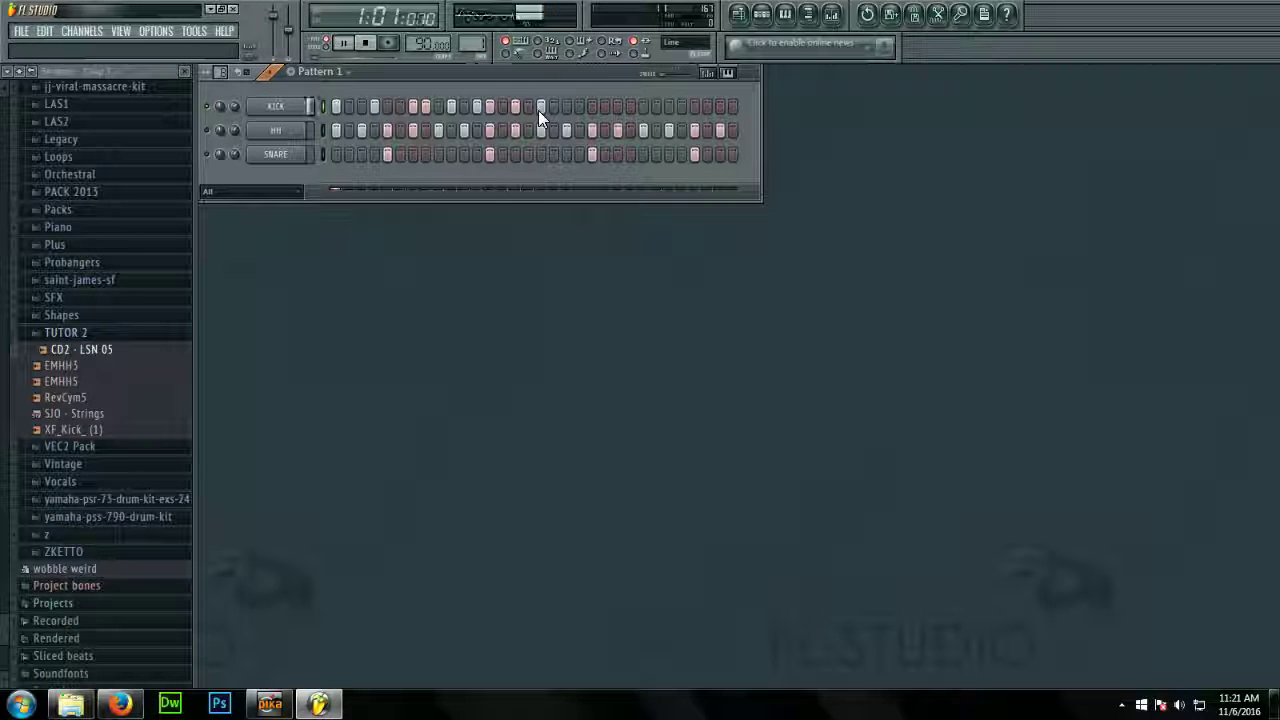
click(516, 106)
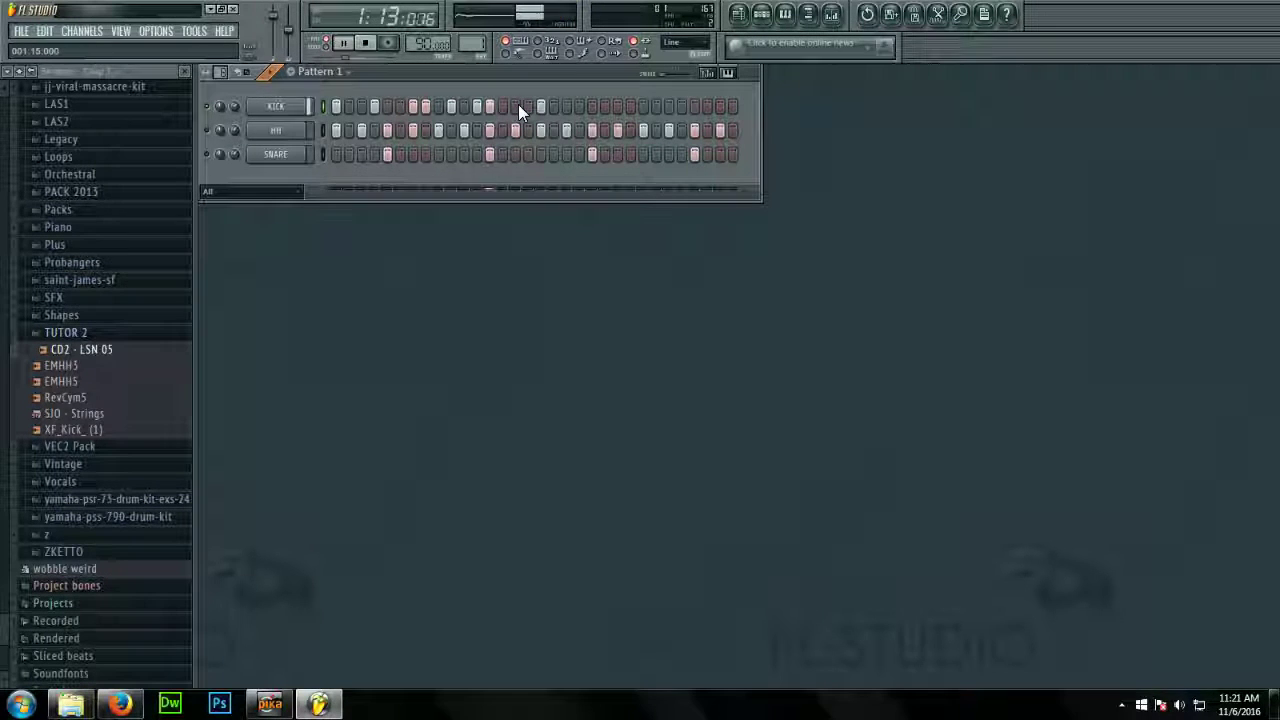
click(490, 106)
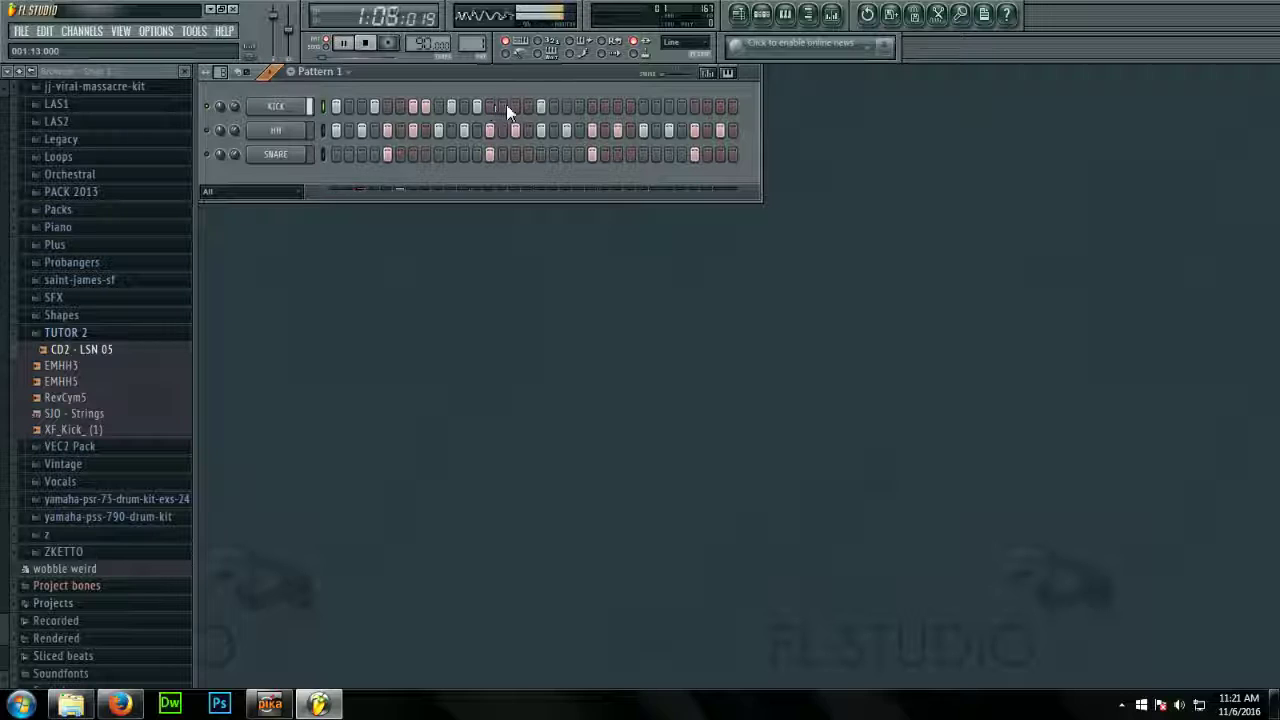
key(space)
key(space)
click(516, 106)
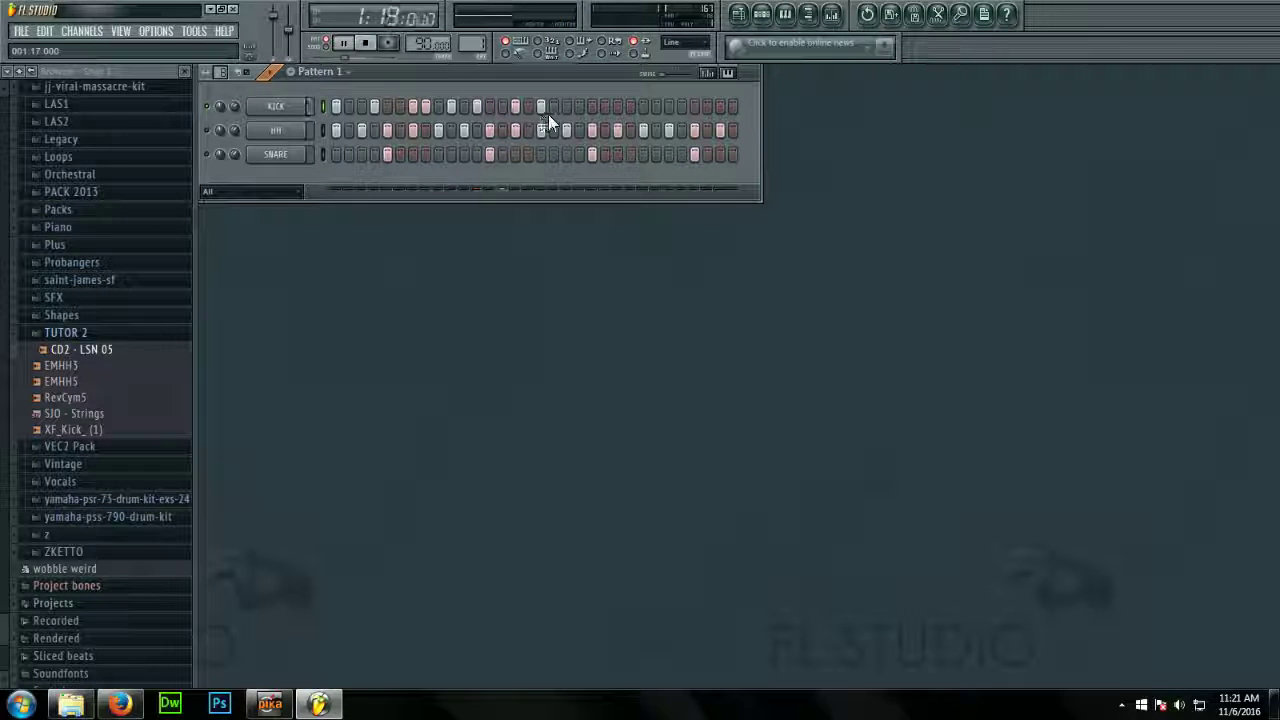
Stop playback and add KICK hits on steps 20, 23, 24, 26, 28 and 31
key(space)
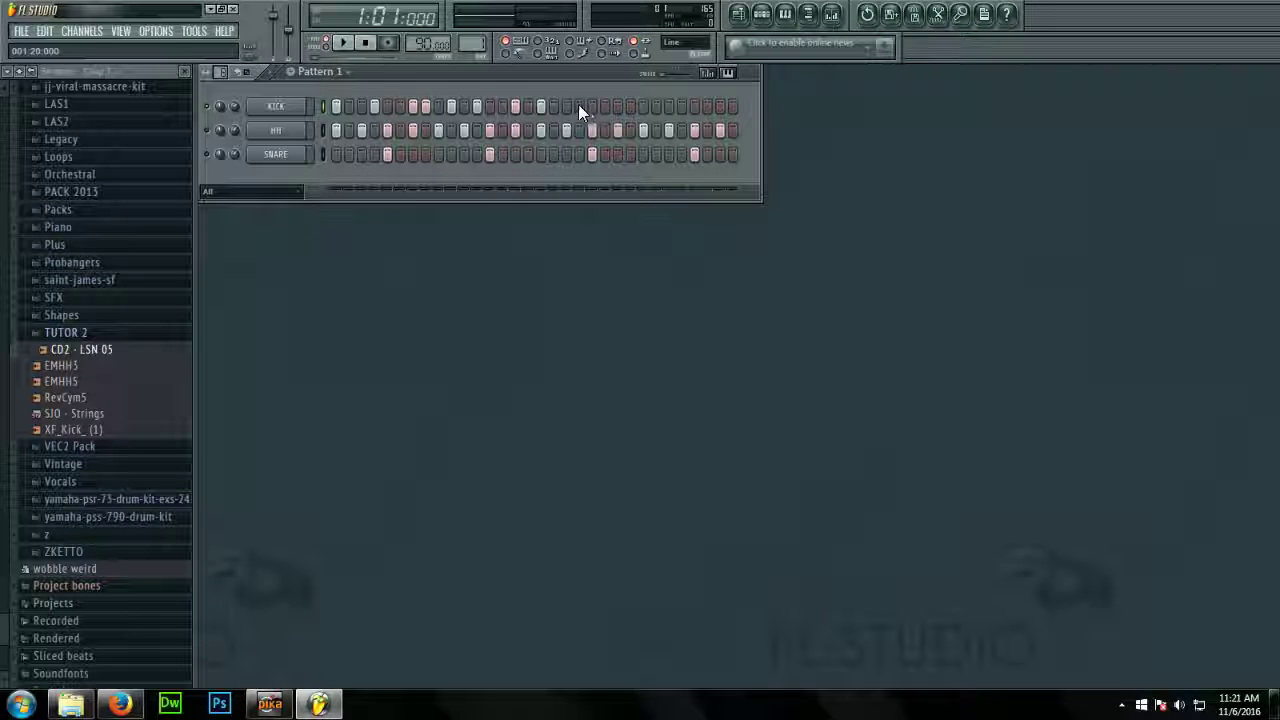
click(656, 106)
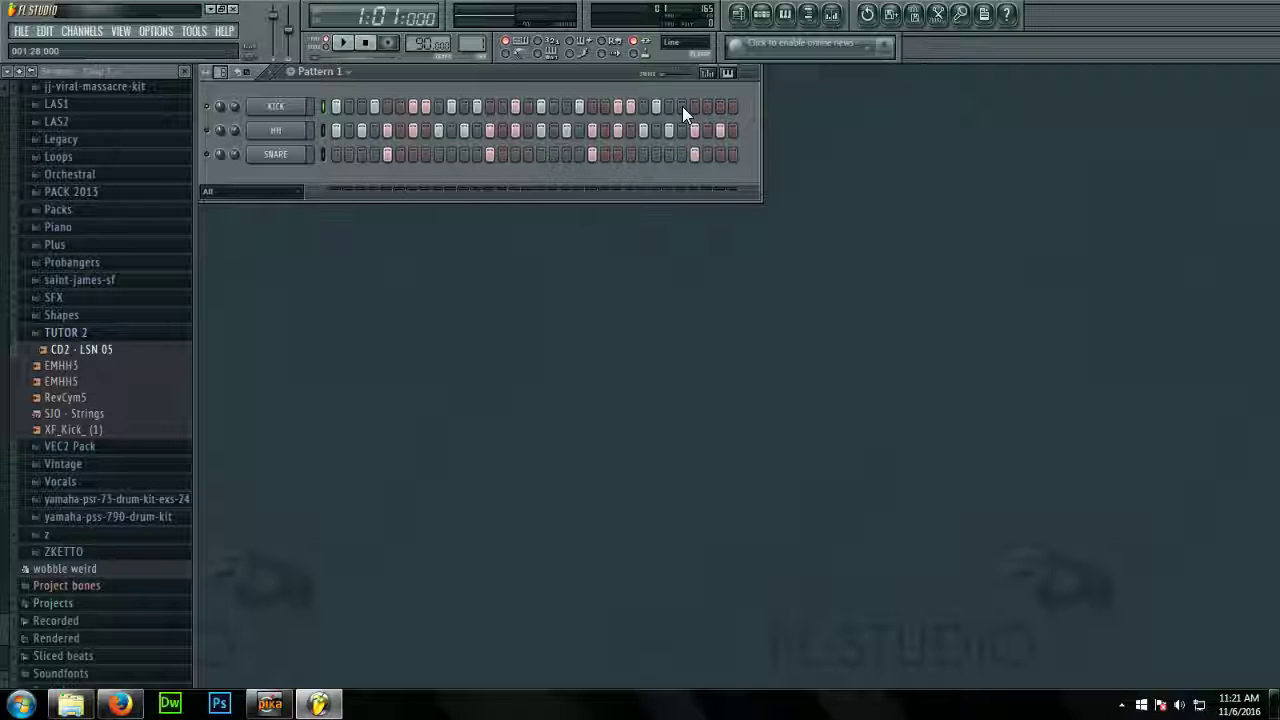
click(682, 106)
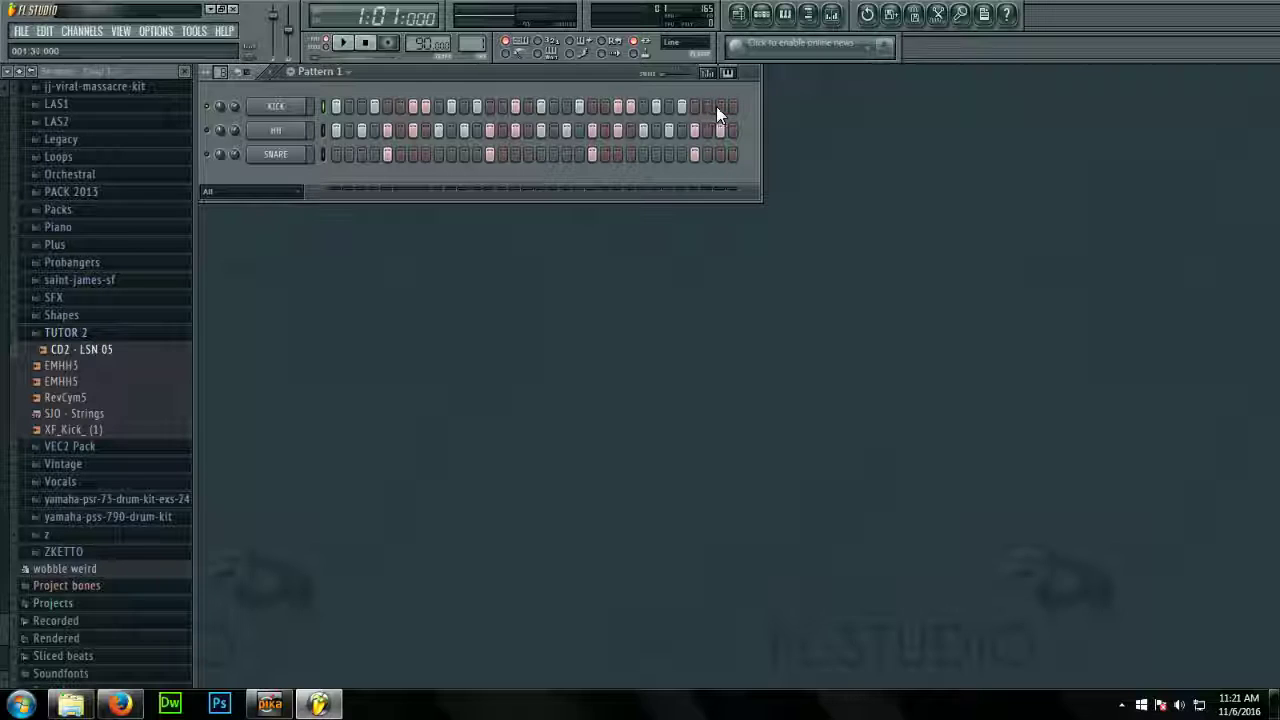
click(720, 106)
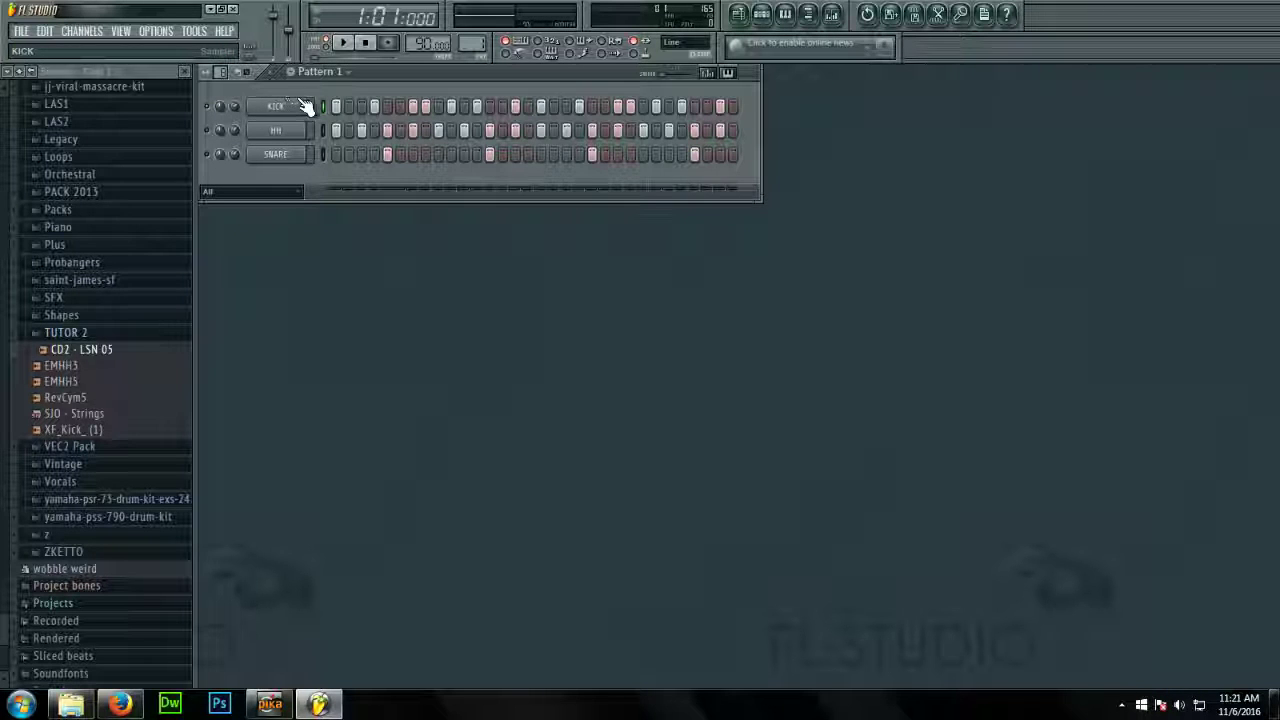
Rename Pattern 1 as "DRUM LOOP INTRO/REFF 1" and play the loop through
click(322, 74)
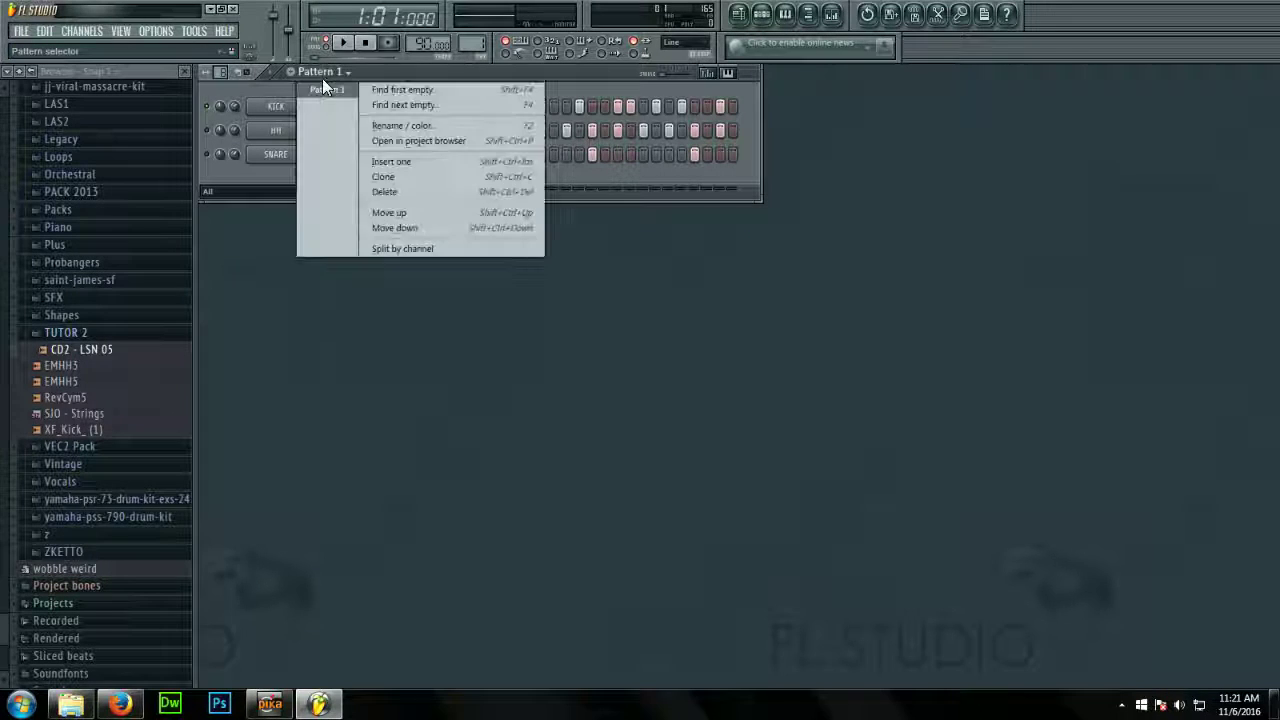
click(368, 105)
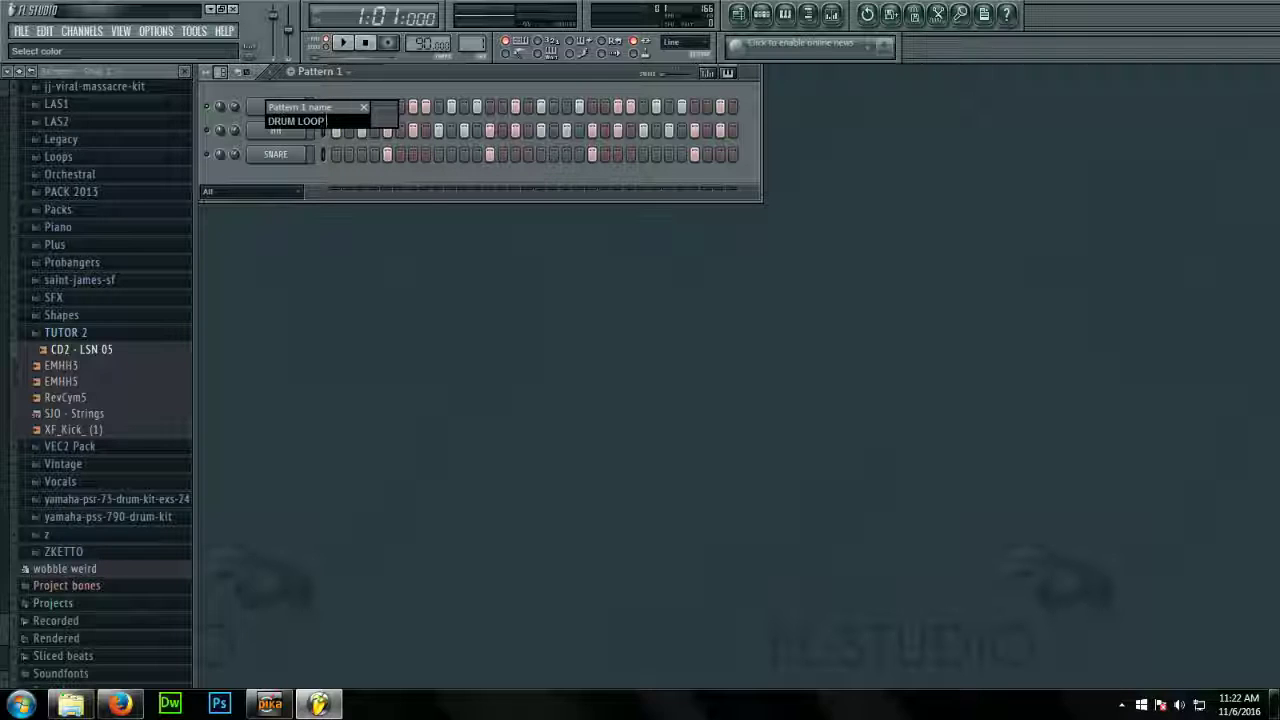
text(DRUM LOOP INTRO)
text(/REFF 1)
key(Return)
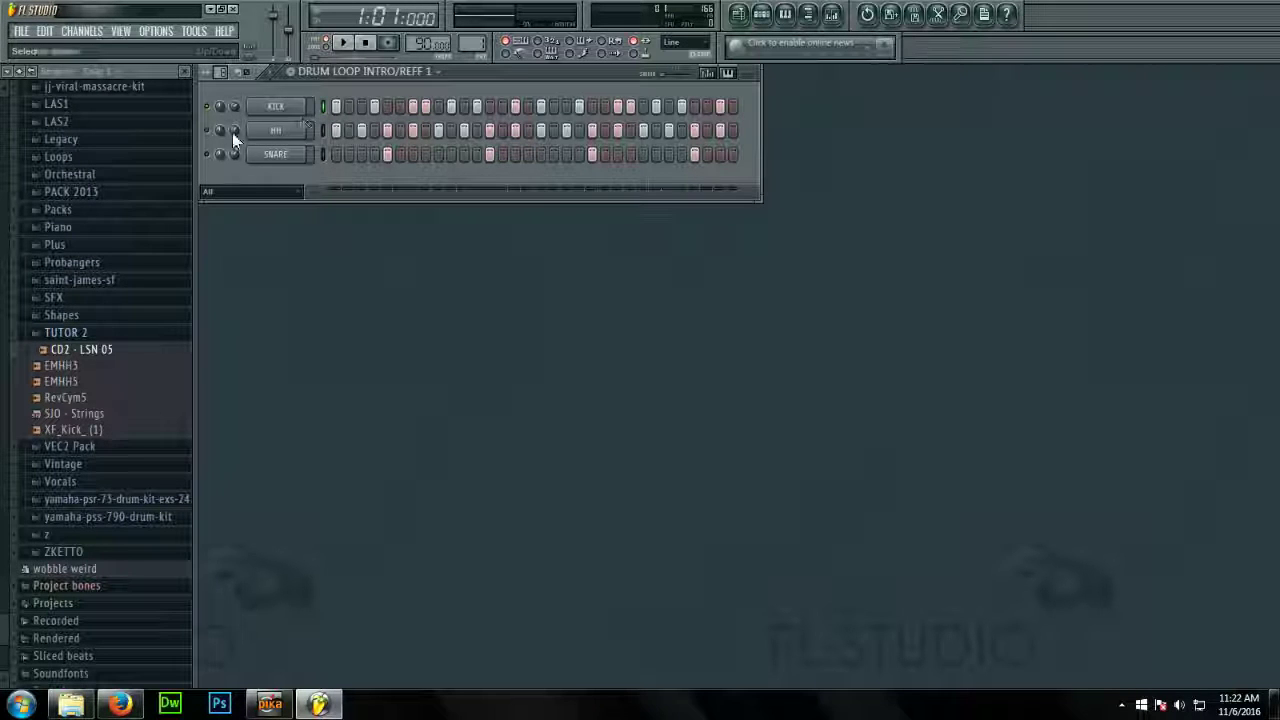
key(space)
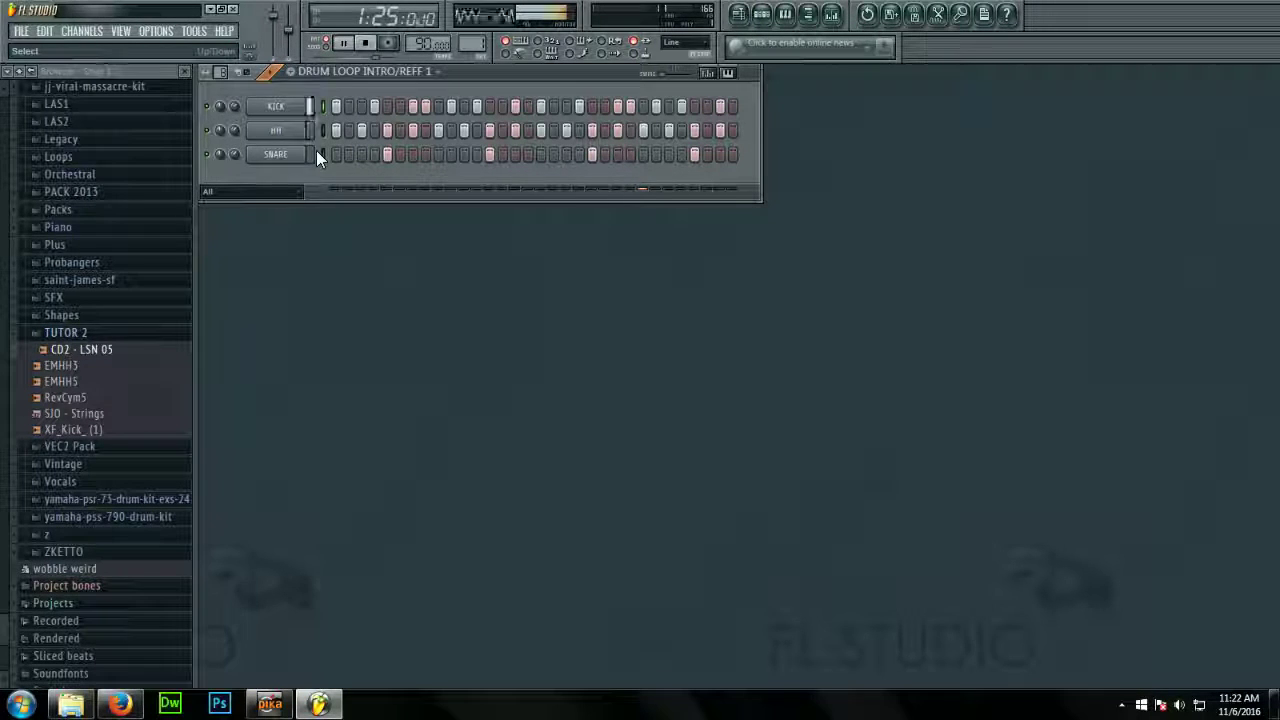
key(space)
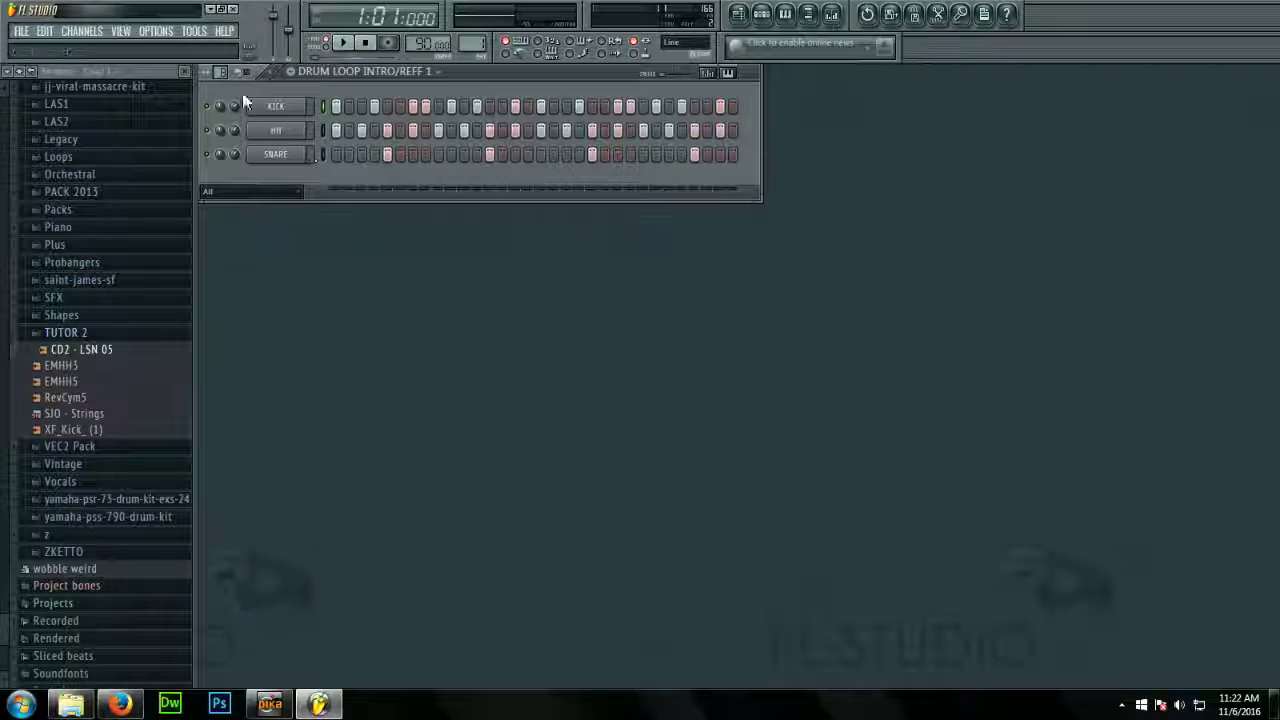
Copy the steps of all channels into Pattern 2, extending that pattern to 32 steps
click(46, 33)
click(58, 83)
scroll(489, 44, up, 1)
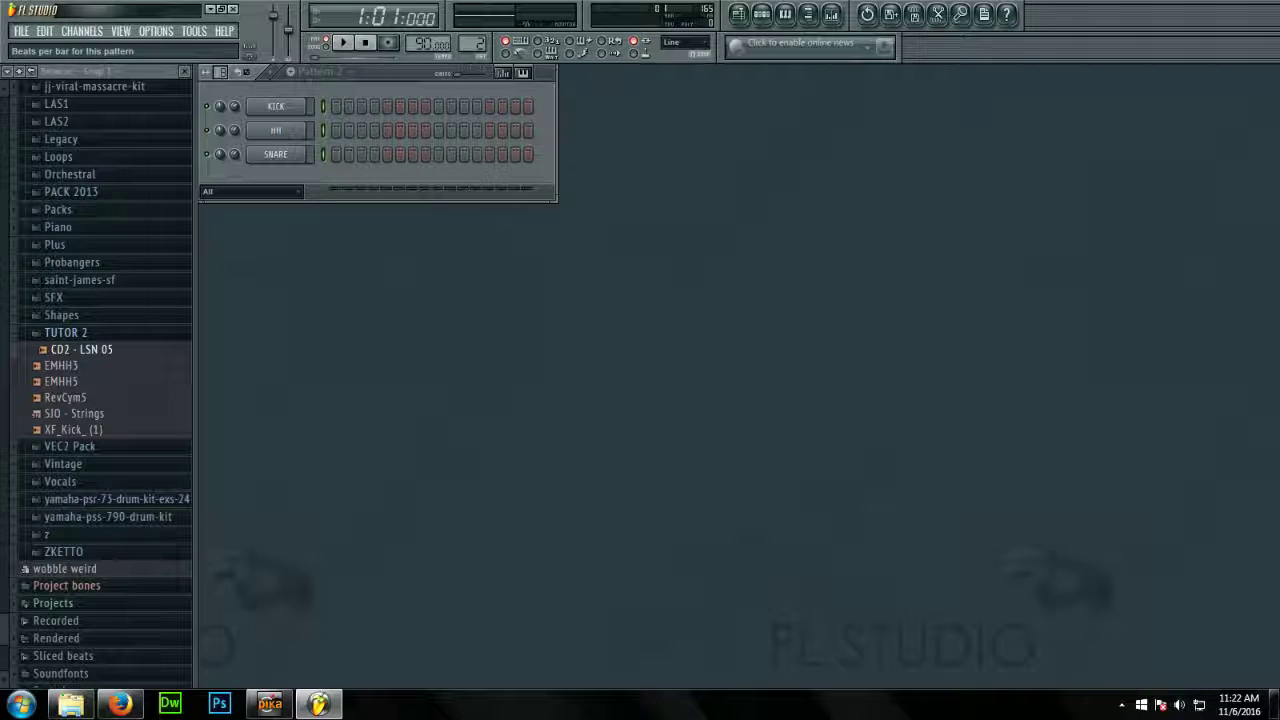
click(44, 33)
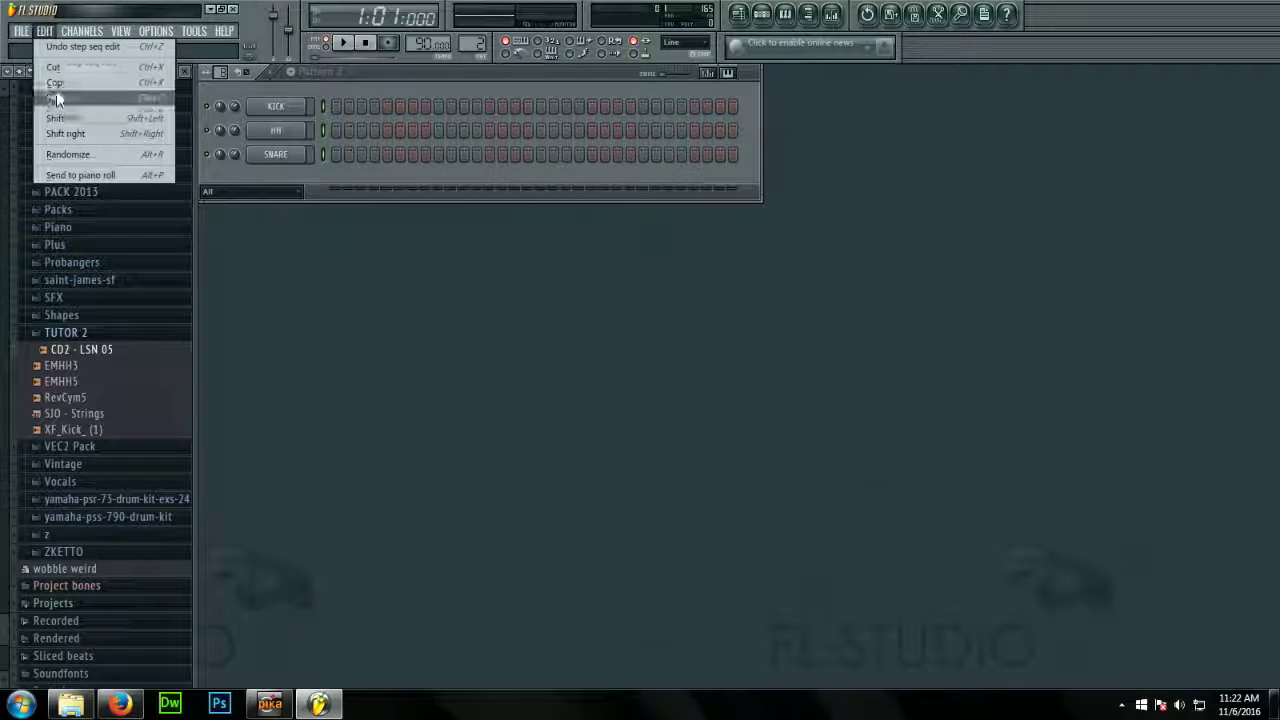
click(56, 94)
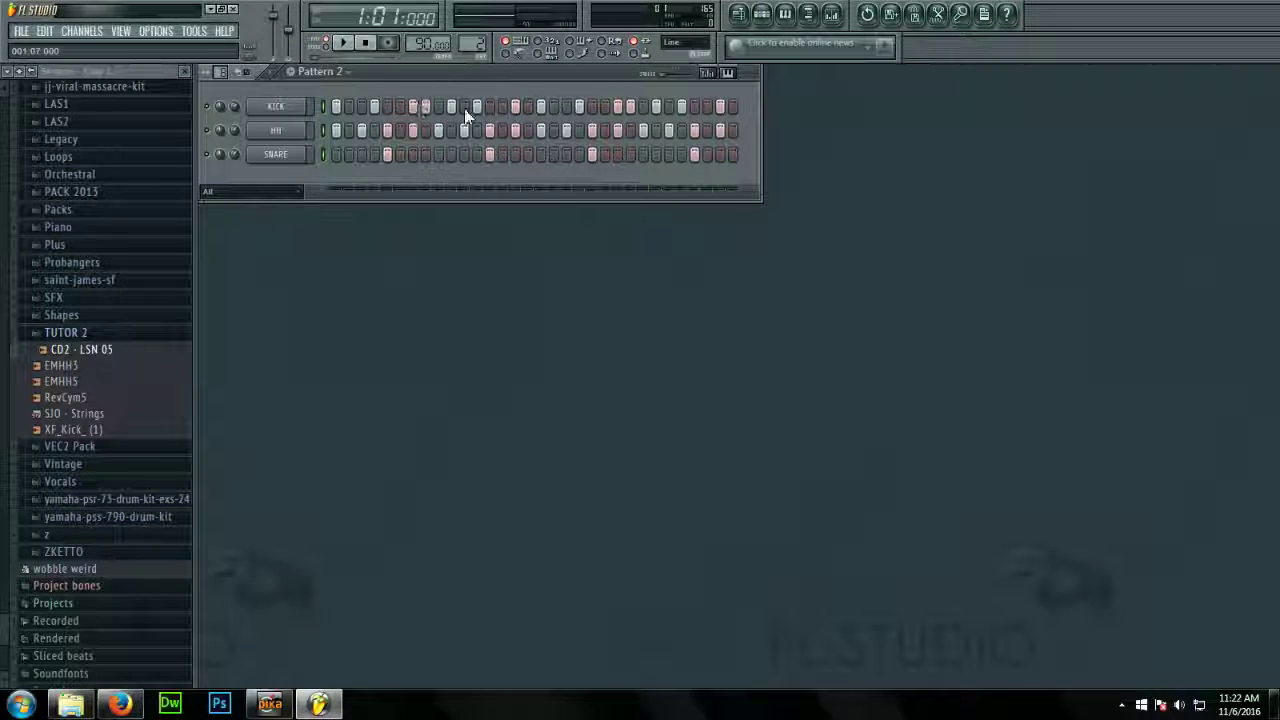
Return to the DRUM LOOP INTRO/REFF 1 pattern and rename the HH channel as HH REFF
drag(472, 44, 472, 54)
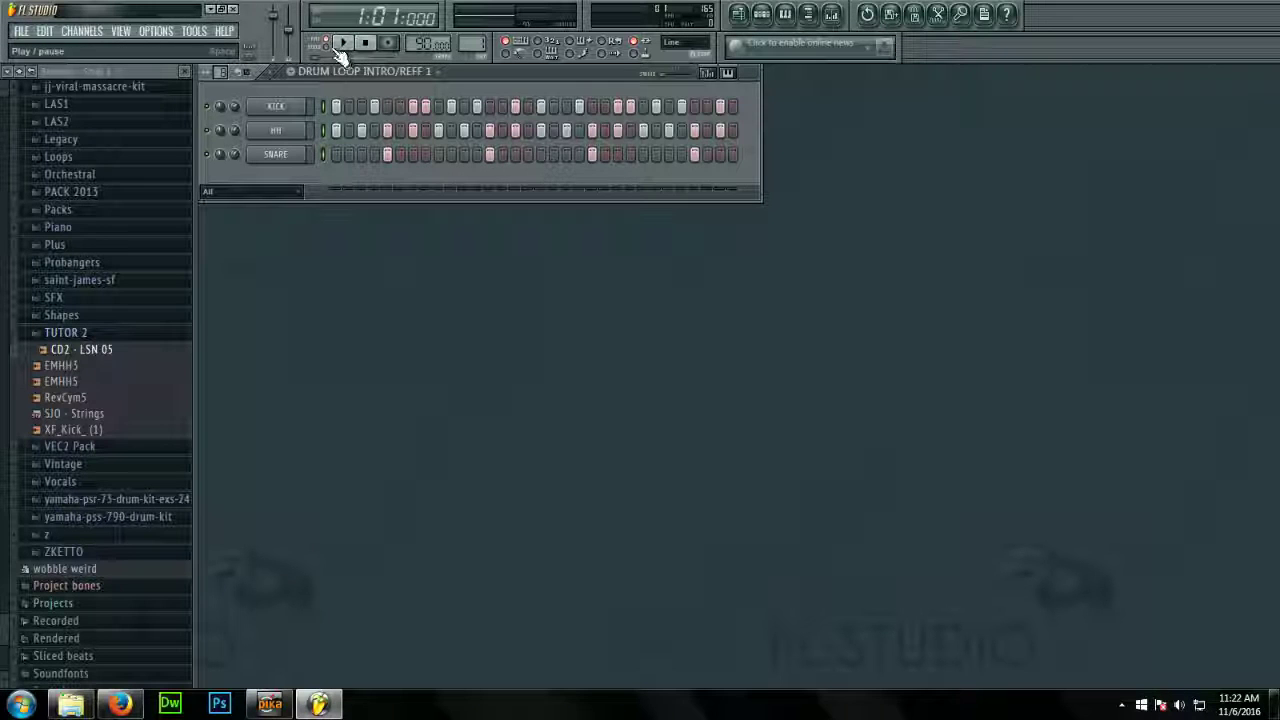
right_click(295, 136)
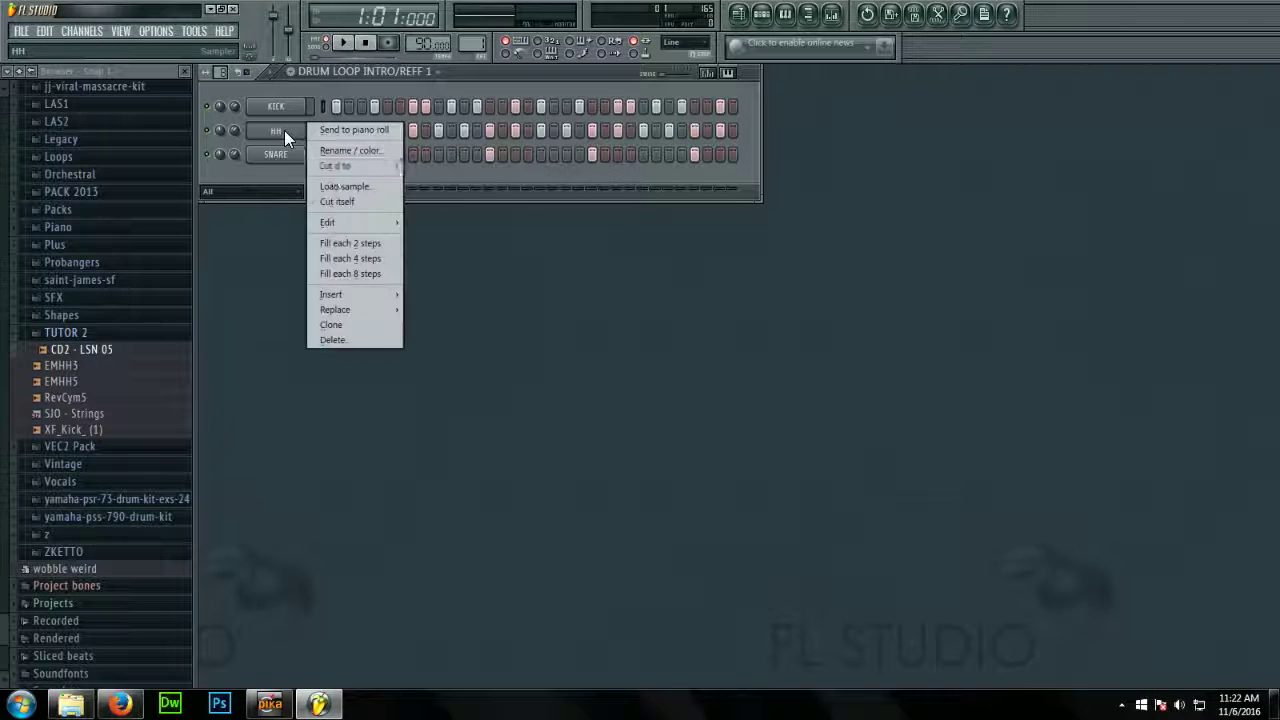
click(340, 152)
key(Right)
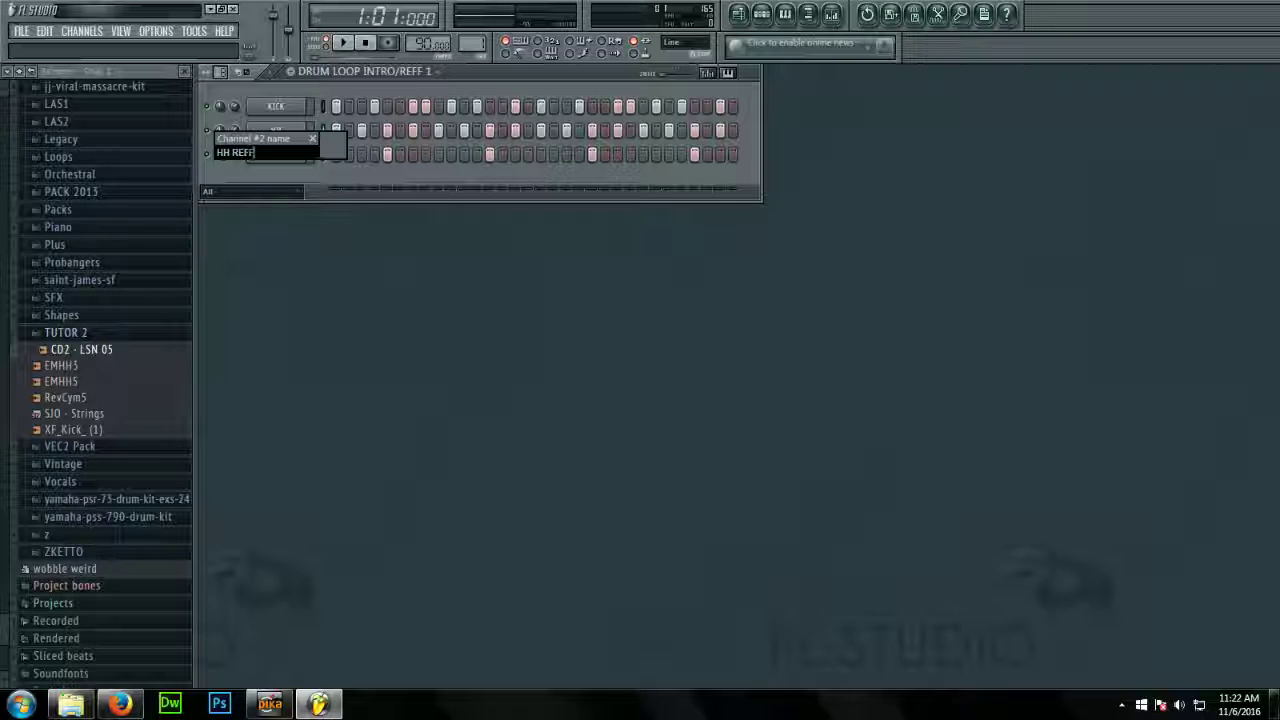
text(REFF)
key(Return)
Play the loop and inspect the echo delay and arpeggiator settings of the HH REFF channel
key(space)
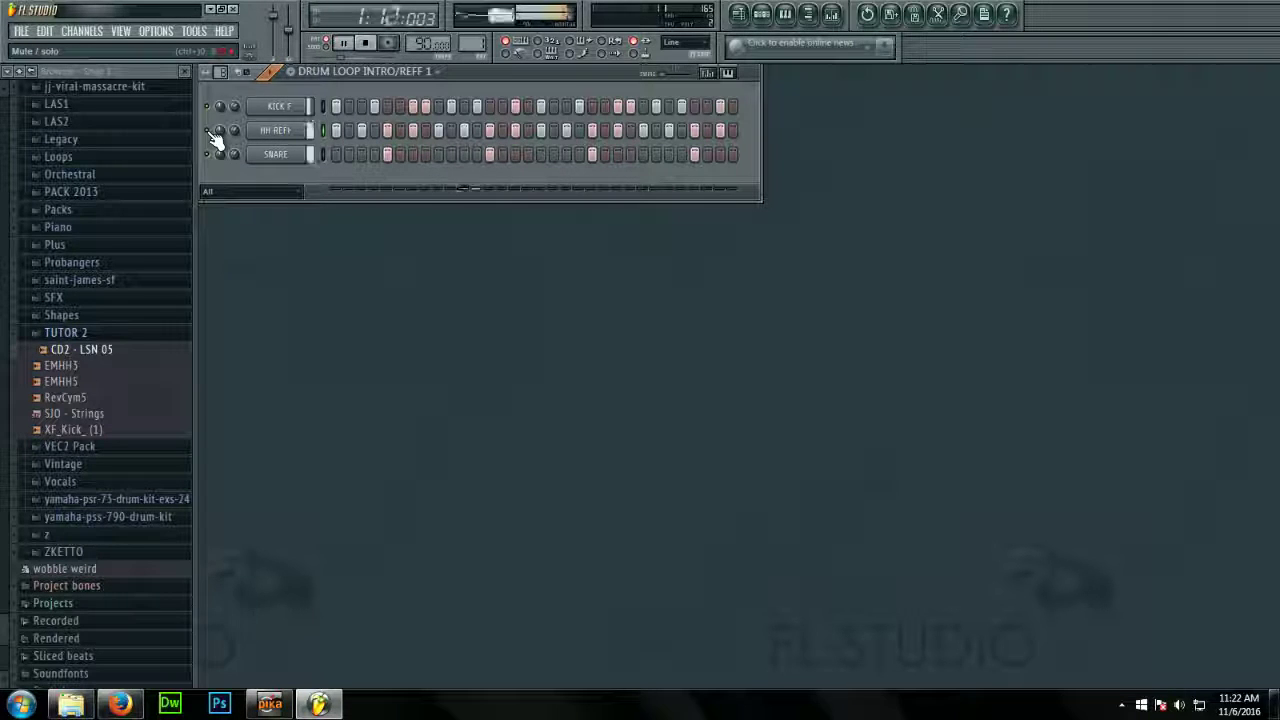
click(275, 130)
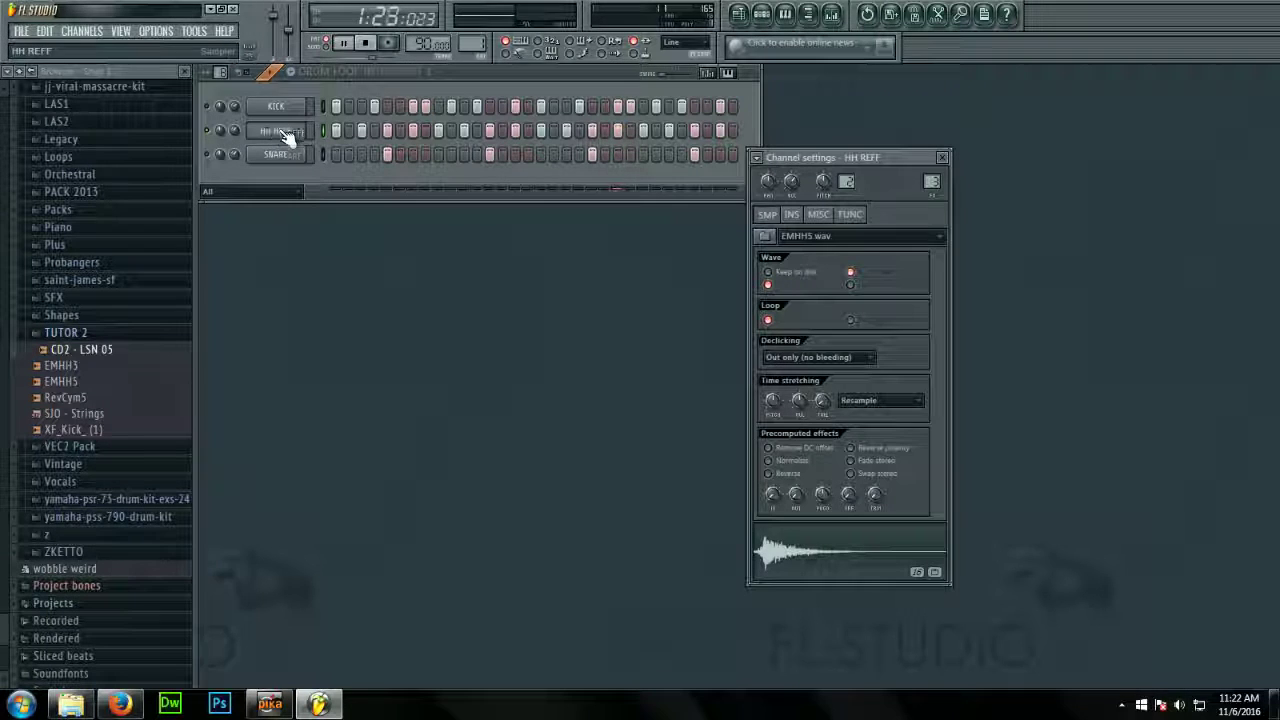
click(862, 214)
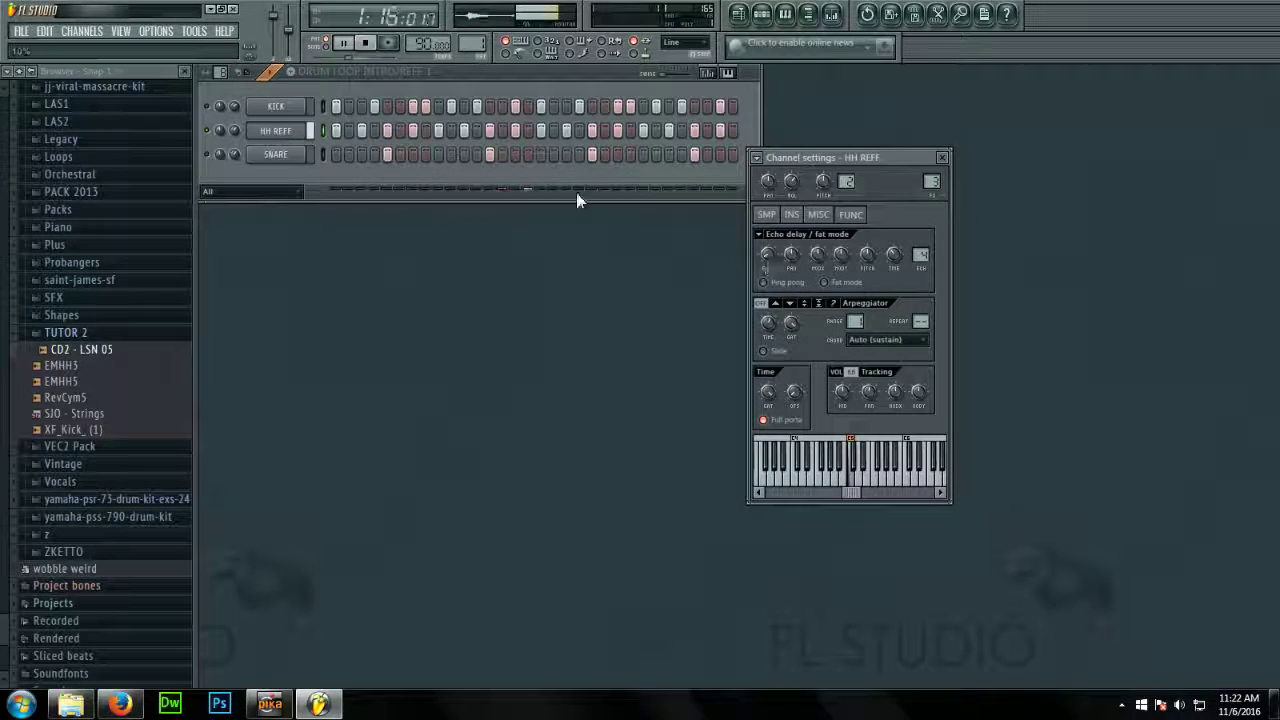
click(942, 157)
Clone the HH REFF channel and rename the copy as HH VERSE
right_click(284, 133)
click(332, 324)
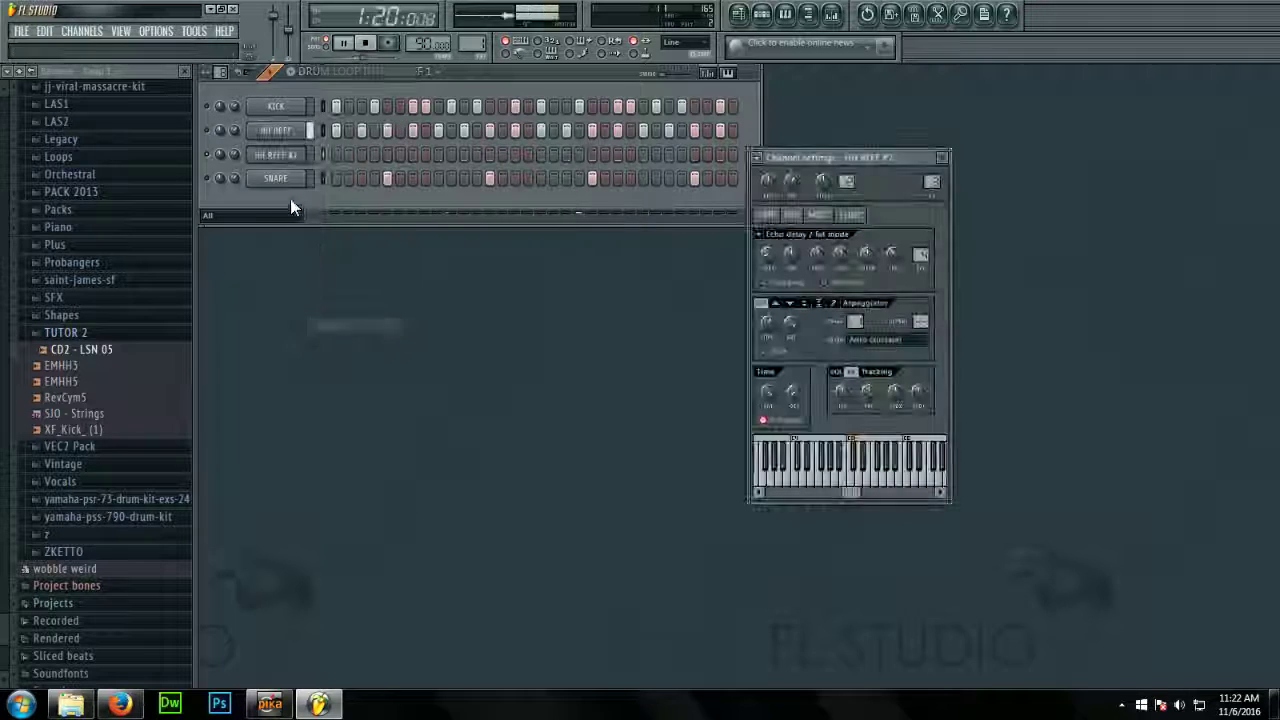
click(941, 158)
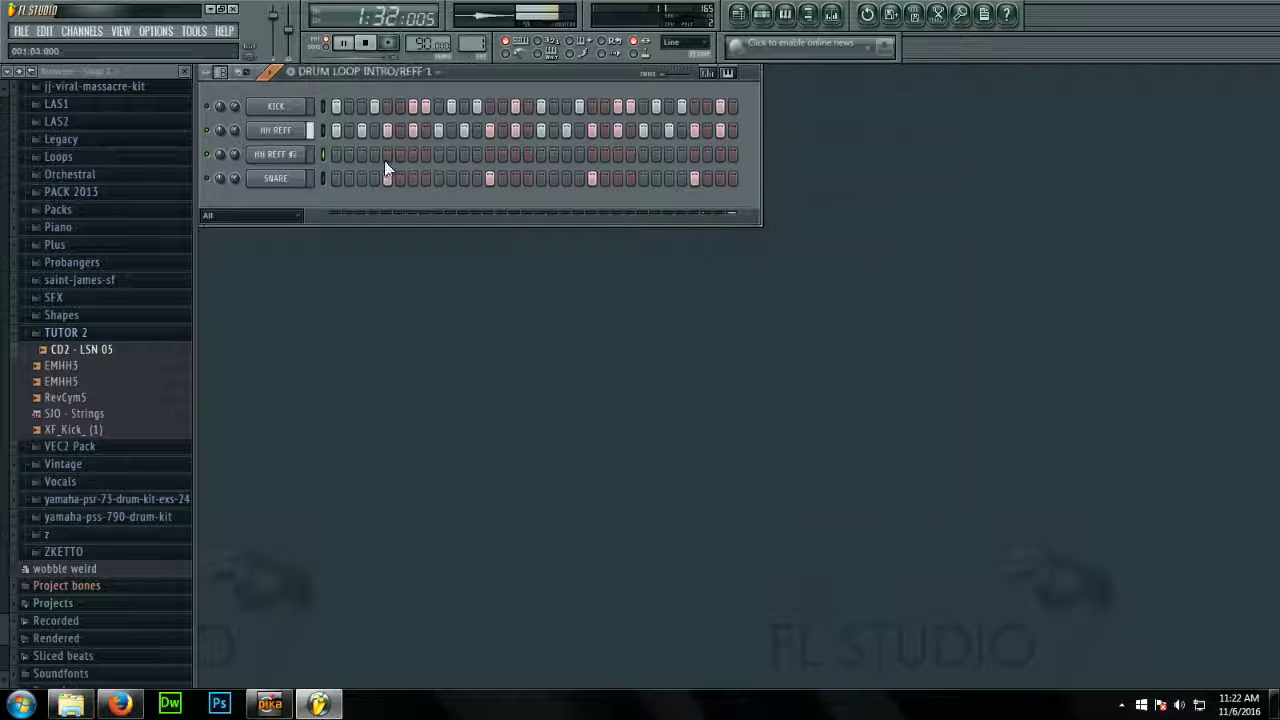
right_click(305, 150)
click(354, 174)
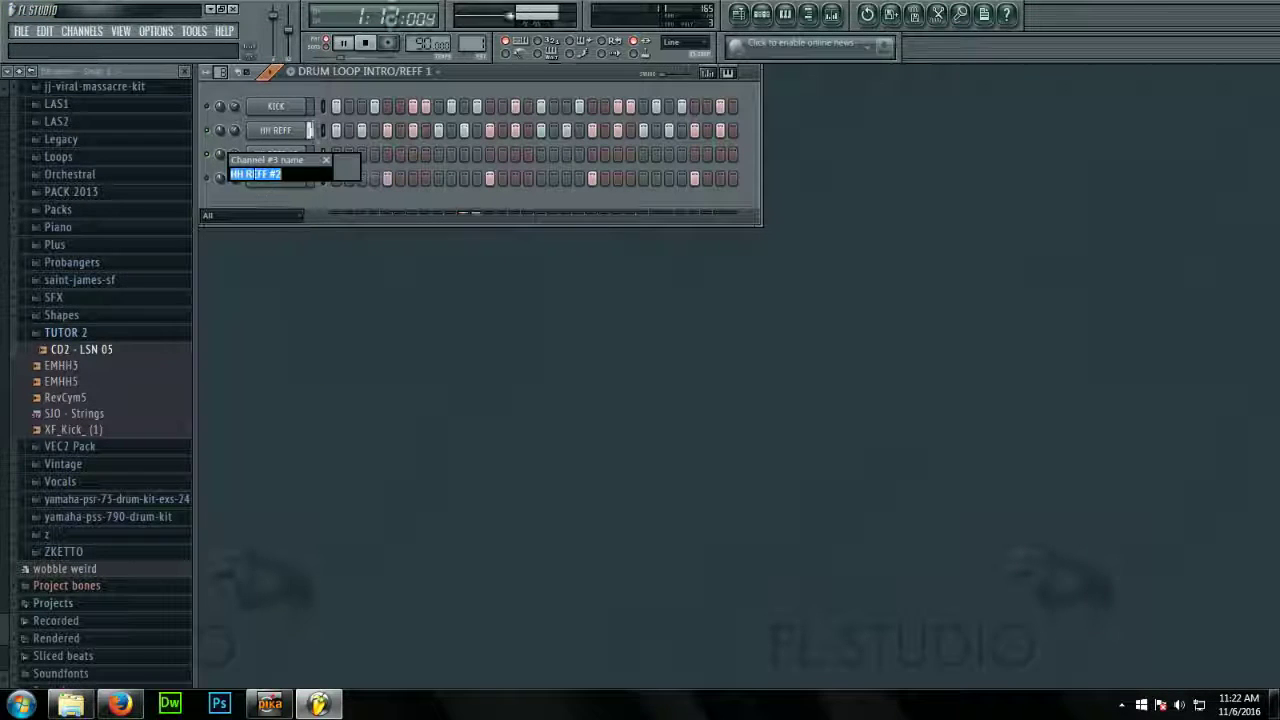
text(HH VERSE)
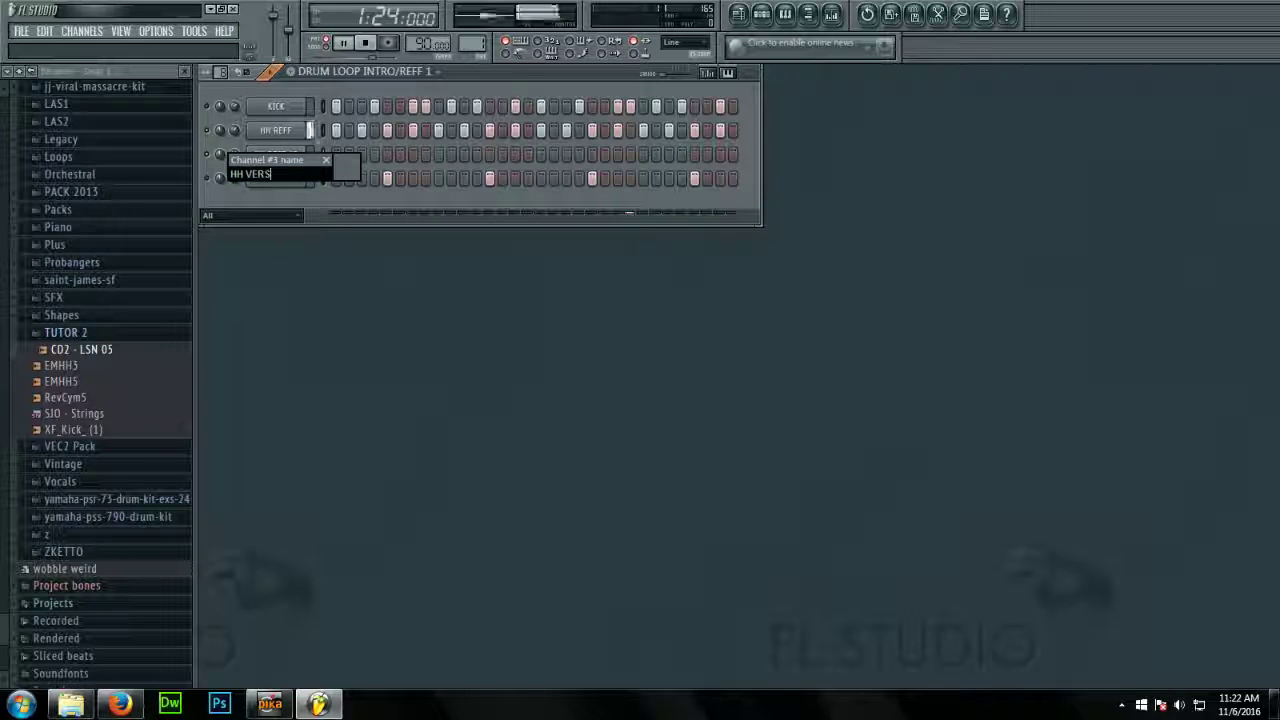
key(Return)
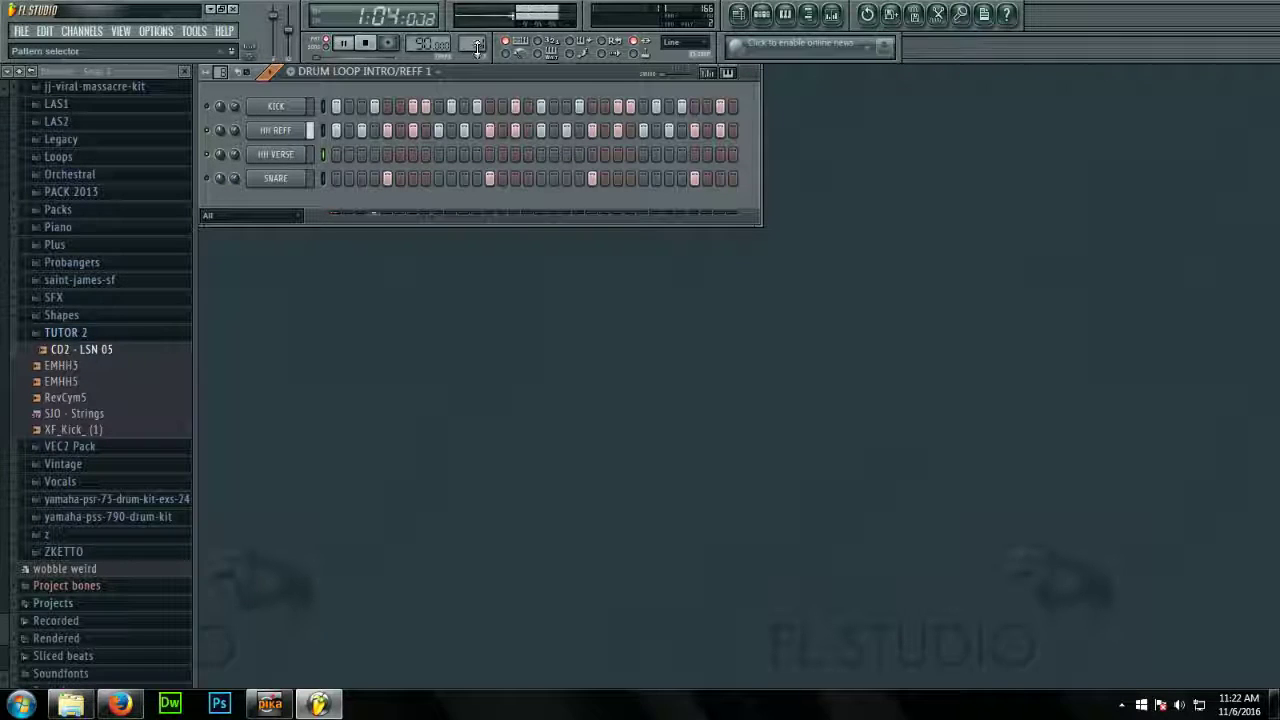
Switch to Pattern 2 and add a SNARE hit on step 32 while it plays
drag(476, 46, 476, 38)
click(366, 43)
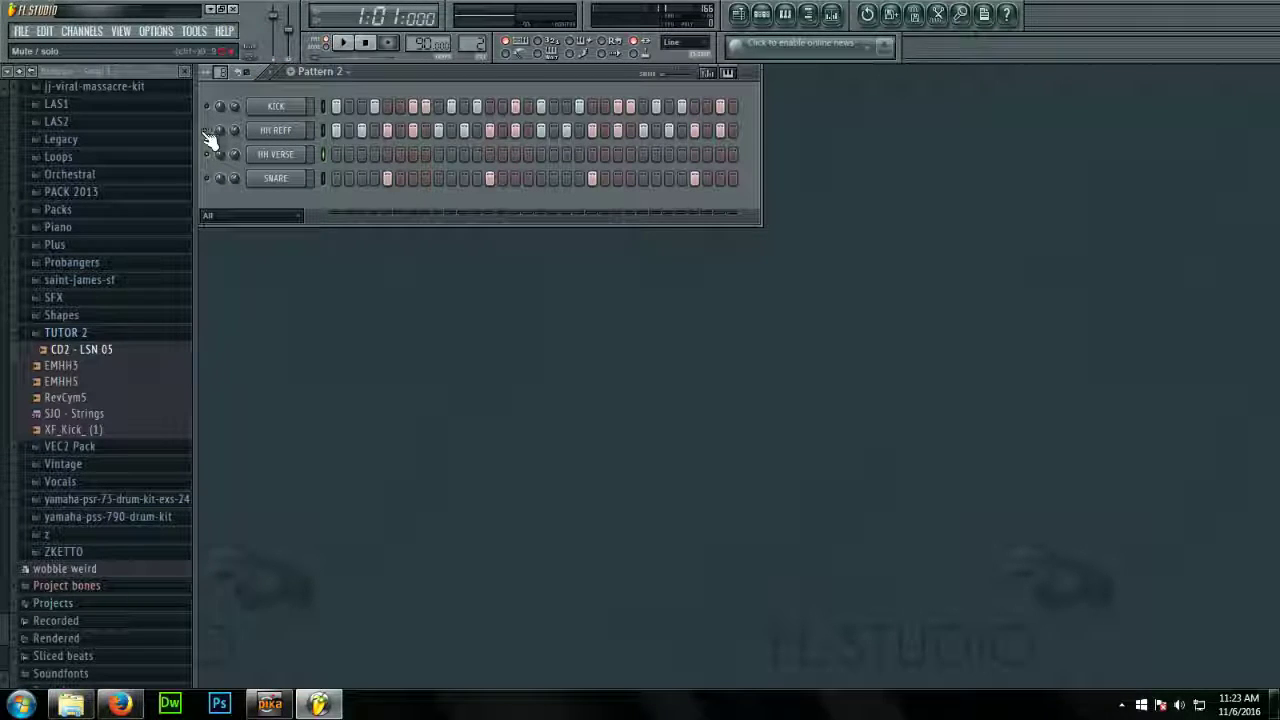
key(space)
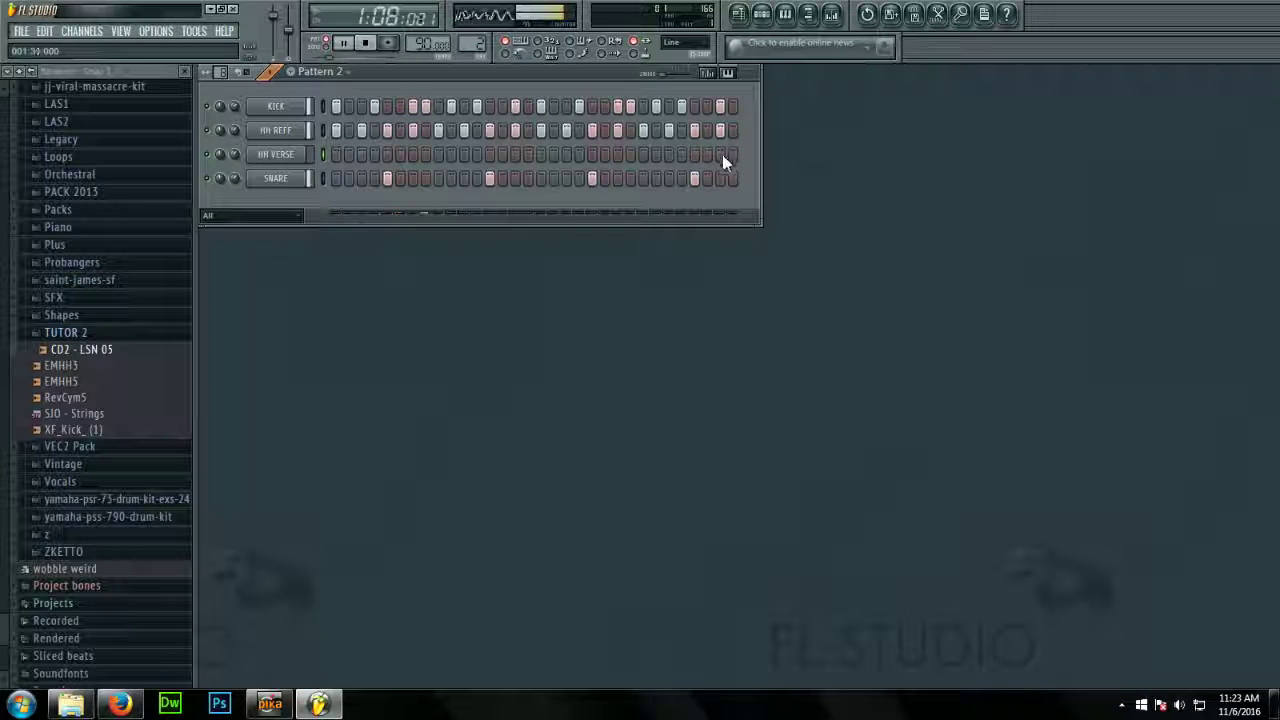
click(731, 178)
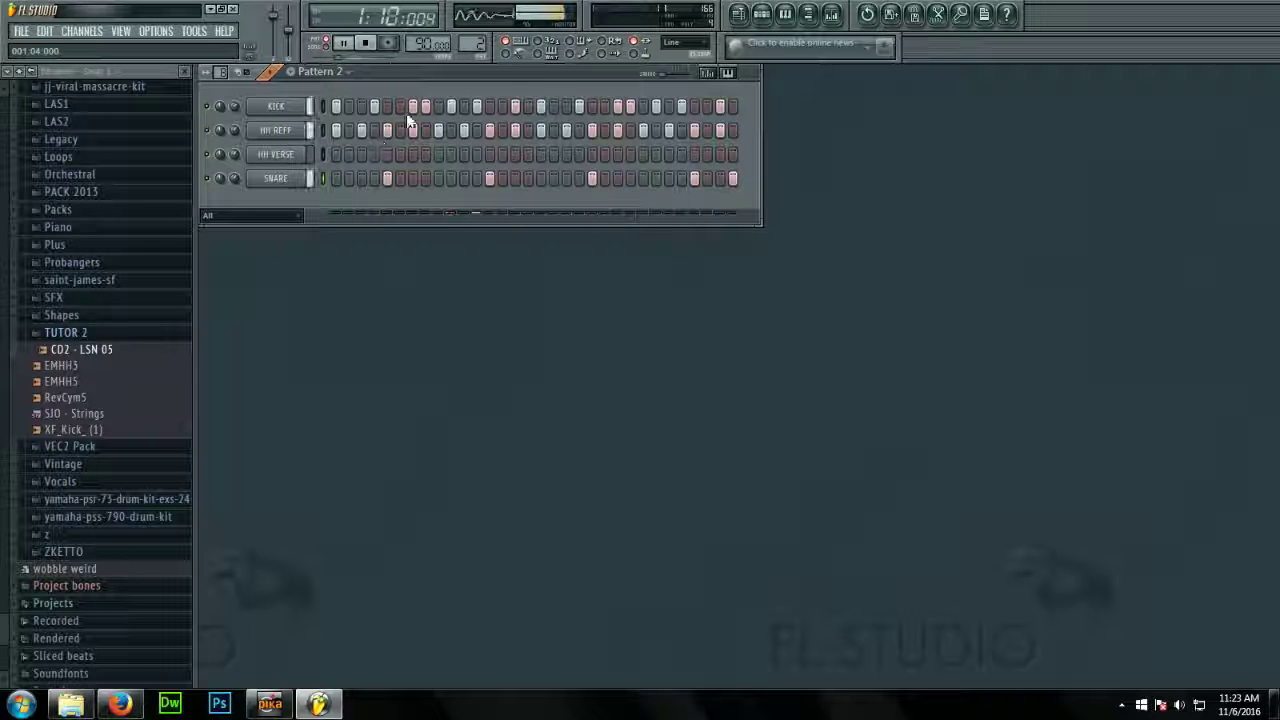
key(space)
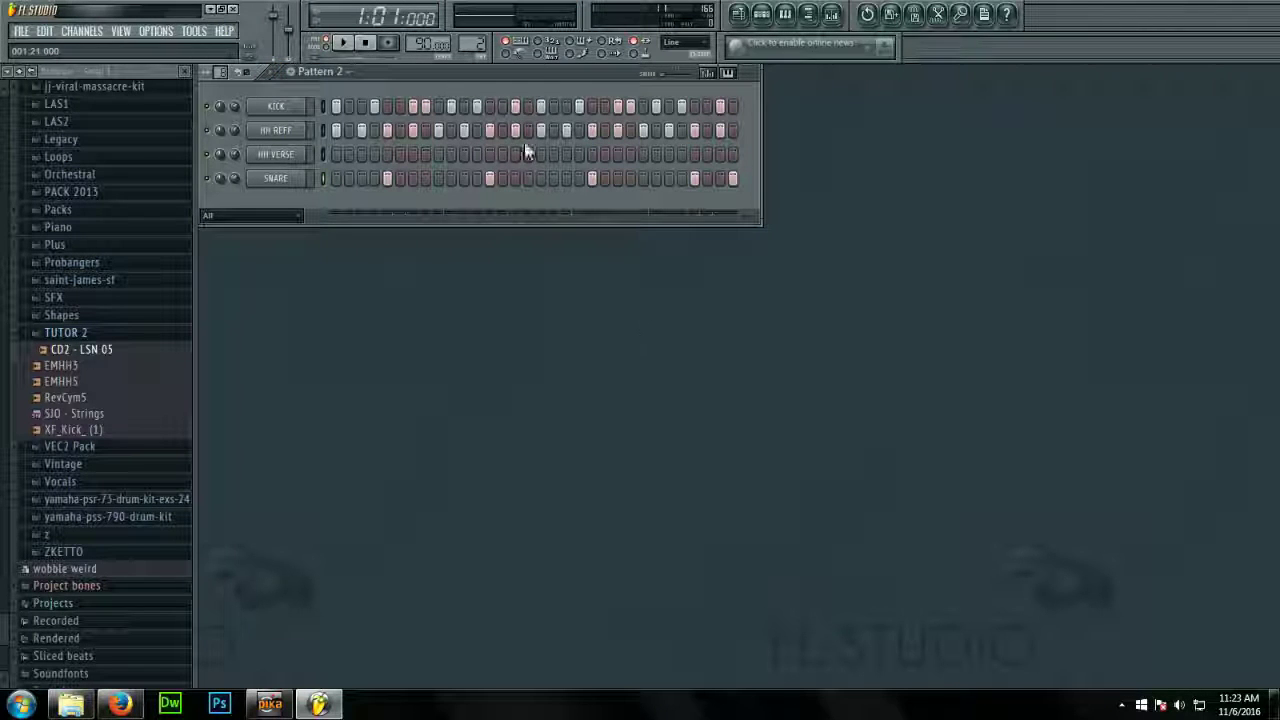
Switch to the empty Pattern 3 and rename it as "DRUM LOOP VERSE 1"
drag(475, 50, 475, 46)
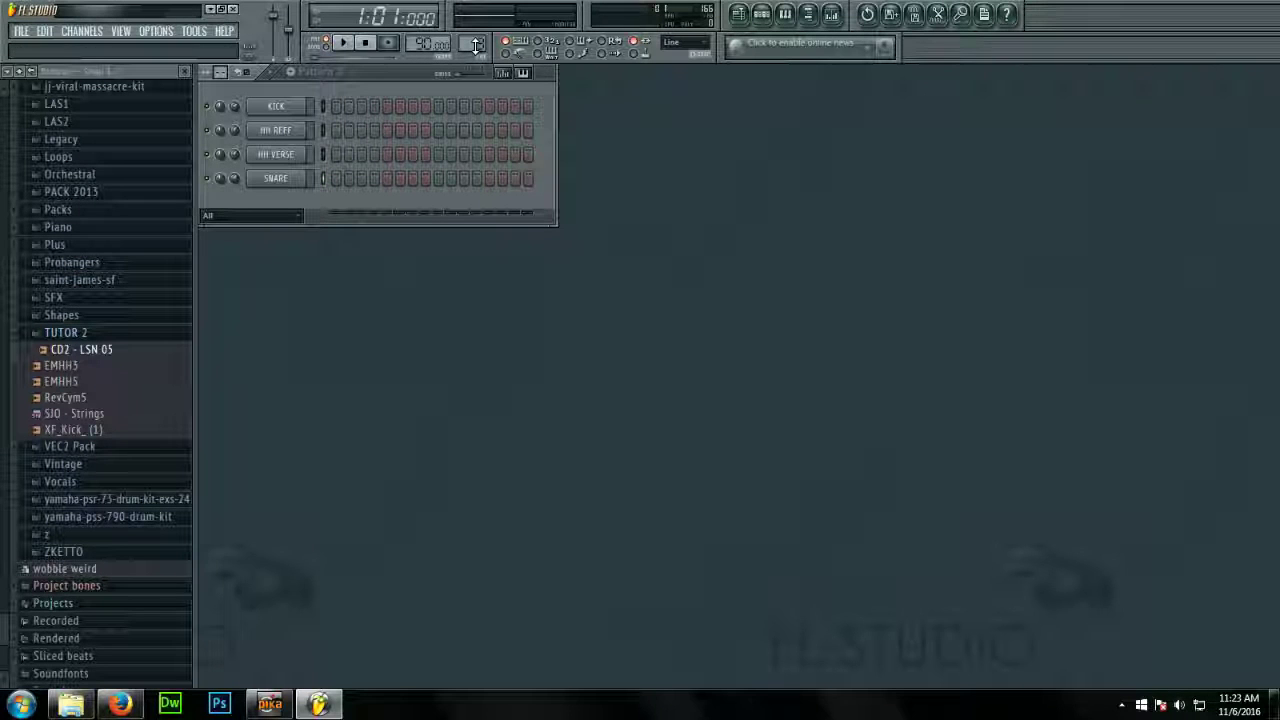
click(318, 72)
click(455, 125)
text(n)
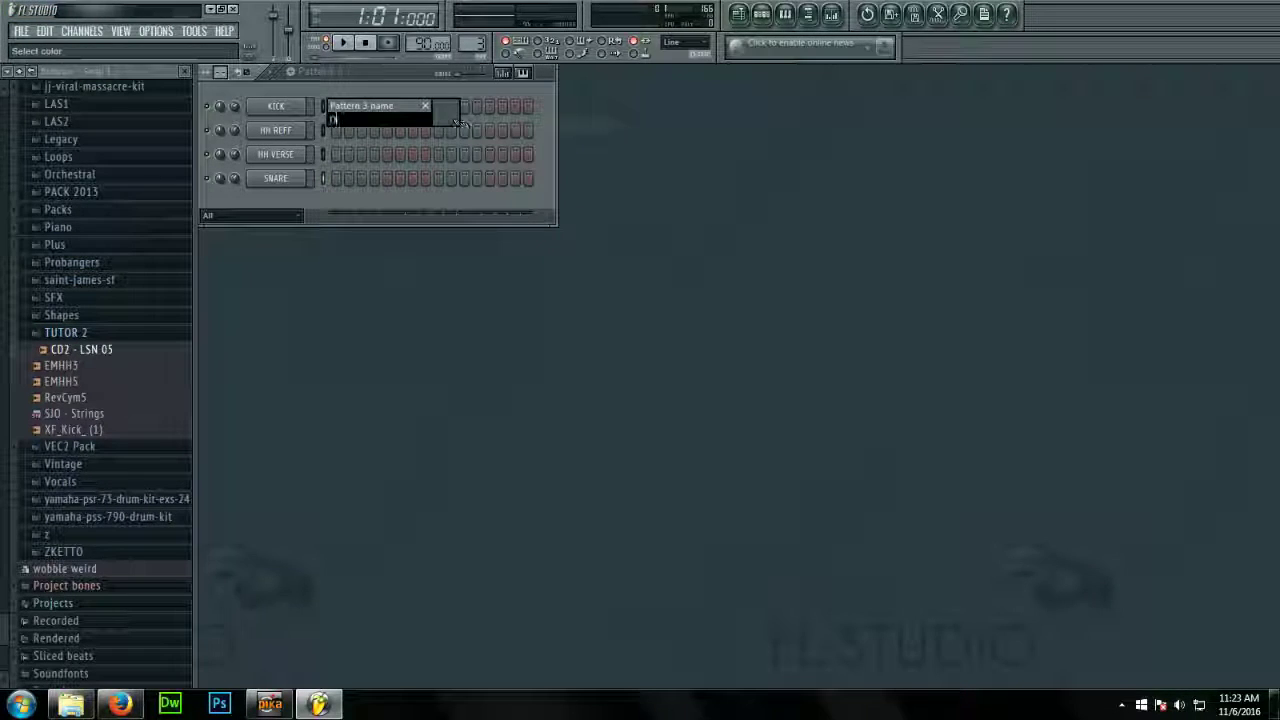
text(RUM LOOP)
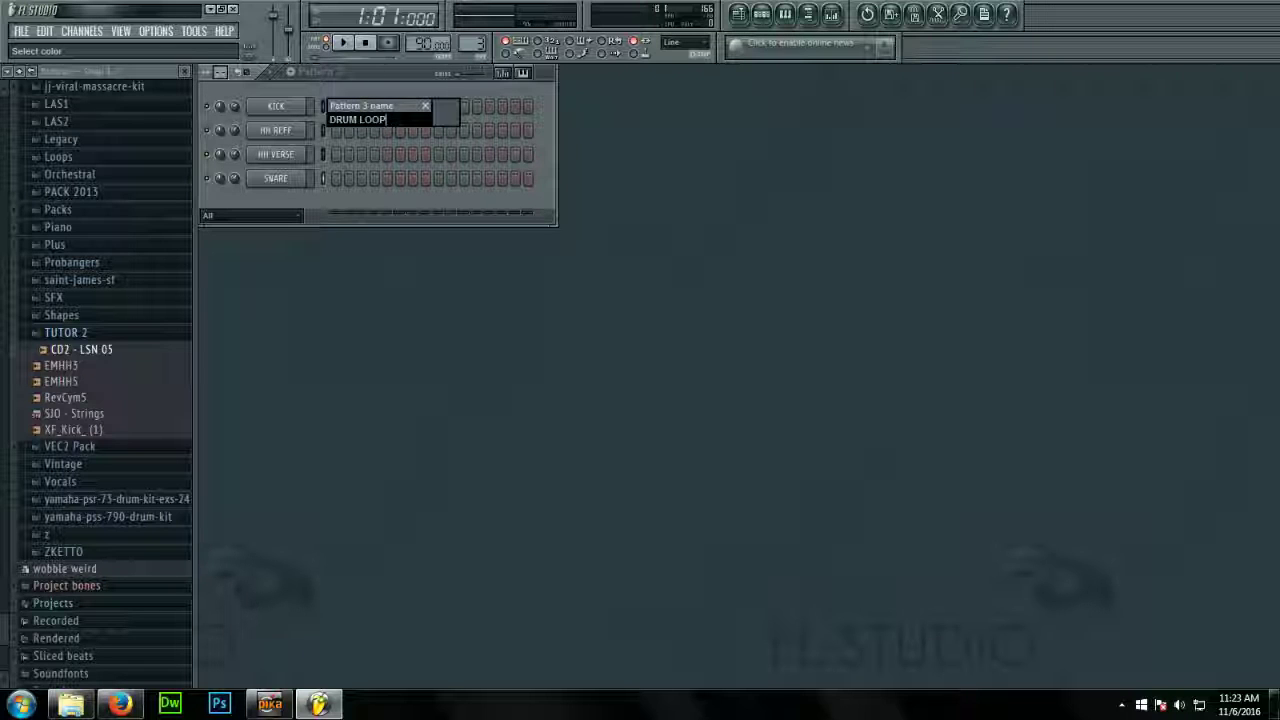
text( VERSE 1)
key(Return)
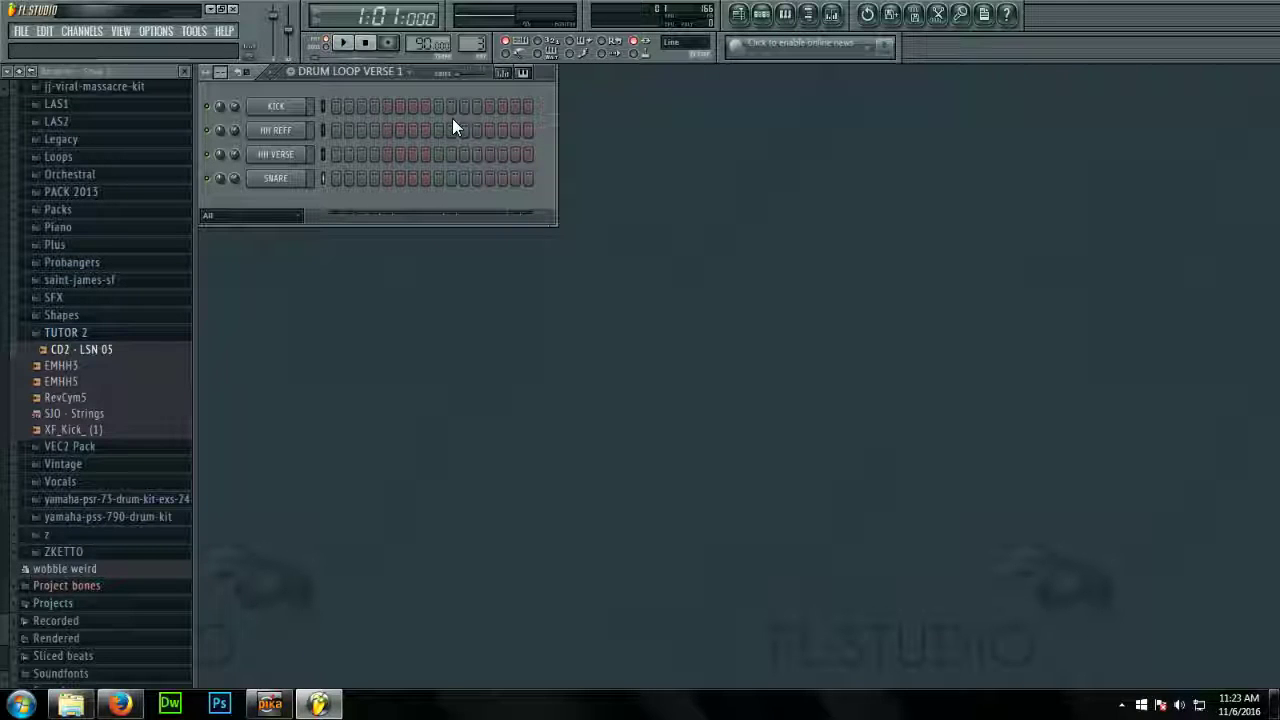
Extend the DRUM LOOP VERSE 1 pattern to 32 steps and paste the copied drum hits into it
drag(218, 77, 217, 76)
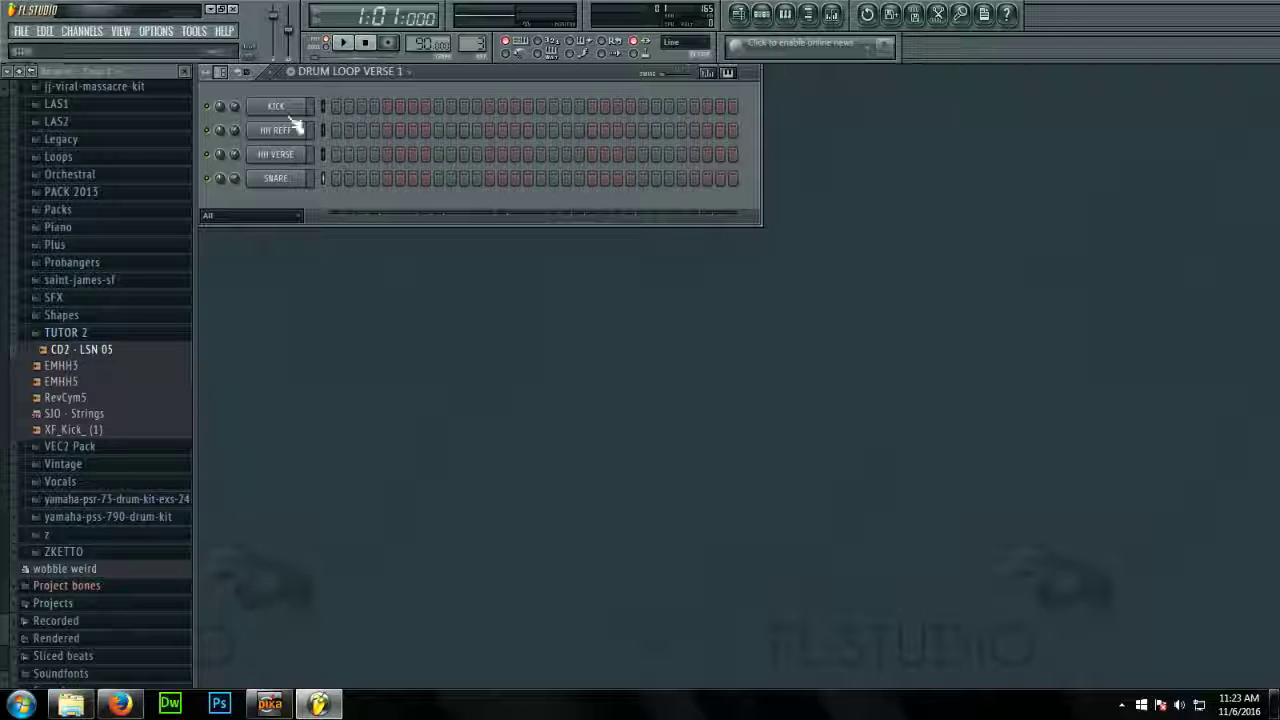
click(48, 32)
click(60, 98)
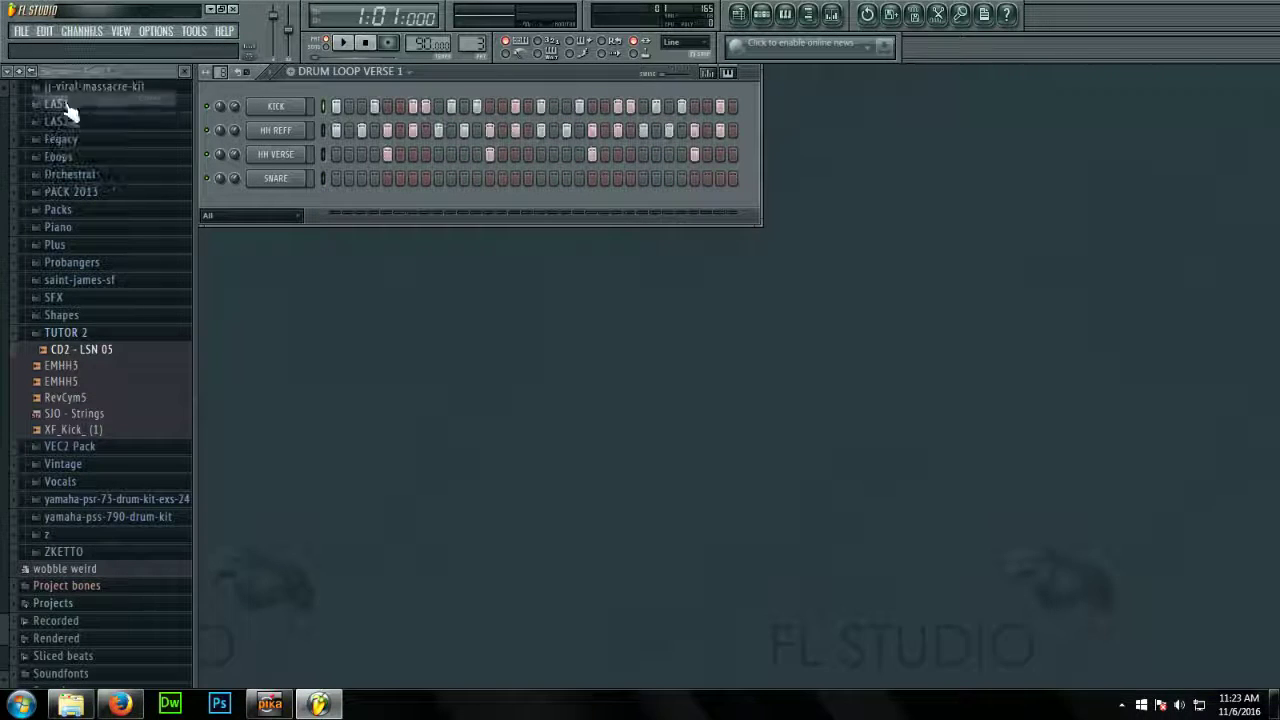
Cut all hits from the HH REFF and HH VERSE channels in the verse pattern
click(322, 130)
click(322, 154)
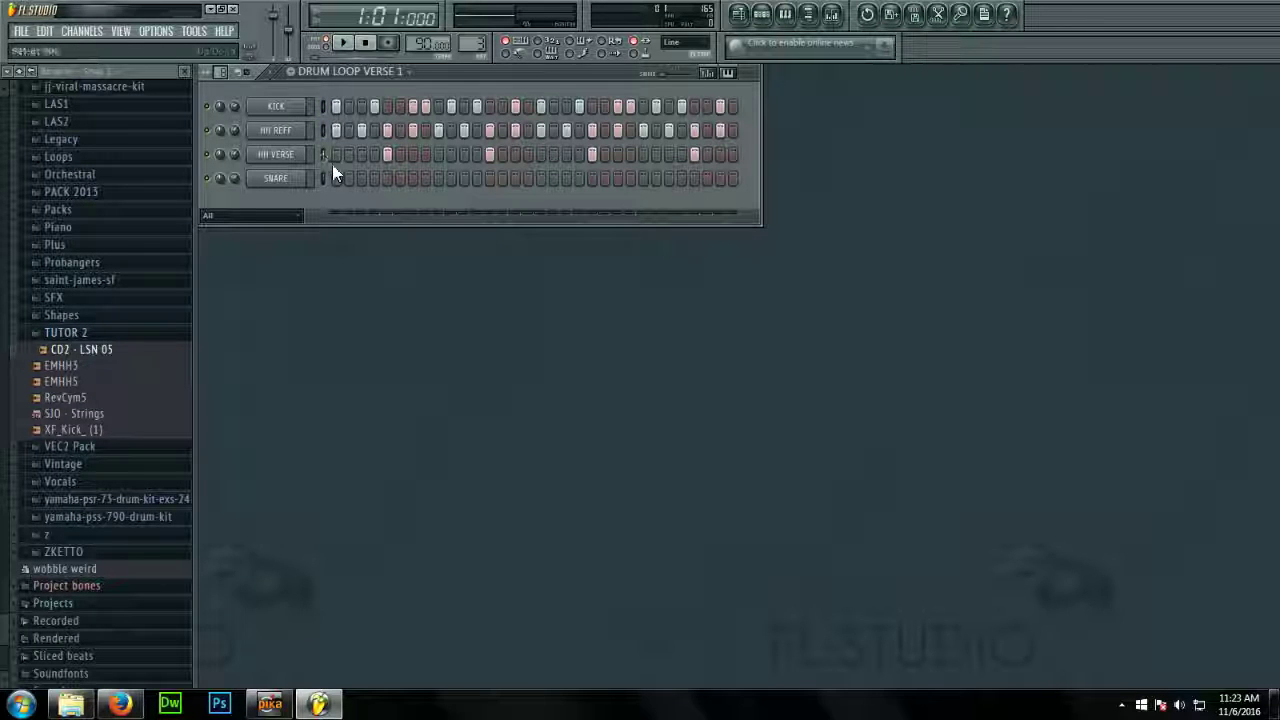
right_click(322, 130)
key(ctrl+x)
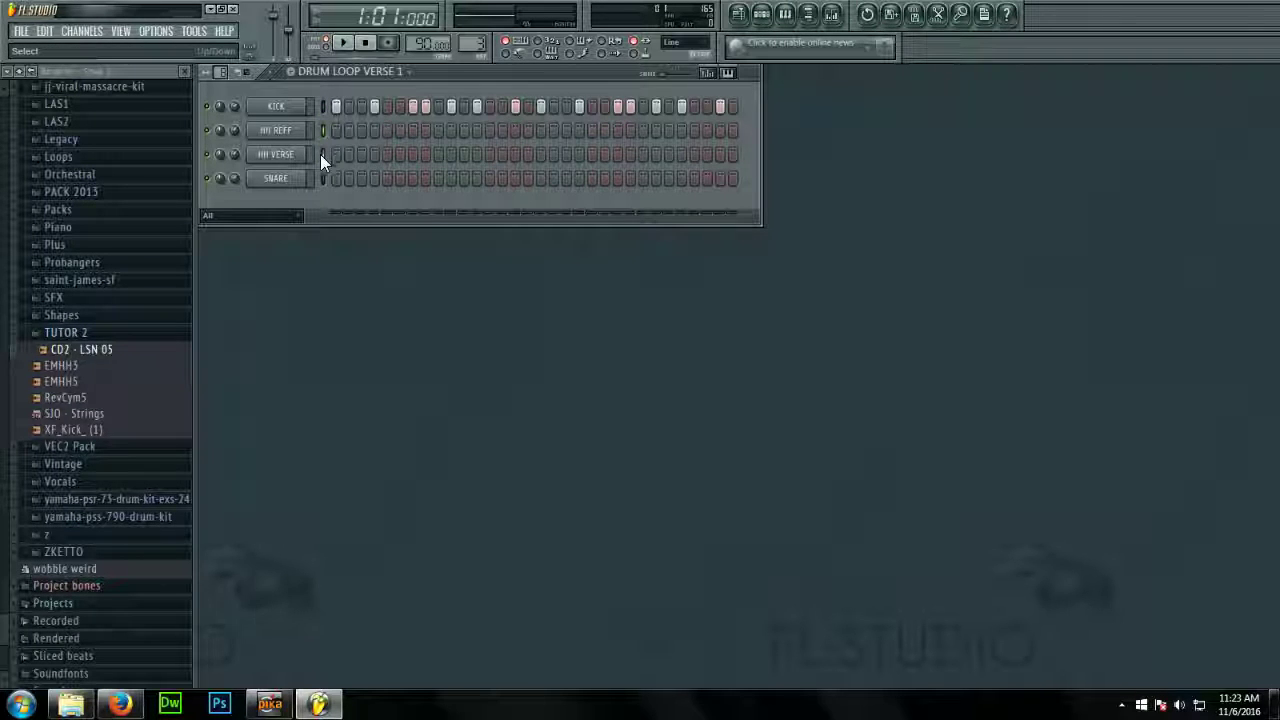
Paste the cut hits into the HH VERSE channel and remove the KICK hits on steps 12, 15 and 28 while the verse pattern plays
double_click(321, 154)
key(ctrl+v)
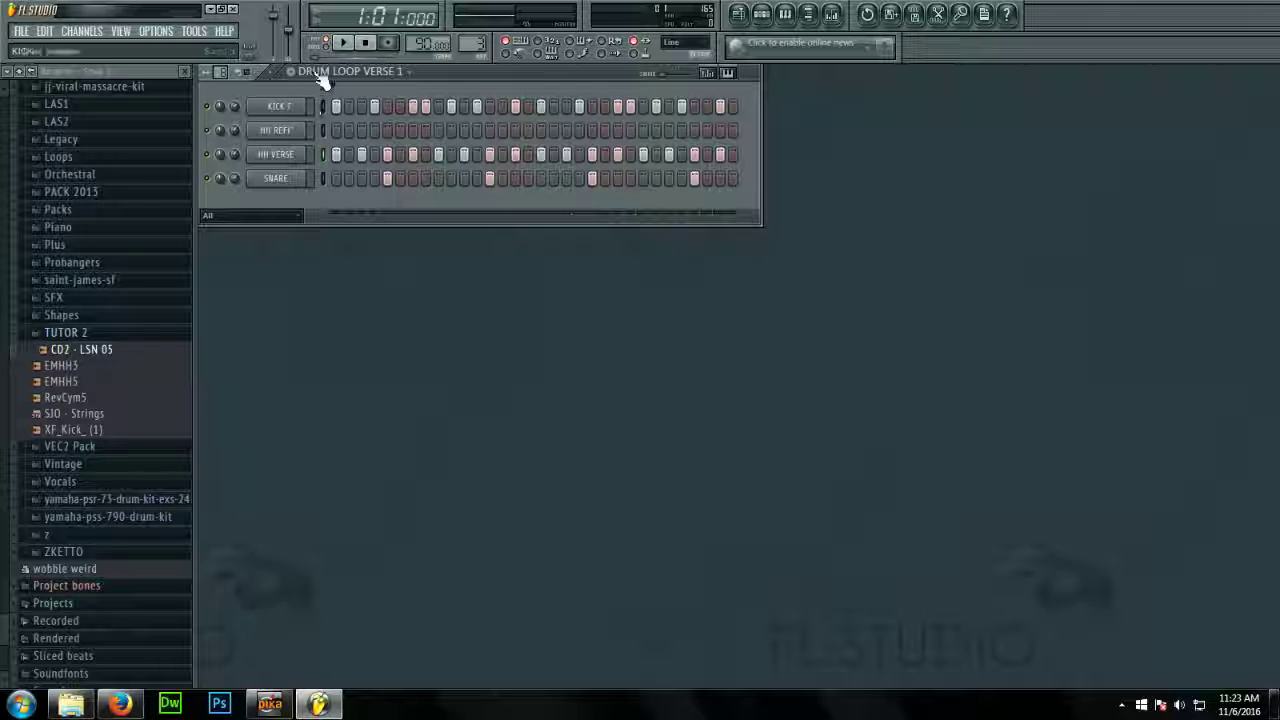
click(342, 43)
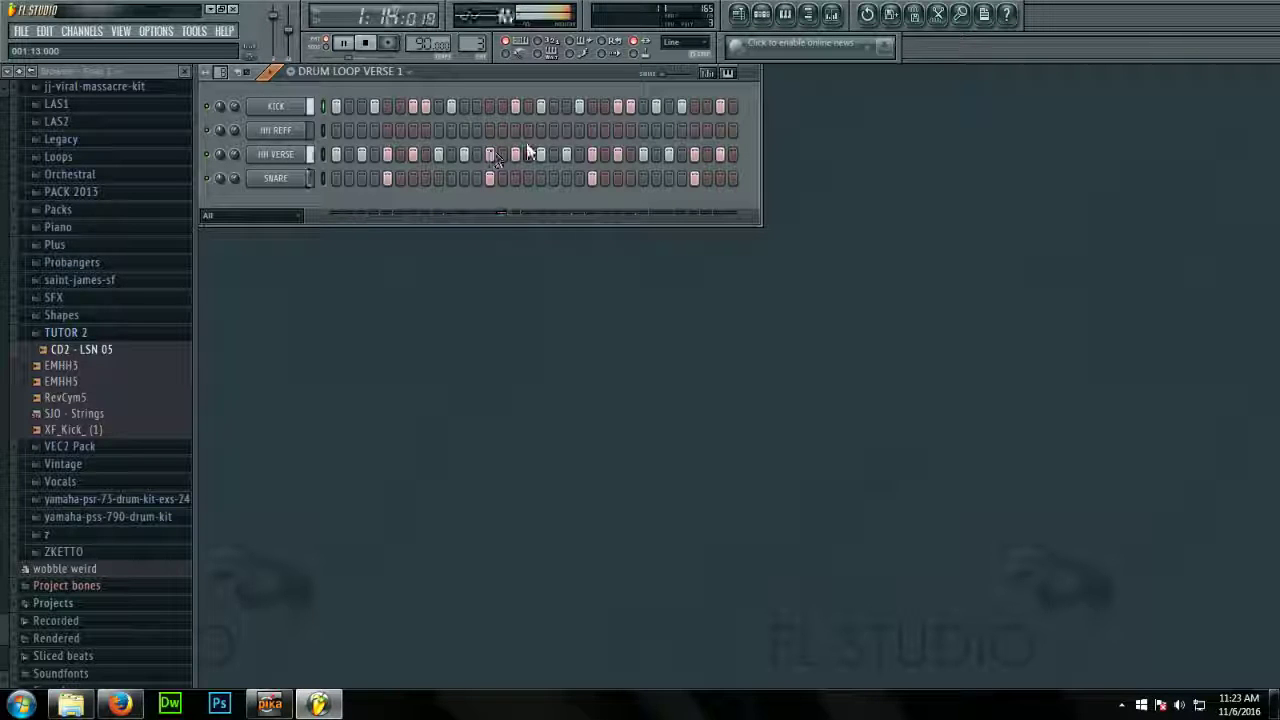
click(515, 106)
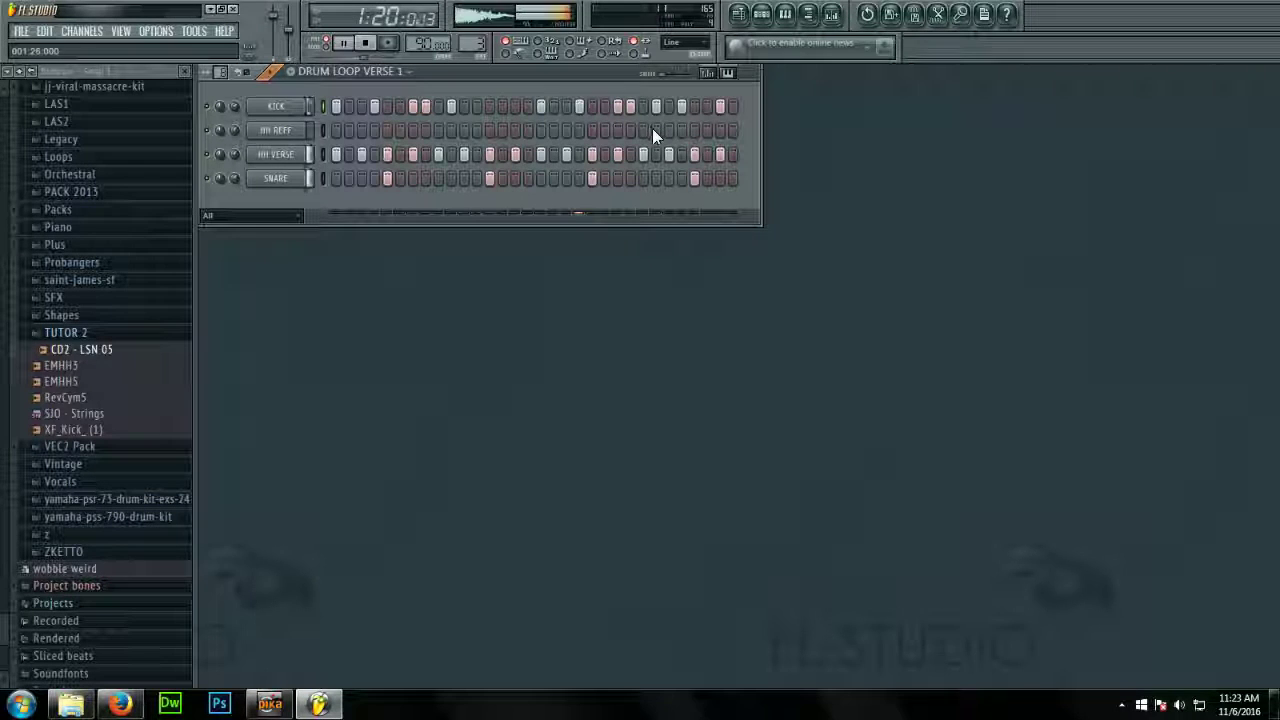
click(680, 110)
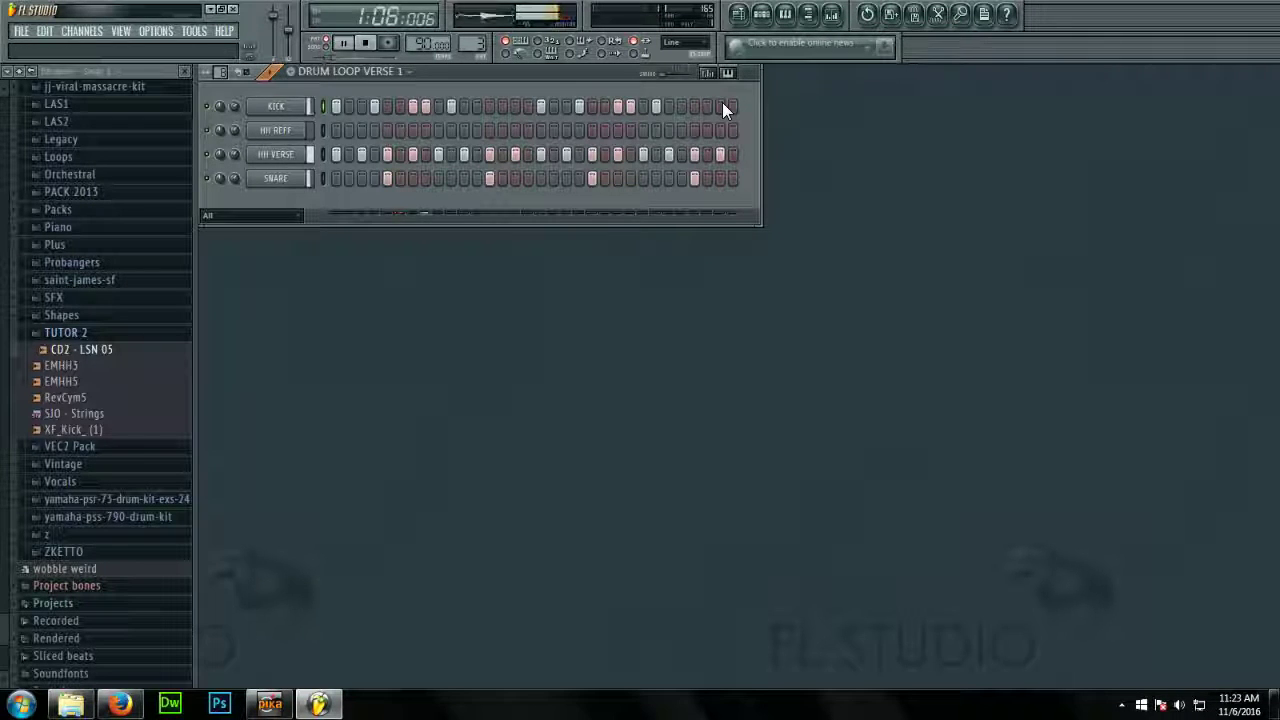
click(722, 104)
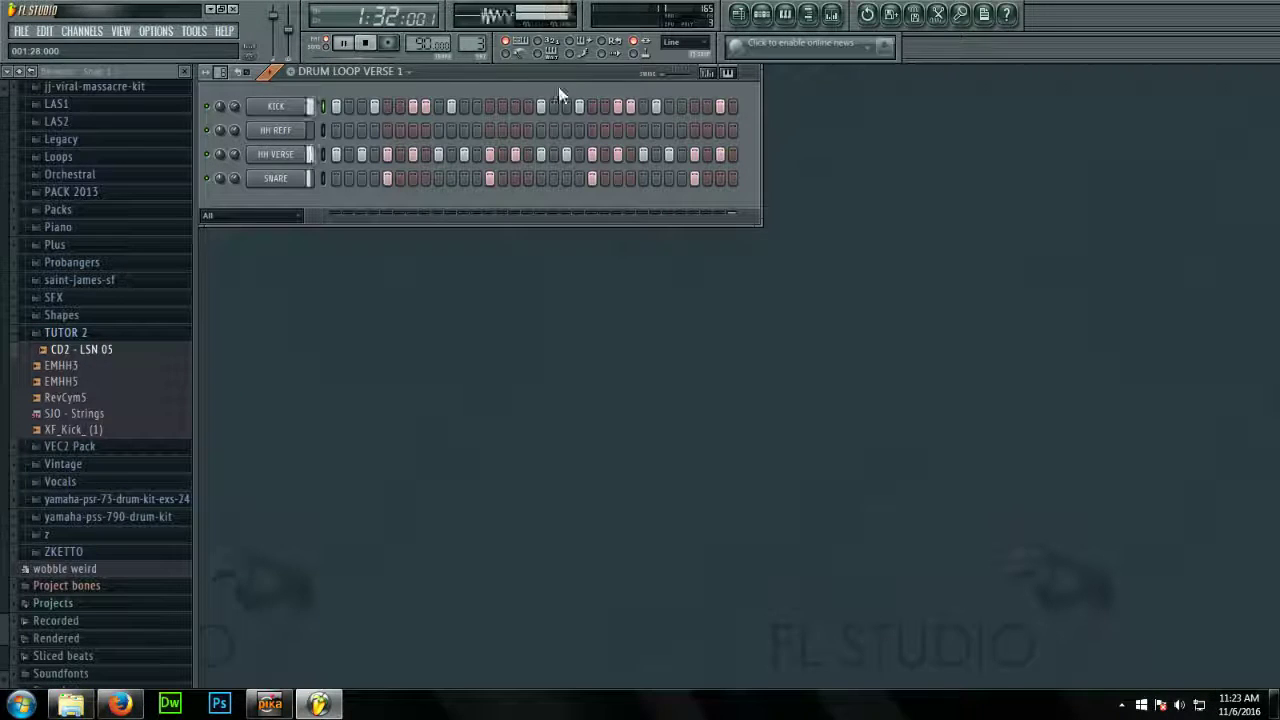
key(space)
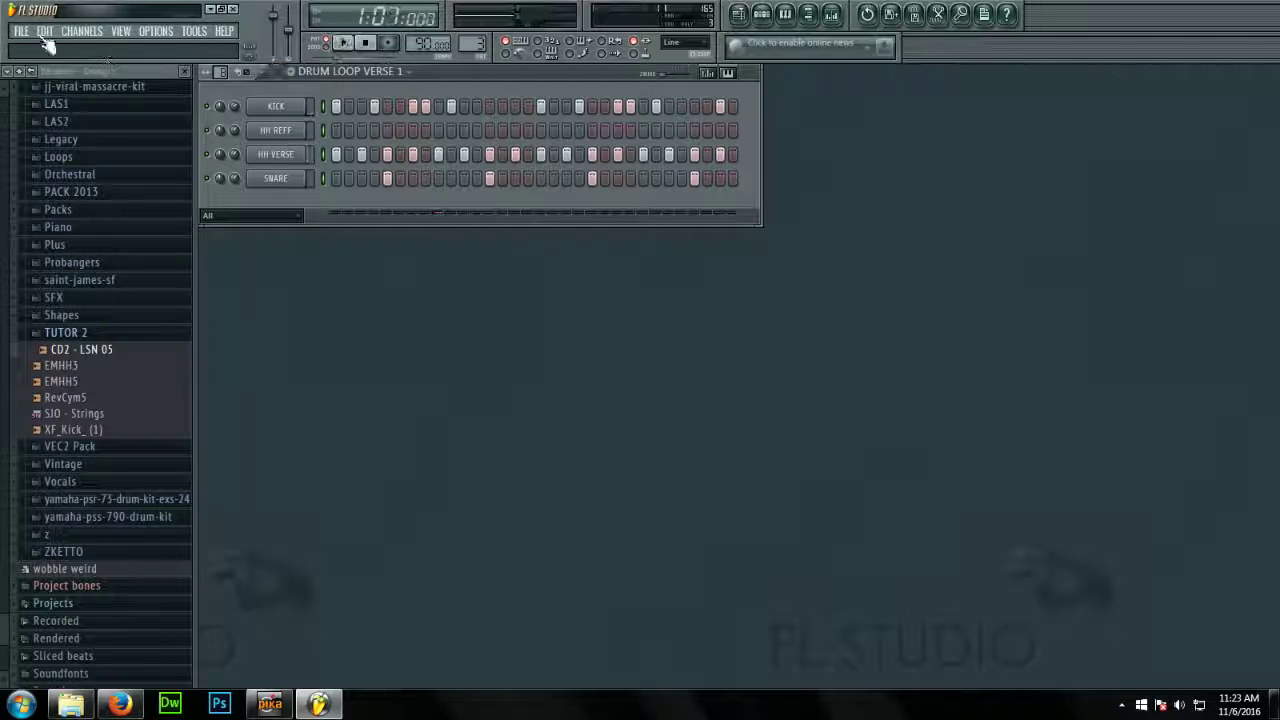
Copy the hits of DRUM LOOP VERSE 1 and switch to the empty Pattern 4
click(44, 31)
click(60, 82)
drag(474, 44, 474, 38)
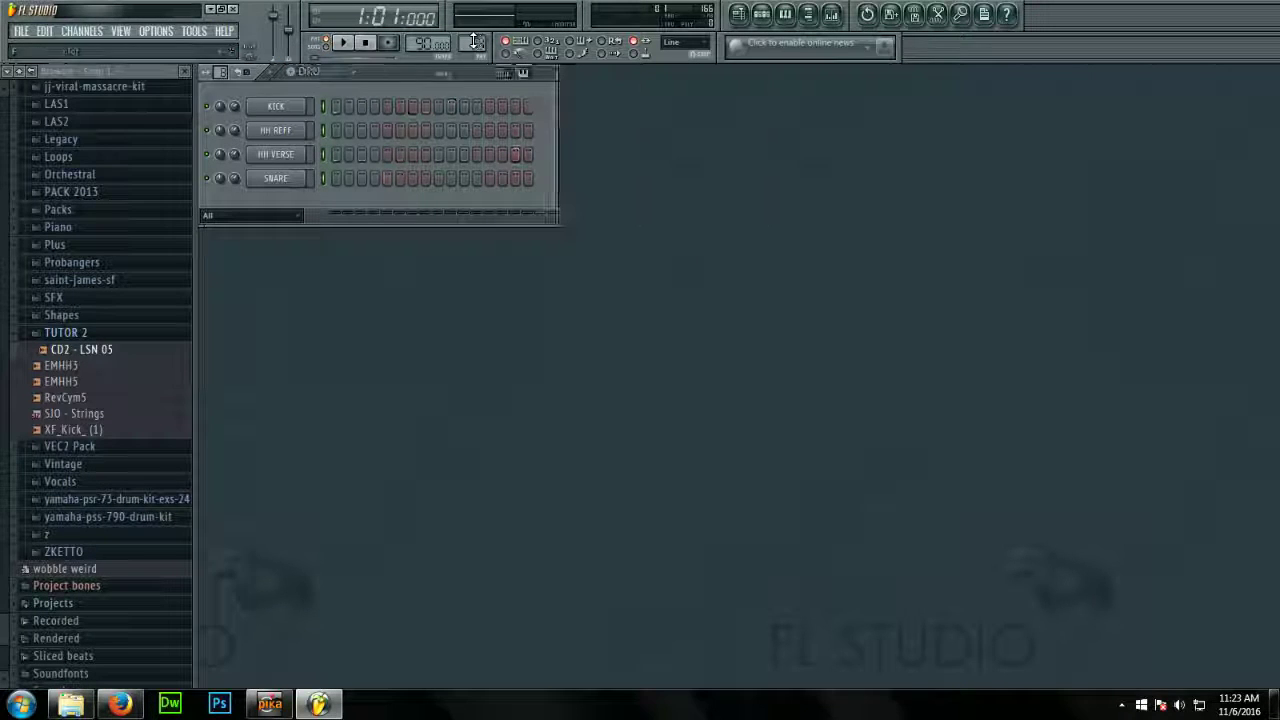
Switch to Pattern 2 and rename it as "DRUM LOOP INTRO/REFF 2"
click(308, 74)
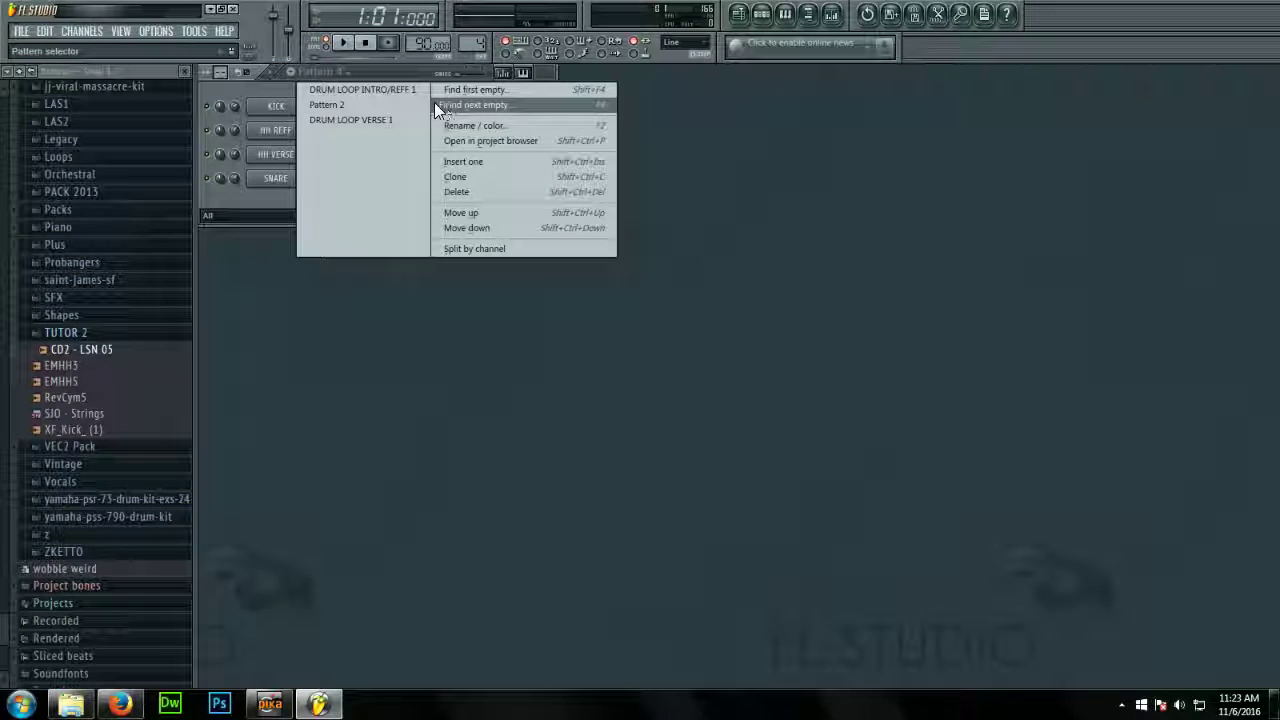
click(418, 104)
click(330, 74)
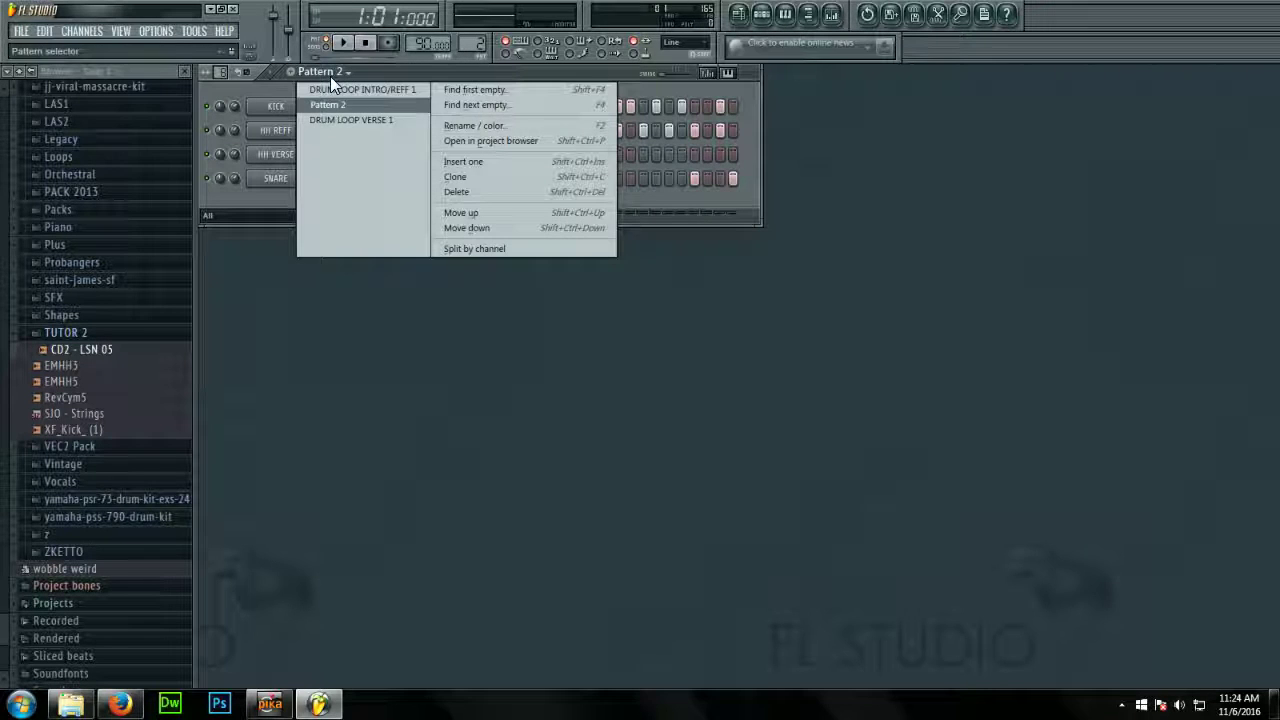
click(461, 124)
text(DR)
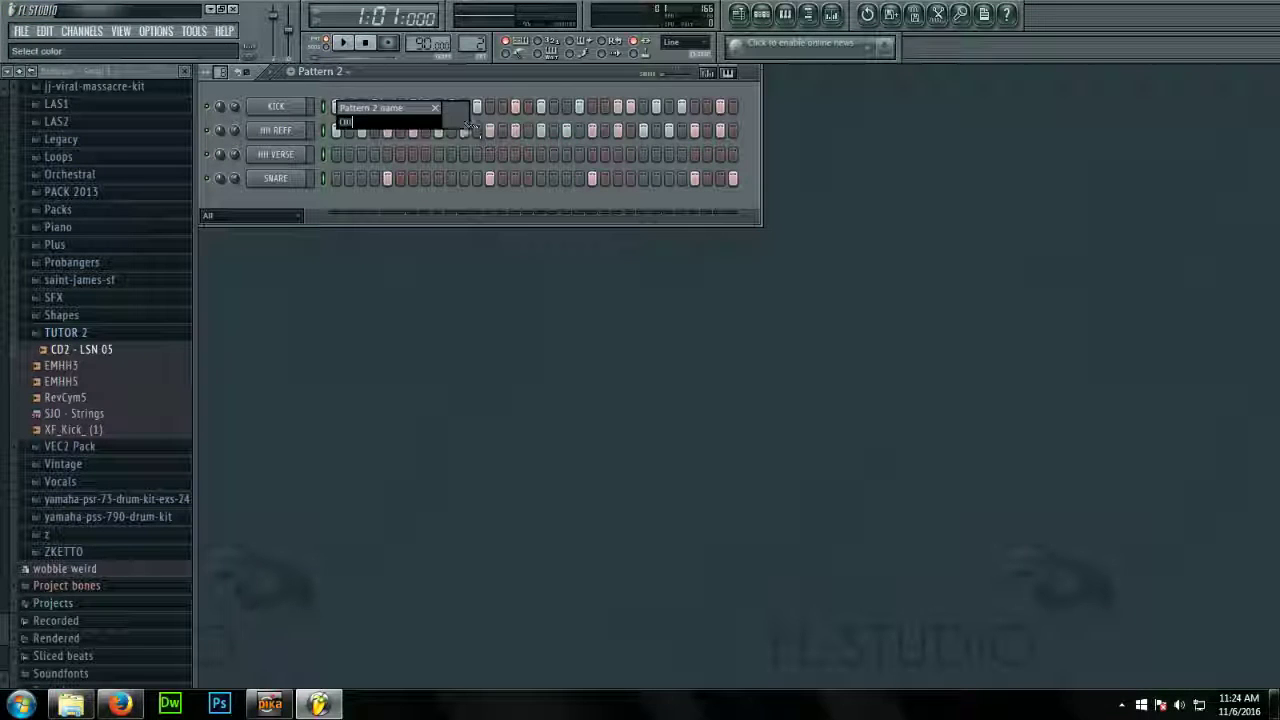
text(UM LOOP I)
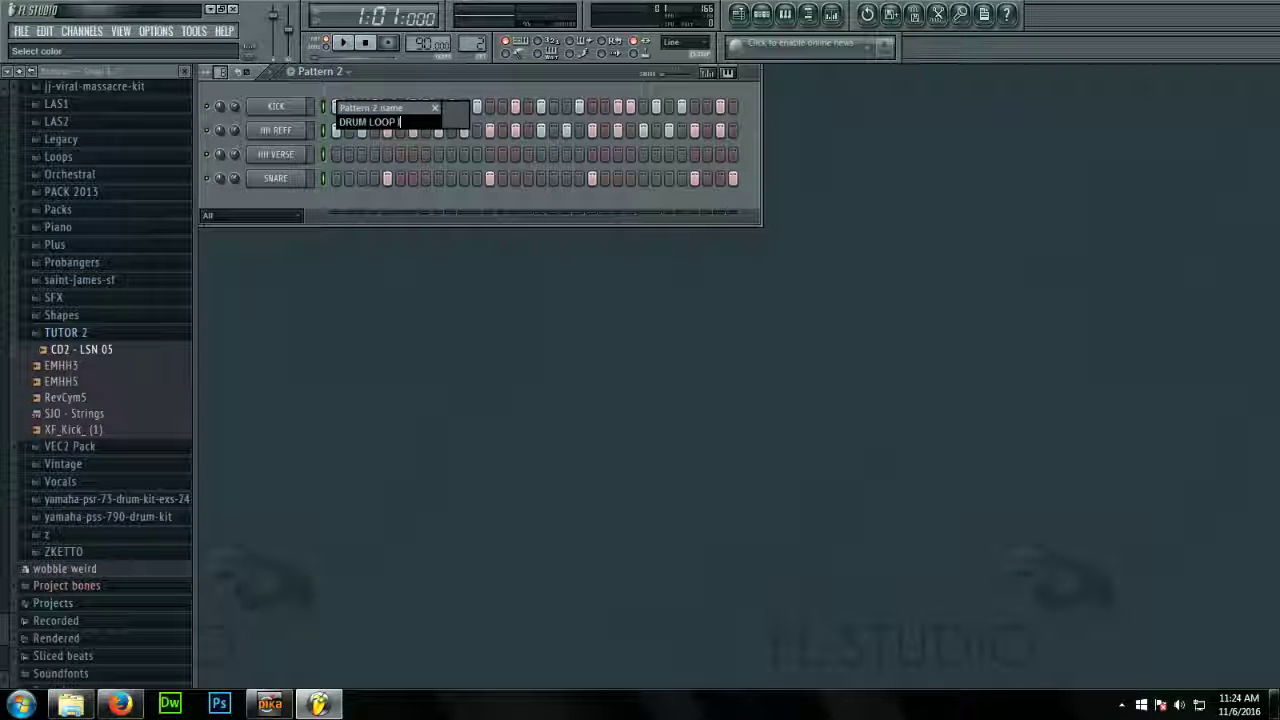
text(1)
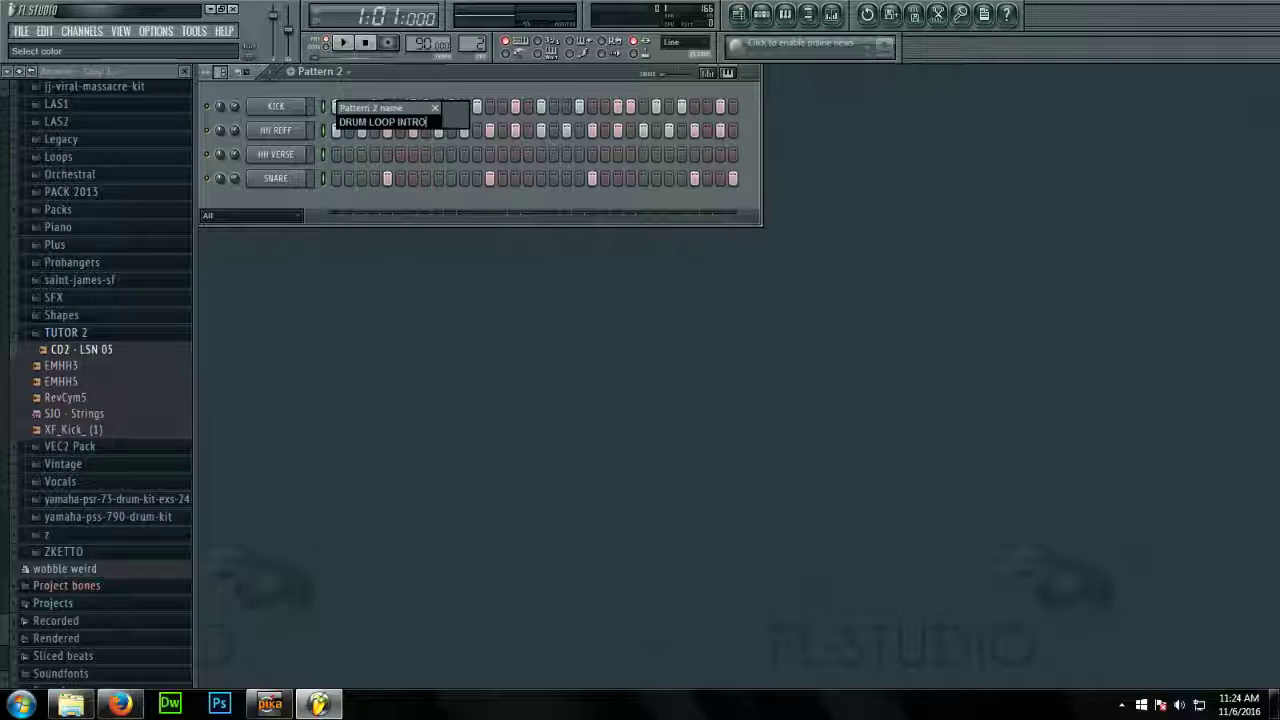
text(NTRO/REFF 2)
key(Return)
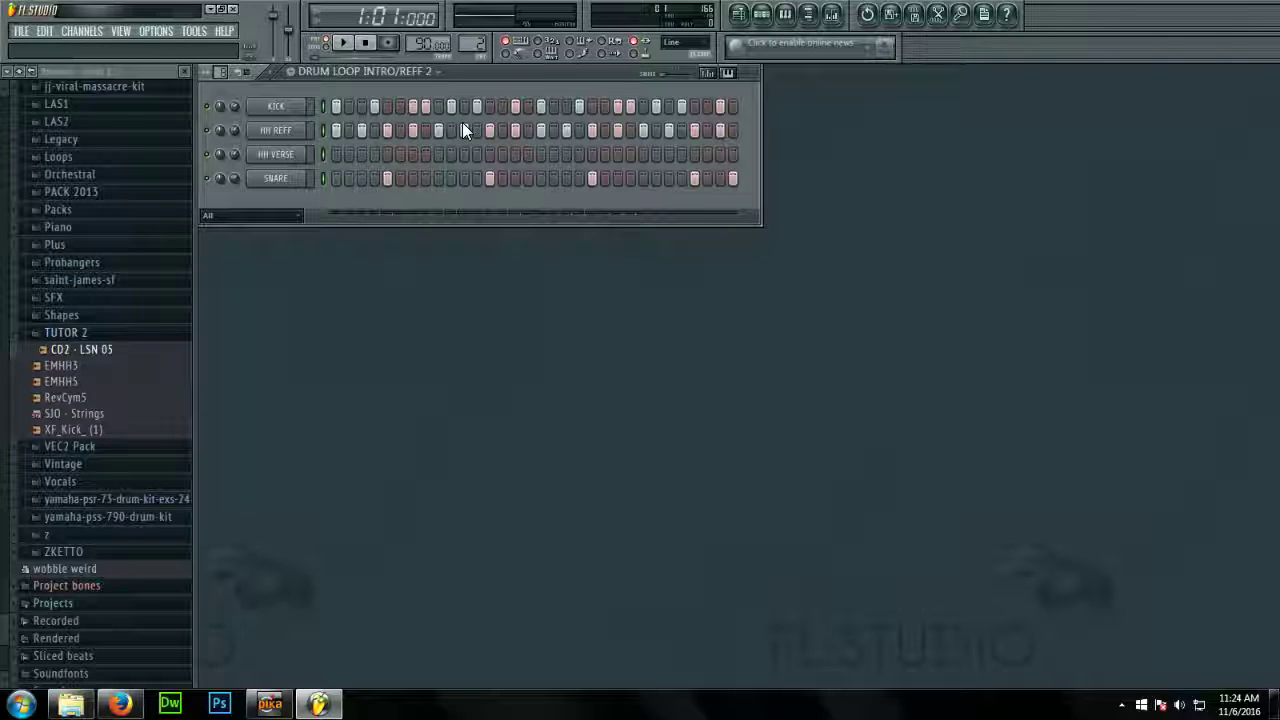
Extend Pattern 4 to 32 steps and paste the copied verse drum hits into it
click(418, 72)
click(382, 120)
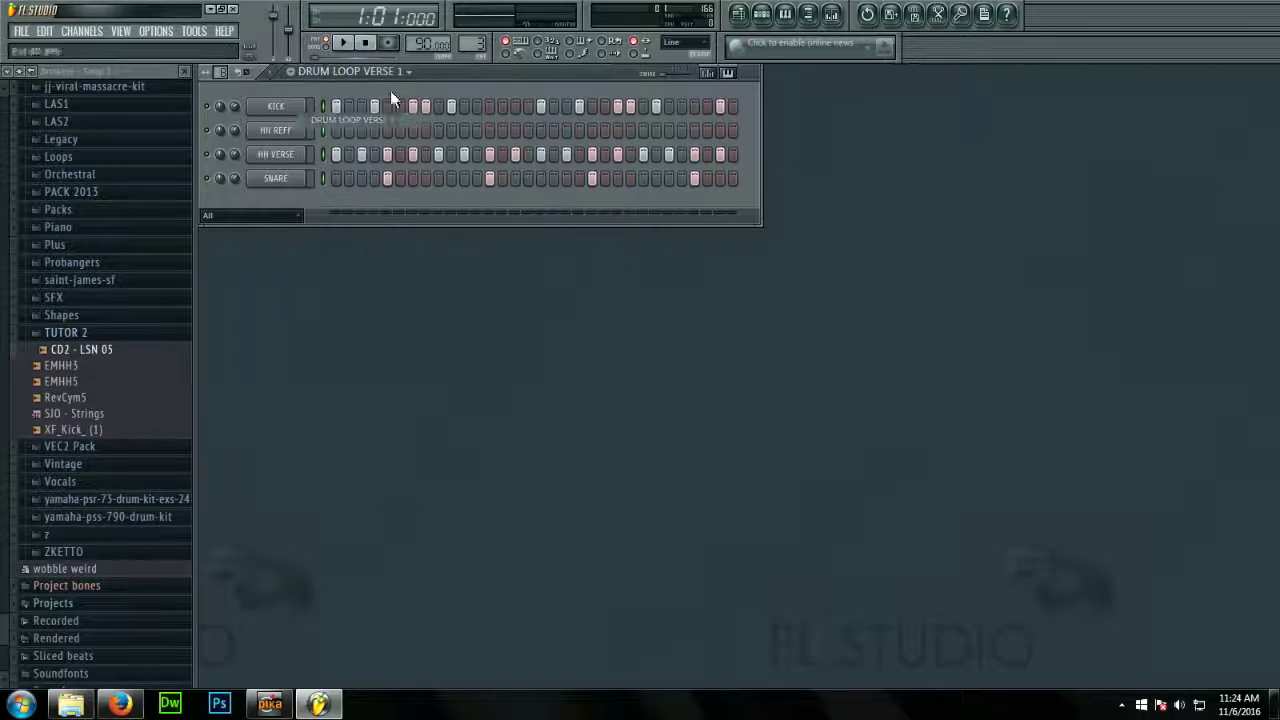
scroll(477, 48, up, 1)
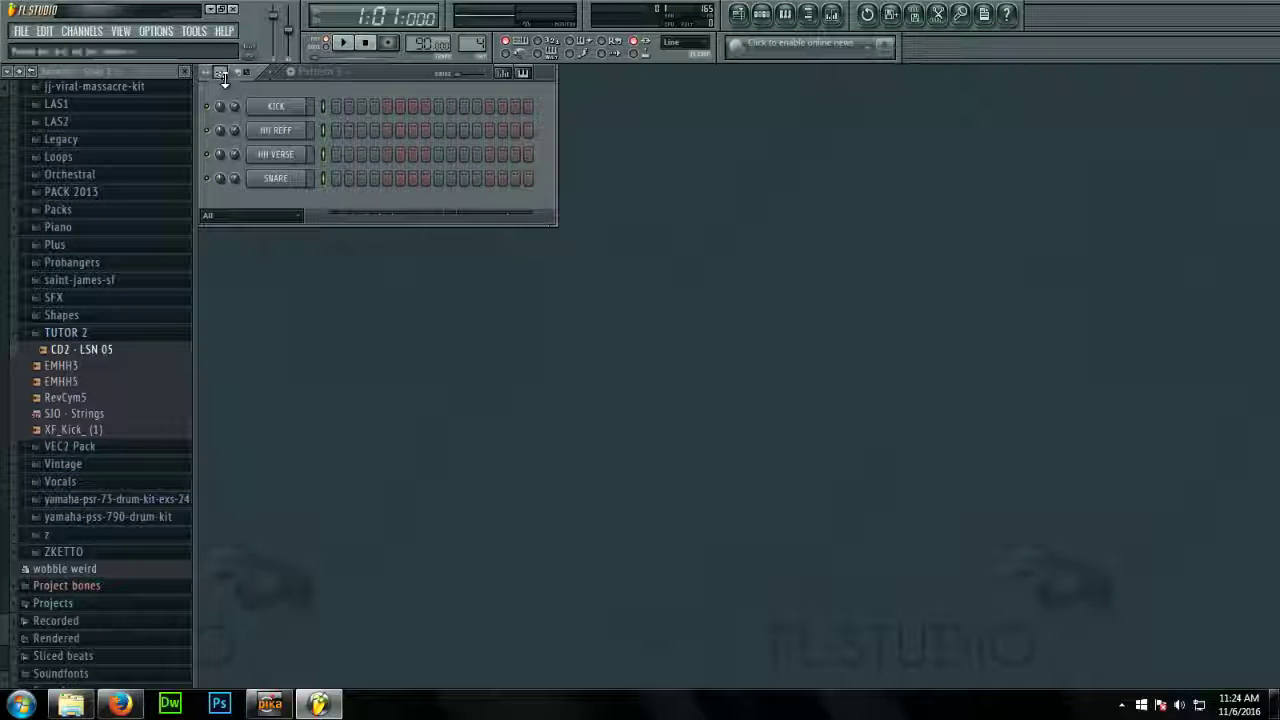
drag(223, 53, 222, 82)
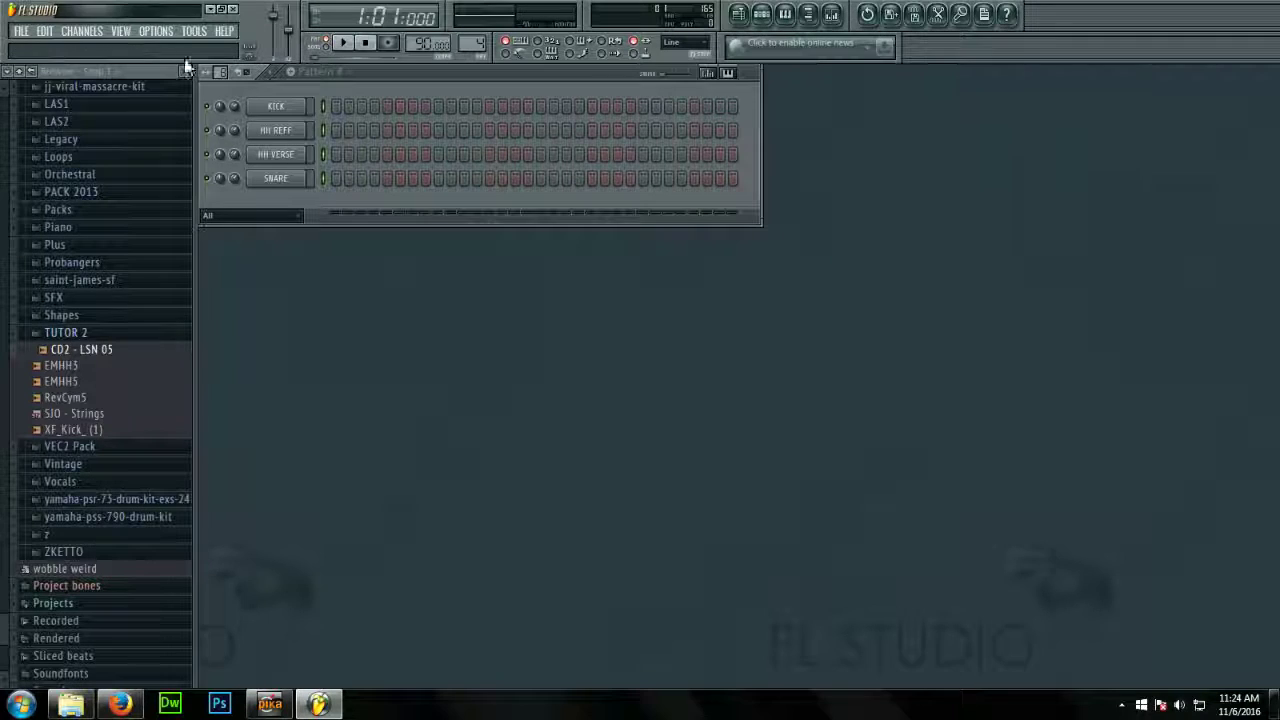
click(47, 31)
click(58, 96)
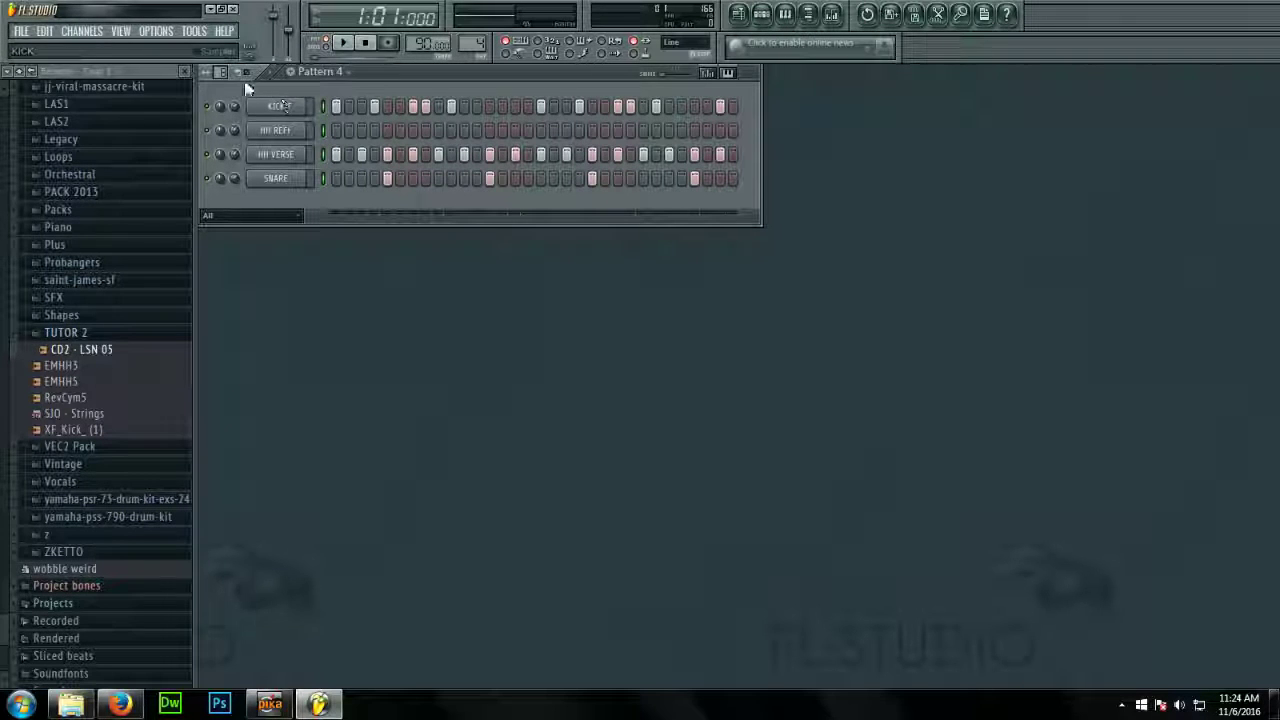
Add a SNARE hit on step 32 of Pattern 4 and listen to the loop
click(342, 42)
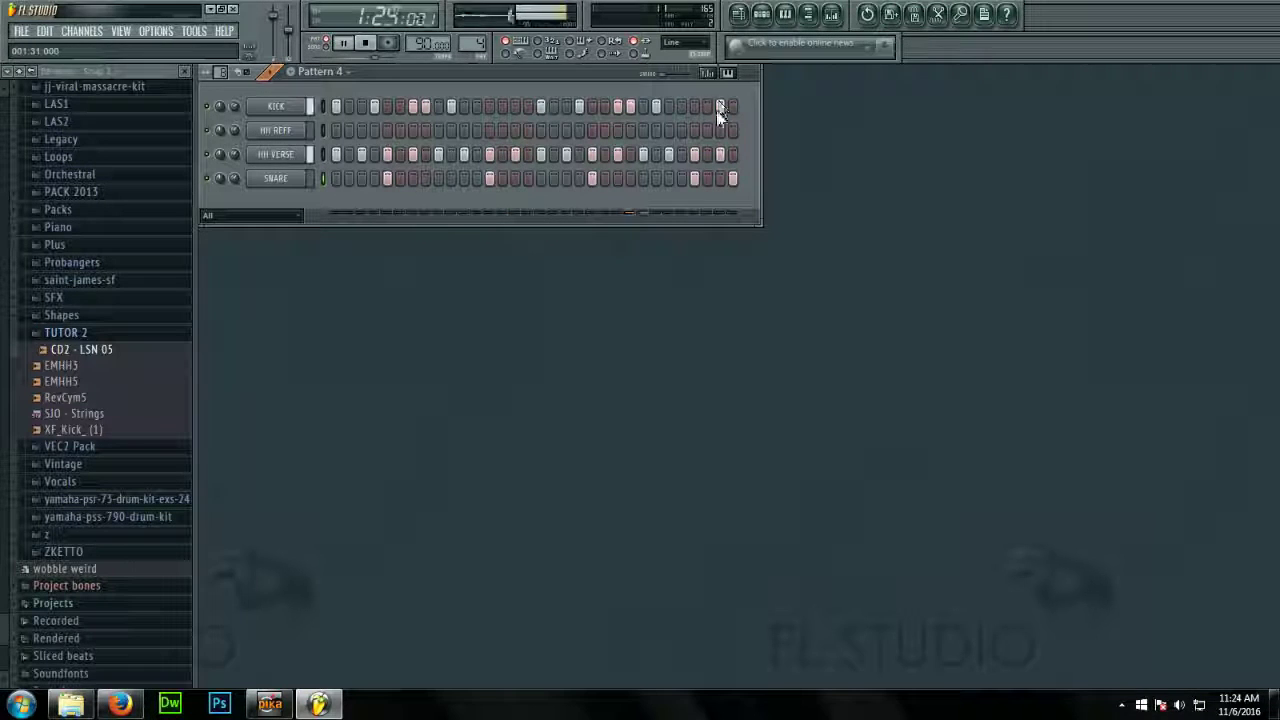
key(space)
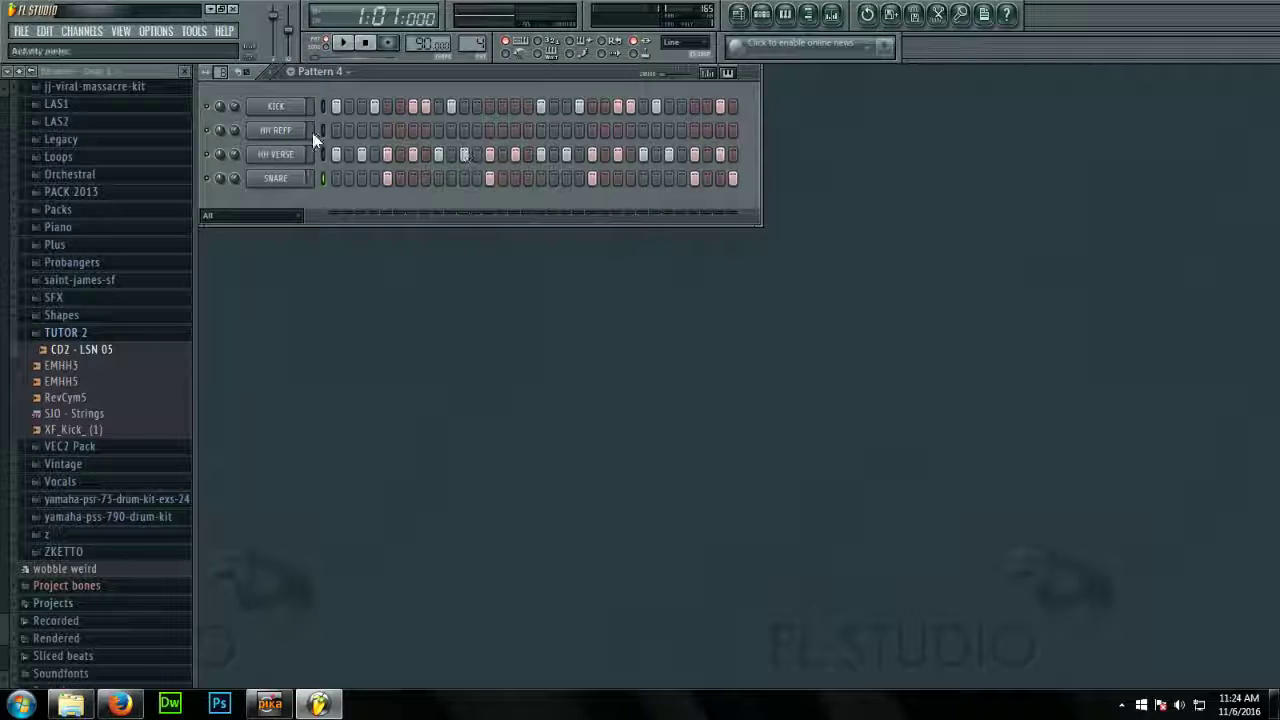
click(290, 157)
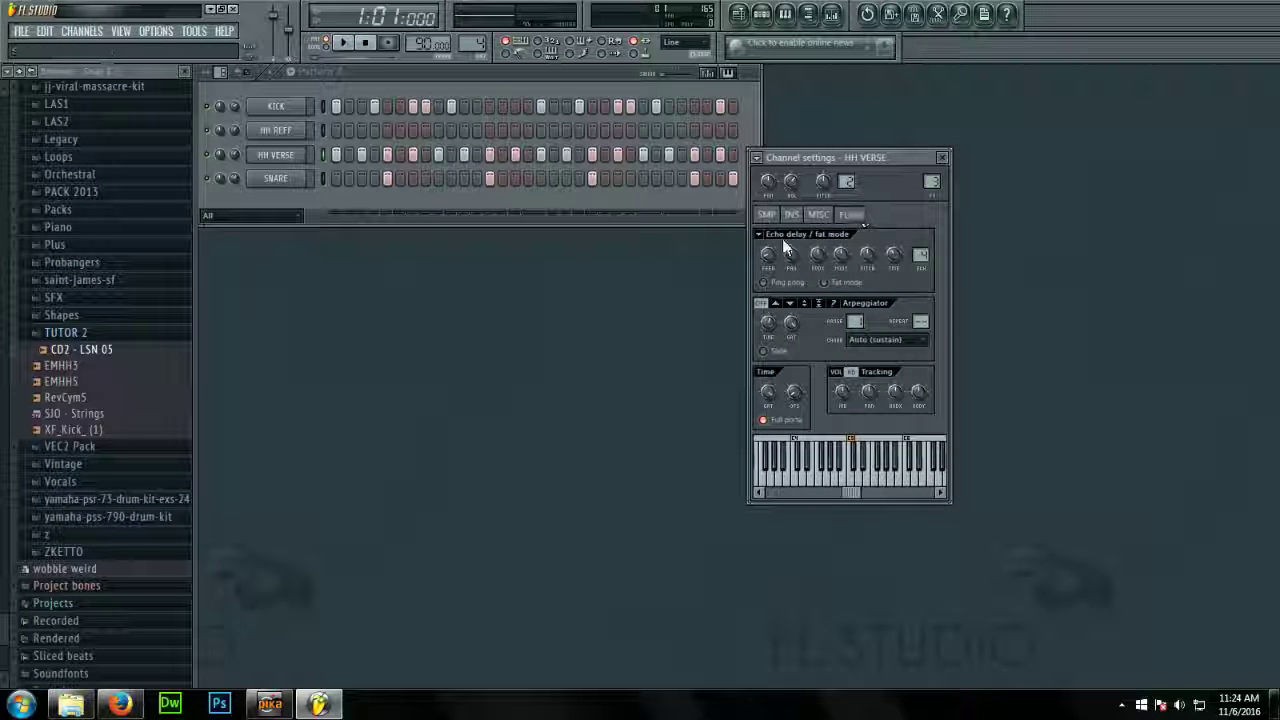
click(942, 158)
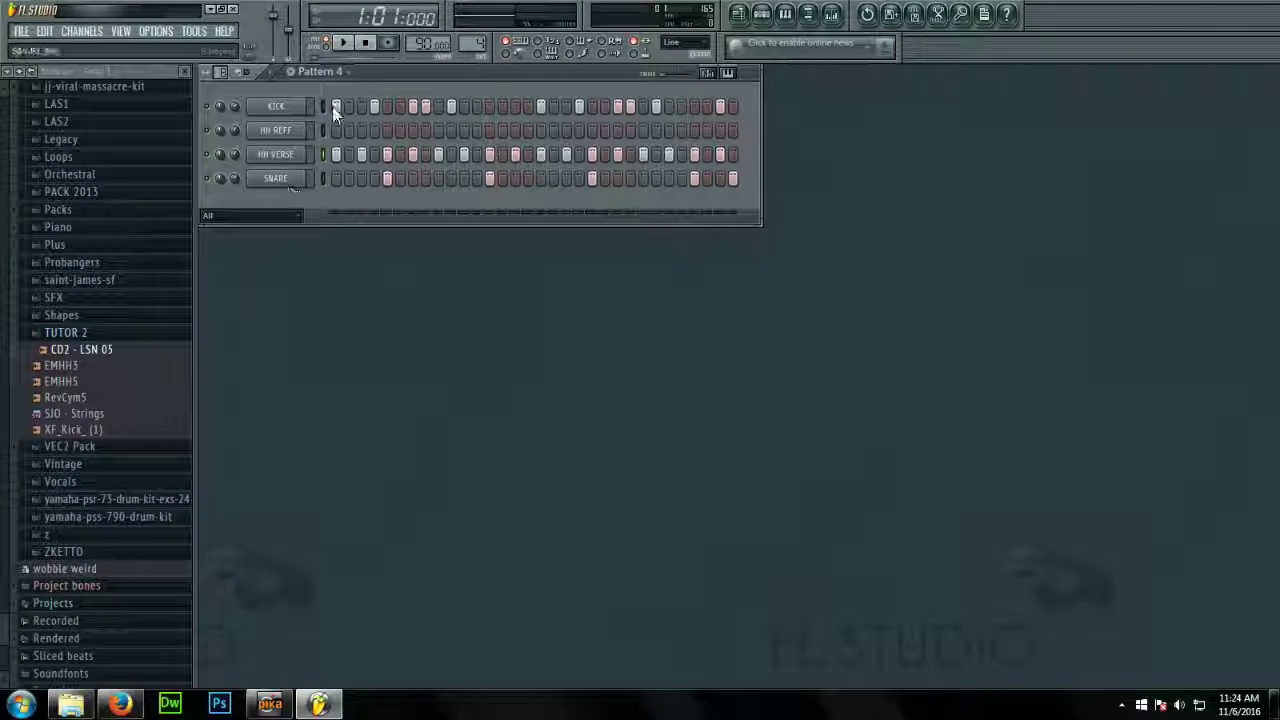
key(space)
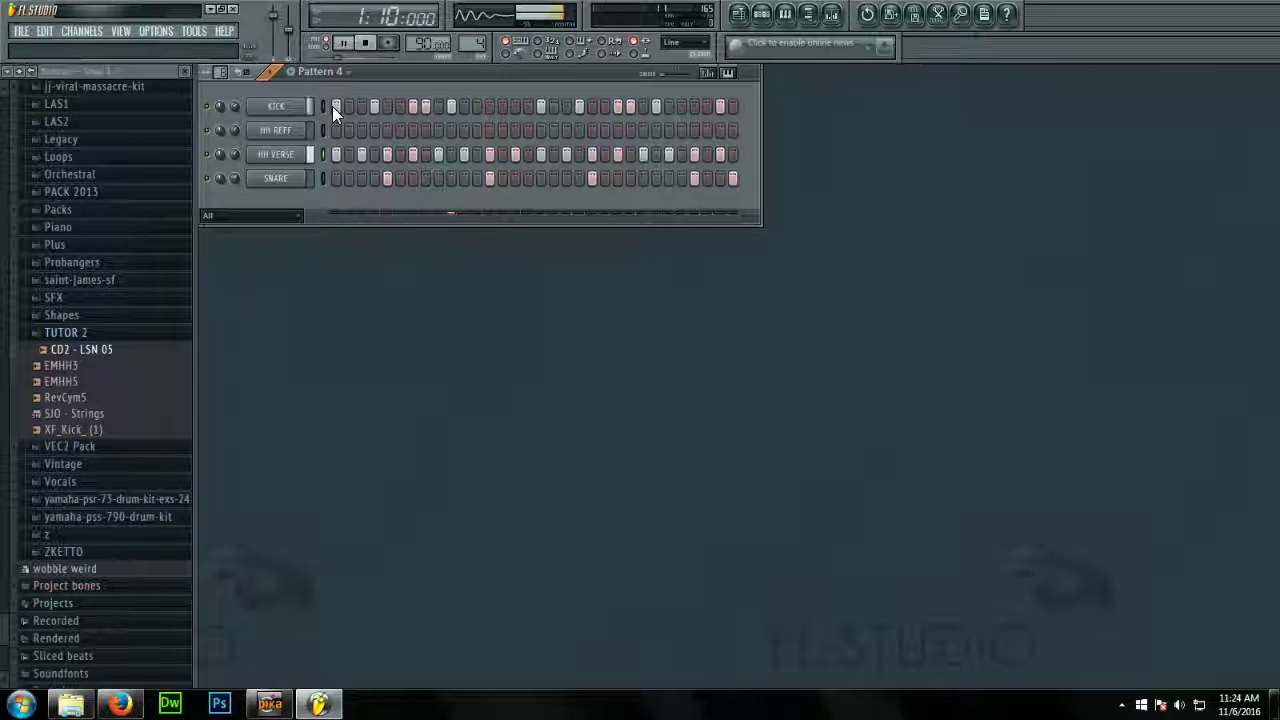
key(space)
Rename Pattern 4 as "DRUM LOOP VERSE 2"
click(338, 70)
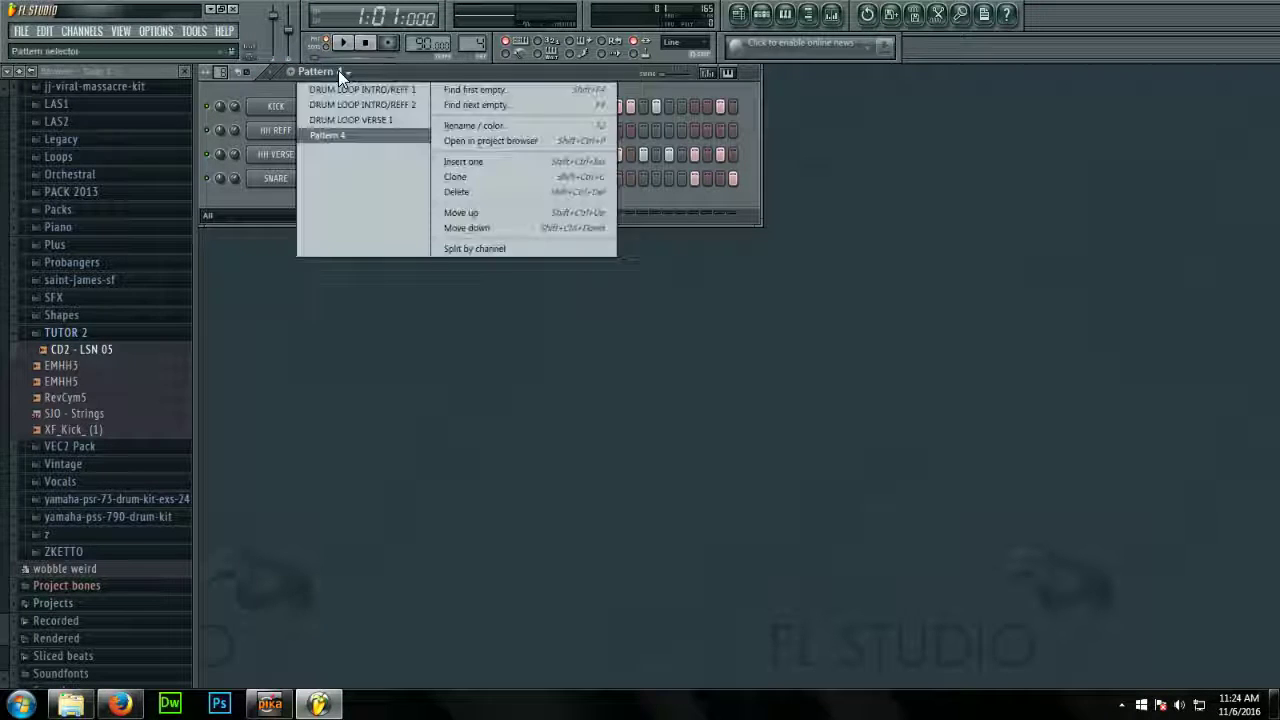
click(466, 124)
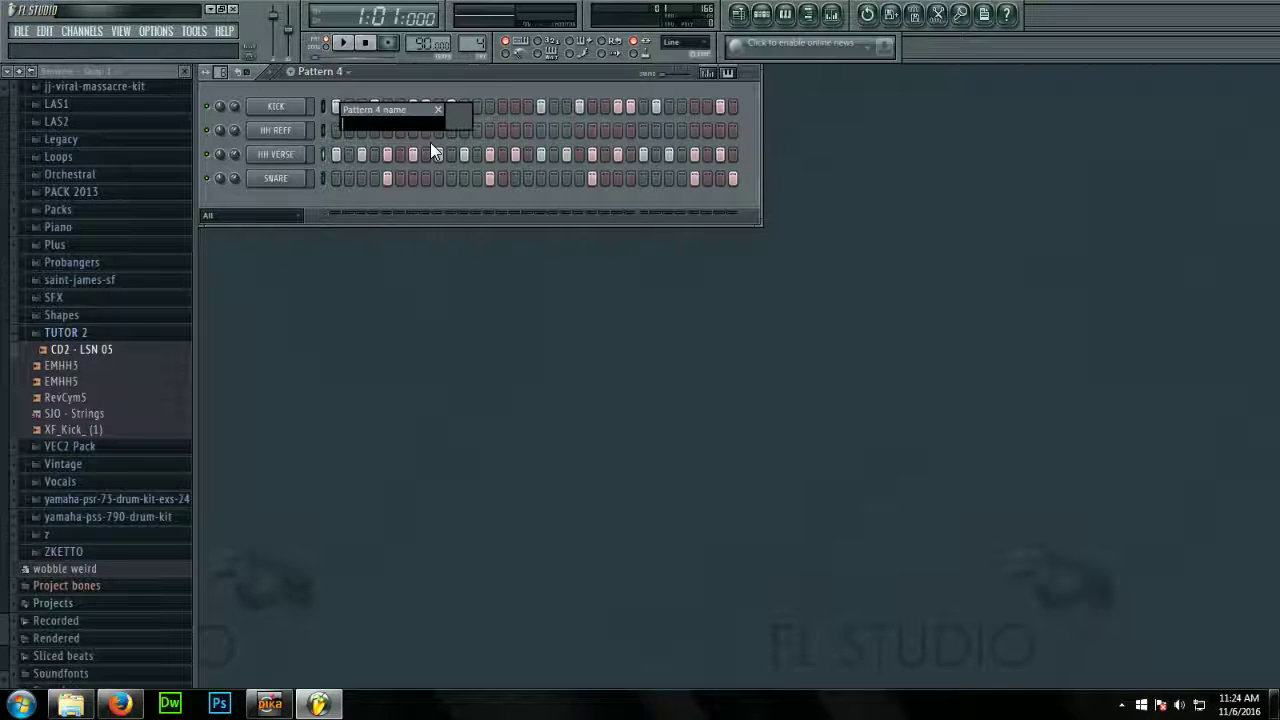
text(DRUM LOO)
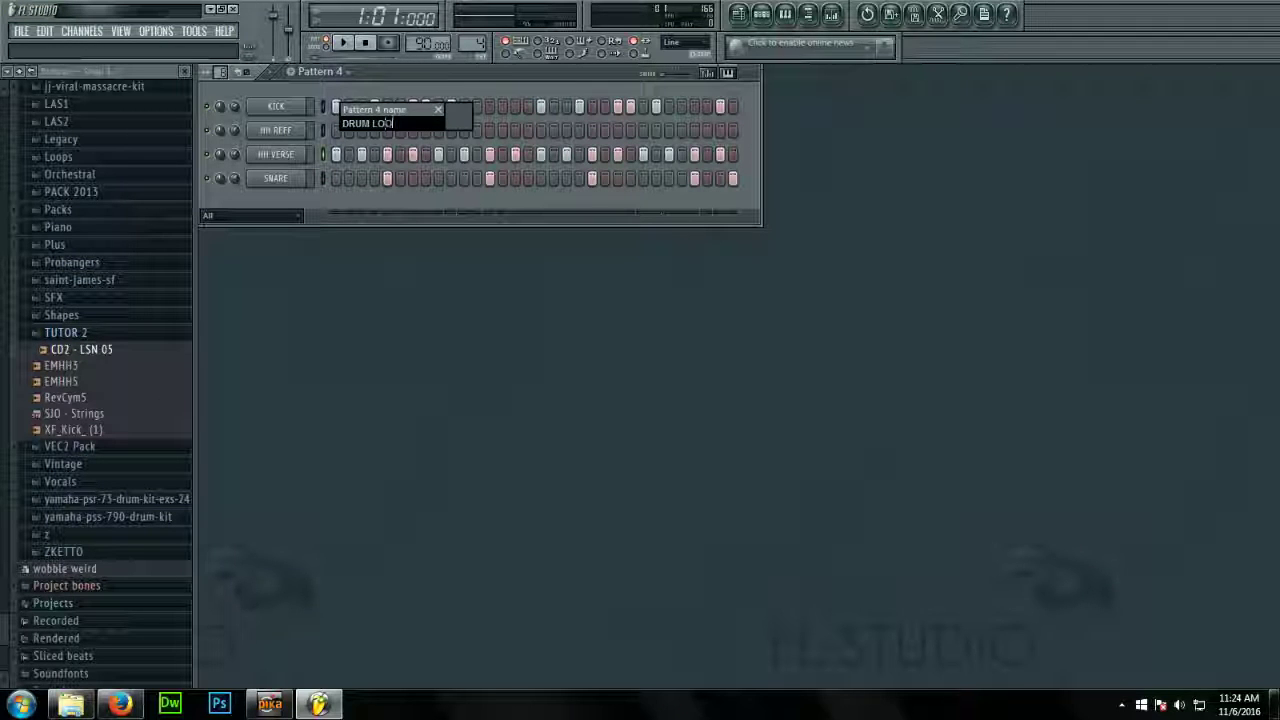
text(P VER)
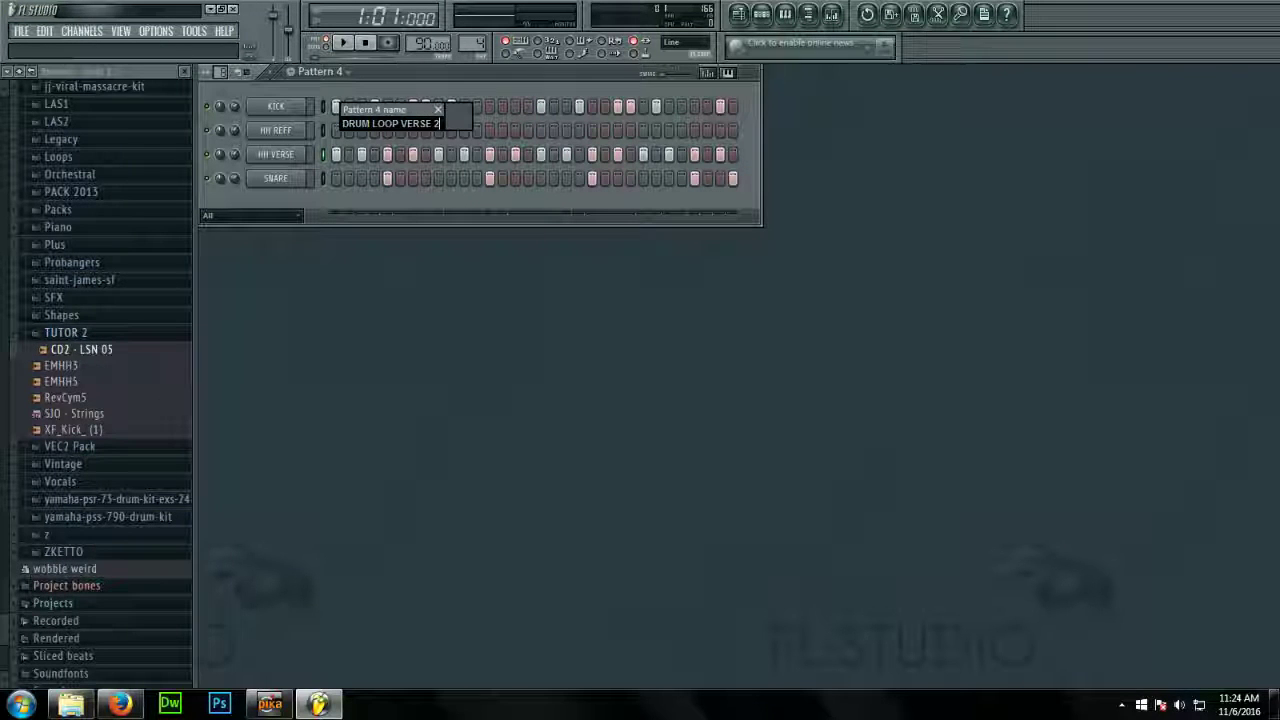
text(SE 2)
key(Return)
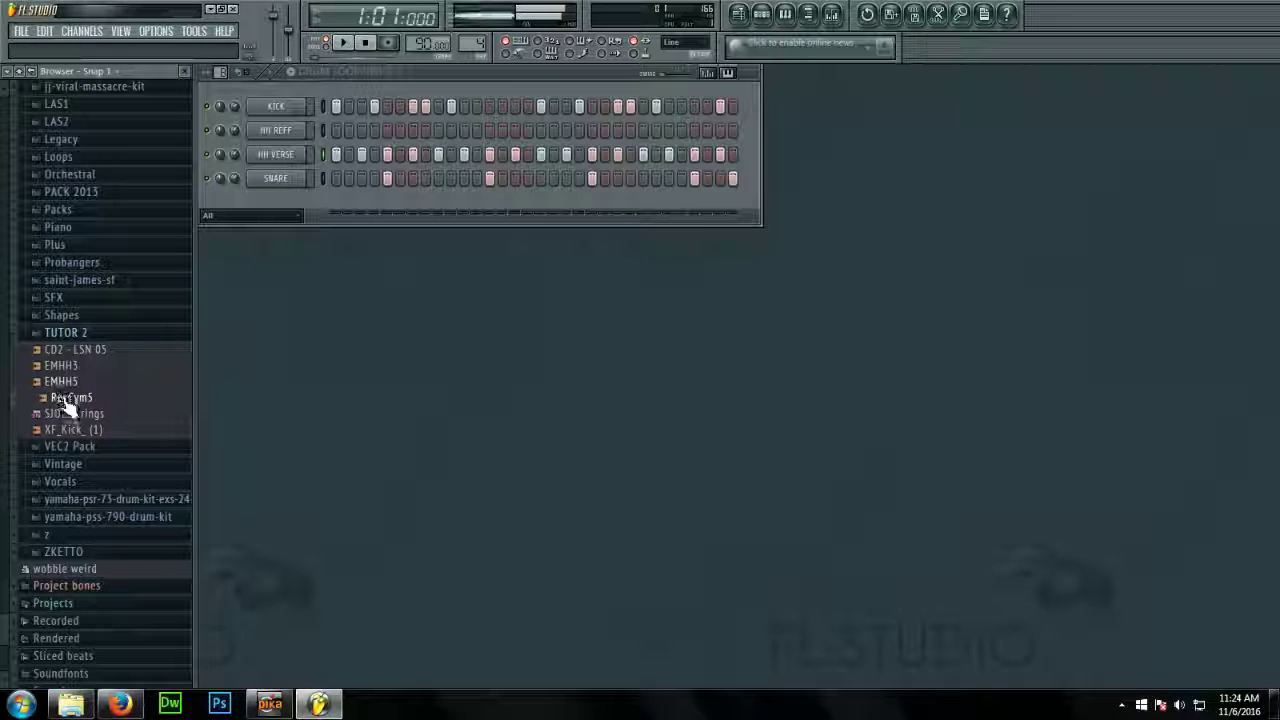
Load the RevCym5 sample as a new channel and place its hit on step 1 of Pattern 5
drag(63, 400, 299, 204)
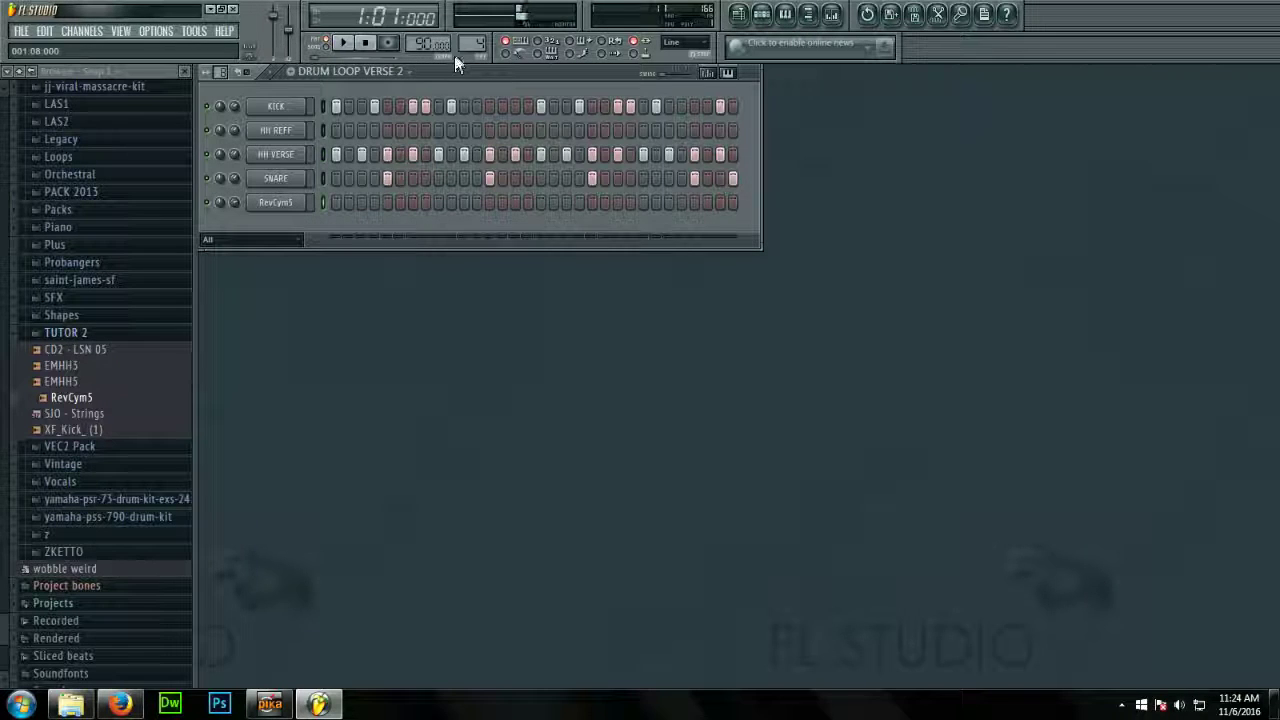
drag(466, 48, 465, 41)
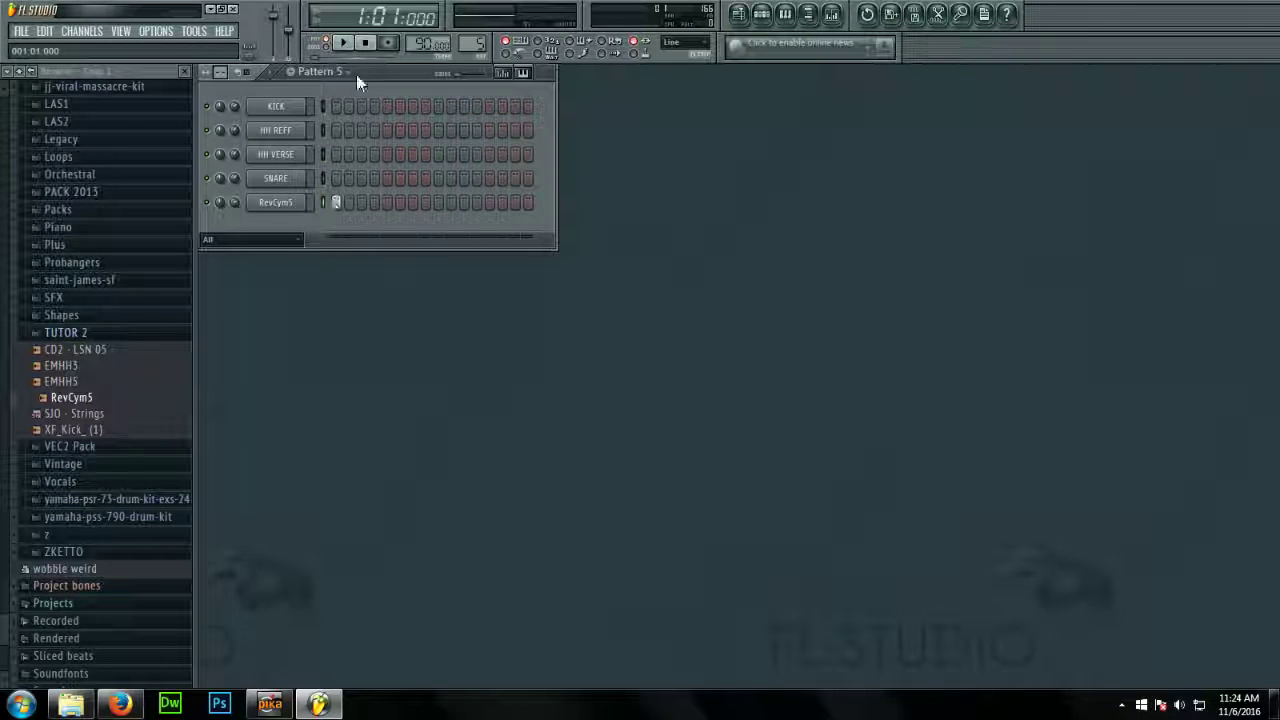
Rename Pattern 5 as "CRASH"
click(322, 72)
click(540, 126)
text(CMr)
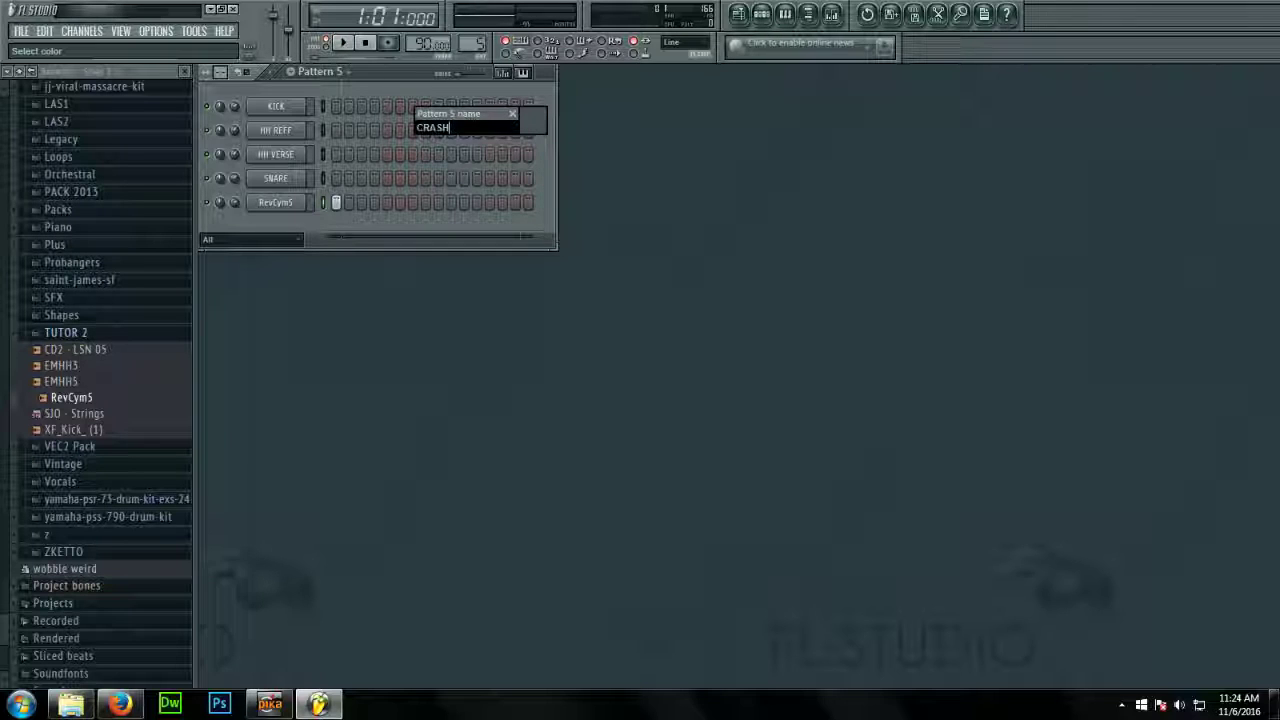
key(Return)
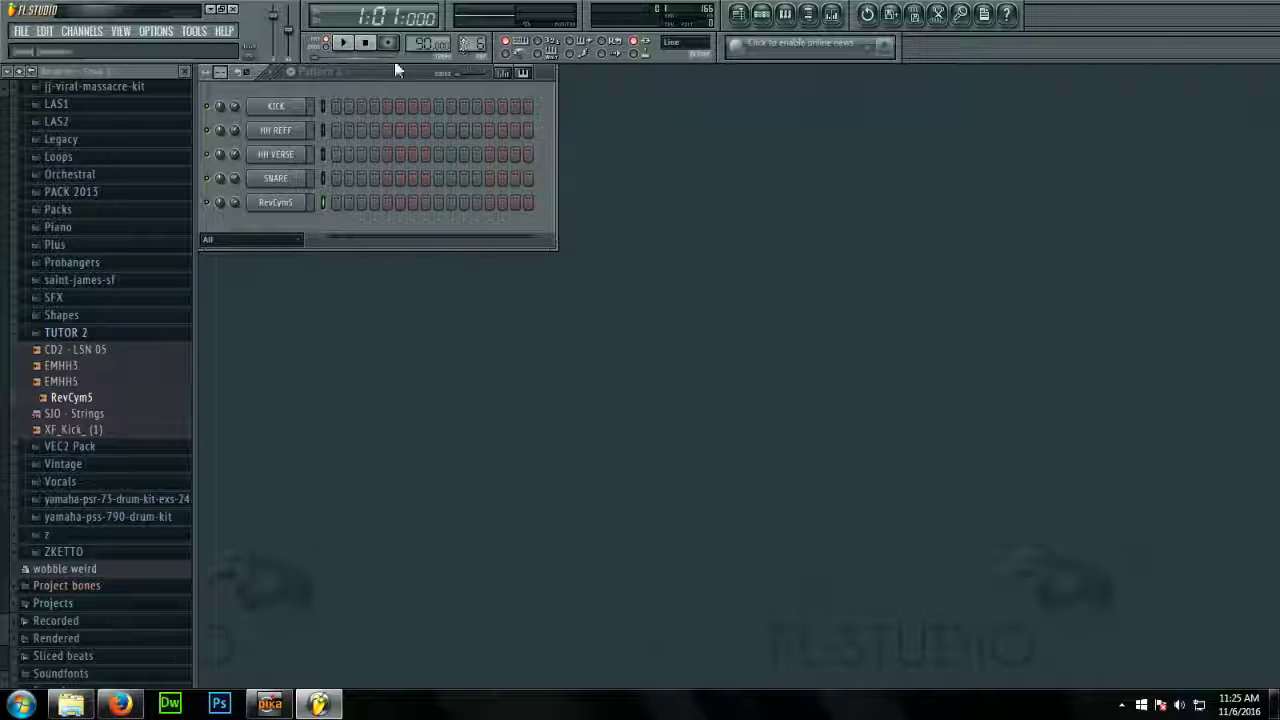
Switch to the empty Pattern 6 and rename it as "HITS"
click(305, 74)
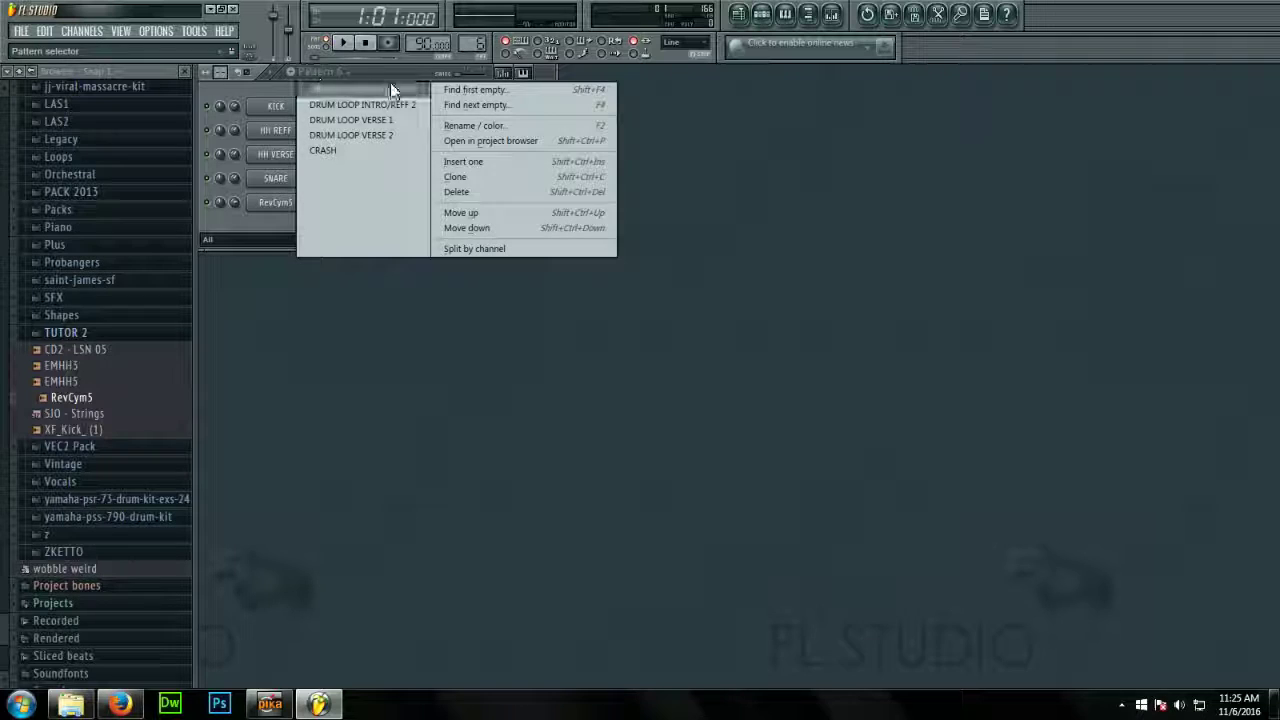
click(468, 125)
text(HITS)
key(Return)
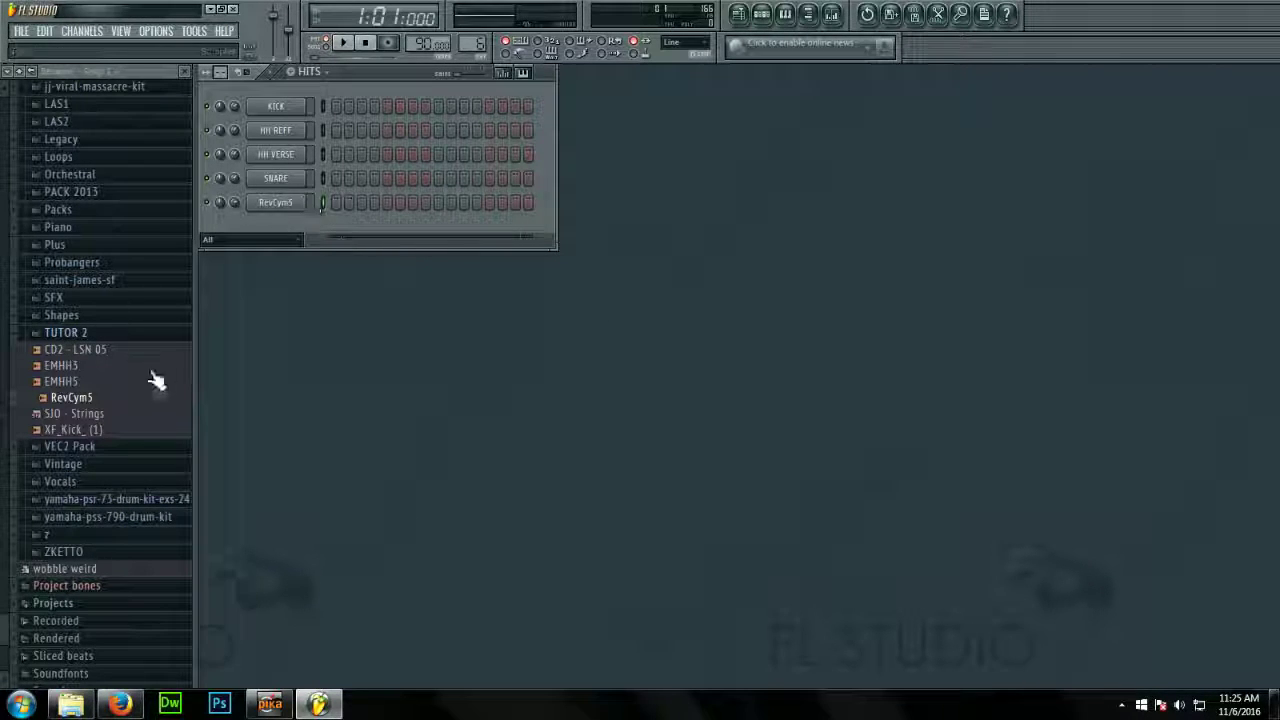
Load the Hit_015 sample from the OrcHits folder in Plus as a new channel below RevCym5
click(118, 332)
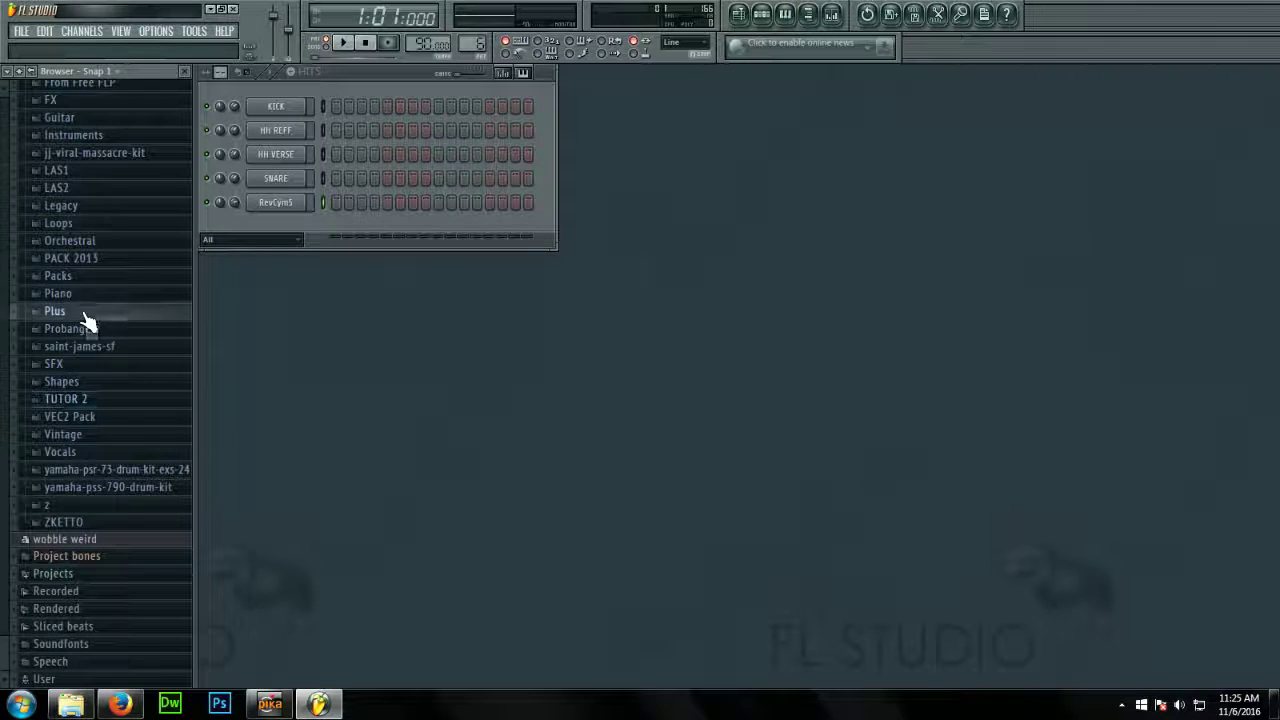
click(86, 312)
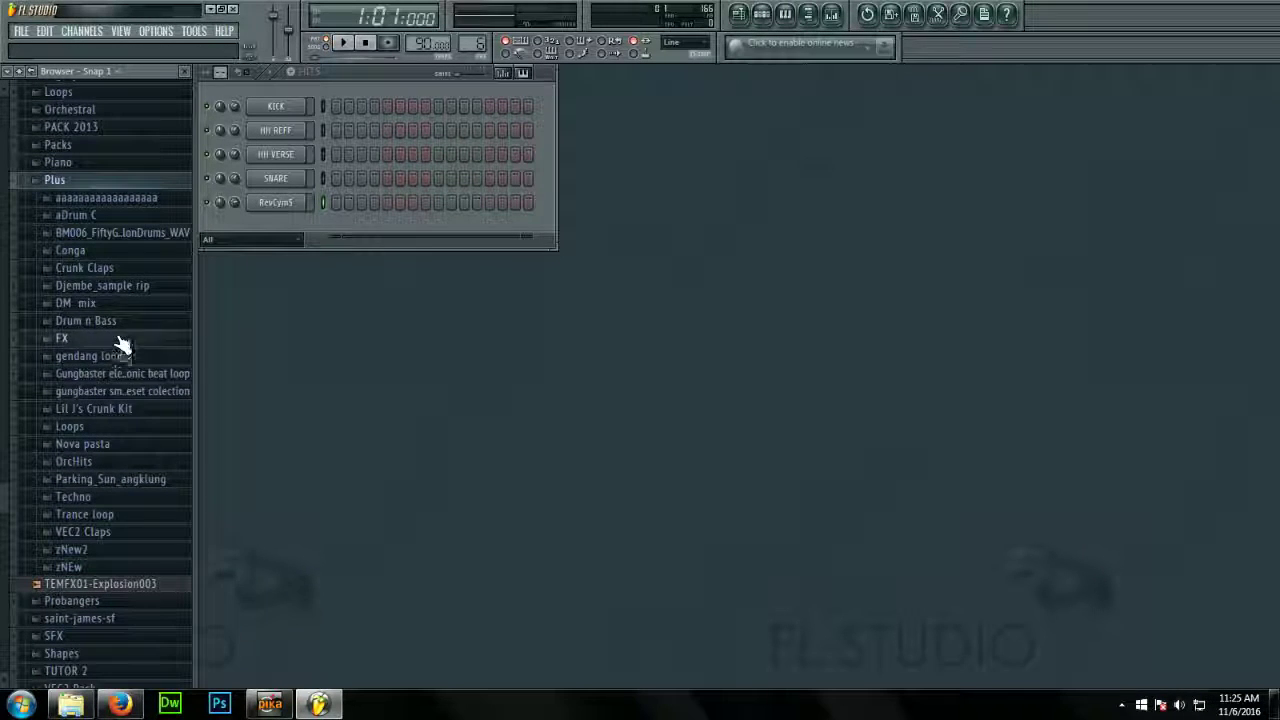
click(80, 462)
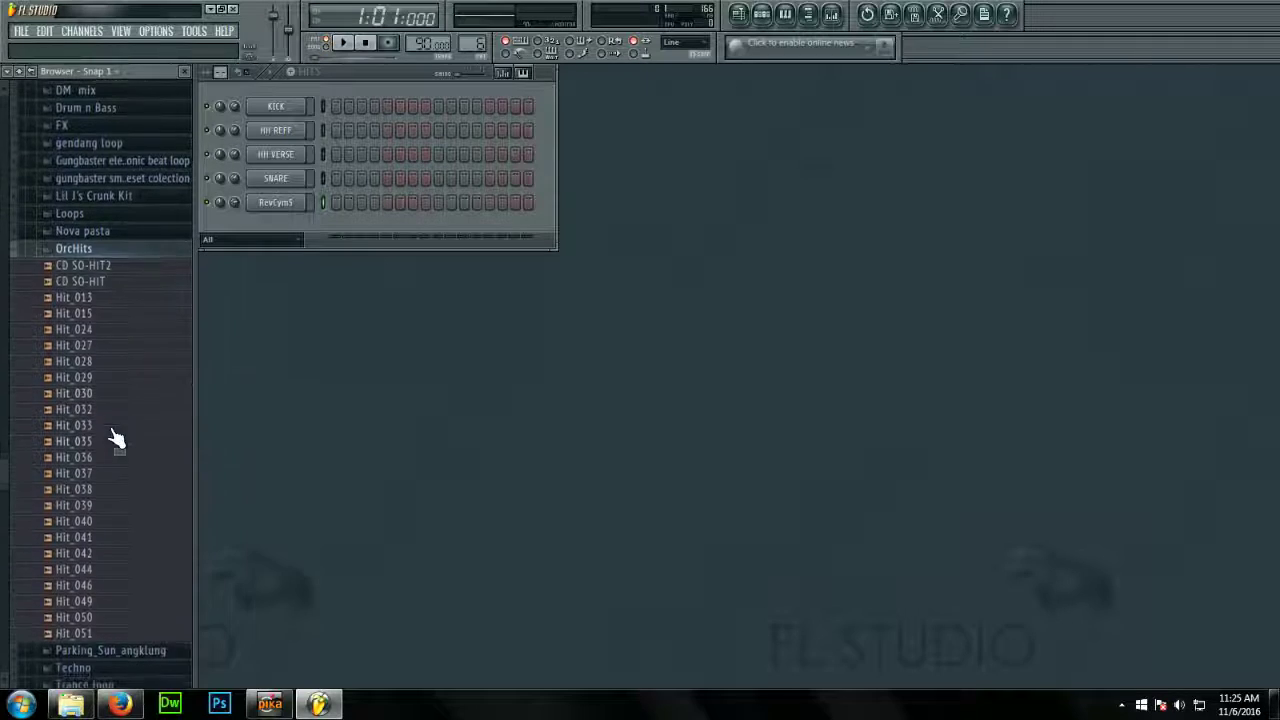
click(85, 313)
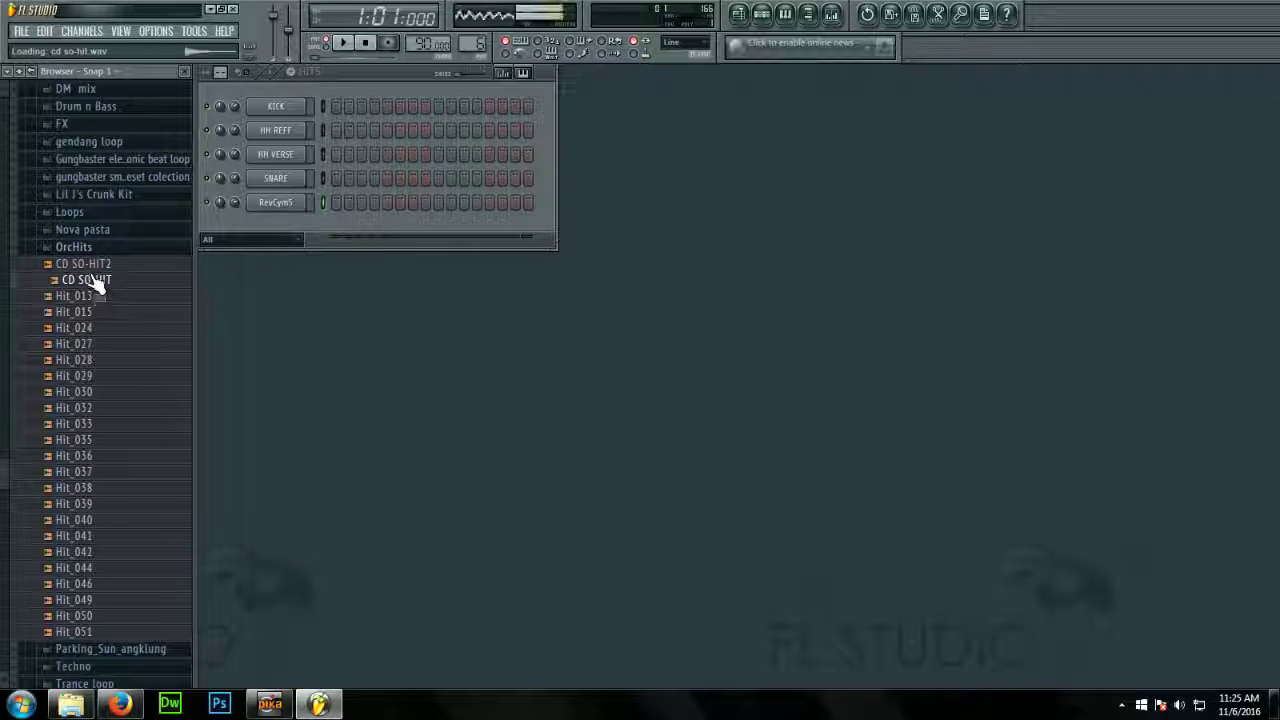
drag(80, 312, 280, 238)
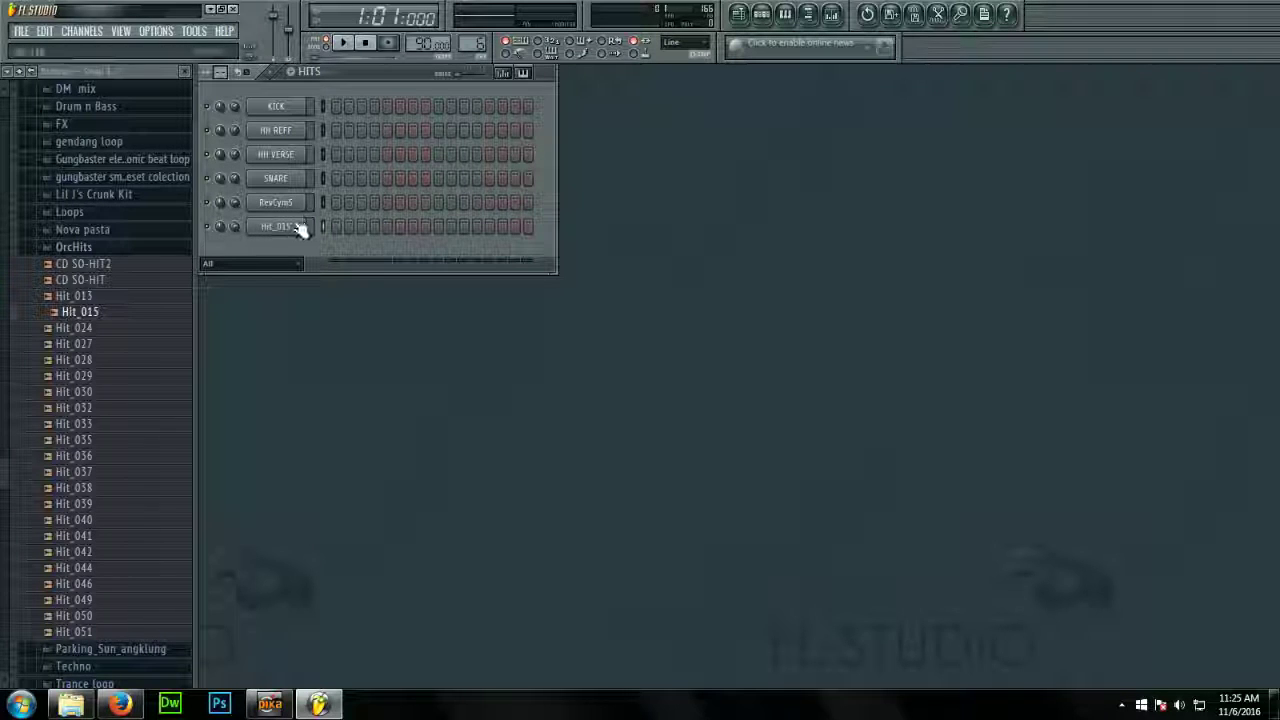
In Hit_015's piano roll, place a one-step A4 note at the start of bar 1 and play it back
right_click(300, 227)
click(331, 228)
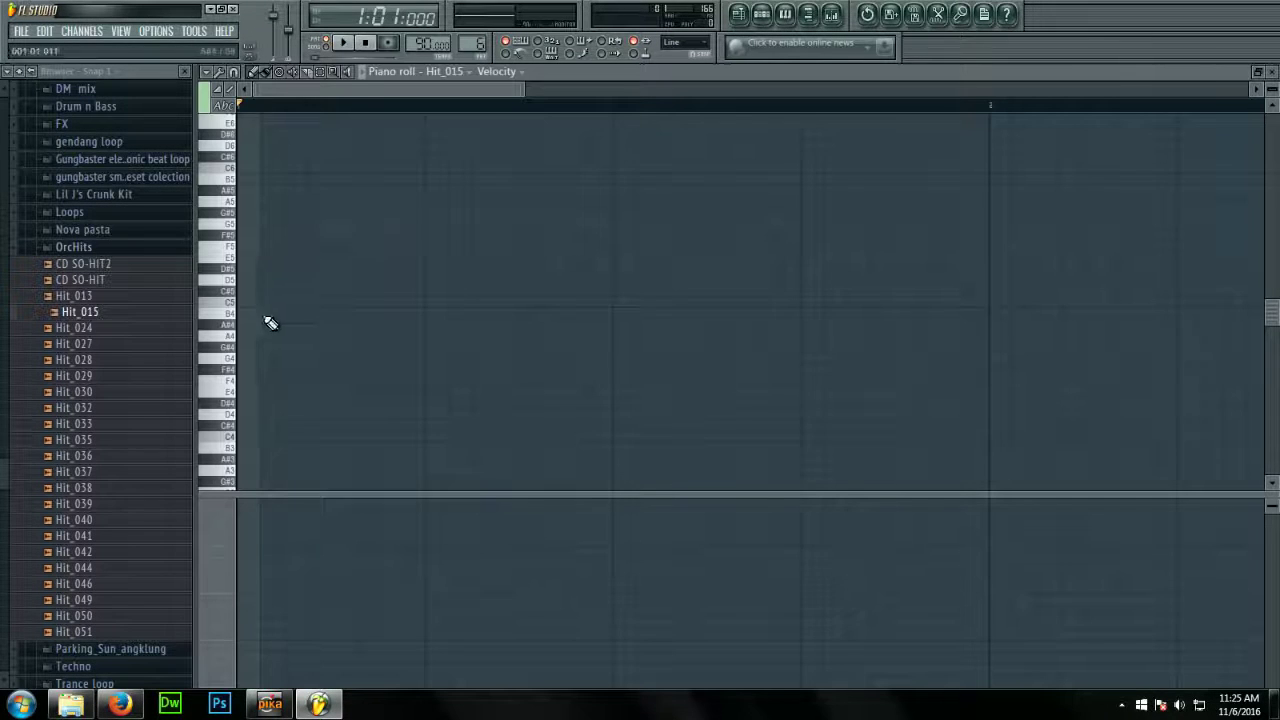
click(277, 337)
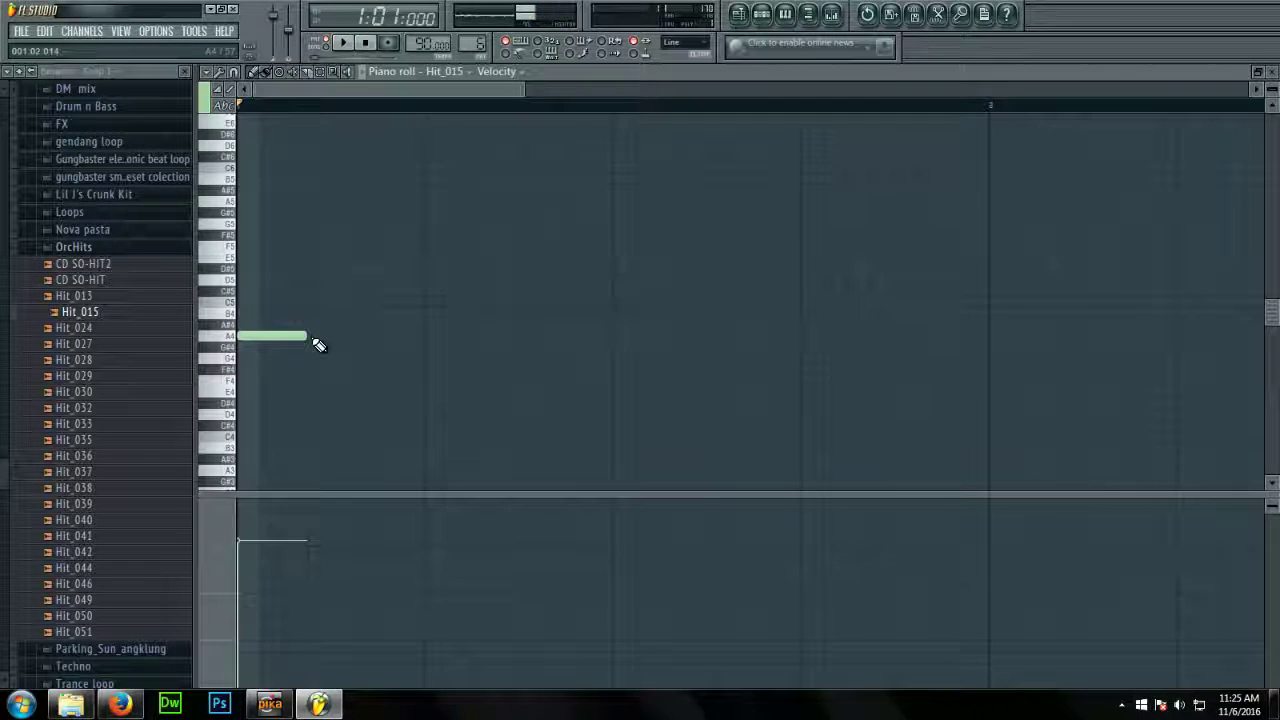
drag(306, 338, 285, 335)
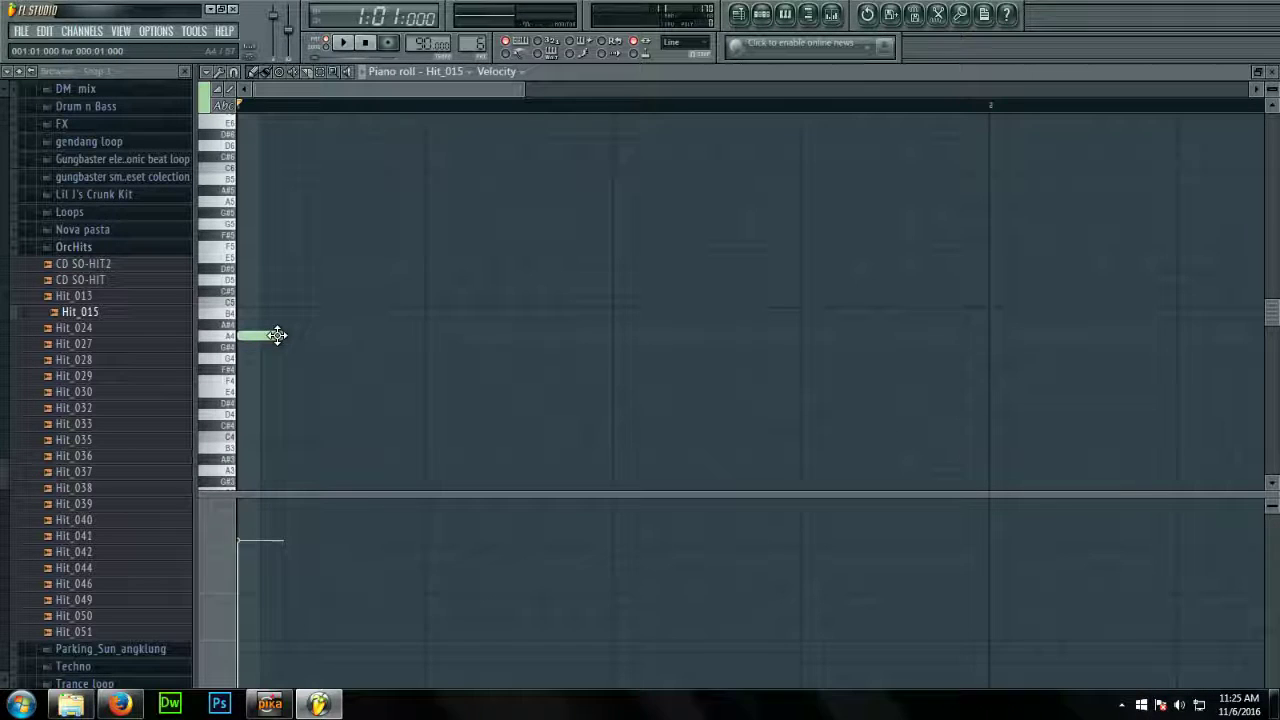
key(space)
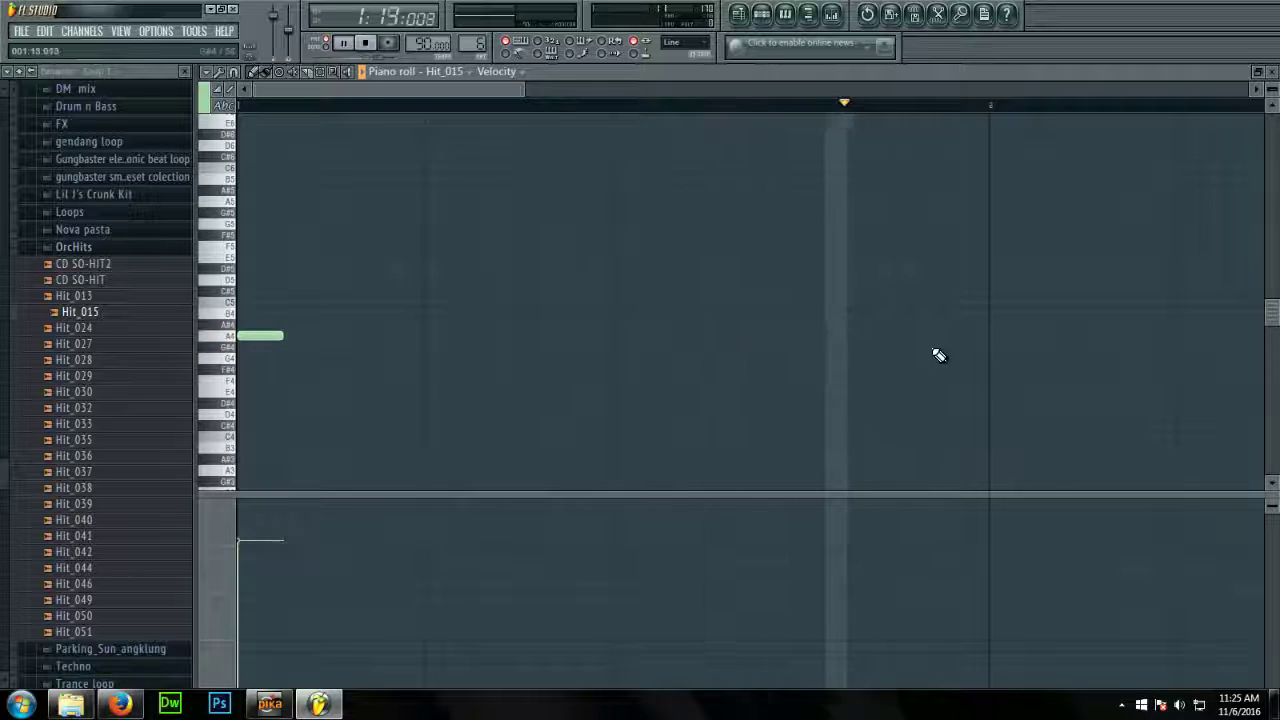
key(space)
key(space)
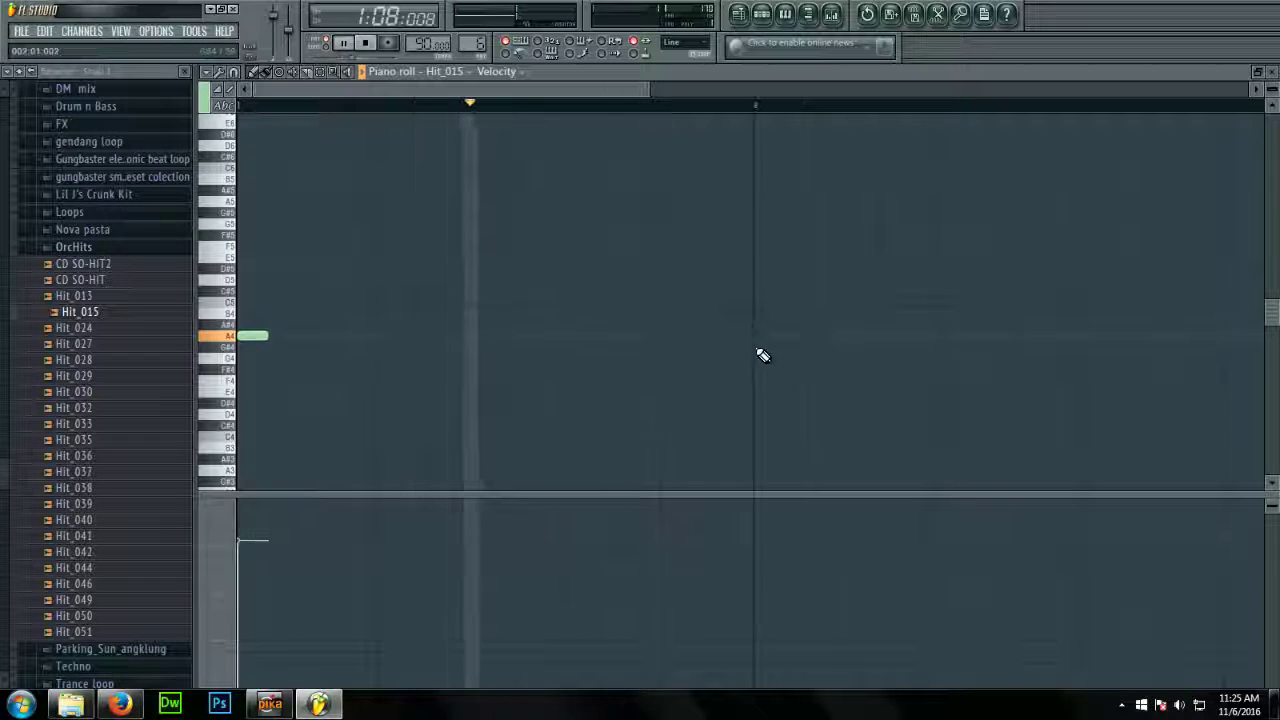
key(space)
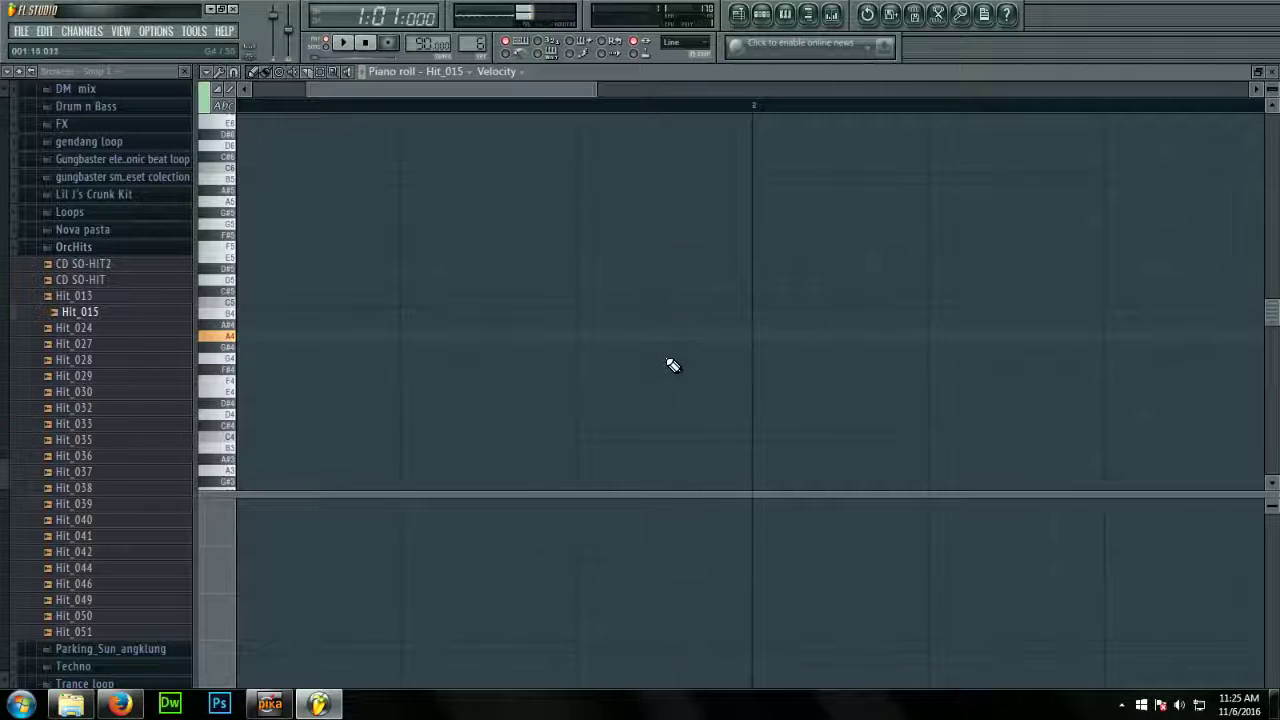
Add a G4 note on step 15 of bar 1 and an A4 note at the start of bar 2, and audition them
click(670, 362)
click(762, 335)
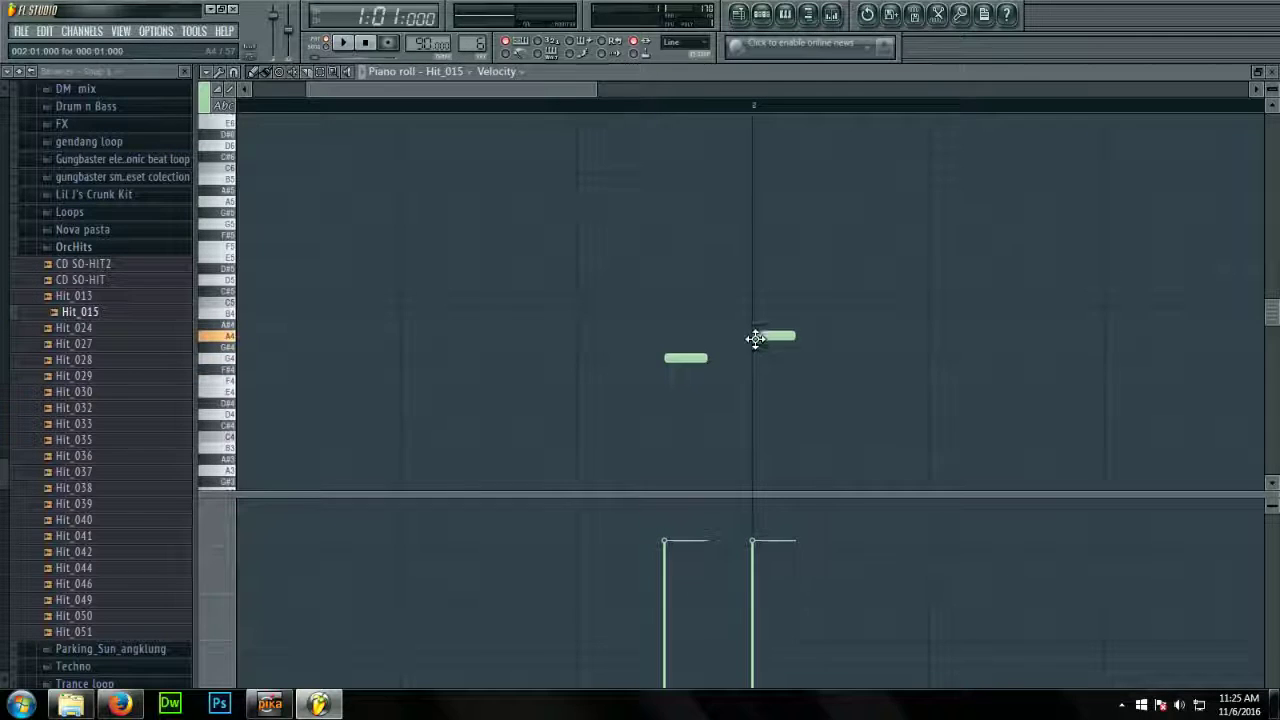
key(space)
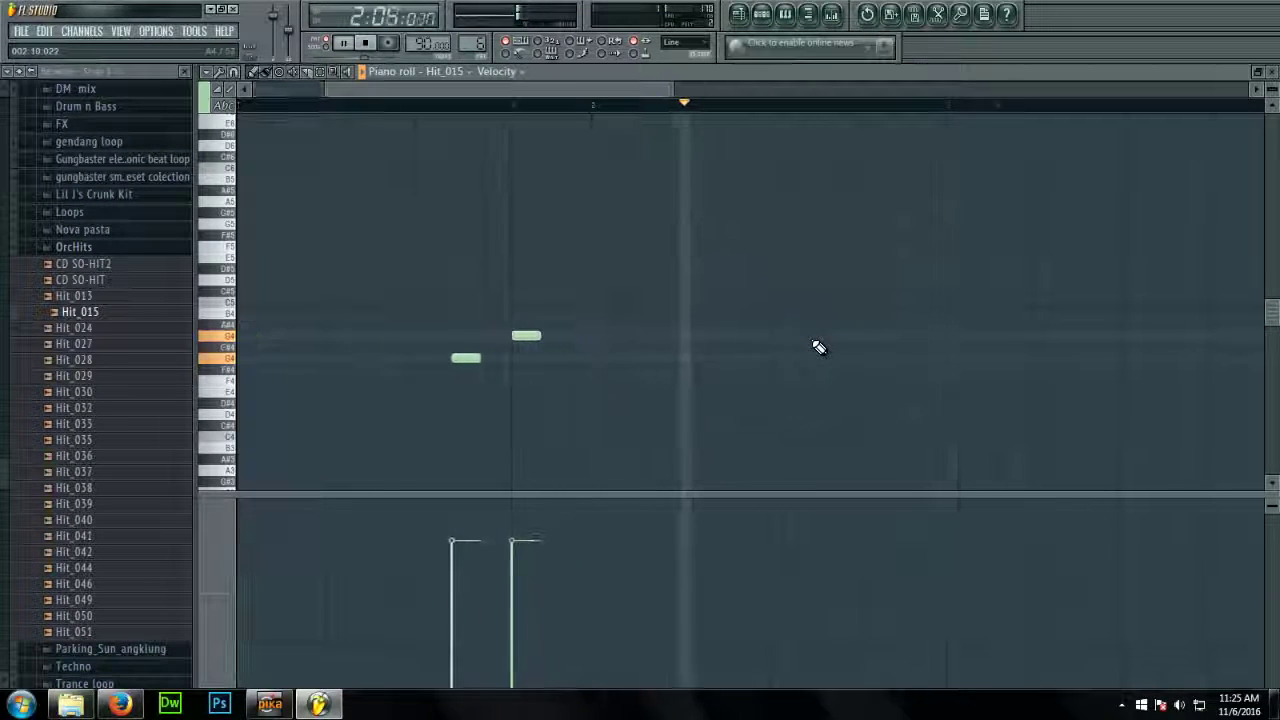
key(space)
Add a C5 note on step 15 of bar 2 and an A4 note at the start of bar 3
click(966, 304)
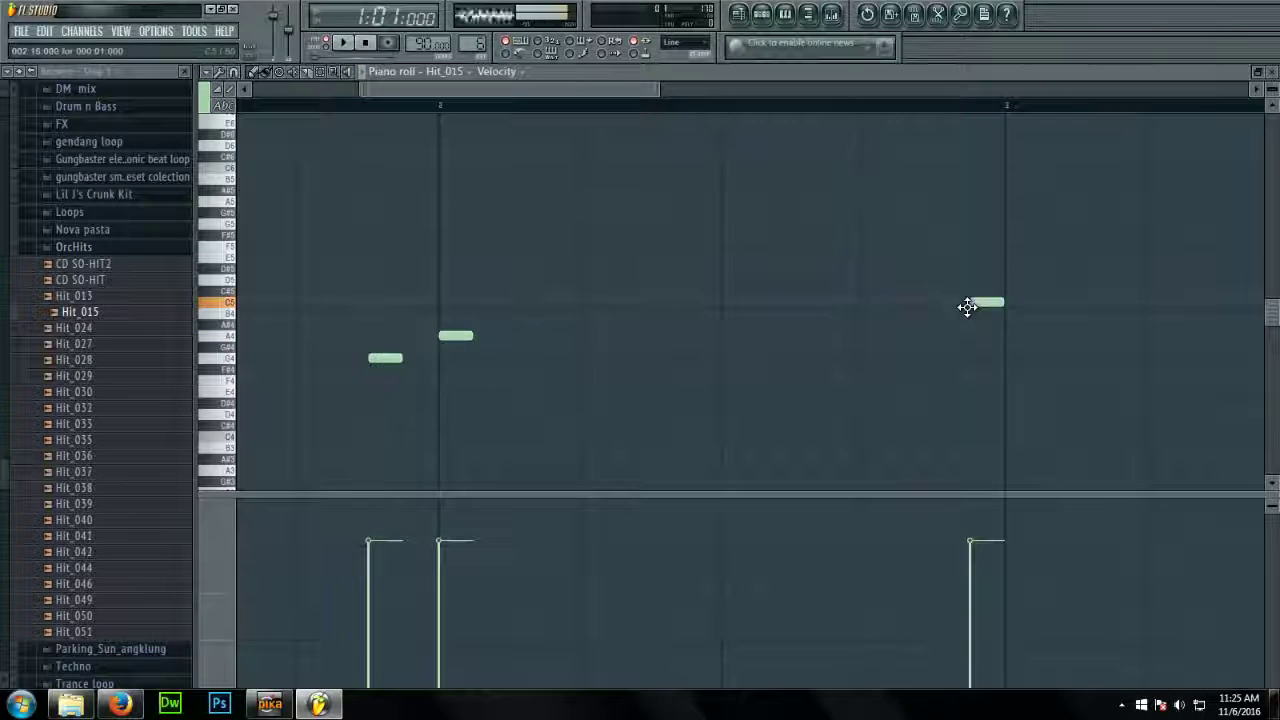
click(940, 302)
right_click(982, 303)
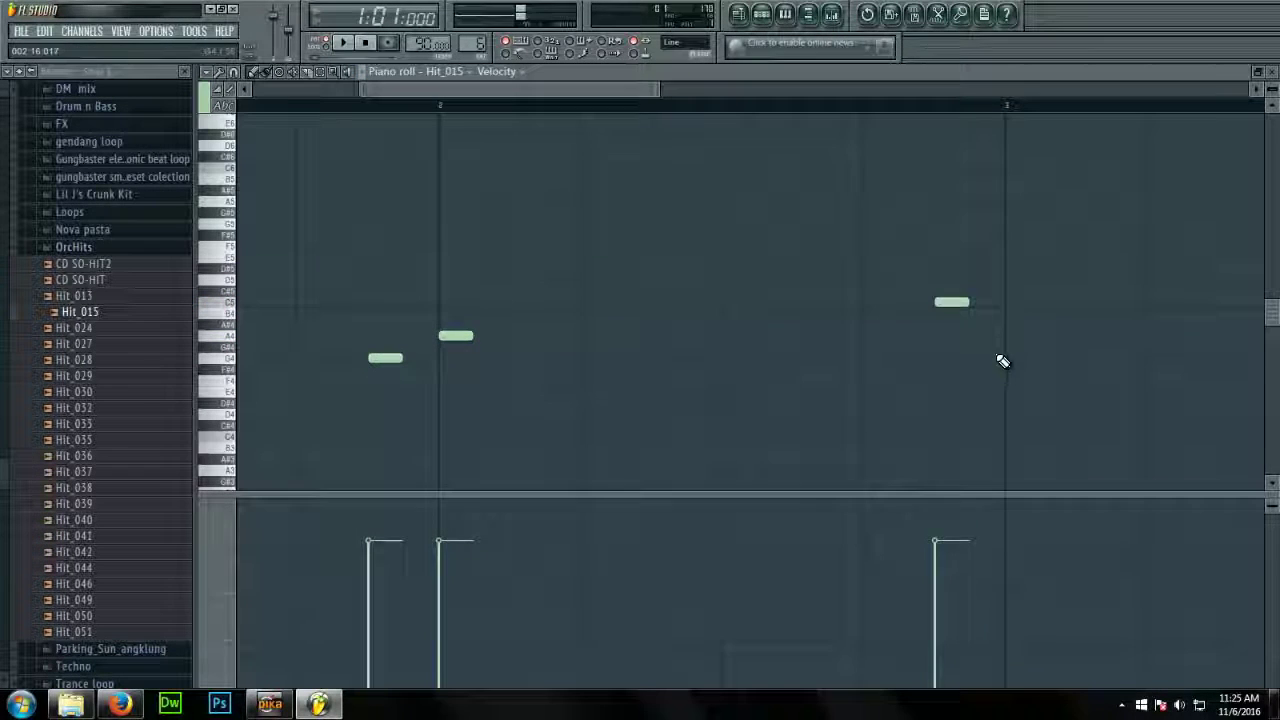
click(1007, 357)
drag(1012, 356, 1007, 336)
Finish the hits with G4 on step 15 of bar 3, then A4, C5 and G4 on steps 1, 13 and 15 of bar 4
scroll(717, 357, down, 4)
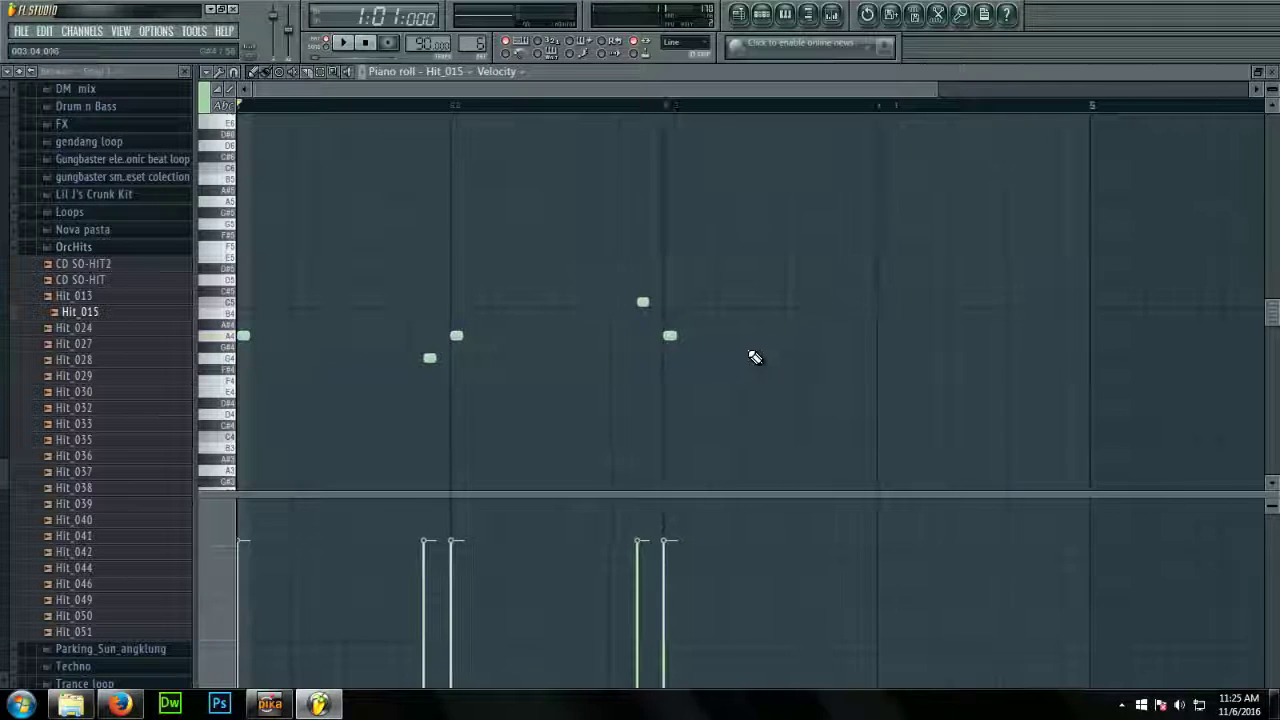
click(852, 361)
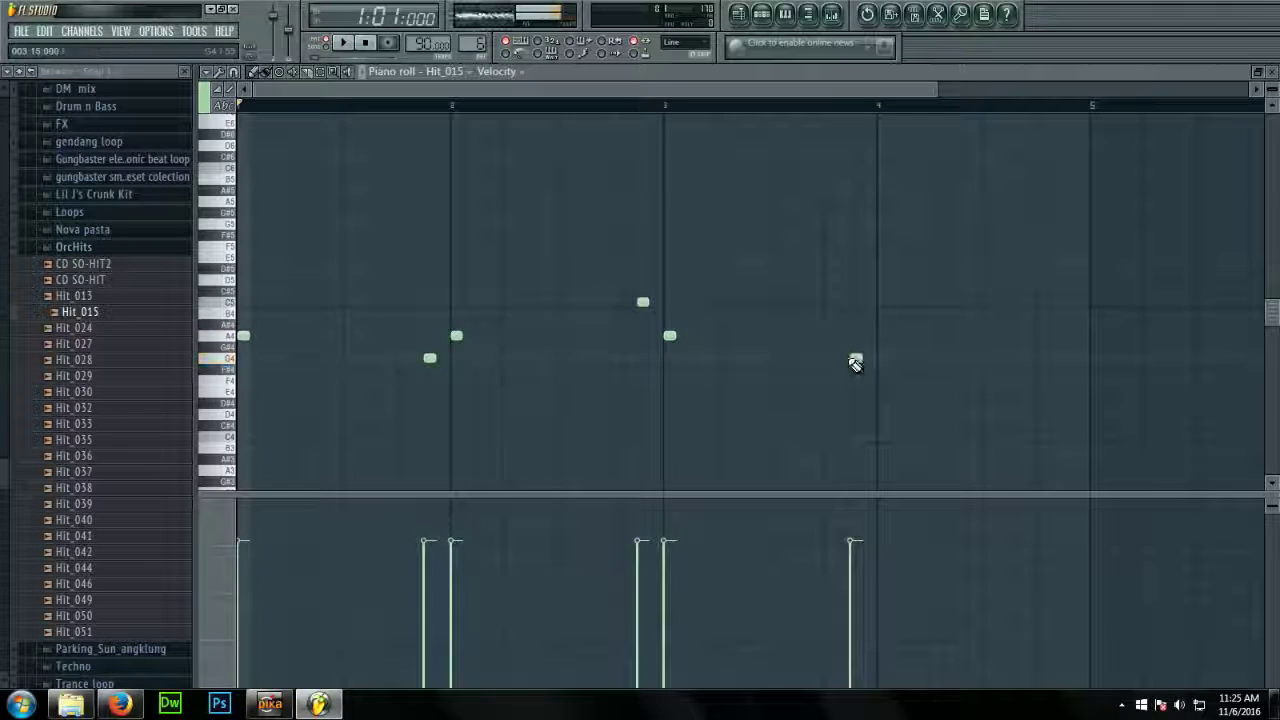
click(880, 337)
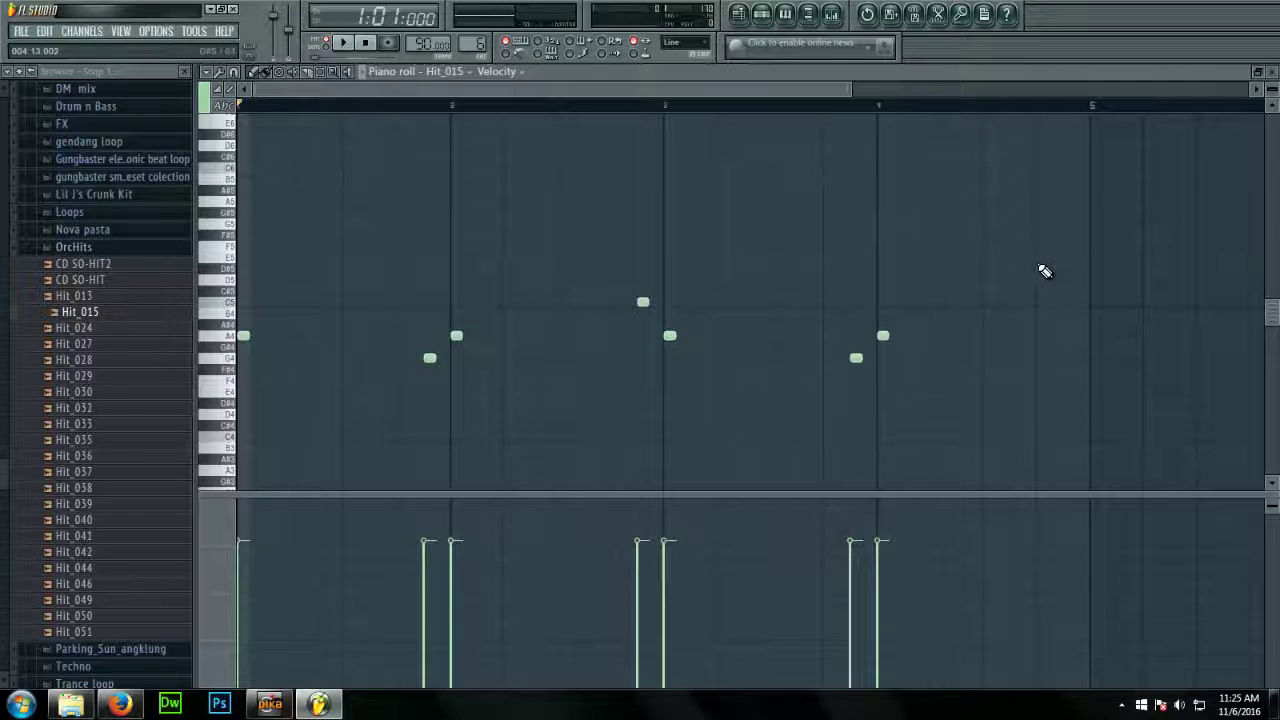
click(1042, 302)
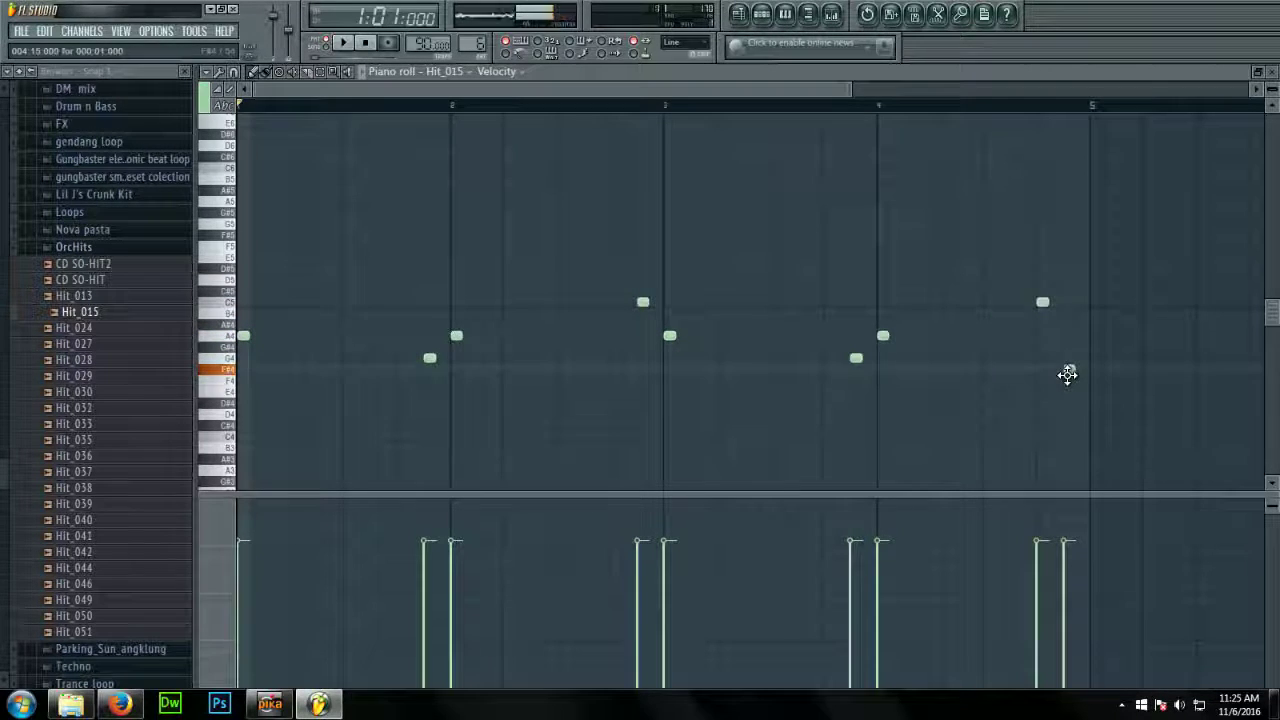
click(1066, 357)
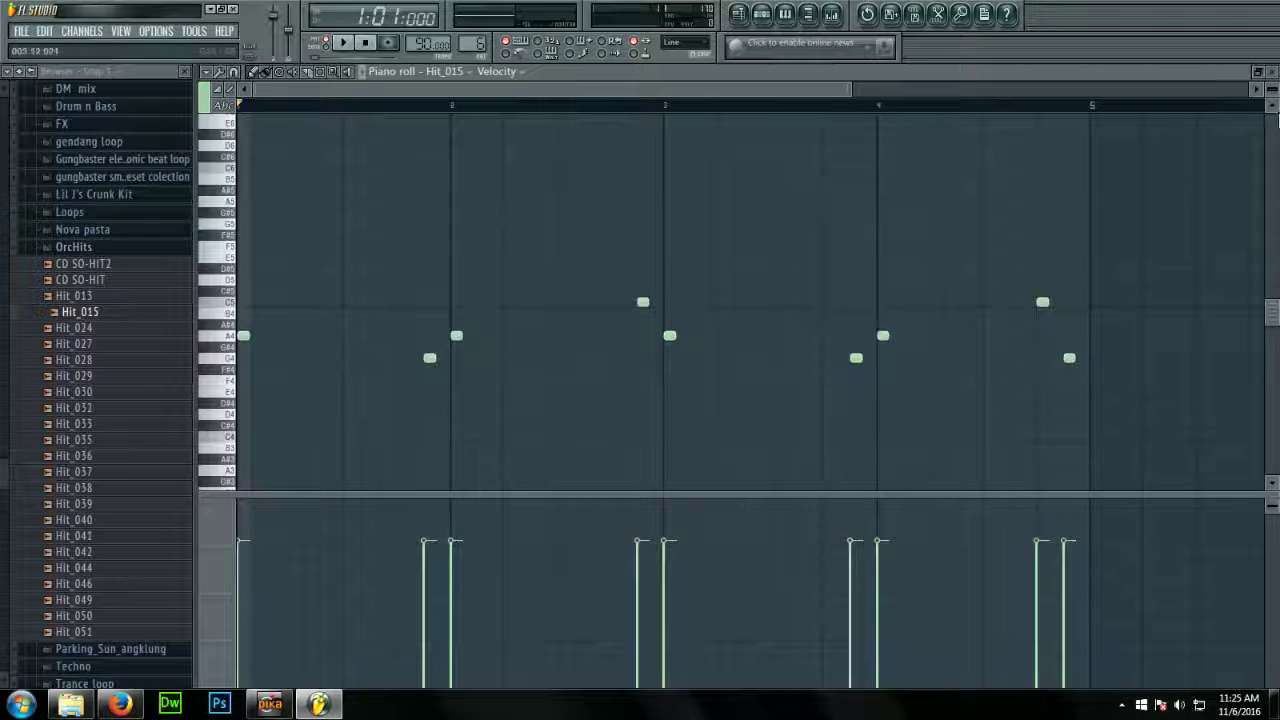
click(1269, 71)
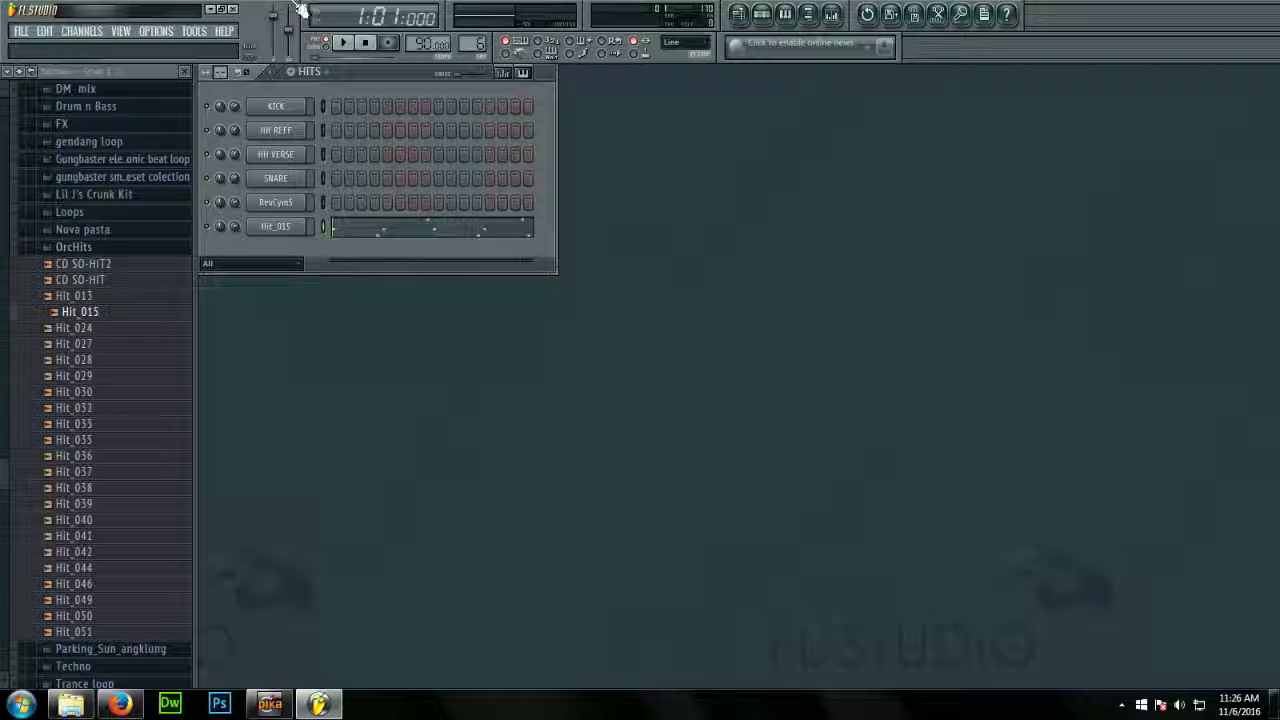
Switch to the empty Pattern 10 and rename it as "SOUND 1"
scroll(471, 48, up, 1)
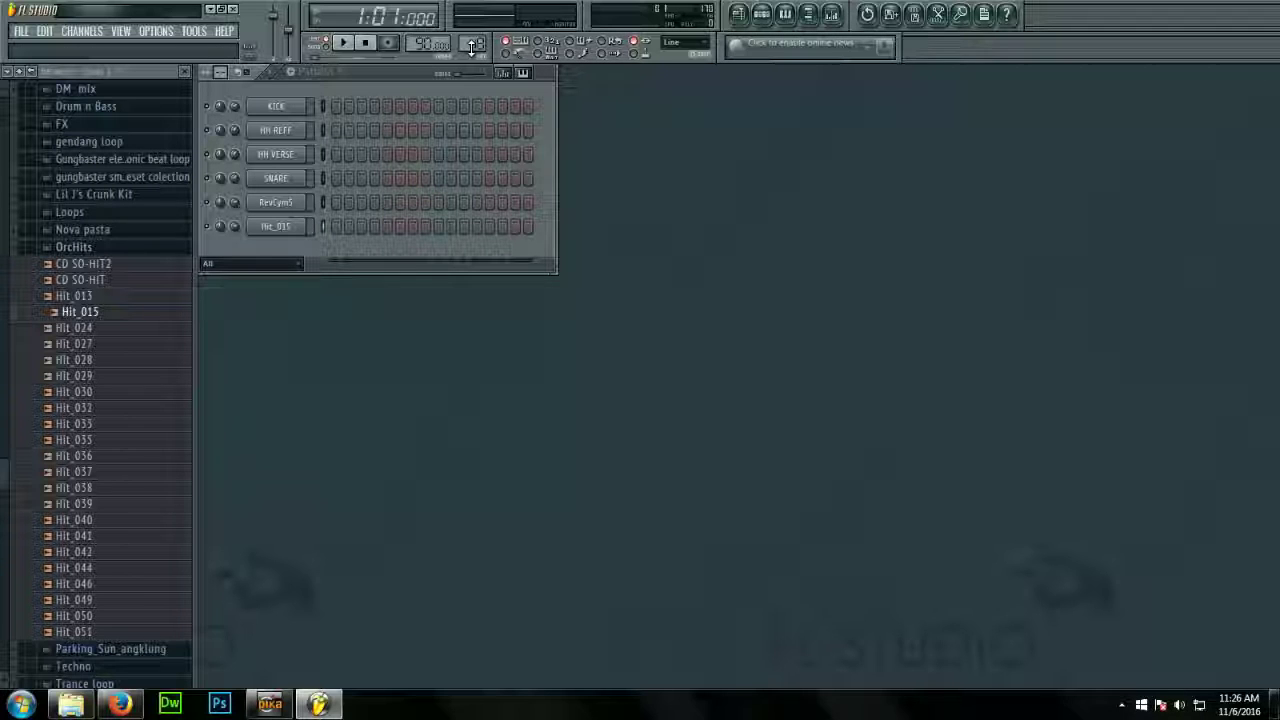
click(322, 73)
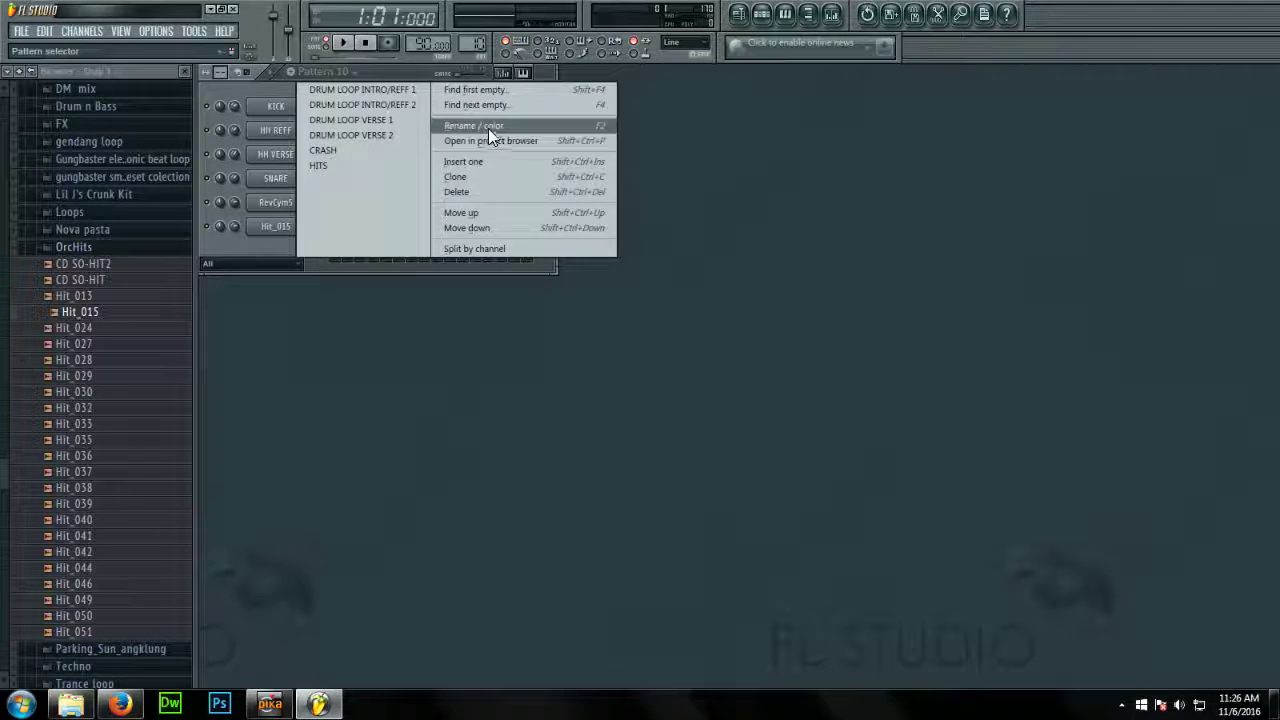
click(488, 128)
text(SOM)
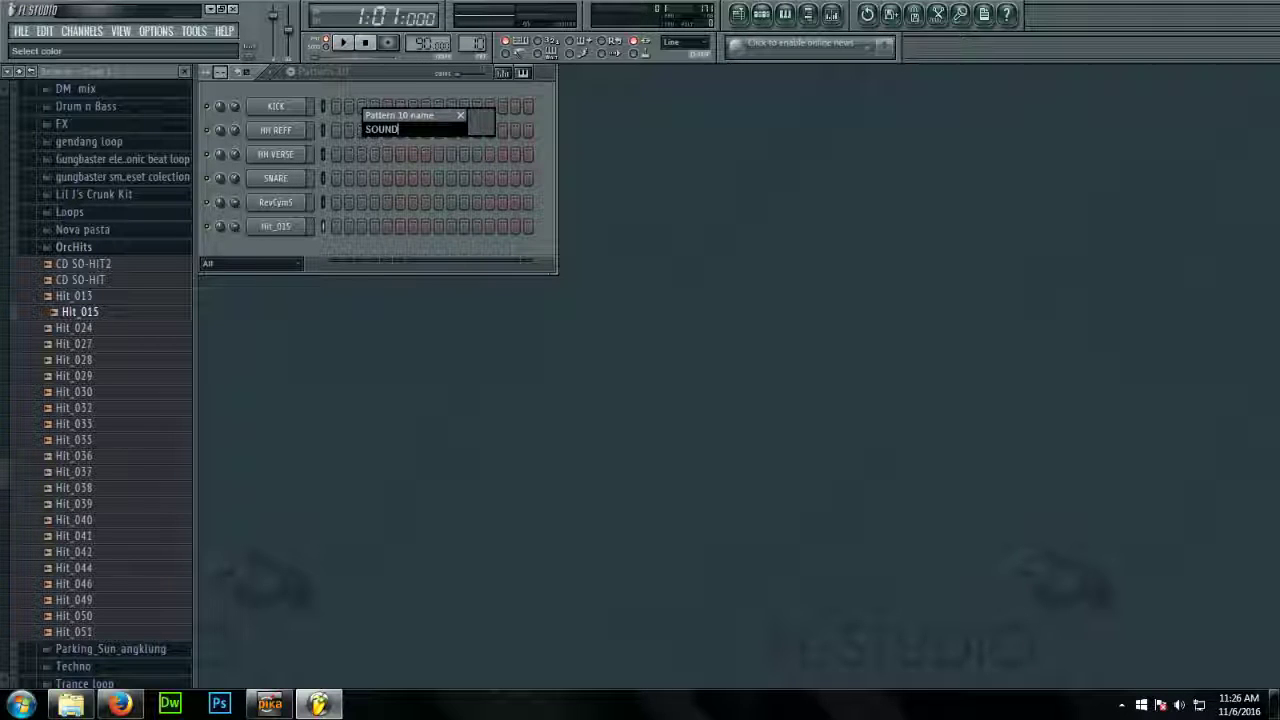
text(ND 1)
key(Return)
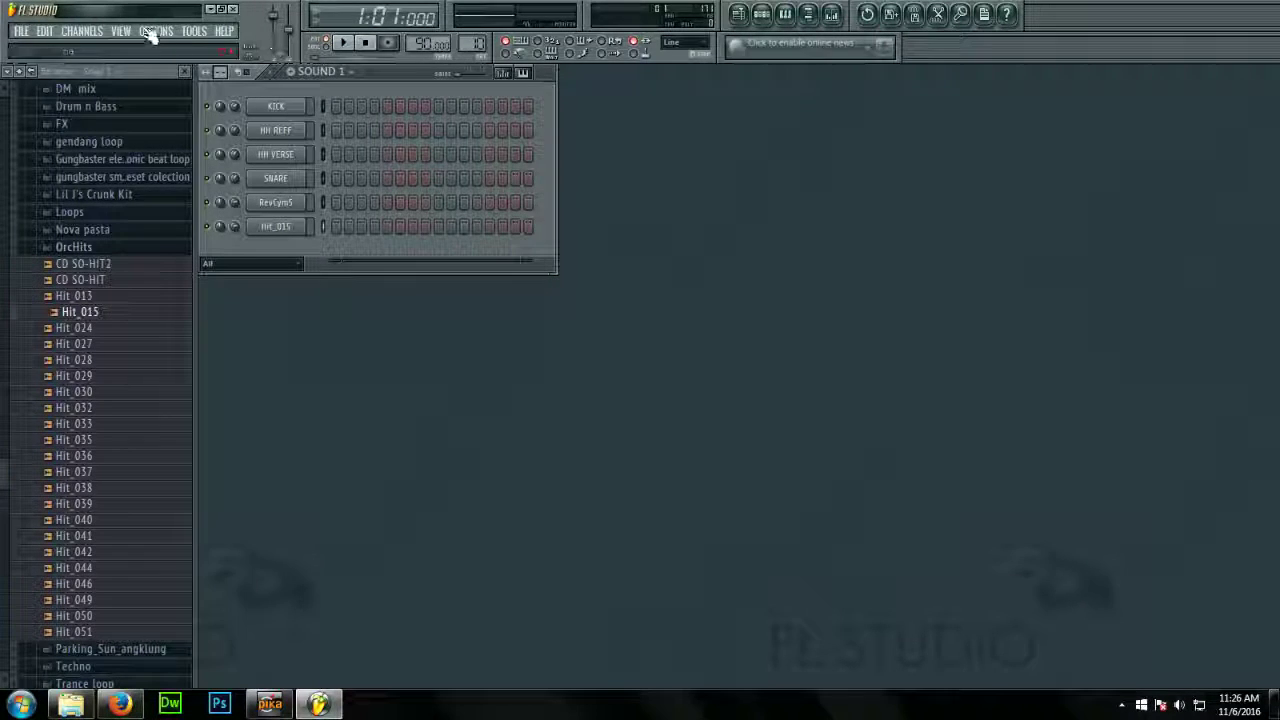
Add a Harmless channel with the Cubit GOL preset and lower its channel volume
click(84, 32)
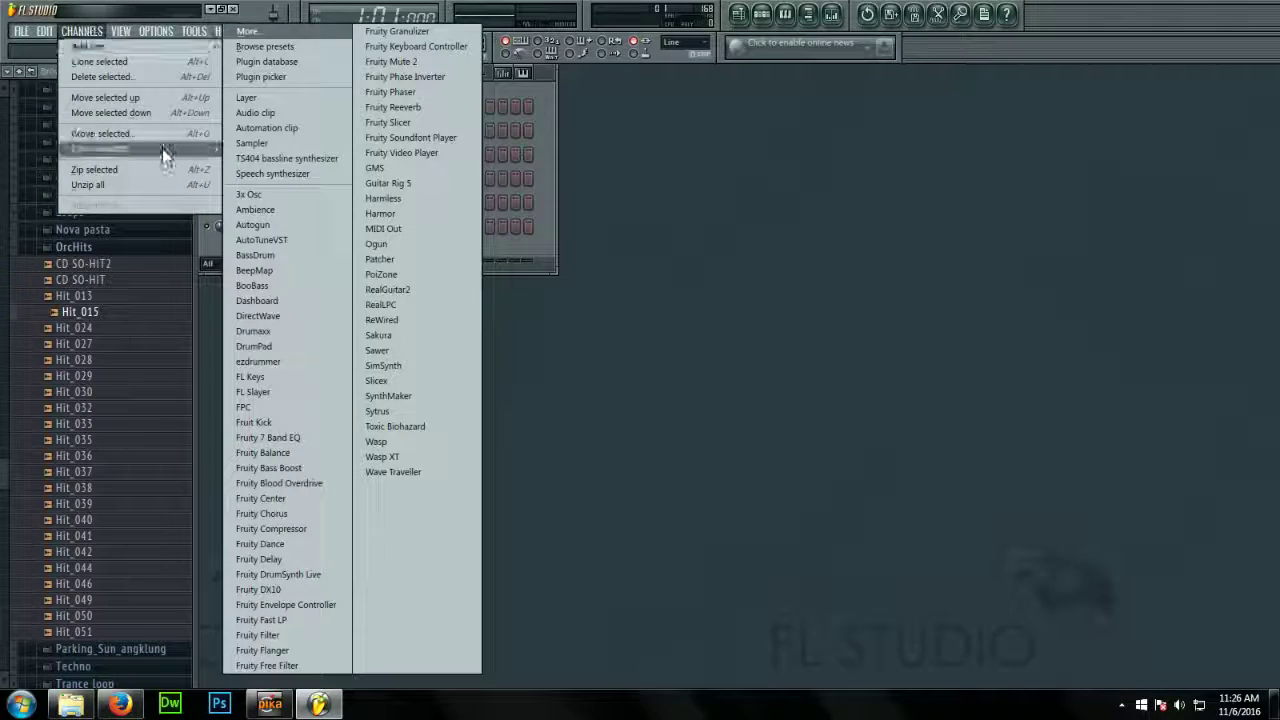
click(412, 199)
click(373, 333)
mouse_move(438, 373)
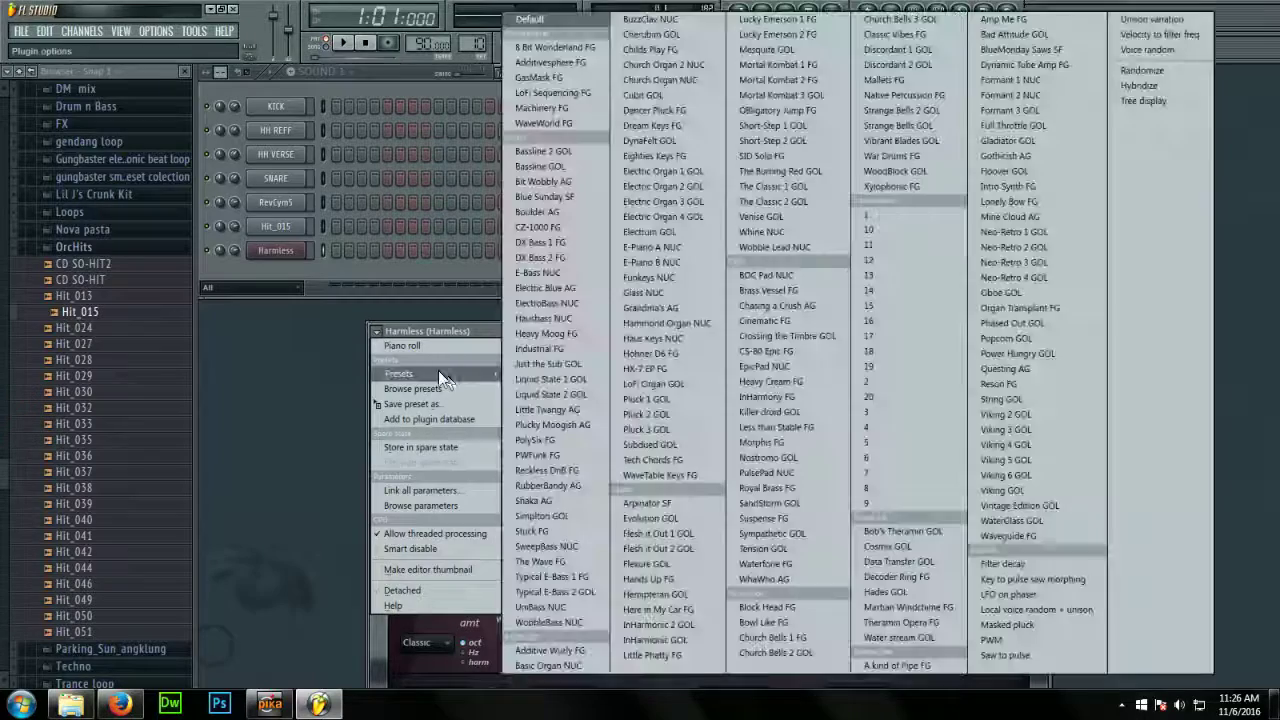
click(780, 277)
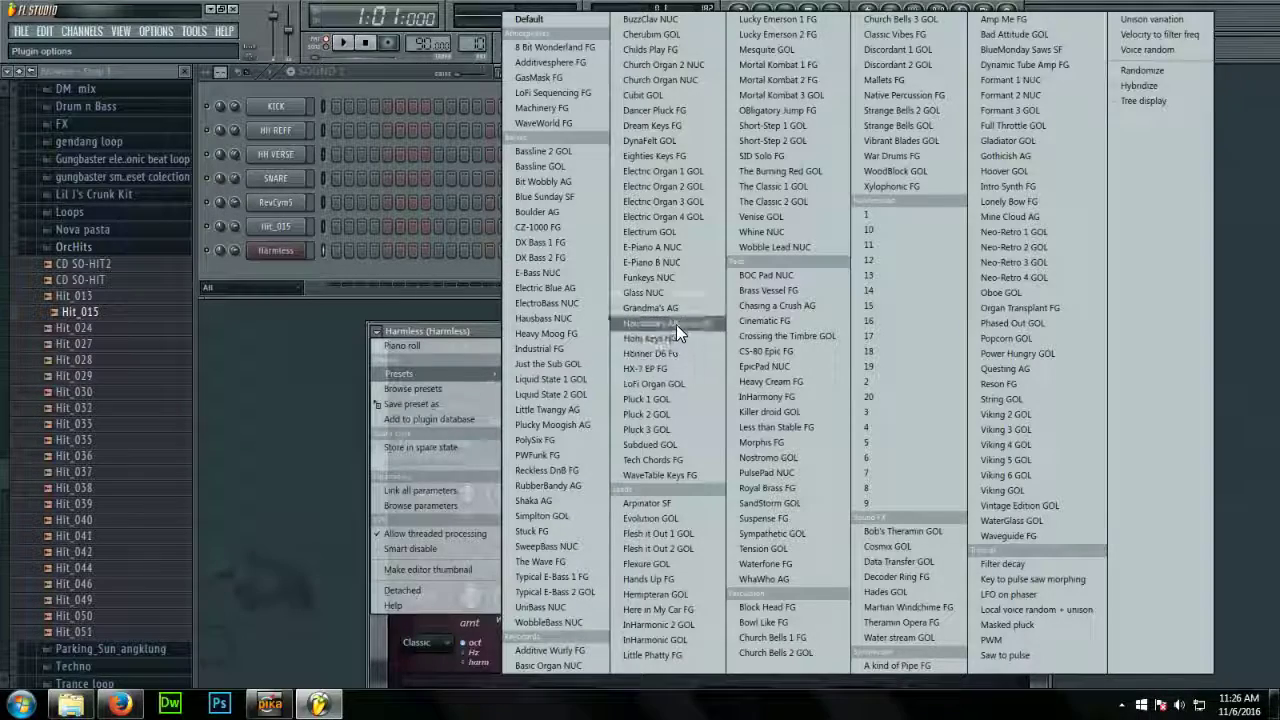
click(670, 98)
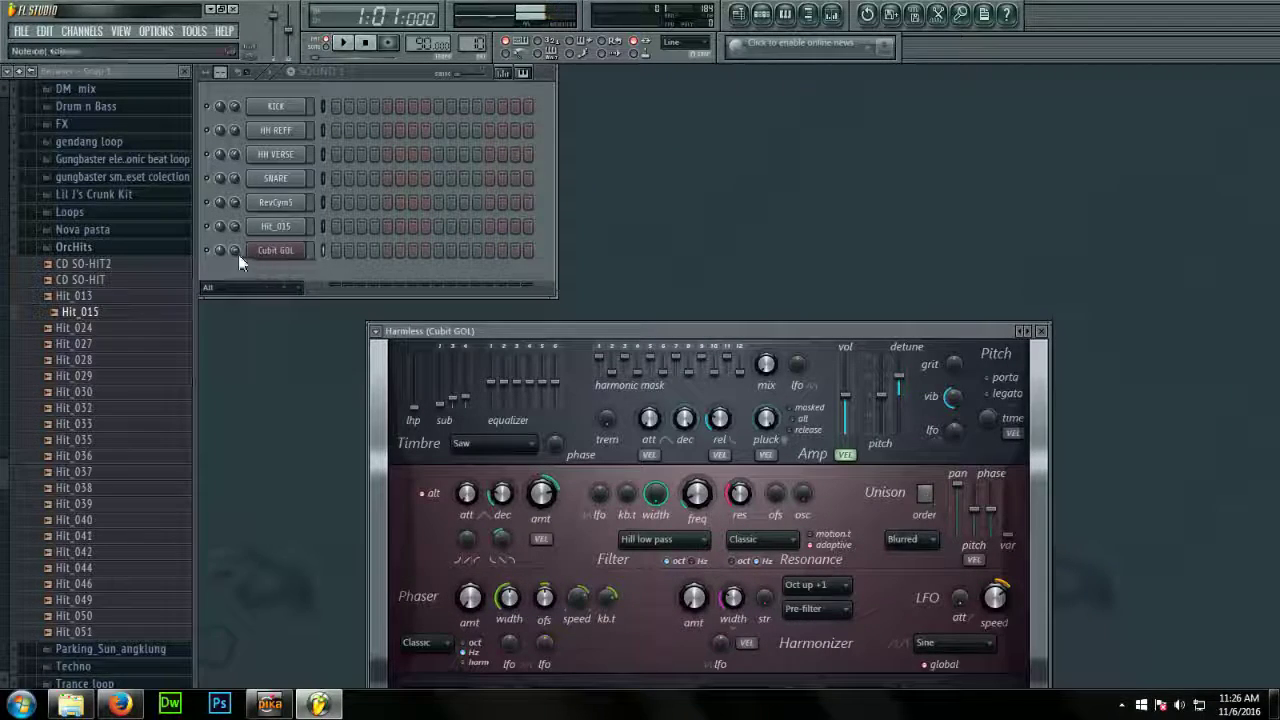
drag(236, 252, 236, 264)
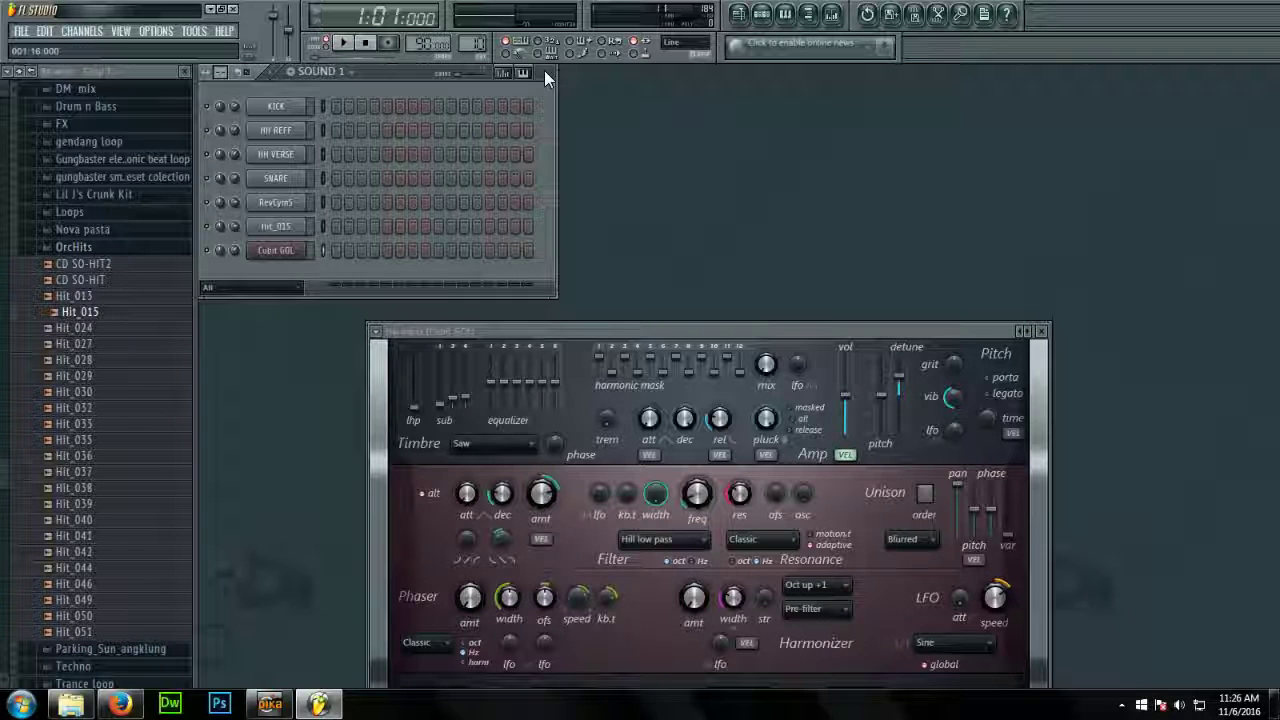
Open the piano roll of the Cubit GOL channel and place A5 notes on steps 1, 4, 5 and 7 of bar 1
key(space)
right_click(278, 248)
click(330, 251)
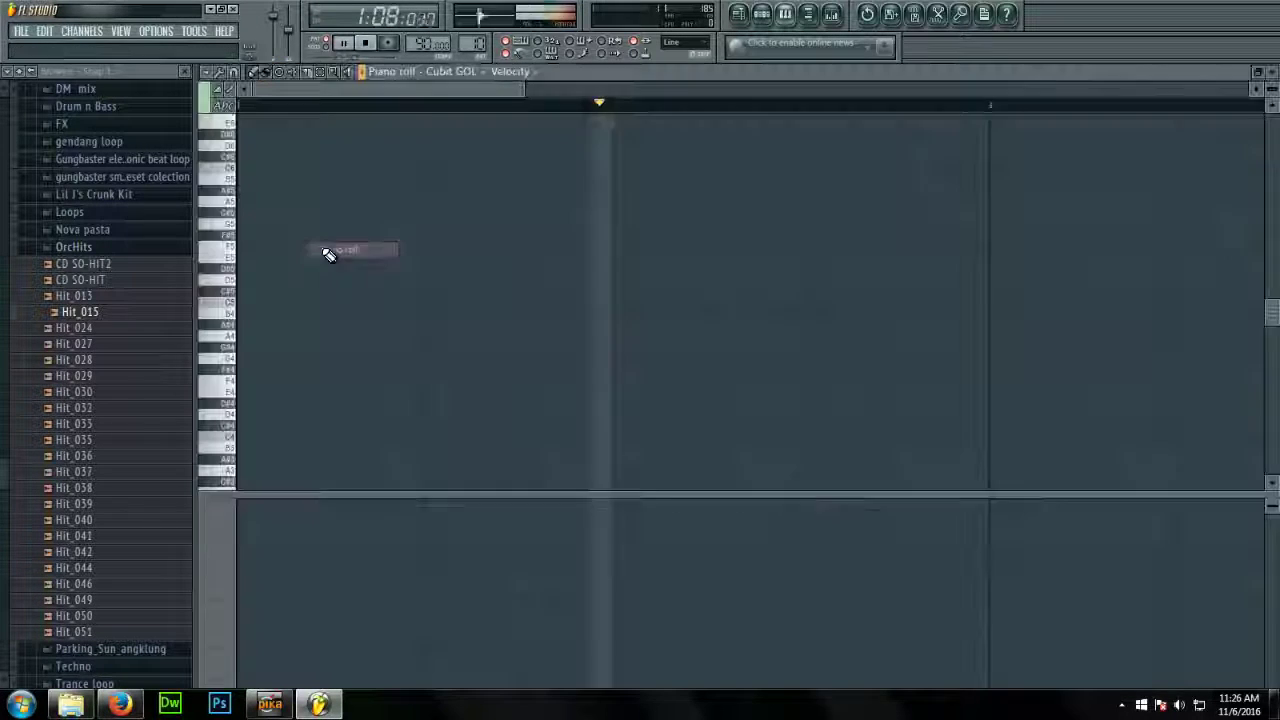
key(space)
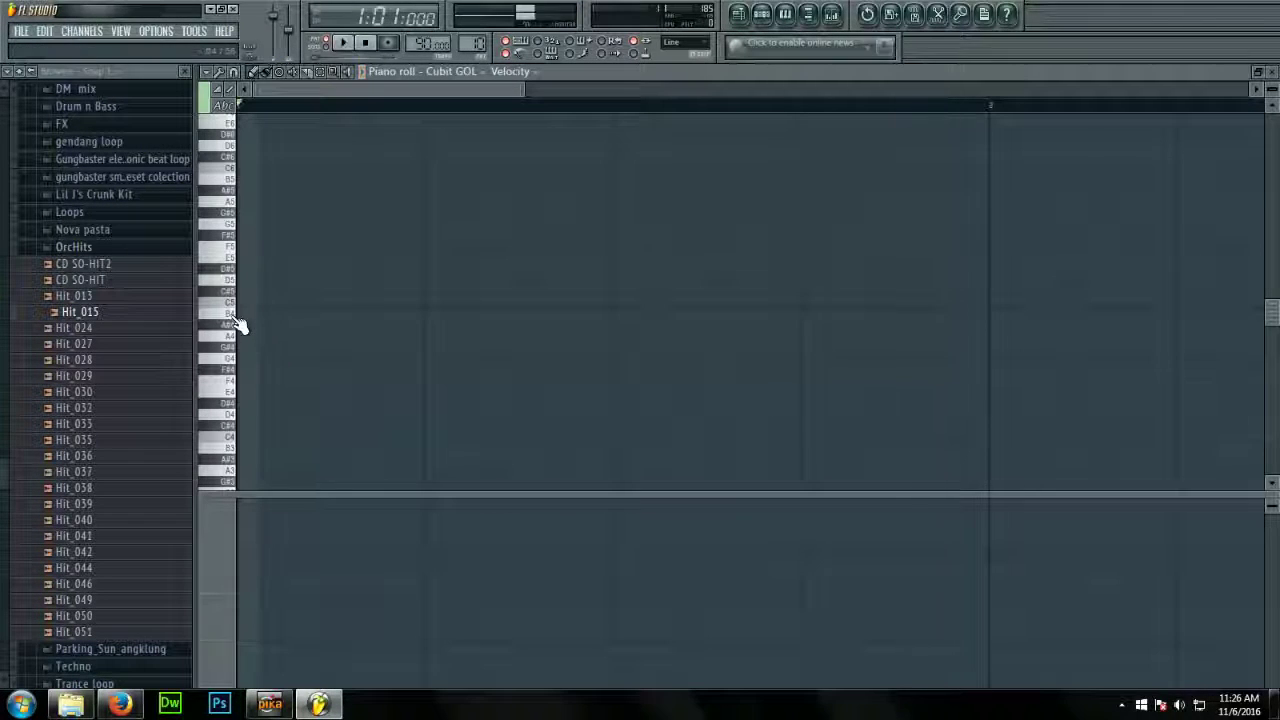
click(245, 201)
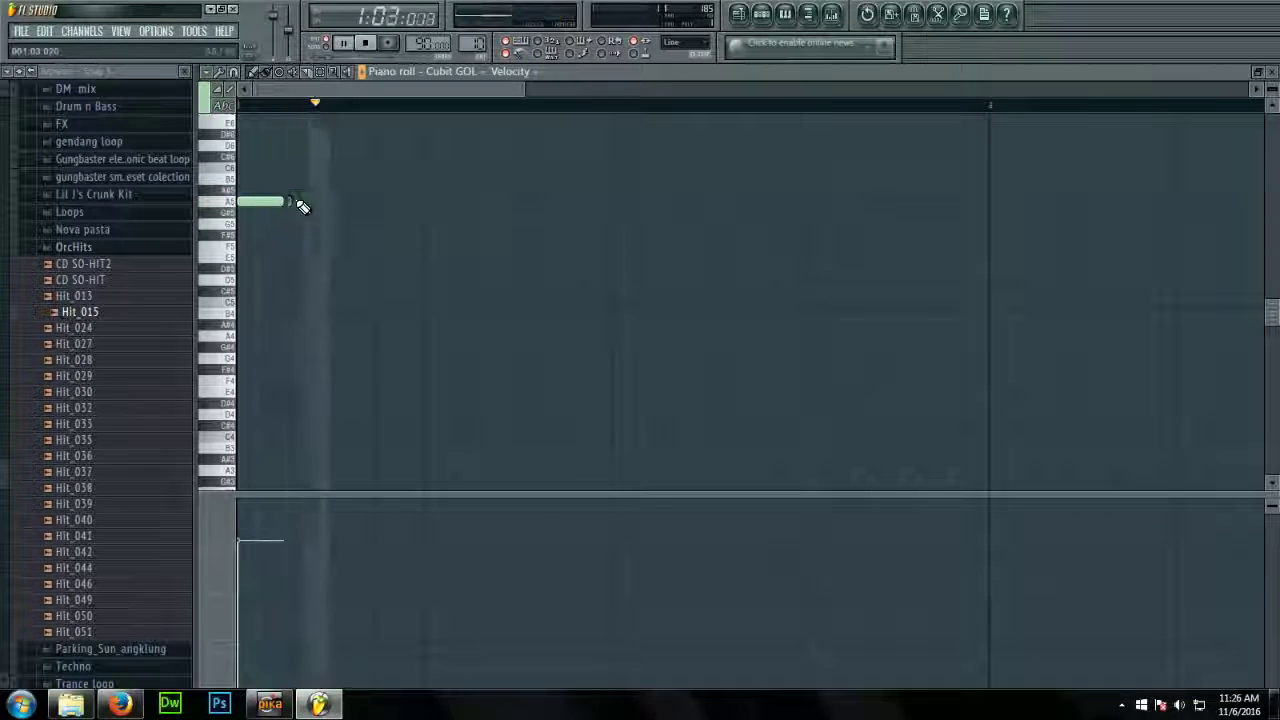
key(space)
click(380, 201)
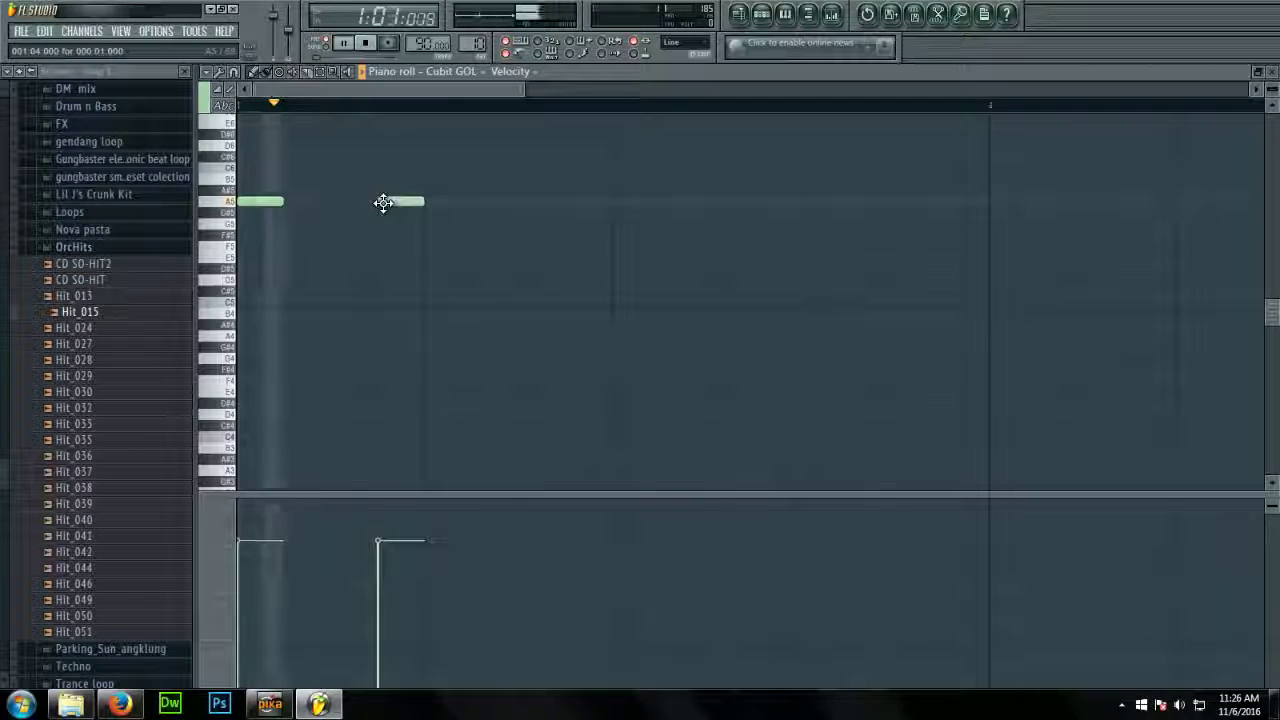
click(428, 201)
key(space)
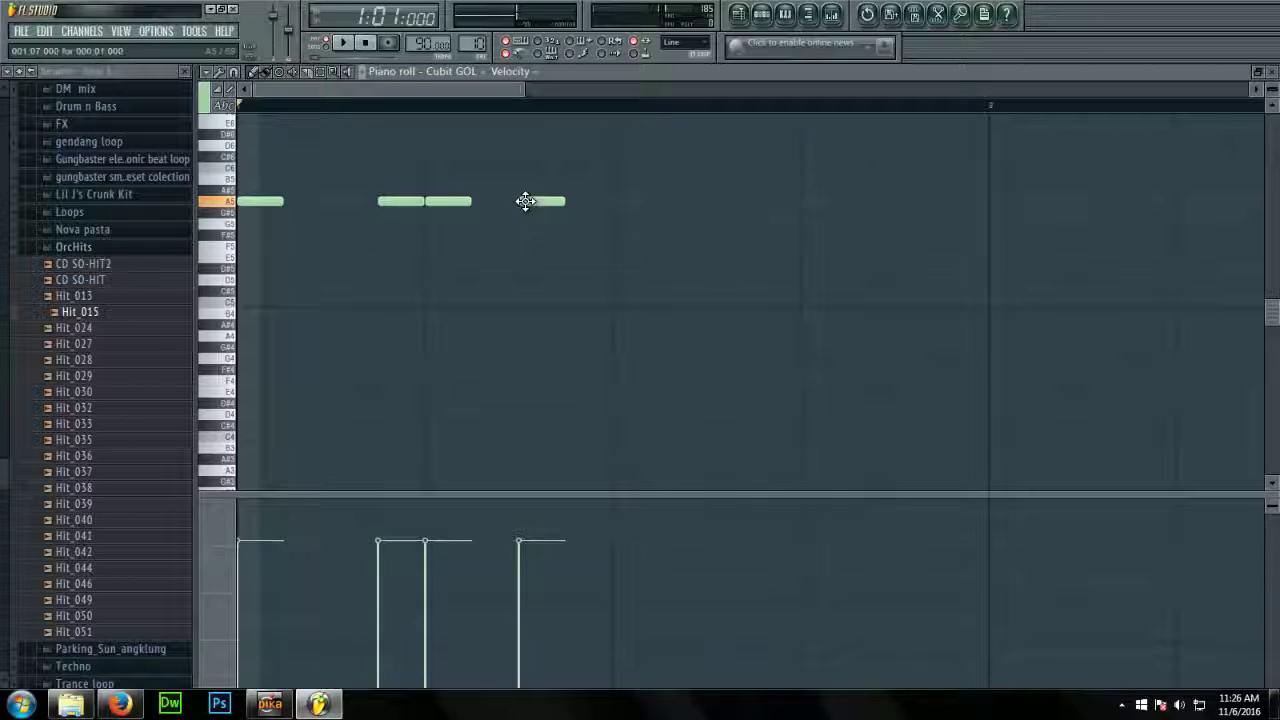
Extend the bar 1 melody with C6 on step 8, A5 on step 9 and E5 on step 12
click(614, 167)
key(space)
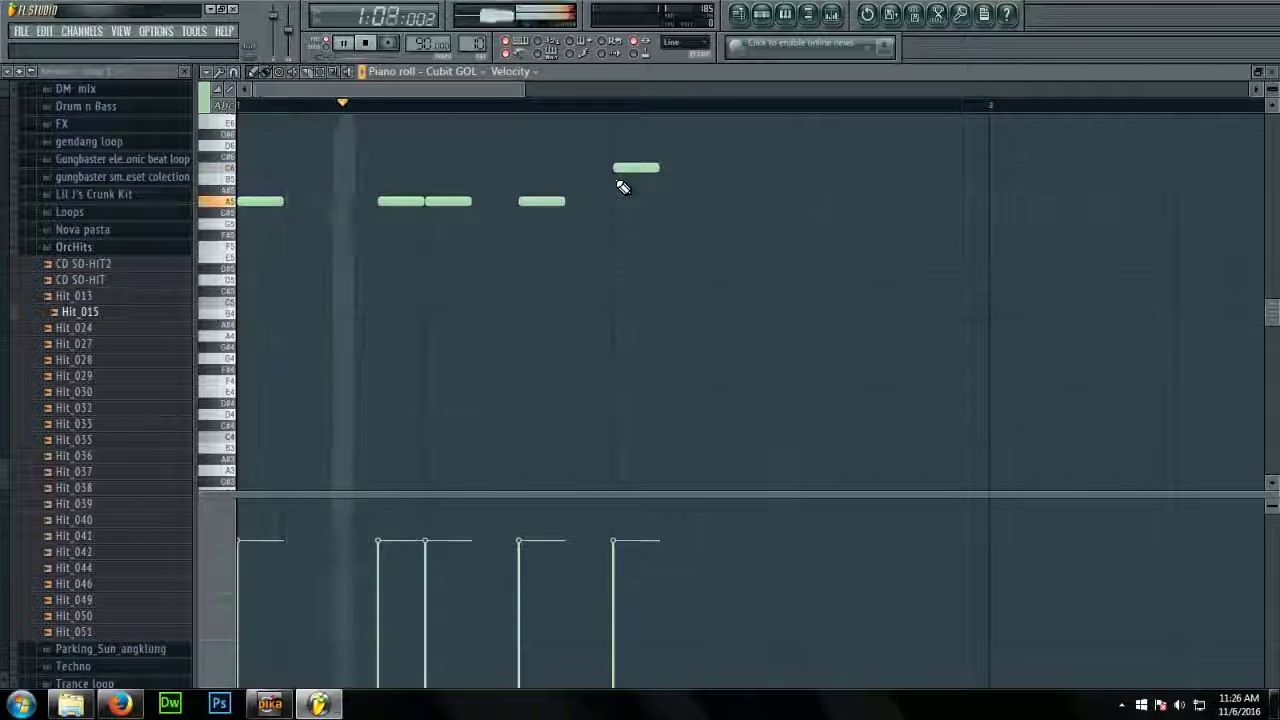
key(space)
drag(621, 168, 575, 168)
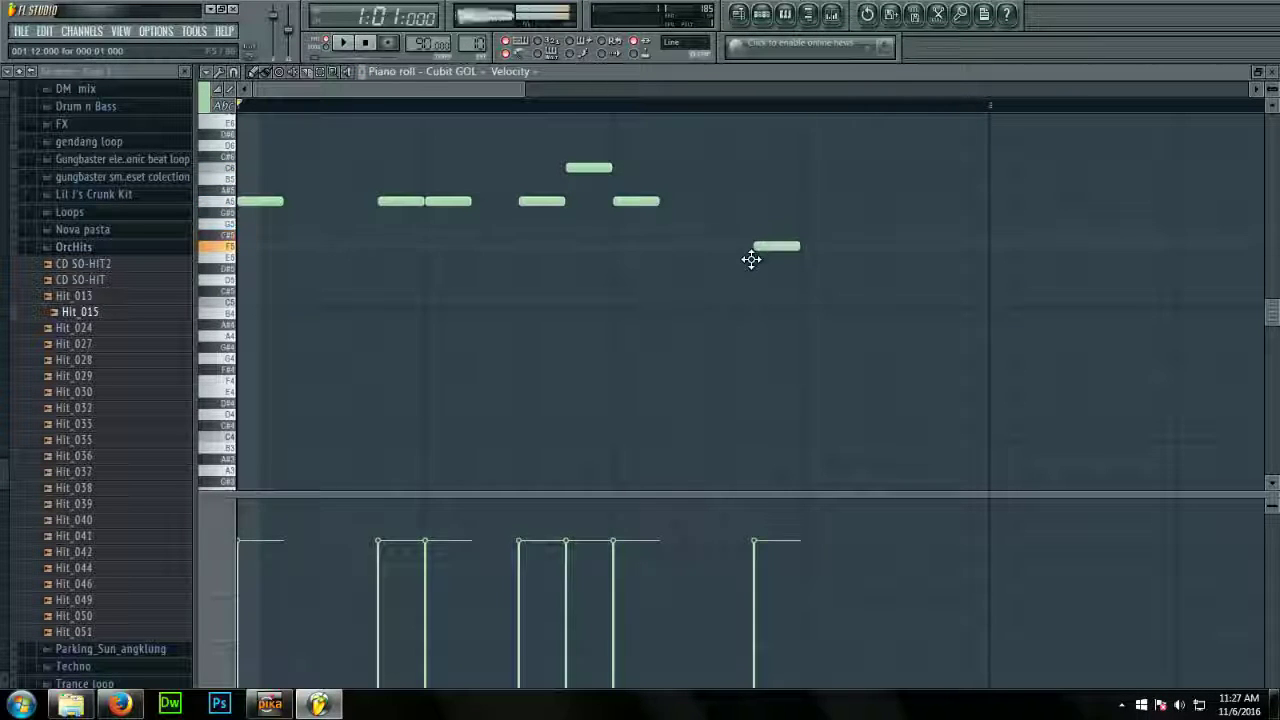
drag(751, 259, 754, 262)
key(space)
scroll(960, 241, up, 1)
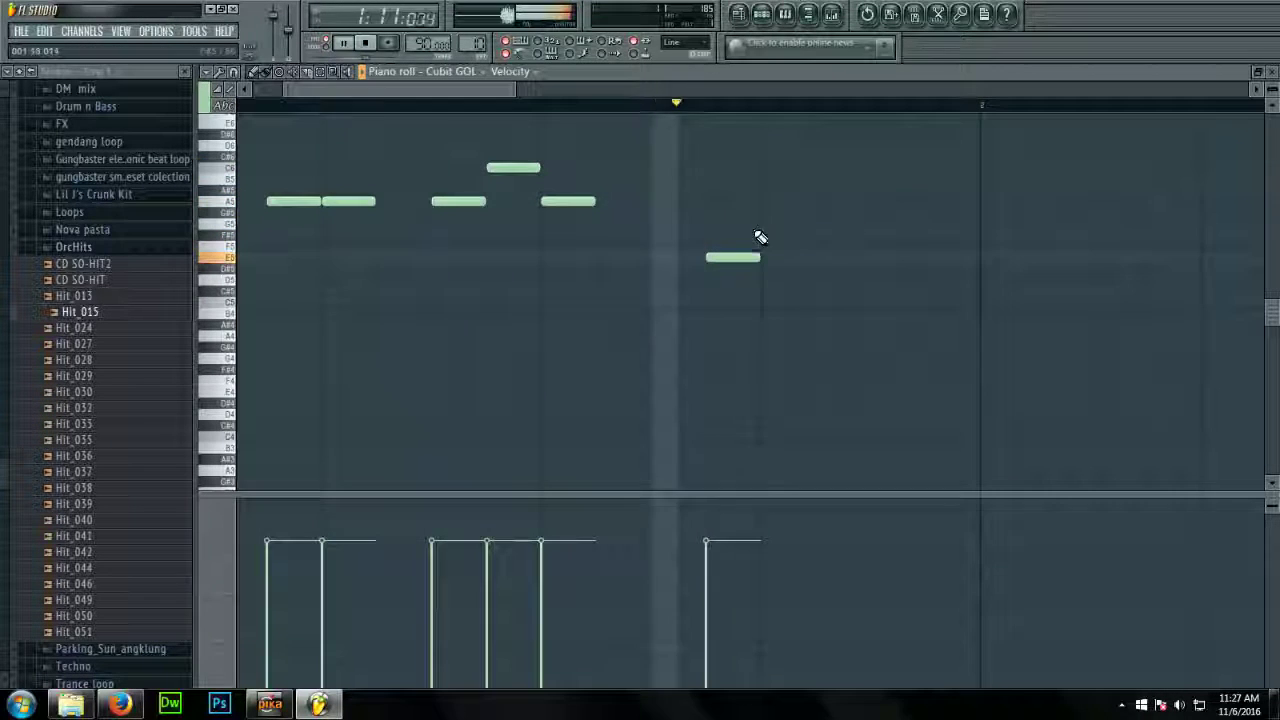
Replace the A5 note on step 9 of bar 1 with an A5 note on step 10
key(space)
click(604, 204)
right_click(587, 202)
Add G5 on step 13 and G#5 on step 15 of bar 1, and audition the phrase
click(698, 106)
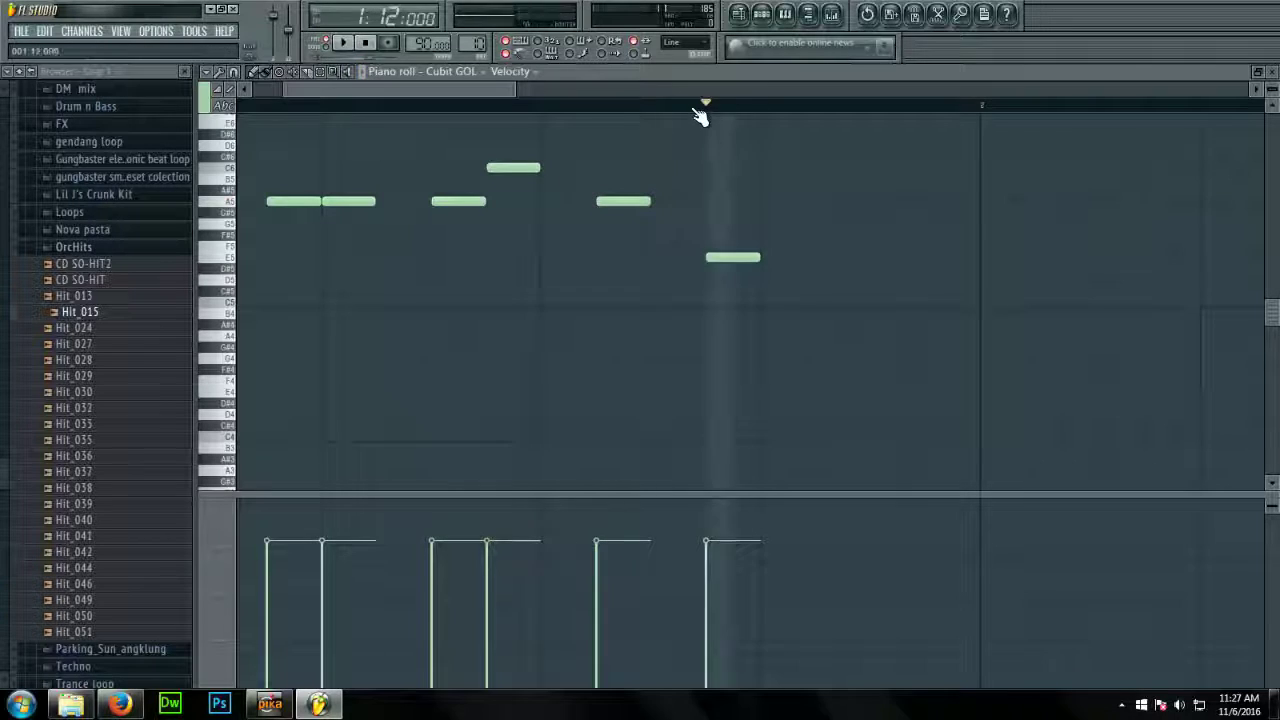
key(space)
key(space)
drag(774, 236, 877, 215)
key(space)
key(space)
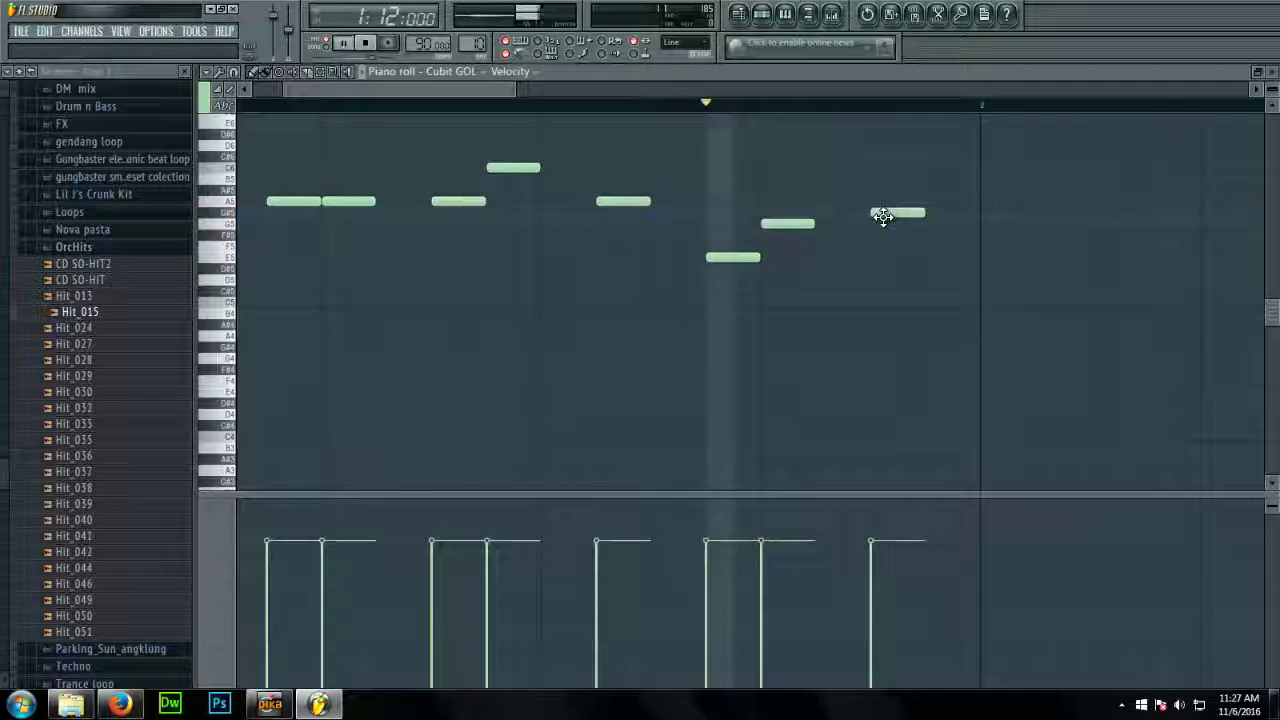
key(space)
scroll(843, 220, down, 4)
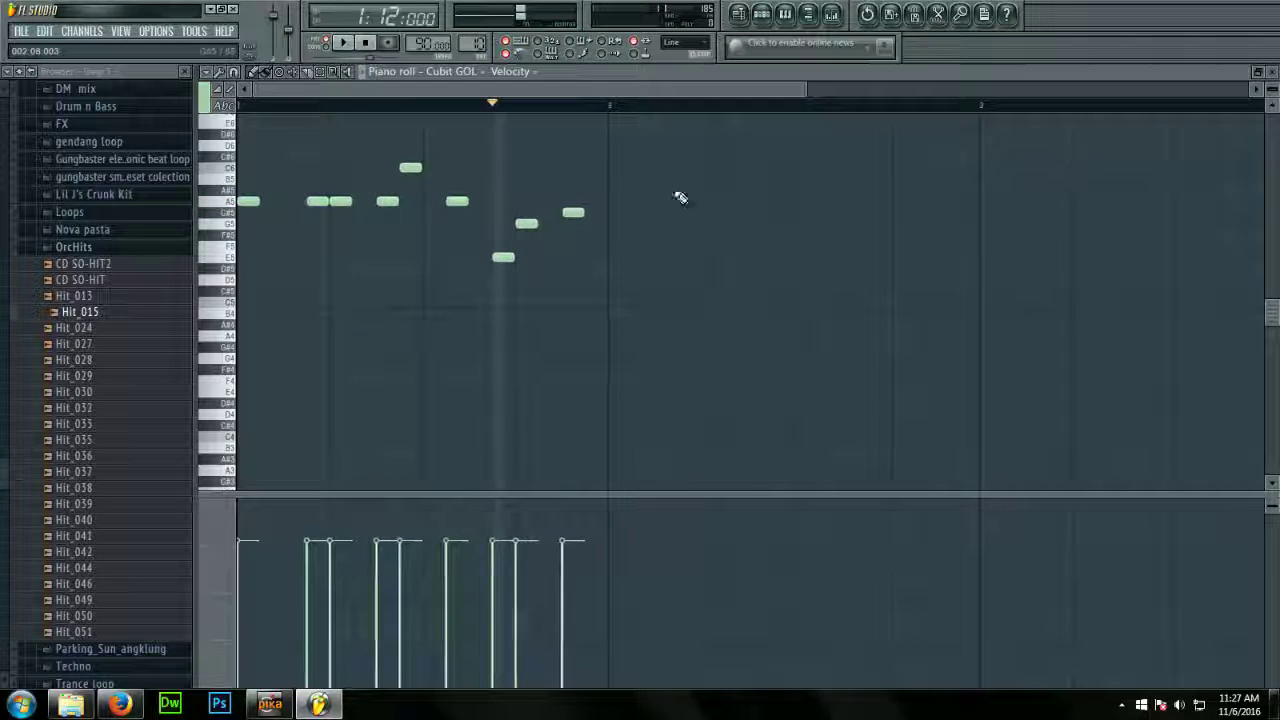
click(366, 43)
click(366, 45)
click(343, 43)
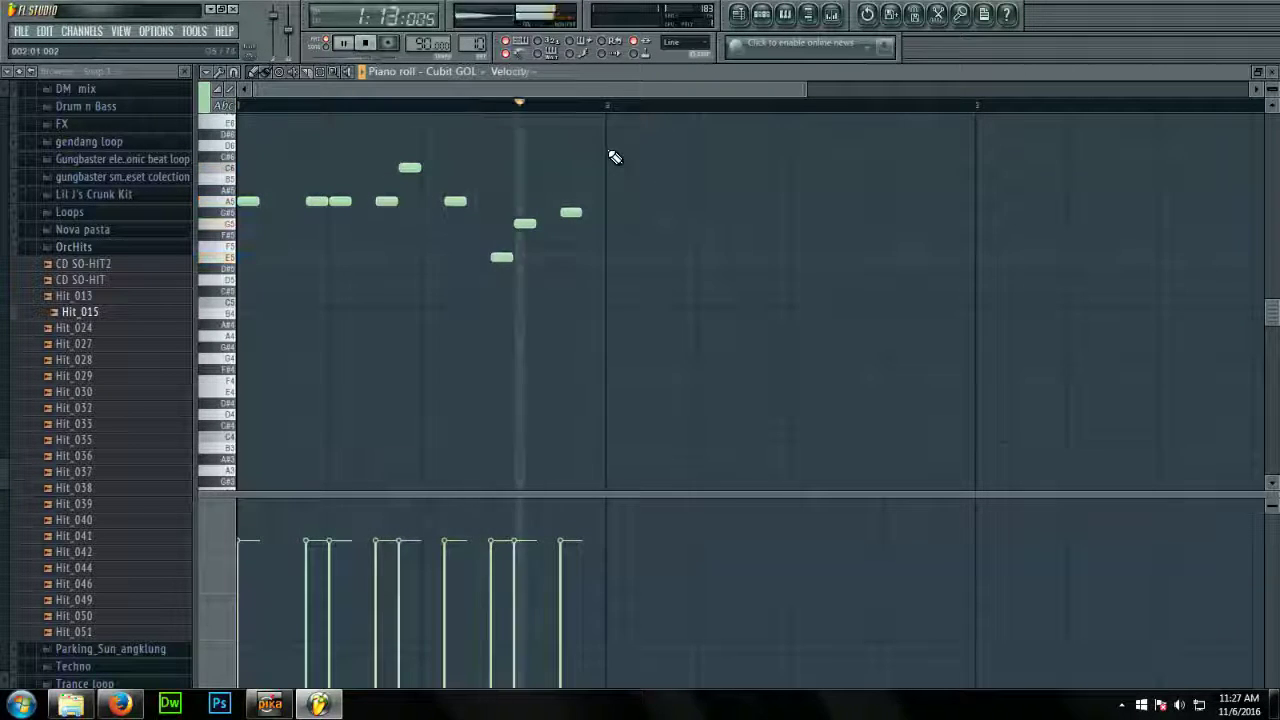
Select all notes of bar 1 and copy them into bar 2
key(space)
drag(610, 138, 235, 296)
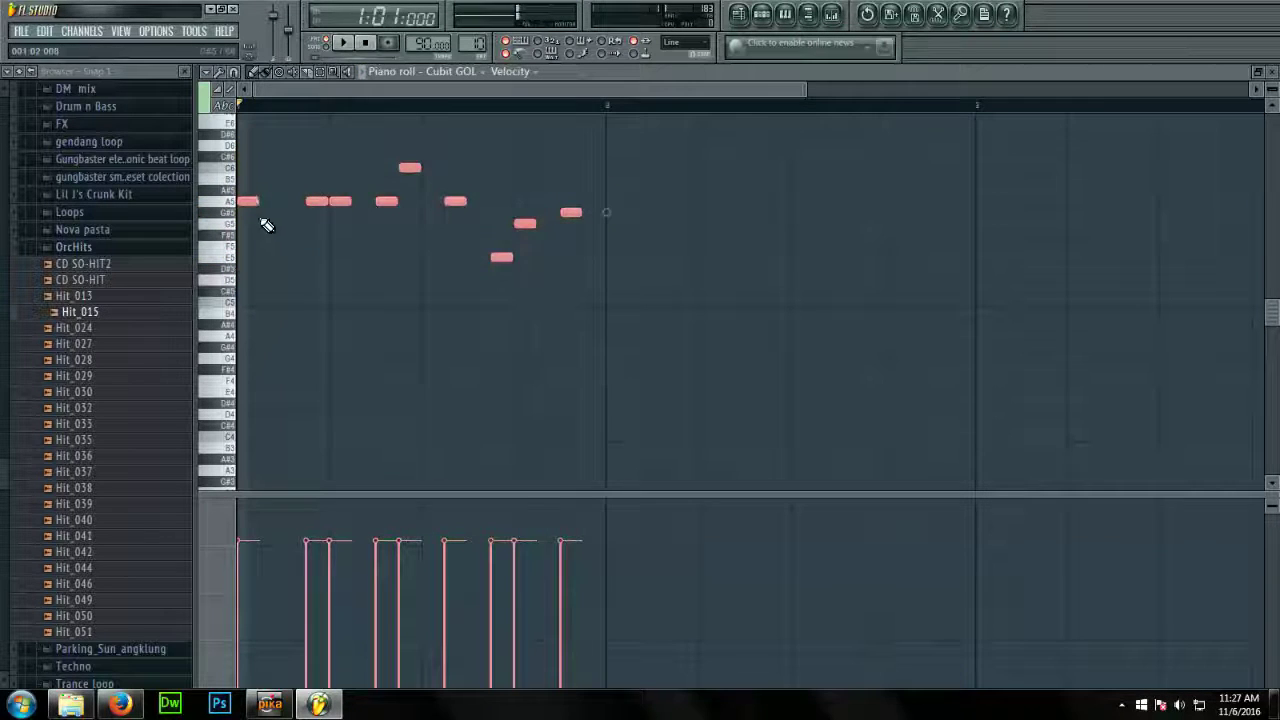
drag(251, 203, 615, 203)
Raise the bar 2 notes on step 13 to E6 and on step 15 to C6, and audition the ending
ctrl+click(838, 256)
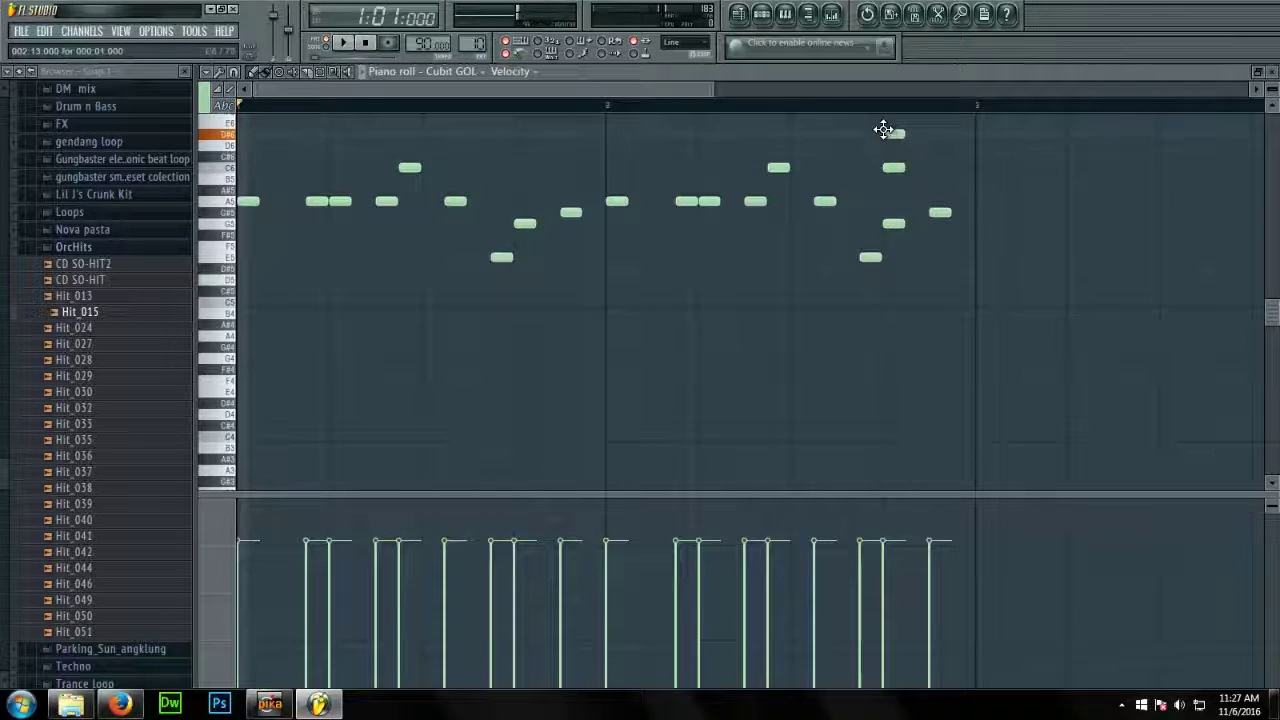
drag(882, 129, 883, 118)
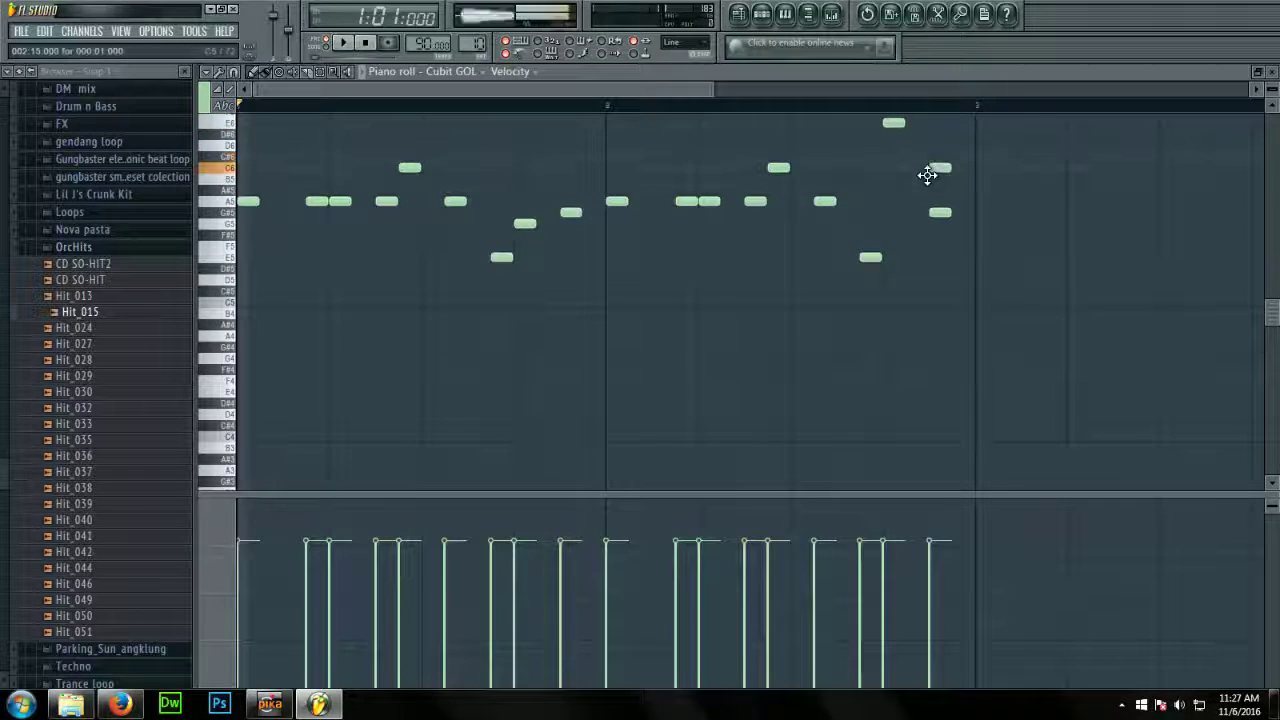
scroll(941, 236, down, 2)
click(607, 106)
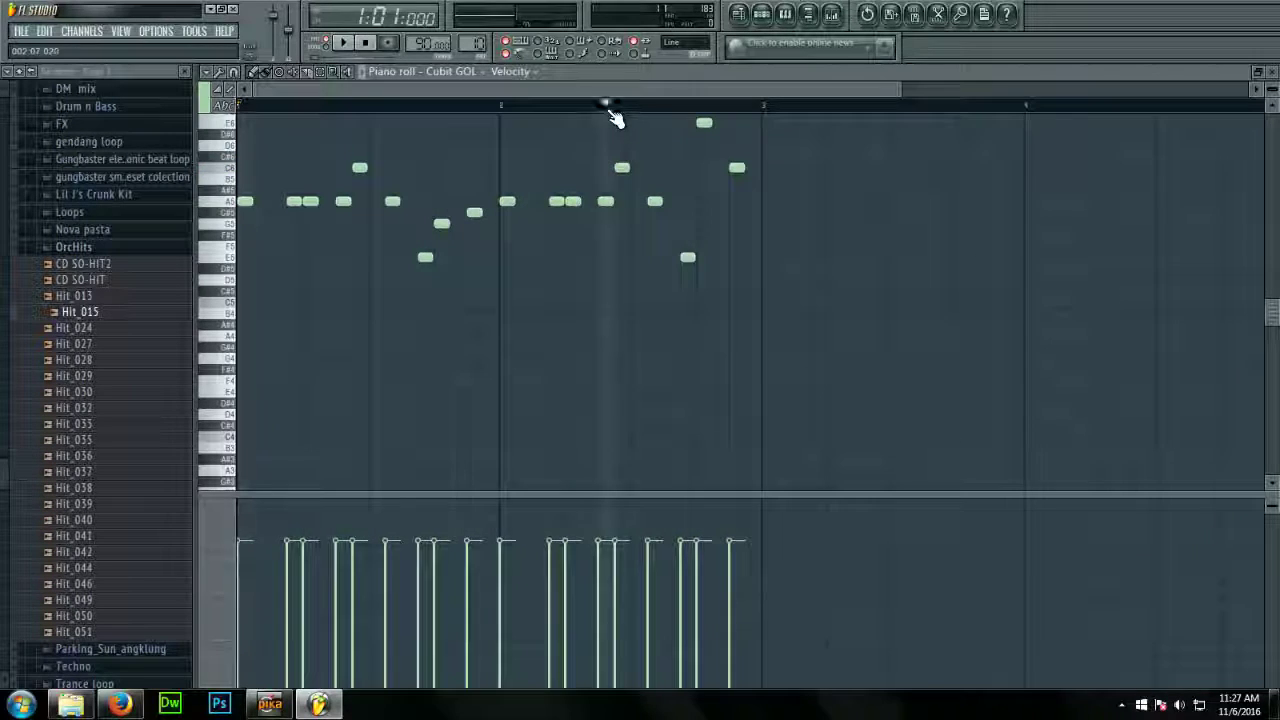
key(space)
scroll(726, 220, up, 2)
key(space)
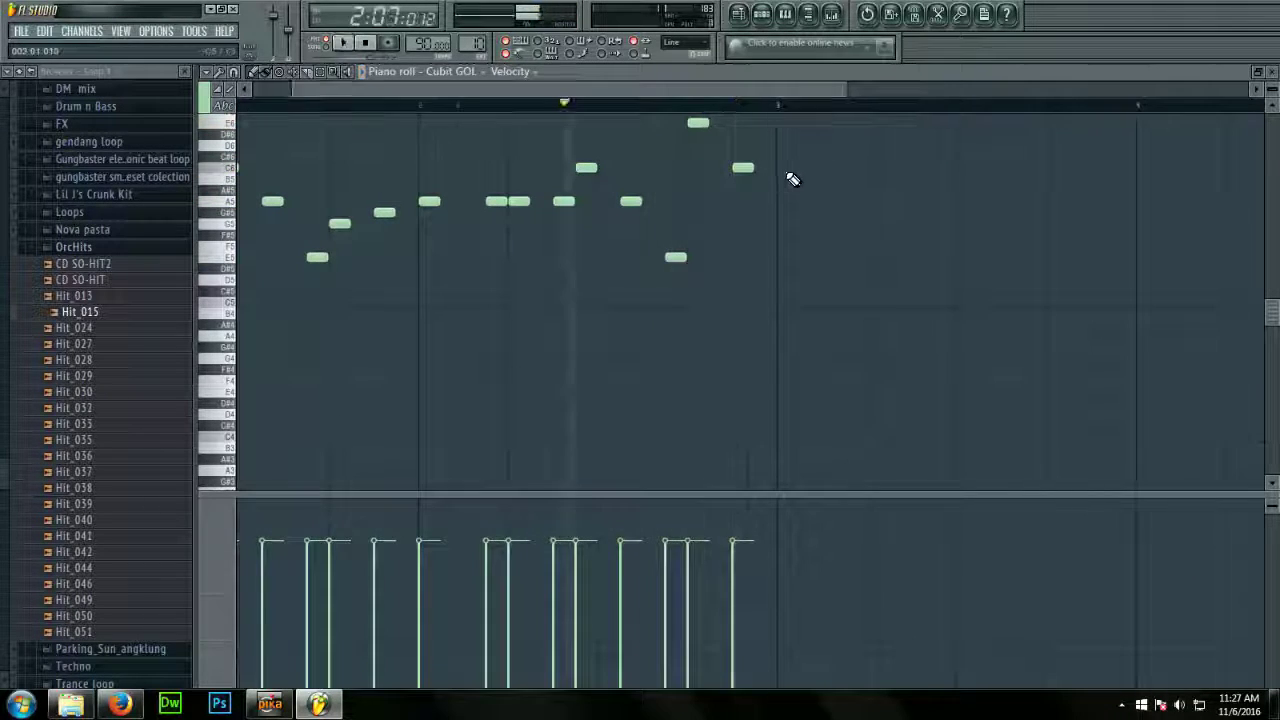
Copy all the notes of bars 1 and 2 into bars 3 and 4, and play back from bar 3
scroll(781, 128, down, 2)
key(ctrl+a)
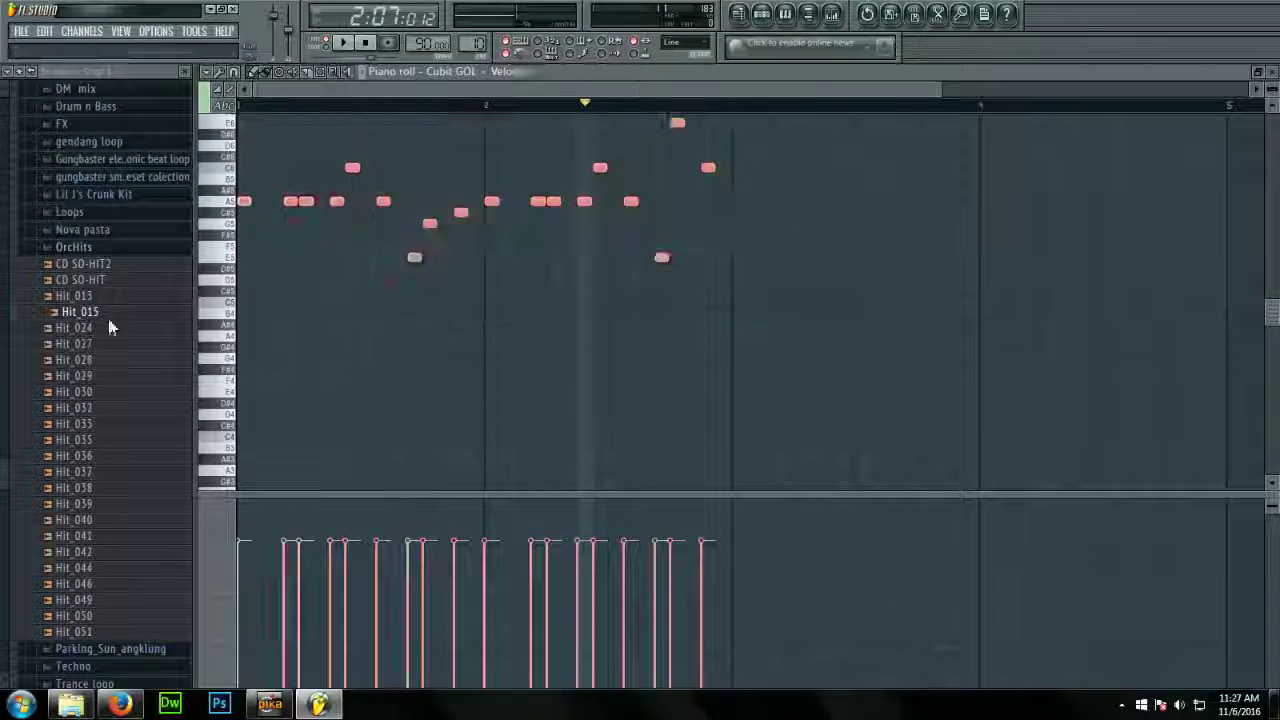
drag(247, 204, 740, 203)
scroll(689, 110, down, 2)
scroll(646, 112, up, 3)
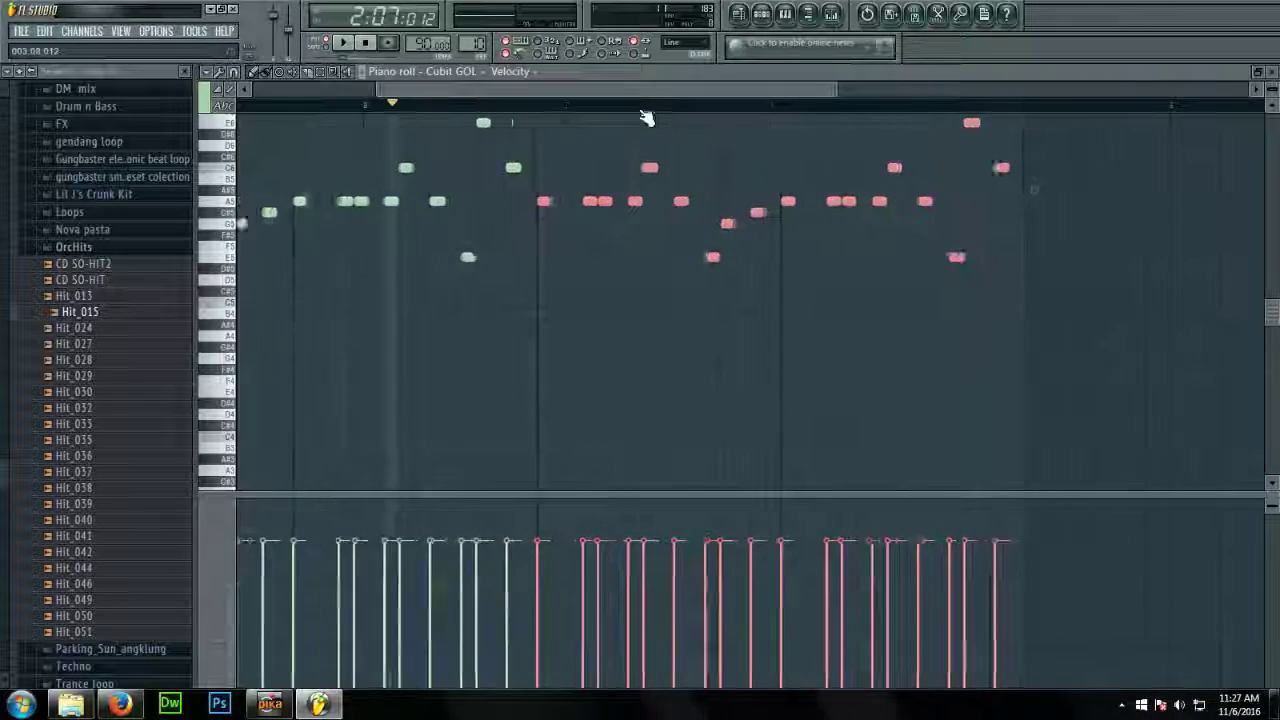
click(520, 108)
key(space)
scroll(800, 236, down, 3)
scroll(975, 226, up, 3)
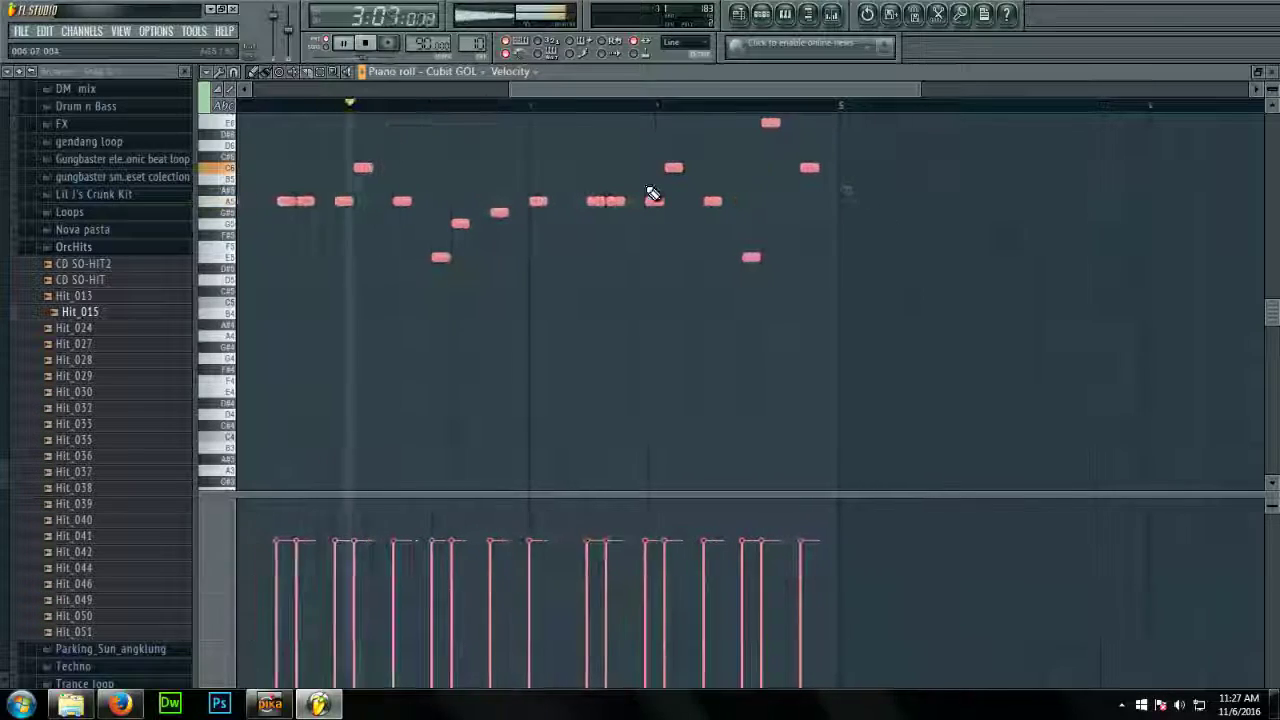
scroll(914, 187, up, 3)
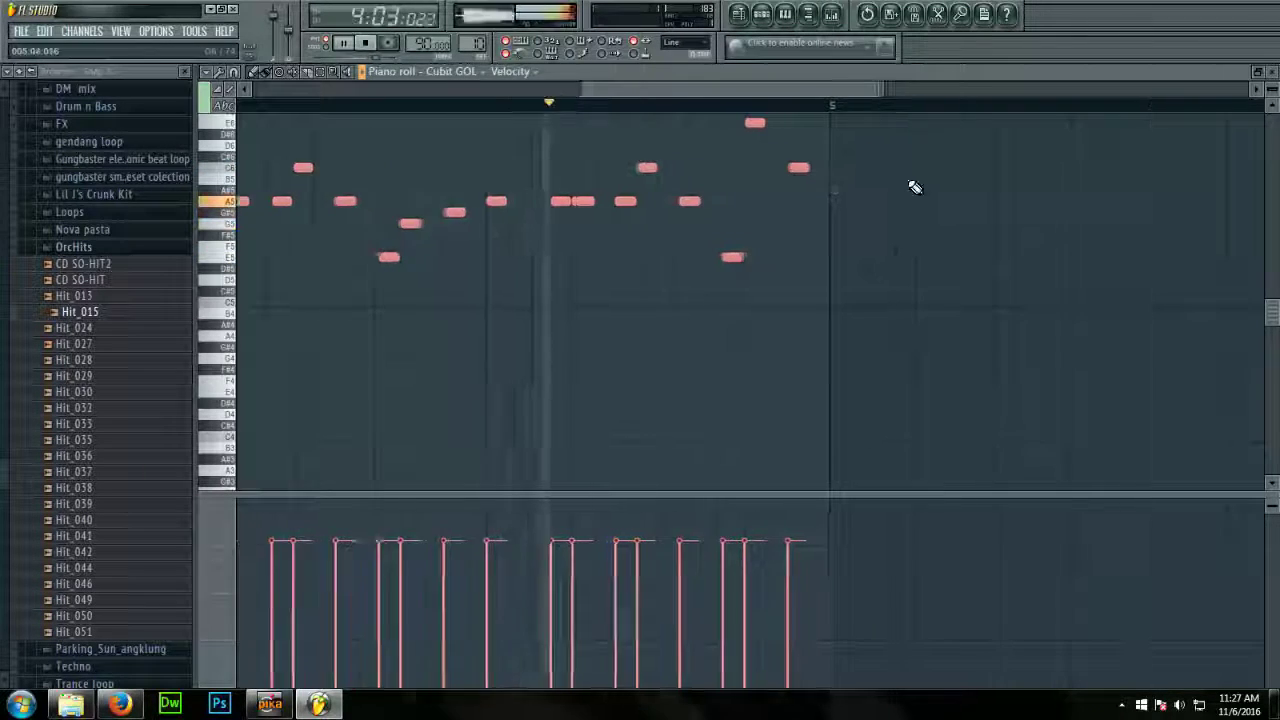
Add D6 on step 14 and G5 on step 16 of bar 4, audition the ending, and close the piano roll
ctrl+click(752, 236)
scroll(745, 238, up, 3)
key(space)
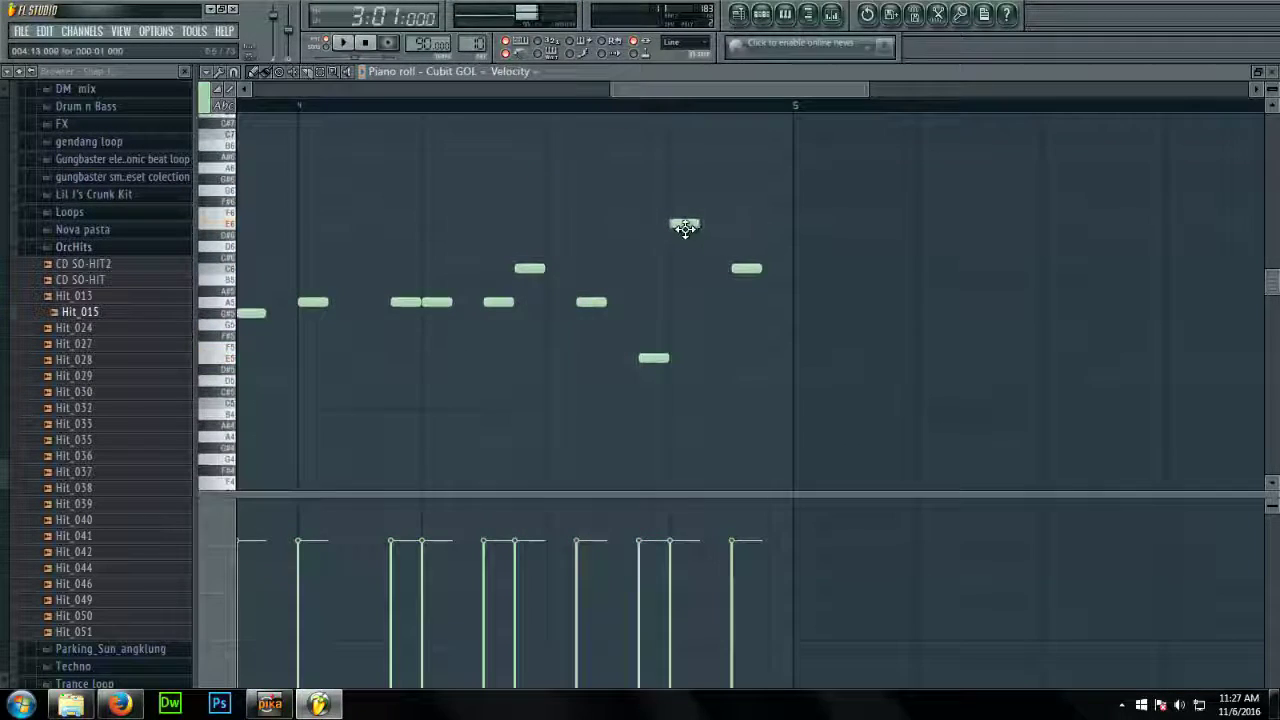
click(703, 247)
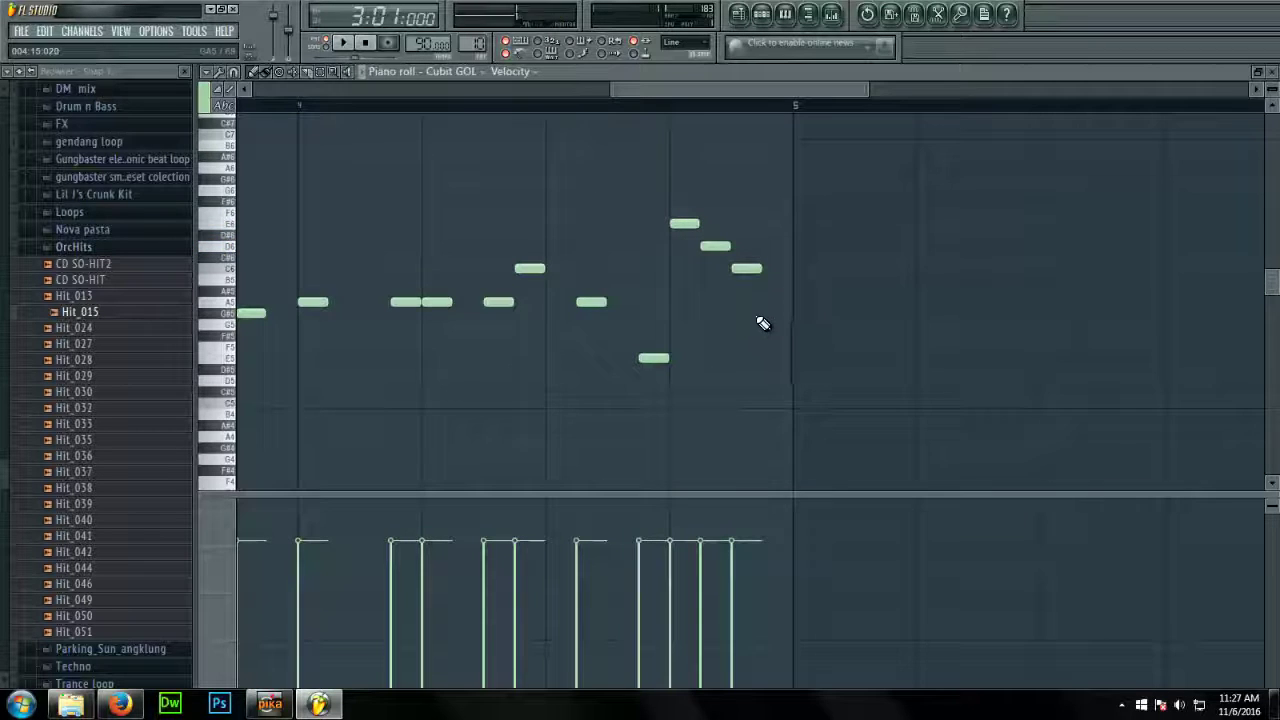
click(614, 104)
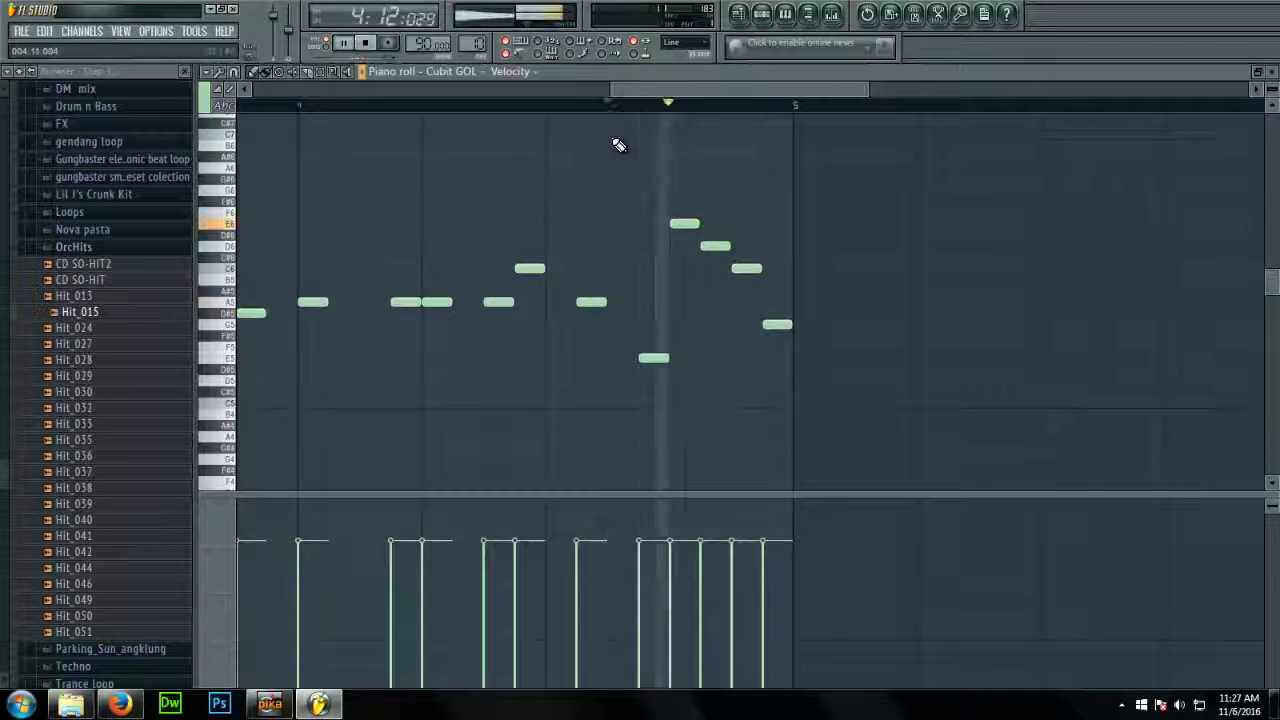
key(space)
scroll(885, 262, down, 4)
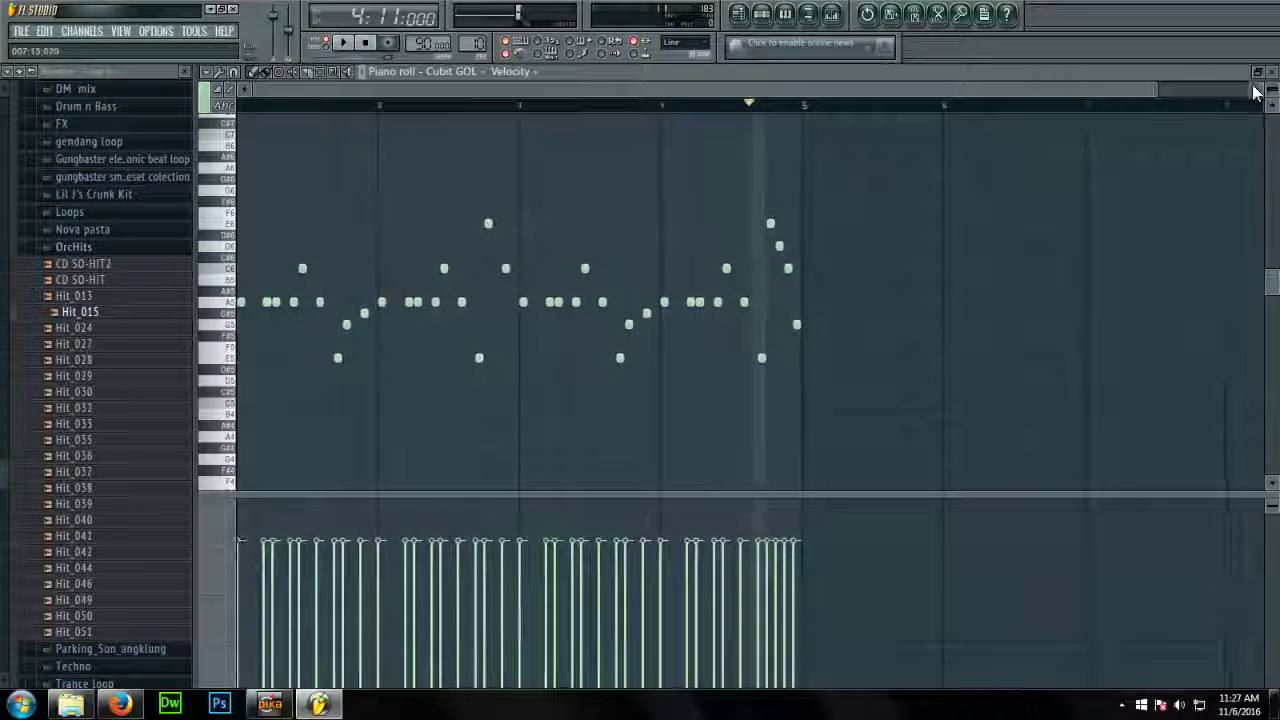
click(1271, 72)
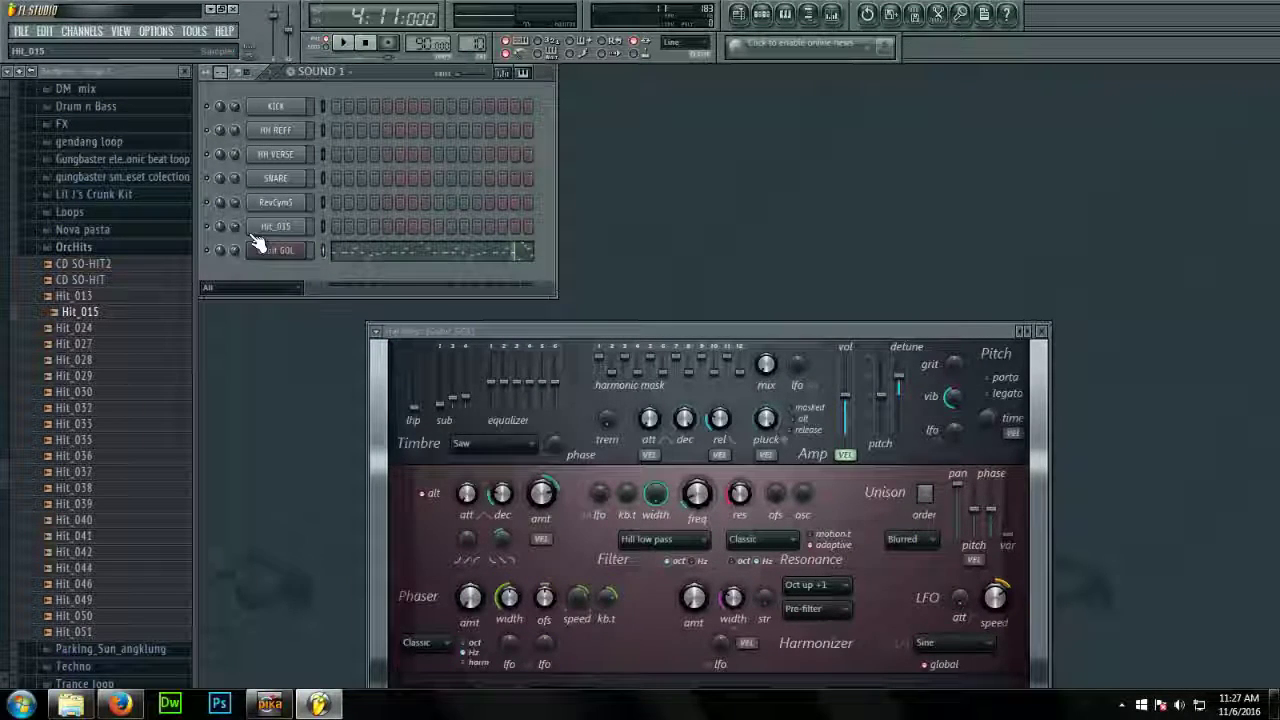
Clone the Cubit GOL channel and close the clone's channel settings and the original Harmless window
right_click(275, 252)
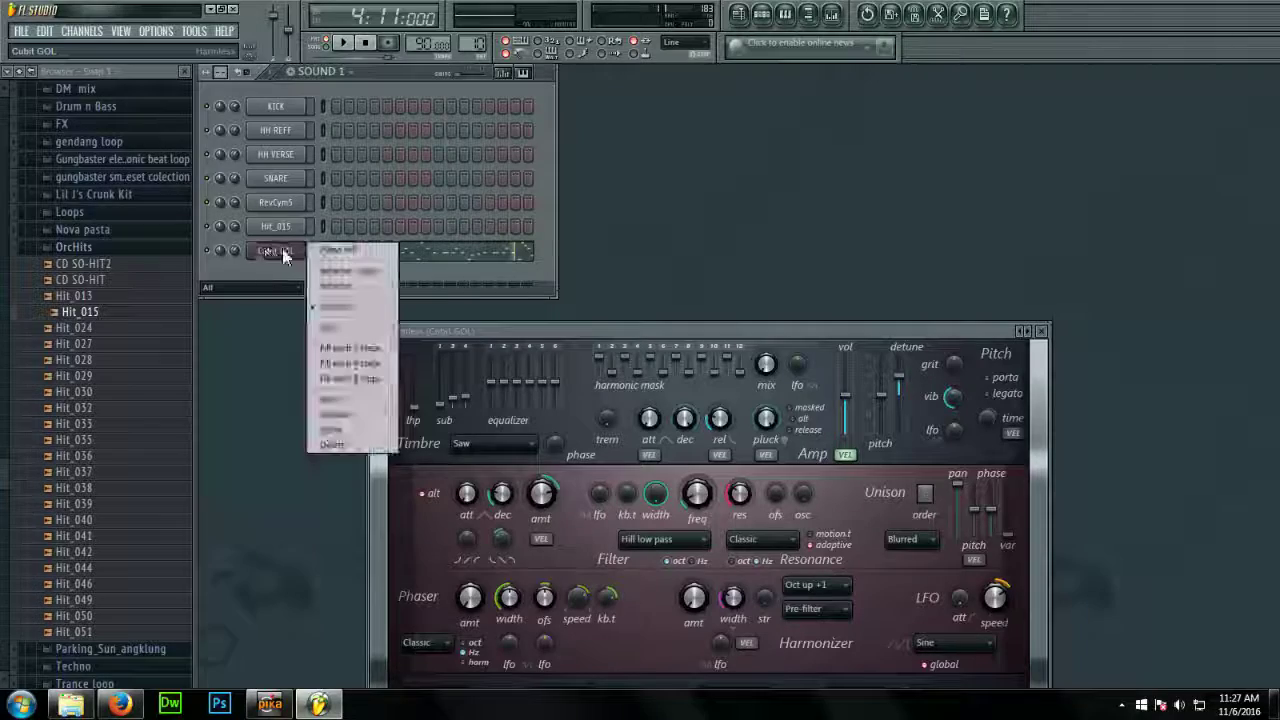
click(354, 430)
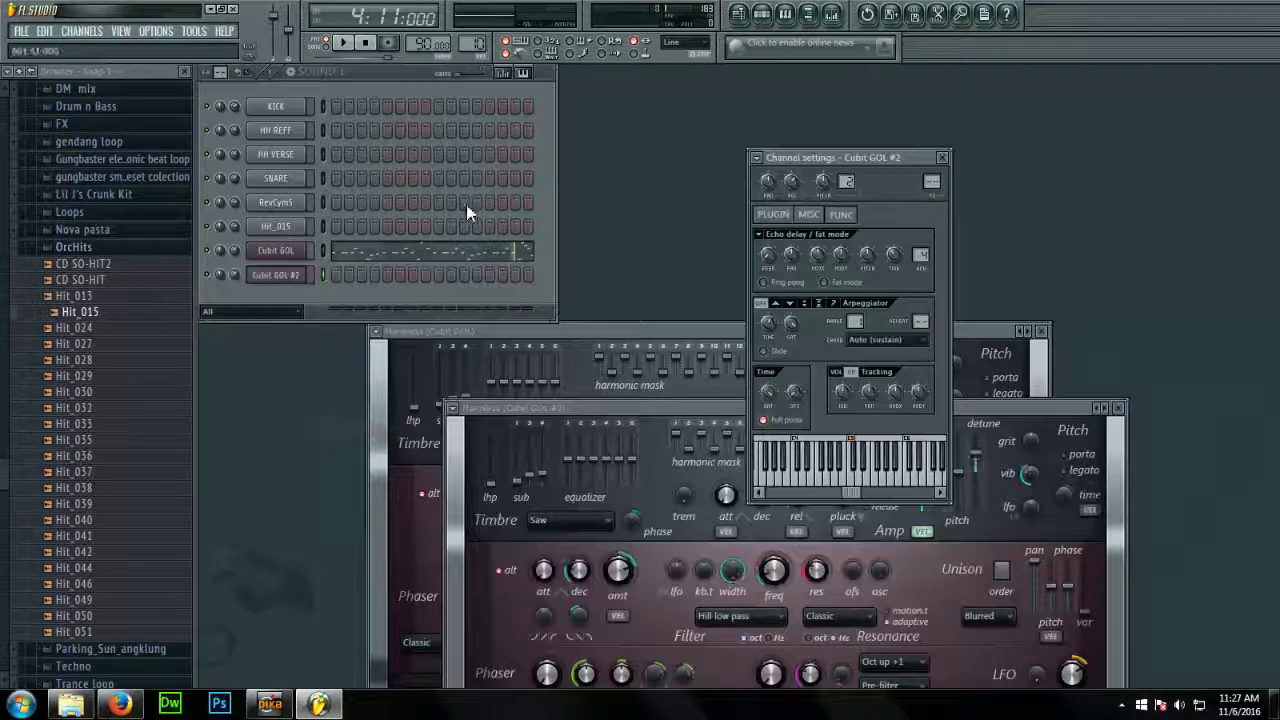
click(942, 158)
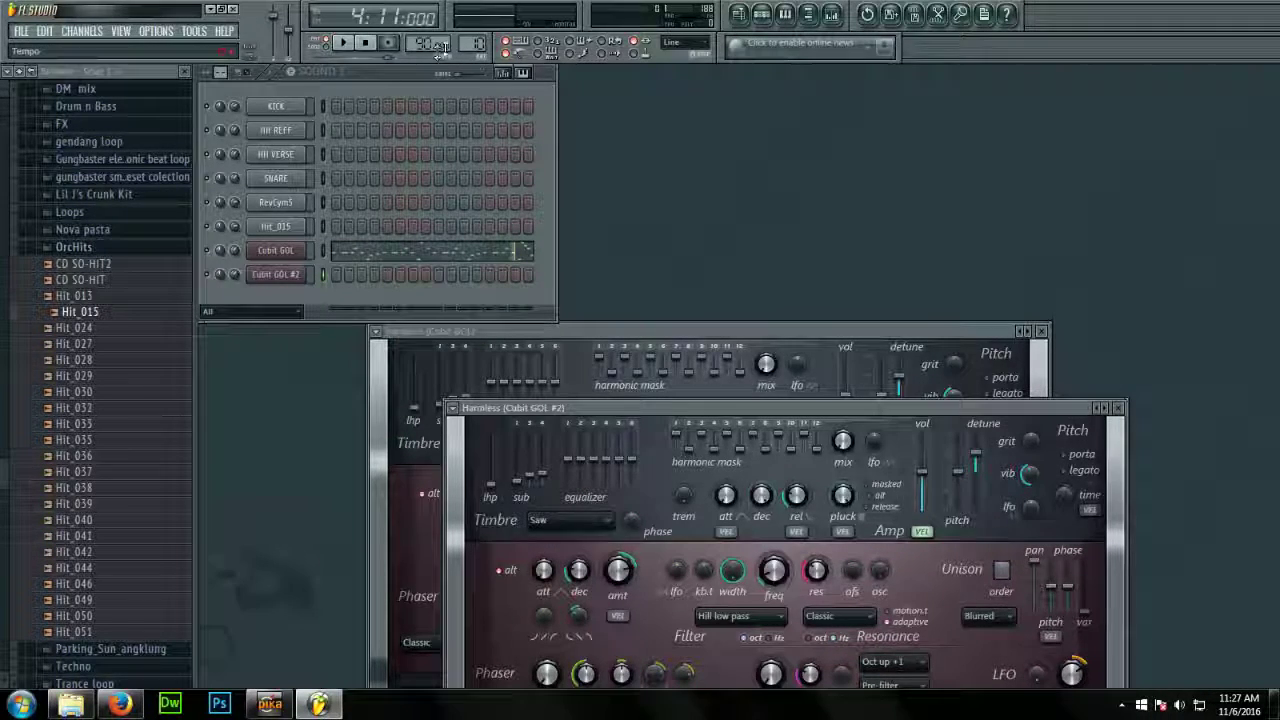
click(1041, 330)
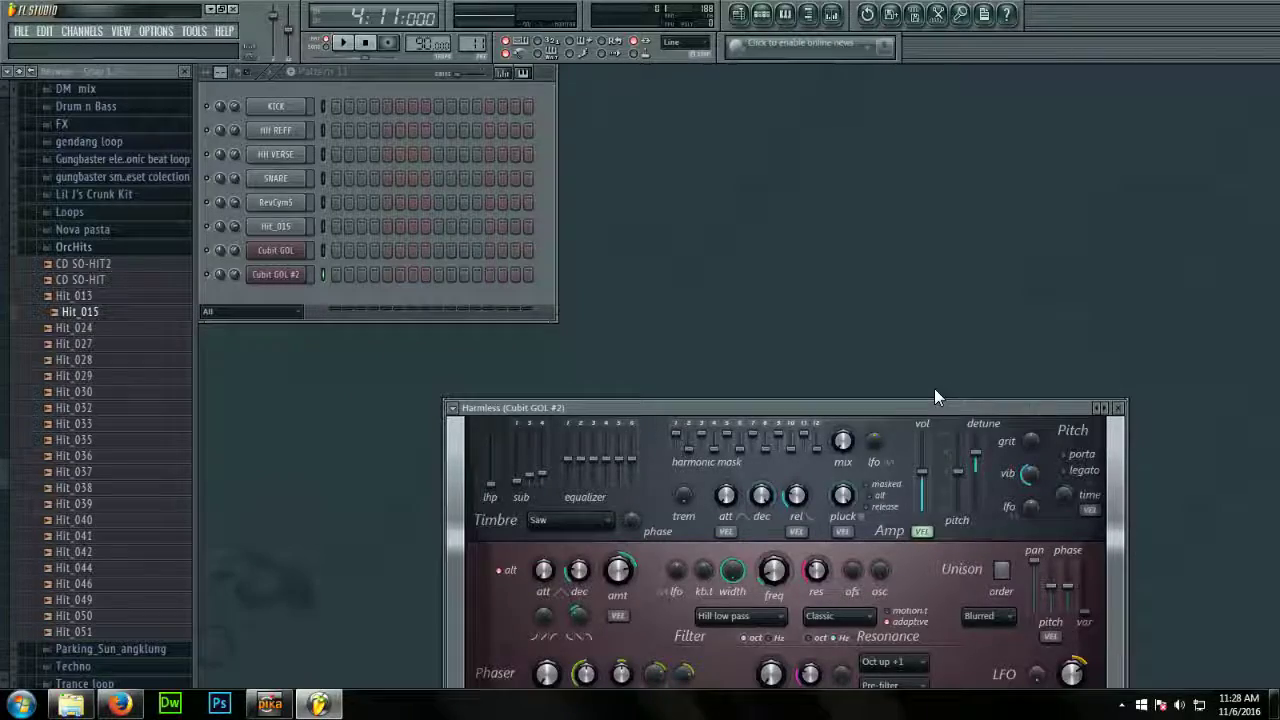
Load the Pluck 1 GOL preset into the cloned Harmless channel
drag(890, 408, 887, 279)
click(449, 280)
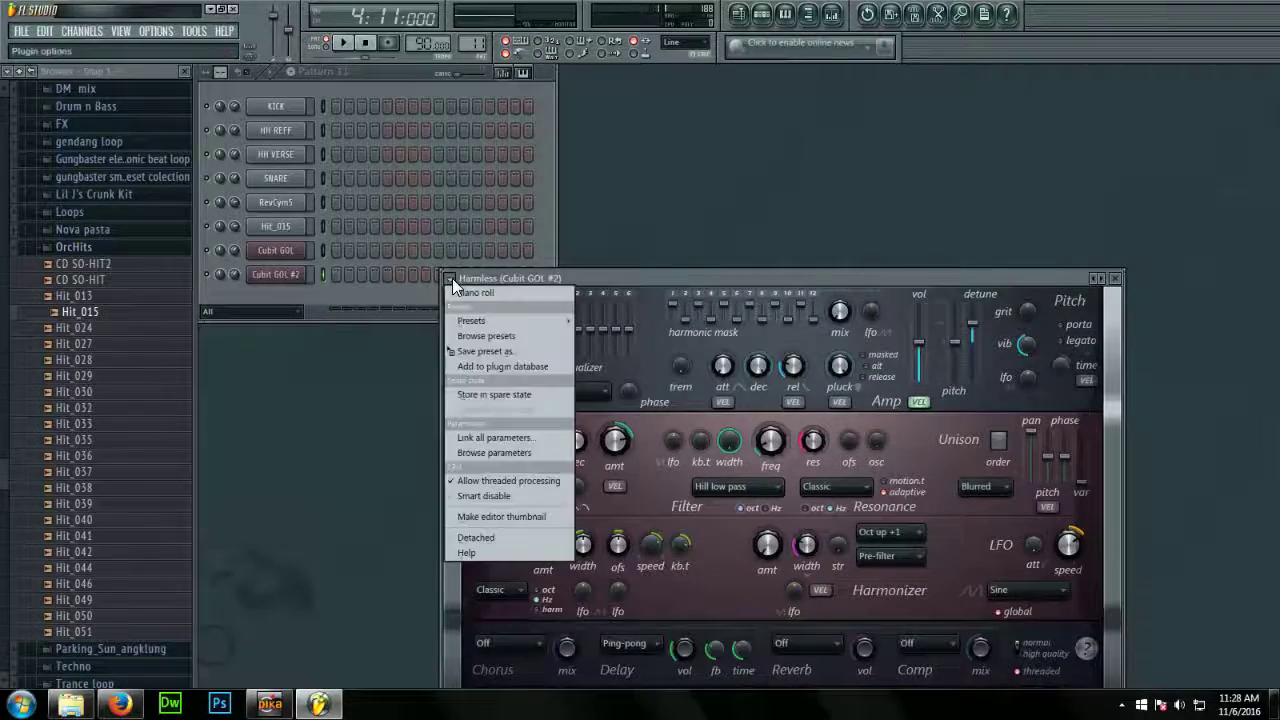
mouse_move(495, 320)
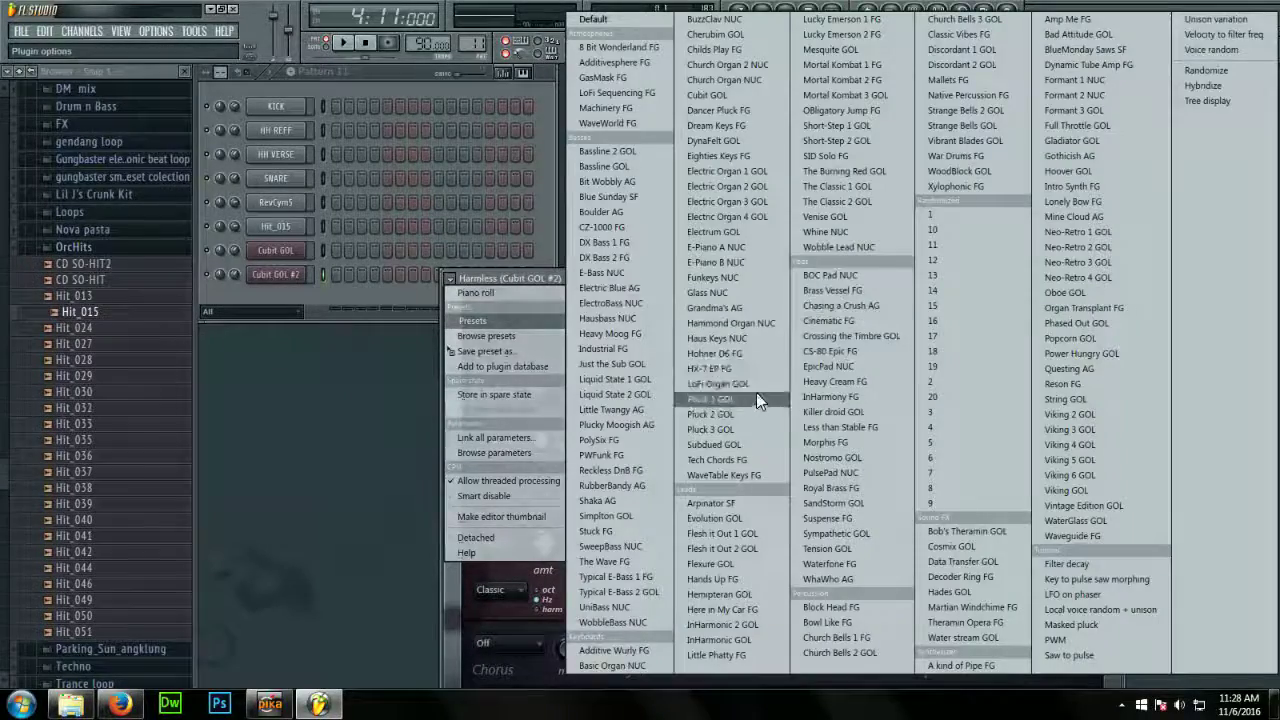
click(744, 416)
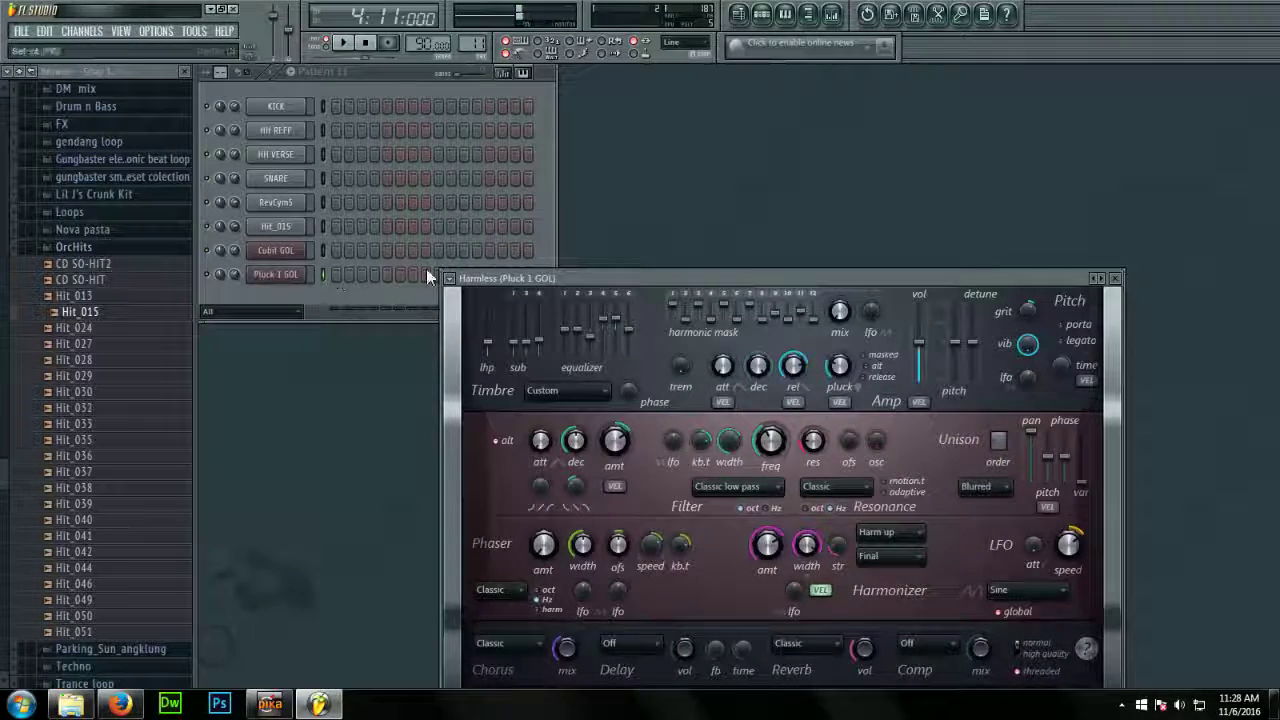
Copy the Cubit GOL melody from the SOUND 1 pattern into the Pluck 1 GOL channel of Pattern 11
scroll(476, 40, down, 1)
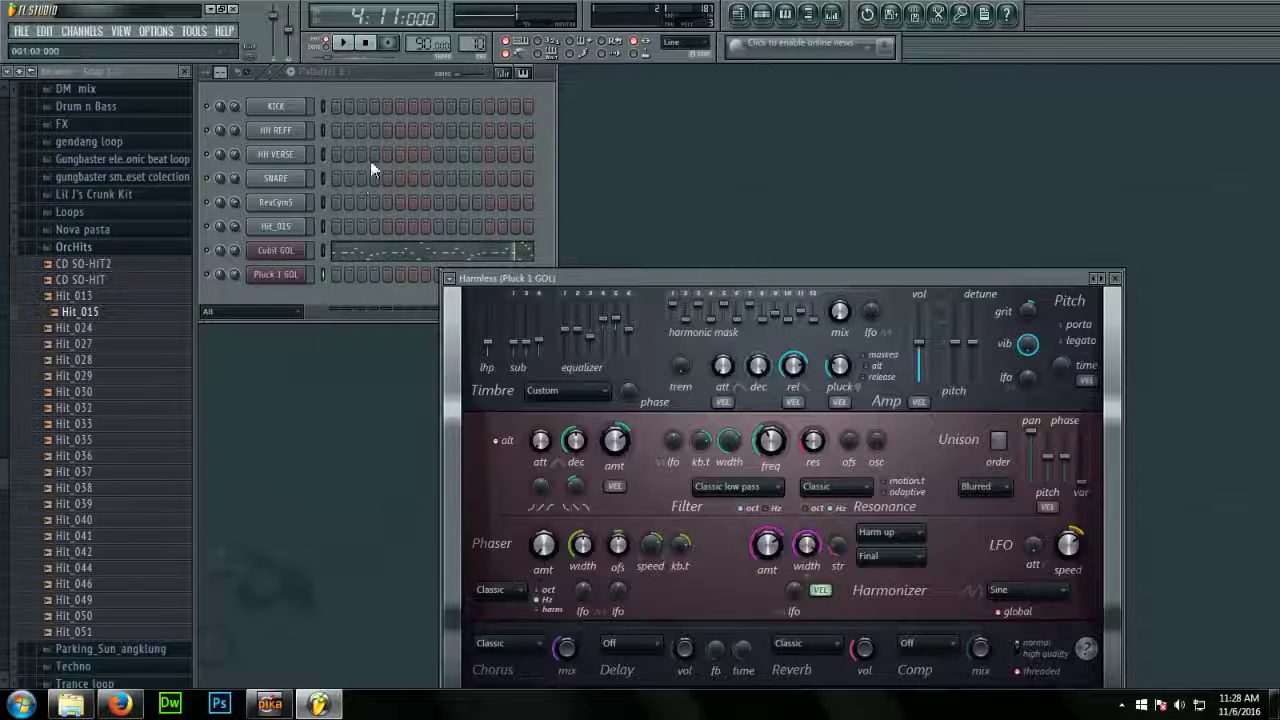
click(322, 242)
click(44, 30)
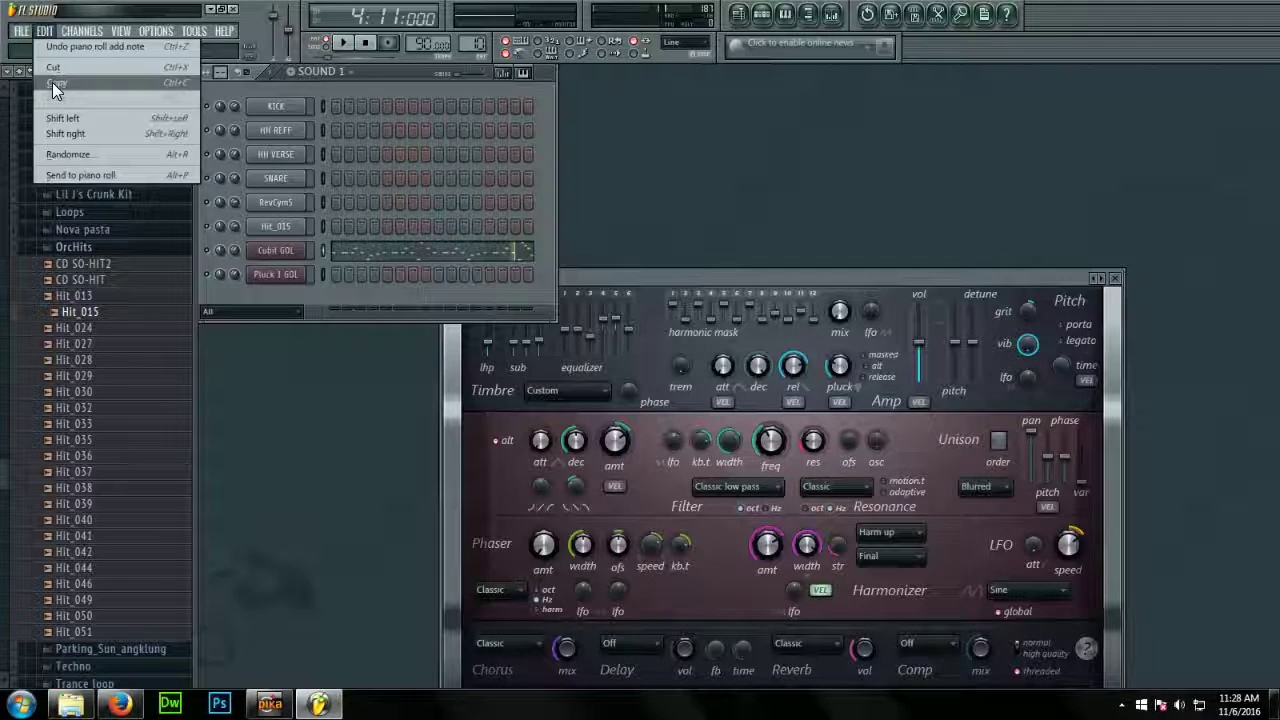
click(52, 82)
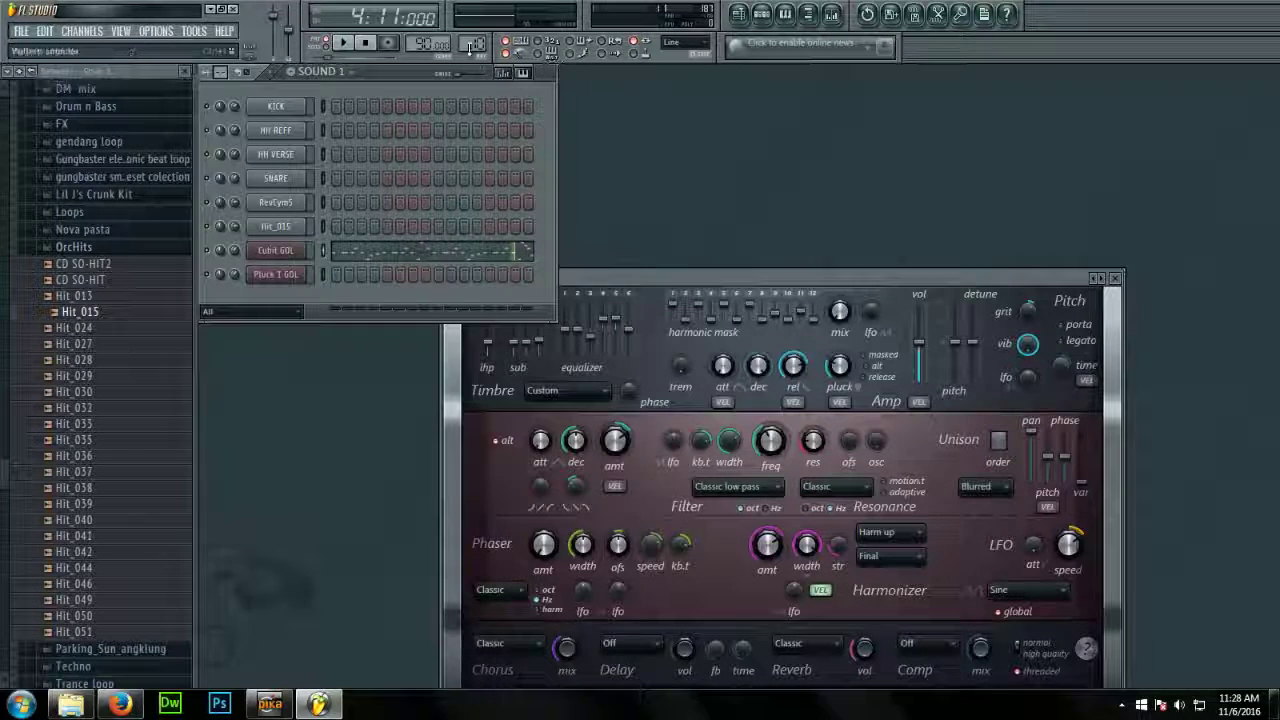
click(44, 30)
click(66, 100)
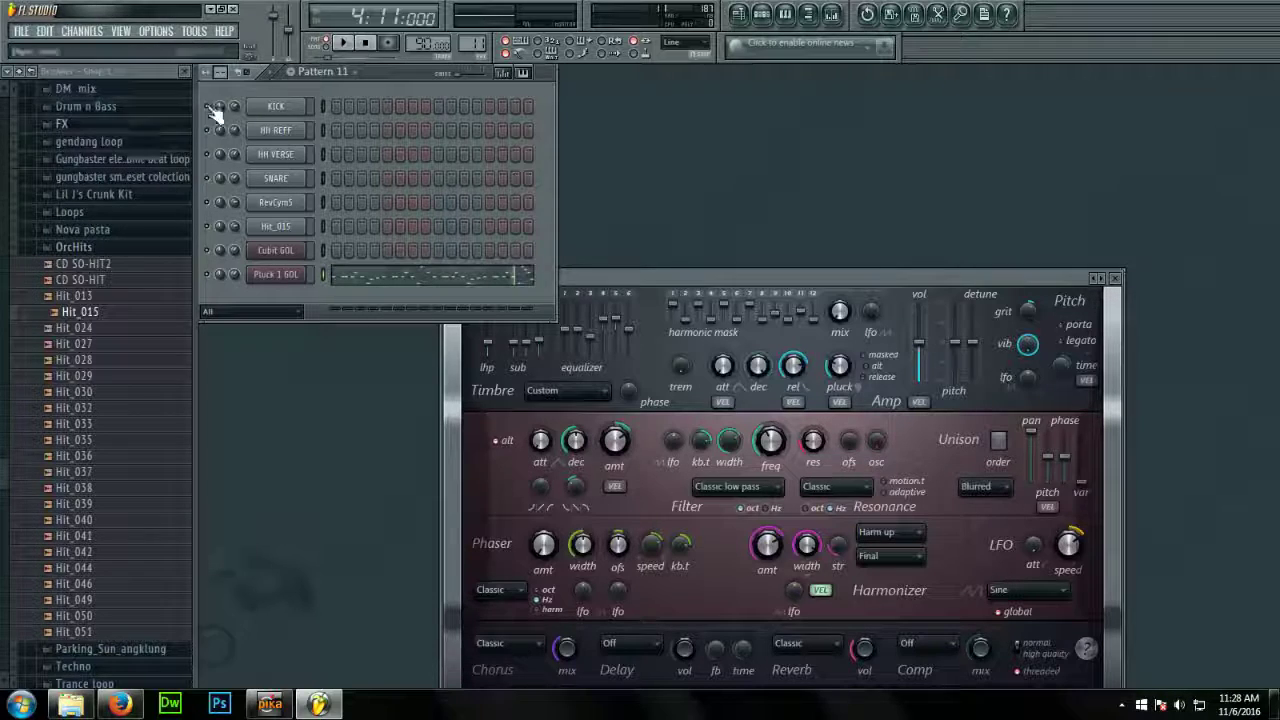
Audition Pattern 11 and slightly lower the volume of the Pluck 1 GOL channel
click(345, 45)
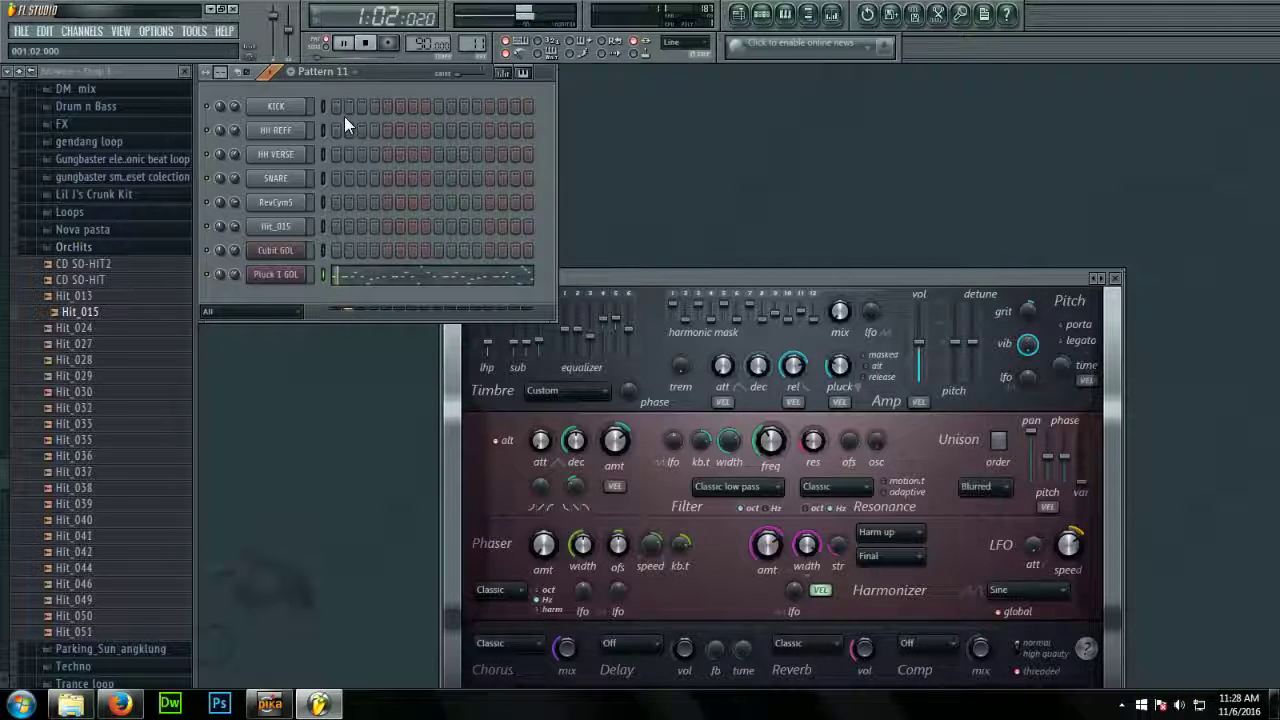
click(367, 43)
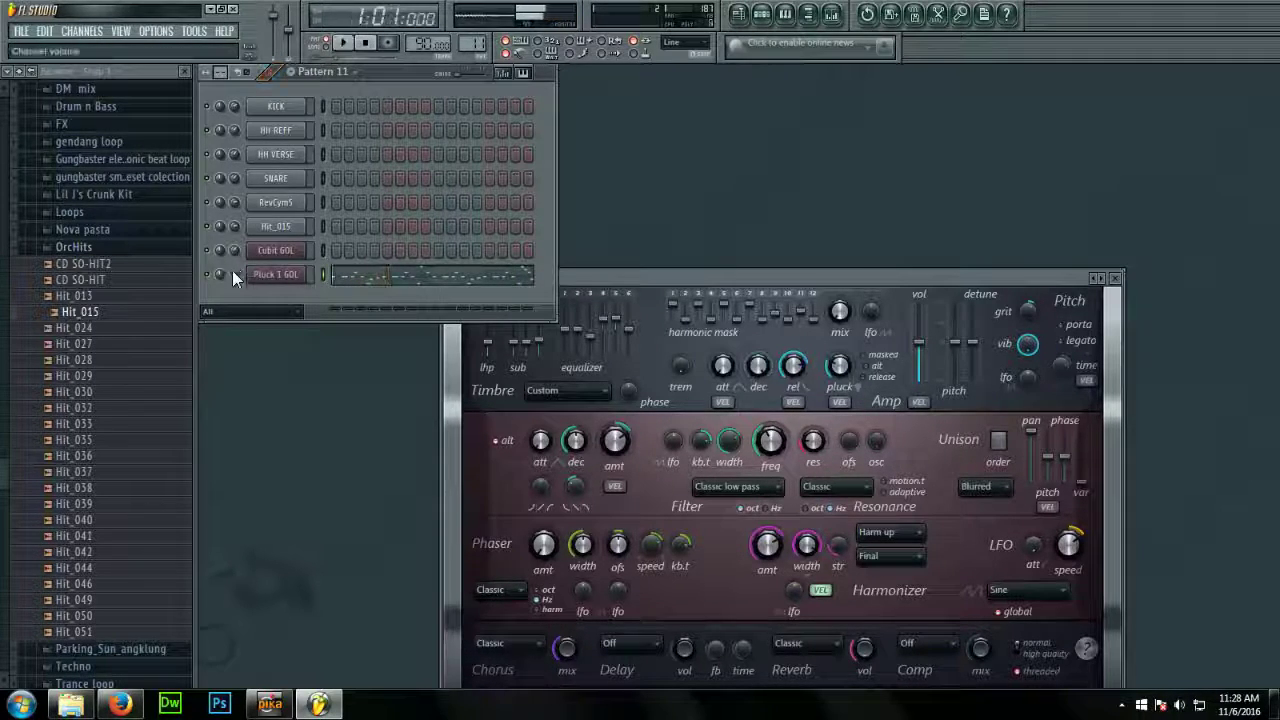
drag(234, 272, 234, 278)
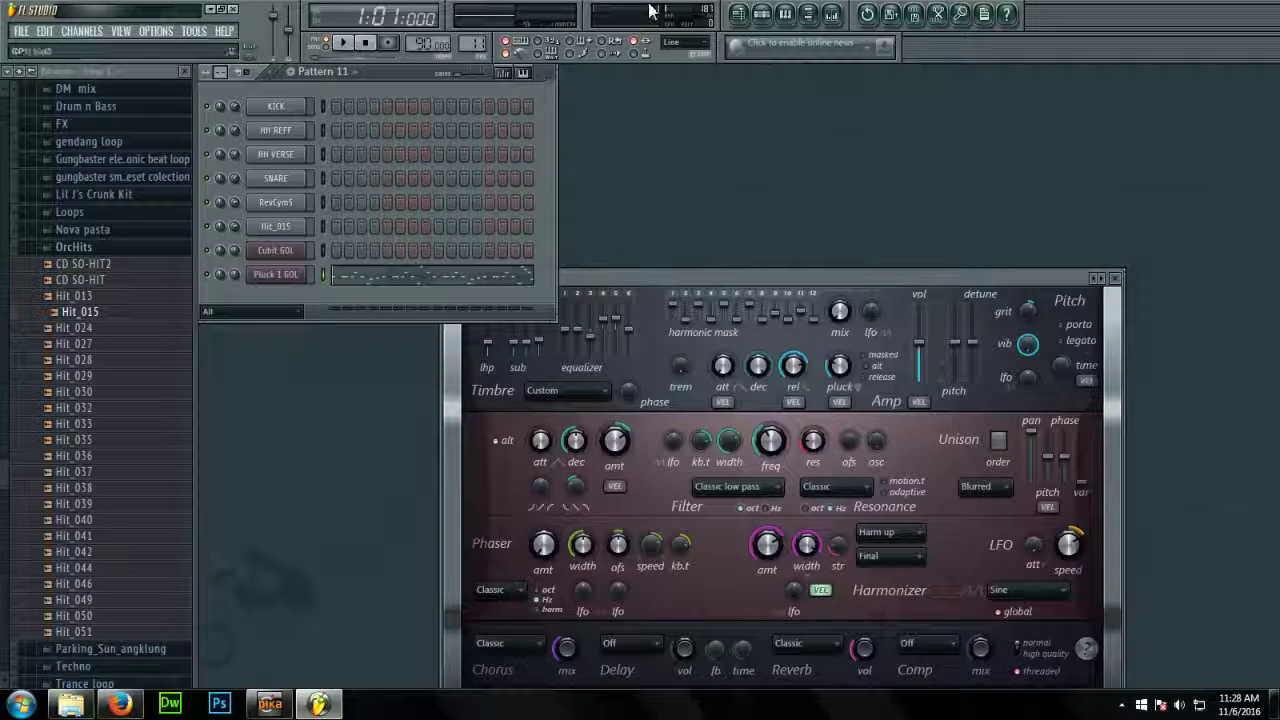
Open the playlist, restore it from full size to a smaller window, and close the Harmless plugin window
click(740, 13)
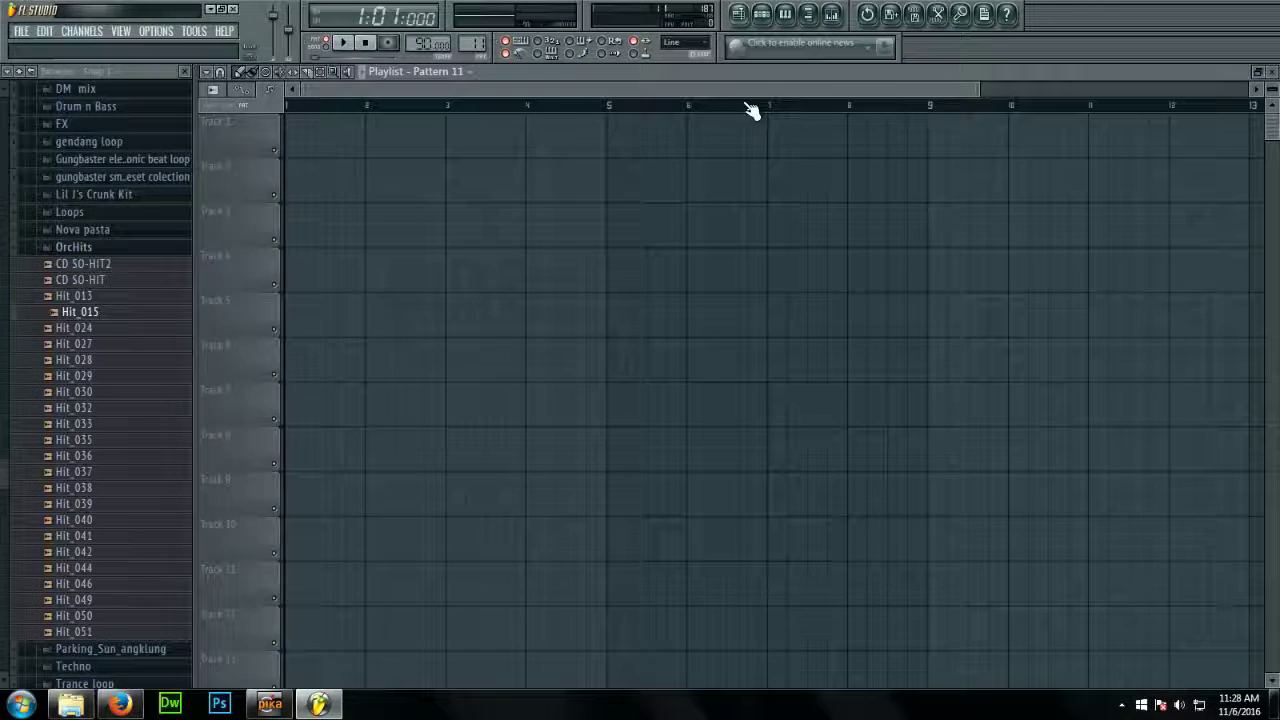
click(1255, 77)
click(562, 282)
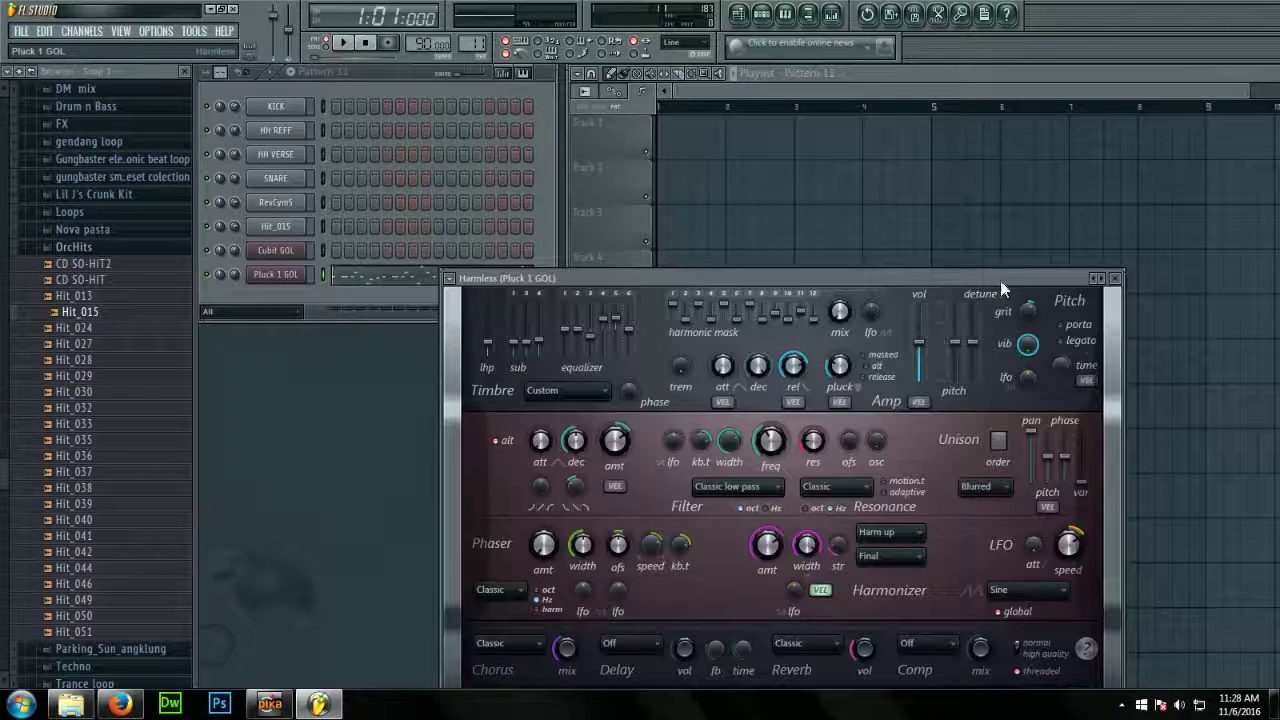
click(1119, 280)
Name playlist track 1 DRUM and track 2 HITS
right_click(586, 118)
click(601, 122)
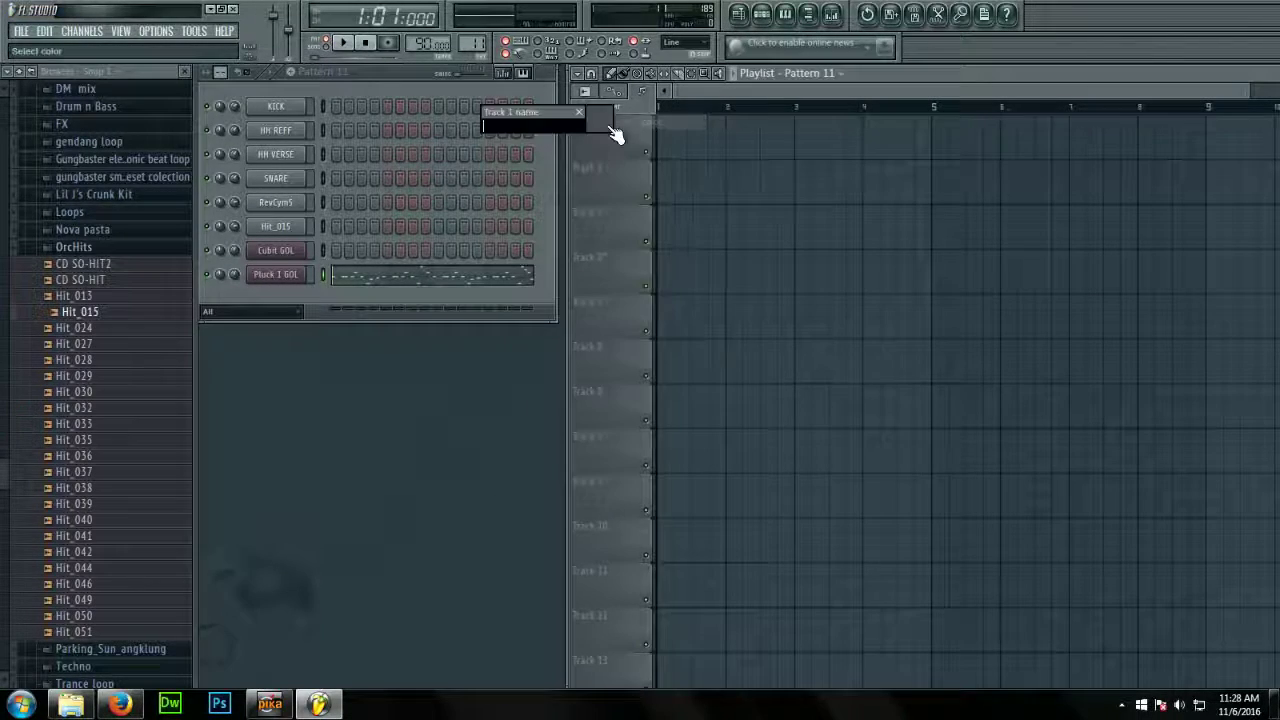
text(DHU)
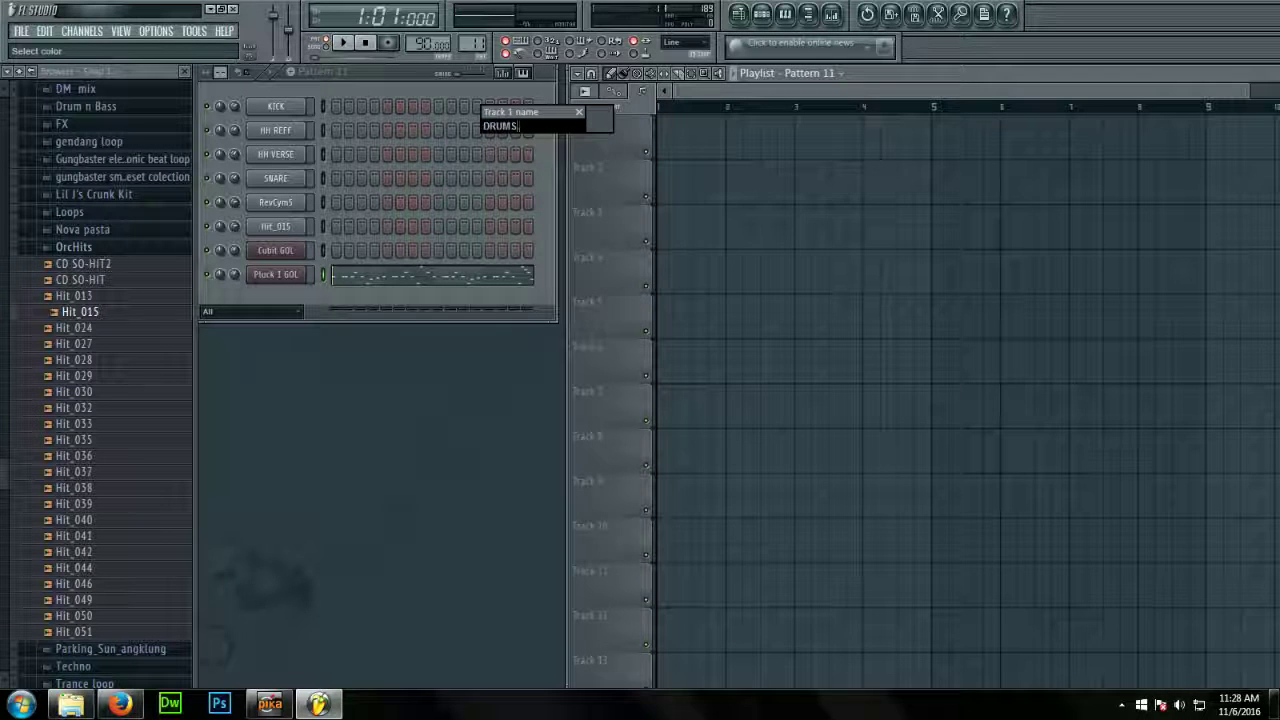
key(Return)
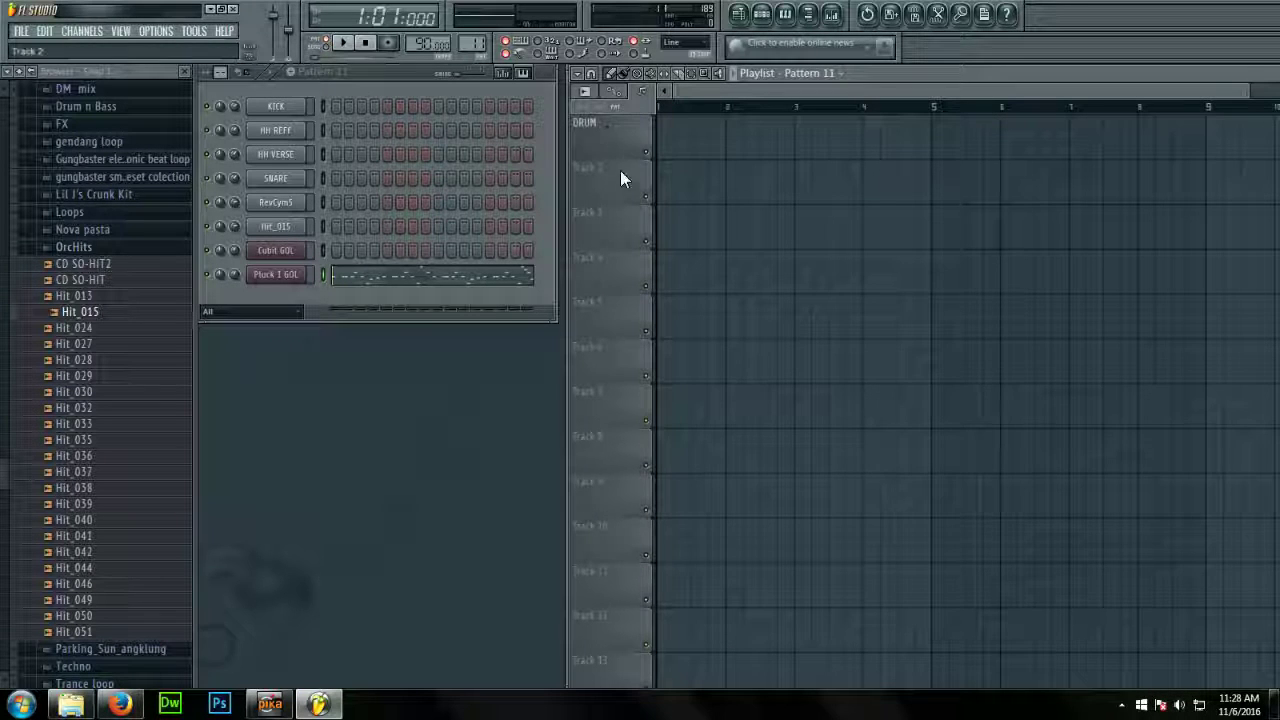
right_click(620, 170)
click(640, 168)
text(HITS)
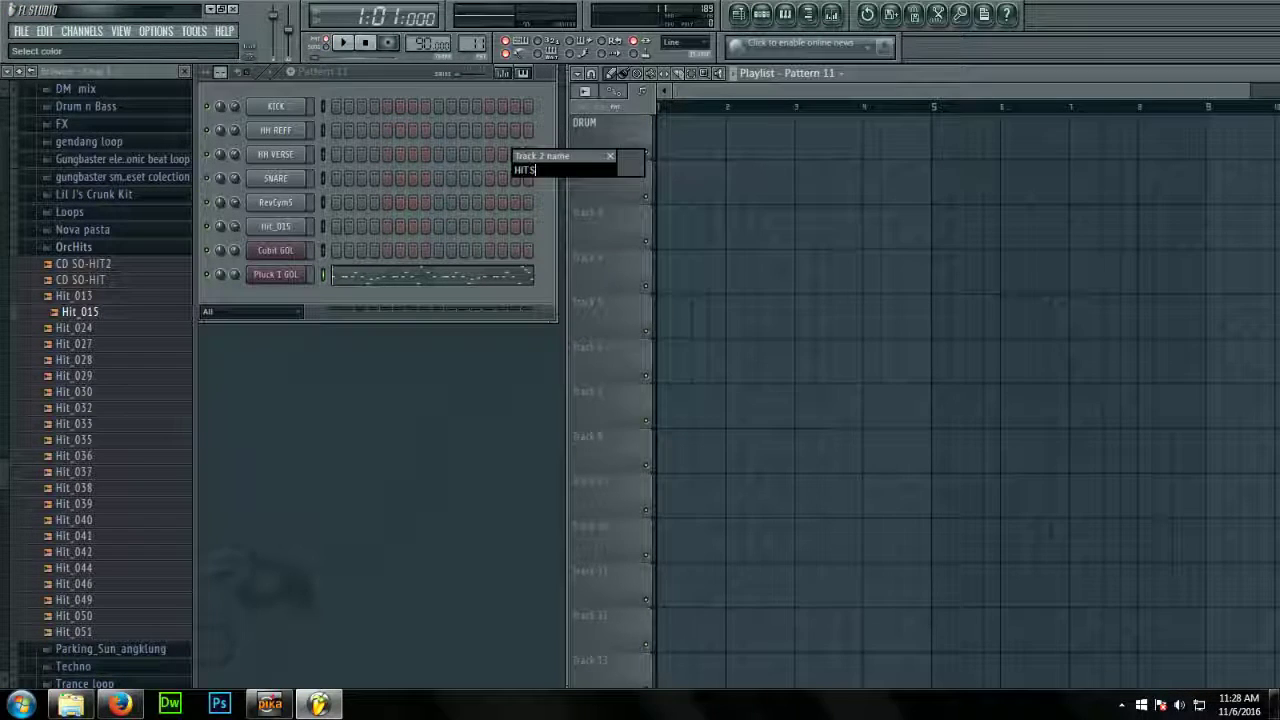
key(Return)
Name playlist track 3 CRASH and track 4 SOUND 1
right_click(605, 226)
click(640, 214)
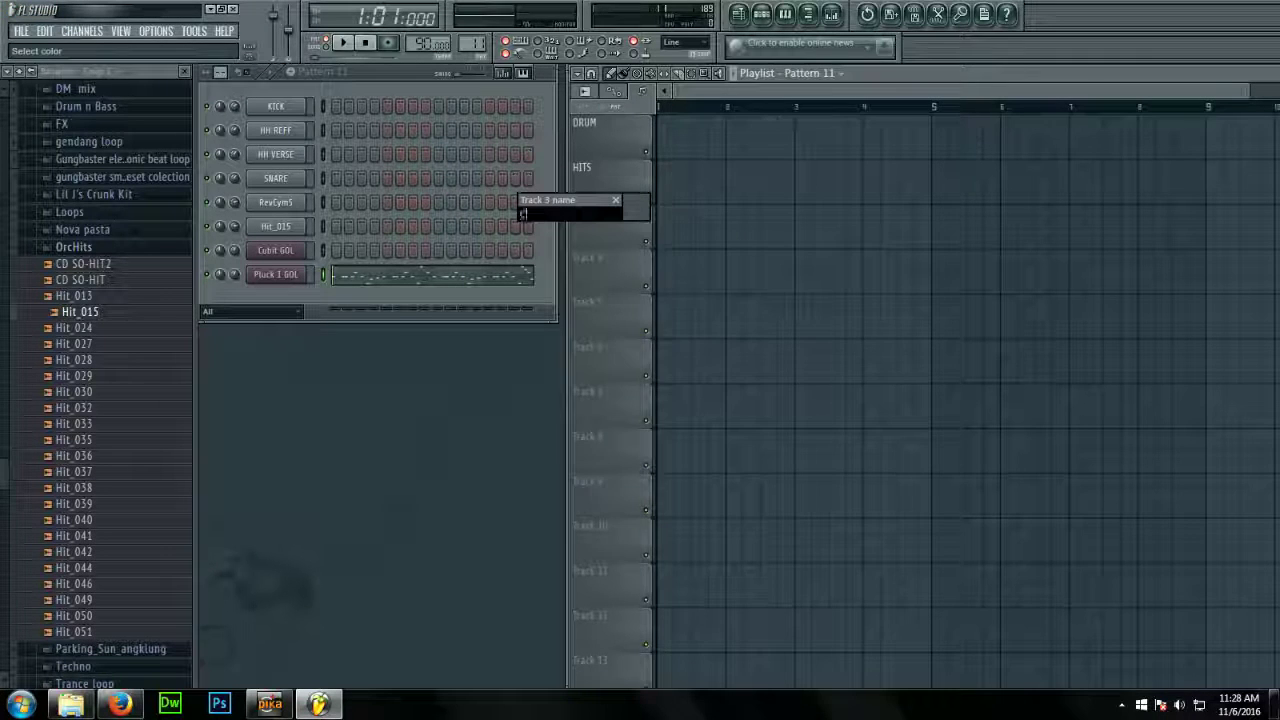
text(CRASH)
key(Return)
right_click(614, 252)
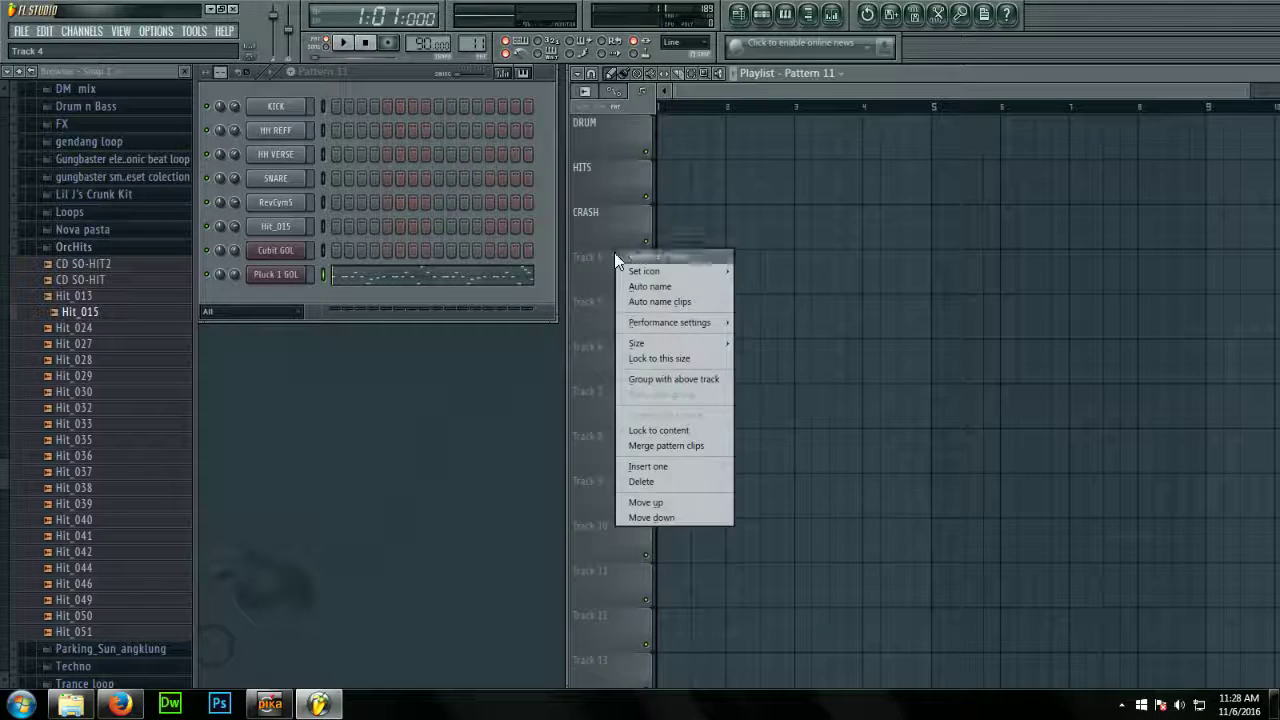
click(635, 265)
text(SOUND 1)
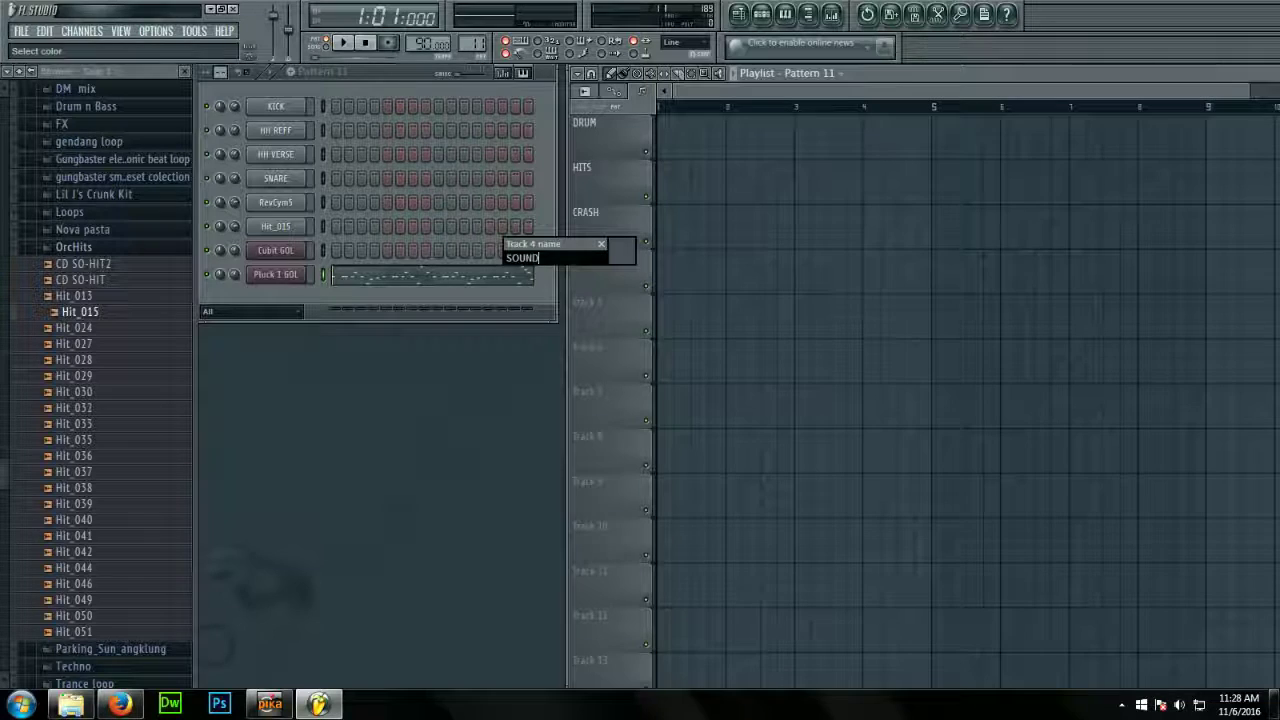
key(Return)
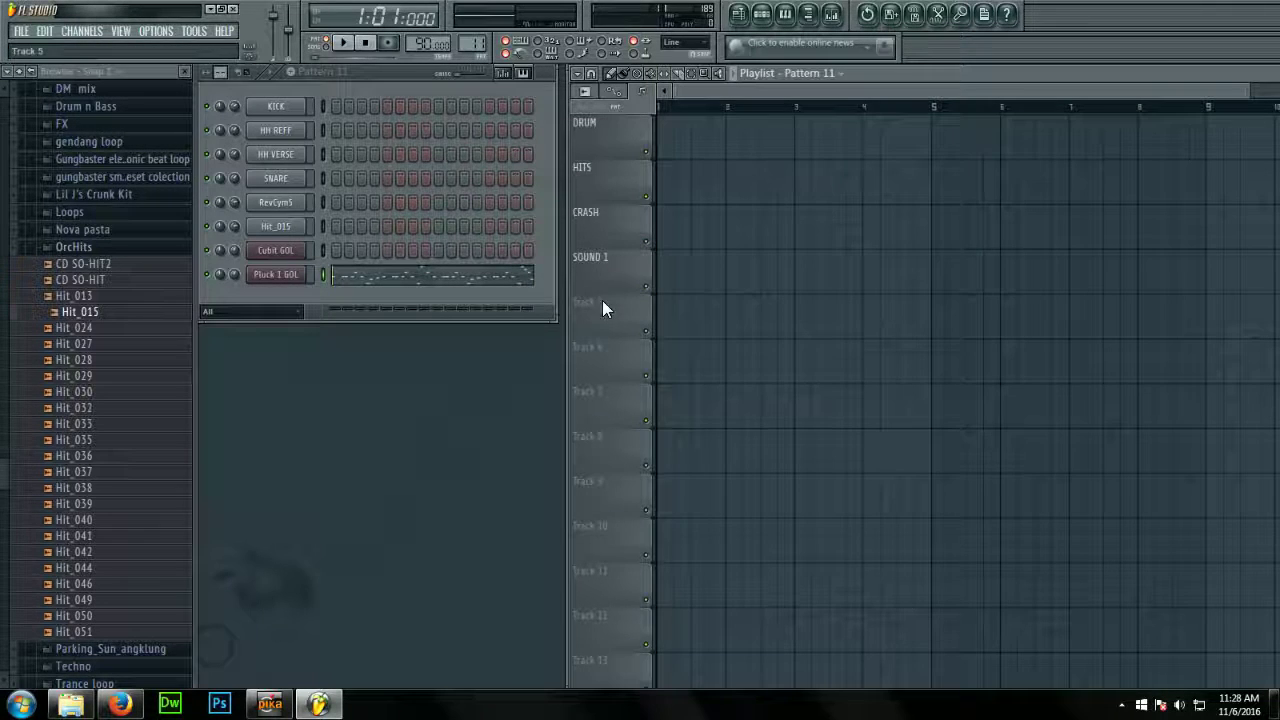
Name playlist track 5 SOUND 2
right_click(603, 300)
click(620, 308)
text(SOUND)
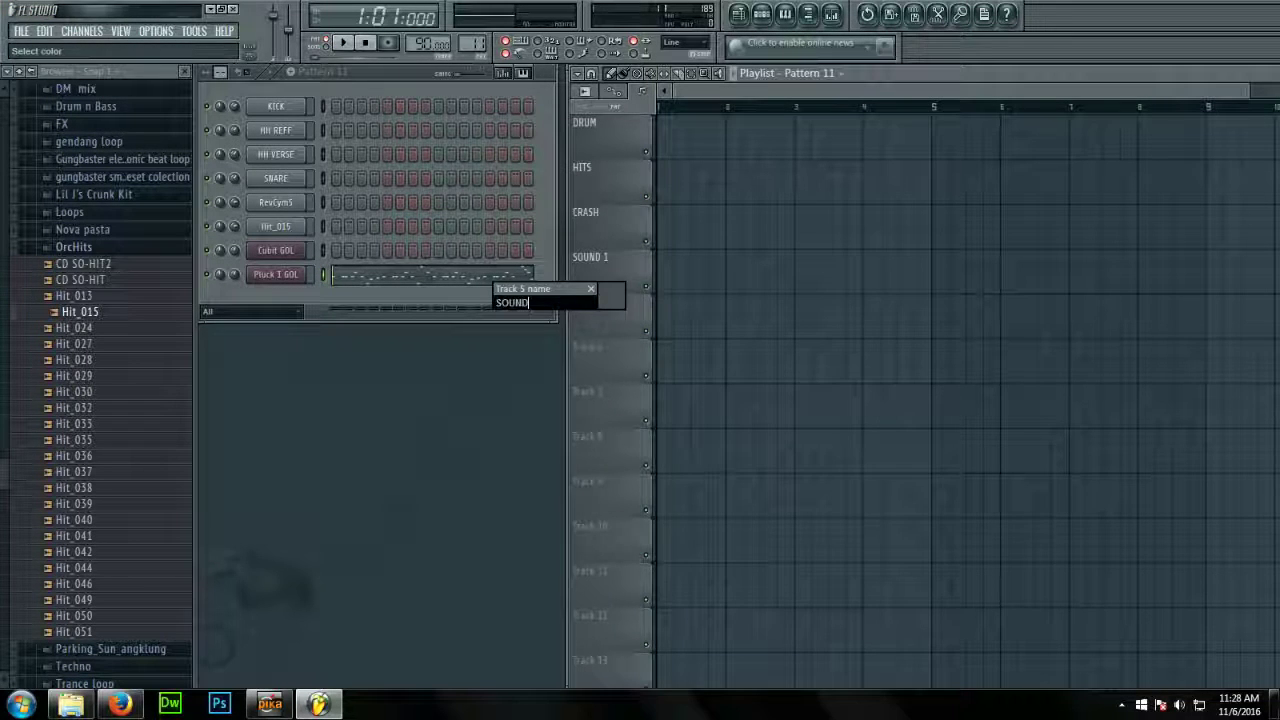
text( 2)
key(Return)
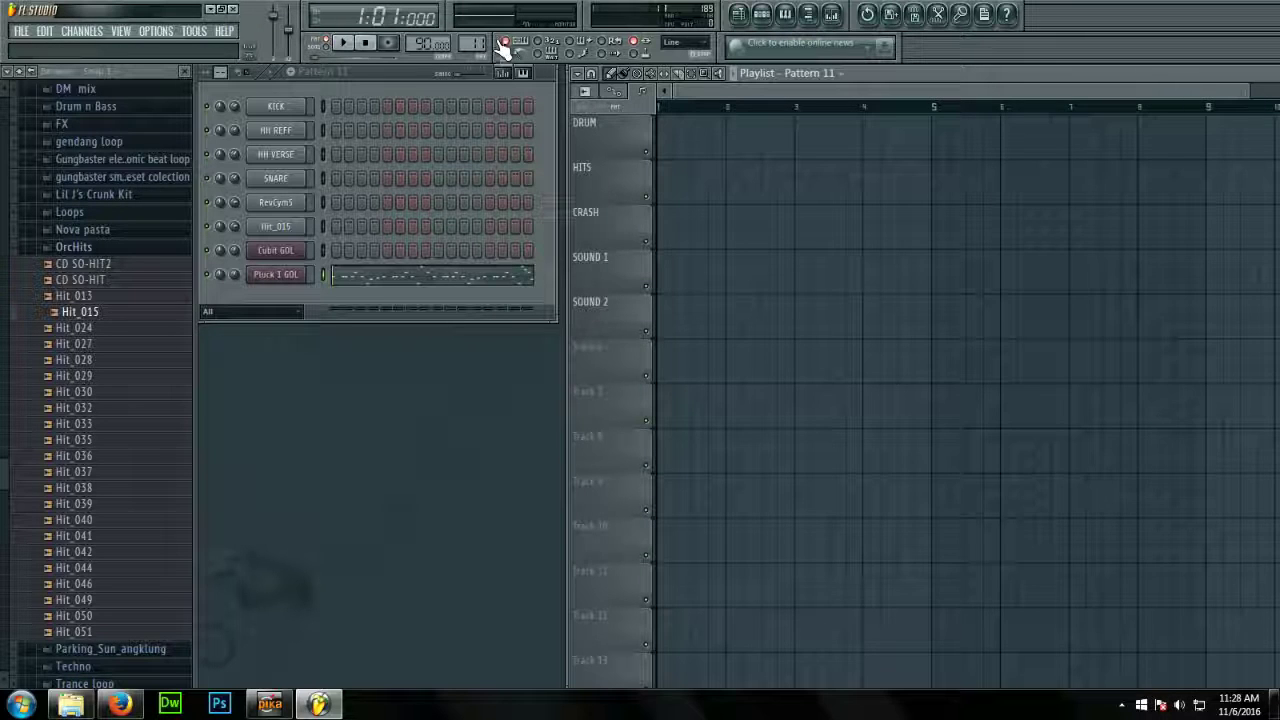
Rename Pattern 11, which holds the Pluck 1 GOL melody, as SOUND 2
scroll(476, 44, down, 1)
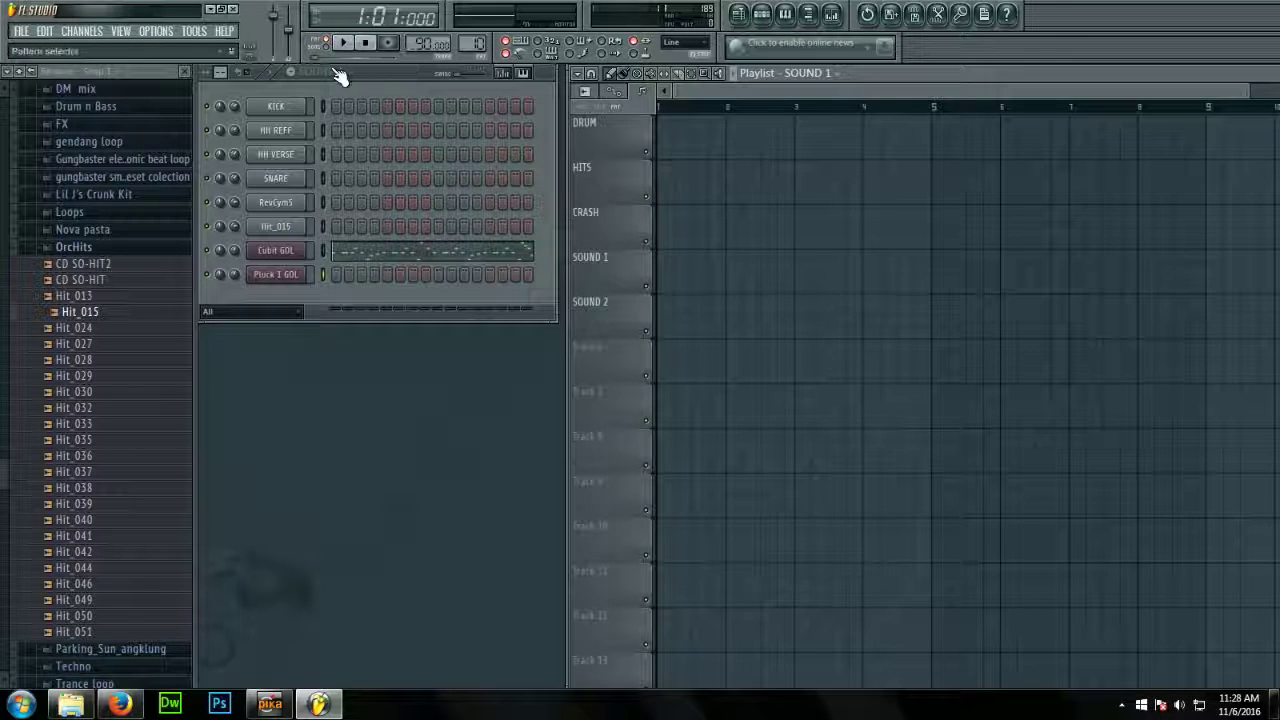
scroll(475, 42, down, 2)
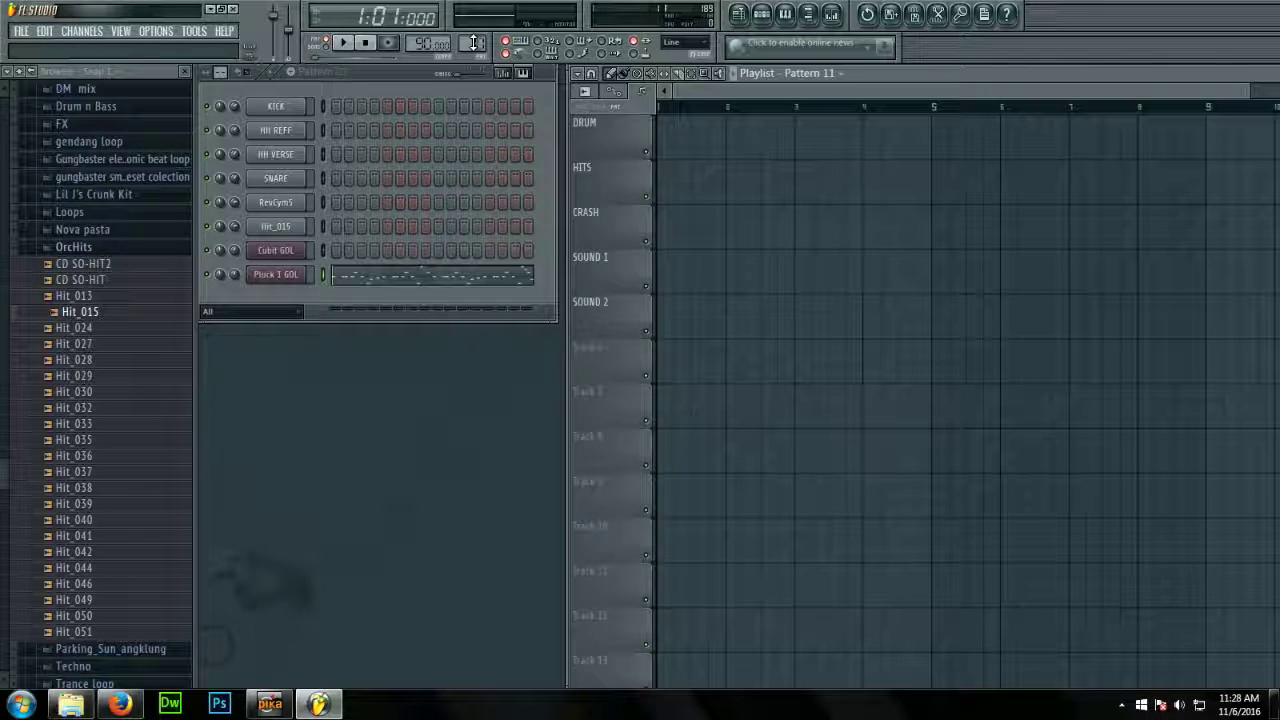
click(340, 76)
click(468, 128)
text(S)
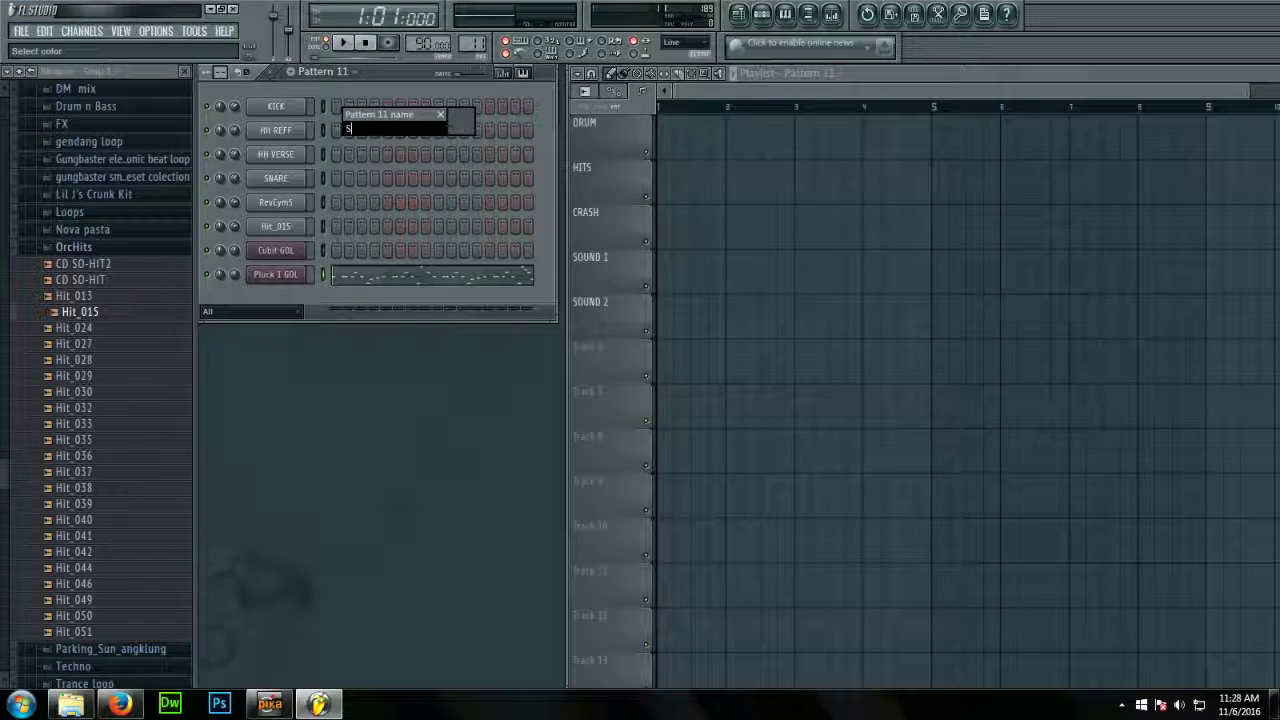
text(OUND 2)
key(Return)
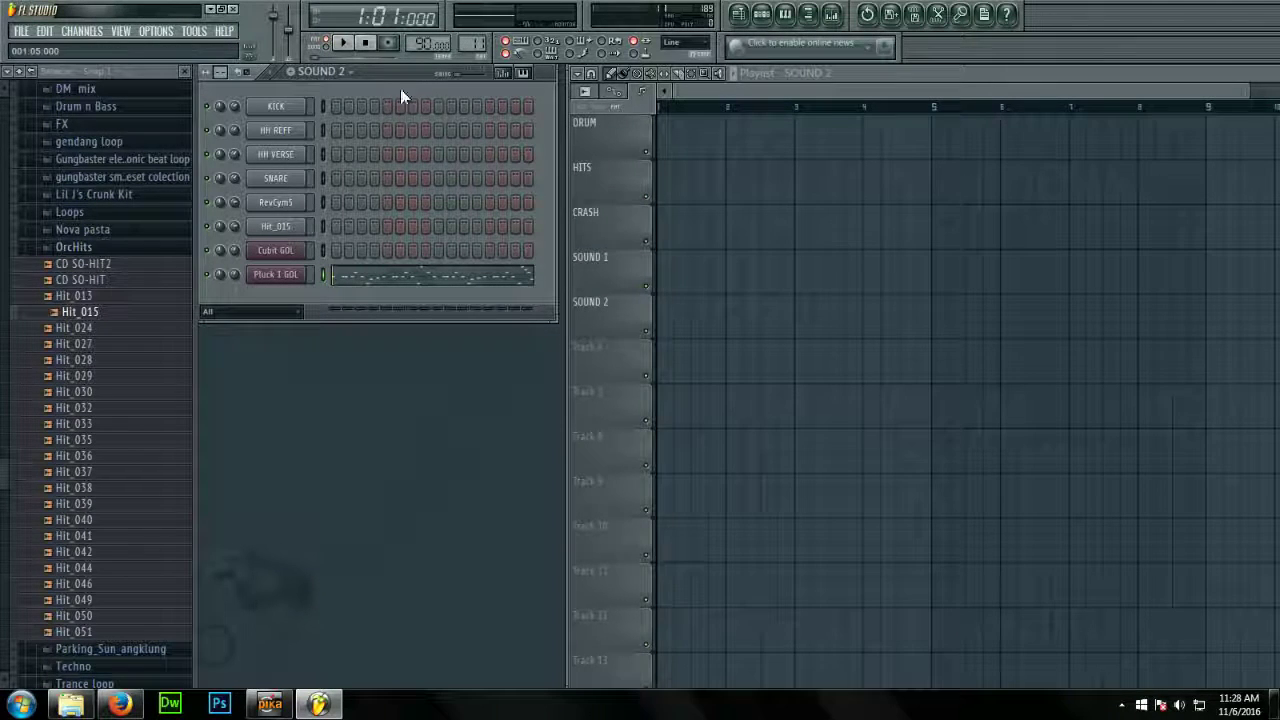
Go to the first empty pattern and name it SOUND VERSE
click(322, 72)
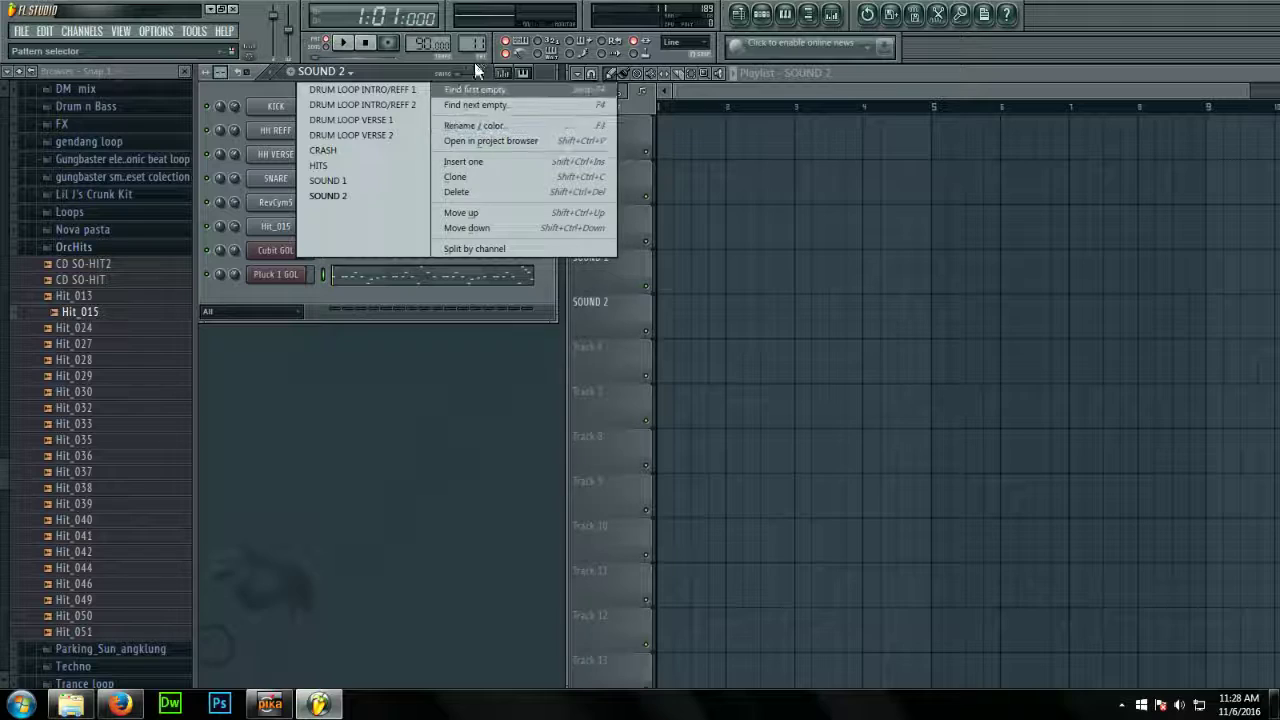
click(476, 89)
click(324, 74)
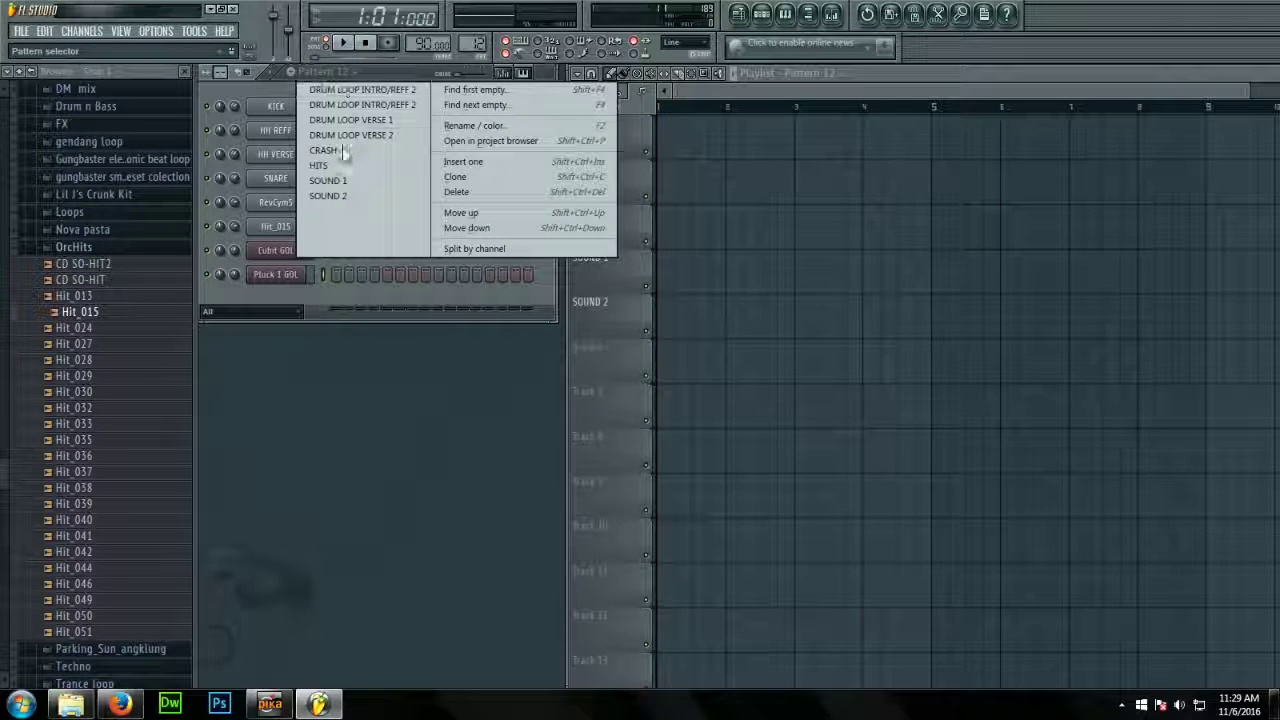
click(470, 130)
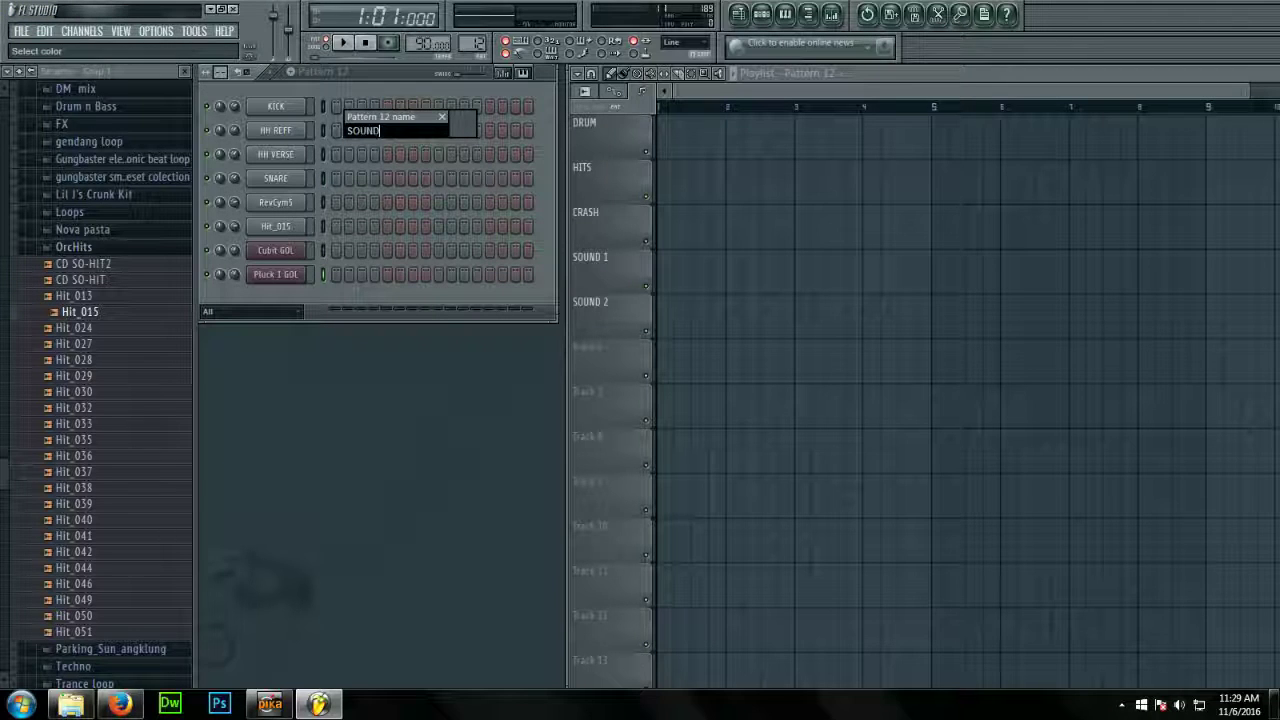
text(SOUND VERSE)
key(Return)
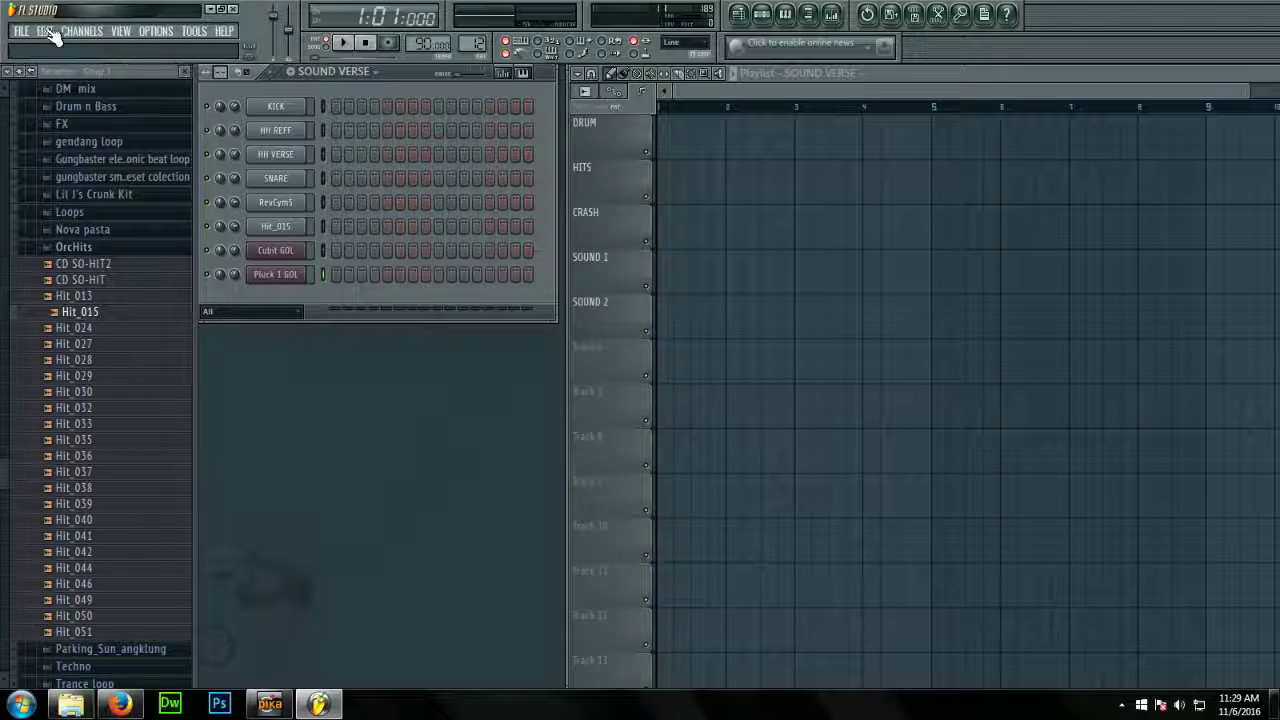
Copy the Cubit GOL notes from the SOUND 1 pattern into the SOUND VERSE pattern
scroll(483, 41, down, 1)
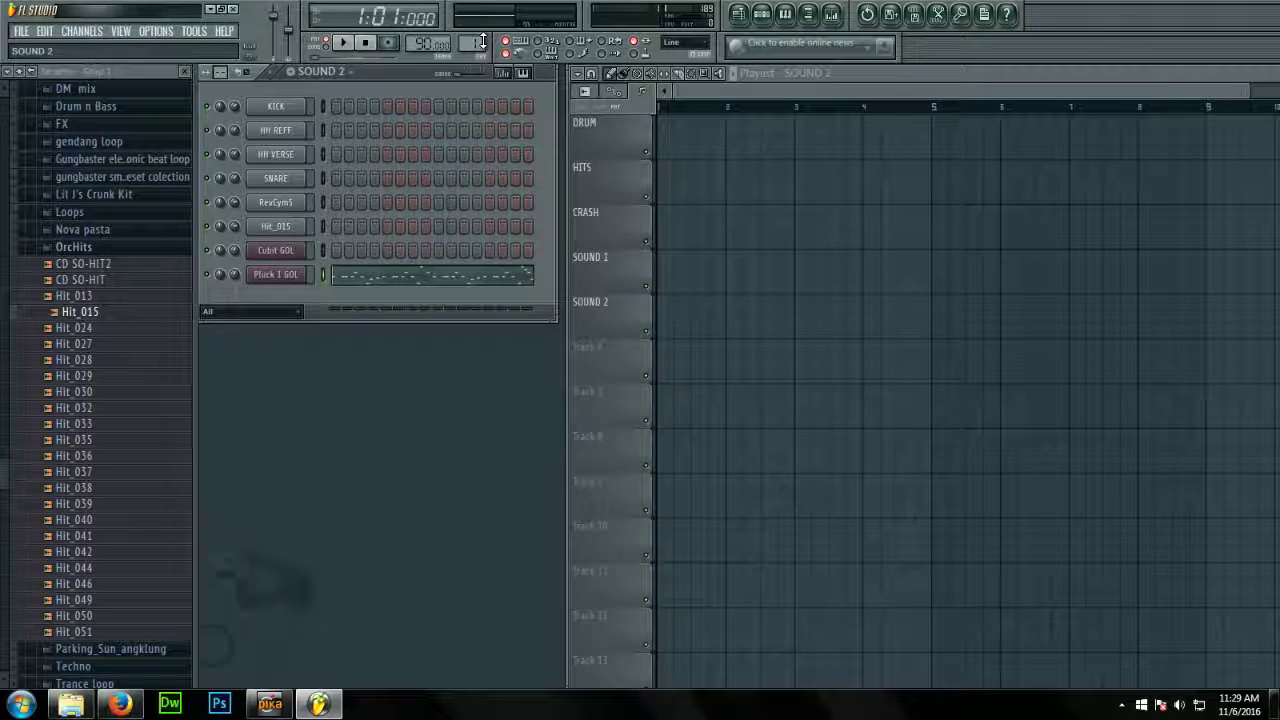
scroll(483, 42, down, 1)
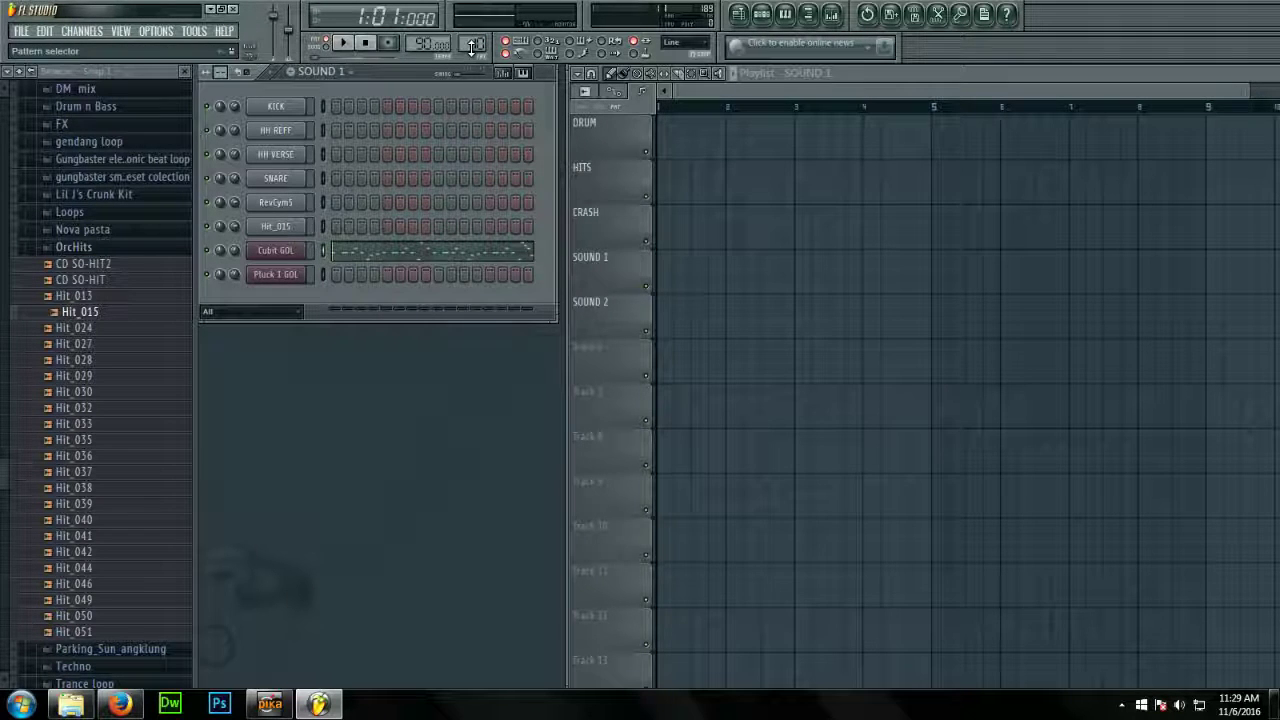
scroll(471, 46, down, 1)
key(ctrl+v)
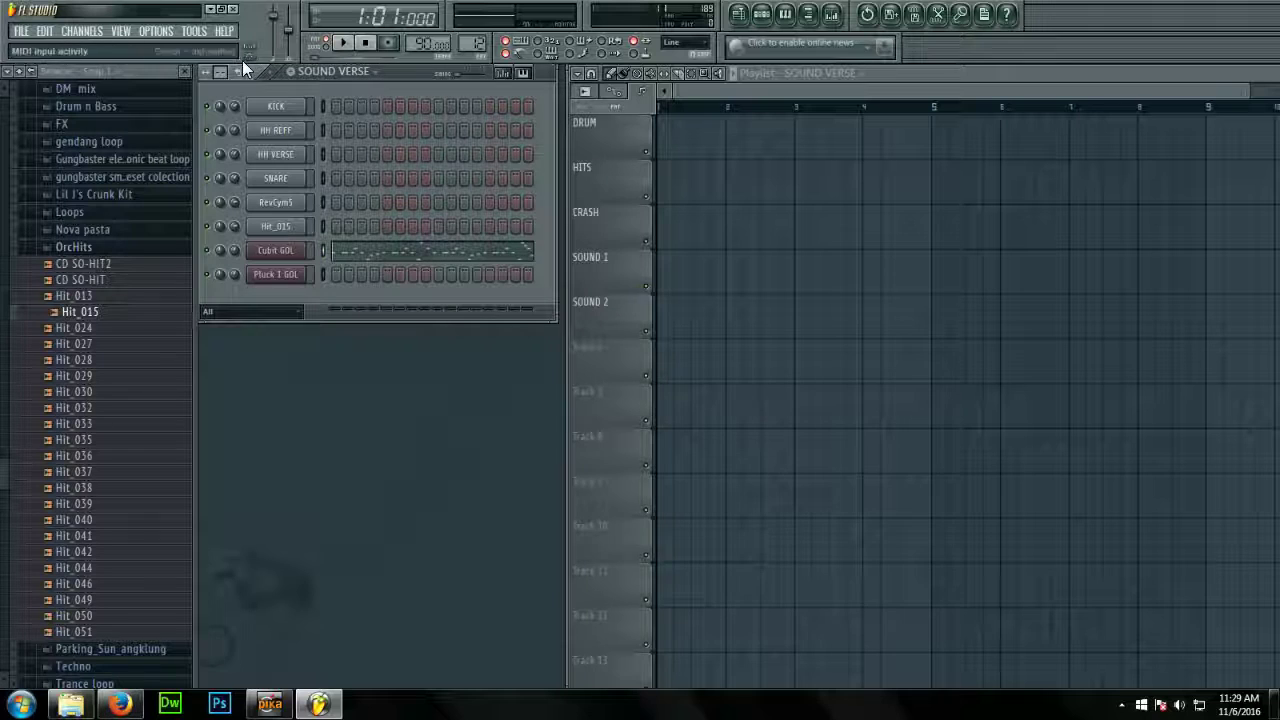
Open the Cubit GOL notes in the piano roll and delete the E5, G5 and G#5 notes at the end of bar 1
click(394, 251)
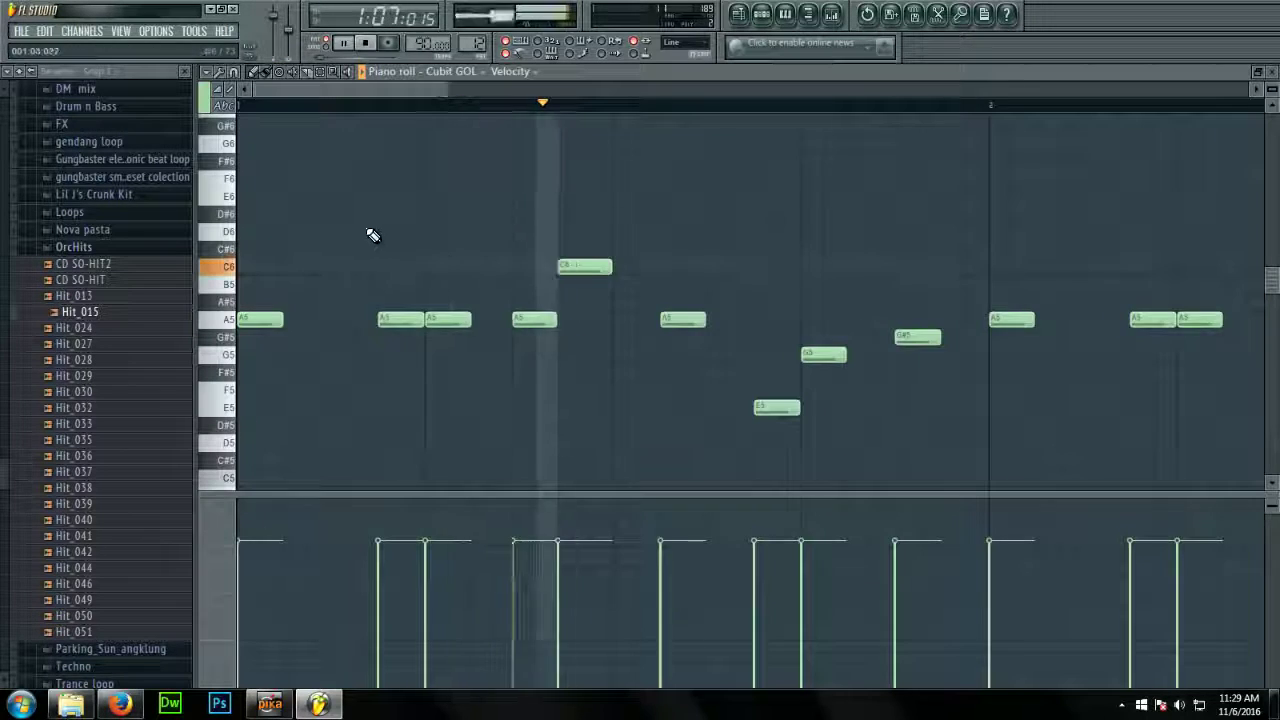
scroll(457, 297, down, 2)
right_click(465, 404)
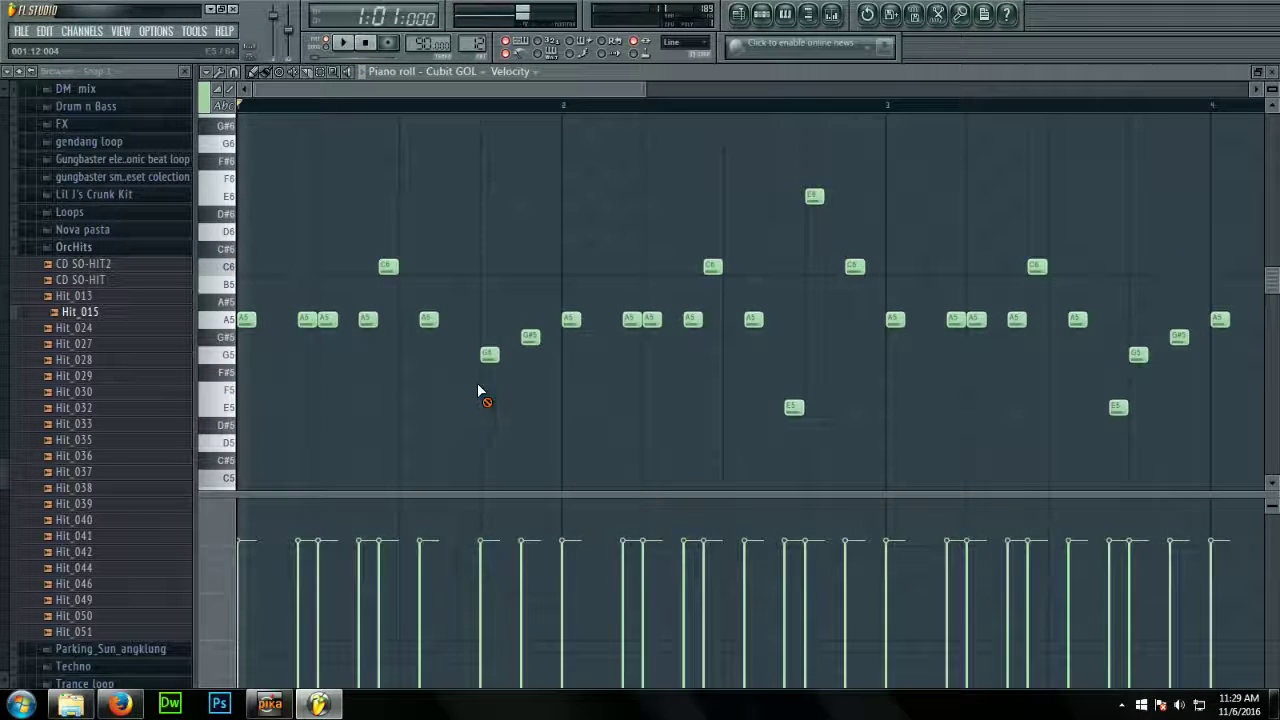
click(567, 318)
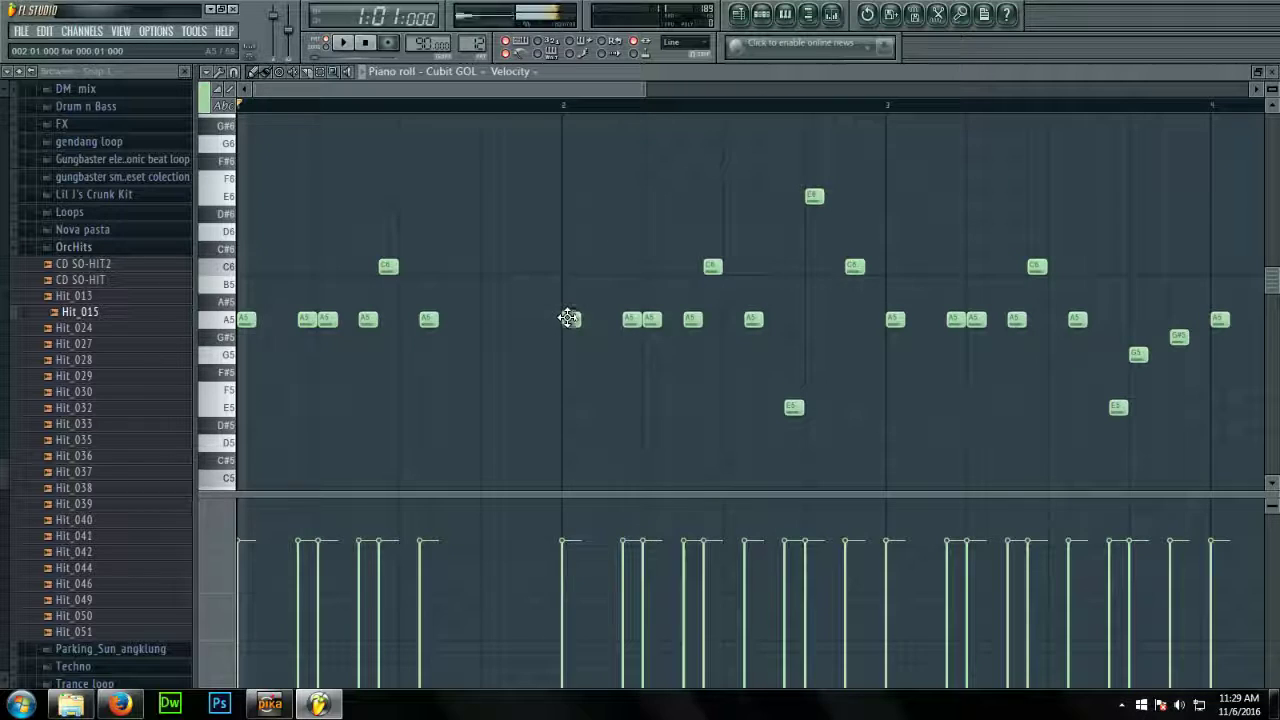
Play back the SOUND VERSE melody from bar 2 and audition its A5 note on step 10
click(565, 110)
key(space)
key(space)
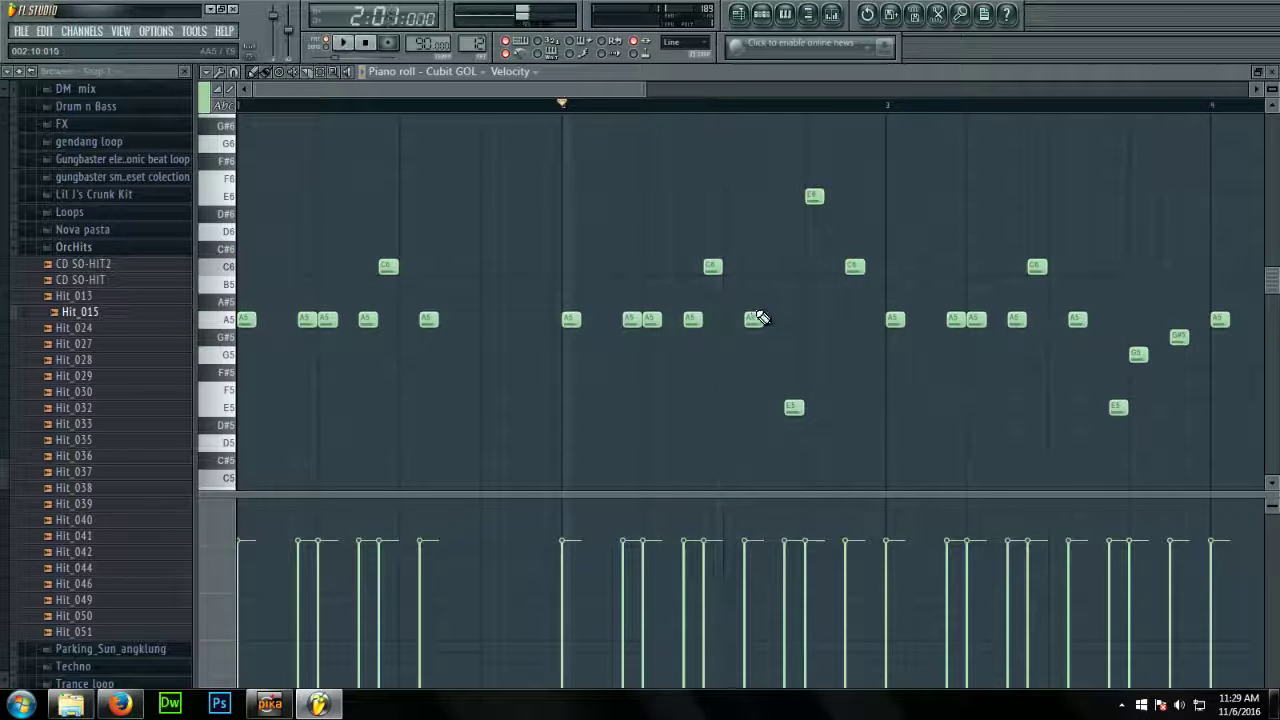
drag(760, 318, 751, 323)
key(space)
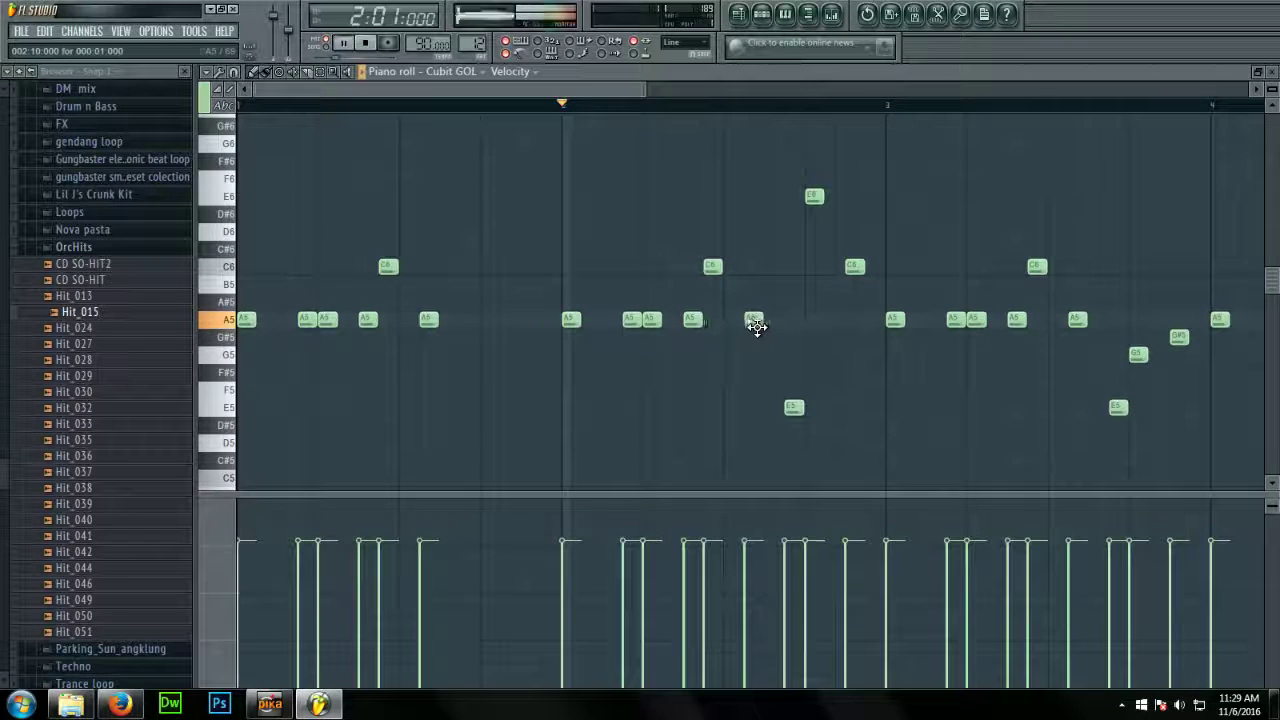
Delete the E5, E6 and C6 notes at the end of bar 2 and the A5 note that opens bar 3
key(space)
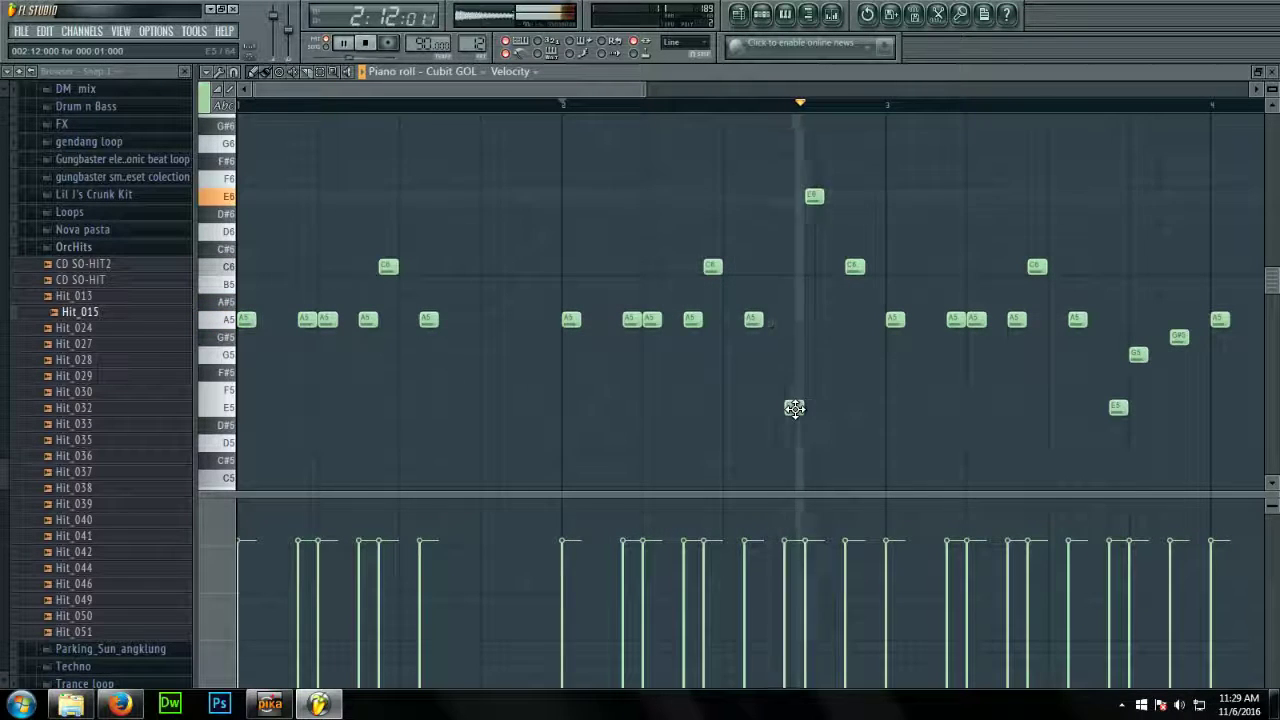
right_click(795, 406)
key(space)
right_click(823, 198)
key(space)
scroll(593, 263, down, 3)
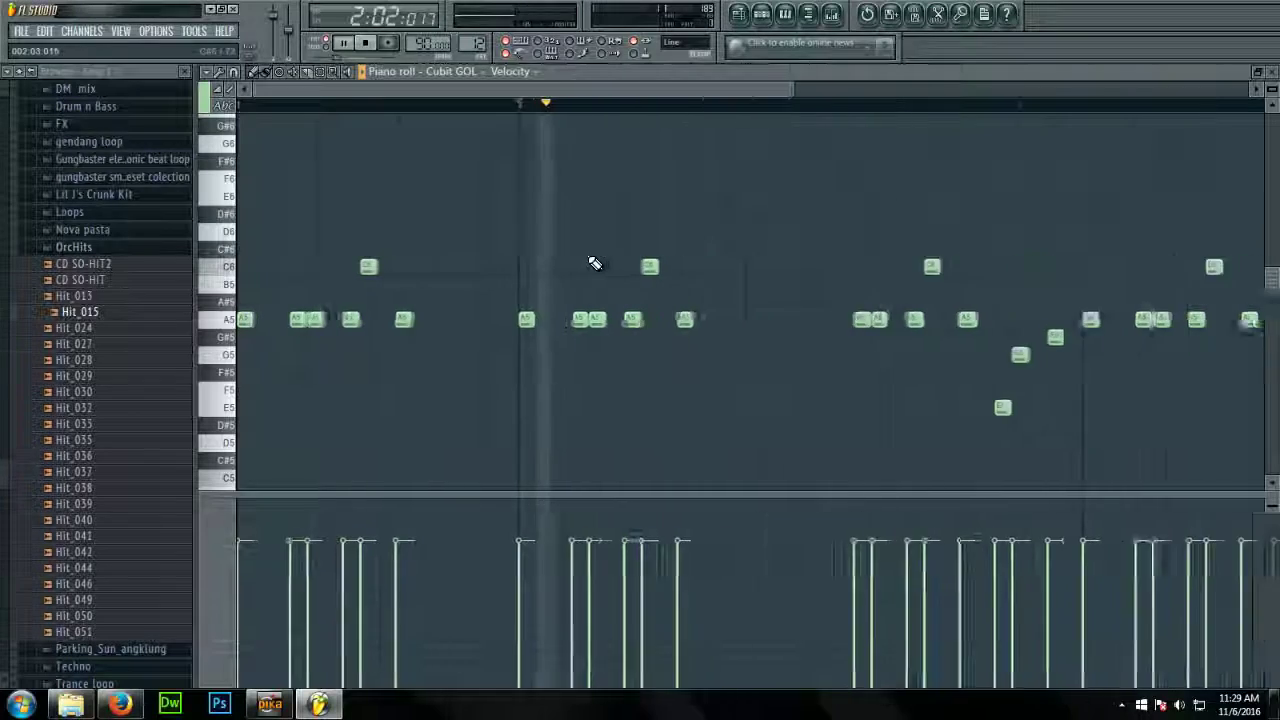
Play back the Cubit GOL melody from the start of bar 1
key(space)
click(243, 107)
key(space)
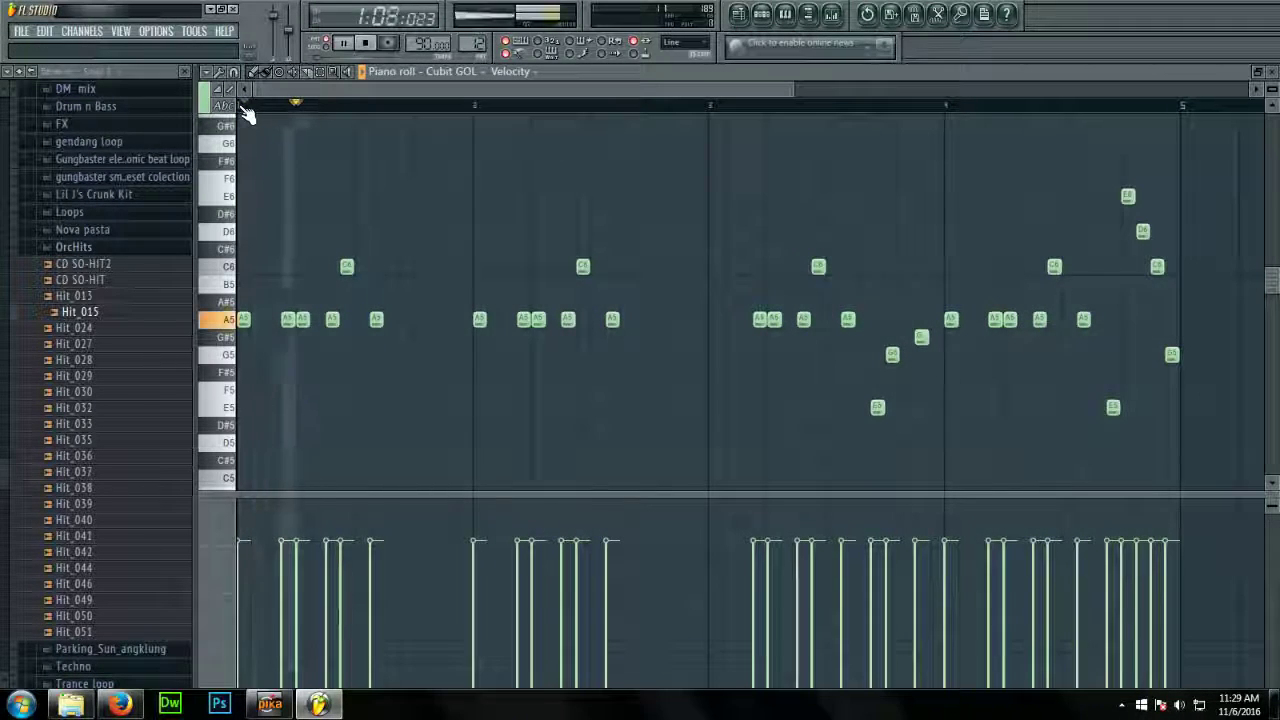
scroll(715, 195, up, 2)
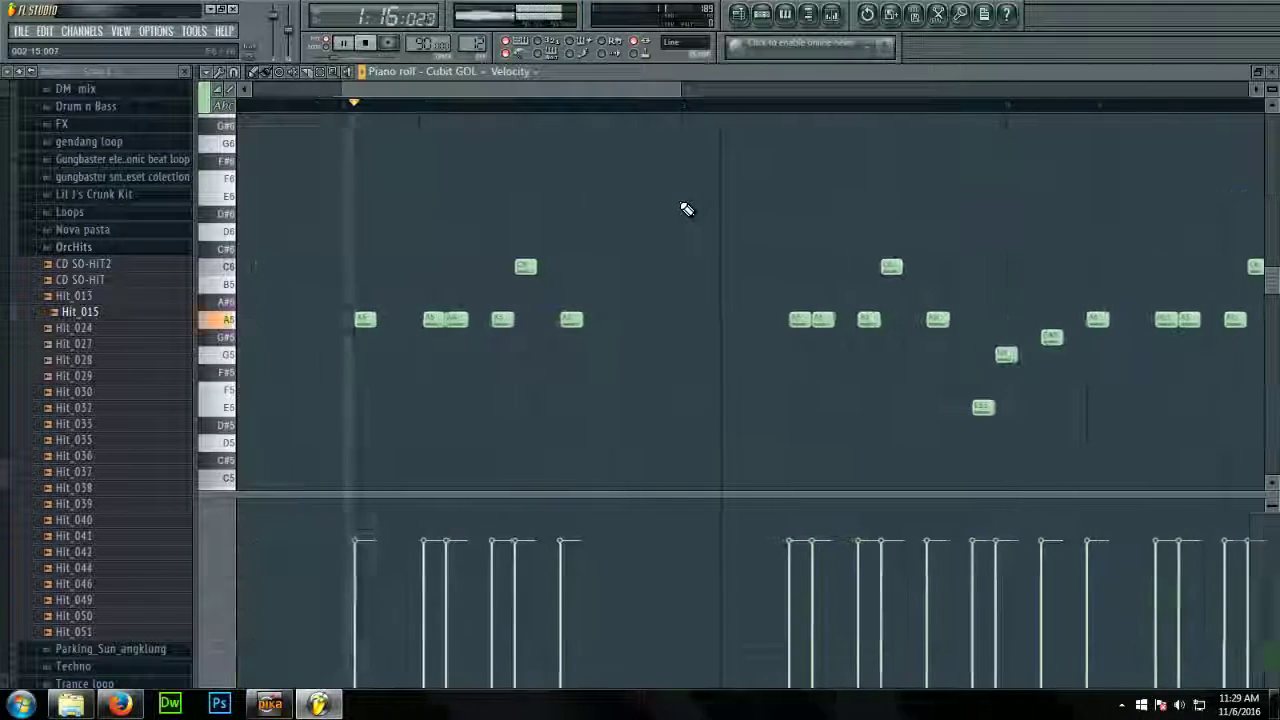
Replace the C6 note on step 8 of bar 2 with E6 and play back from bar 2
key(space)
click(514, 217)
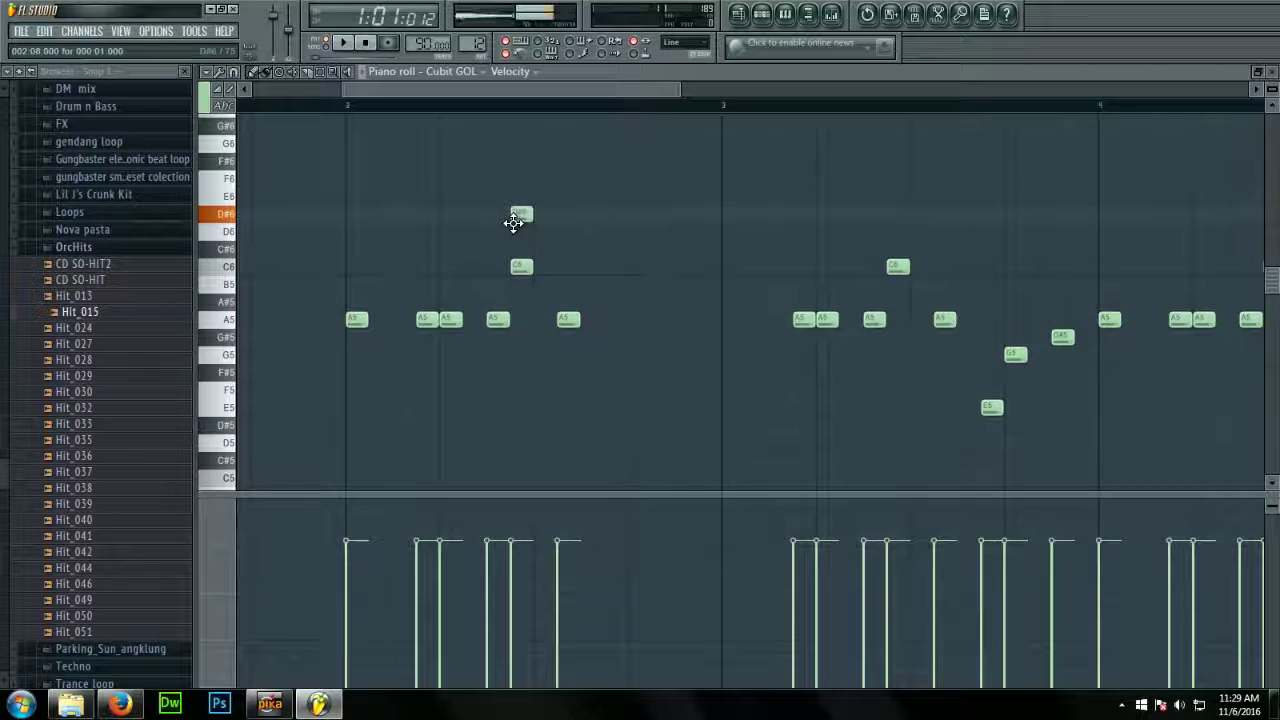
drag(513, 207, 514, 190)
click(346, 106)
key(space)
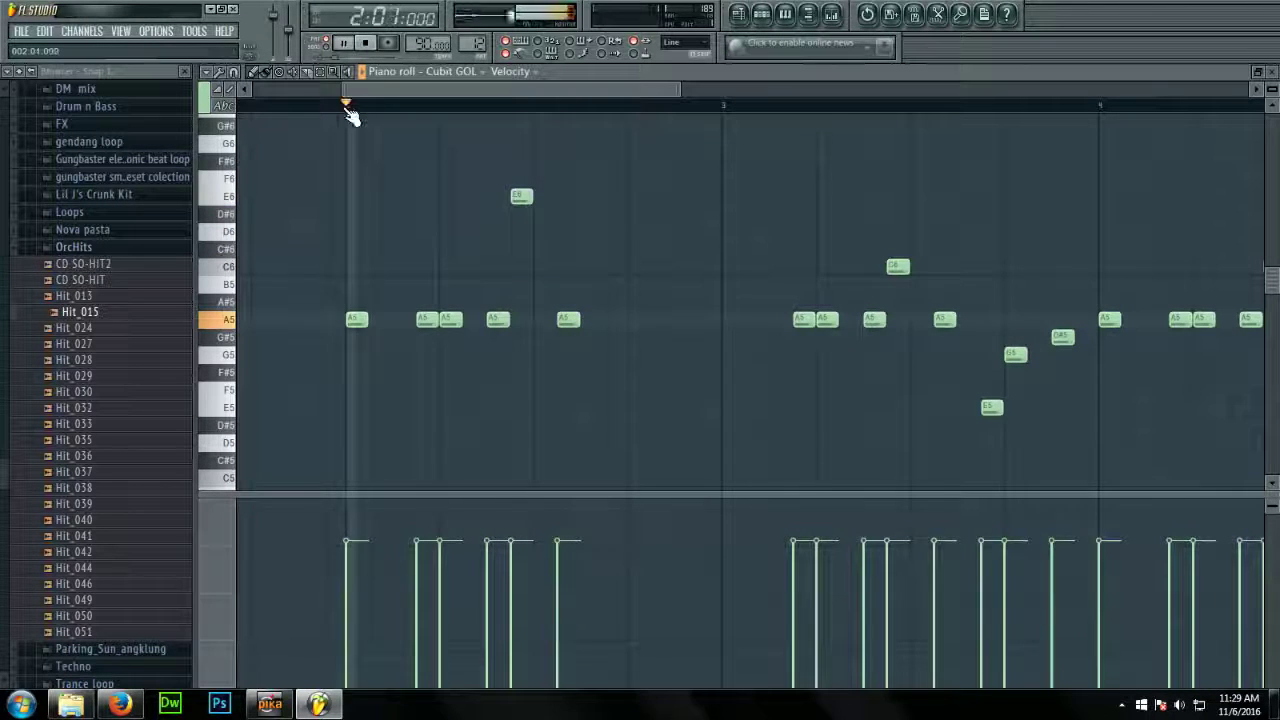
key(space)
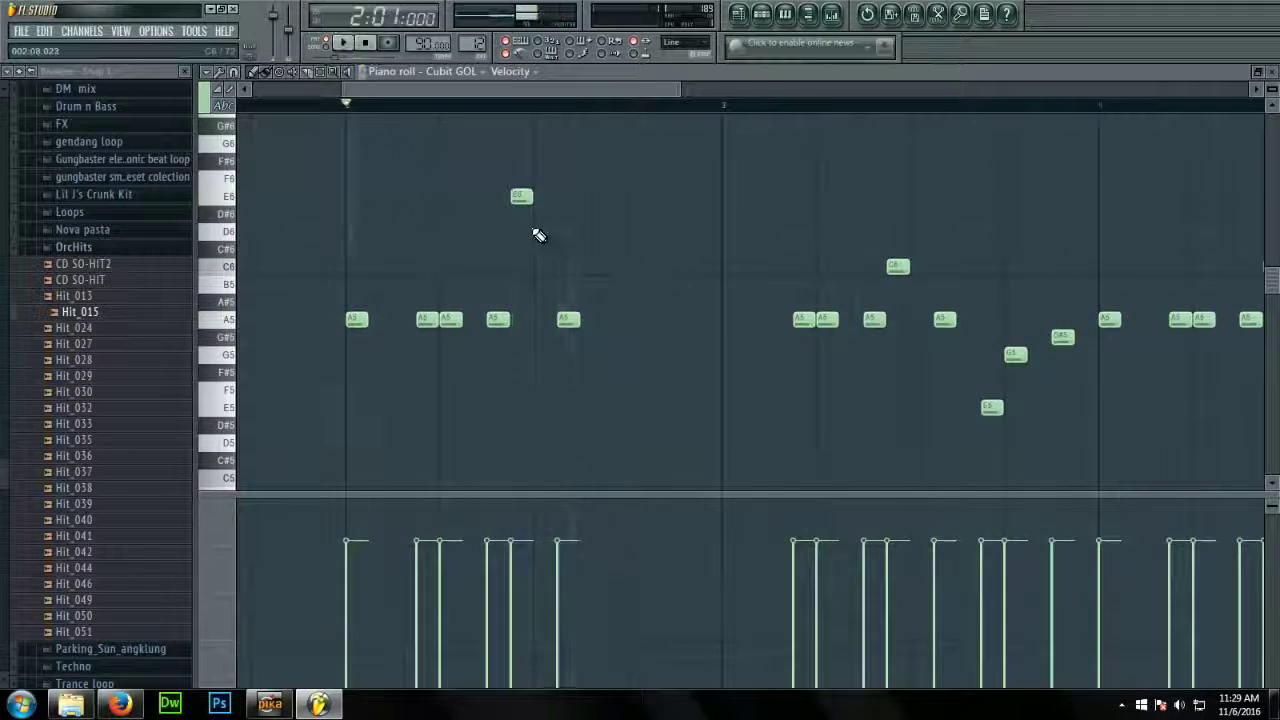
Replace all the notes in bars 3 and 4 with a copy of the notes from bars 1 and 2
scroll(534, 234, down, 3)
drag(636, 173, 1085, 487)
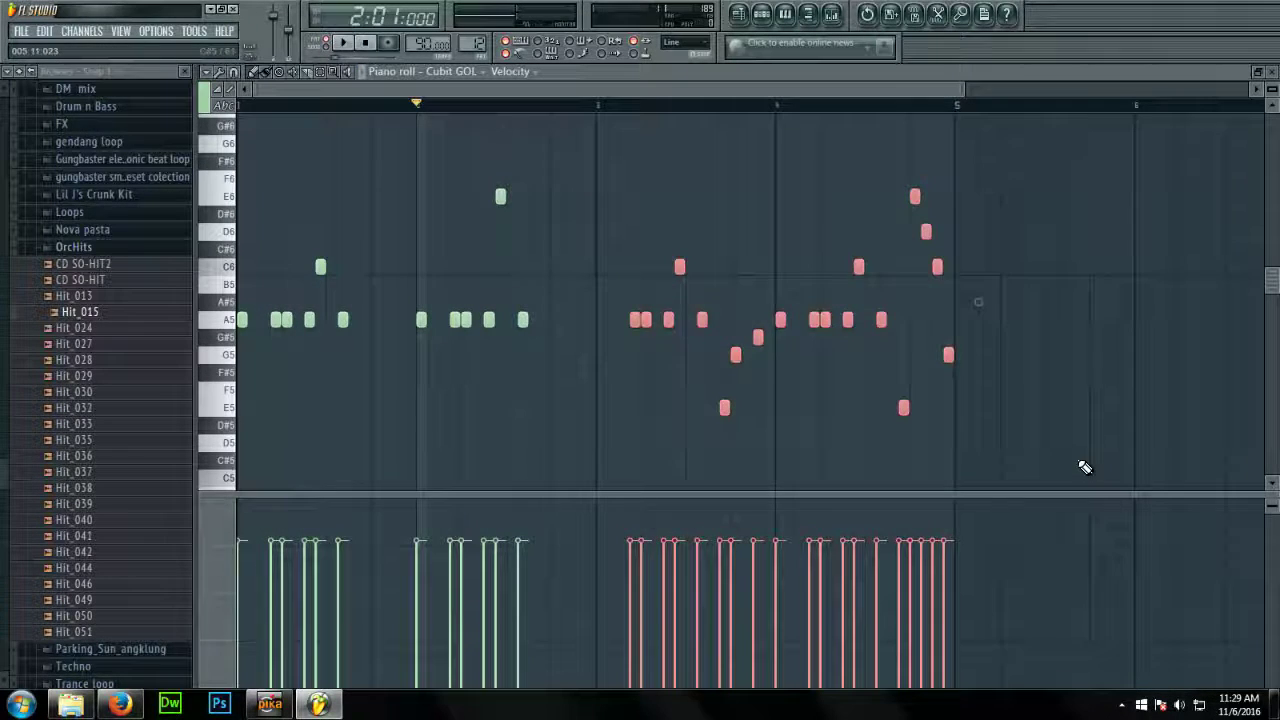
key(Delete)
drag(597, 137, 30, 446)
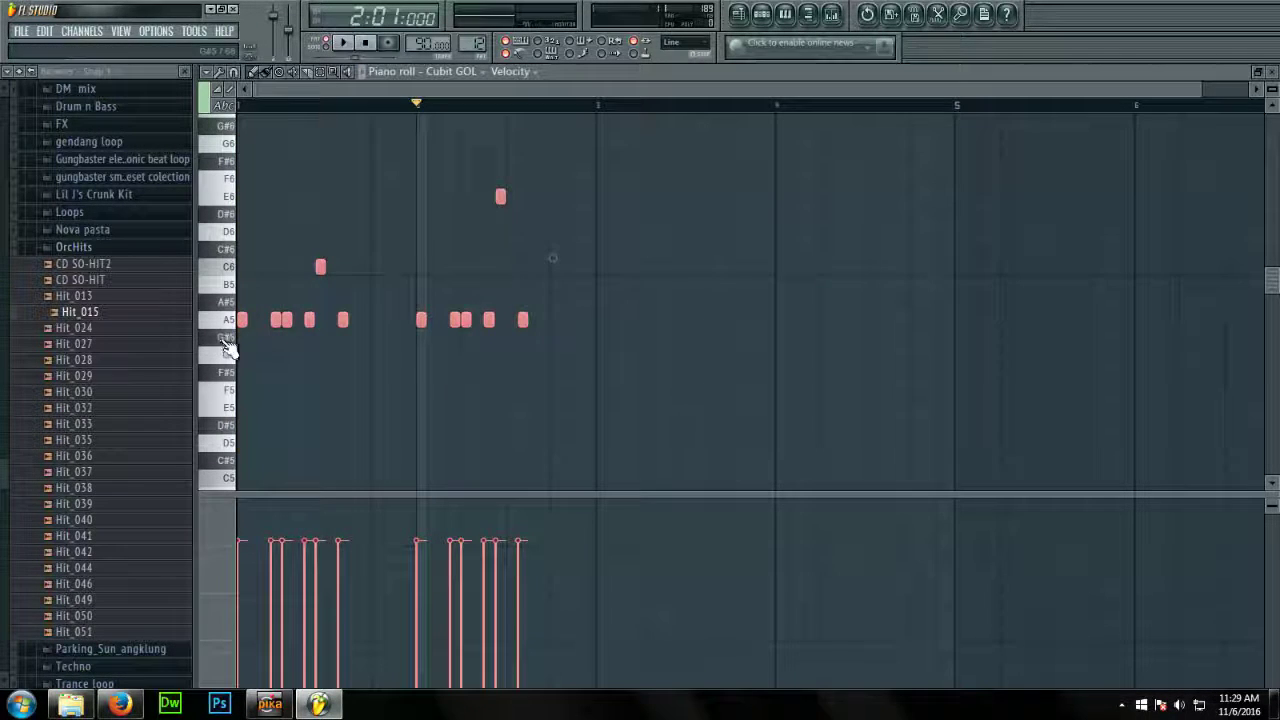
drag(244, 320, 602, 322)
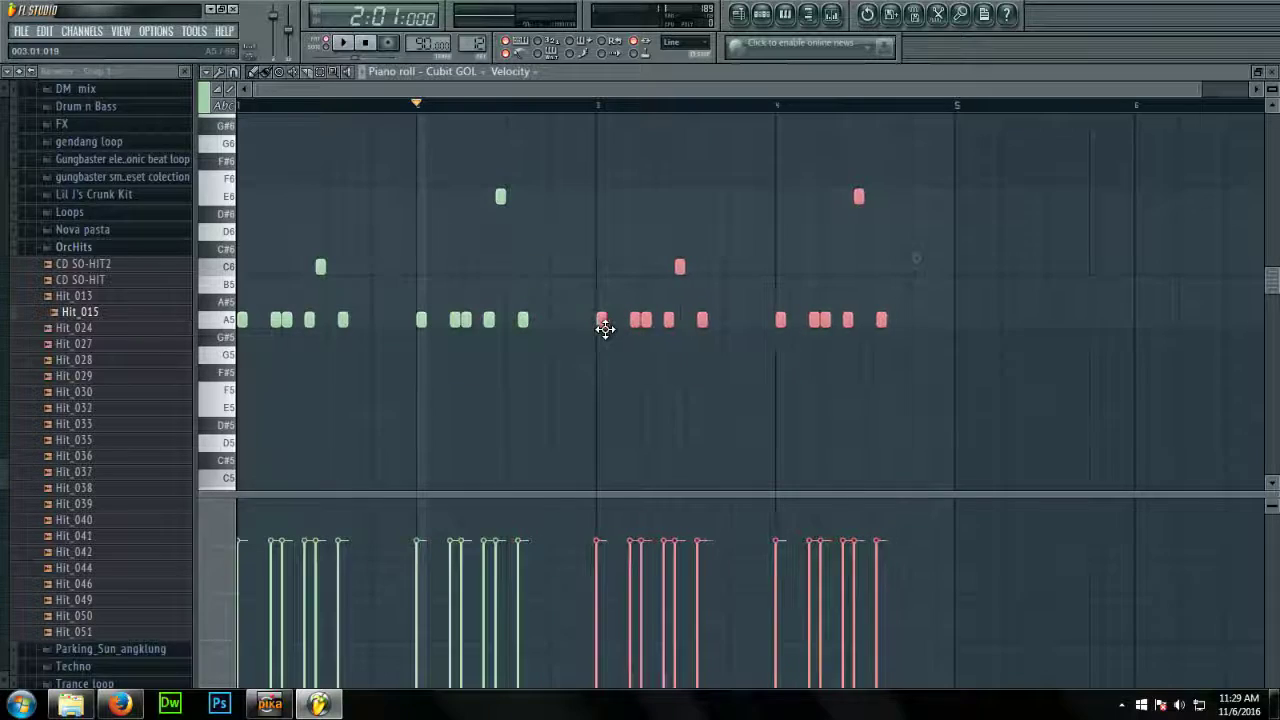
Play back the copied notes and add A5, E6, D6, C6 and B5 on steps 12 to 16 of bar 4
key(space)
scroll(846, 280, up, 3)
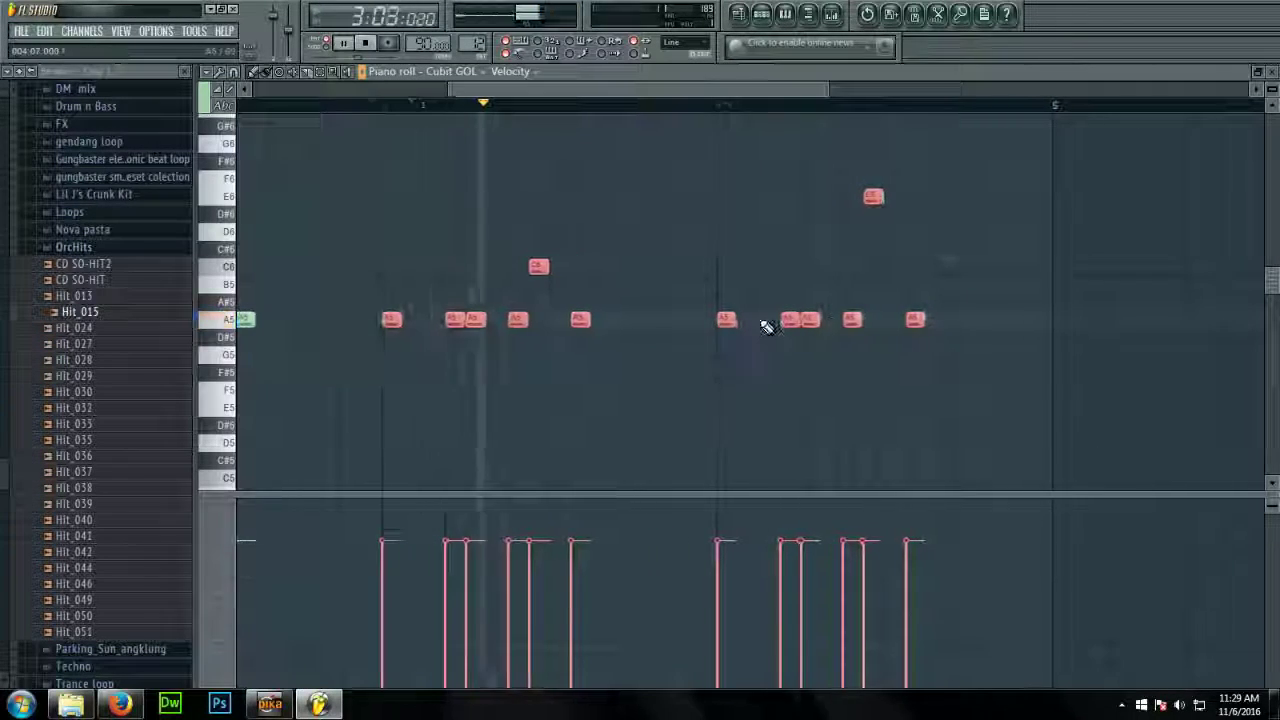
scroll(977, 274, up, 1)
ctrl+click(780, 306)
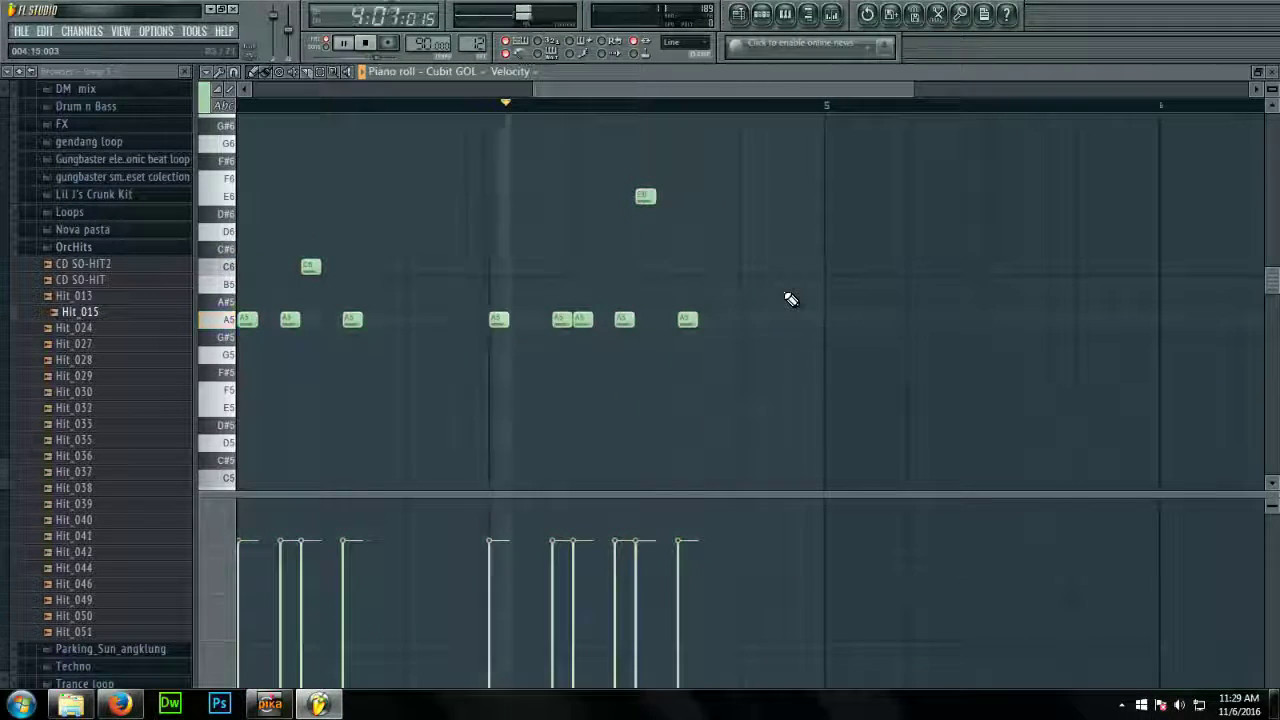
scroll(831, 205, up, 1)
scroll(831, 205, up, 1)
key(space)
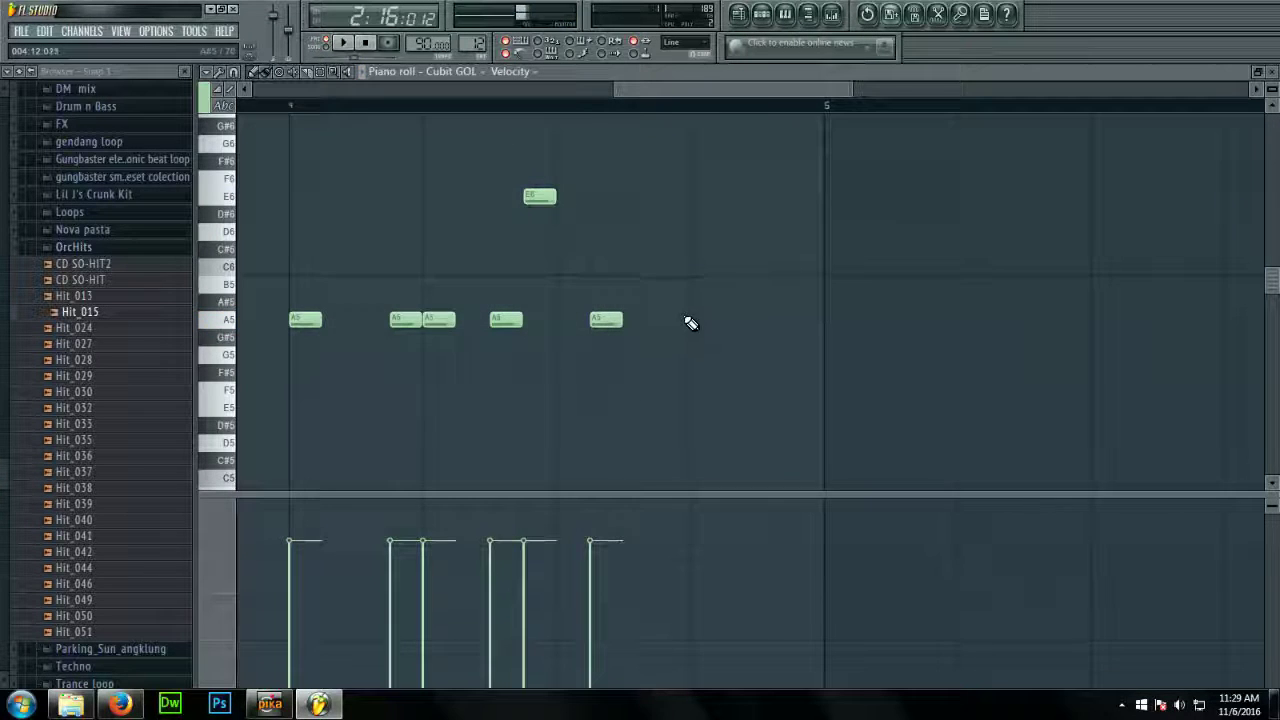
click(659, 320)
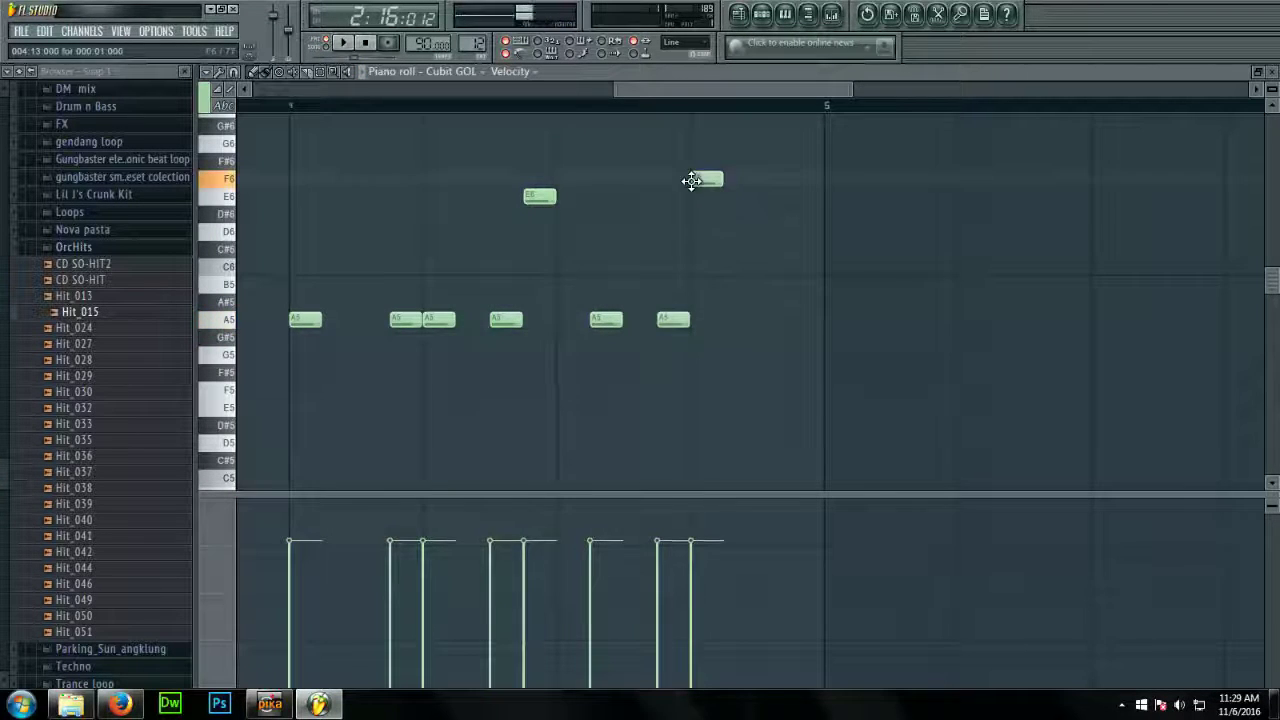
drag(692, 181, 694, 195)
click(734, 231)
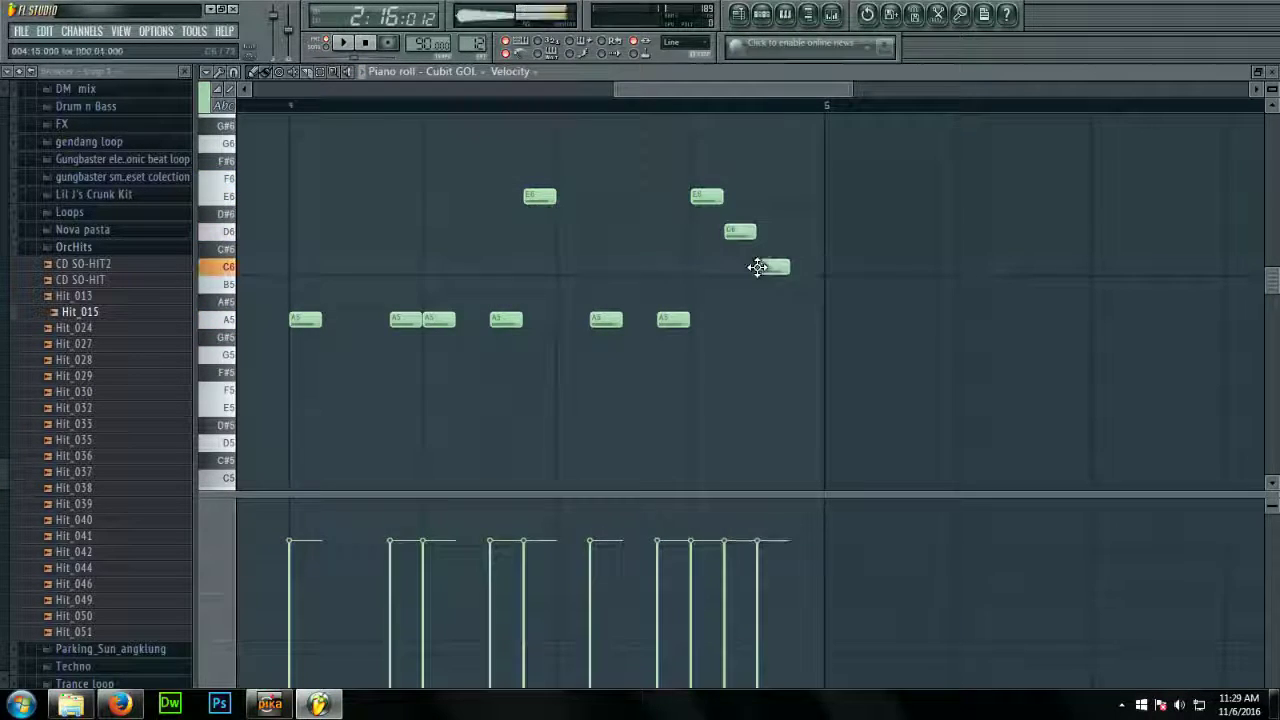
click(802, 289)
Try lowering the last note of bar 4 to A#5 and play back the descending run
key(space)
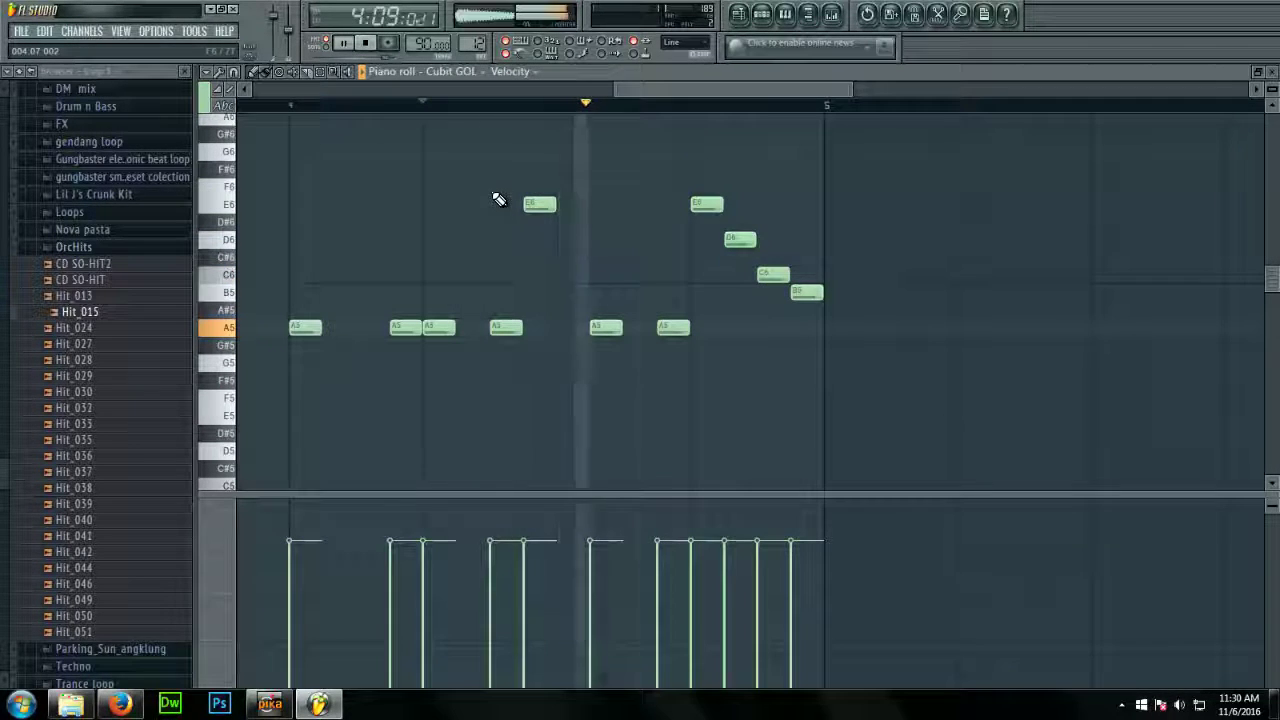
key(space)
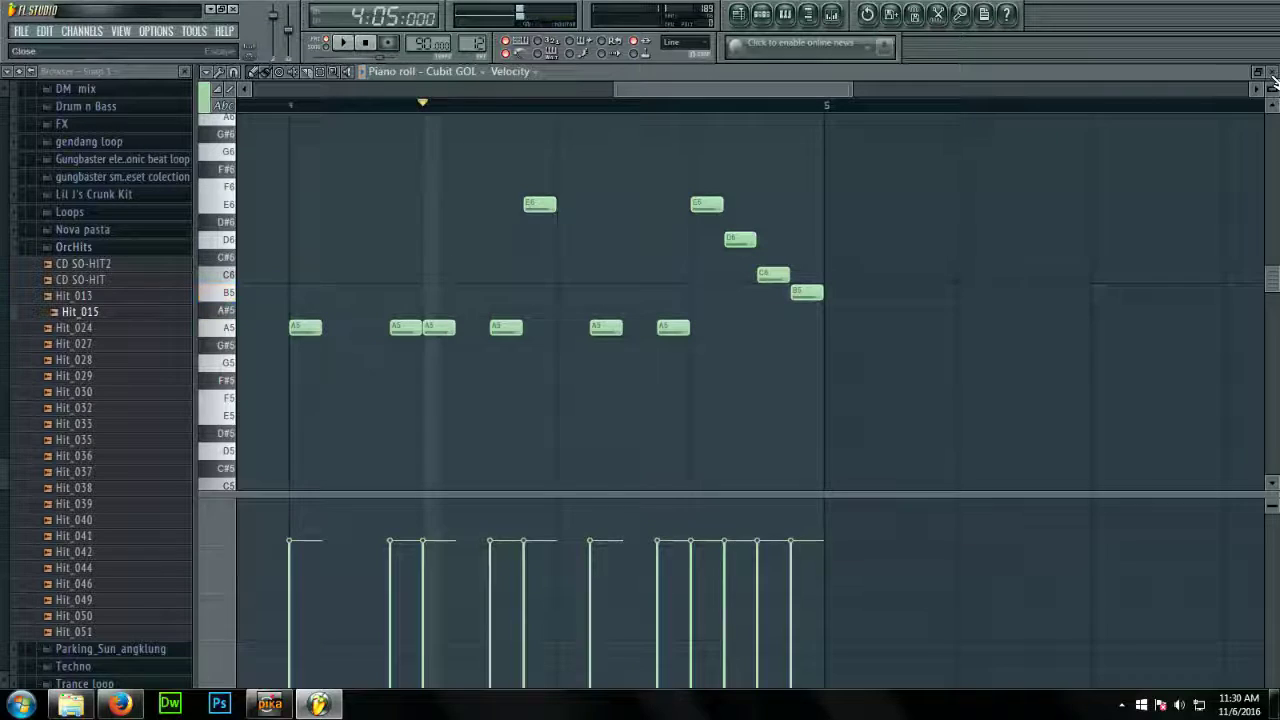
drag(809, 307, 809, 324)
key(space)
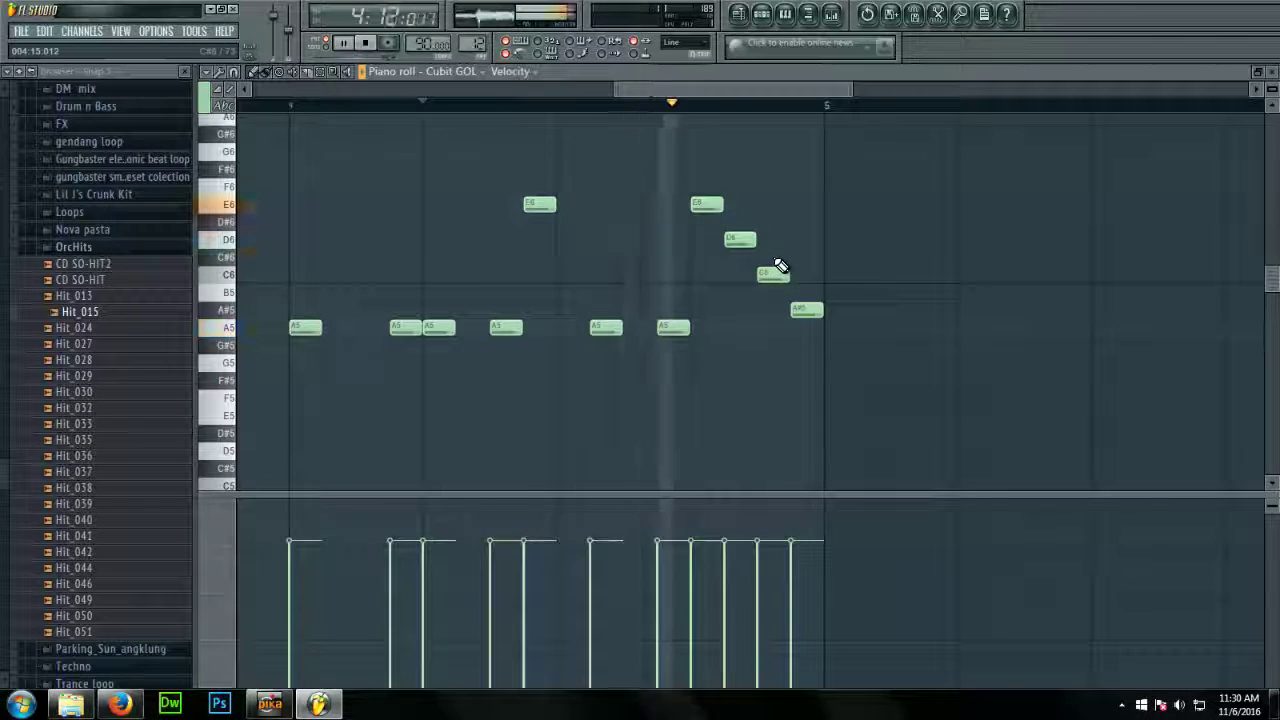
Lower the last note of bar 4 to G5, check it in playback, and close the piano roll
key(space)
drag(803, 311, 806, 364)
key(space)
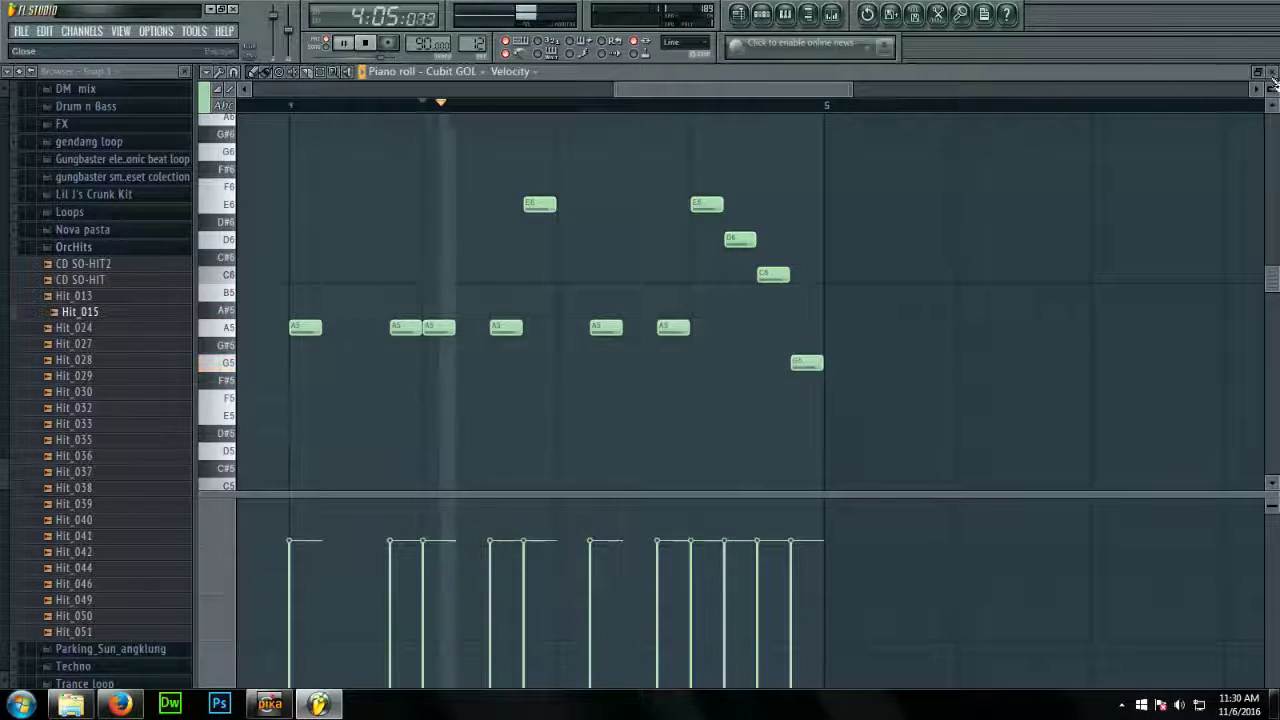
key(space)
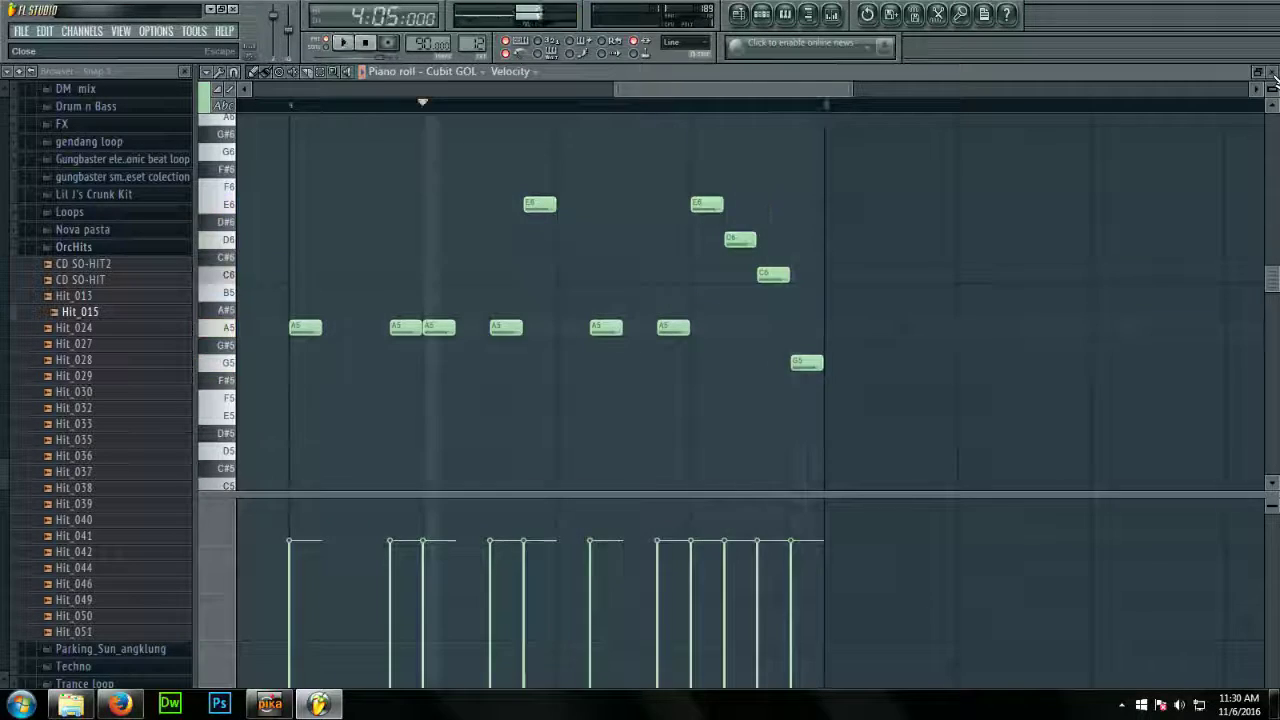
click(1273, 80)
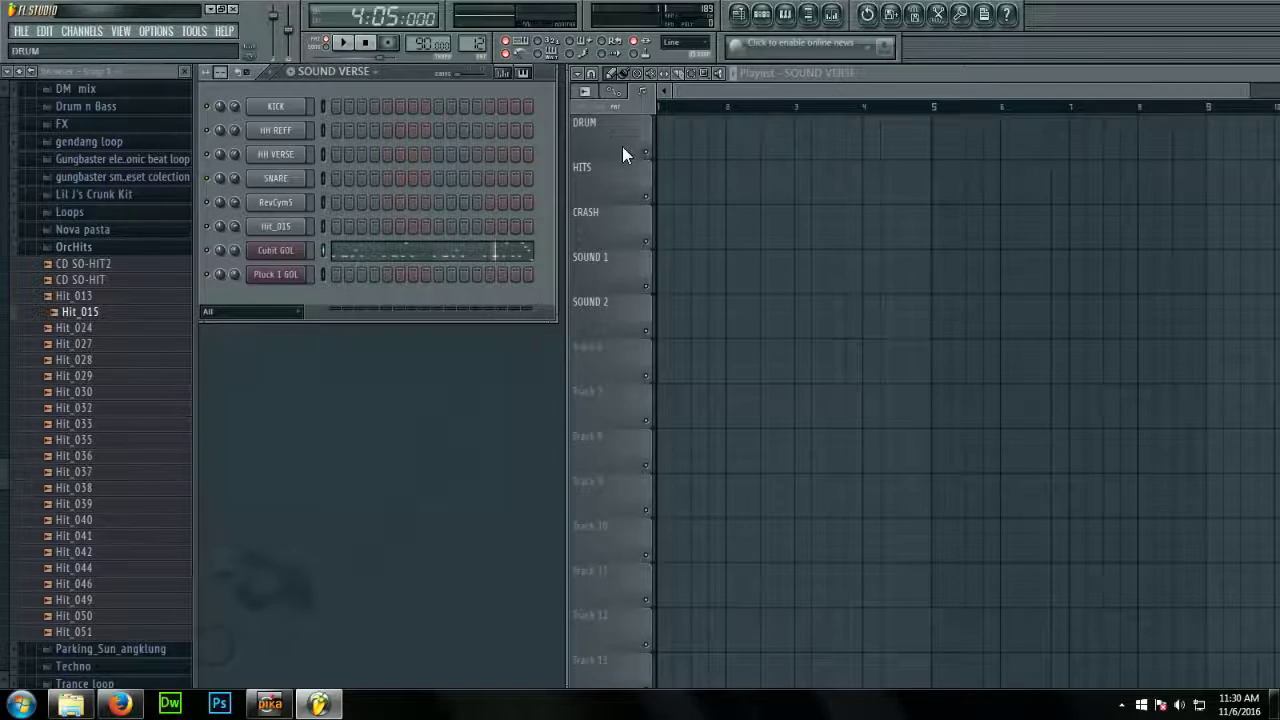
Name the playlist track below SOUND 2 as PAD
click(609, 370)
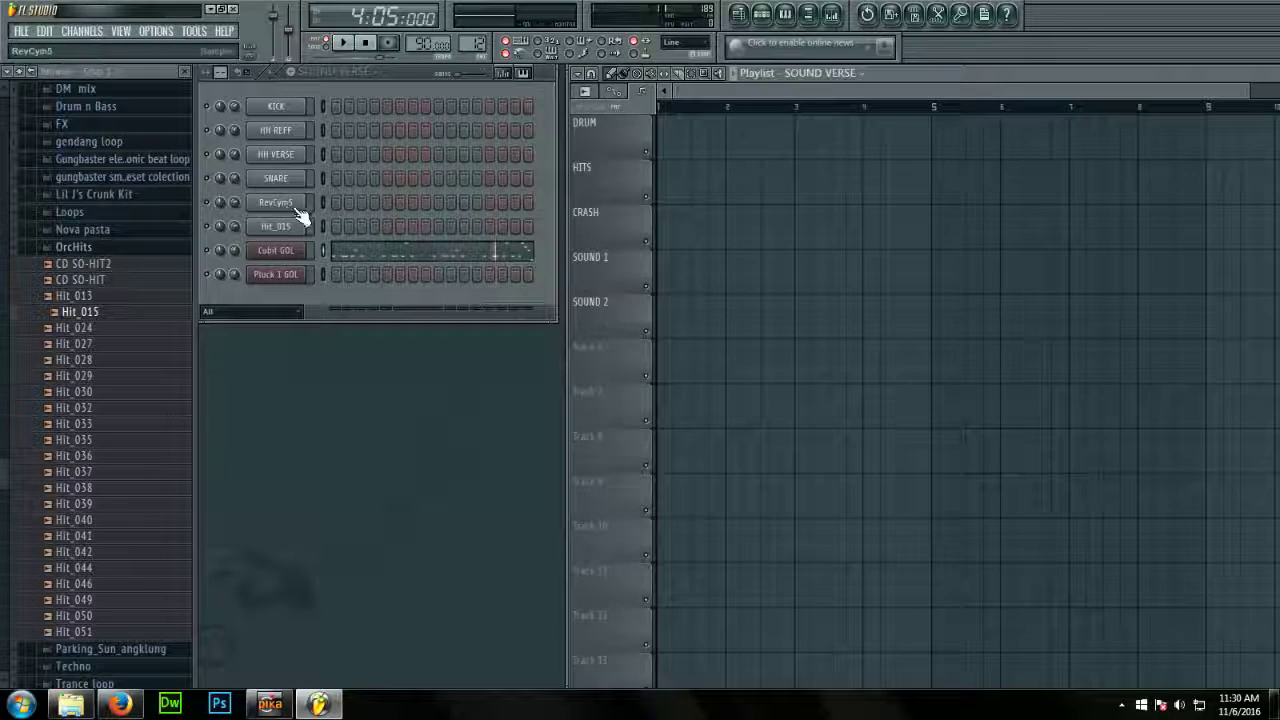
right_click(596, 337)
click(612, 347)
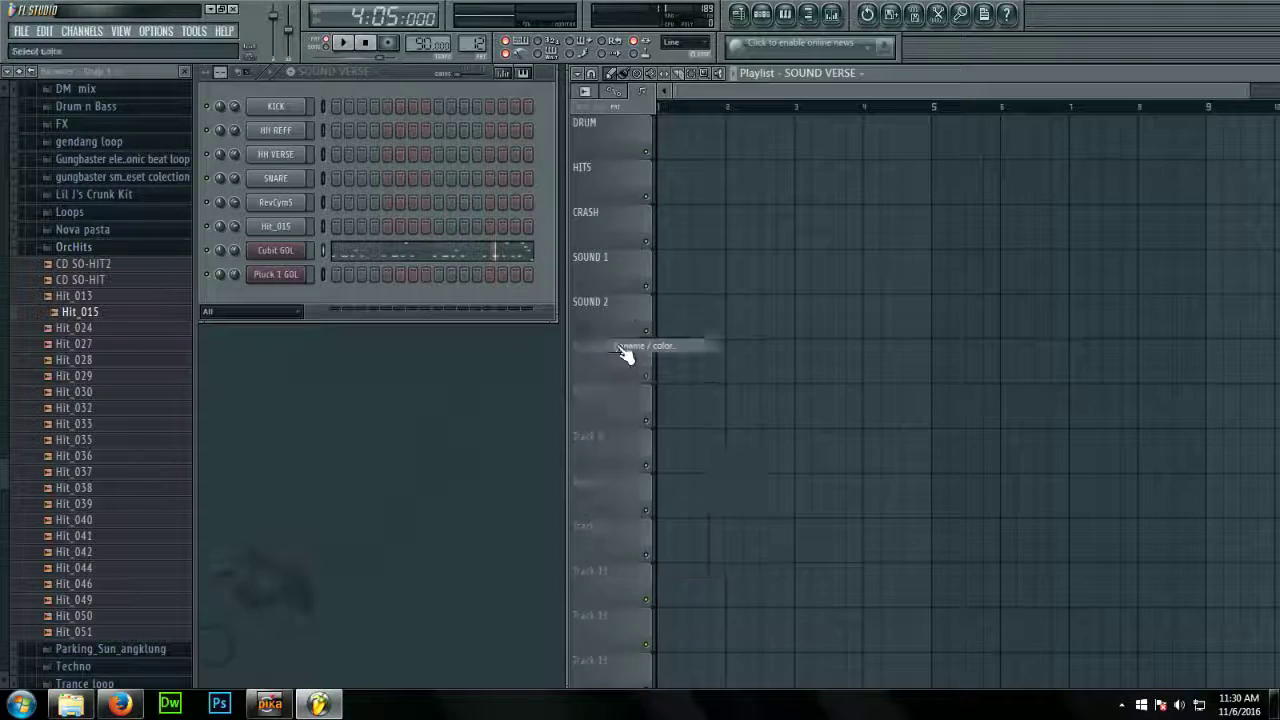
text(PAD)
key(Return)
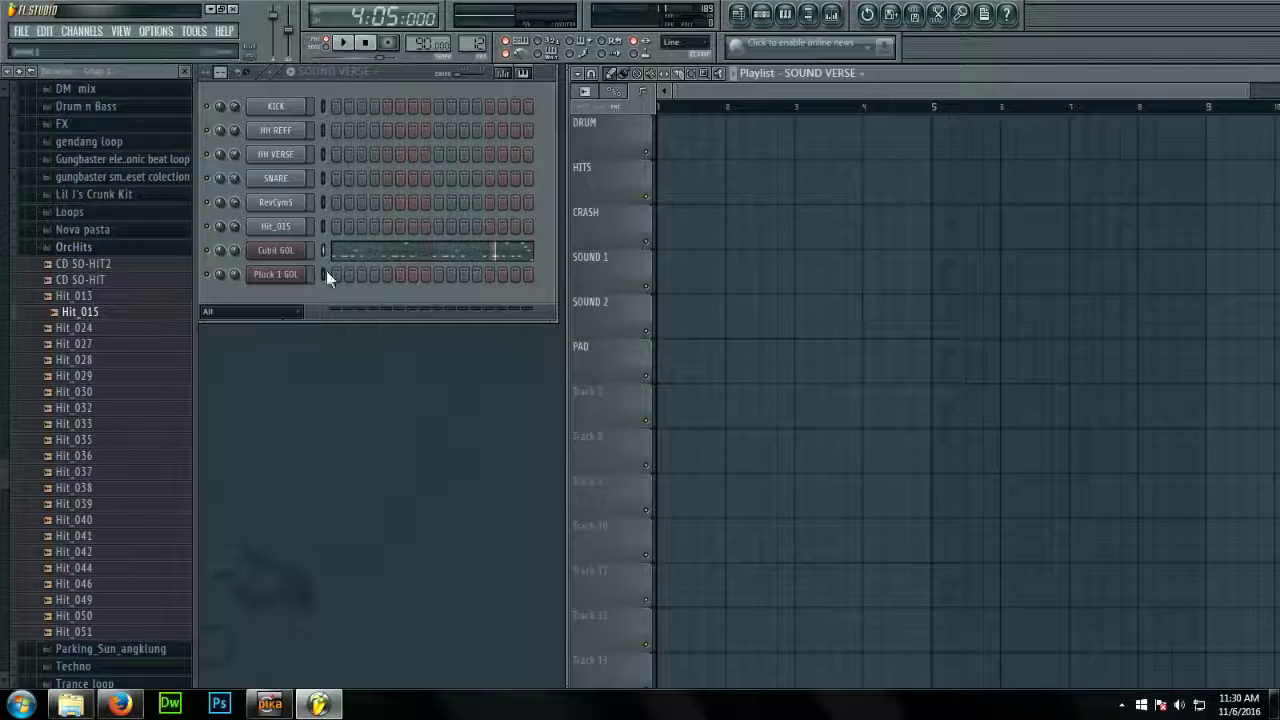
Go to the empty Pattern 8 and name it PAD
scroll(475, 48, down, 3)
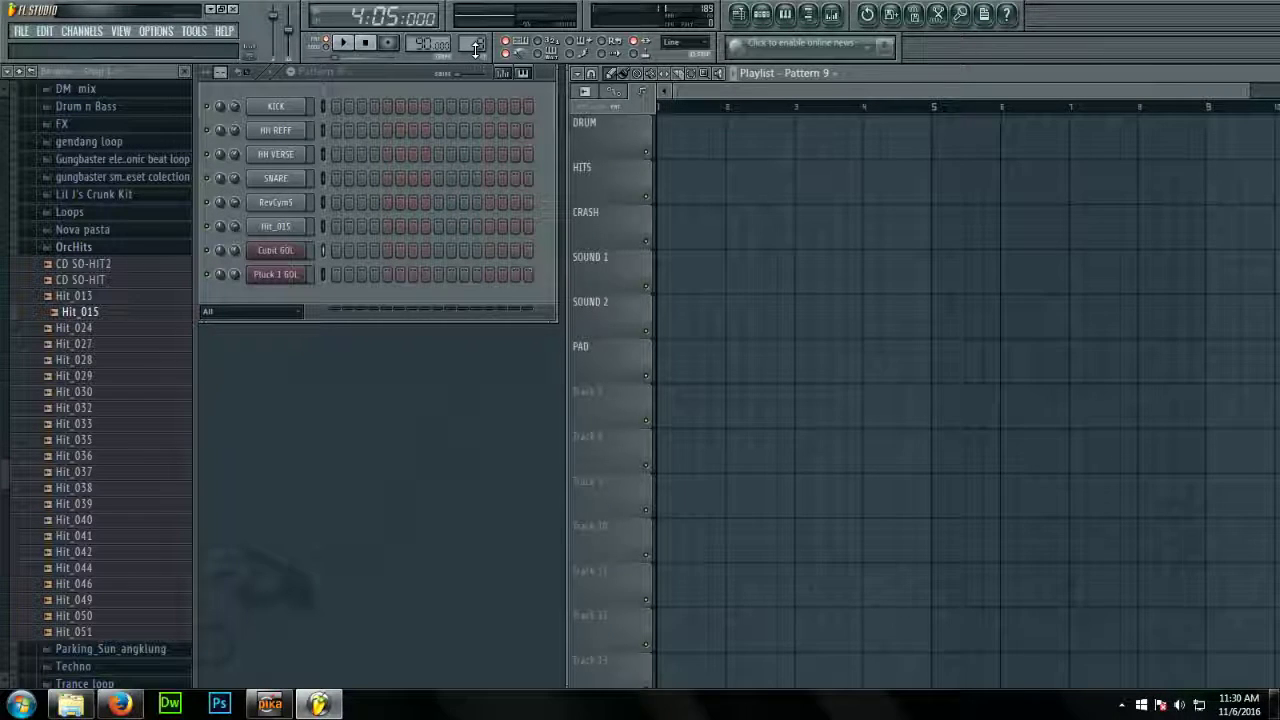
scroll(475, 48, down, 1)
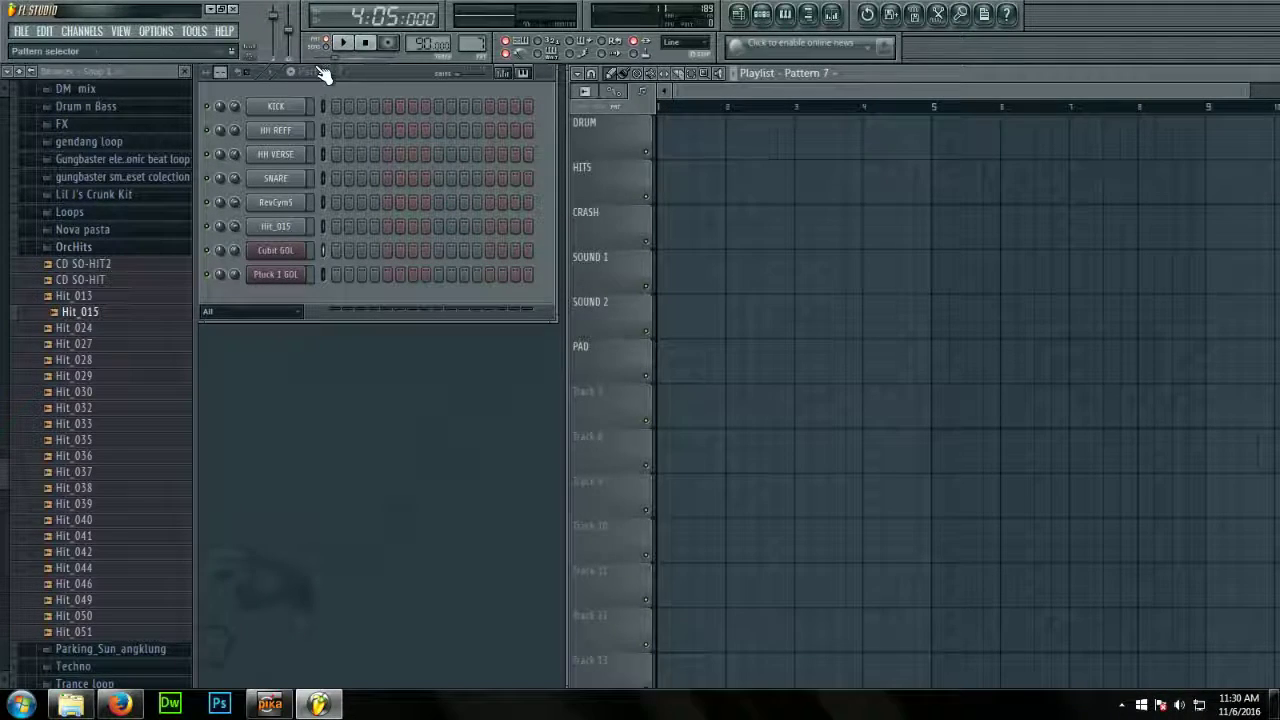
click(352, 76)
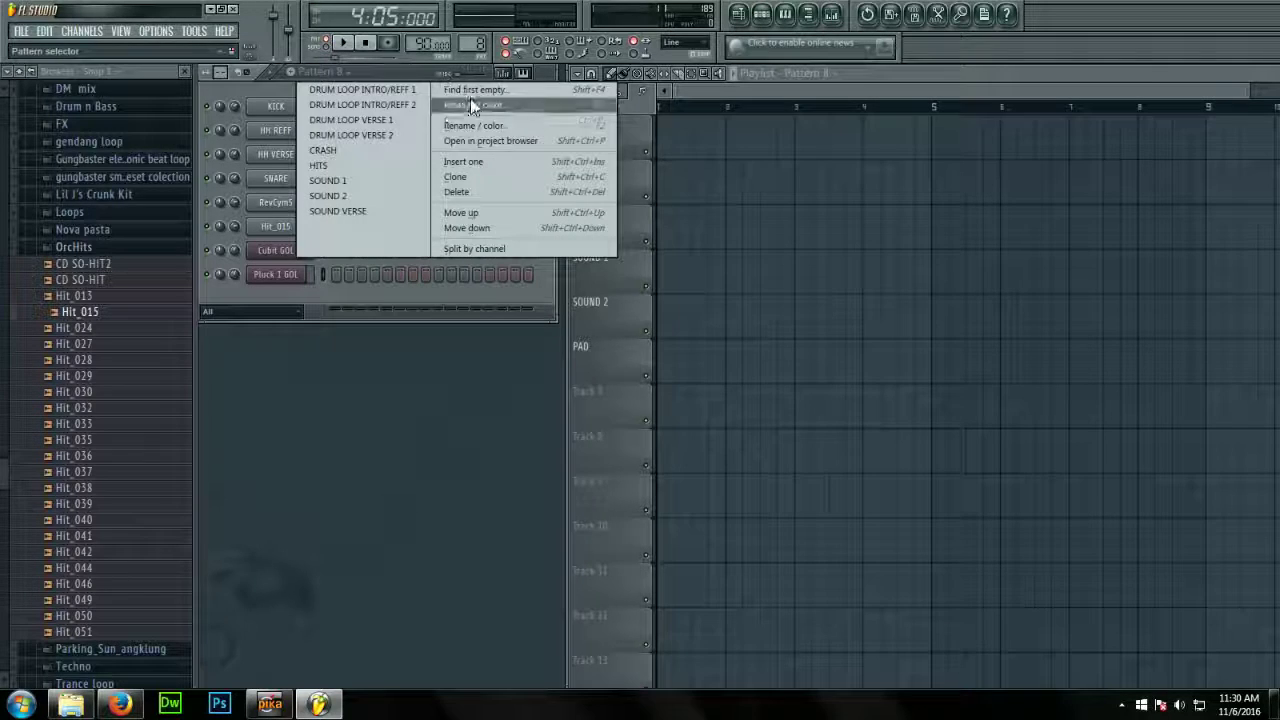
click(472, 128)
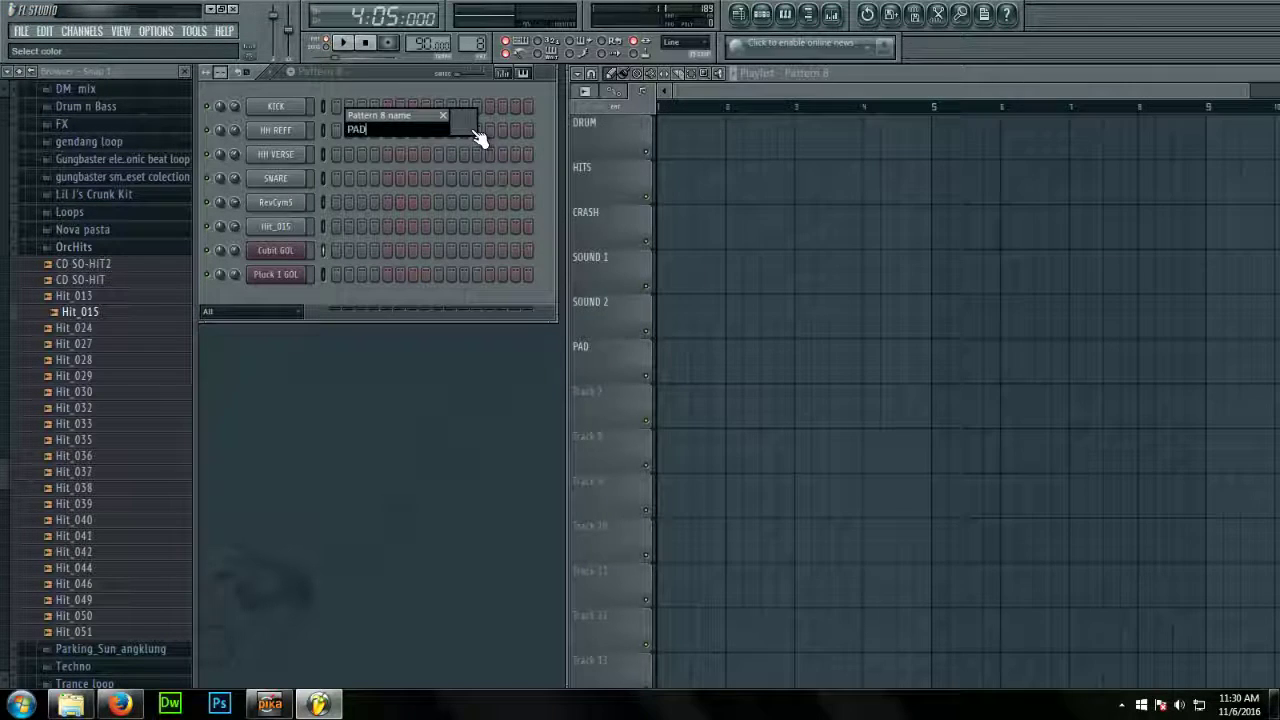
key(Return)
Add a Sytrus channel and load its Echo bass preset
click(82, 31)
mouse_move(120, 31)
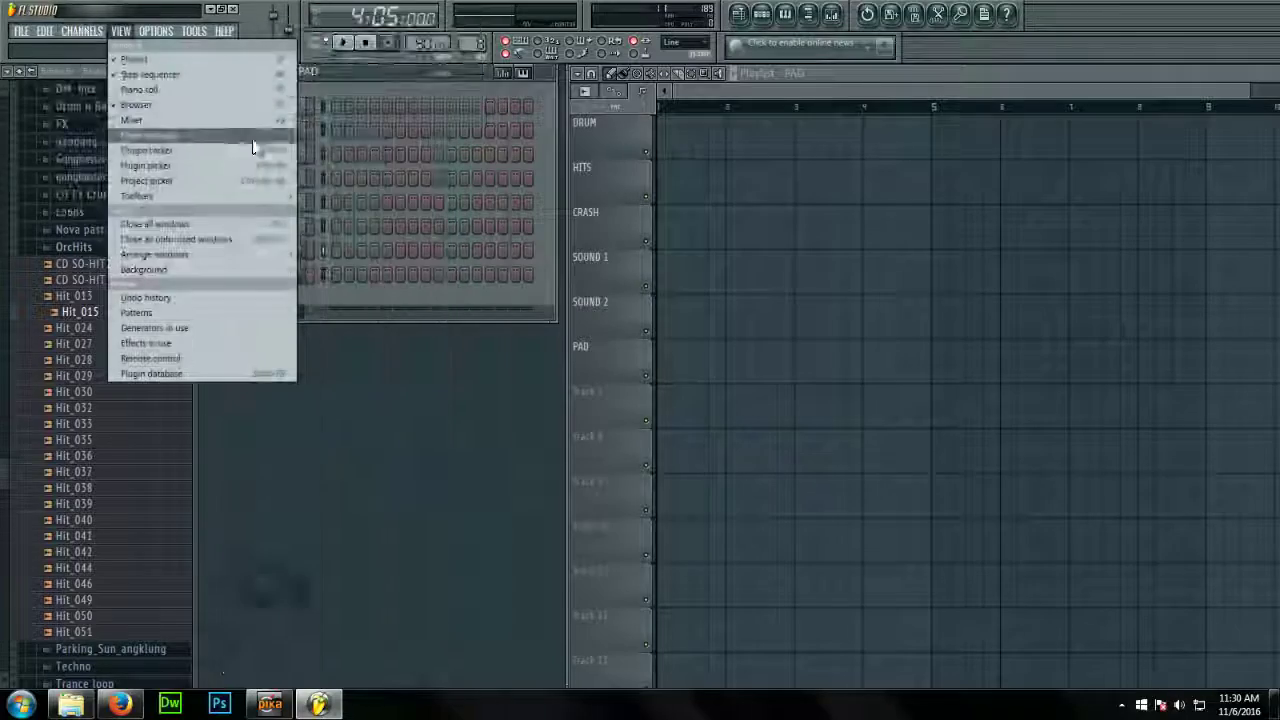
mouse_move(68, 30)
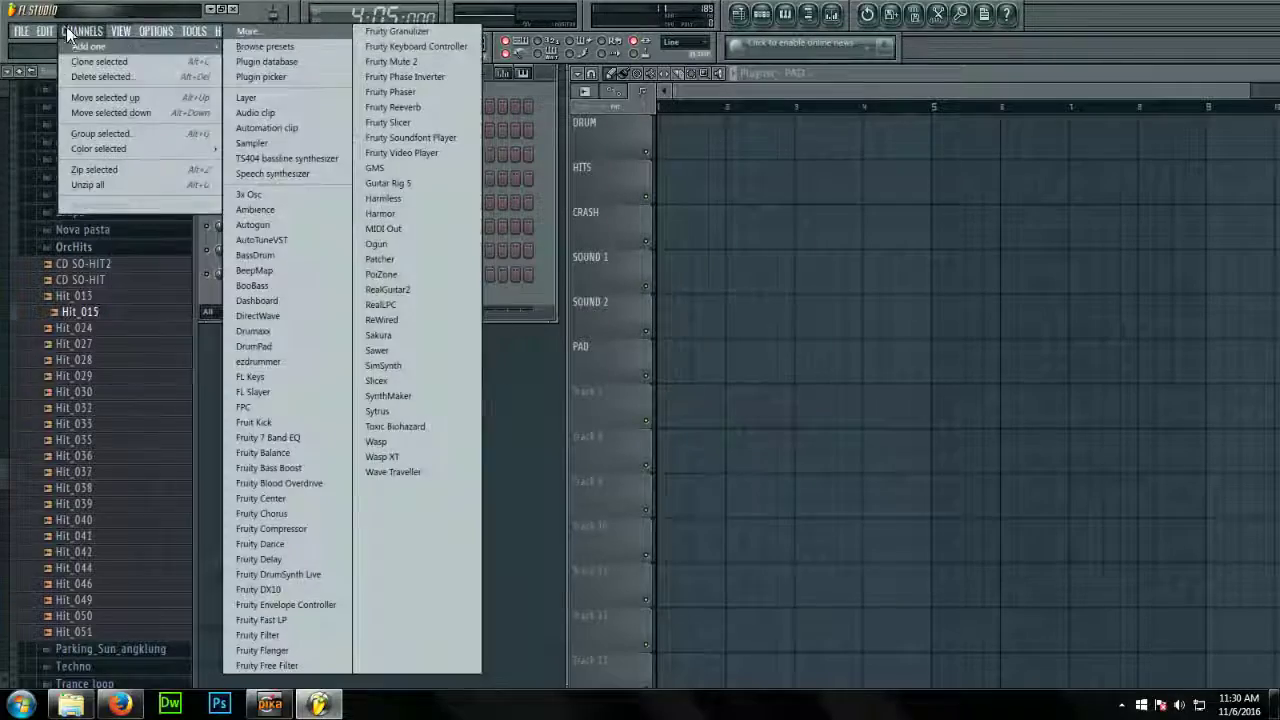
click(400, 411)
click(452, 408)
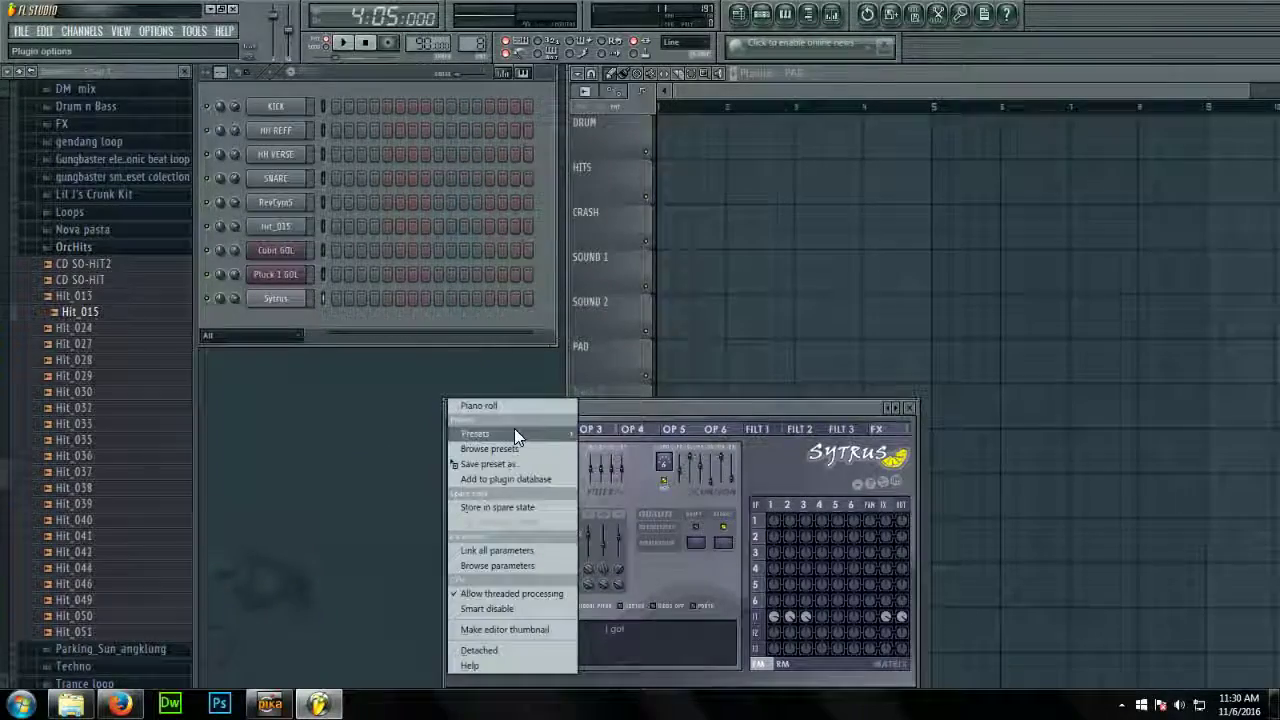
mouse_move(514, 433)
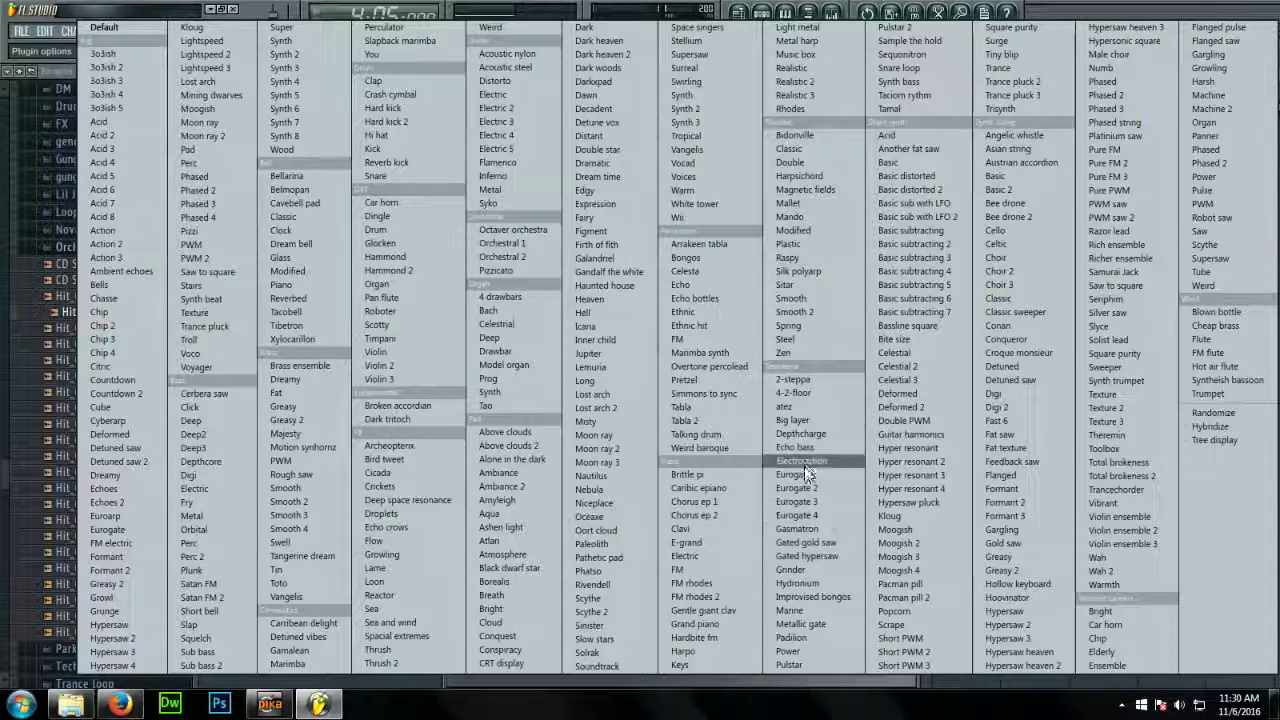
click(802, 447)
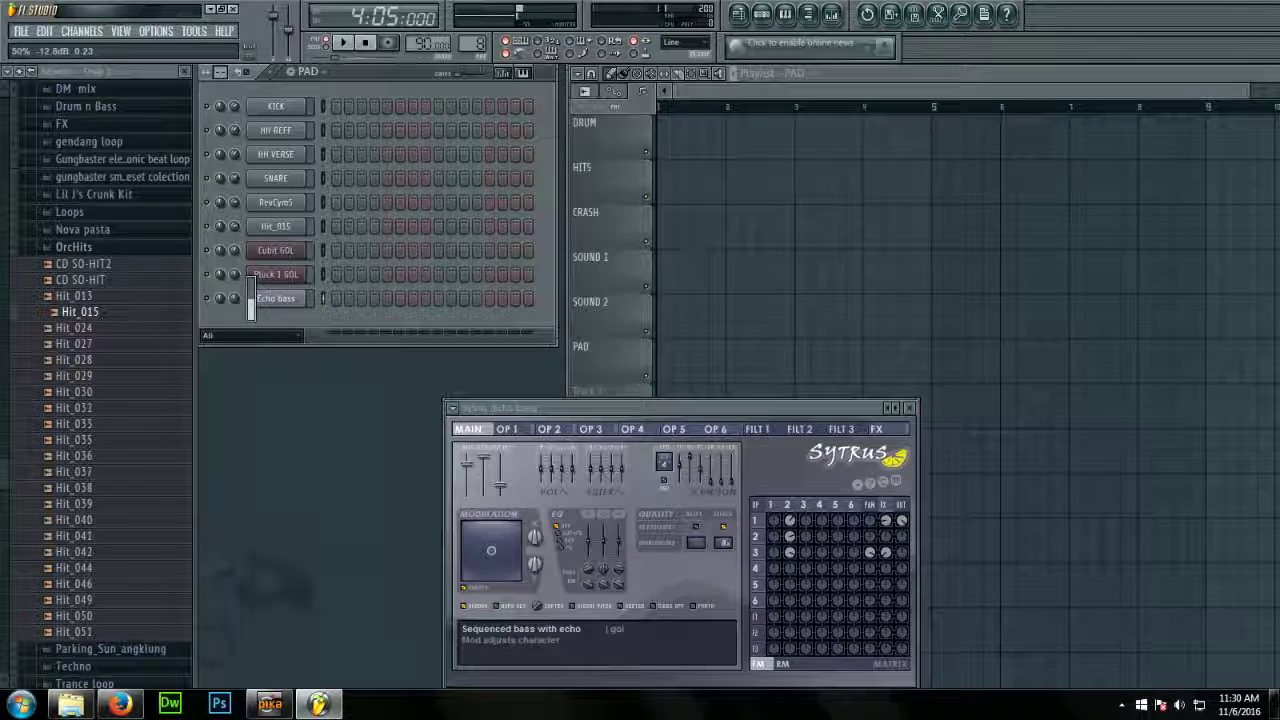
Set the Echo bass channel's volume to about 50%, audition a C5 note, and open its empty piano roll
drag(235, 298, 238, 298)
key(q)
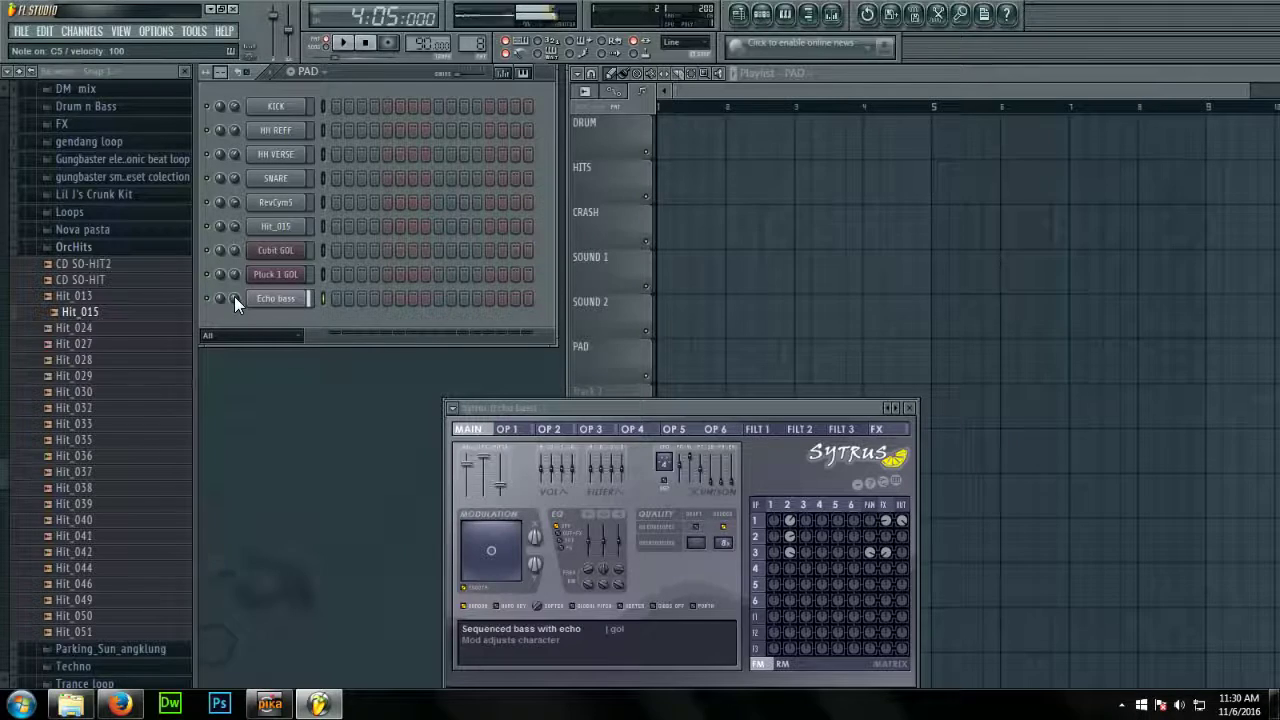
right_click(295, 296)
click(312, 300)
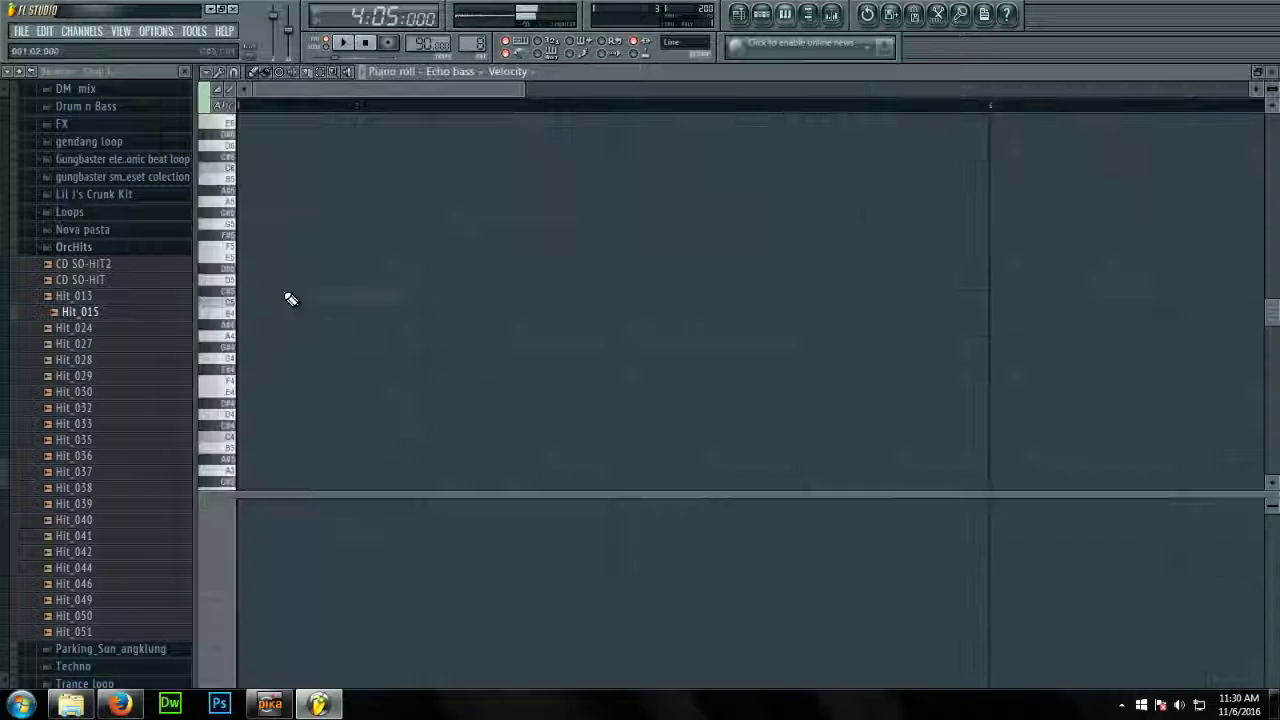
Draw a C6 note at bar 1 in the Echo bass piano roll, stretch it to two bars and audition the pattern
click(231, 305)
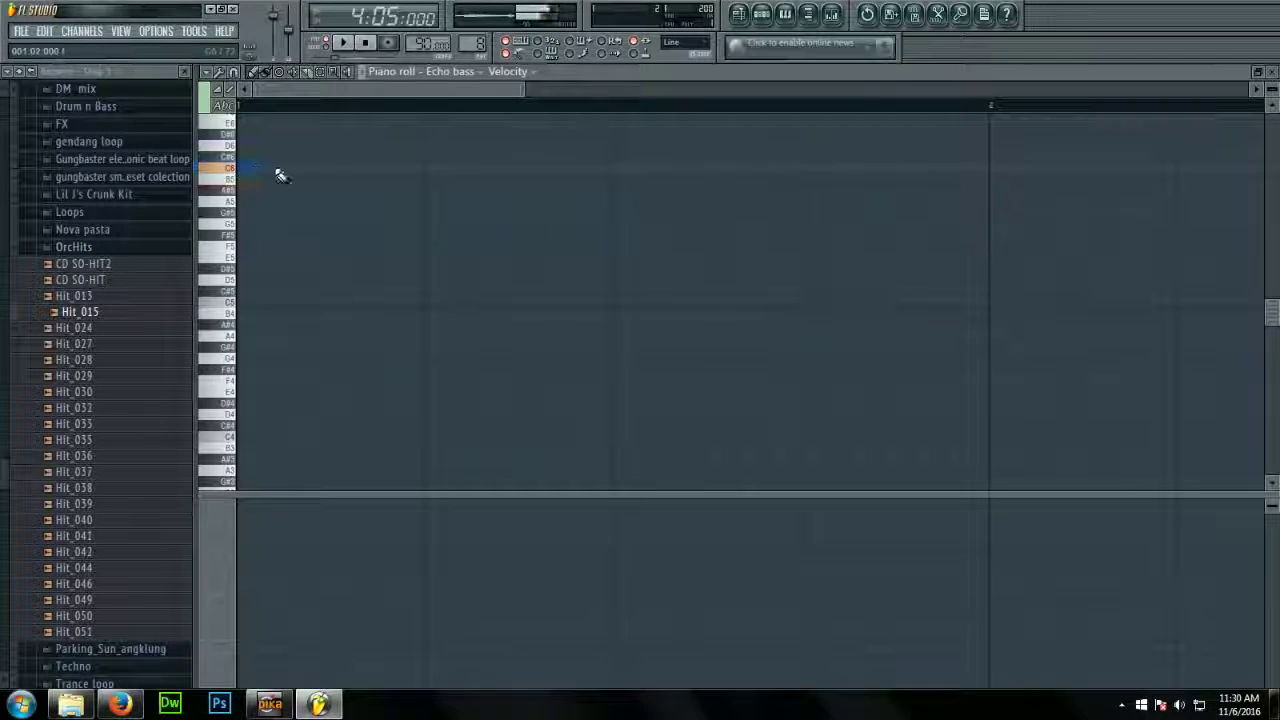
click(275, 170)
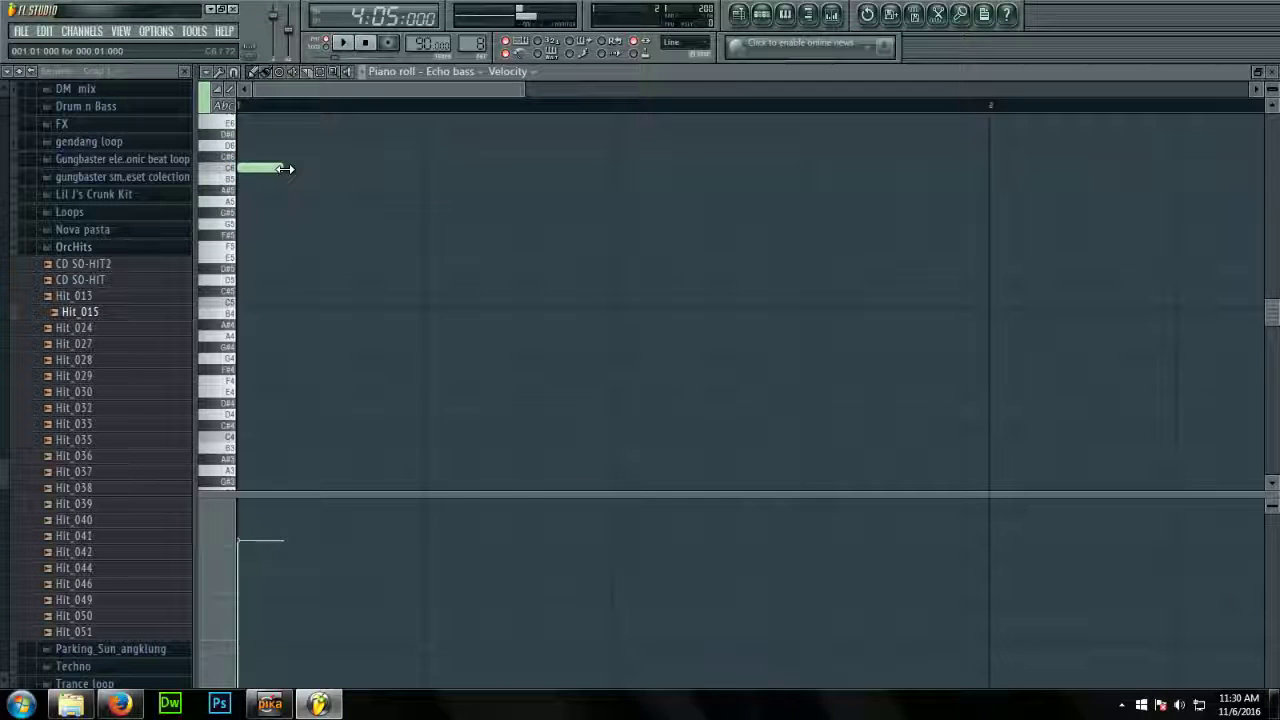
drag(286, 169, 1180, 166)
scroll(708, 275, down, 3)
scroll(708, 275, down, 1)
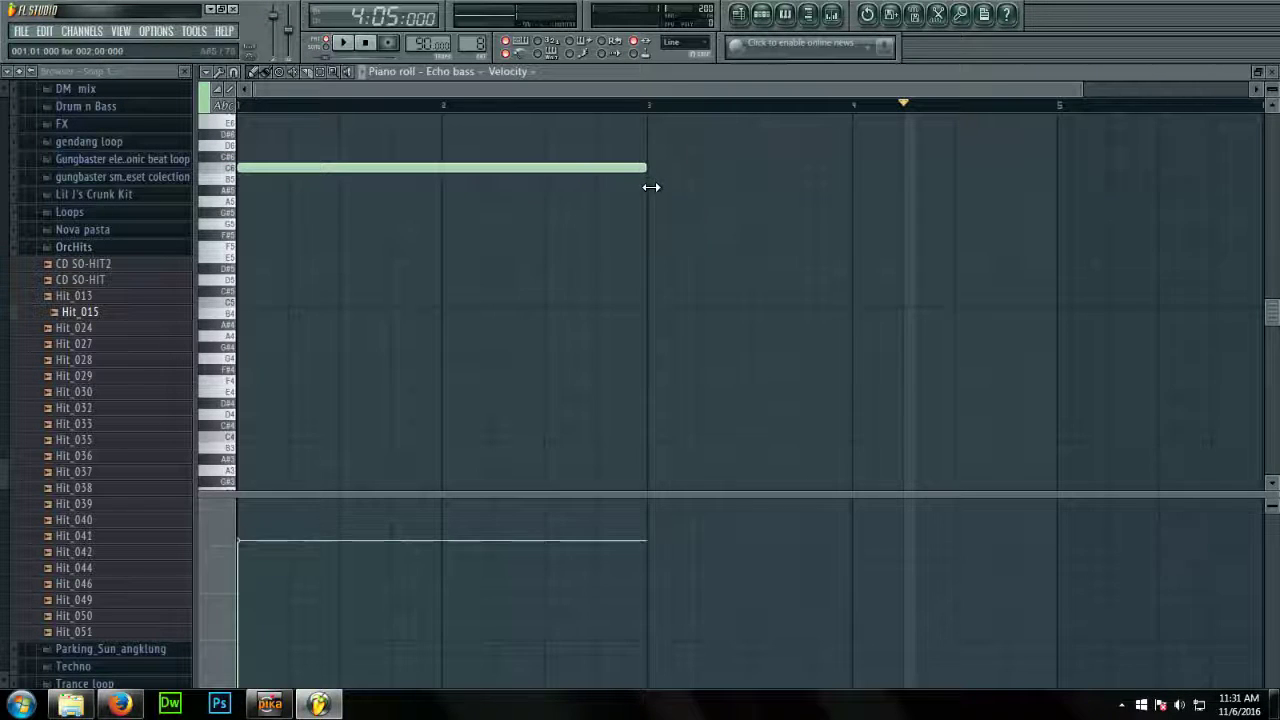
click(1274, 72)
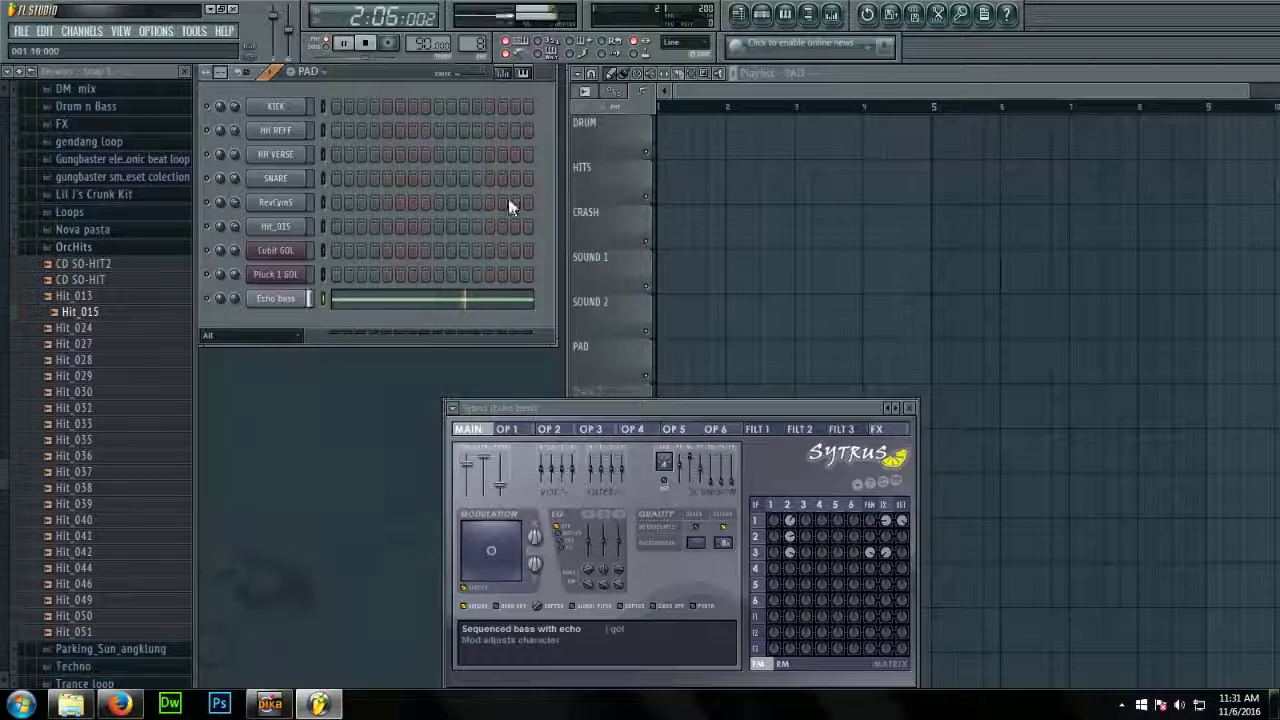
click(358, 44)
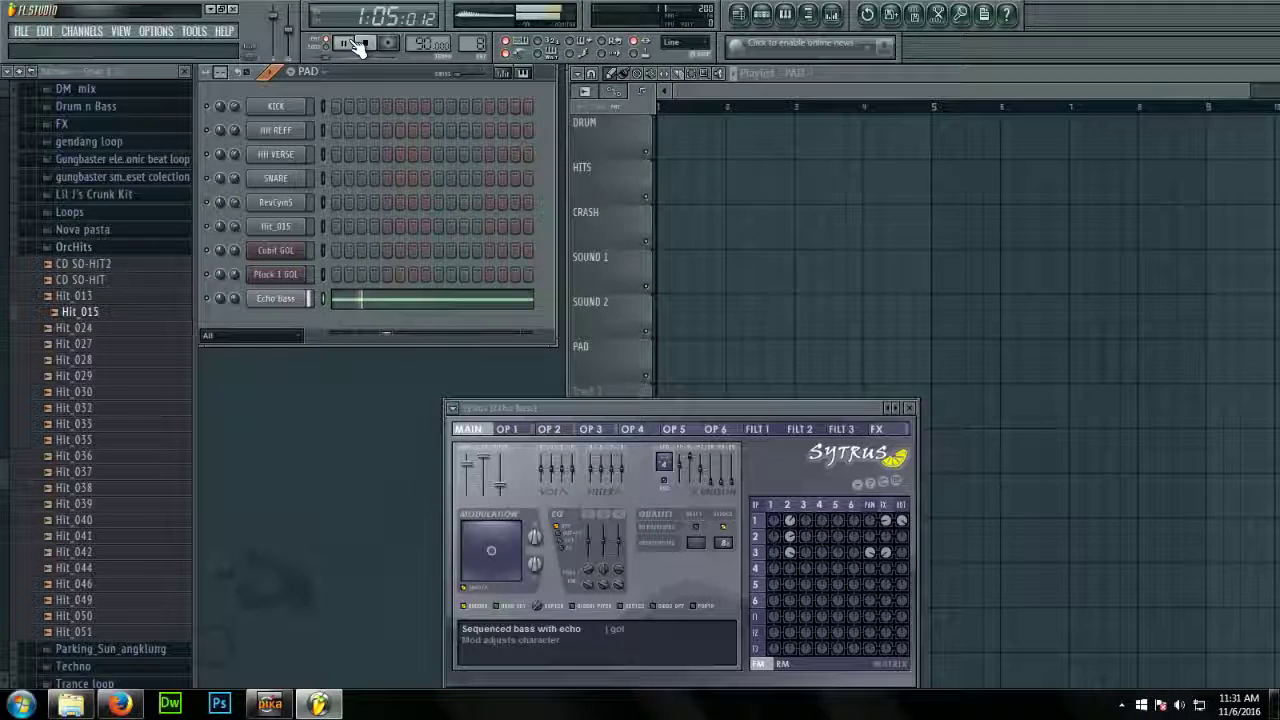
click(365, 43)
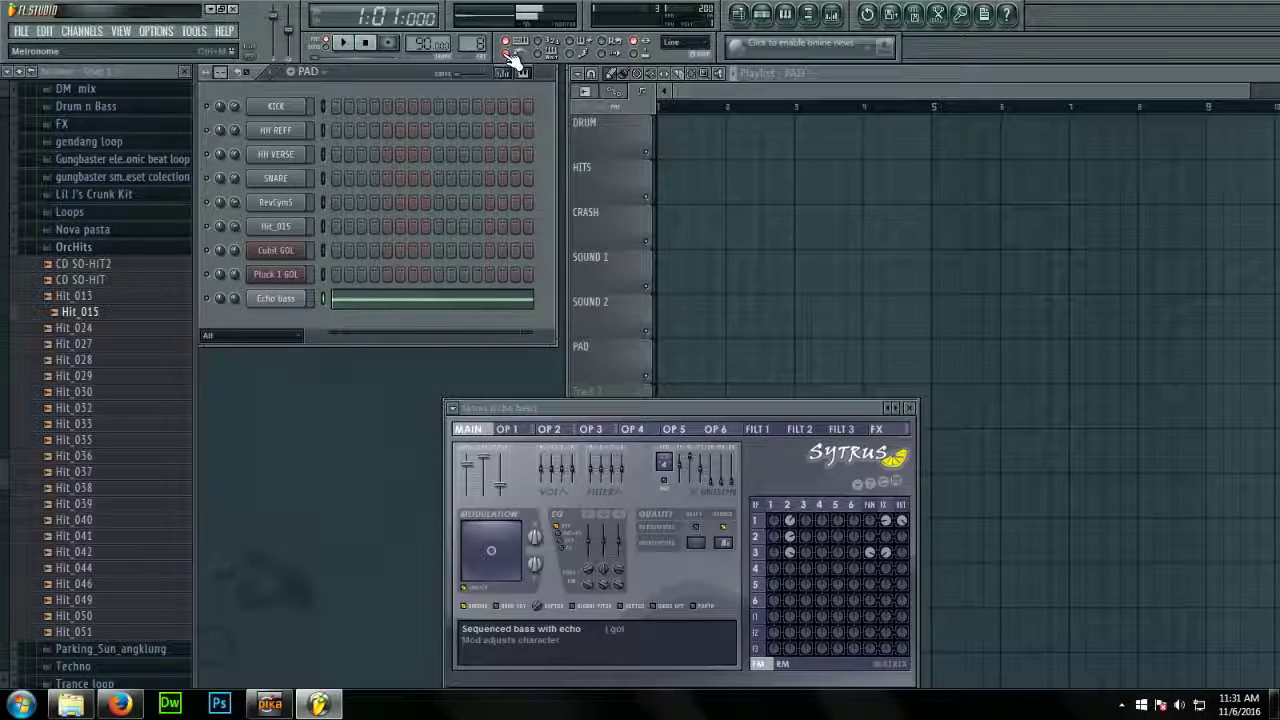
Place the SOUND 1 pattern at bar 1 of the SOUND 1 playlist track and play it back
click(322, 72)
click(338, 195)
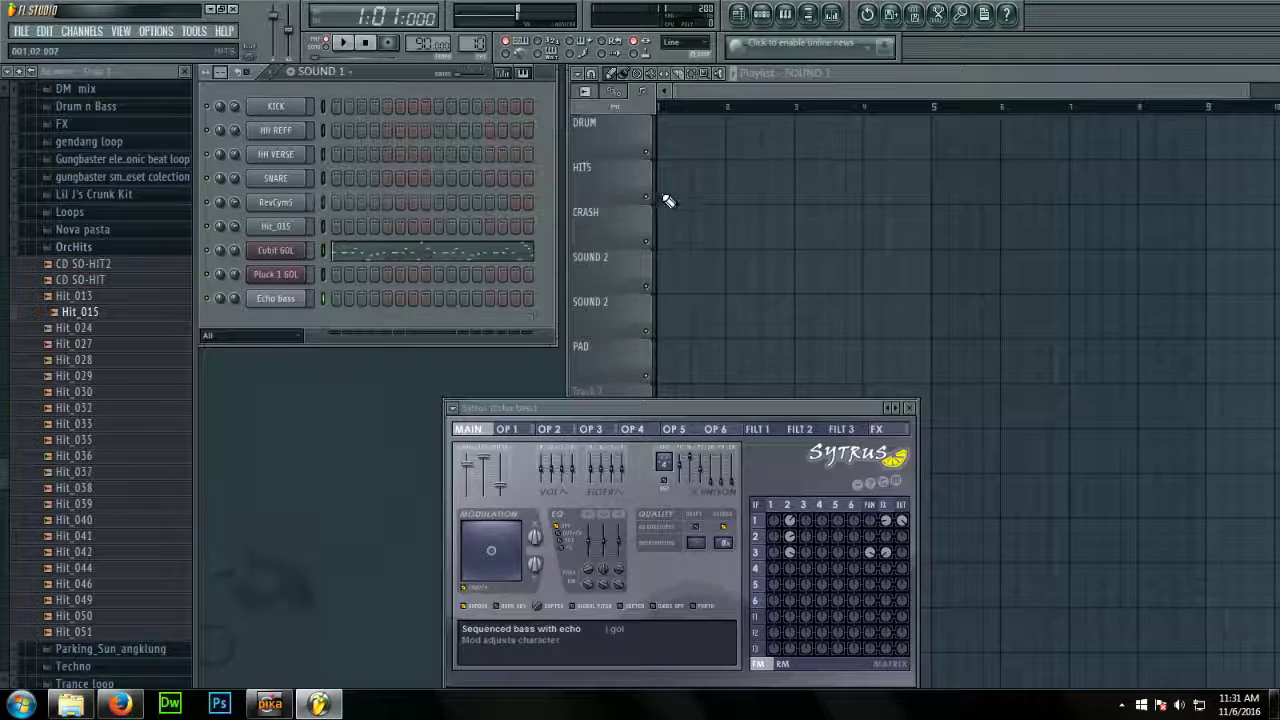
click(700, 239)
drag(709, 273, 705, 267)
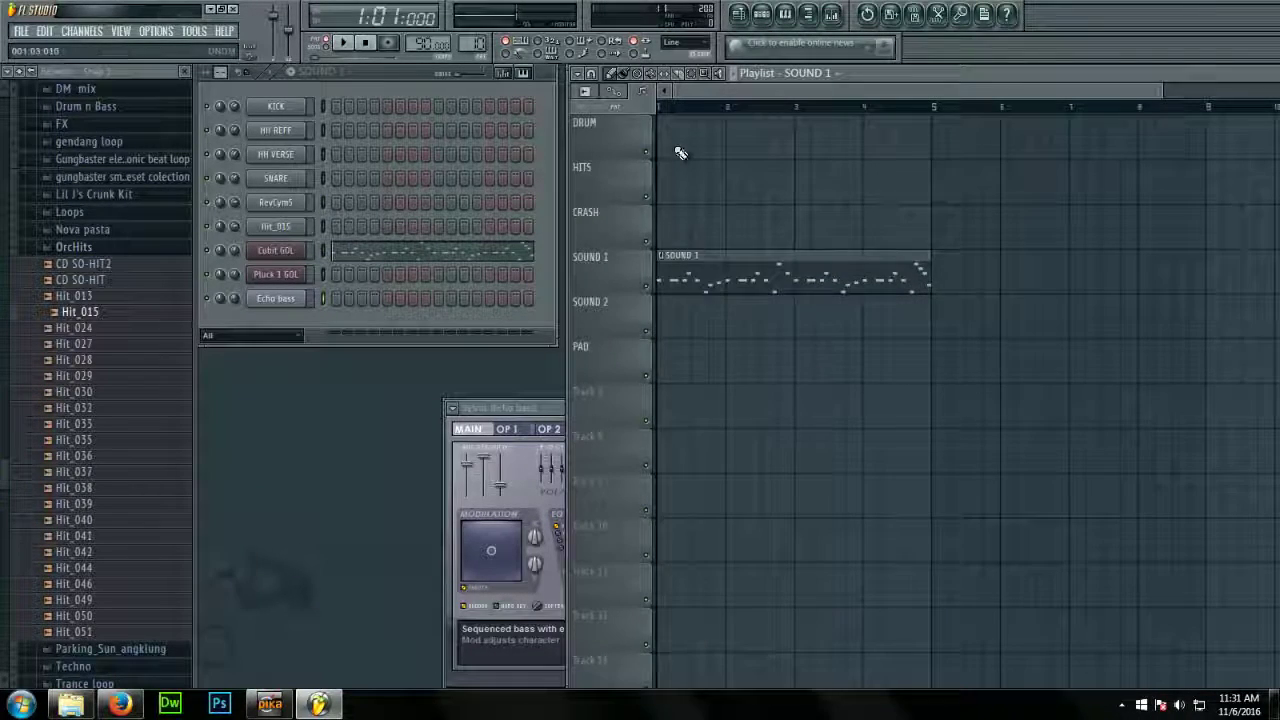
key(space)
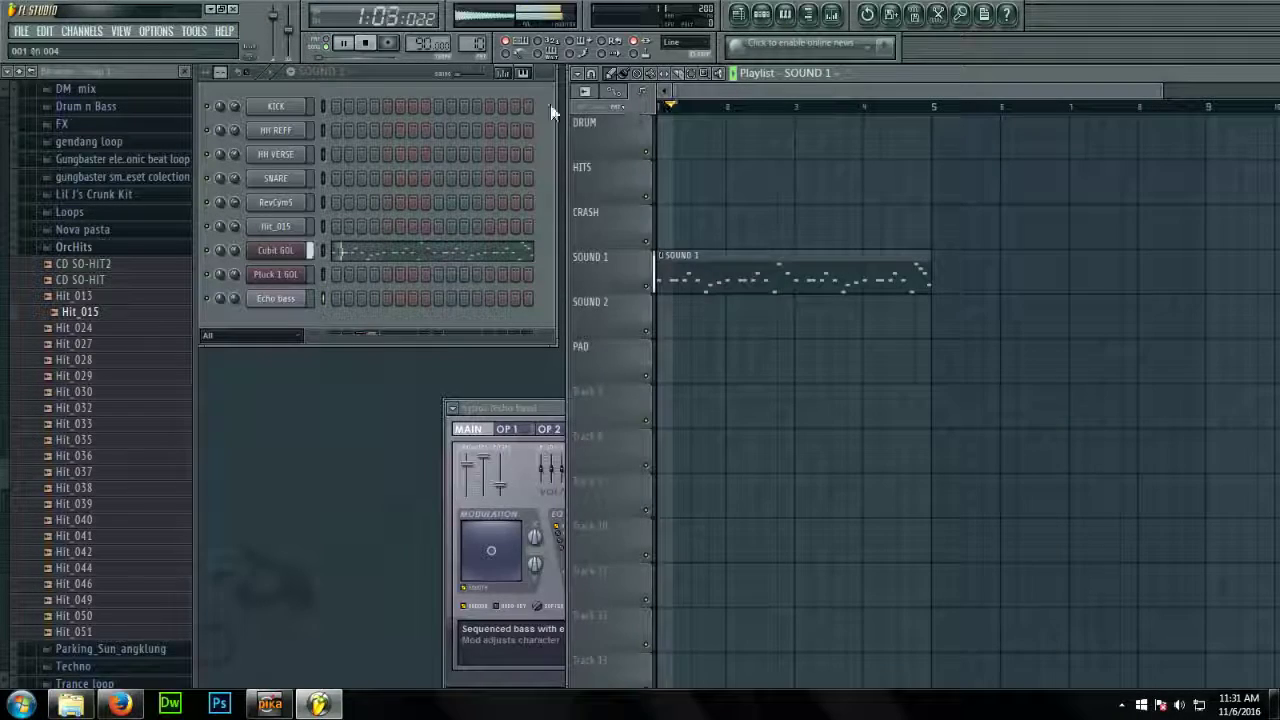
key(space)
Rename the empty Pattern 7 as HH INTRO and place it at bar 1 of the DRUM track
click(328, 72)
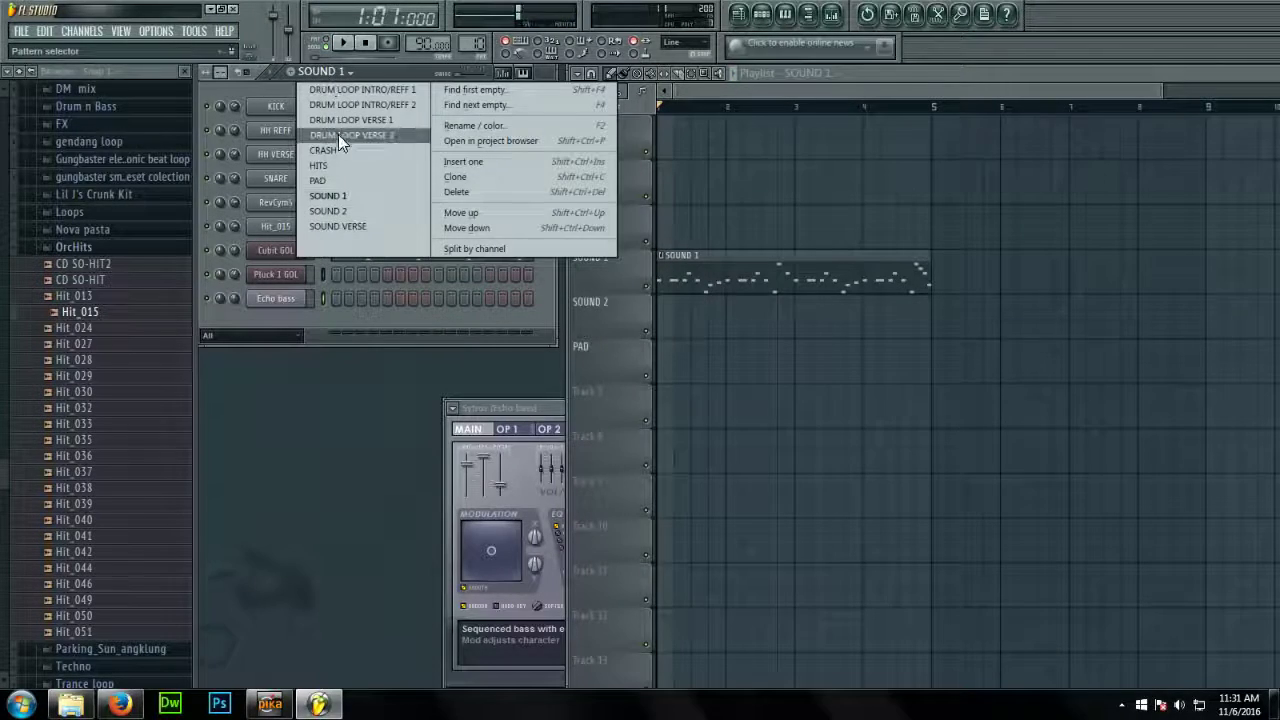
click(336, 163)
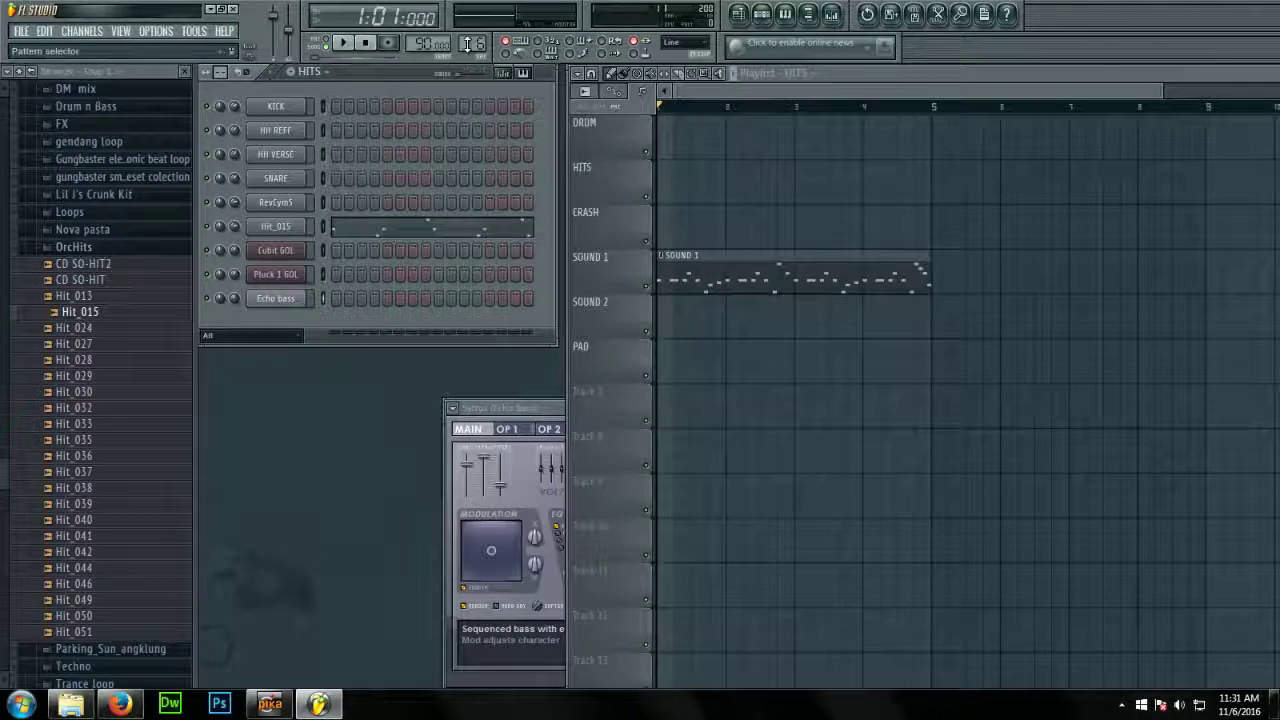
drag(471, 44, 472, 36)
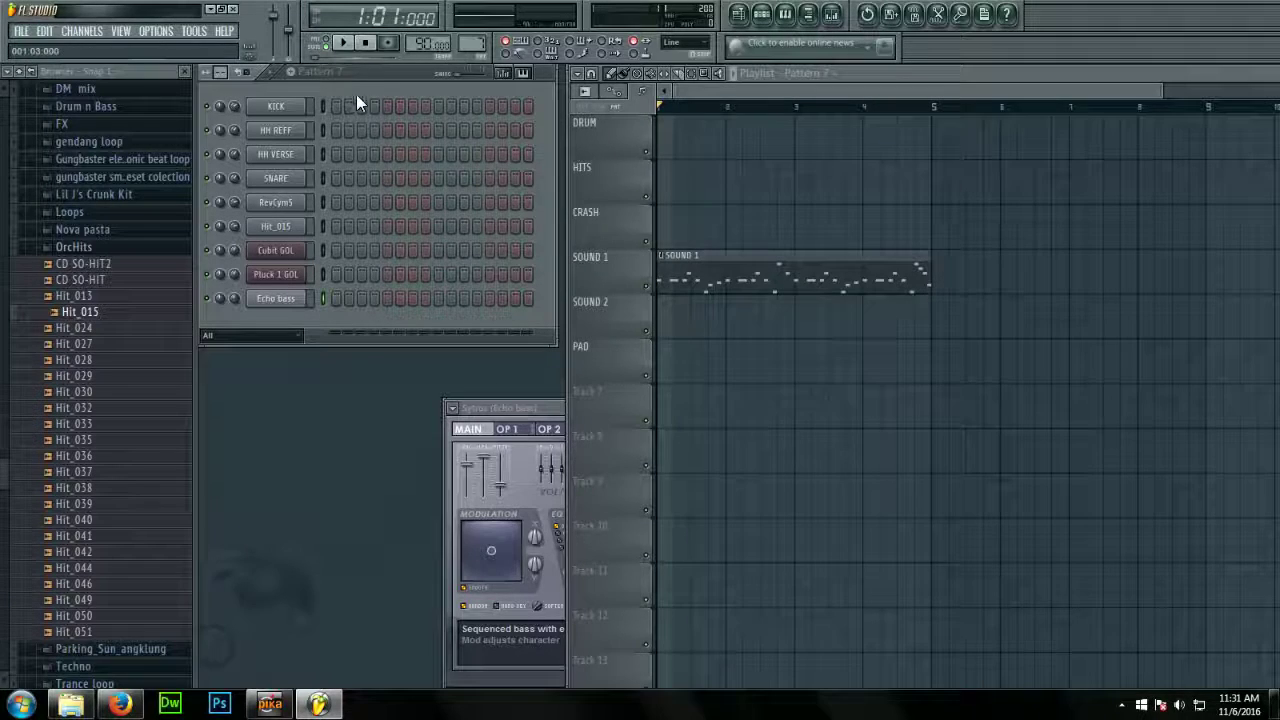
click(336, 74)
click(450, 125)
text(HH)
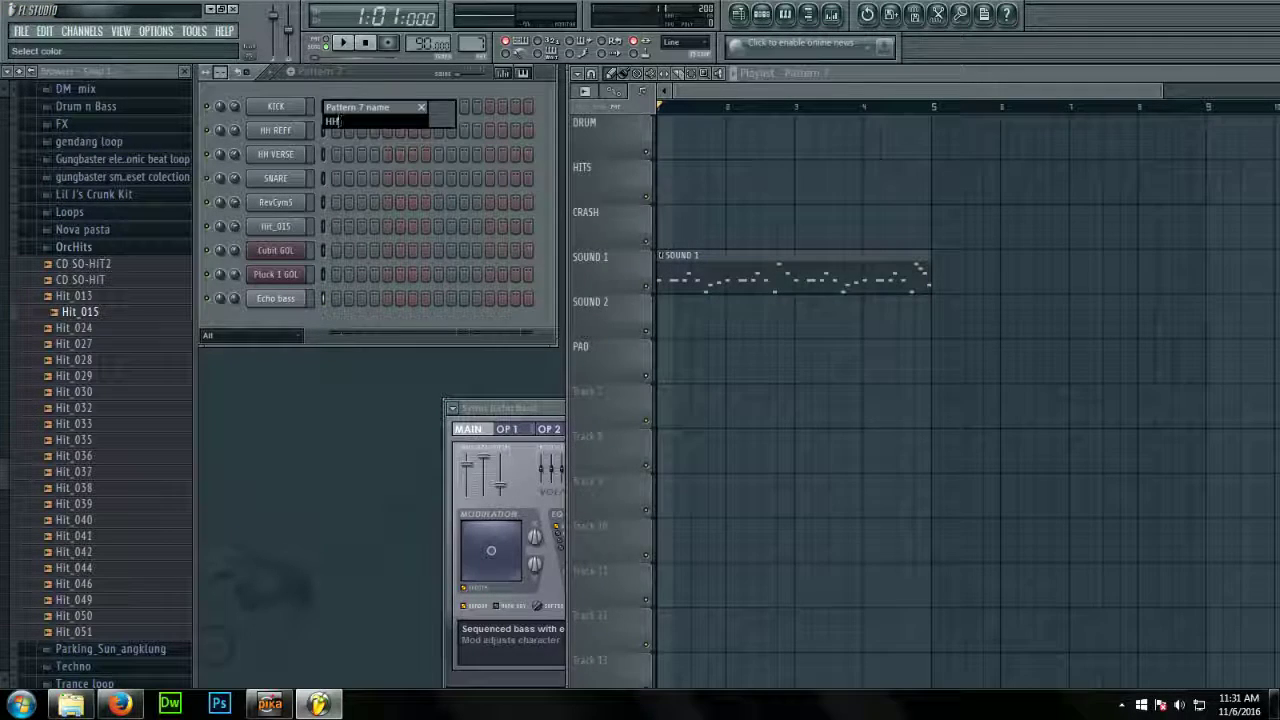
text( INTRO)
key(Return)
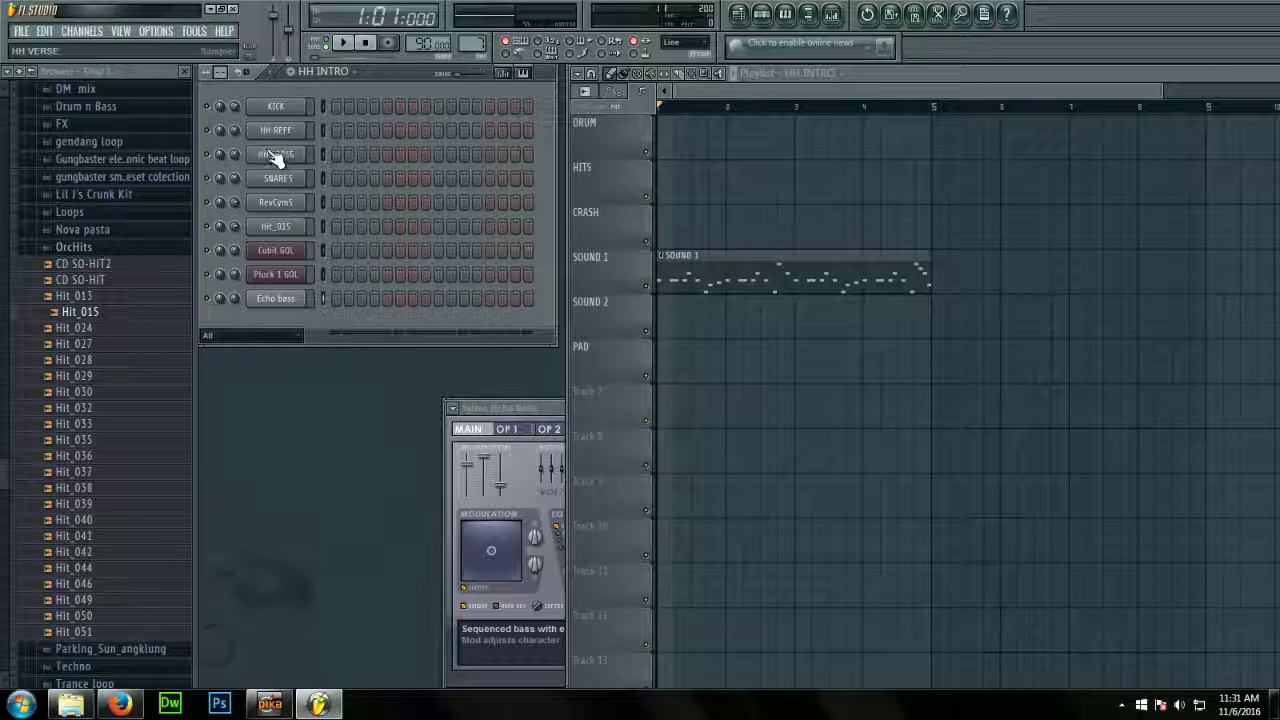
click(677, 137)
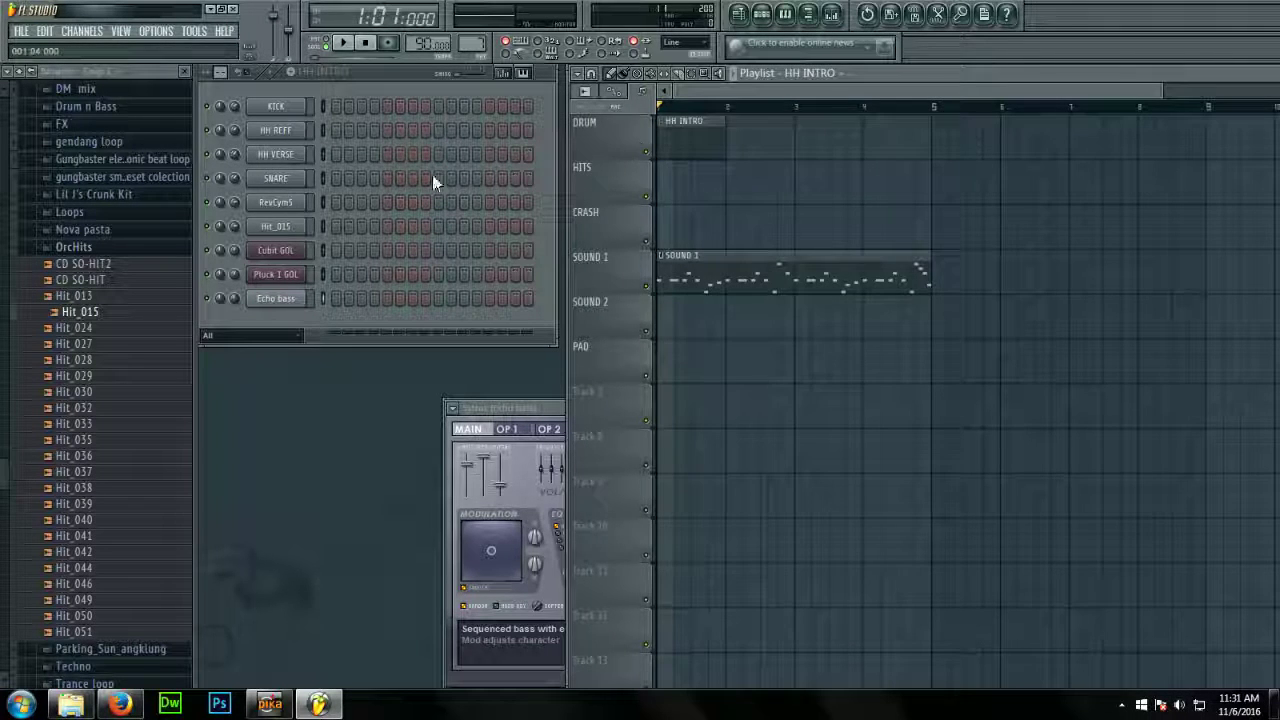
right_click(295, 158)
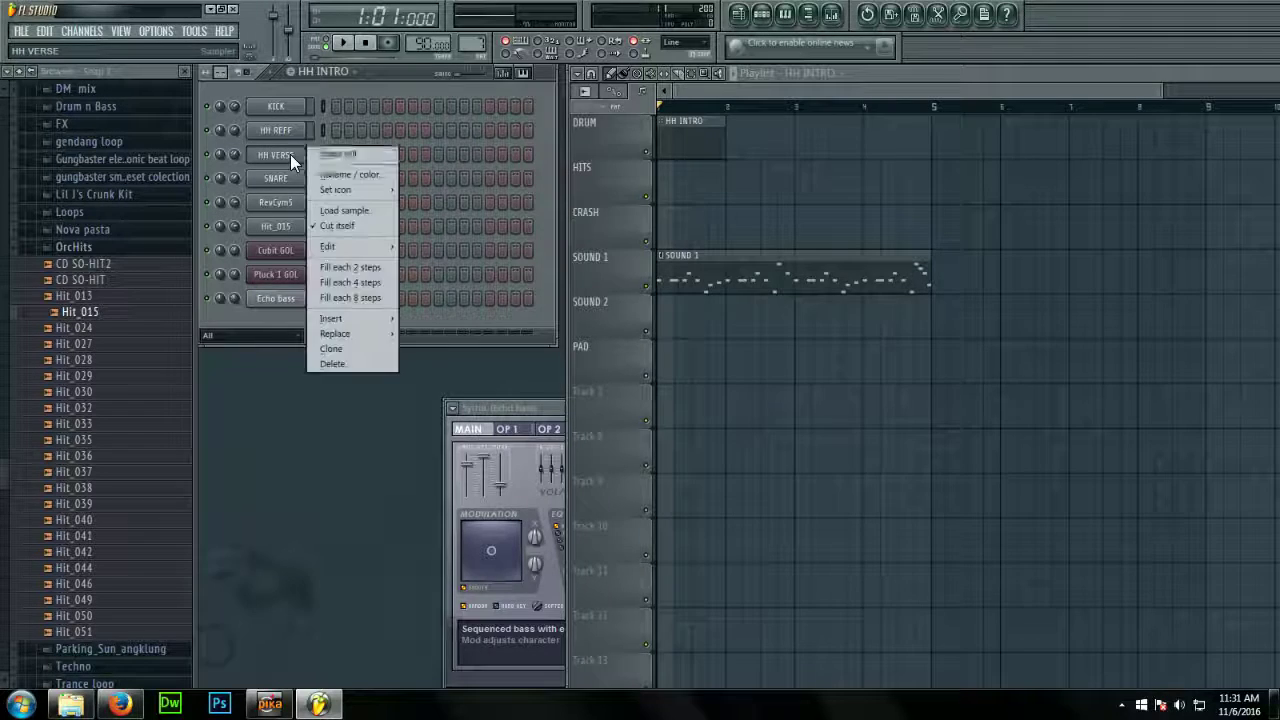
click(322, 158)
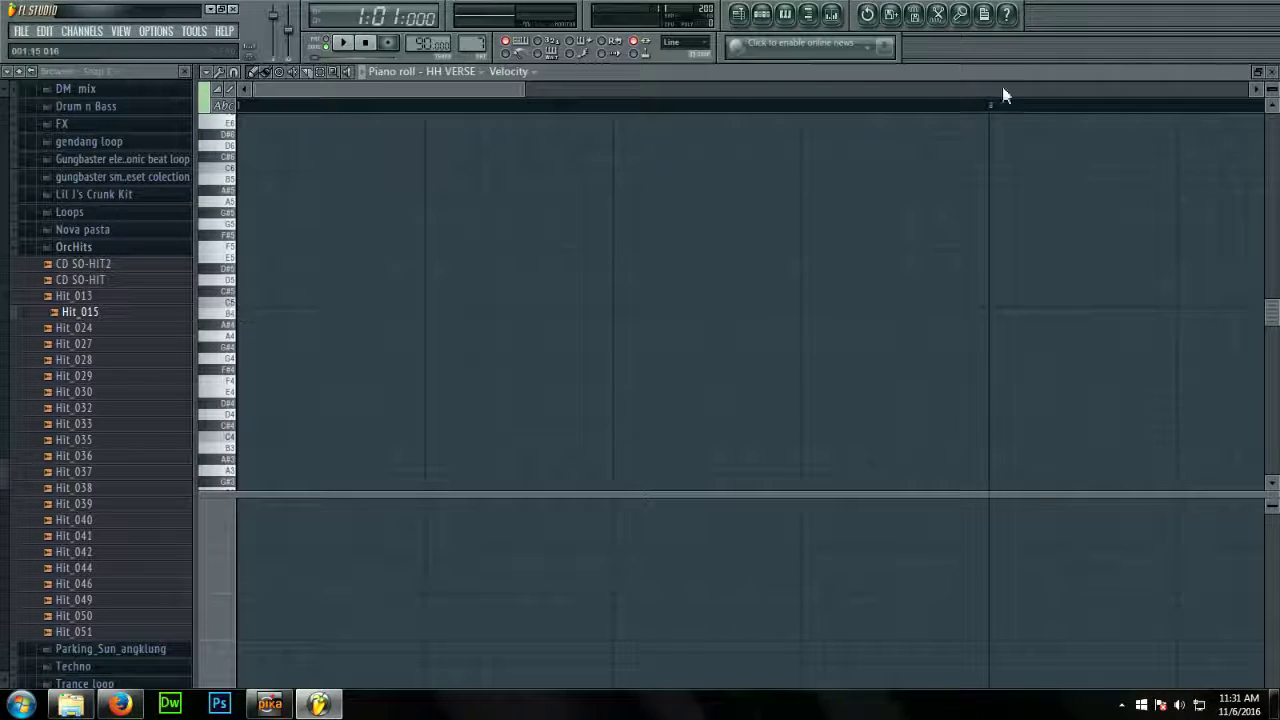
click(1273, 75)
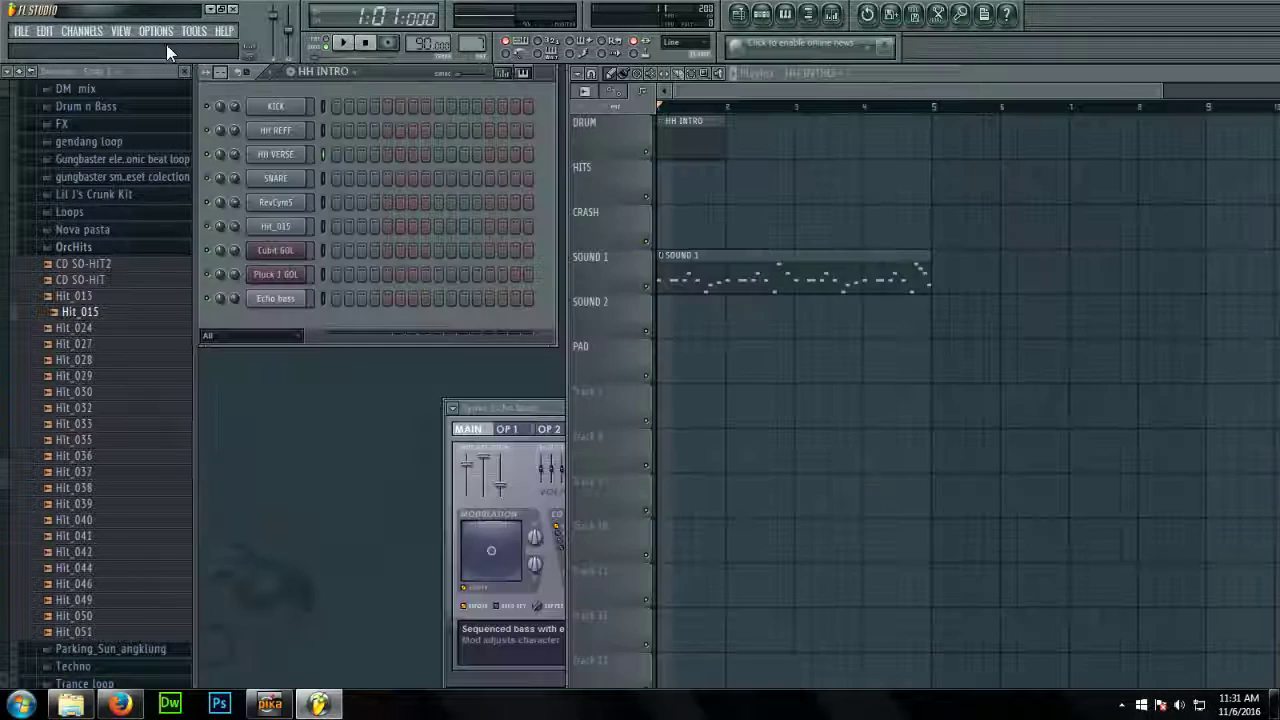
Expand the step grid to 64 steps, fill each 4 steps on the HH VERSE channel and play the result
click(215, 73)
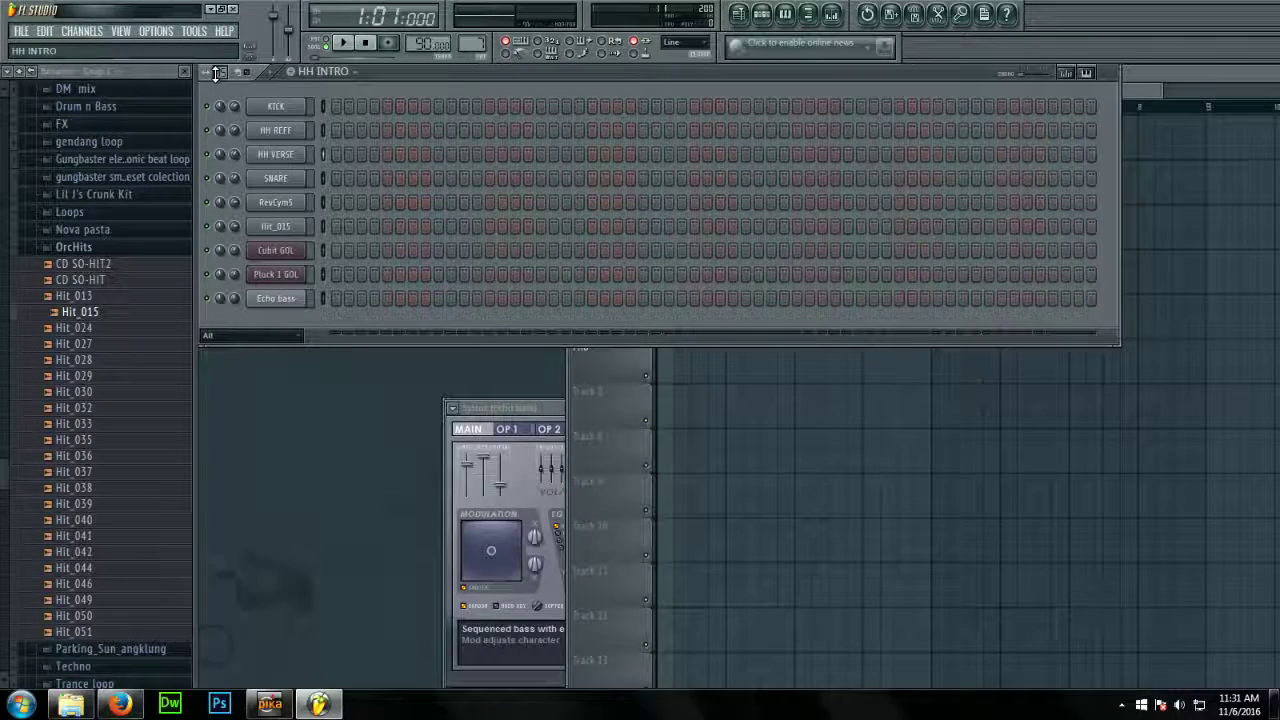
right_click(300, 150)
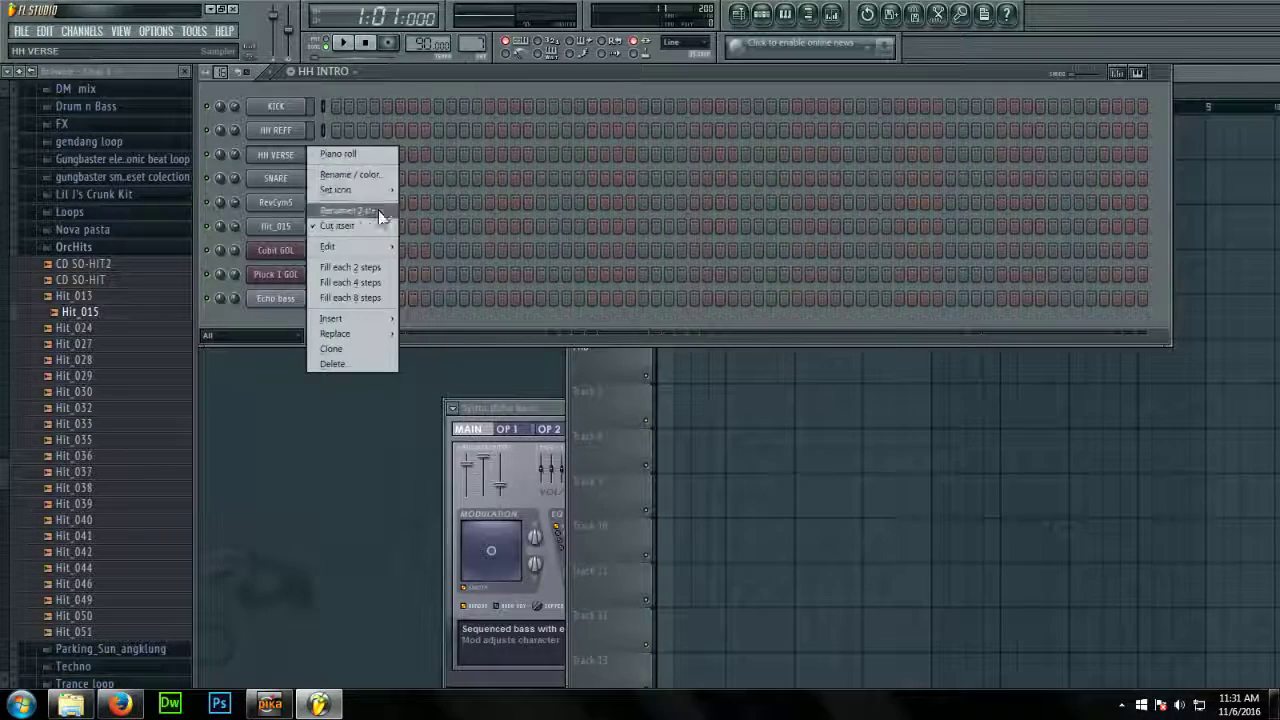
click(370, 268)
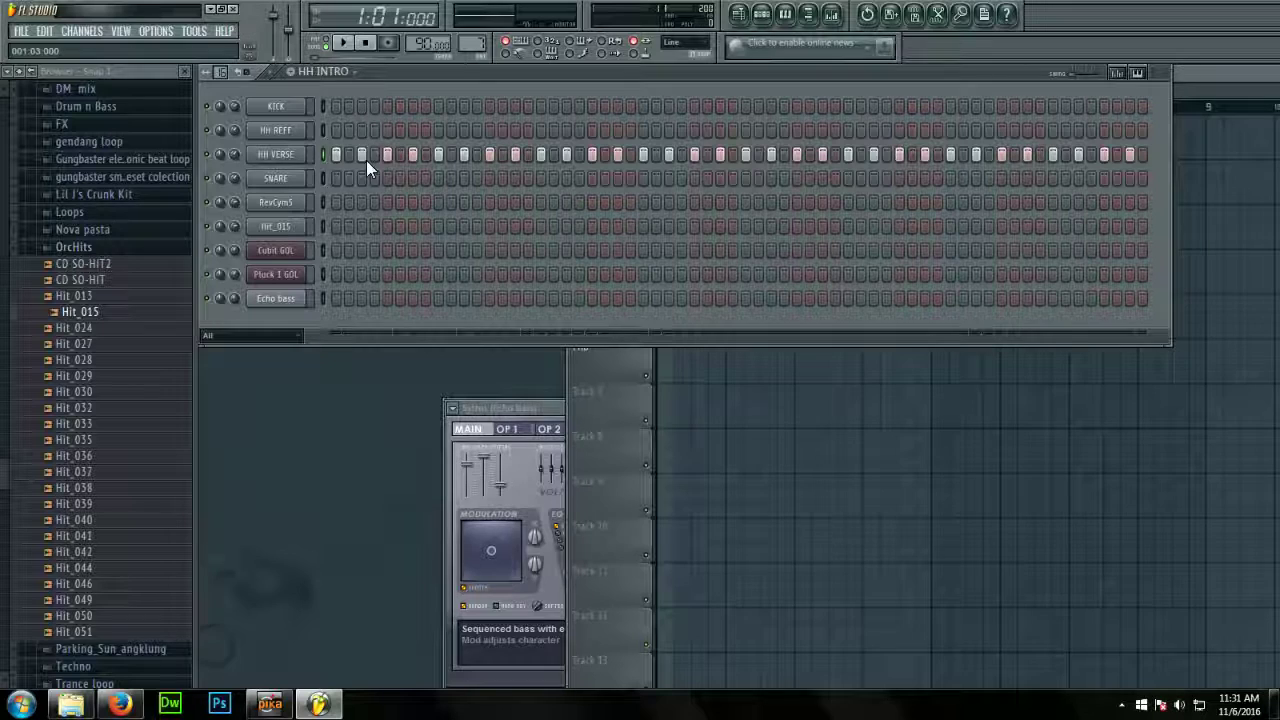
right_click(308, 150)
click(371, 251)
key(space)
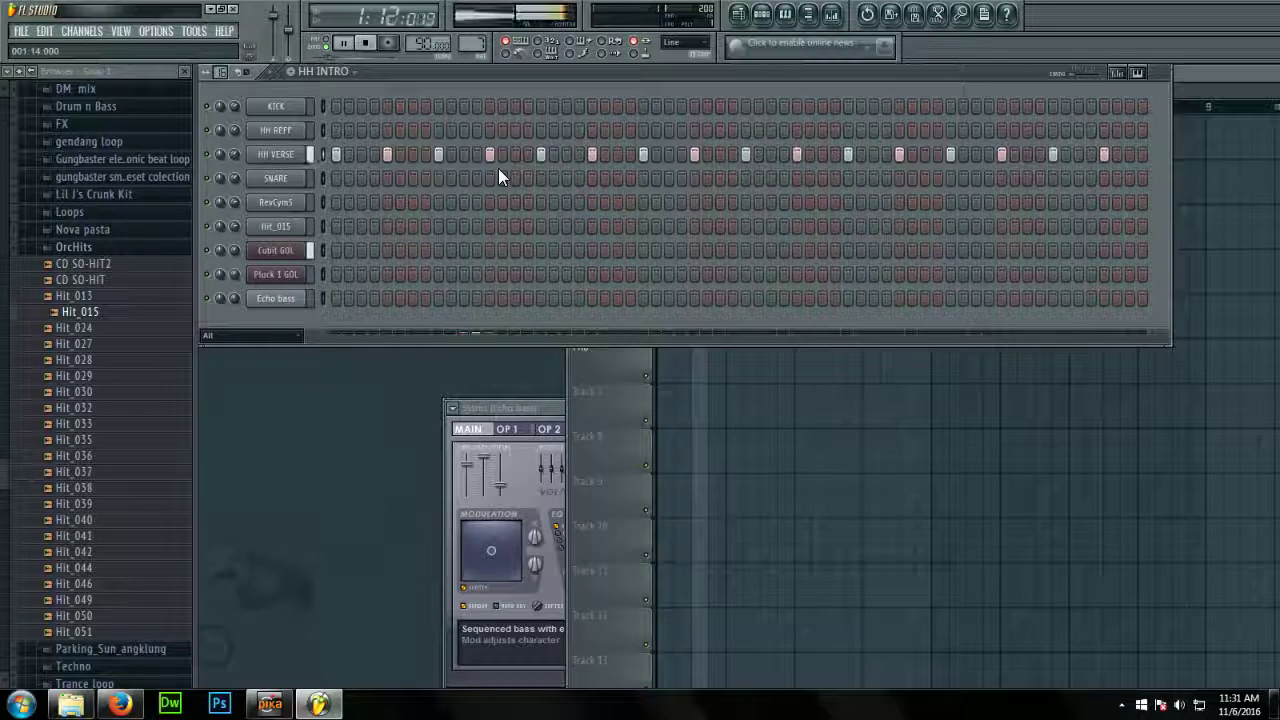
key(space)
Add HH VERSE hits on steps 19, 23, 27, 31, 35, 36 and 39 and listen to the pattern
click(566, 154)
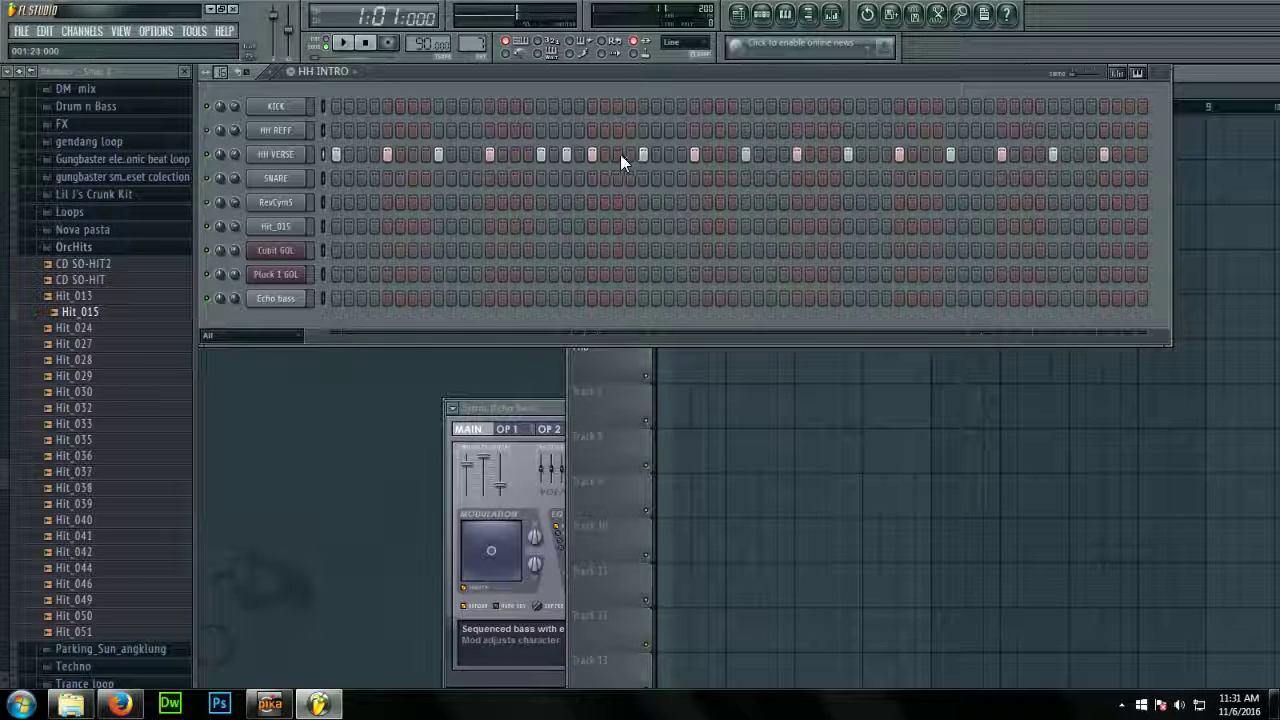
click(617, 154)
click(668, 154)
click(720, 154)
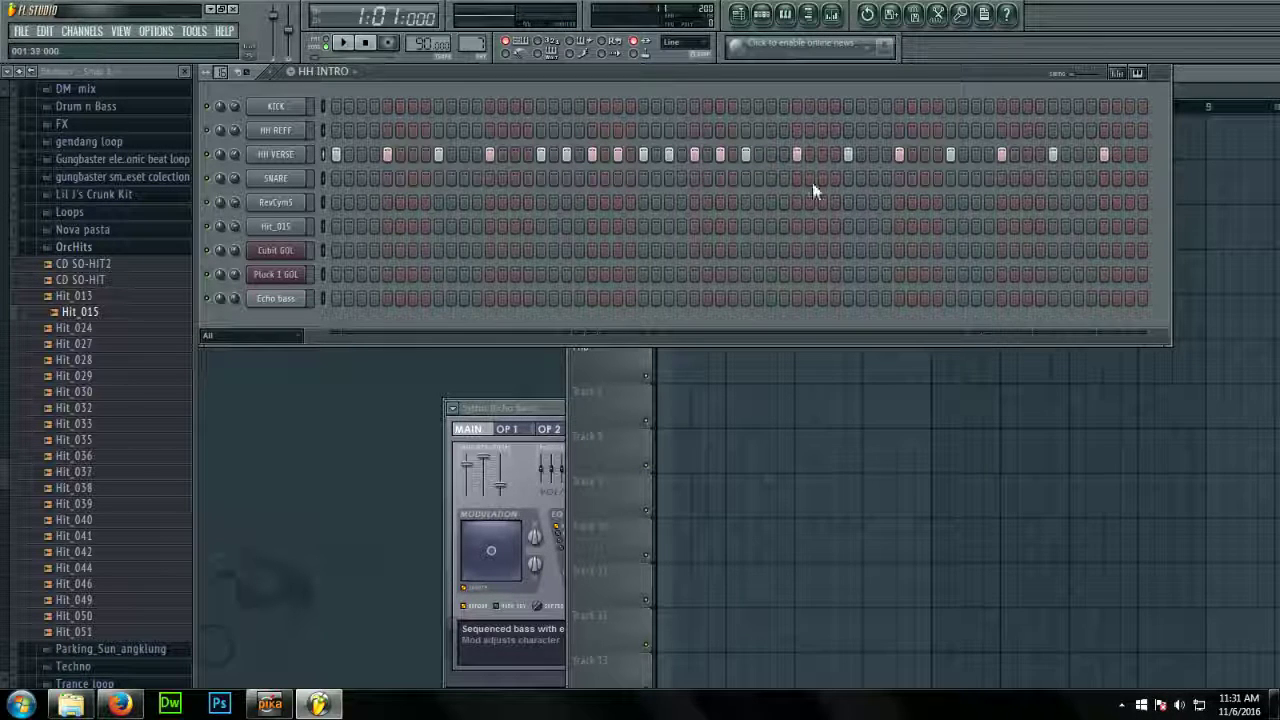
click(771, 154)
click(784, 154)
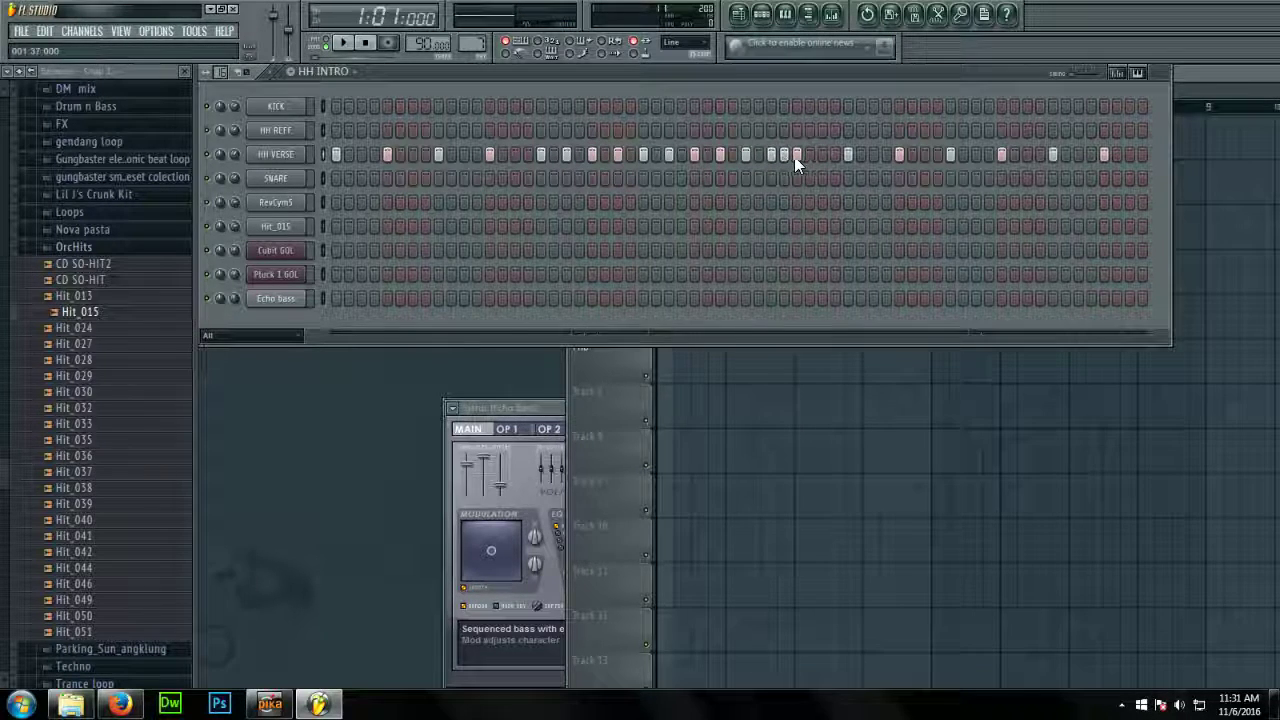
click(822, 154)
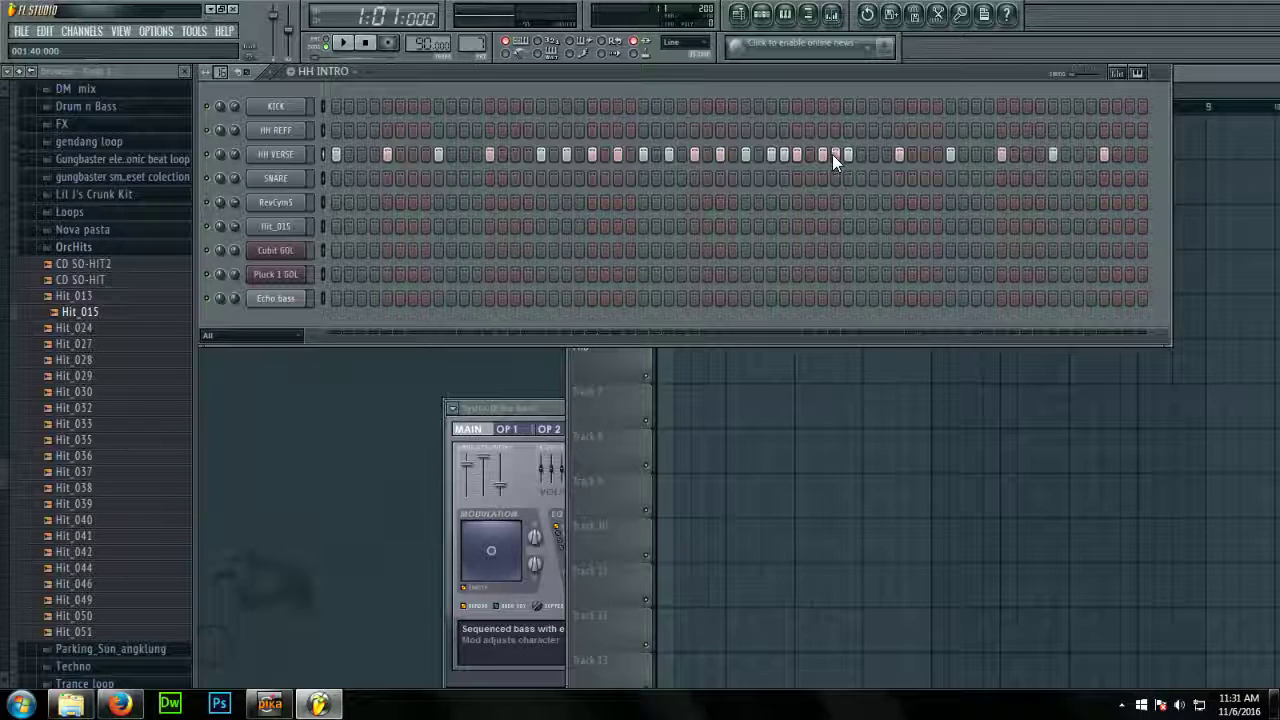
key(space)
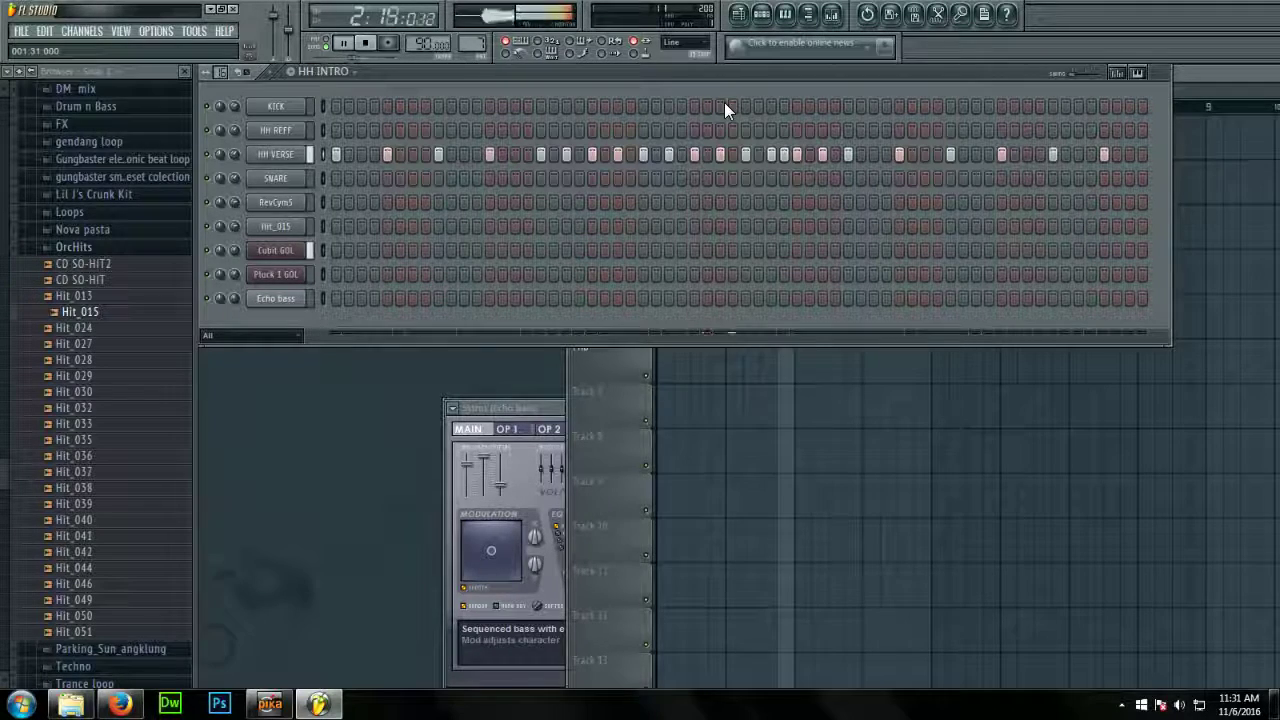
key(space)
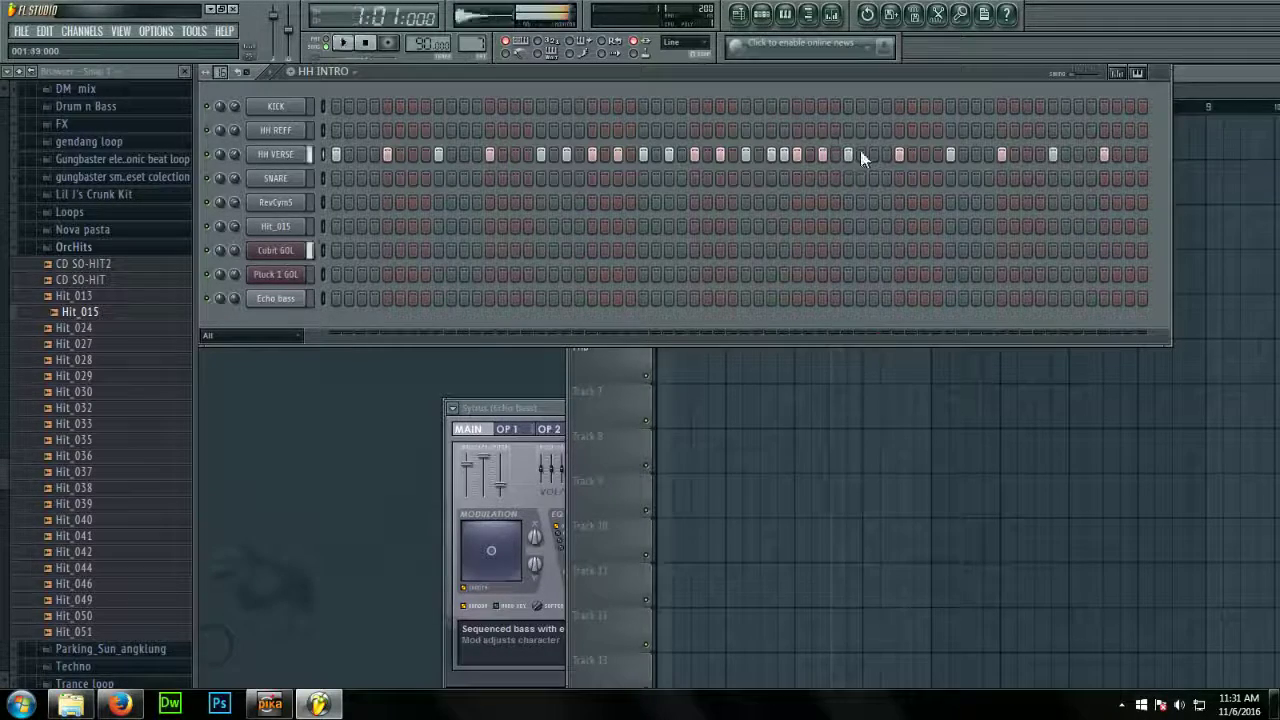
Add HH VERSE hits on steps 43, 44 and 47 and play the arrangement from bar 3
click(873, 154)
click(886, 154)
click(925, 154)
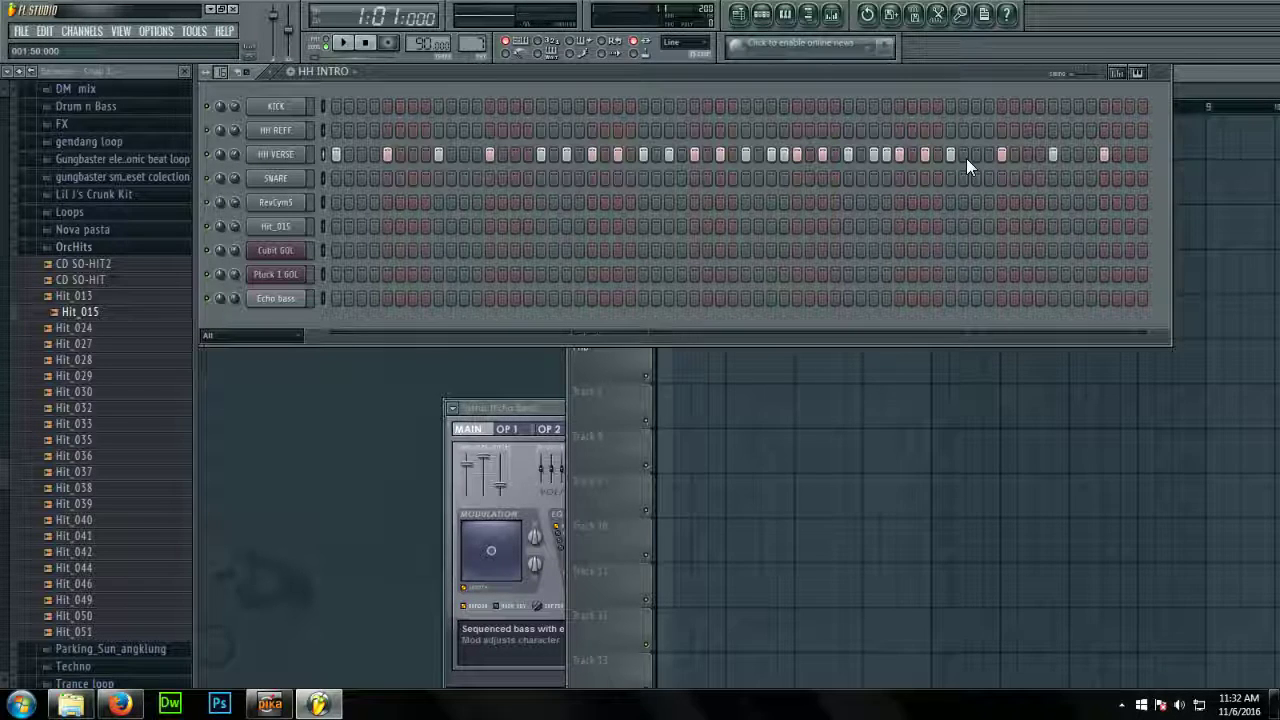
click(1179, 91)
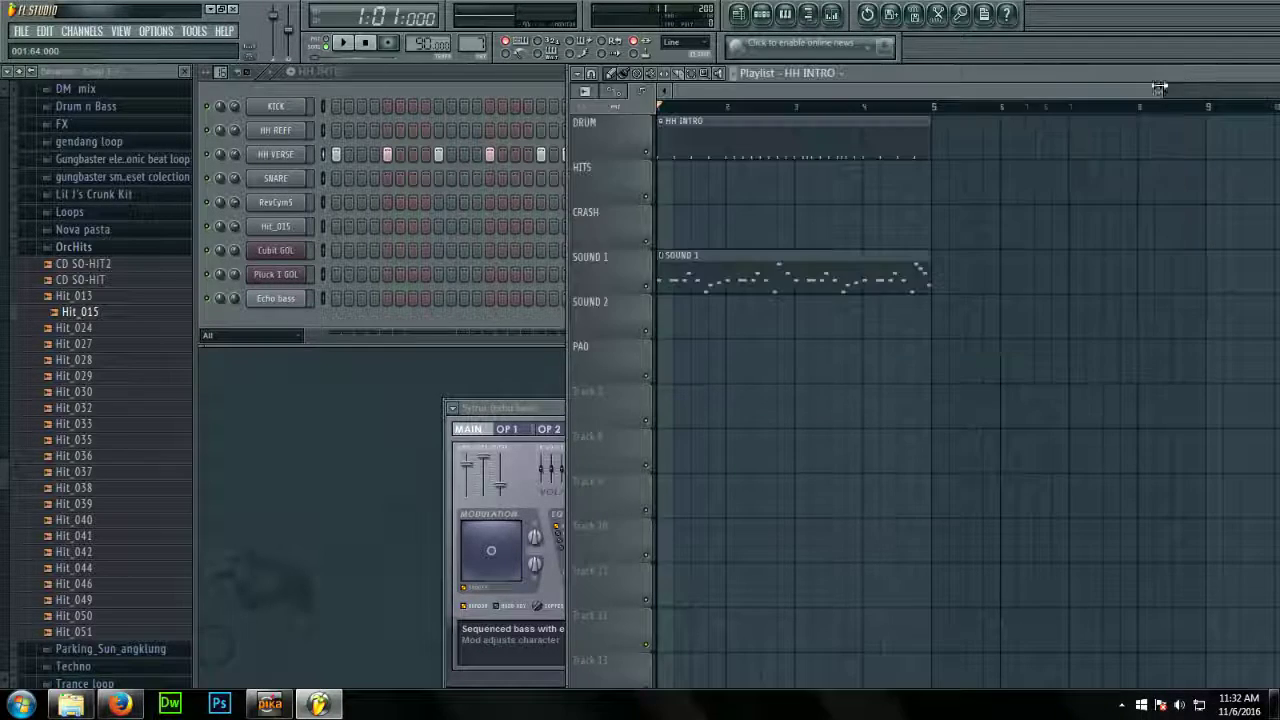
click(791, 108)
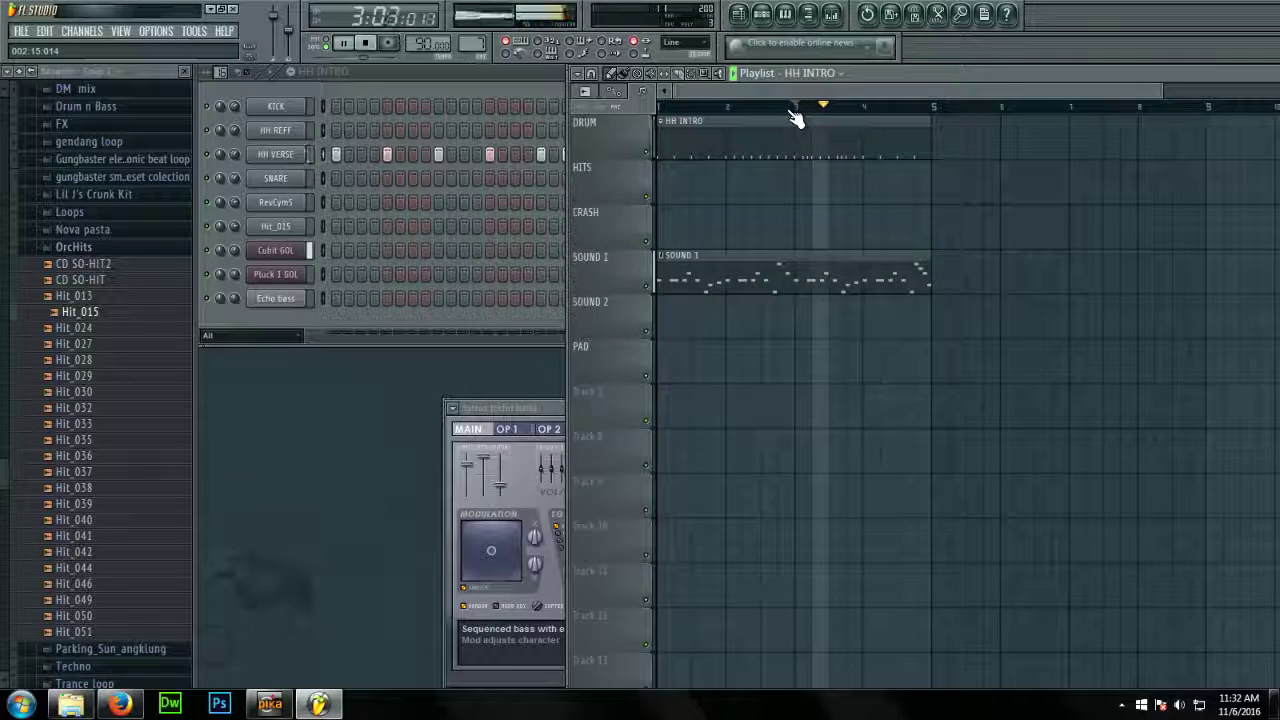
key(space)
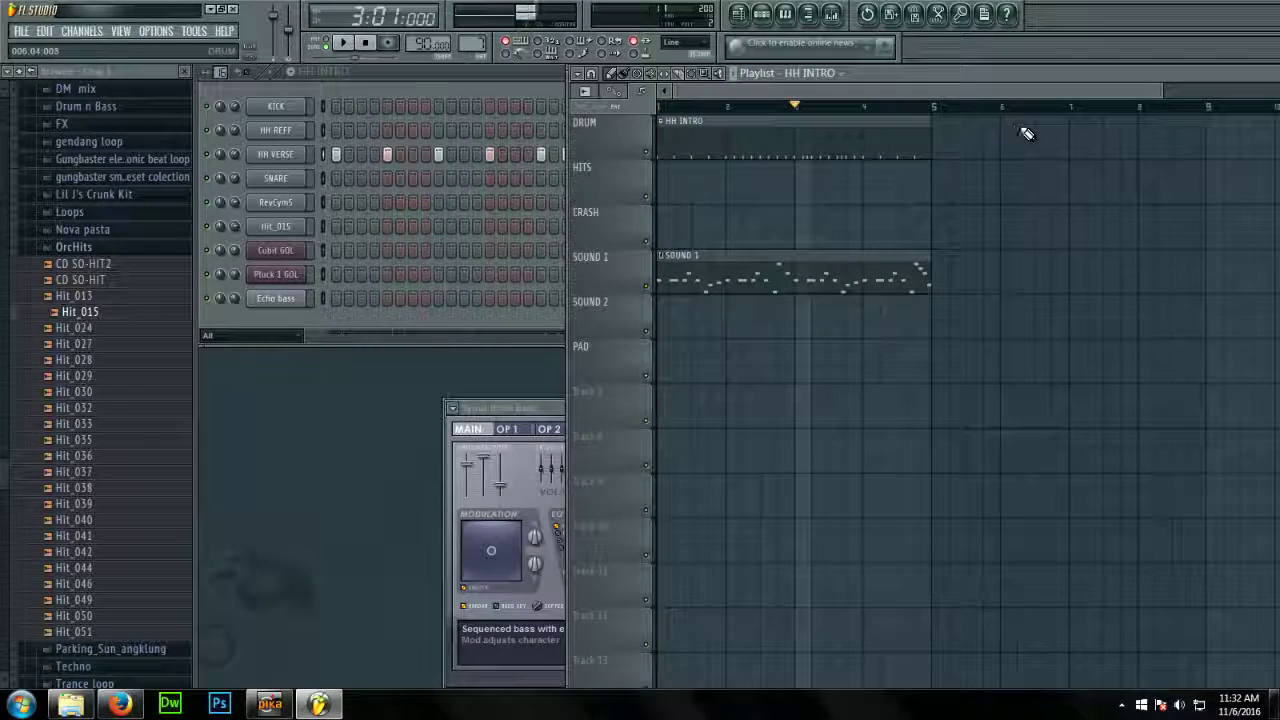
Open the HH VERSE hits of HH INTRO in the piano roll and set the snap to 1/2 step
click(473, 86)
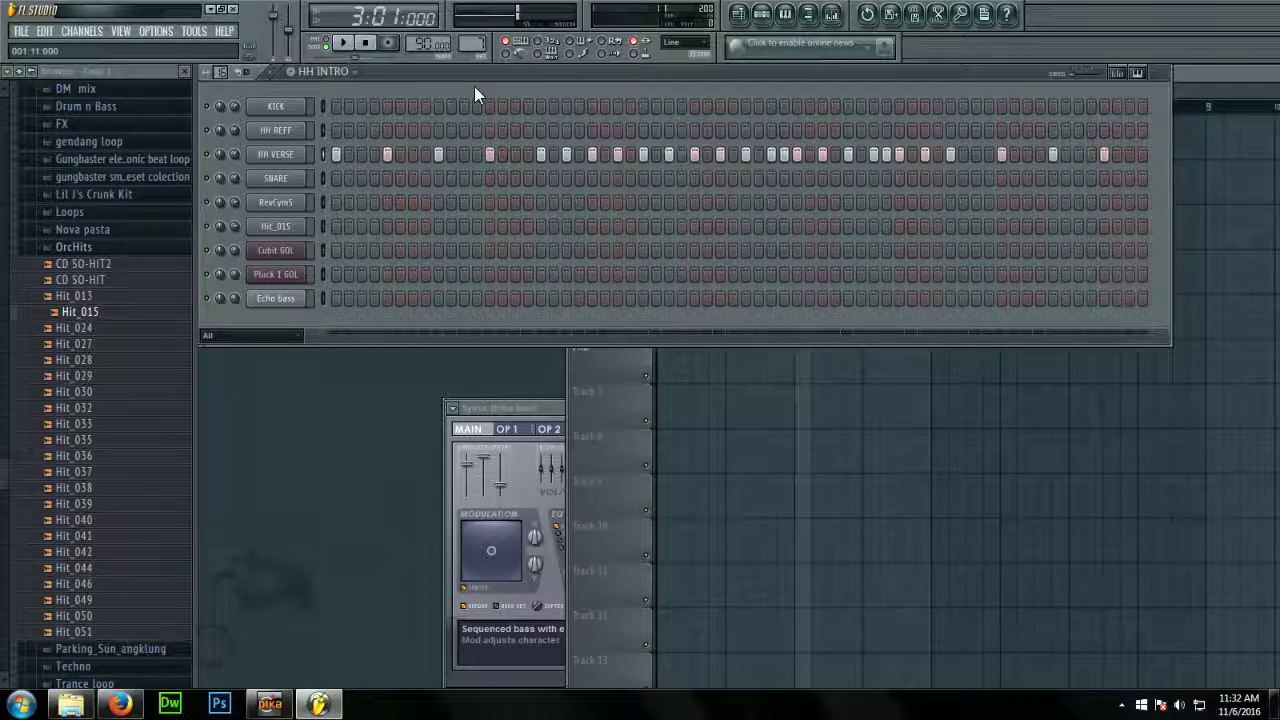
right_click(300, 155)
click(350, 157)
scroll(706, 303, up, 3)
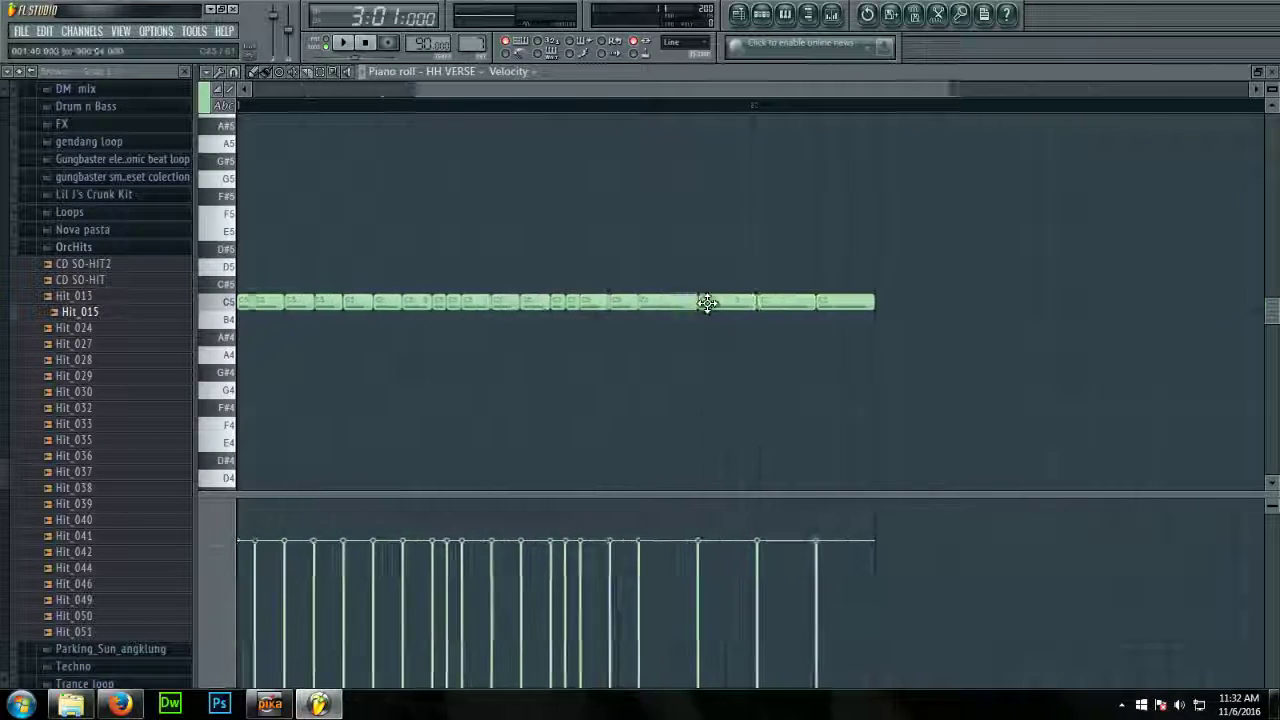
click(234, 73)
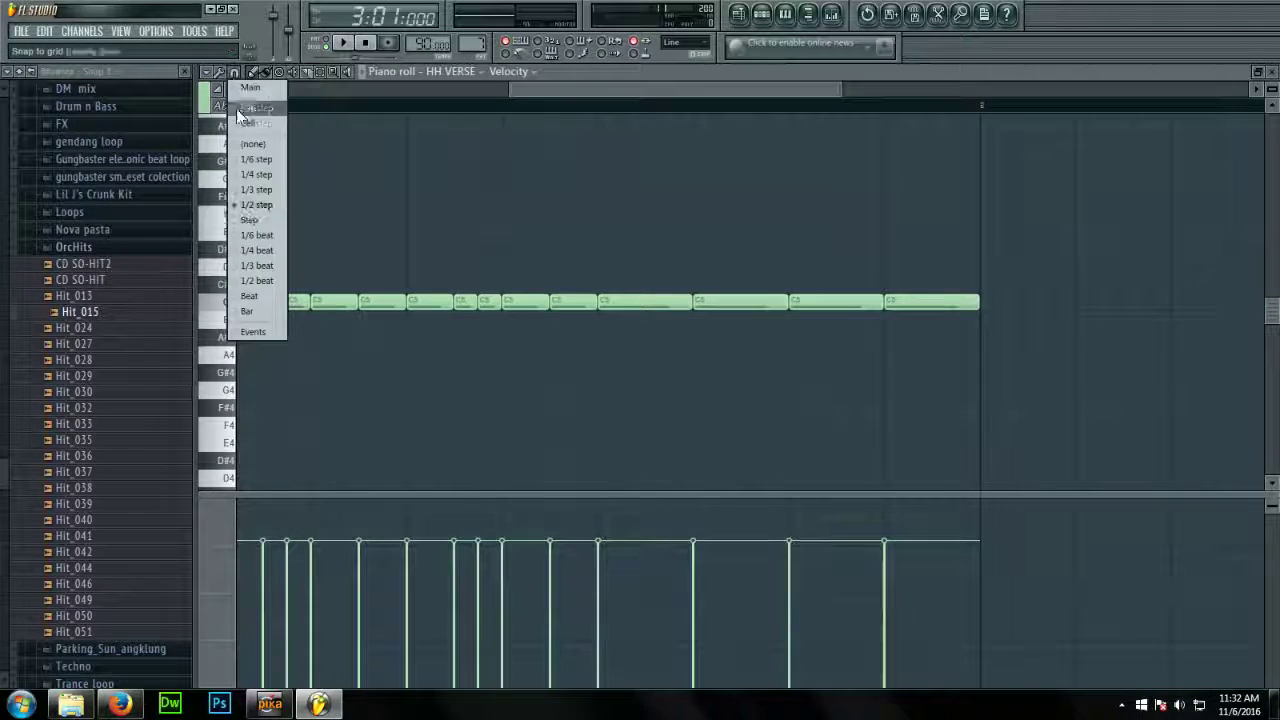
click(249, 204)
Shorten the C5 notes at steps 49 and 53 to two steps, add a C5 note at step 51 and play the result
scroll(692, 304, up, 2)
drag(685, 305, 630, 306)
click(640, 306)
drag(813, 305, 749, 305)
click(545, 107)
key(space)
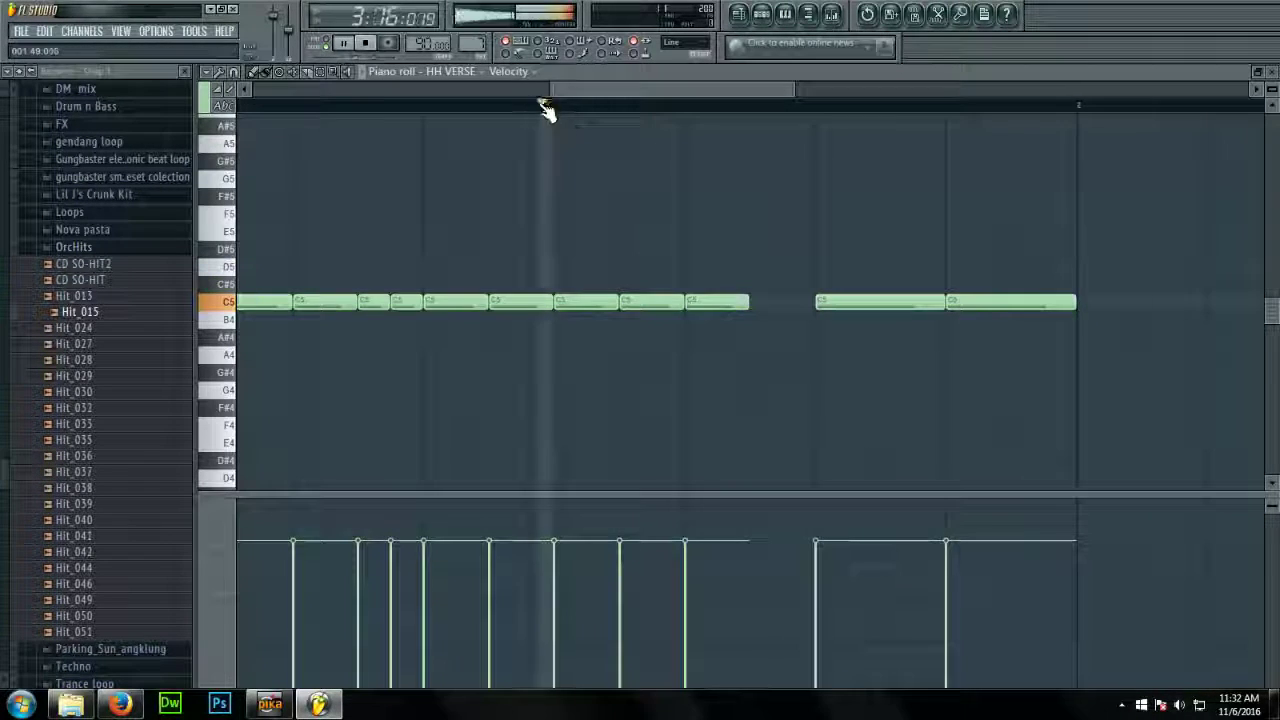
key(space)
Replace the remaining four-step C5 notes near the pattern's end with two-step notes from steps 55 to 63 and listen to the roll
right_click(828, 301)
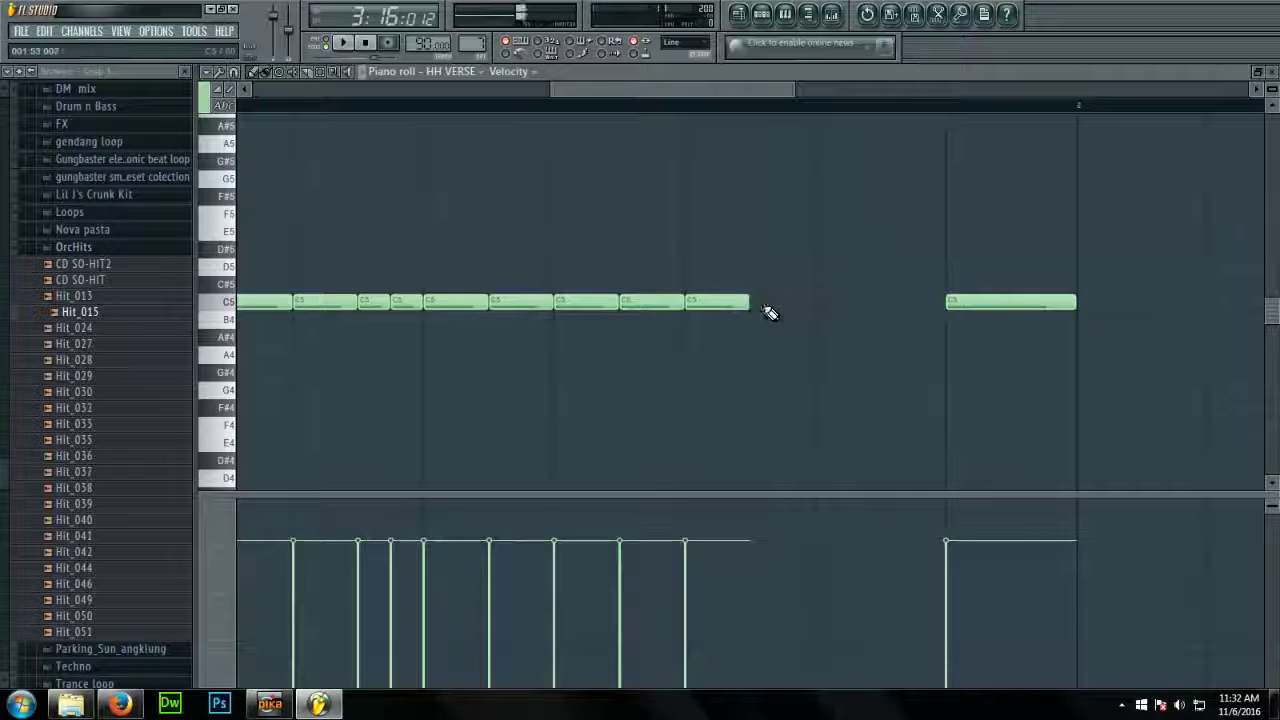
click(757, 303)
click(826, 305)
click(890, 305)
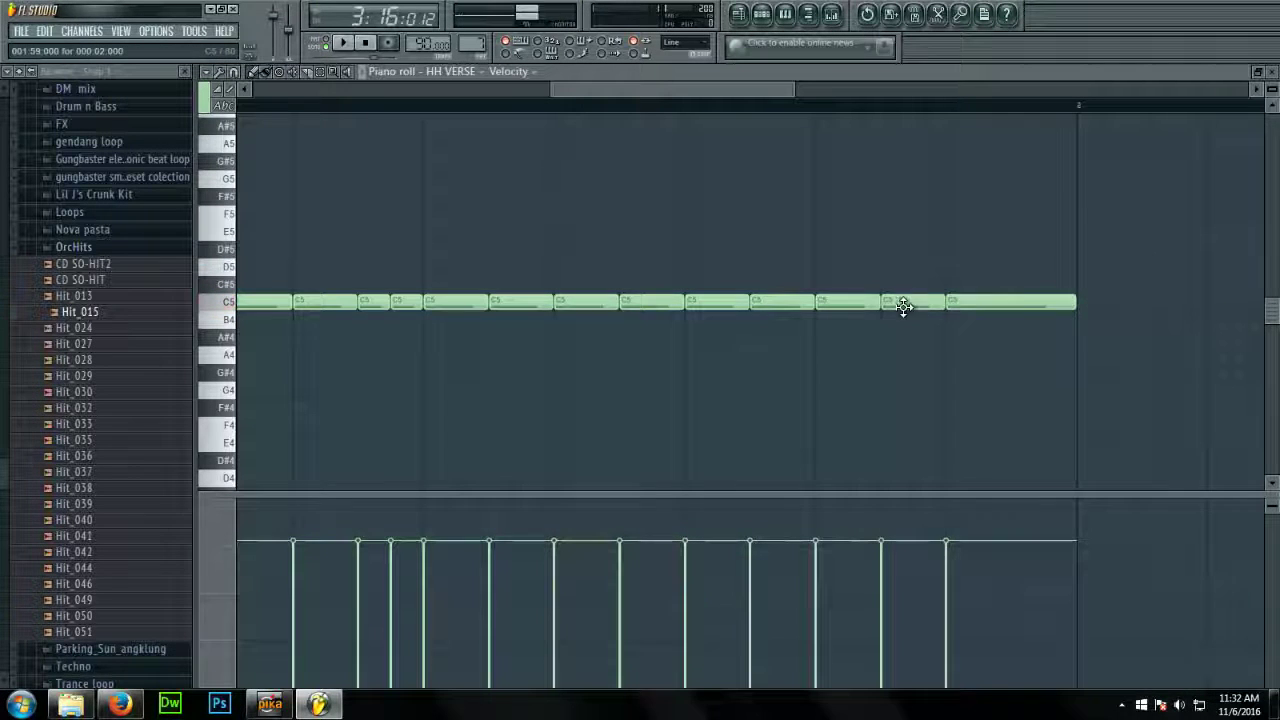
right_click(950, 303)
click(953, 304)
click(1016, 305)
key(space)
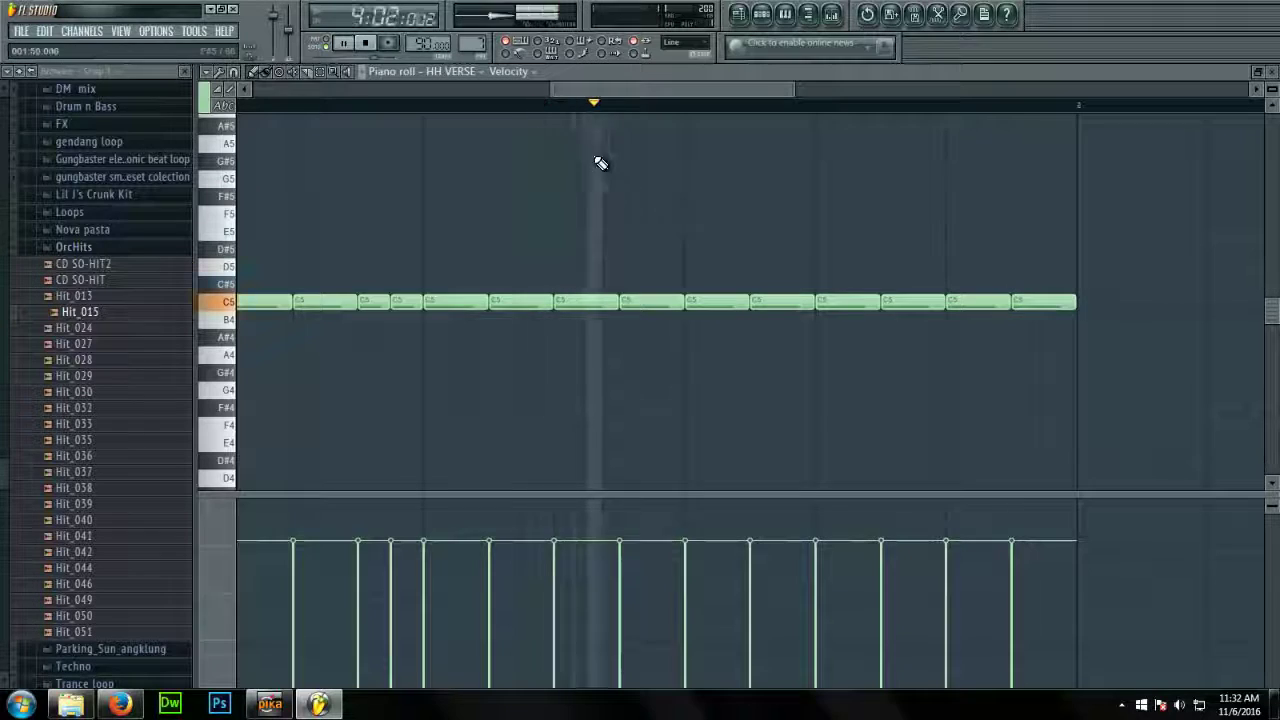
key(space)
key(space)
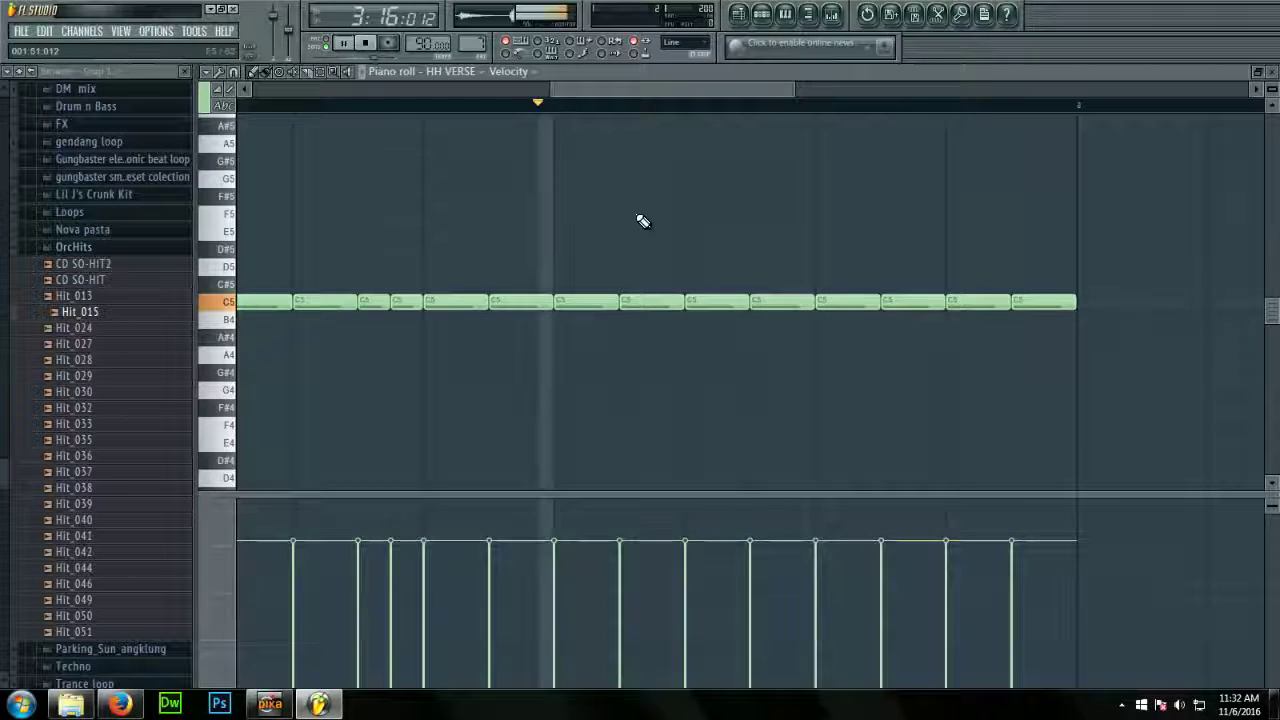
key(space)
Shorten the last eight C5 notes to one step, duplicate them and move the copies into the gaps between them
drag(1087, 262, 599, 383)
drag(1075, 303, 1027, 309)
key(ctrl+d)
scroll(867, 334, down, 2)
scroll(866, 335, down, 2)
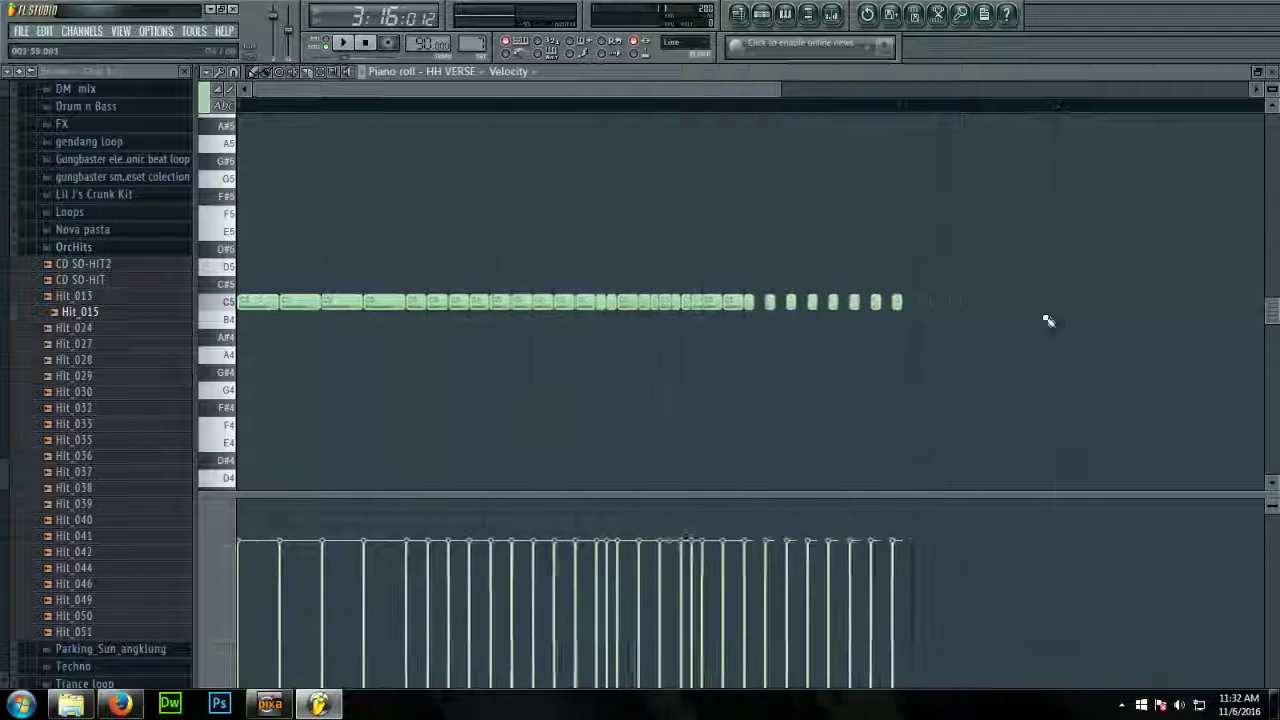
key(ctrl+v)
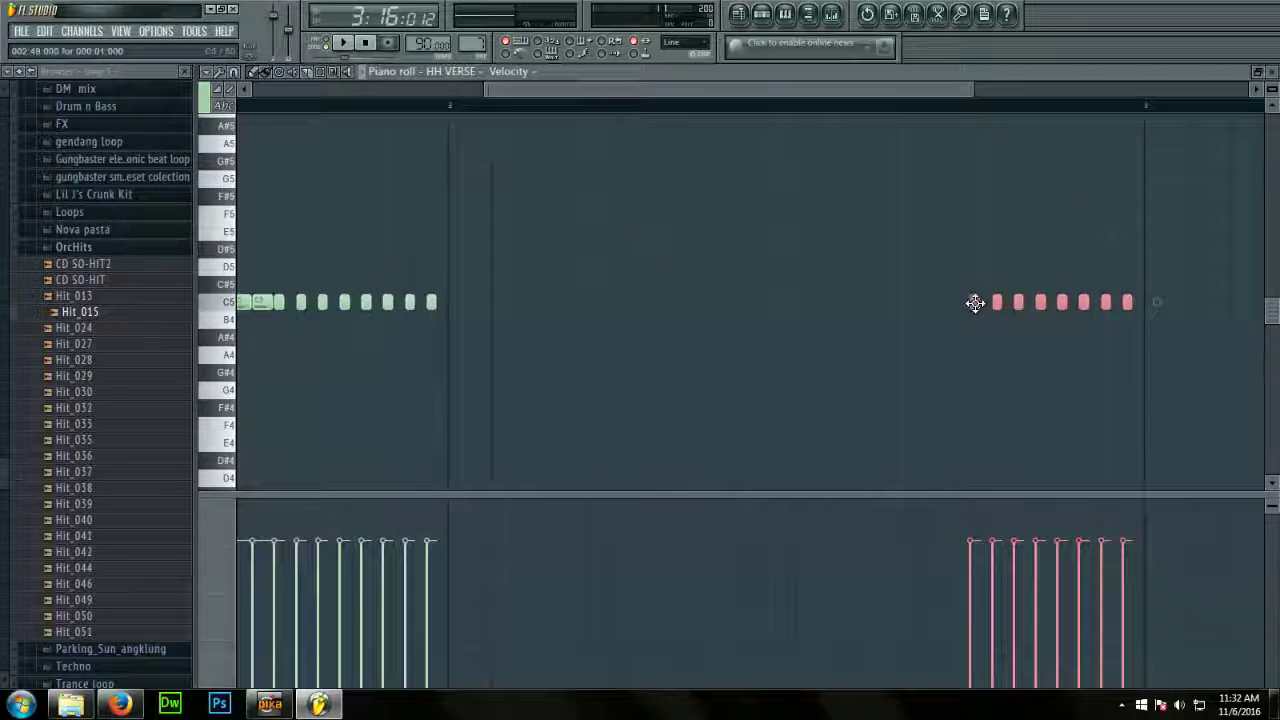
drag(976, 301, 657, 363)
Ramp the velocities of the last sixteen C5 notes from low to high and play the fill
scroll(285, 300, up, 3)
mouse_move(587, 549)
mouse_down()
mouse_move(434, 571)
mouse_move(262, 647)
mouse_up()
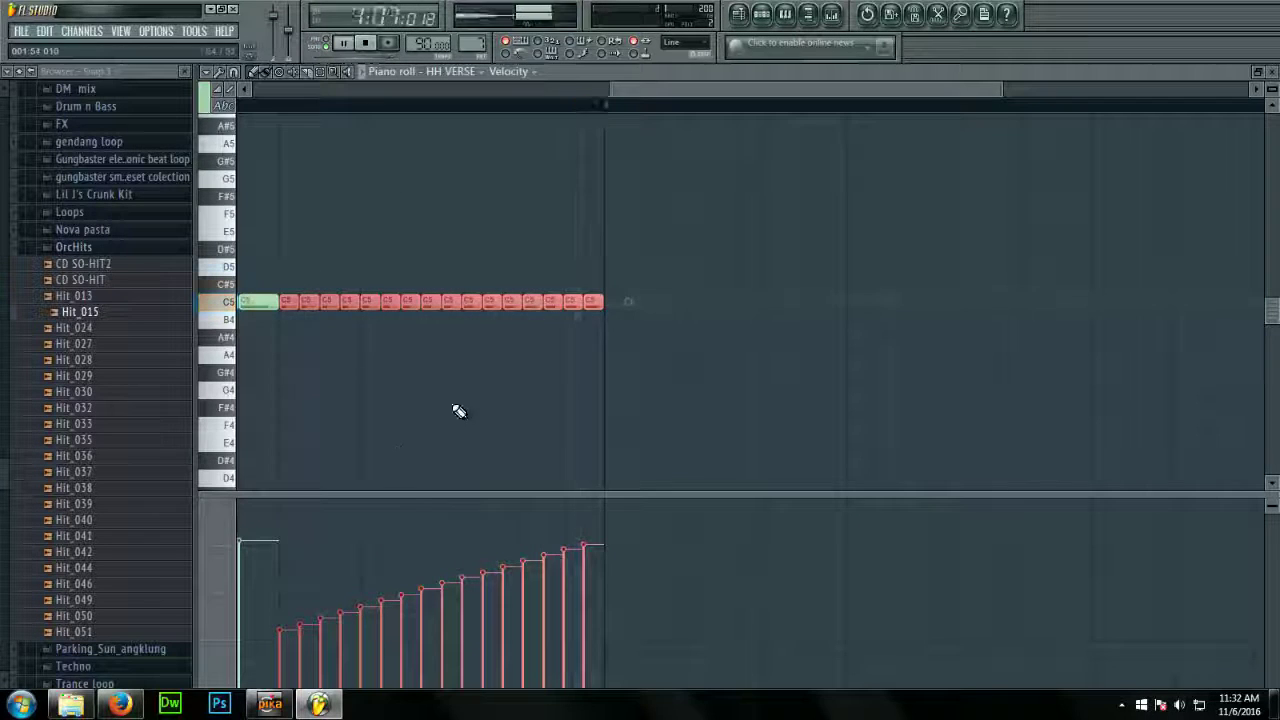
scroll(365, 348, up, 1)
scroll(365, 348, up, 1)
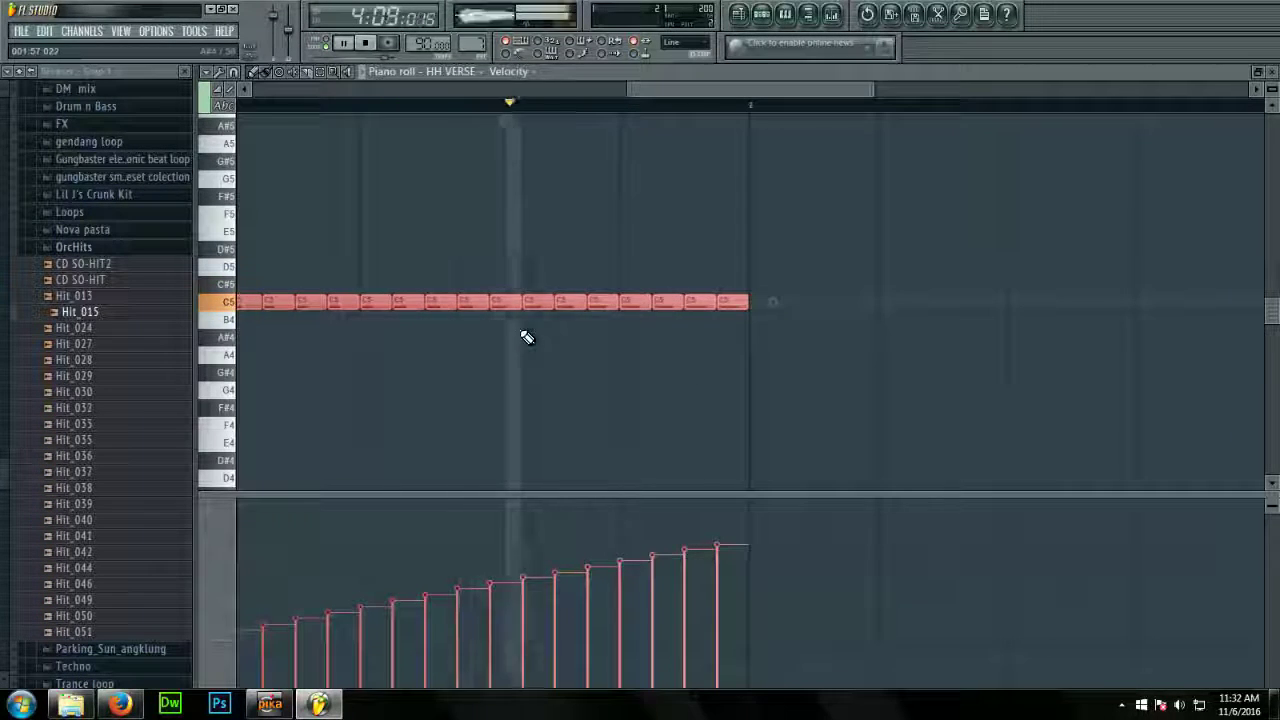
key(space)
Shorten the last four C5 notes to half a step and fill the gaps with duplicates of the same length
scroll(800, 316, up, 1)
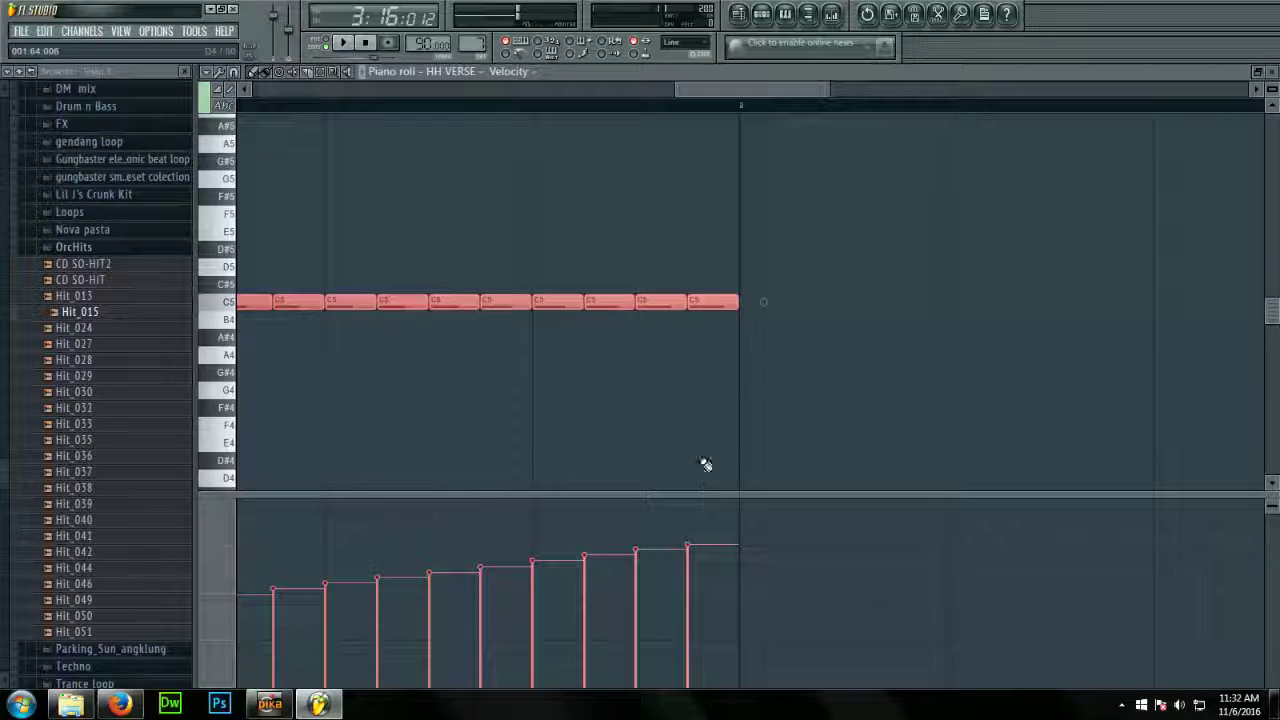
drag(811, 261, 545, 361)
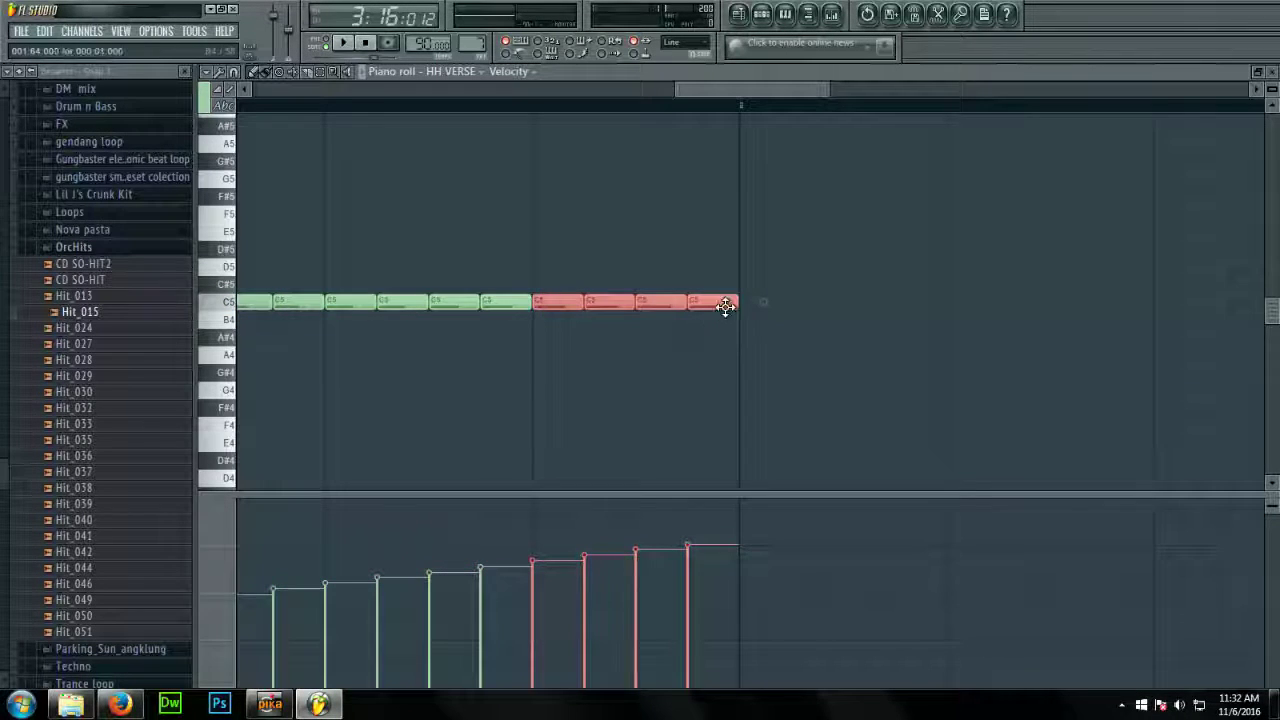
key(ctrl+b)
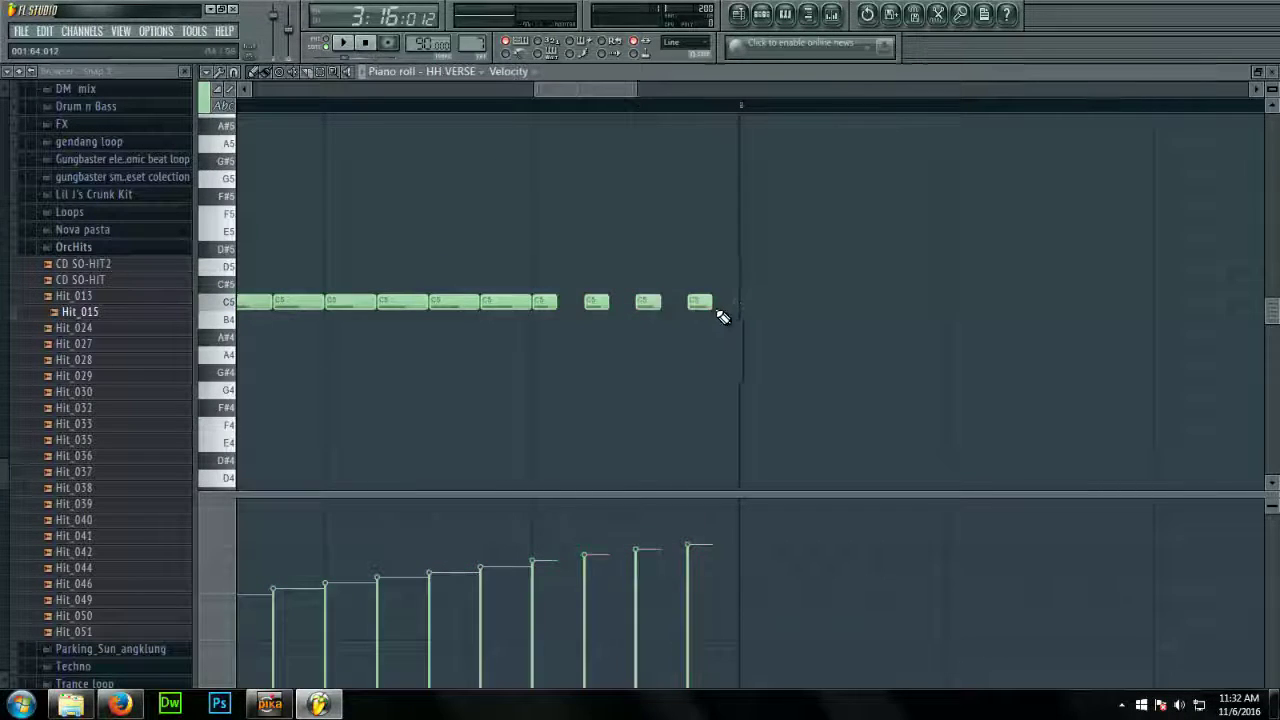
scroll(1078, 343, down, 6)
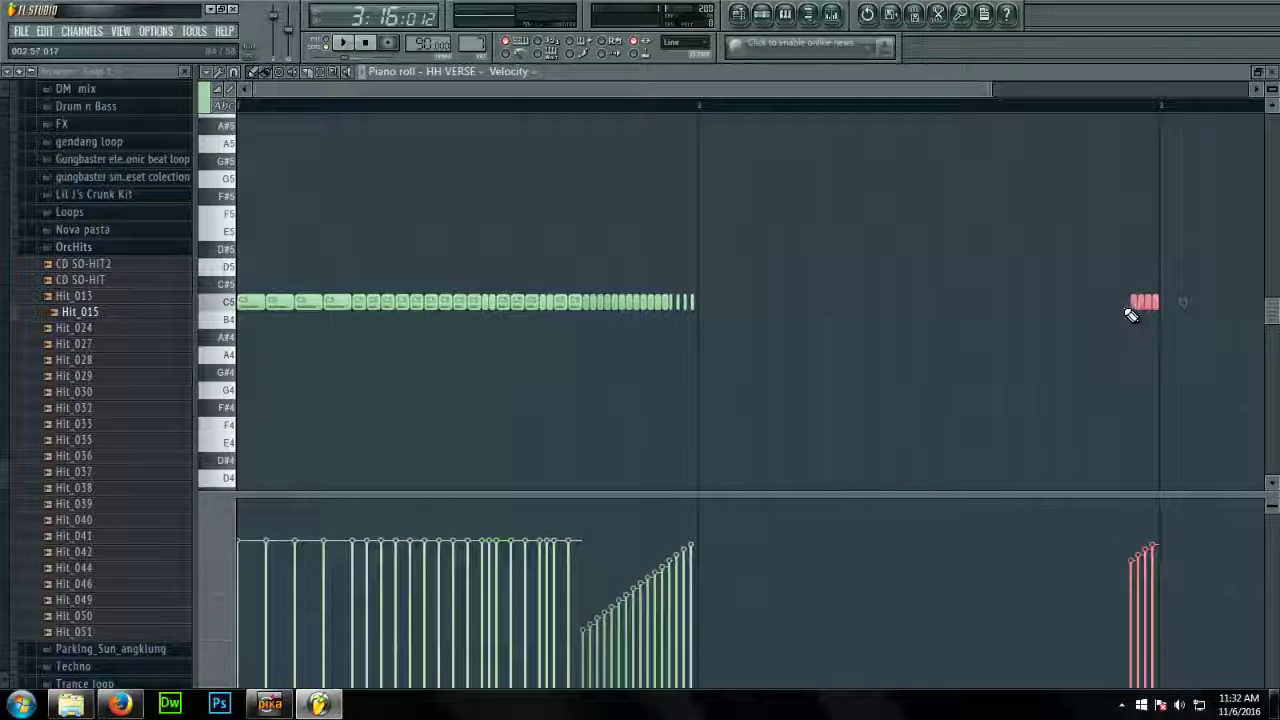
drag(1130, 308, 676, 316)
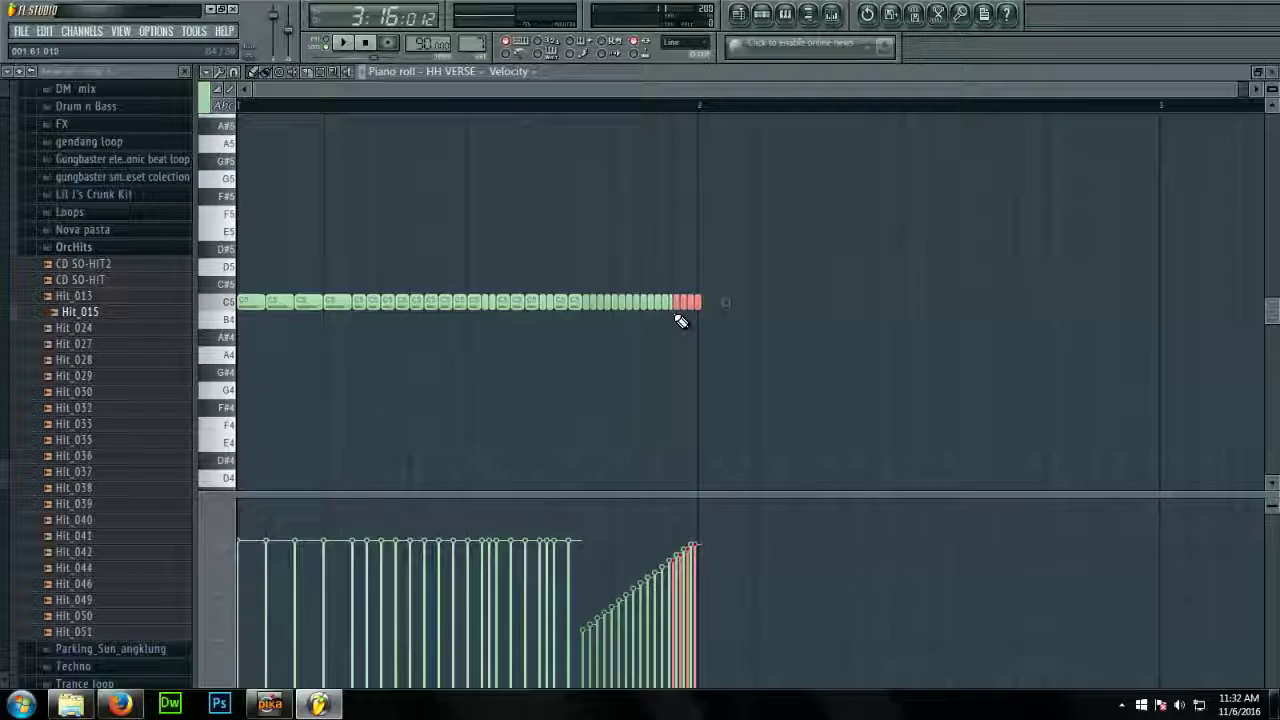
scroll(680, 316, up, 6)
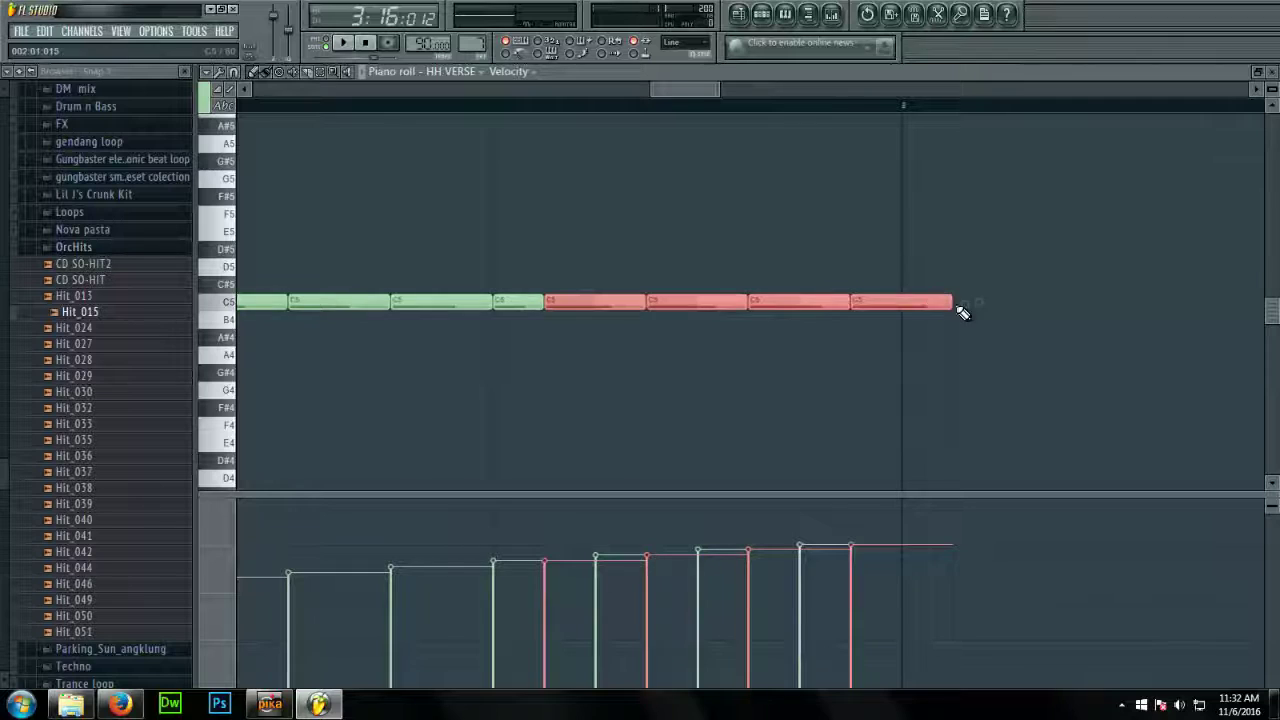
drag(959, 312, 912, 305)
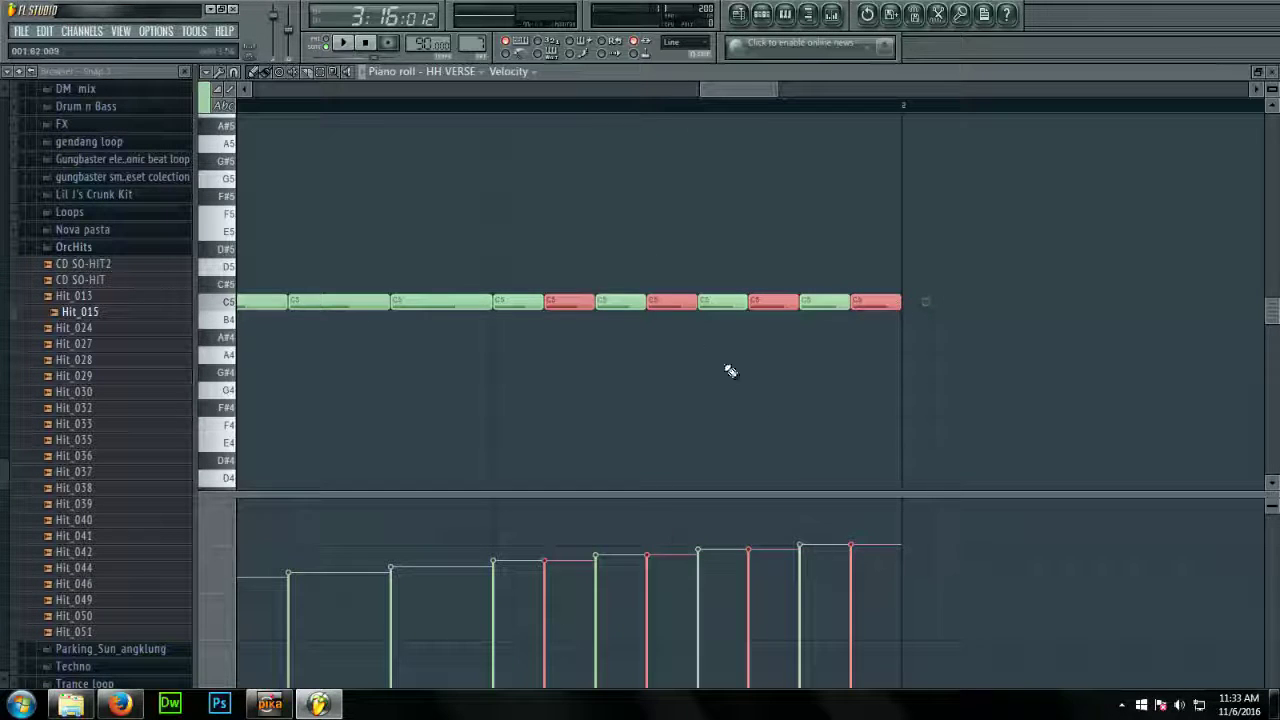
Smooth the velocities of the last eight half-step notes into an even upward ramp and play them
drag(533, 244, 939, 482)
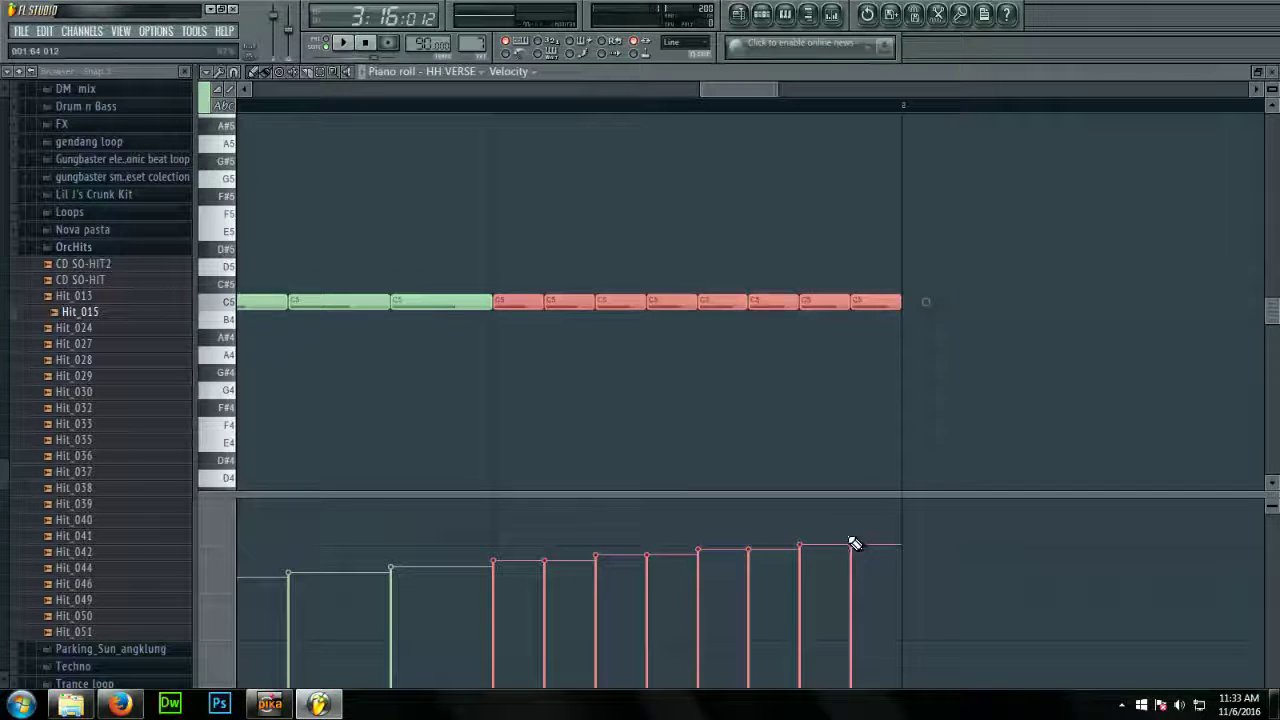
drag(855, 543, 514, 562)
key(space)
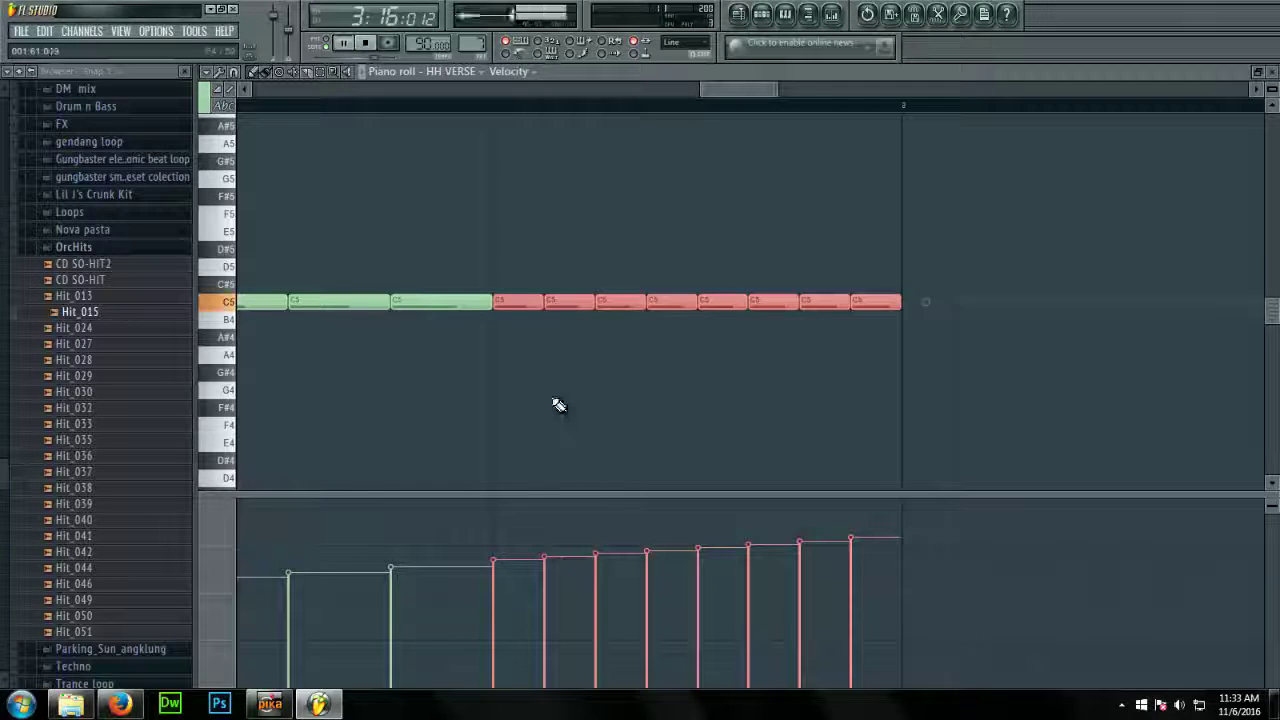
scroll(530, 366, down, 4)
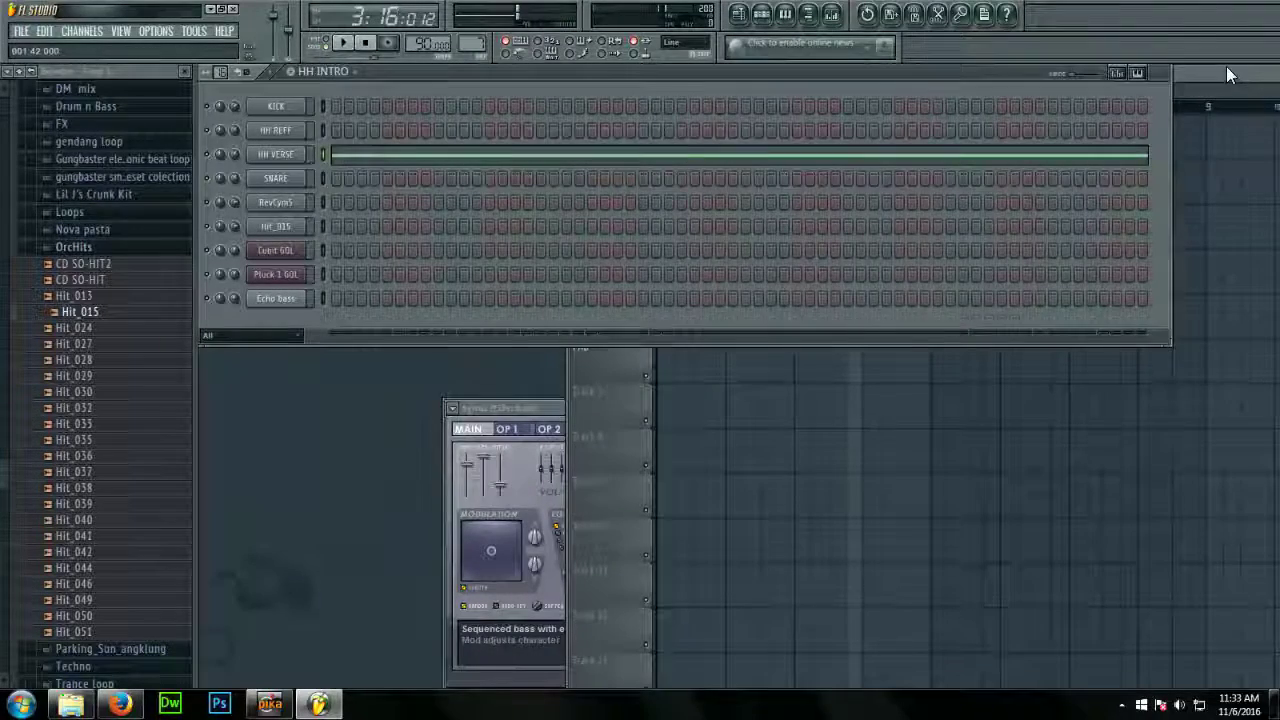
Play the playlist arrangement from bar 1 to hear HH INTRO together with SOUND 1
click(1227, 74)
click(660, 106)
key(space)
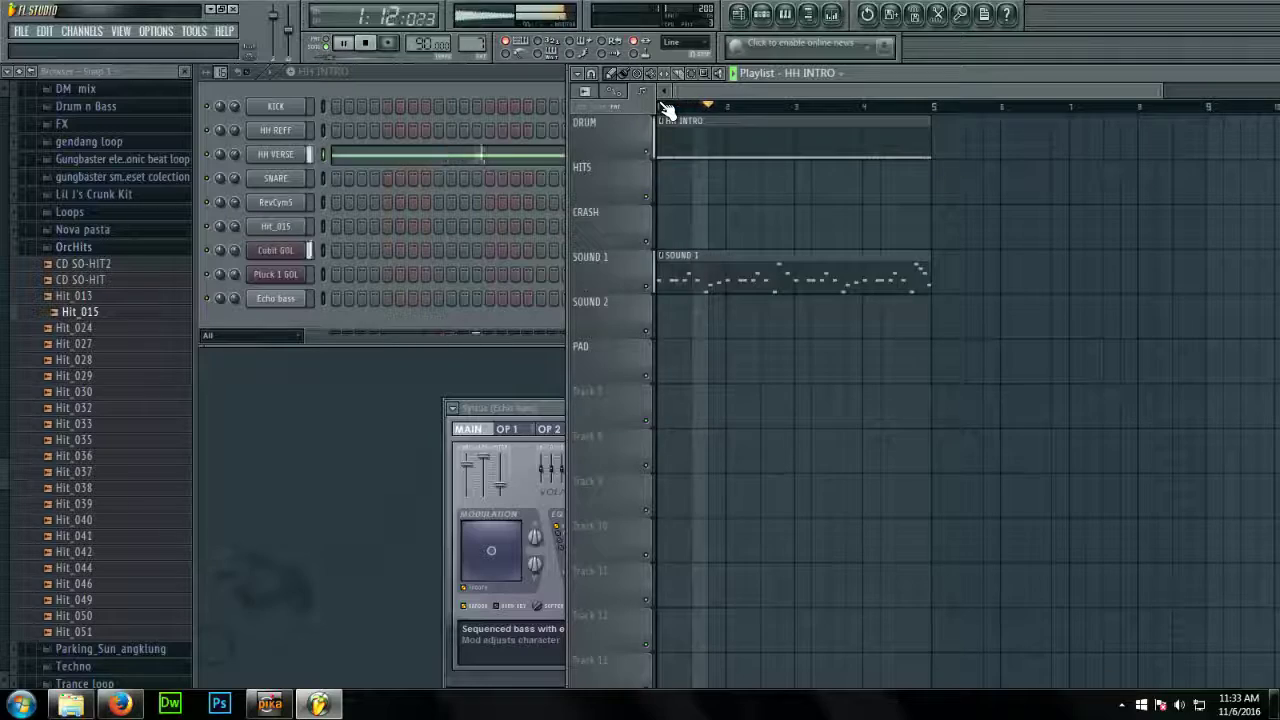
key(space)
Place the CRASH pattern on the CRASH track in the second half of bar 4, eight steps long and ending at bar 5
drag(477, 50, 477, 43)
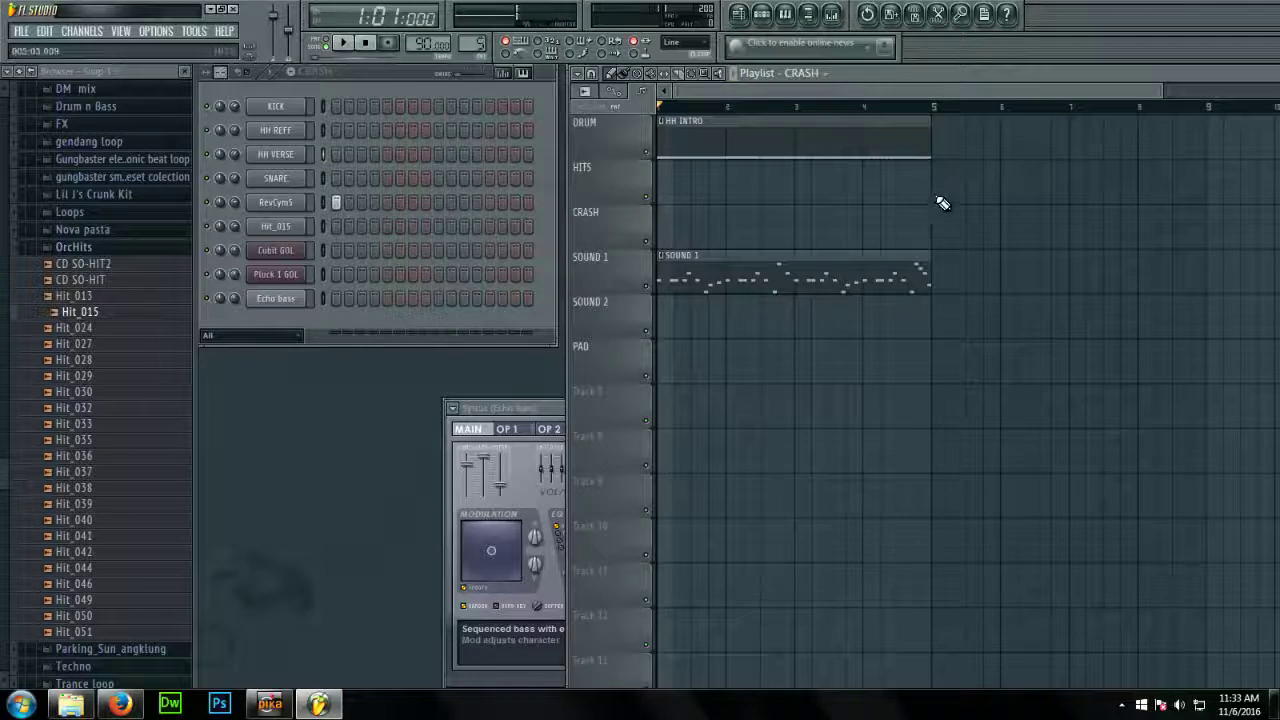
click(915, 240)
scroll(970, 240, up, 3)
drag(965, 239, 855, 235)
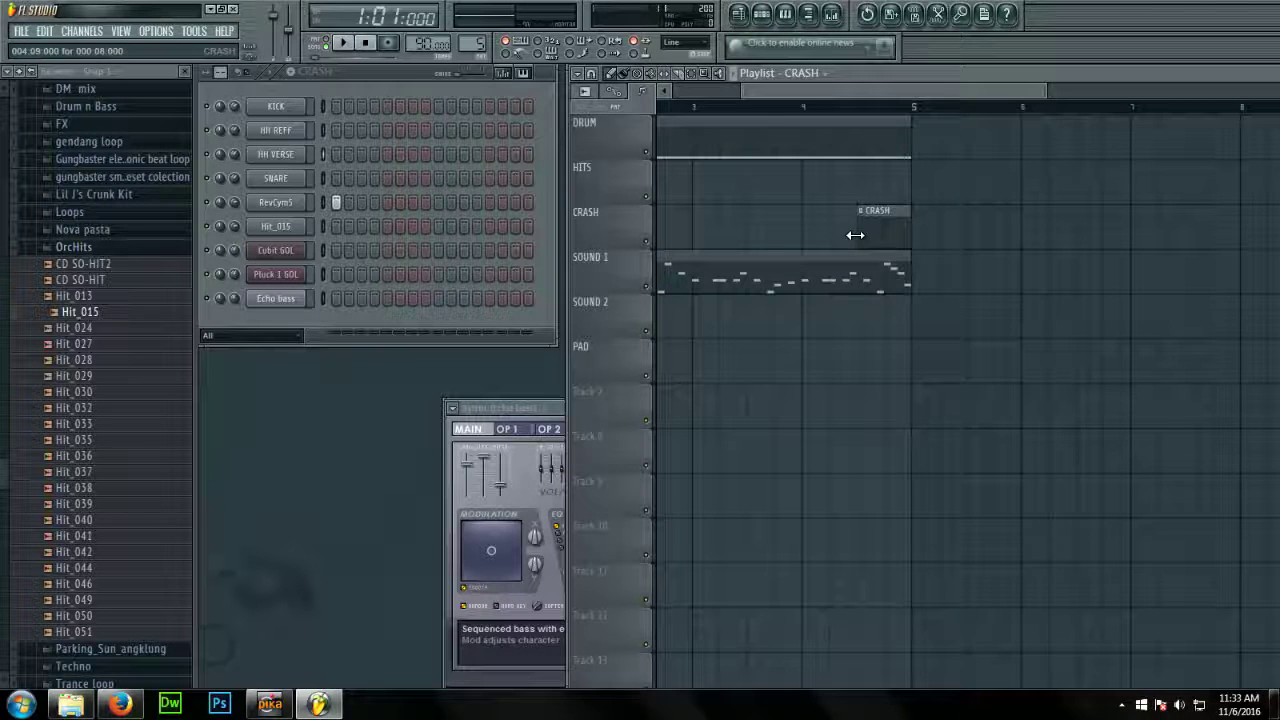
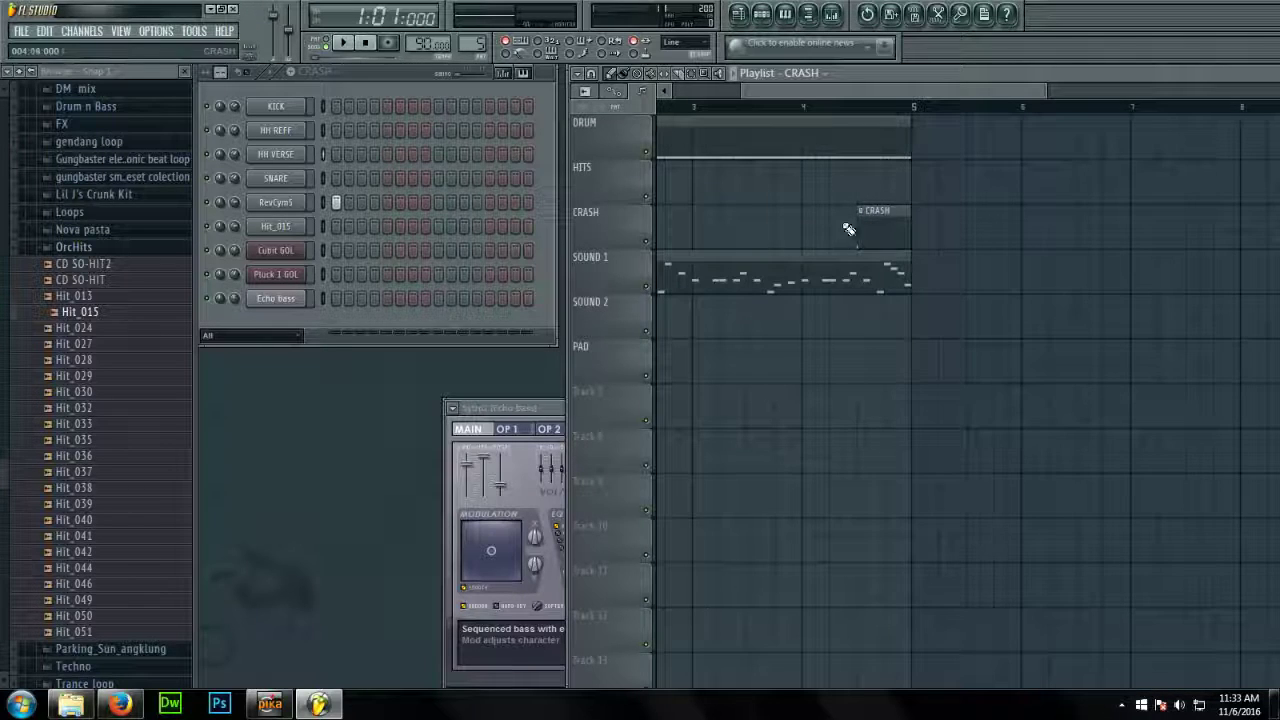
Place DRUM LOOP INTRO/REFF 1 at bar 5 and DRUM LOOP INTRO/REFF 2 at bar 7 of the DRUM track
click(342, 80)
click(342, 94)
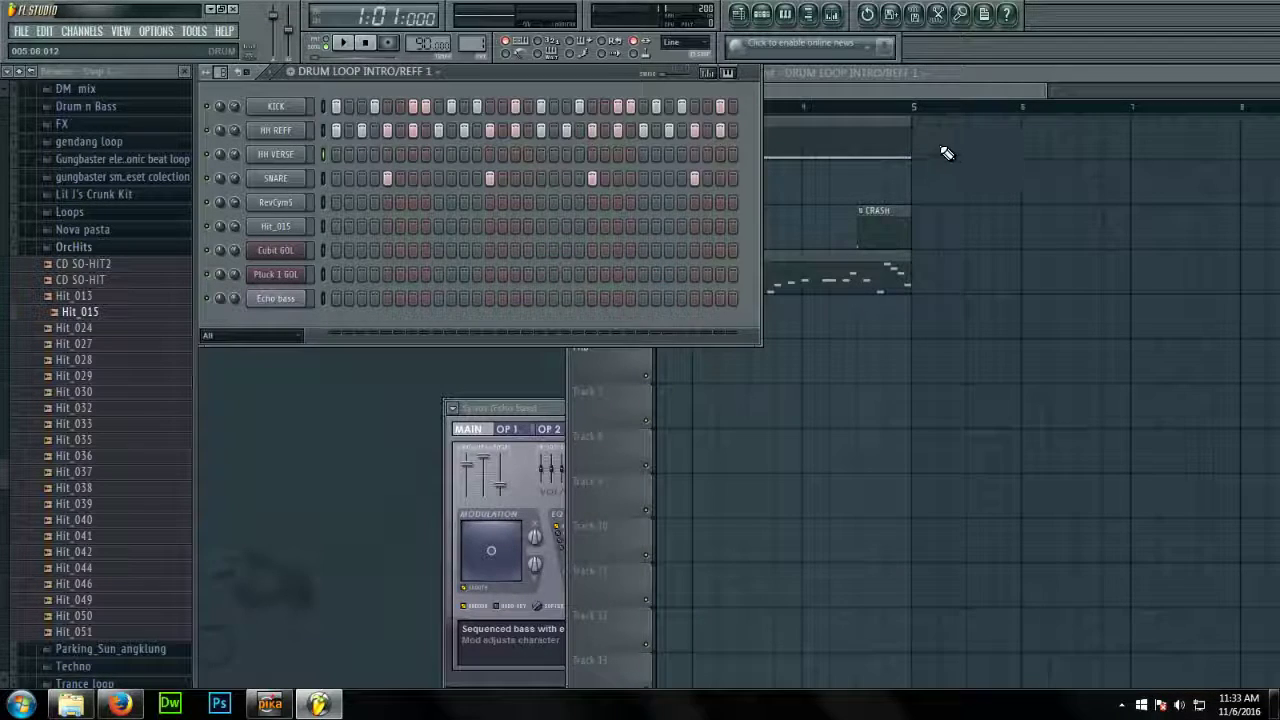
click(978, 143)
drag(978, 143, 969, 145)
click(426, 74)
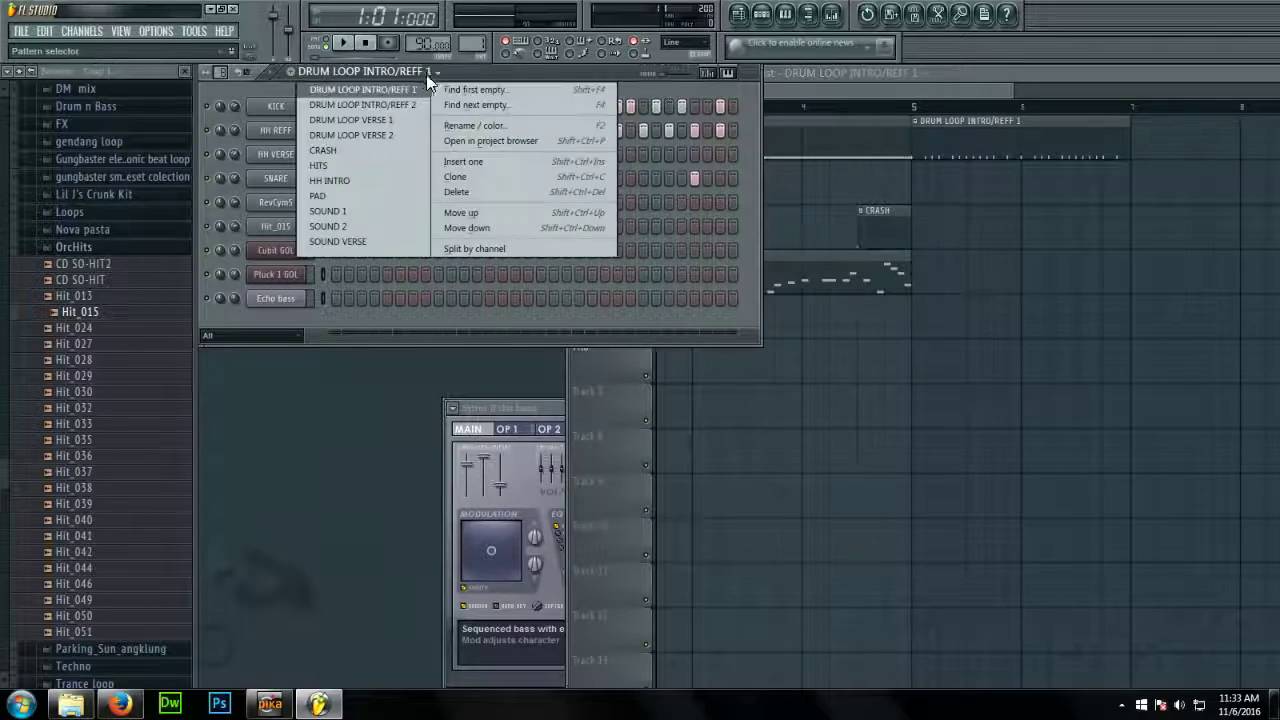
click(398, 100)
click(1176, 171)
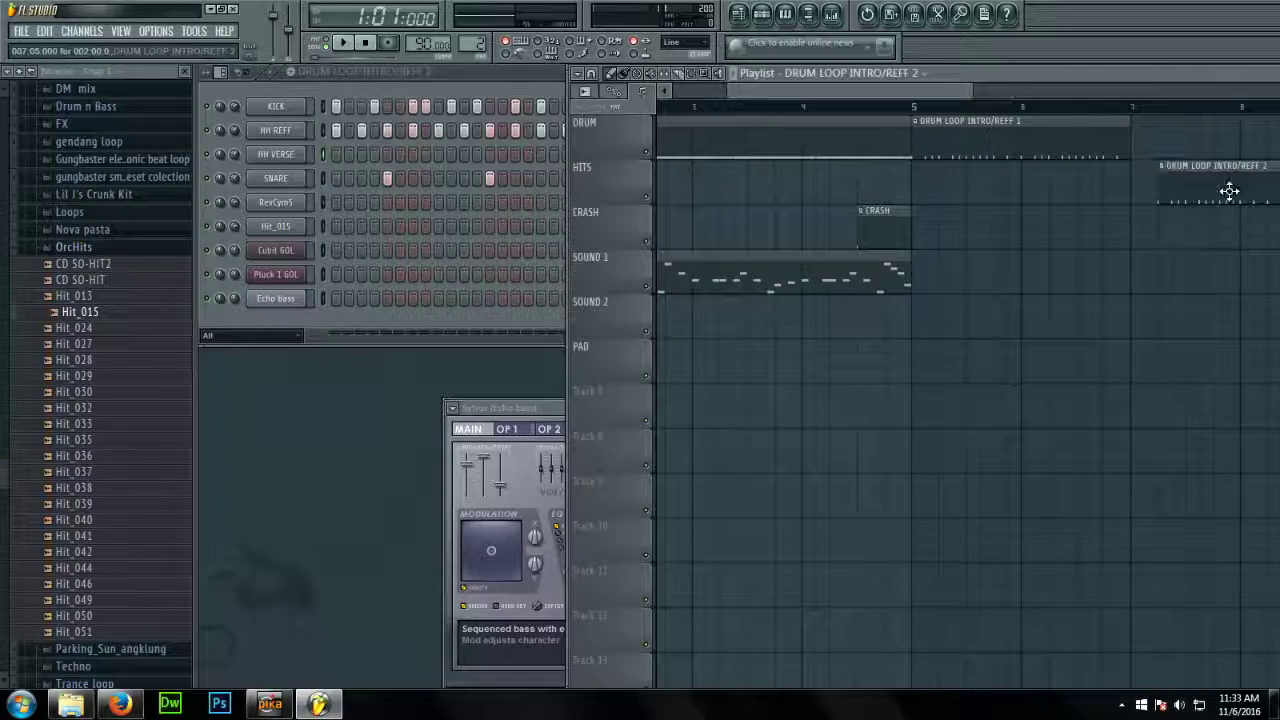
drag(1228, 191, 1185, 147)
Play the arrangement from bar 4, step 7 to check the transition into the drum loops
scroll(699, 237, down, 4)
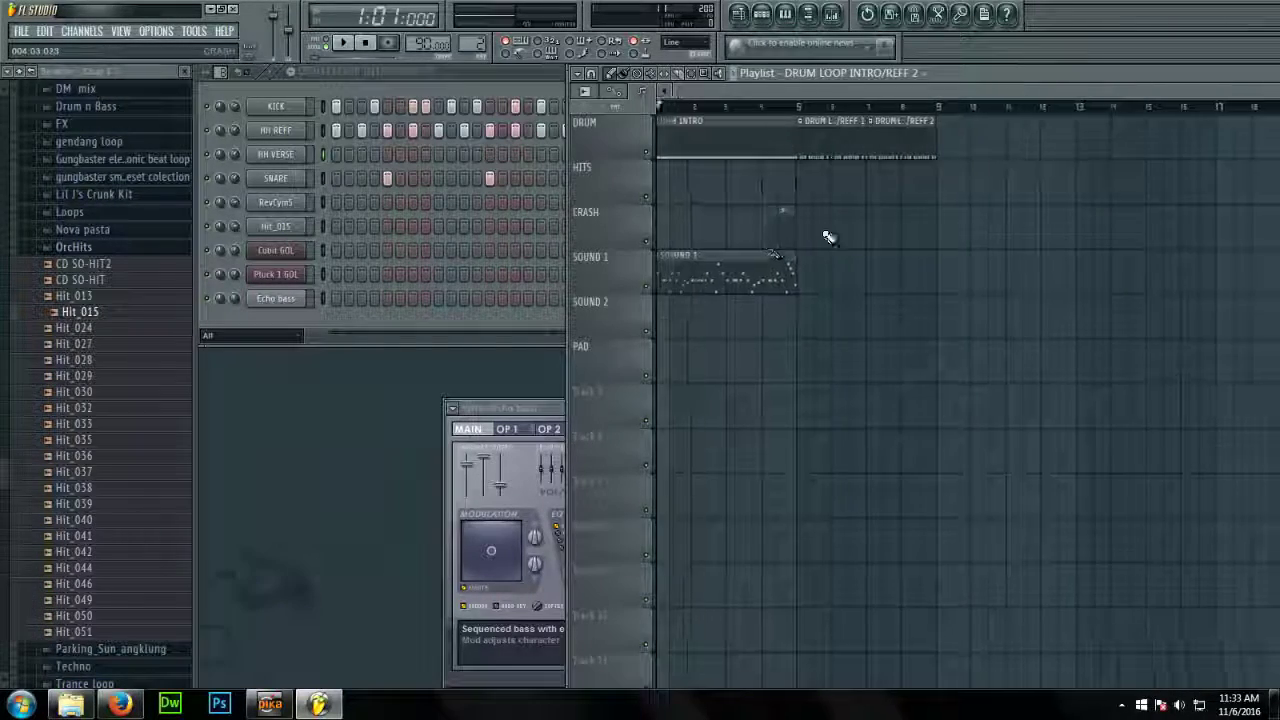
scroll(846, 226, up, 3)
click(690, 107)
key(space)
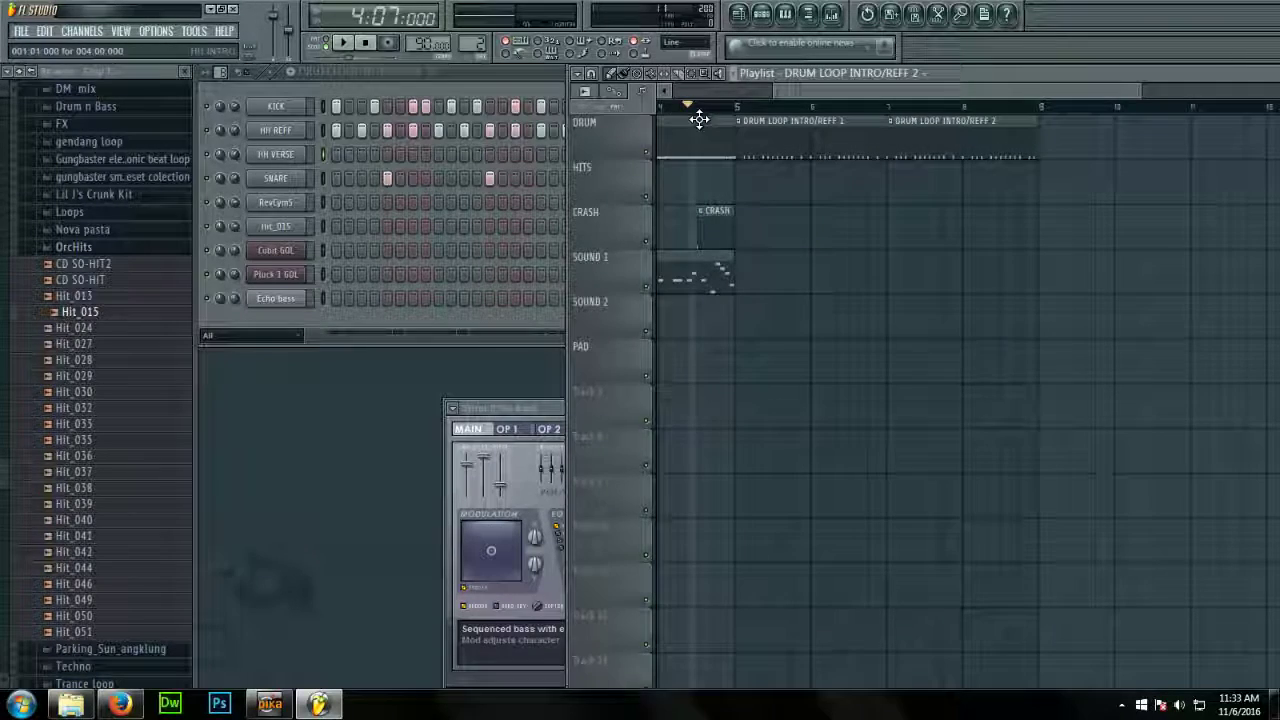
key(space)
Place SOUND 1 at bar 5 of the SOUND 1 track and SOUND 2 at bar 5 of the SOUND 2 track
click(709, 267)
click(747, 283)
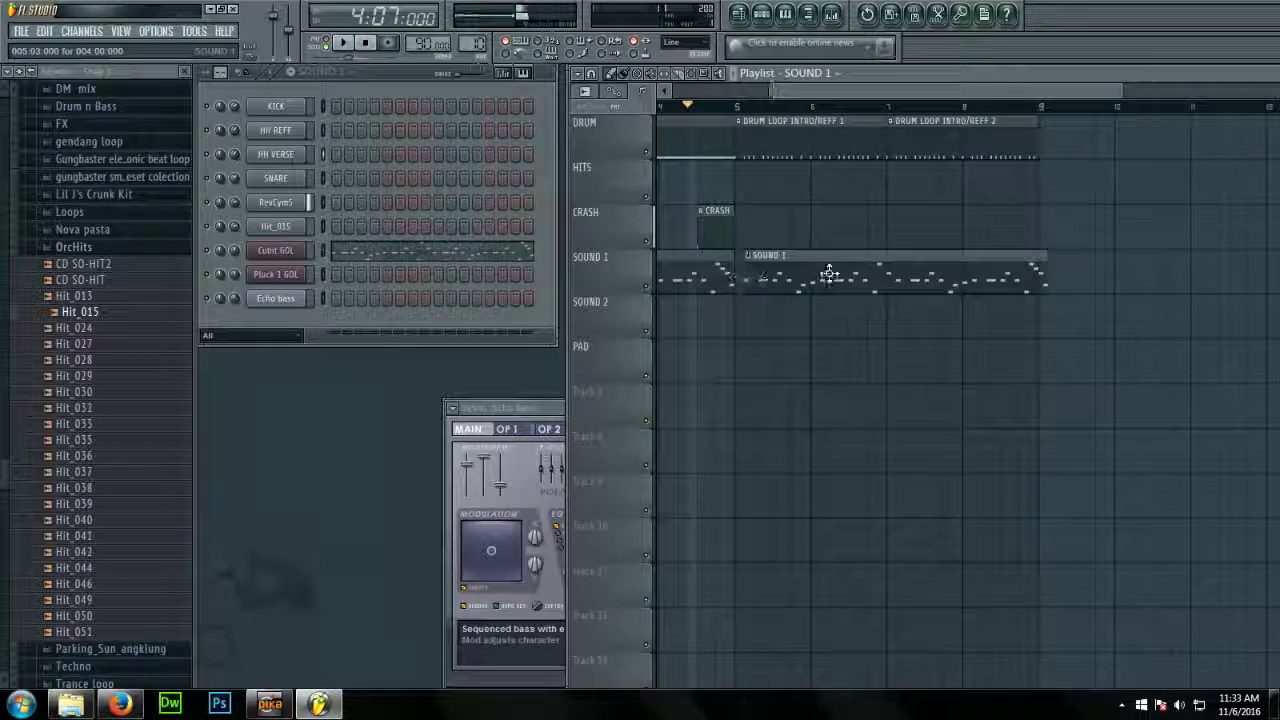
click(805, 74)
click(827, 238)
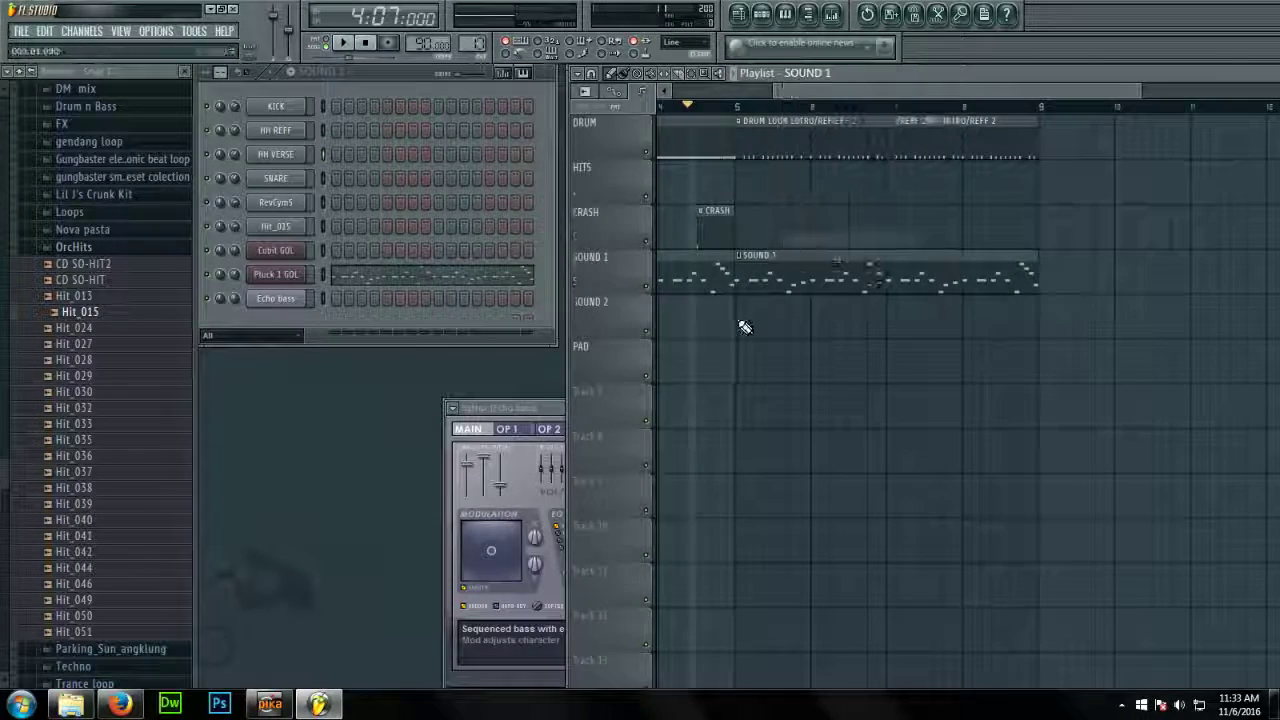
click(740, 323)
scroll(958, 186, down, 1)
scroll(958, 186, up, 1)
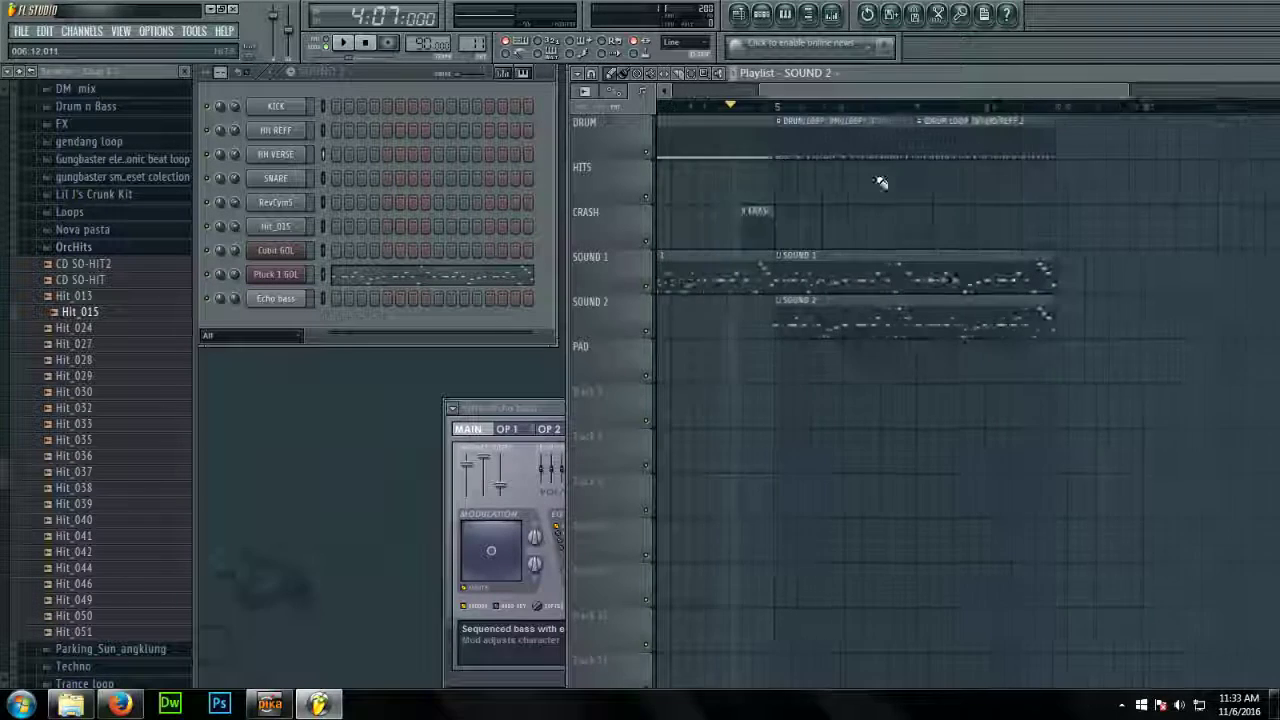
Place the PAD pattern at bar 5 of the PAD track
click(737, 107)
click(800, 74)
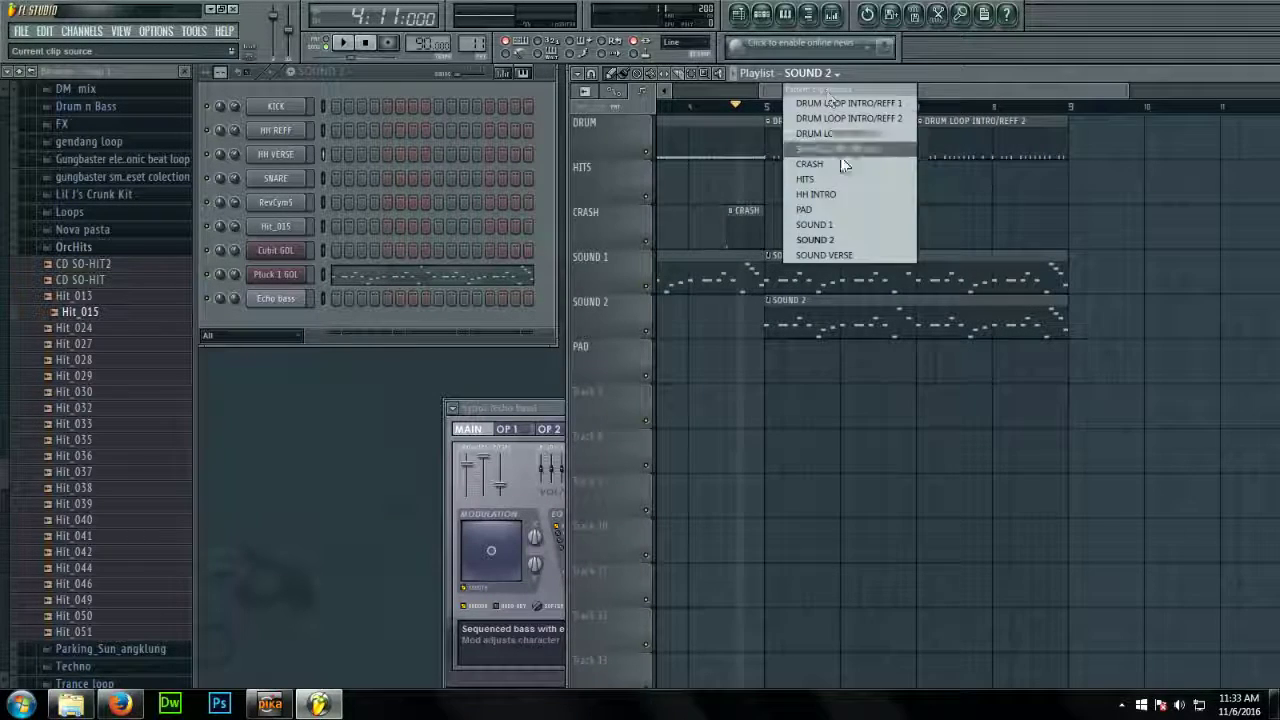
click(811, 223)
click(764, 379)
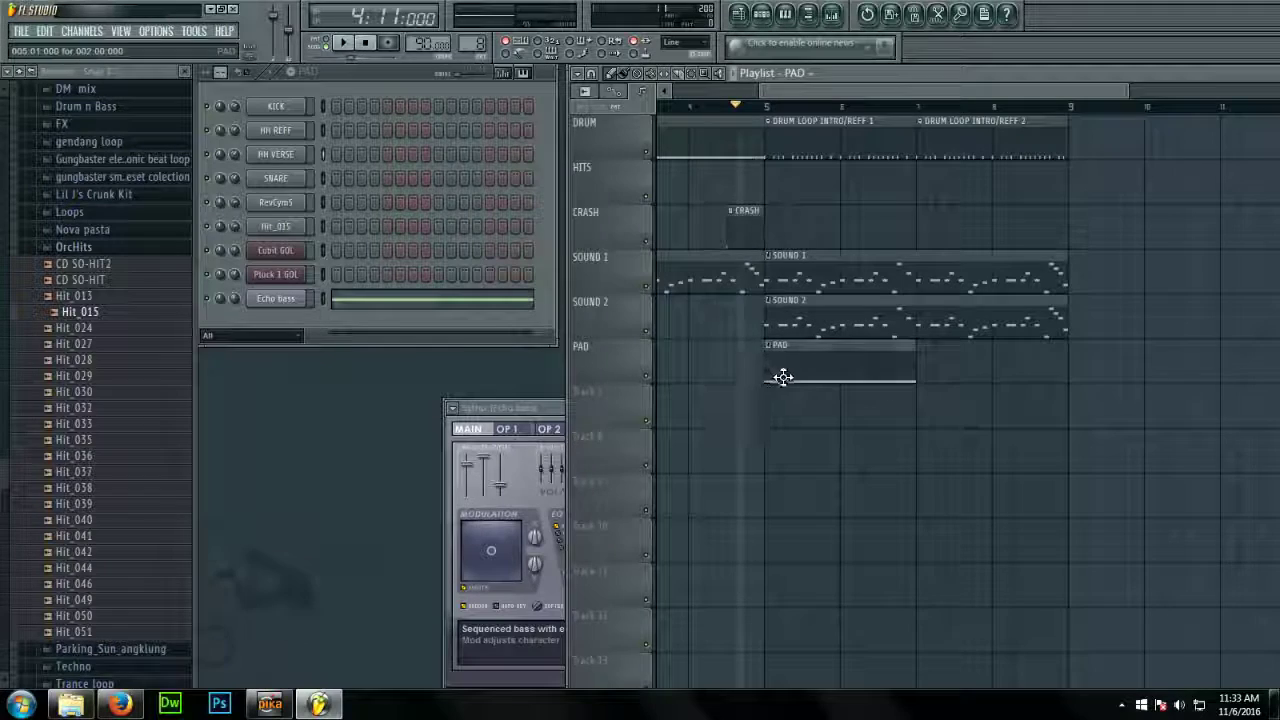
Lengthen the Echo bass note in the PAD pattern to four bars, ending at bar 5 of the piano roll
click(443, 310)
scroll(406, 303, down, 3)
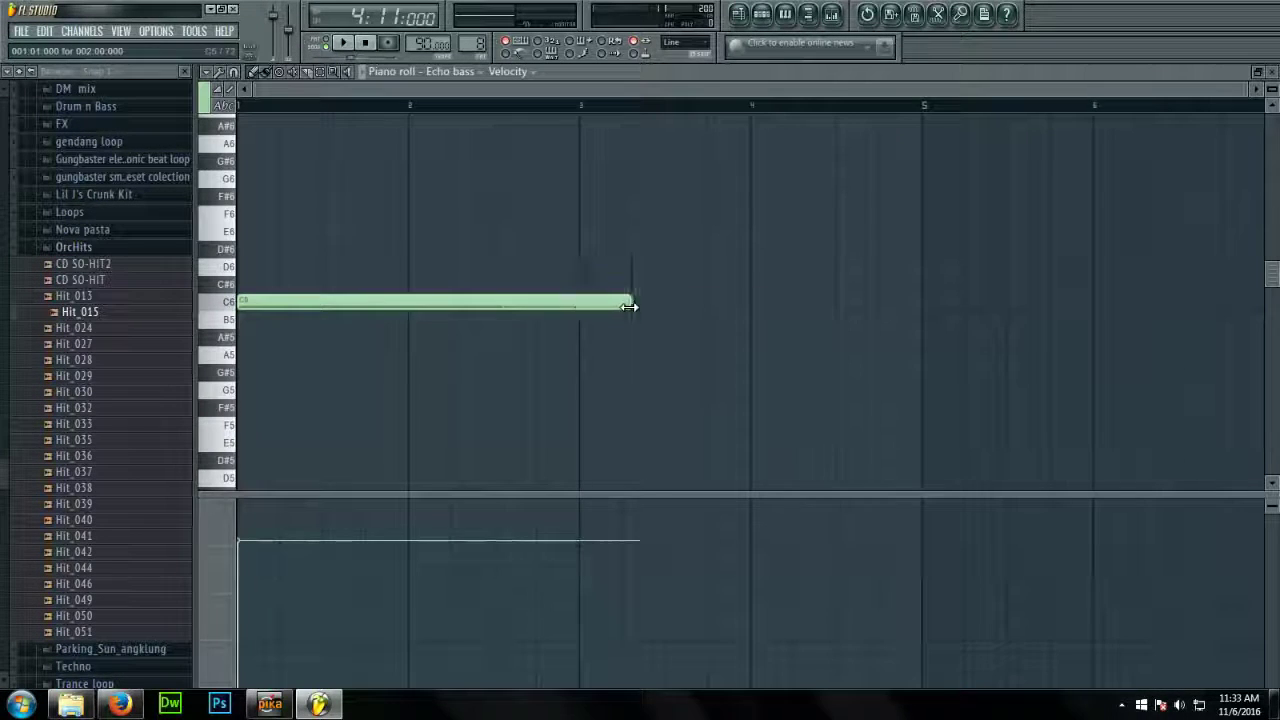
drag(629, 307, 915, 311)
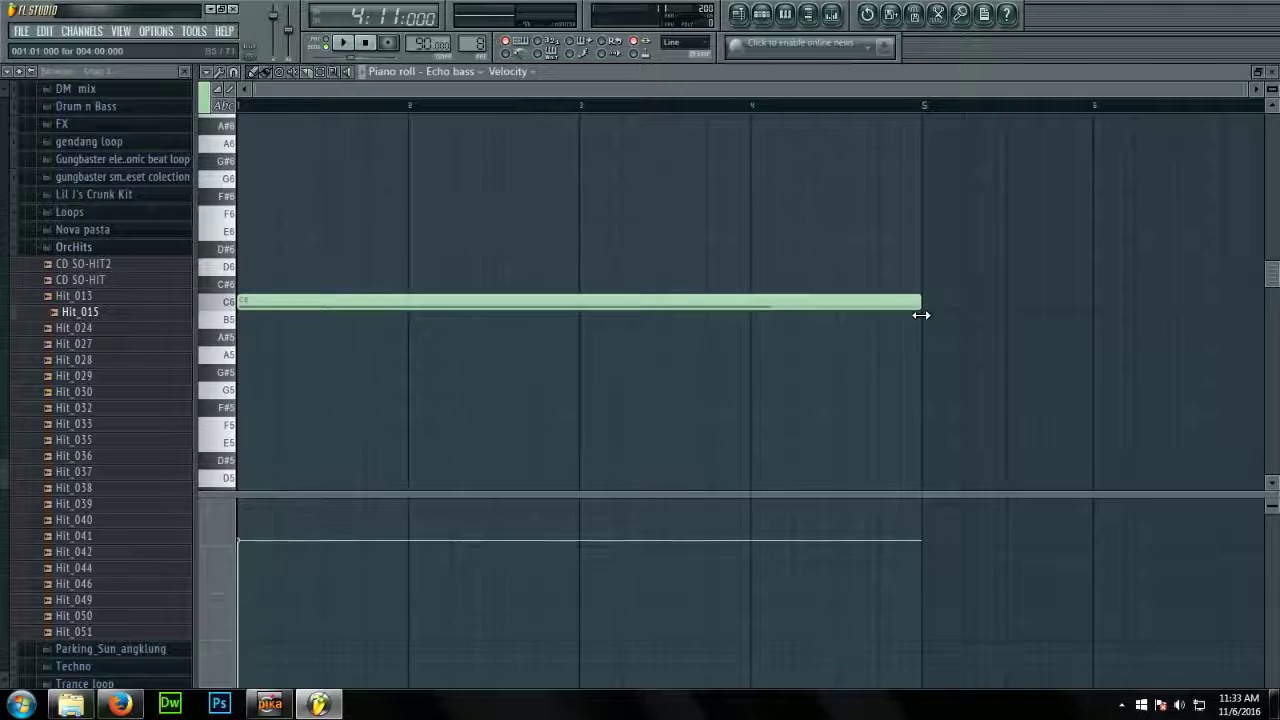
click(1270, 74)
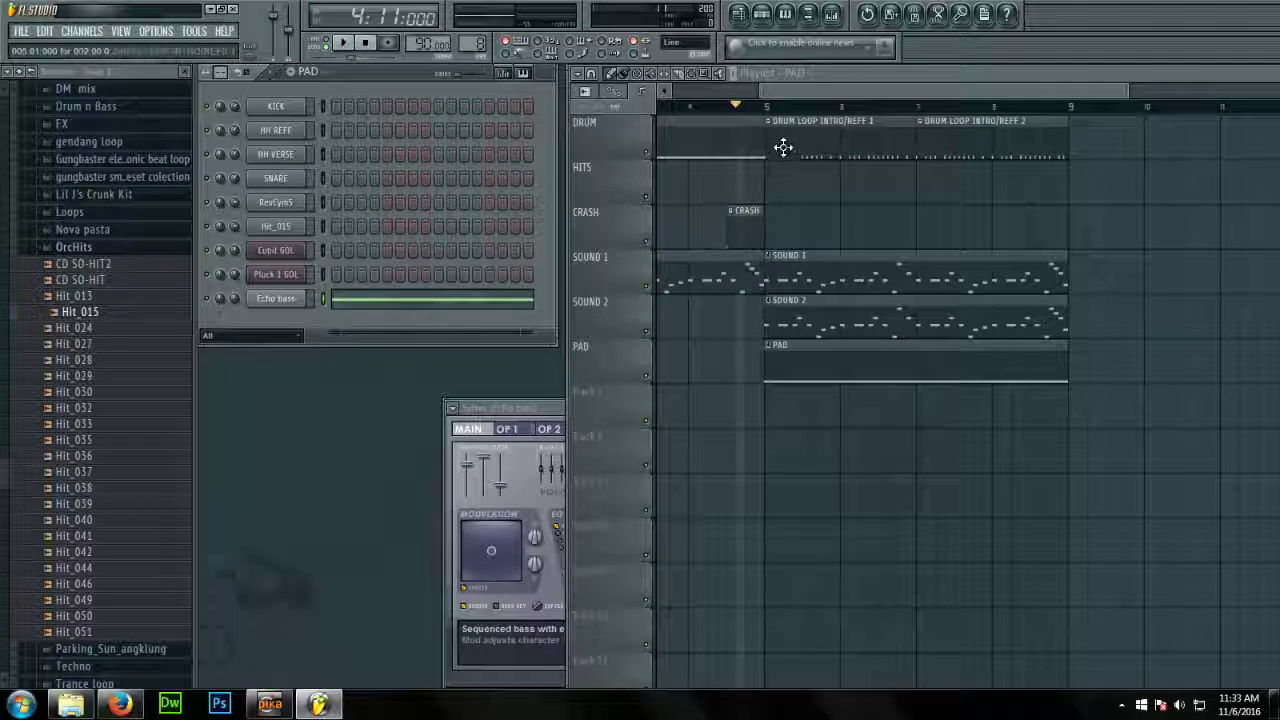
Place the HITS pattern at bar 5 of the HITS track
drag(775, 94, 695, 95)
drag(1048, 96, 1098, 95)
click(794, 73)
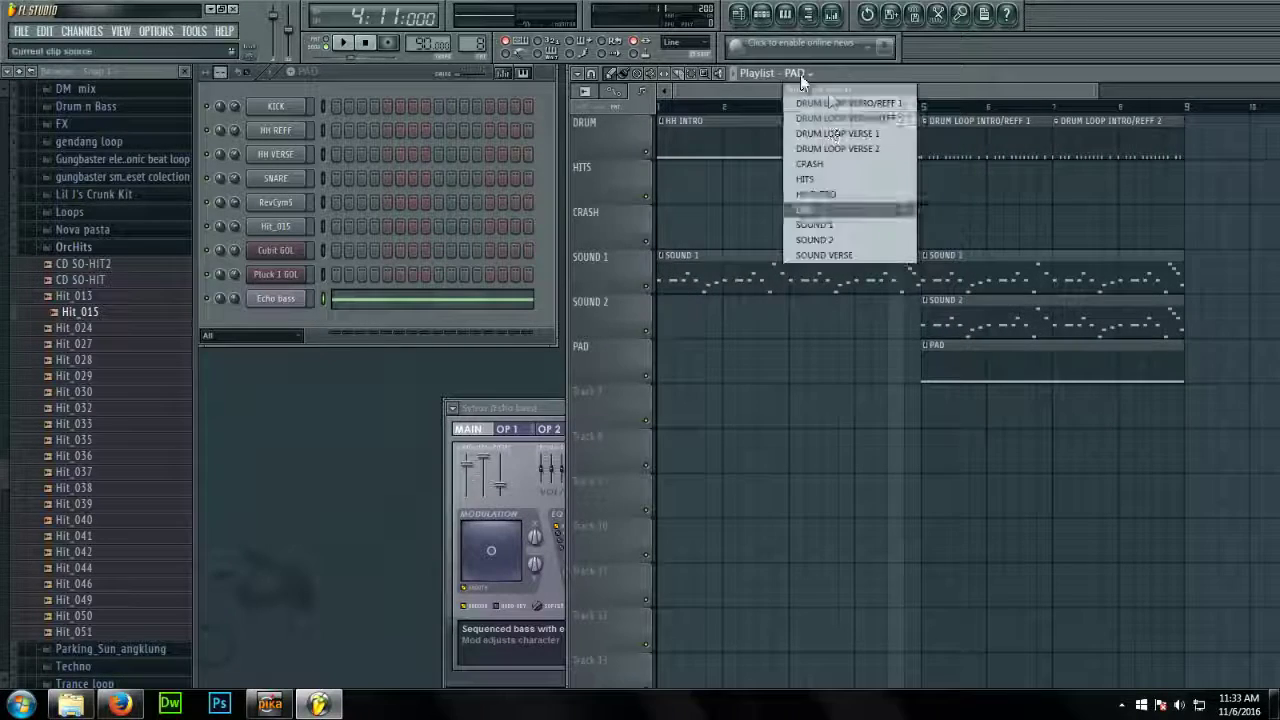
click(829, 183)
click(922, 187)
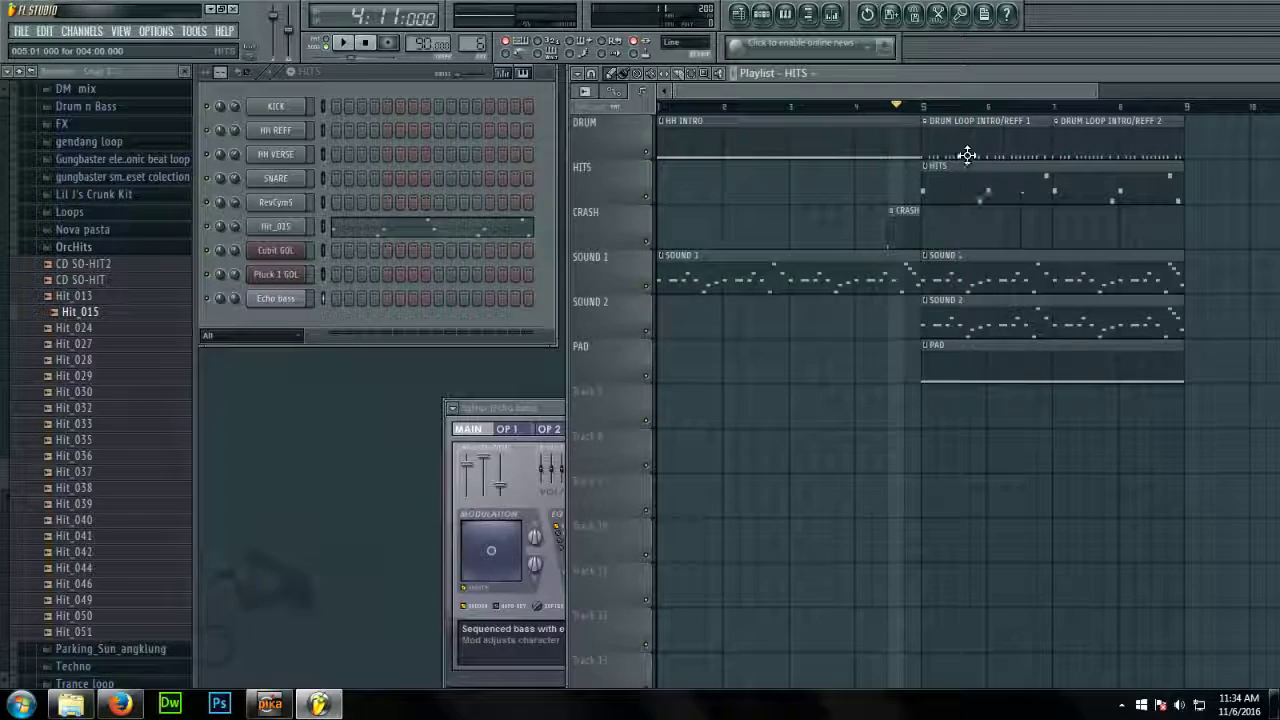
Place another CRASH clip on the CRASH track at bar 8, step 9, ending at bar 9
click(926, 107)
scroll(1060, 195, down, 3)
scroll(1070, 194, up, 2)
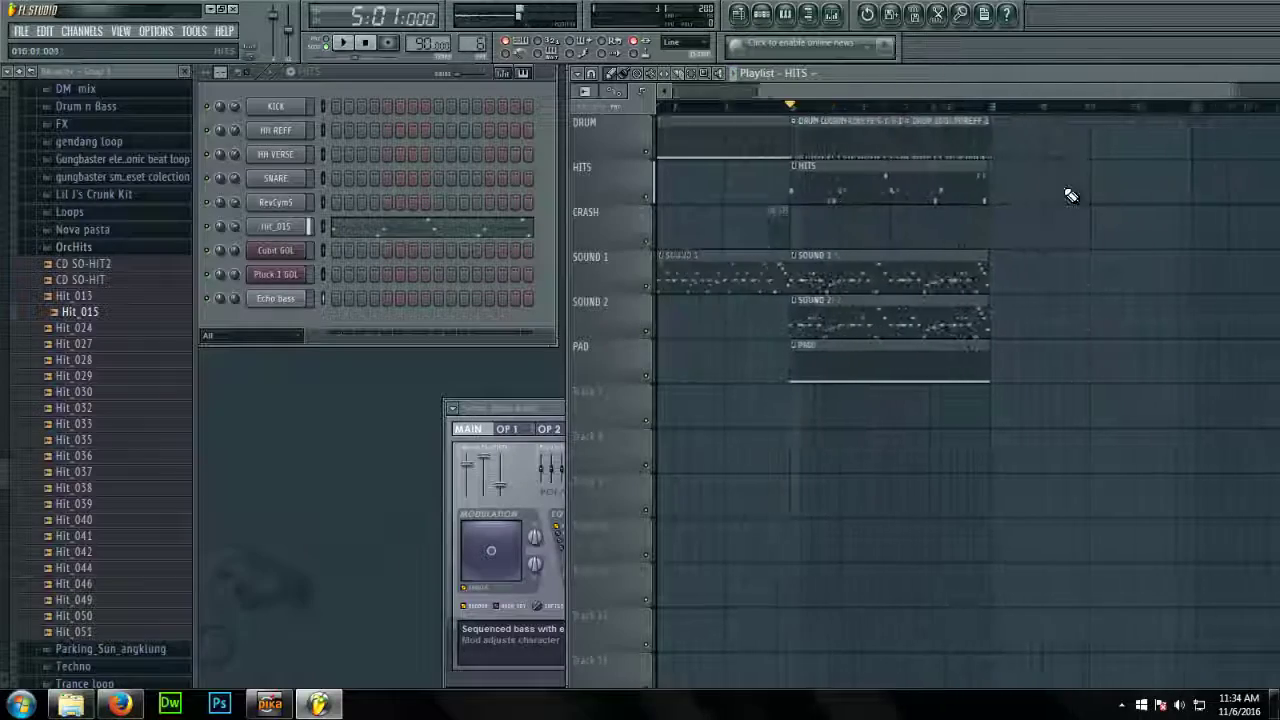
click(733, 223)
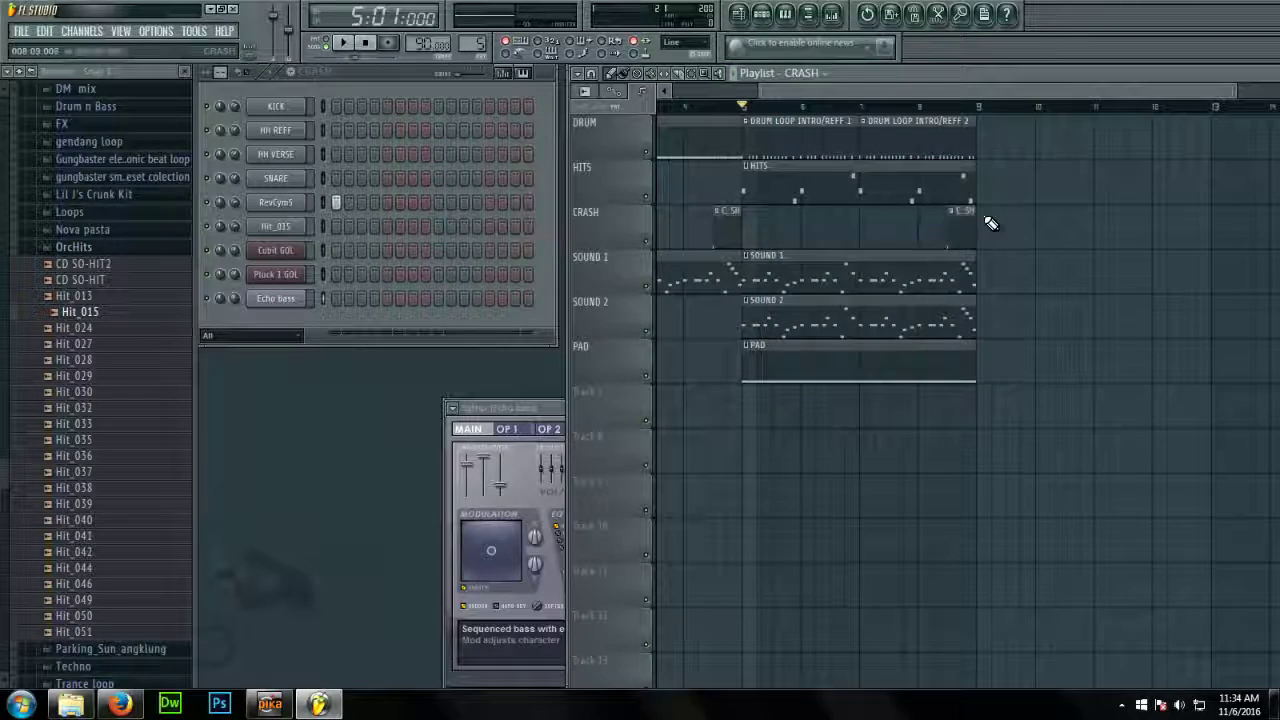
Place DRUM LOOP VERSE 1 at bar 9 and DRUM LOOP VERSE 2 at bar 11 of the DRUM track
click(814, 132)
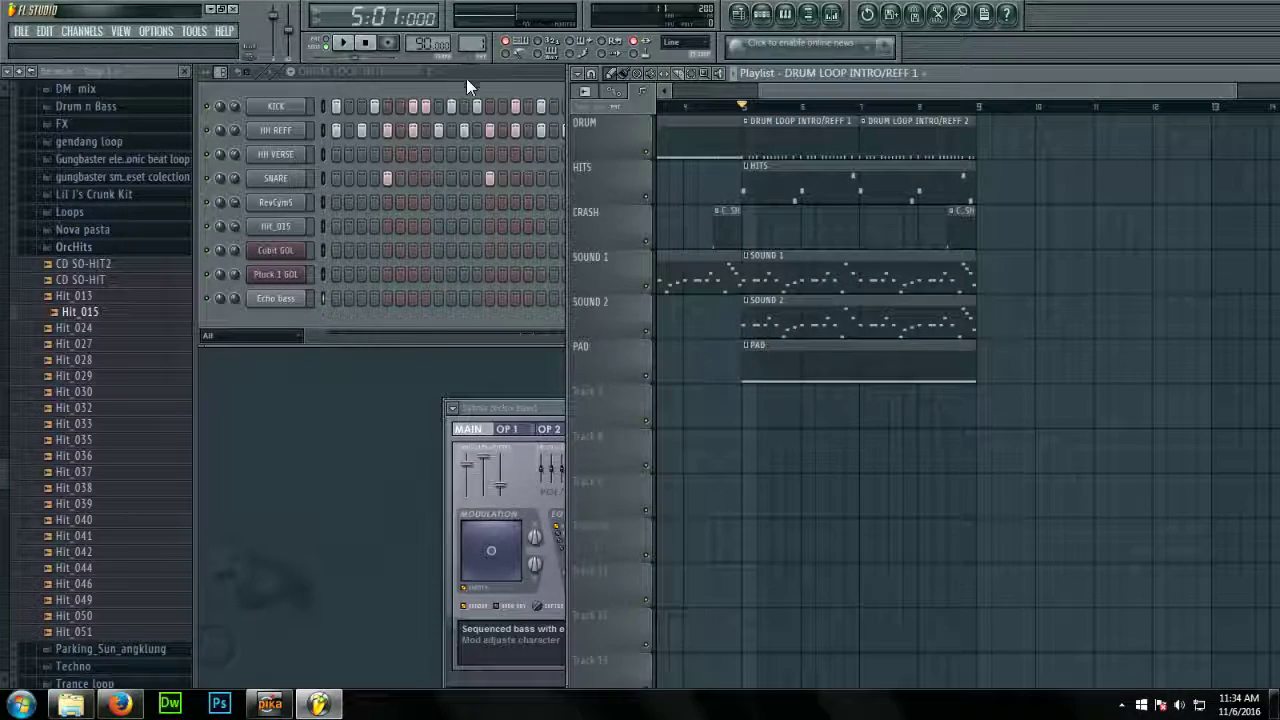
click(466, 76)
click(416, 120)
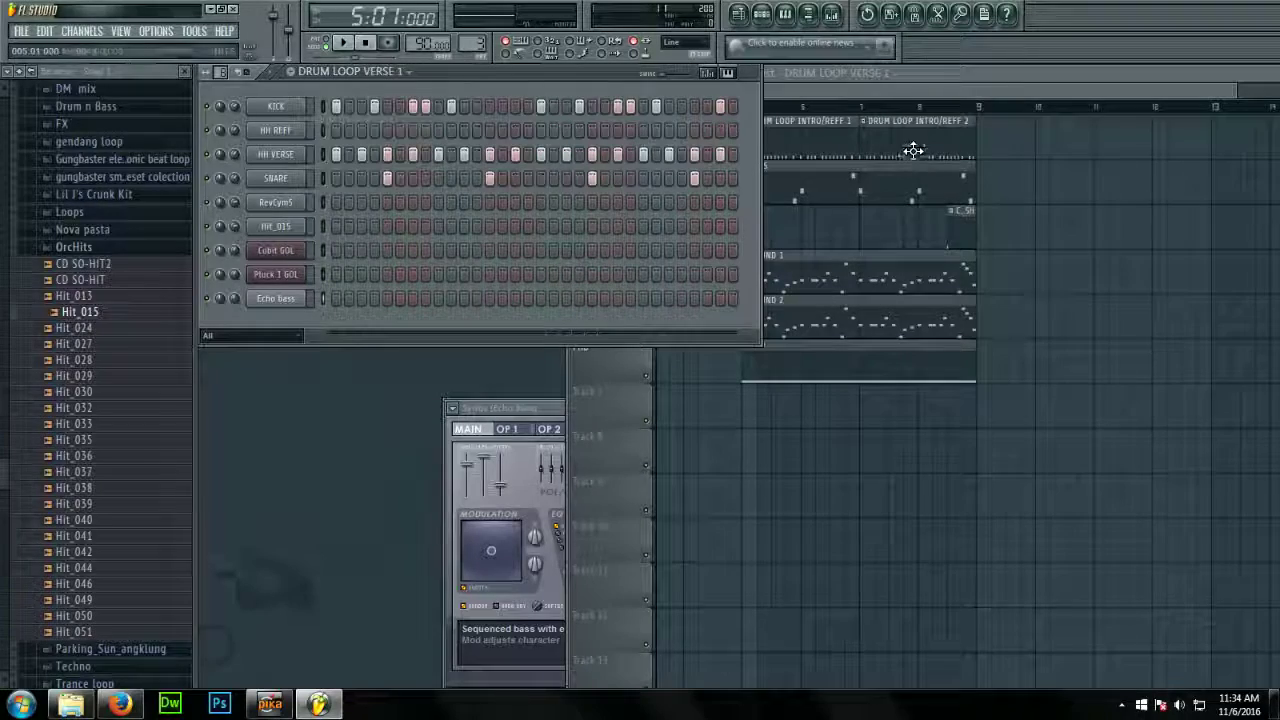
click(990, 145)
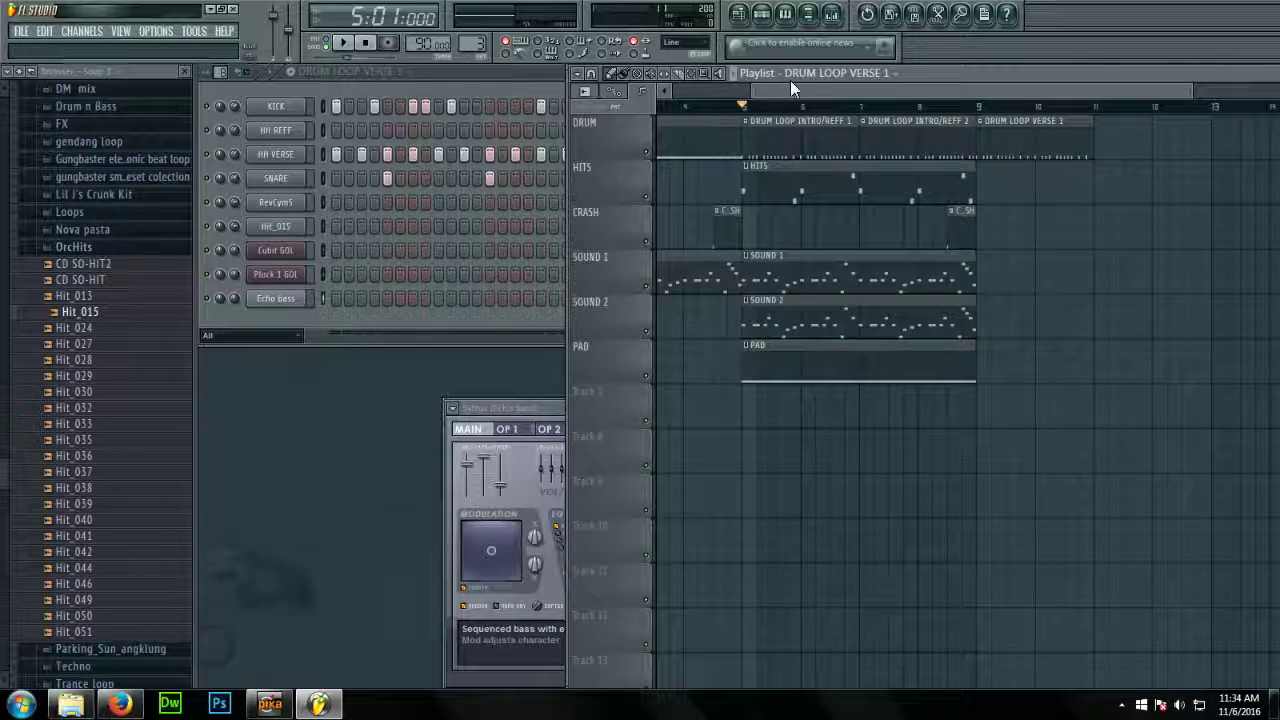
click(388, 86)
click(385, 134)
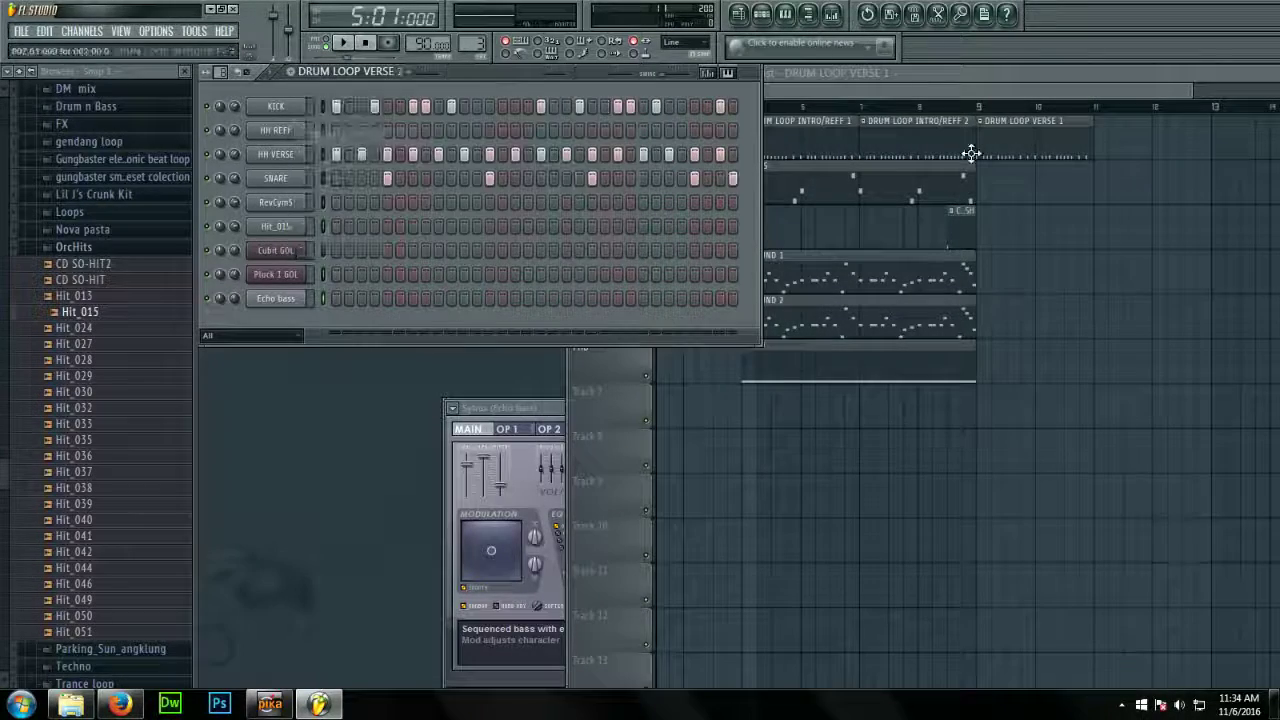
click(1098, 145)
Place the SOUND VERSE pattern at bar 9 of the SOUND 1 track
click(956, 232)
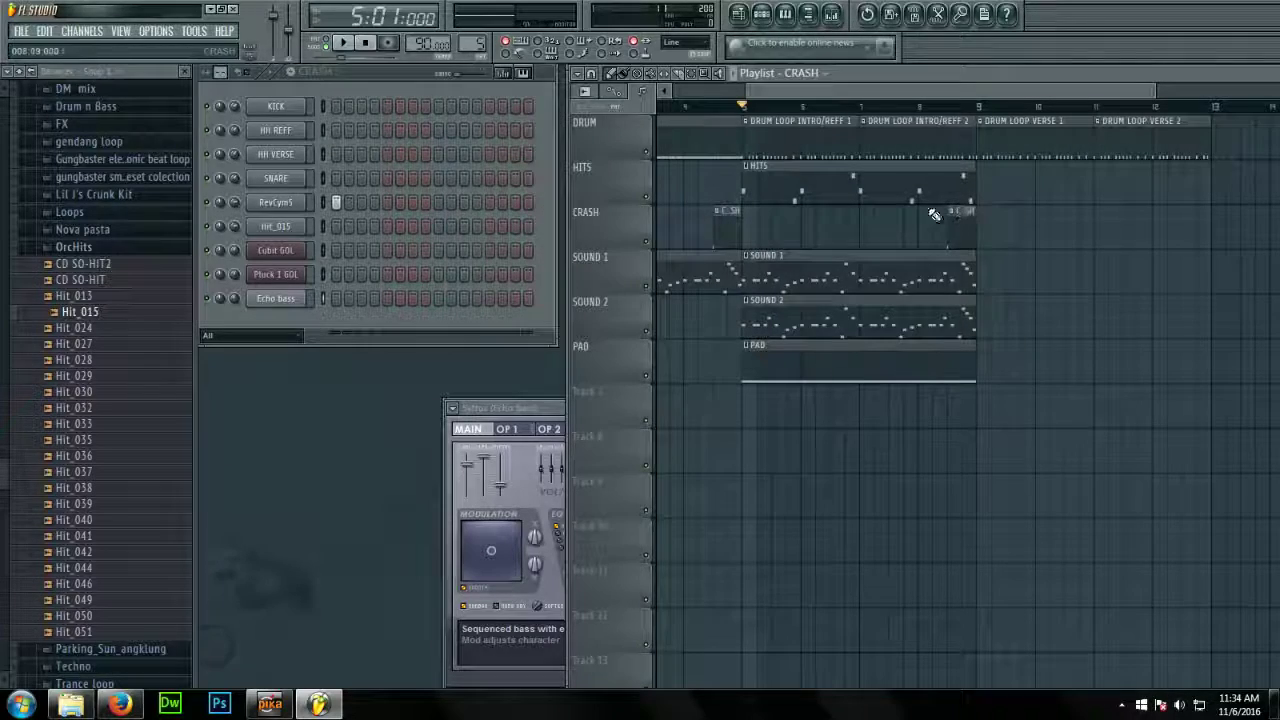
click(833, 199)
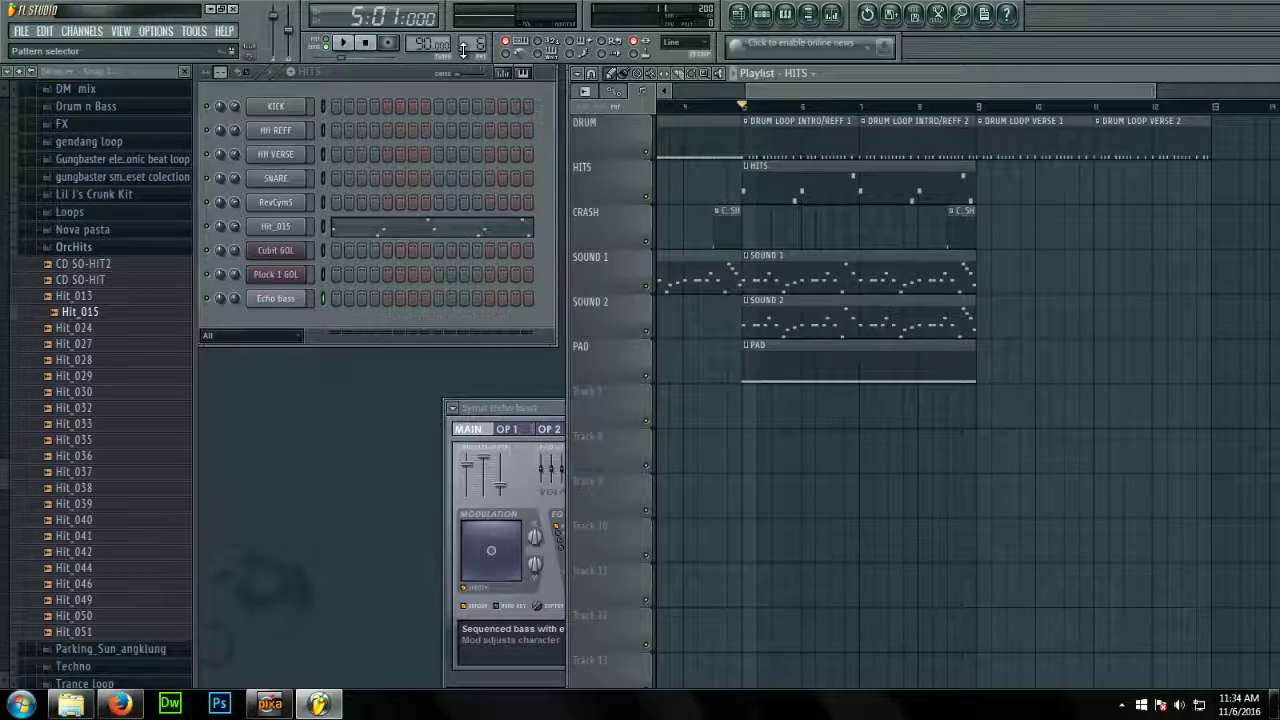
scroll(463, 50, up, 3)
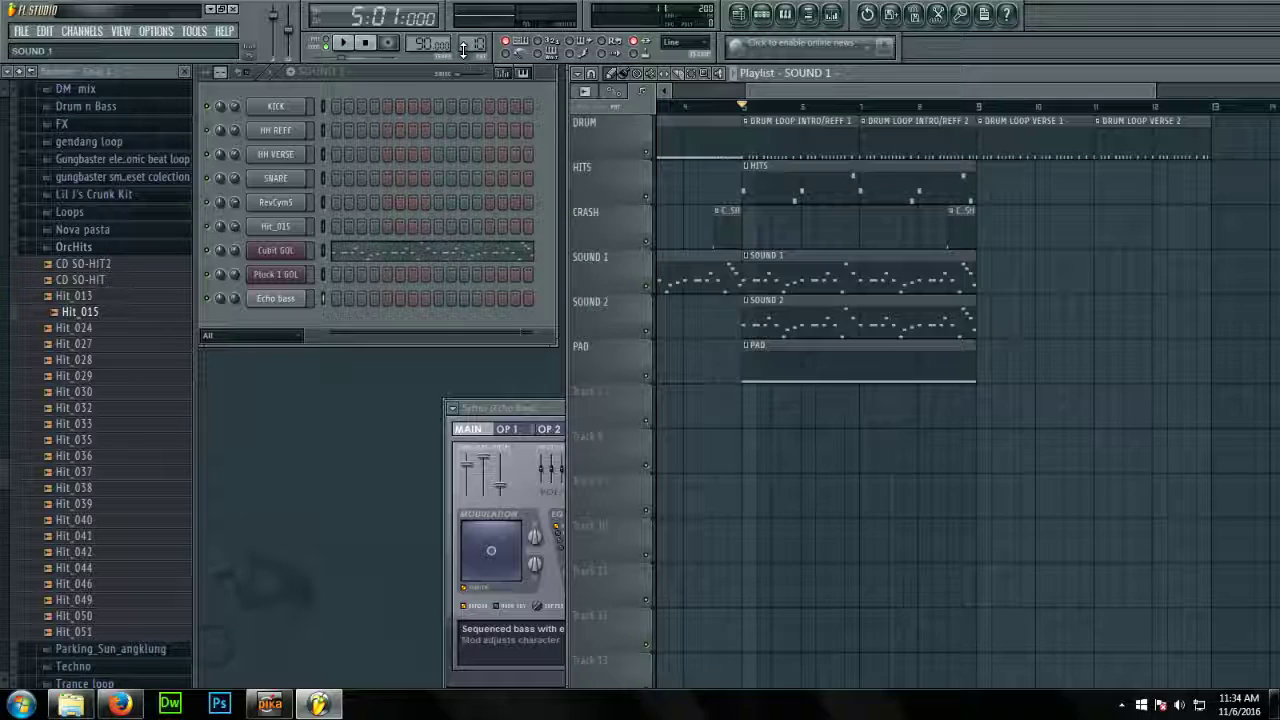
scroll(463, 50, up, 2)
click(370, 80)
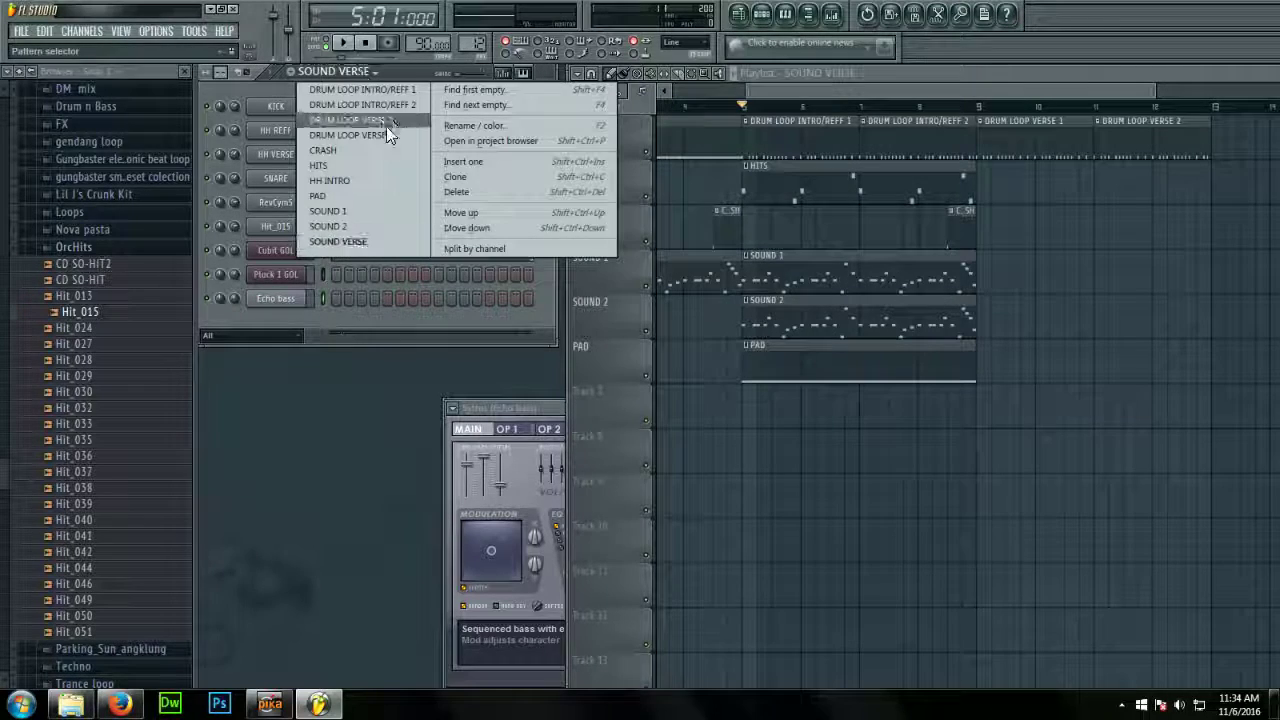
click(827, 72)
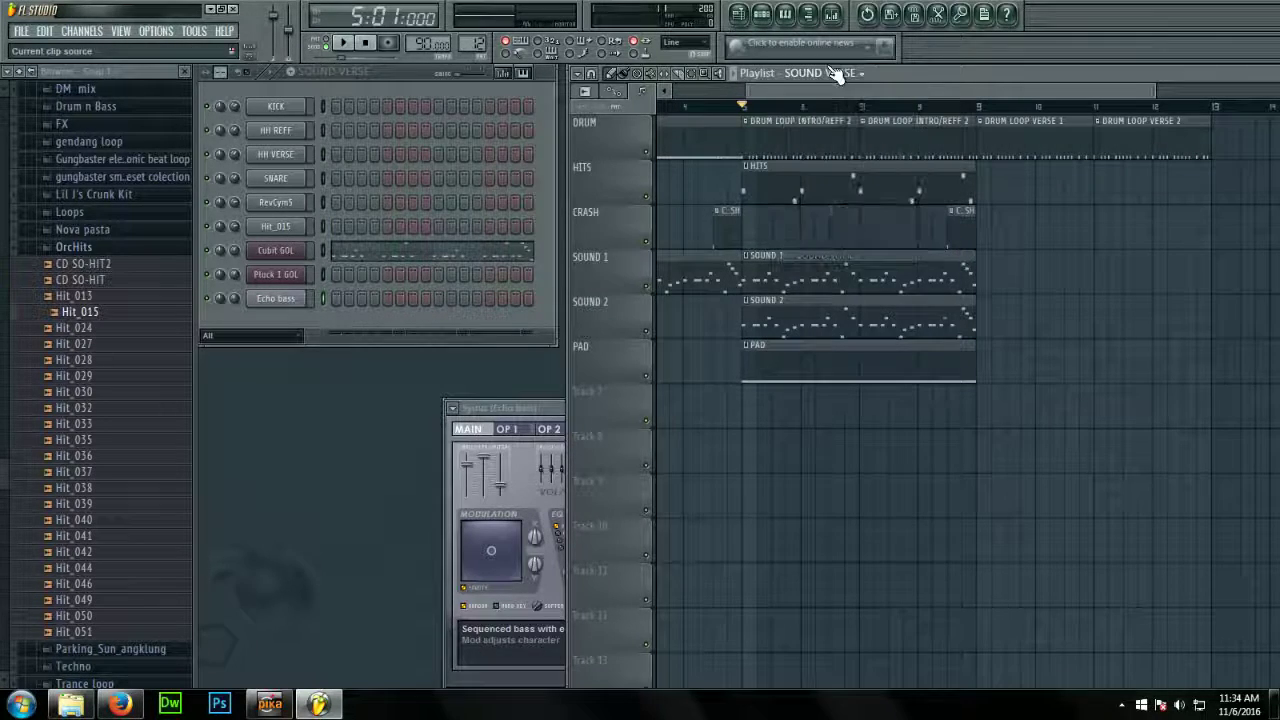
click(1036, 287)
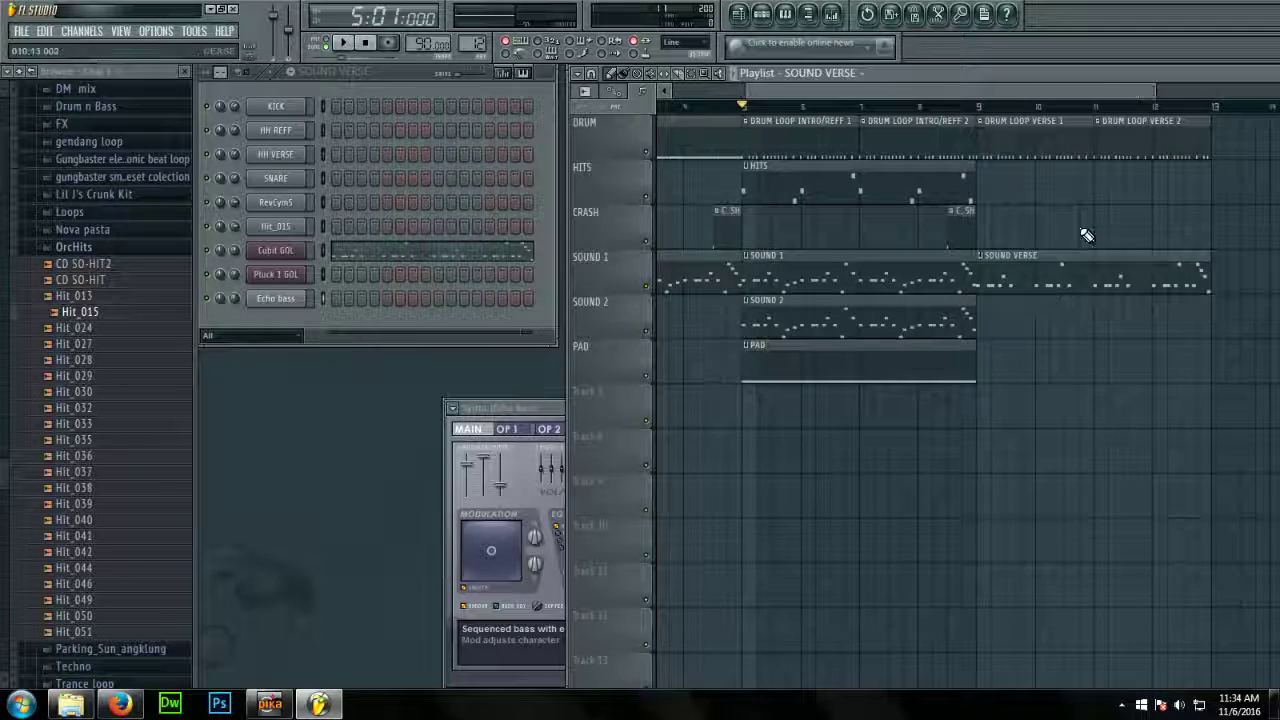
Place a CRASH clip on the CRASH track at bar 12, step 9, ending at bar 13
scroll(999, 151, down, 2)
click(1066, 108)
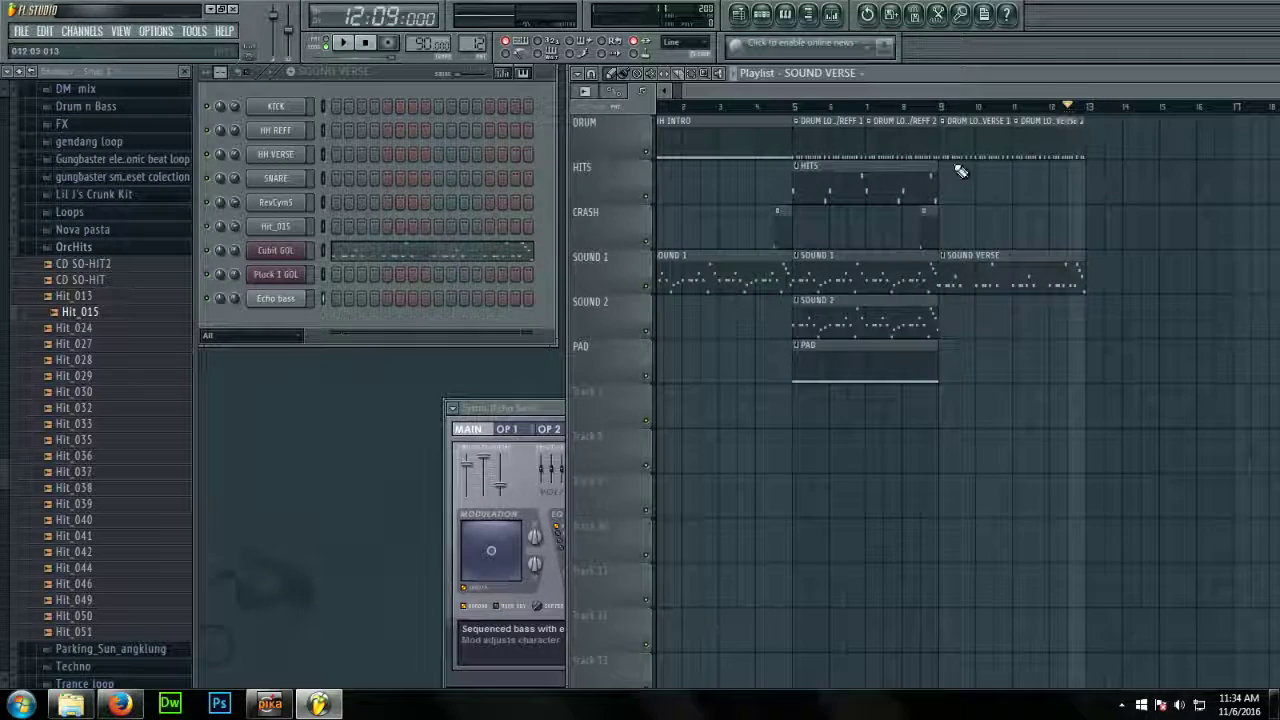
click(930, 223)
click(1070, 231)
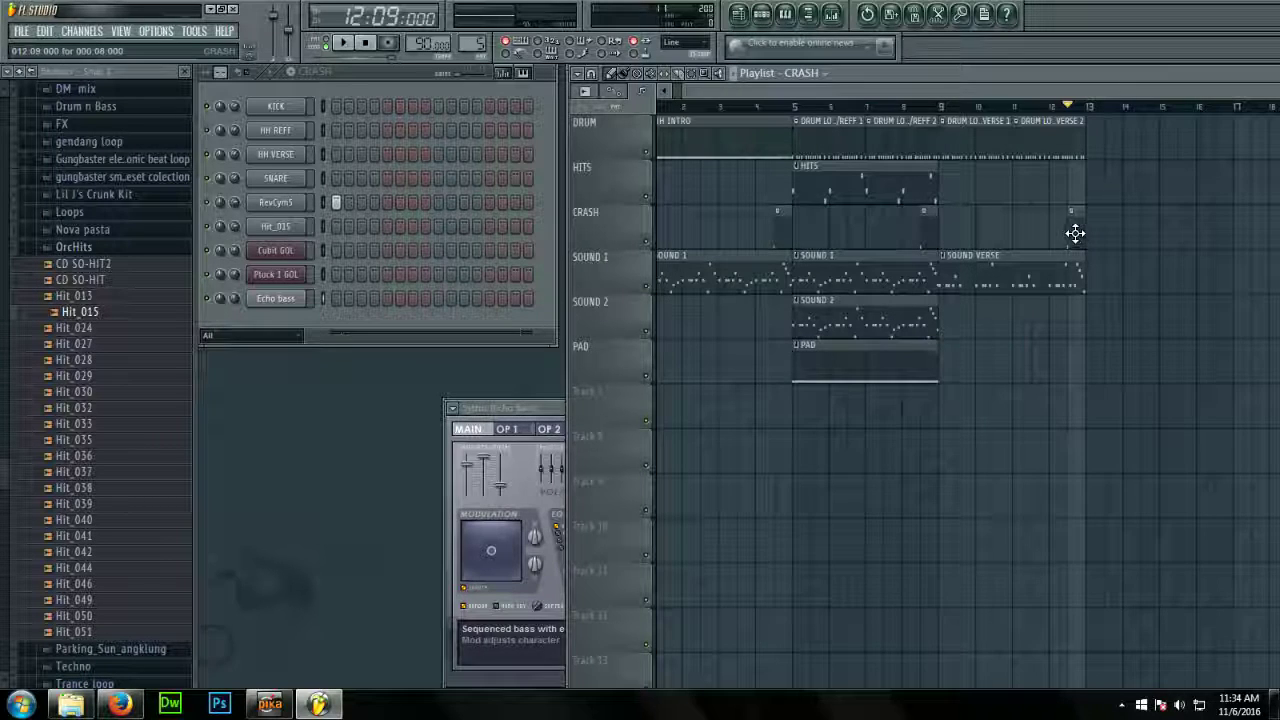
scroll(928, 220, down, 1)
Play the opening of the arrangement from bar 1, stopping after a few beats
click(790, 107)
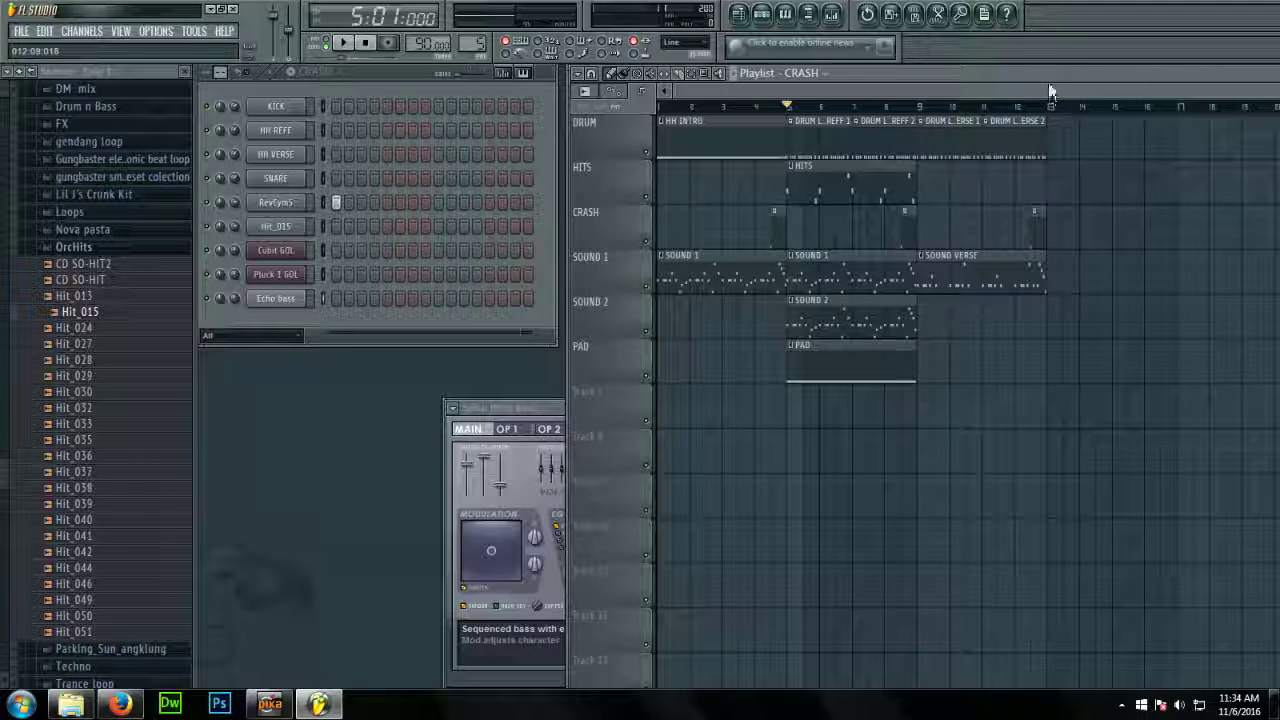
click(668, 107)
key(space)
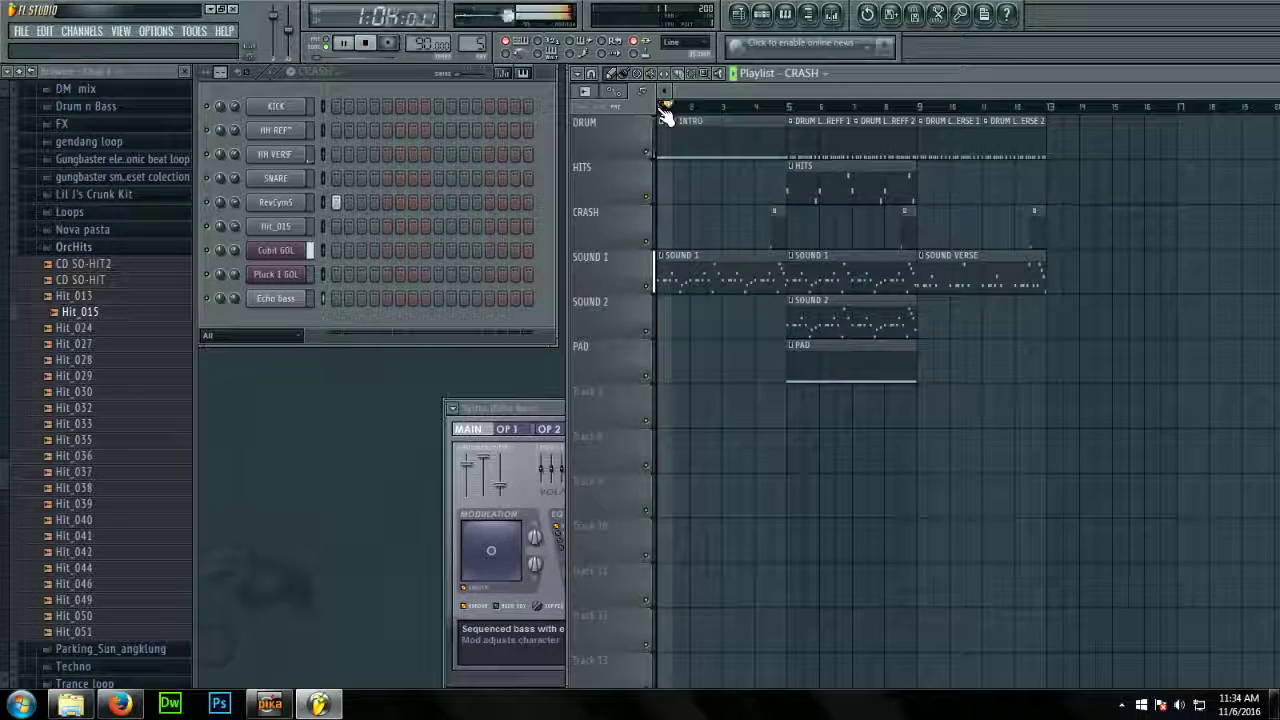
key(space)
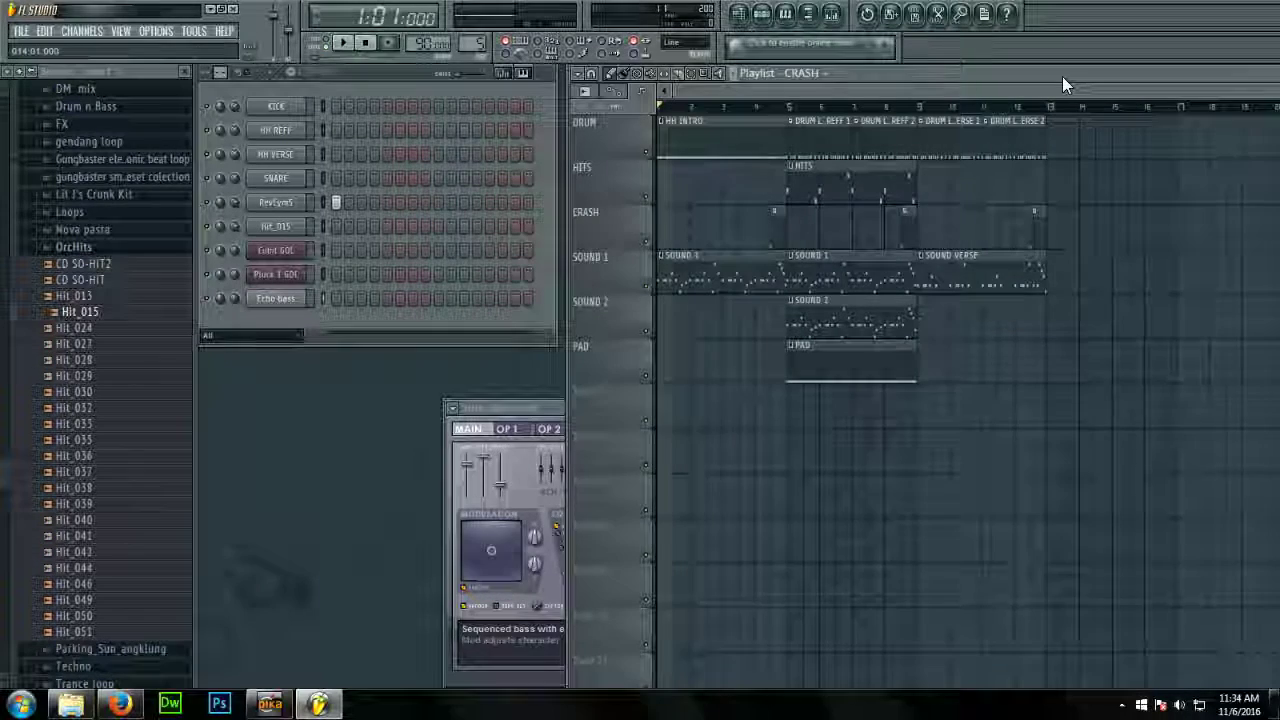
Rename playlist Track 7 as BASS
drag(1062, 76, 1048, 76)
right_click(595, 390)
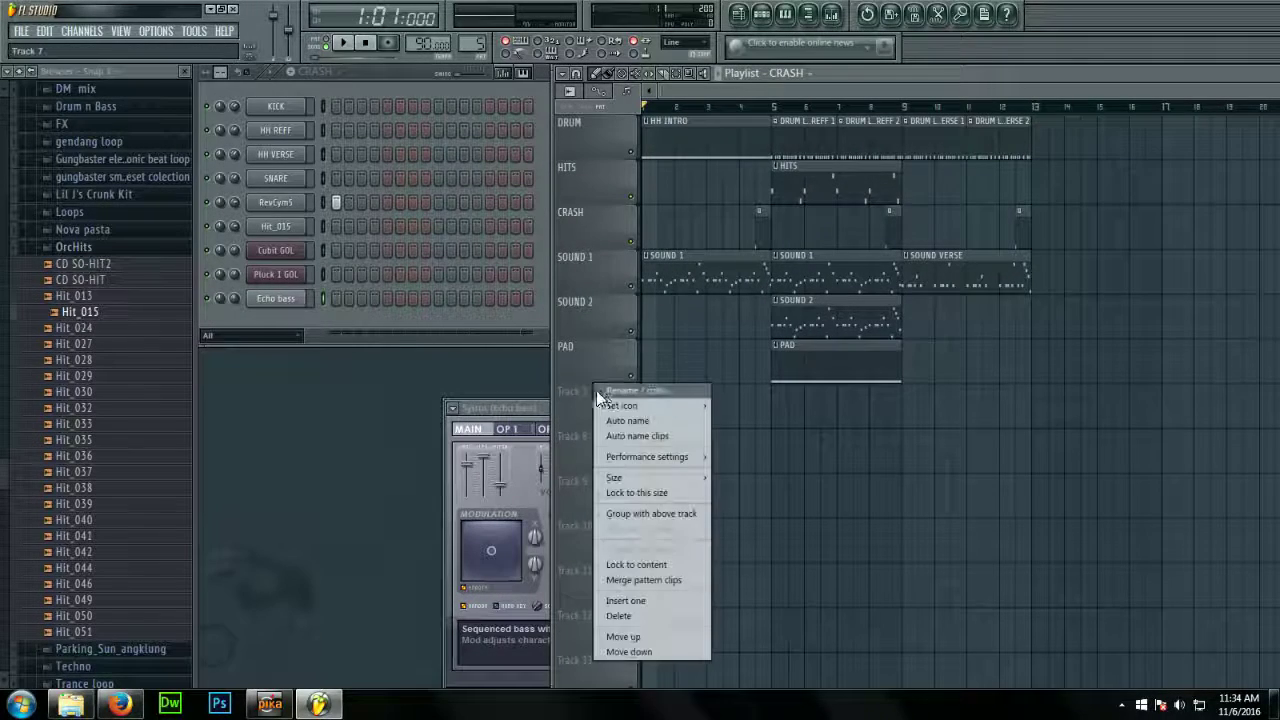
click(605, 393)
text(BASS)
key(Return)
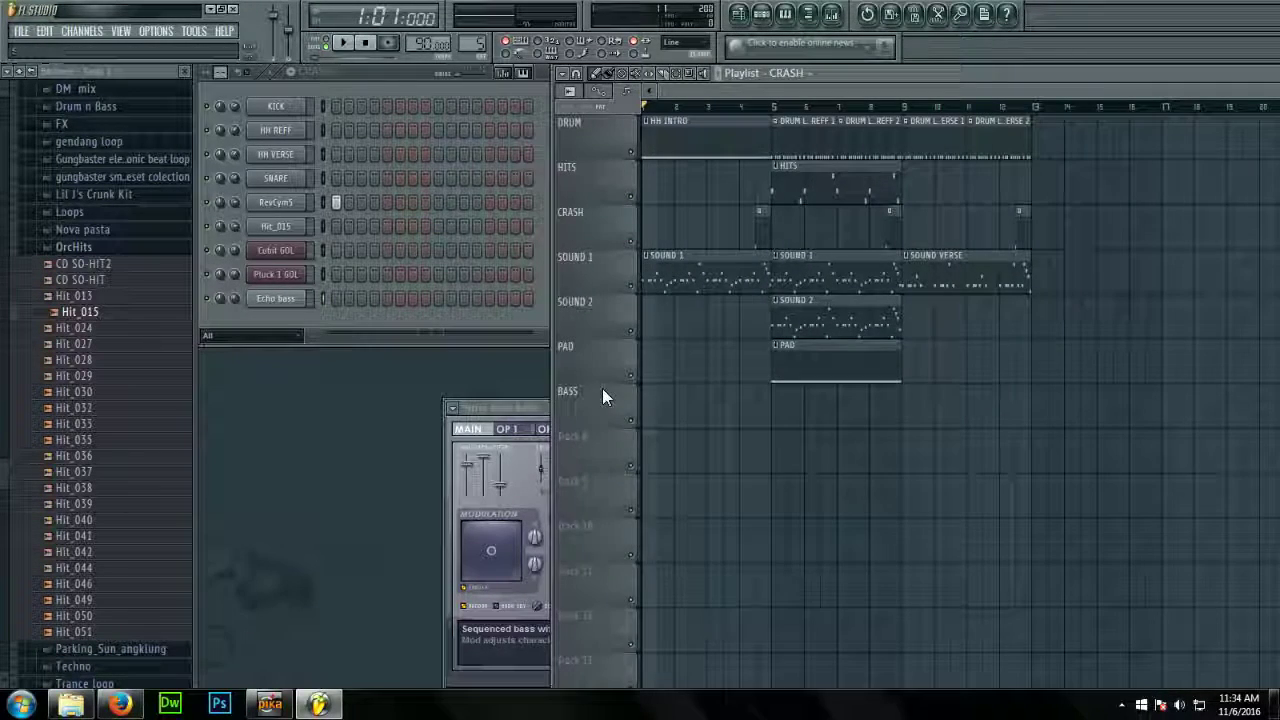
Switch to the empty Pattern 9 and add a BooBass instrument channel
click(312, 321)
scroll(469, 43, up, 3)
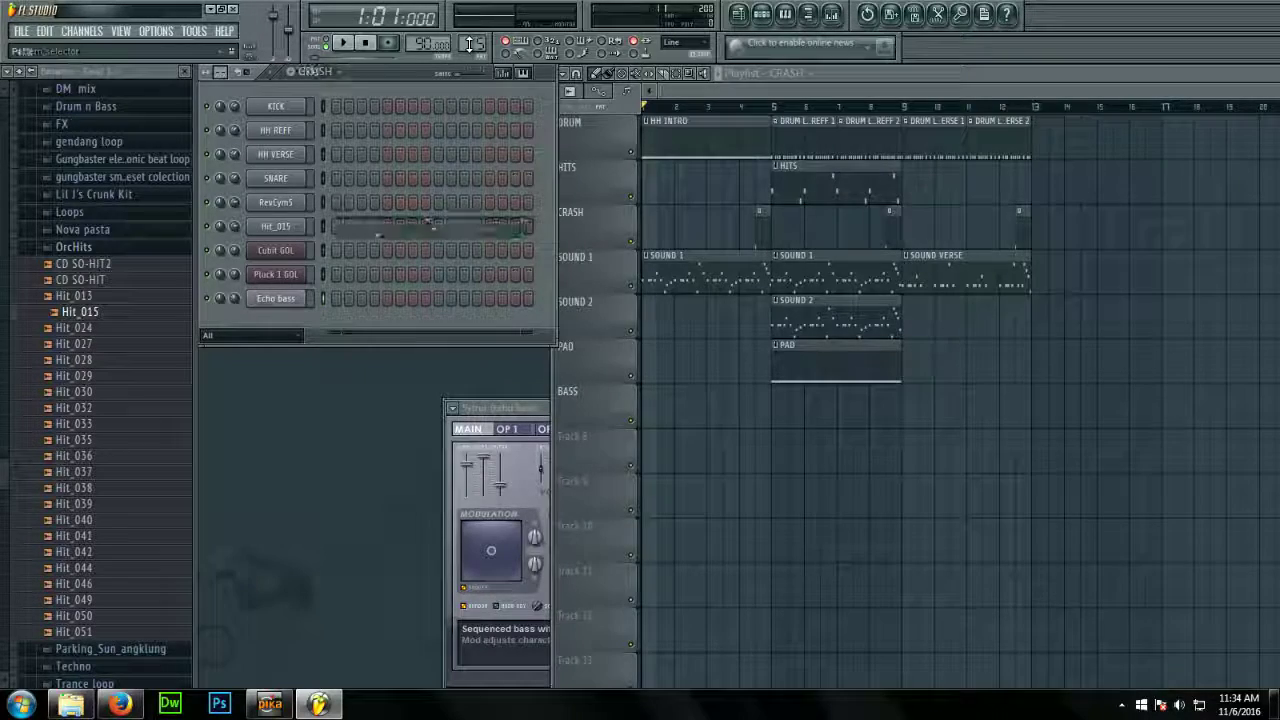
scroll(469, 43, up, 1)
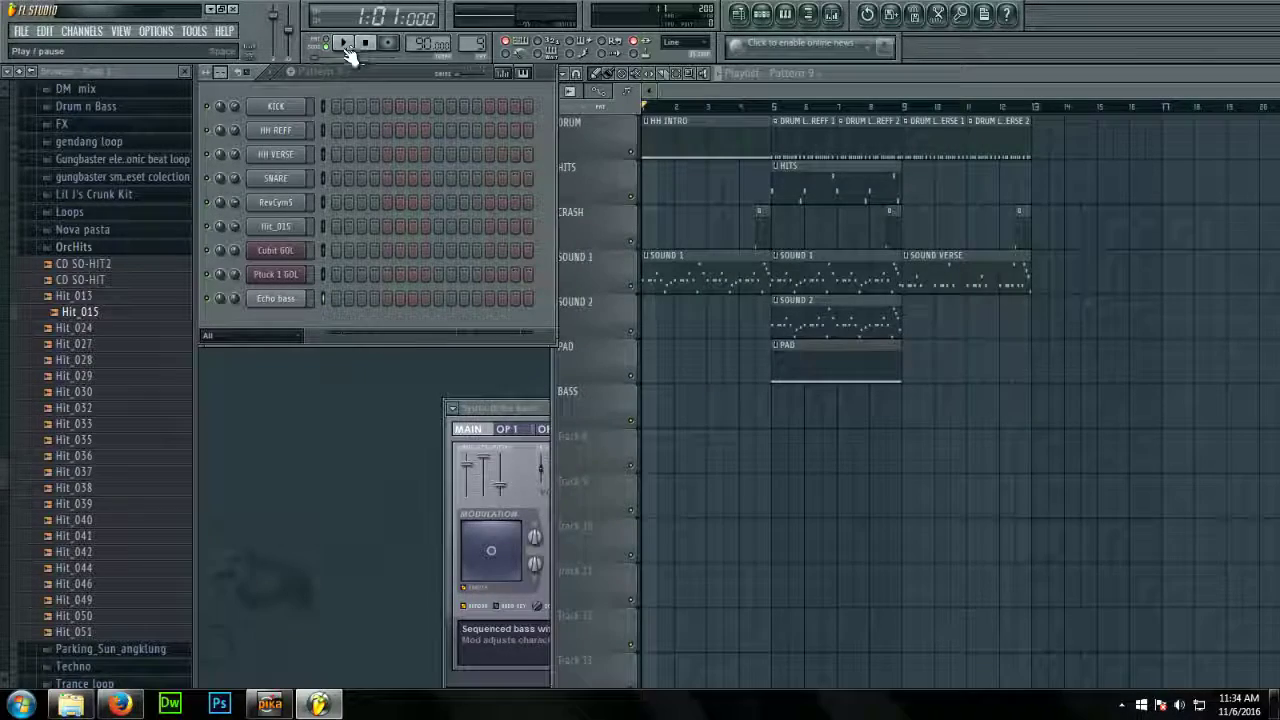
click(84, 30)
mouse_move(92, 43)
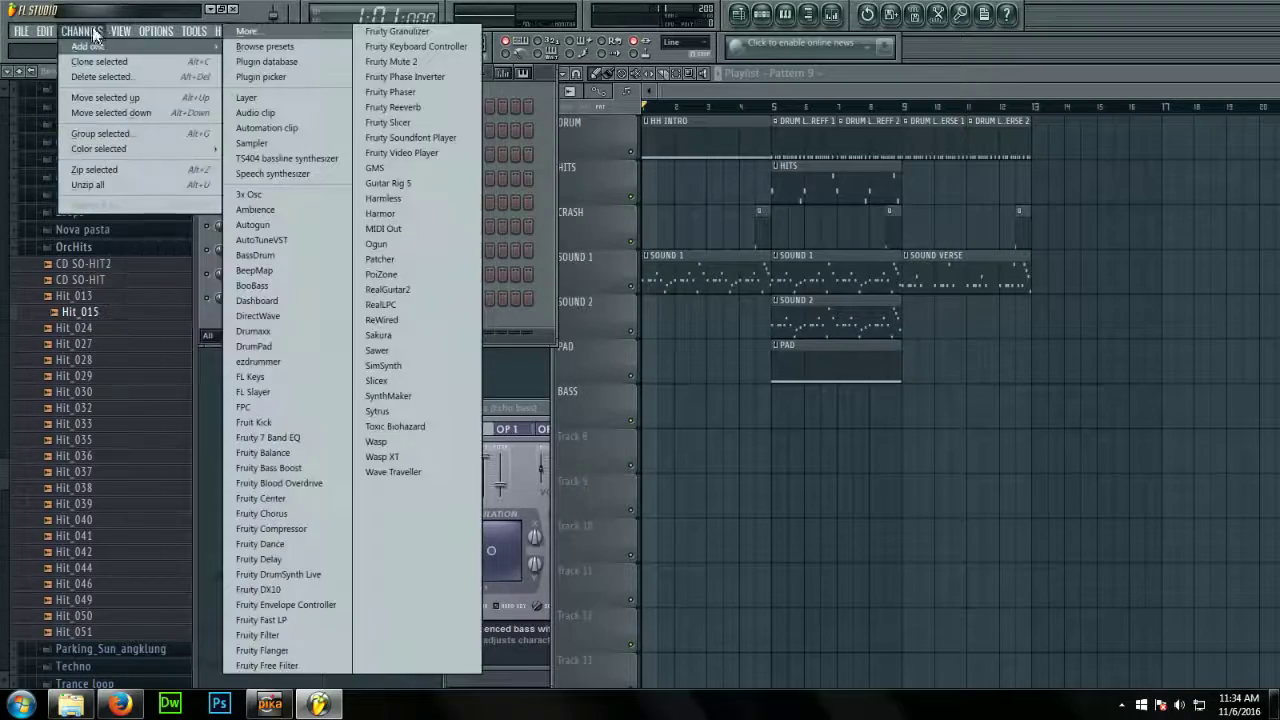
click(277, 288)
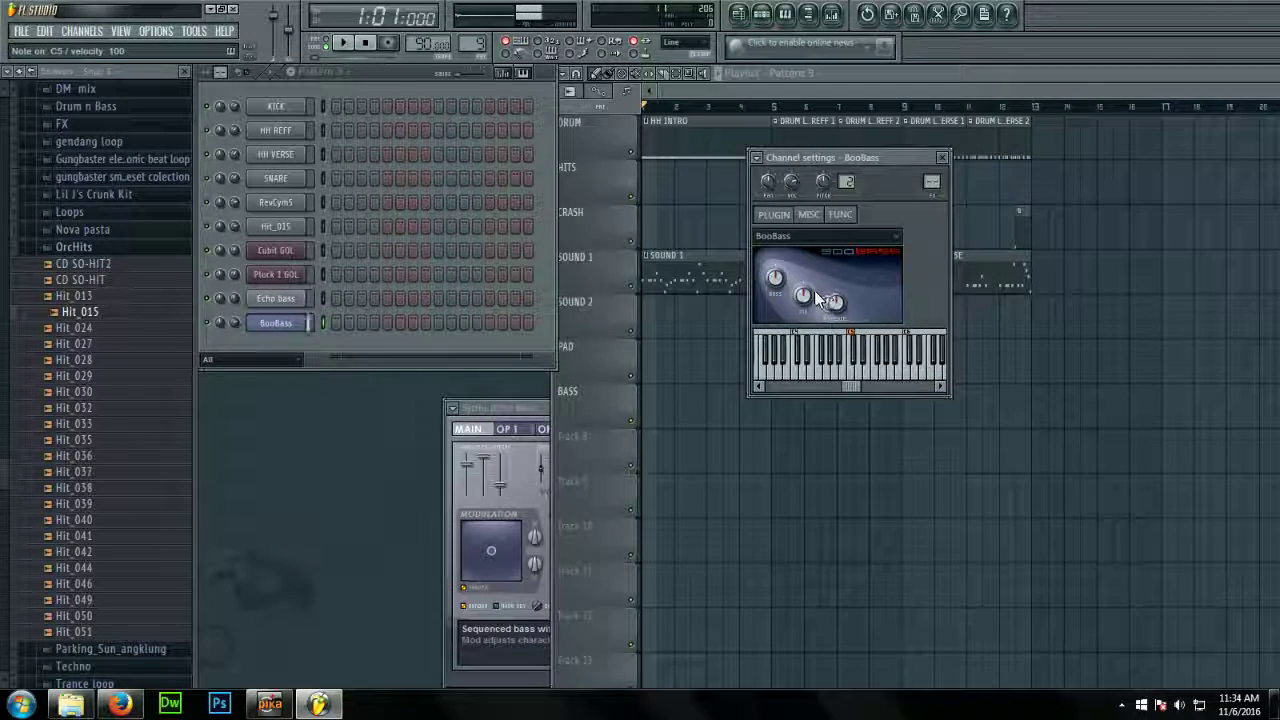
Audition the BooBass sound and briefly play the arrangement from bar 4, step 9
key(z)
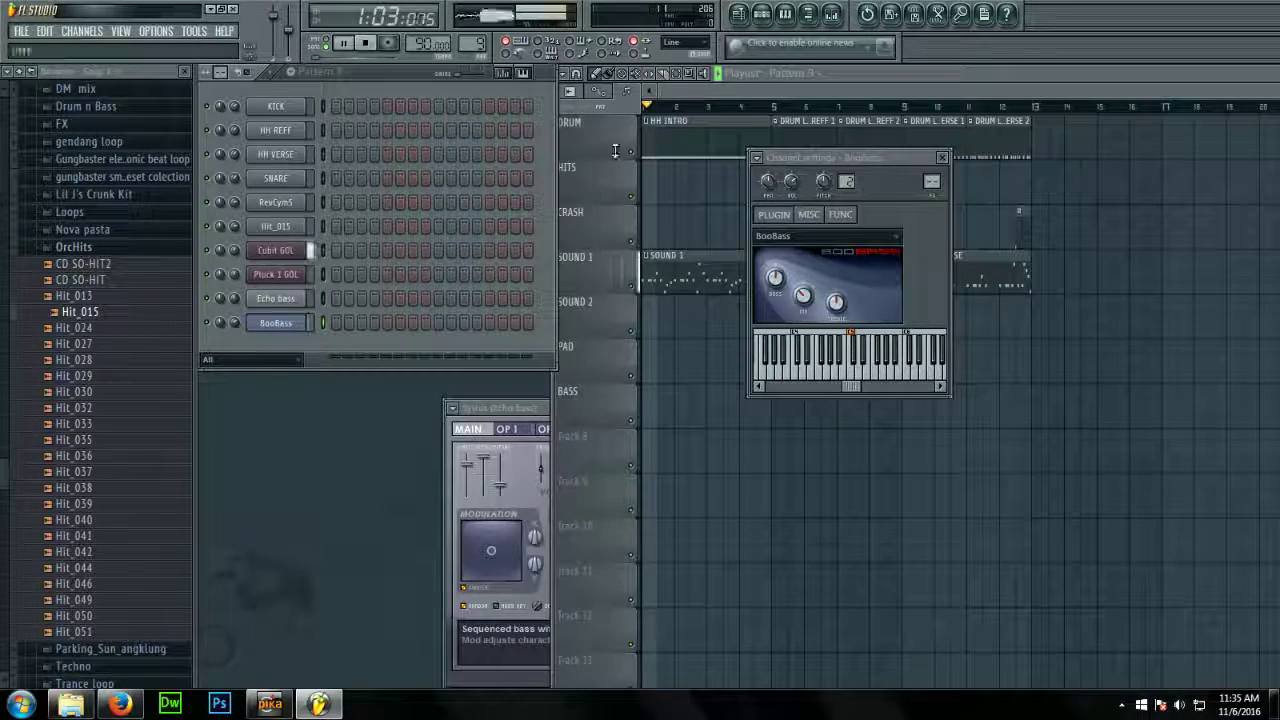
click(774, 78)
click(756, 106)
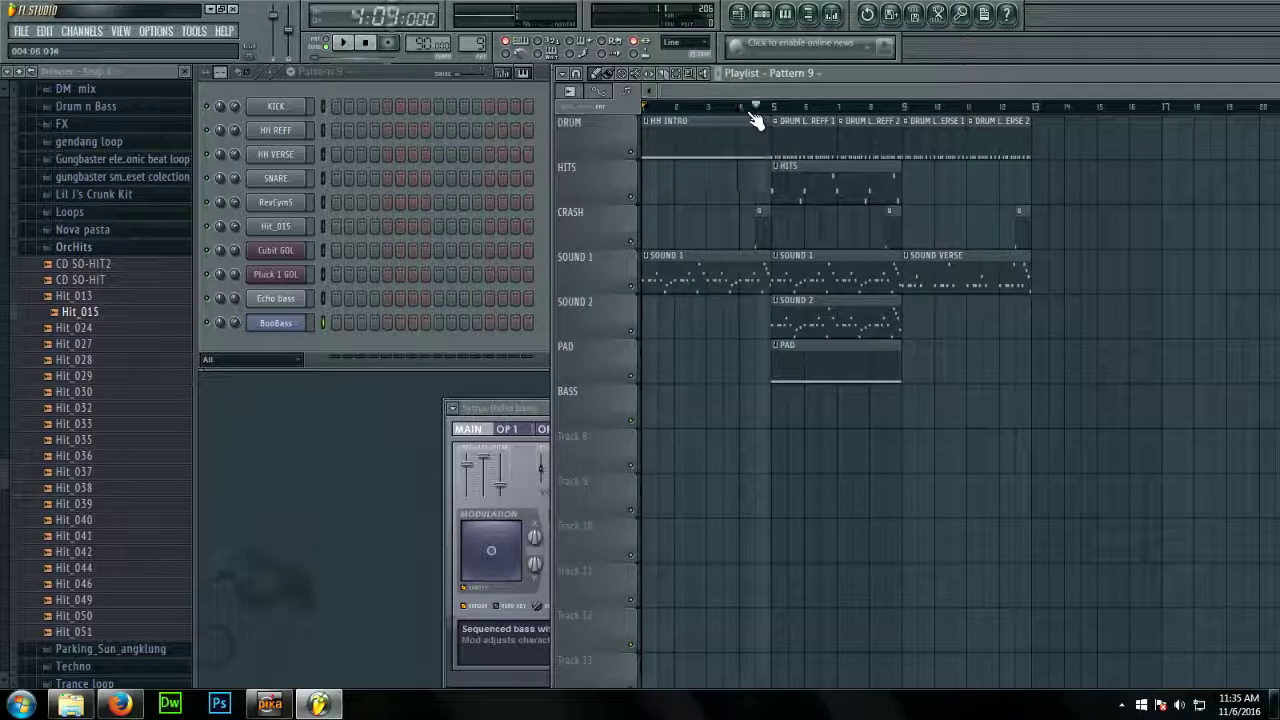
key(space)
key(space)
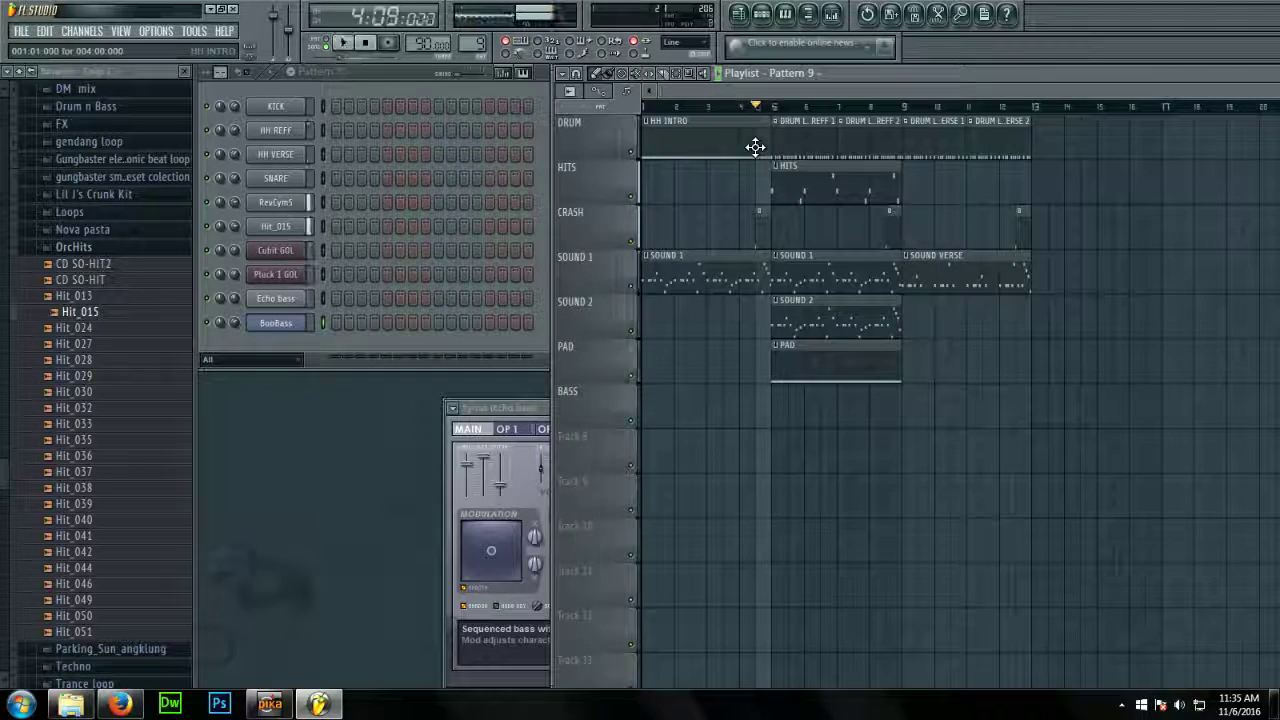
Place Pattern 9 at bar 5 of the BASS track and rename the pattern BASS
click(790, 412)
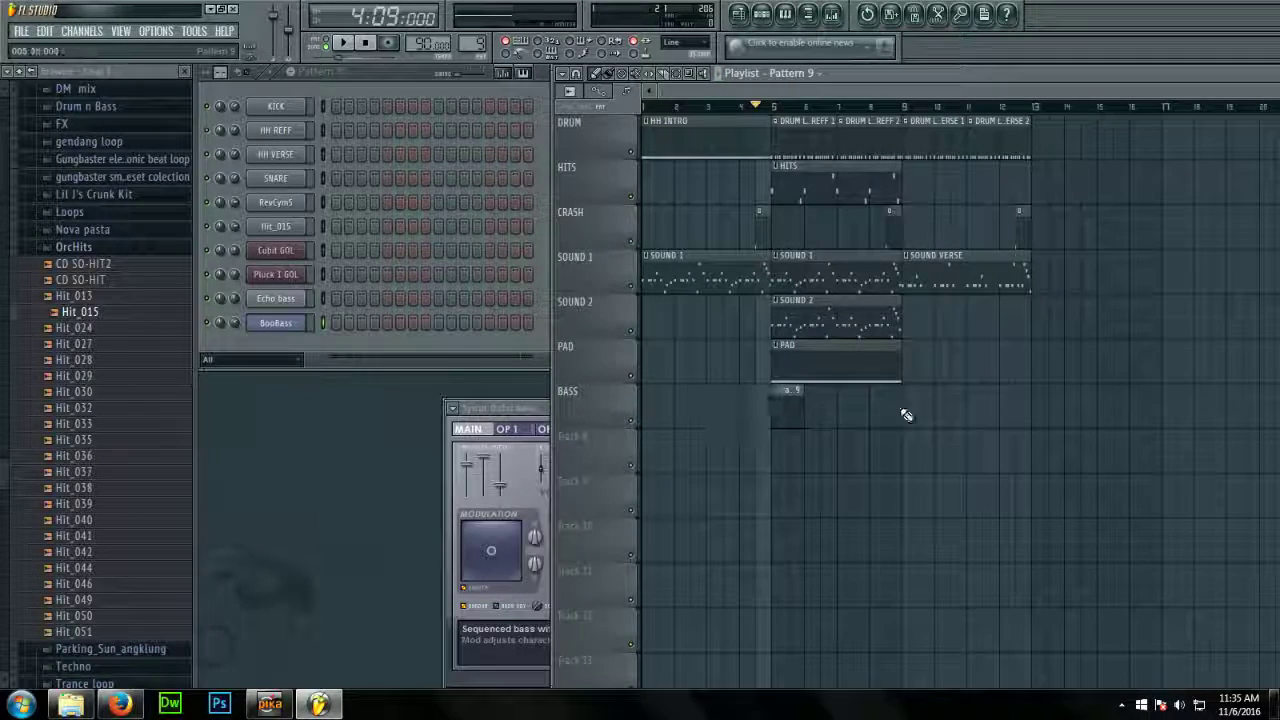
click(317, 71)
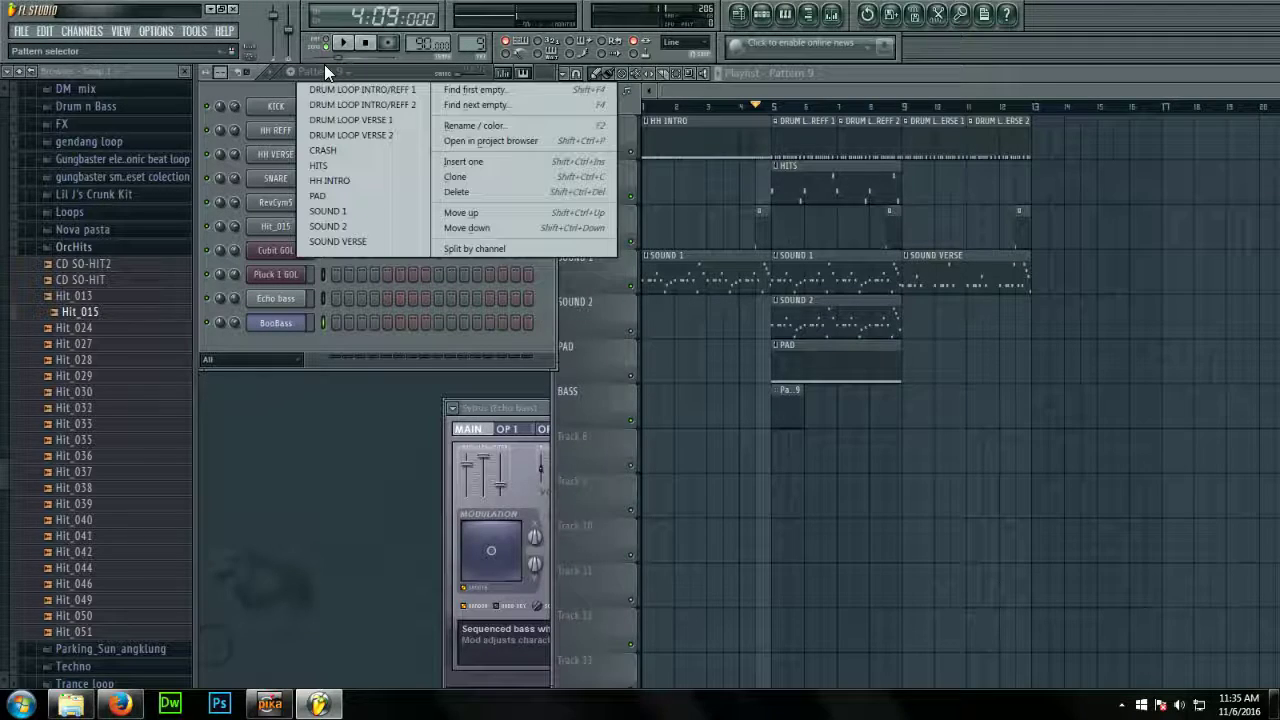
click(462, 126)
text(BA)
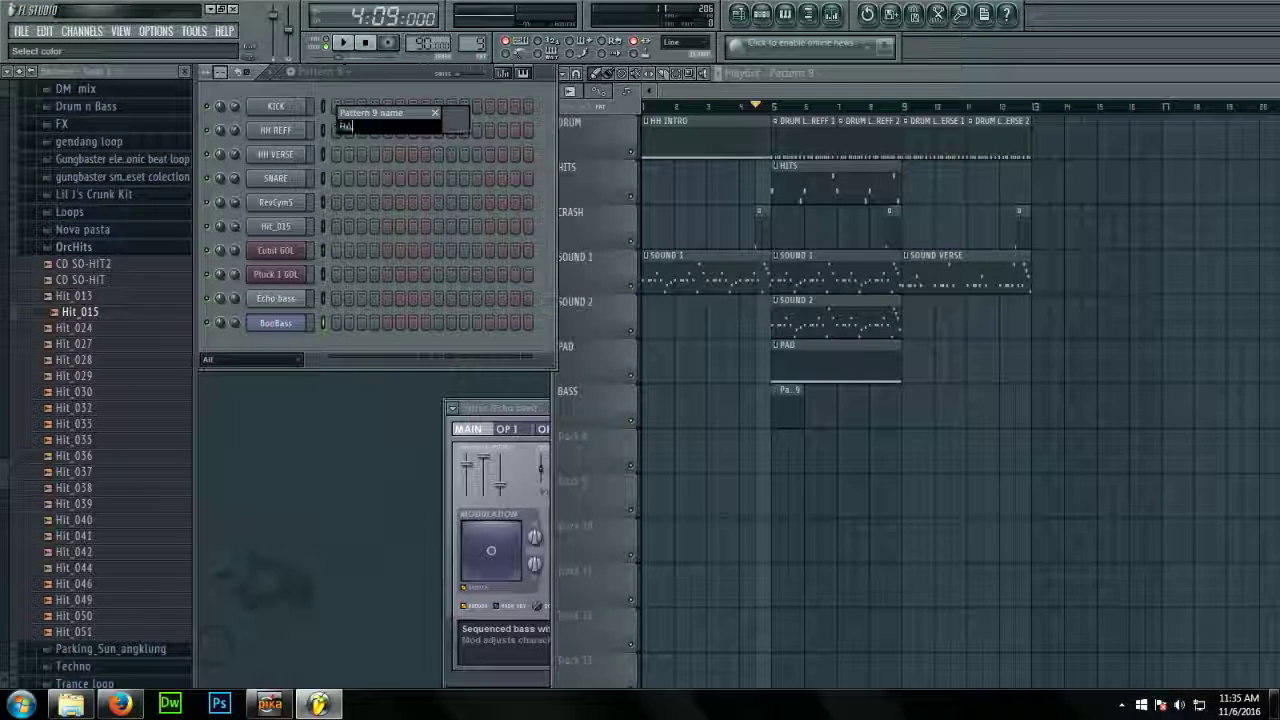
text(SS)
key(Return)
Open BooBass in the piano roll and enter a two-step A4 note at the start of bar 1
right_click(272, 322)
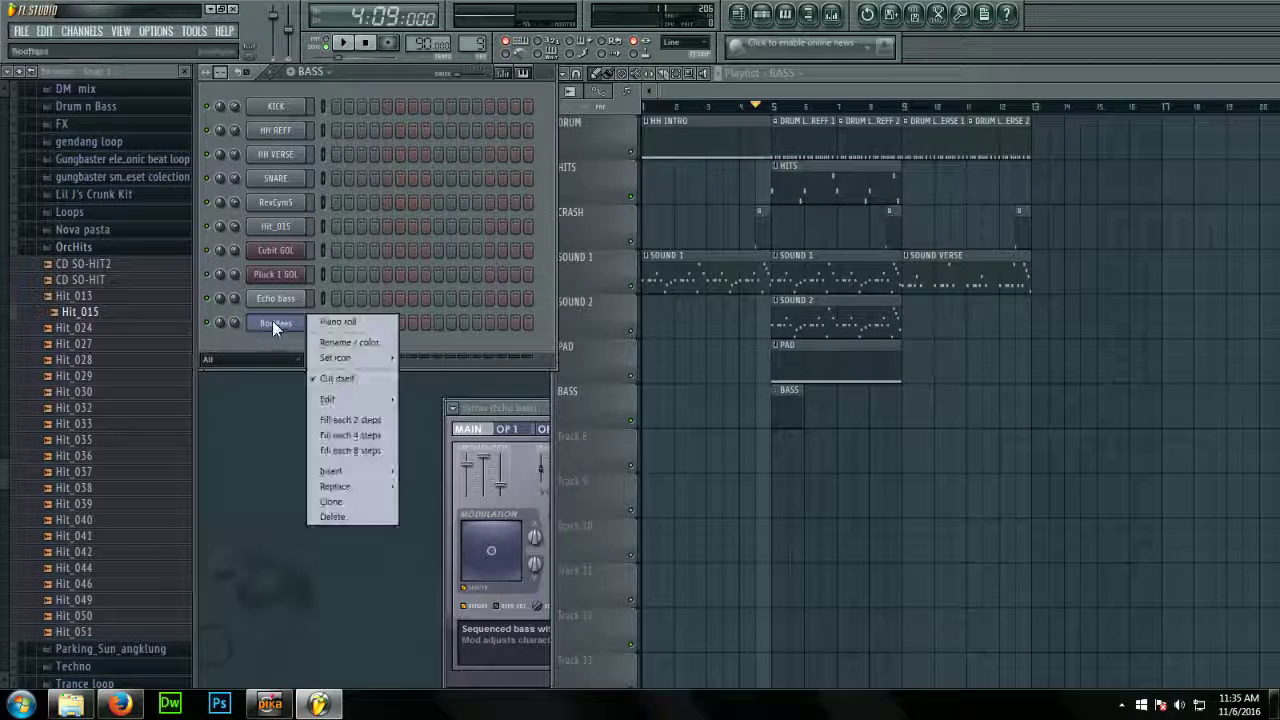
click(314, 324)
right_click(291, 325)
click(320, 324)
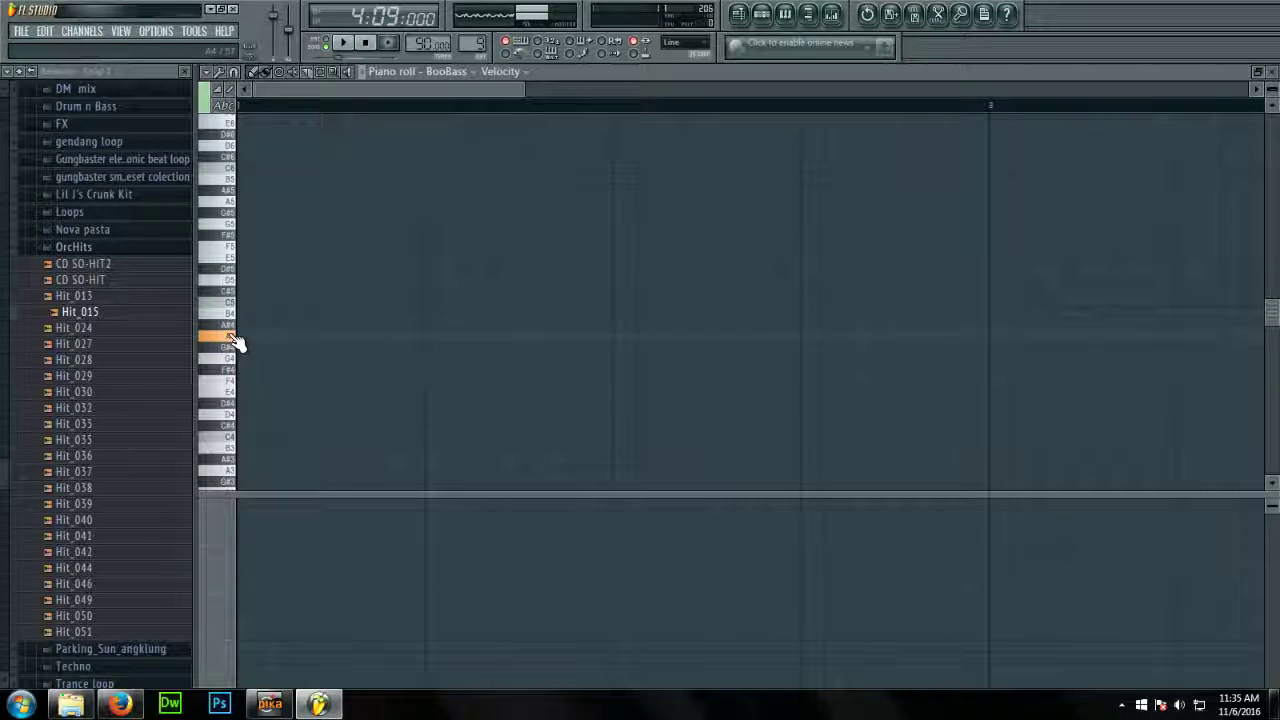
click(241, 337)
scroll(450, 352, down, 3)
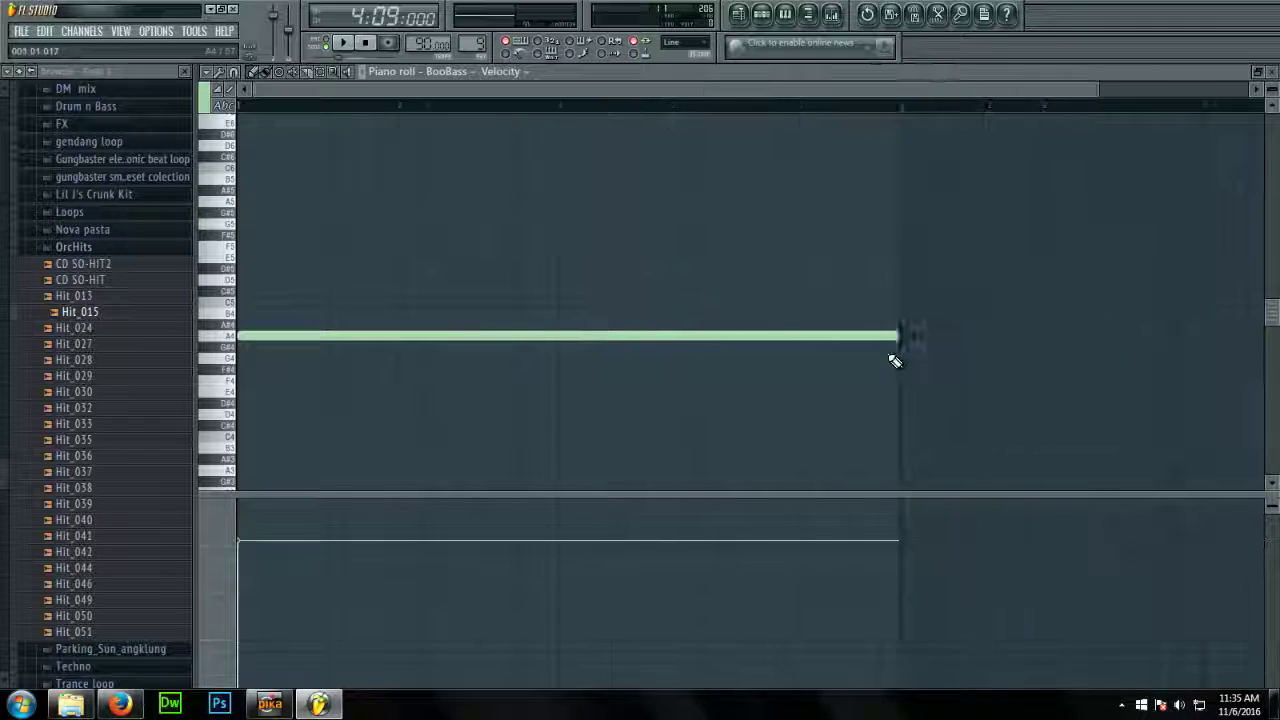
drag(831, 338, 230, 346)
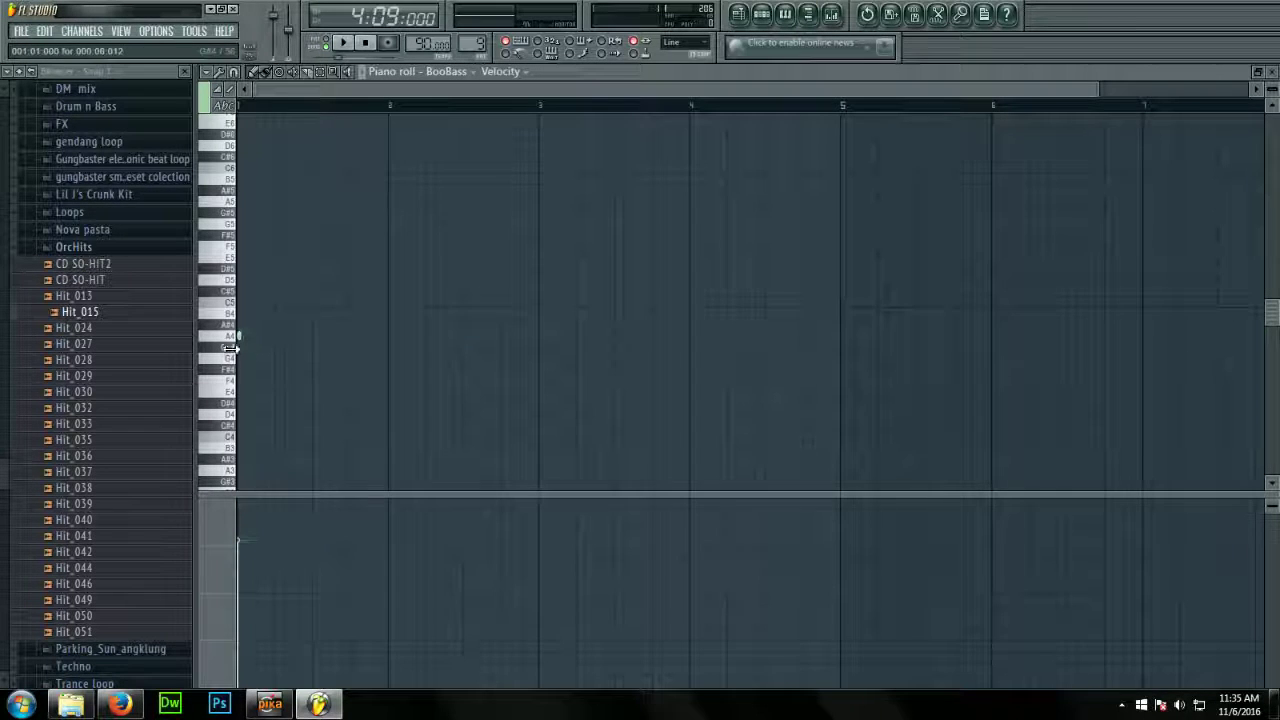
scroll(250, 339, up, 5)
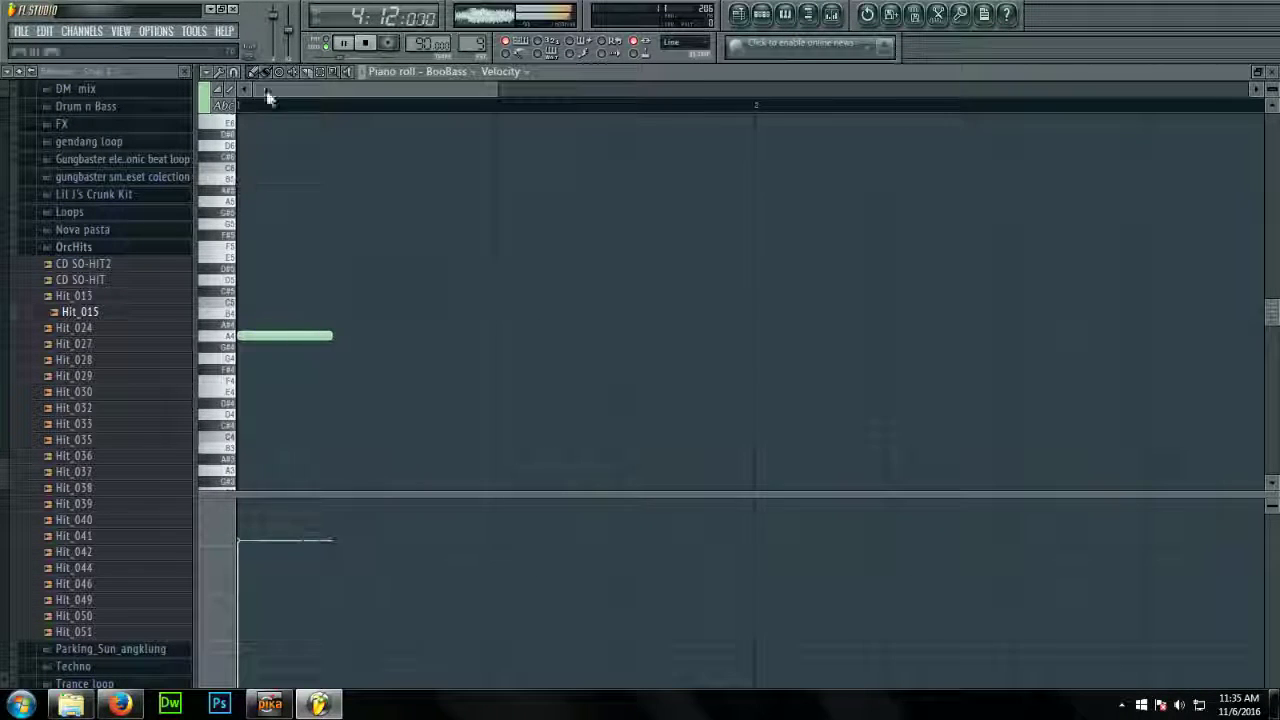
Solo the DRUM track and play the song from bar 5 with the BooBass piano roll open
click(330, 43)
key(space)
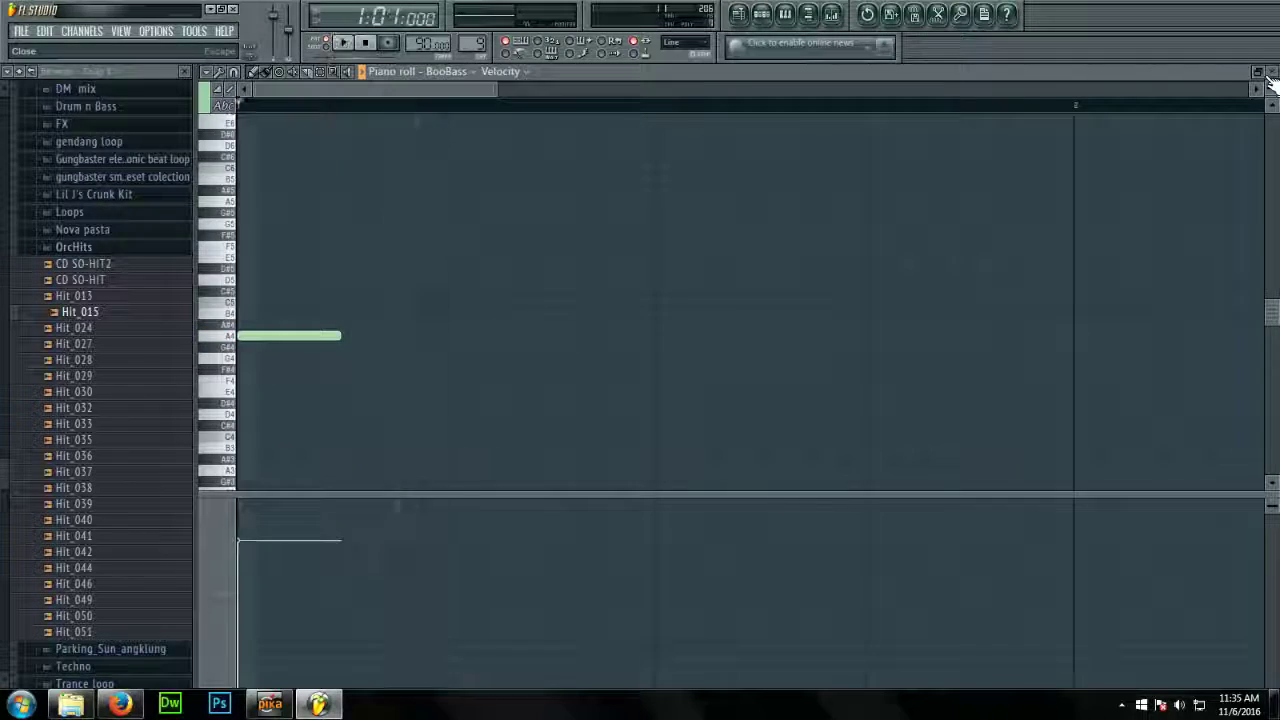
click(1271, 72)
click(774, 107)
right_click(631, 152)
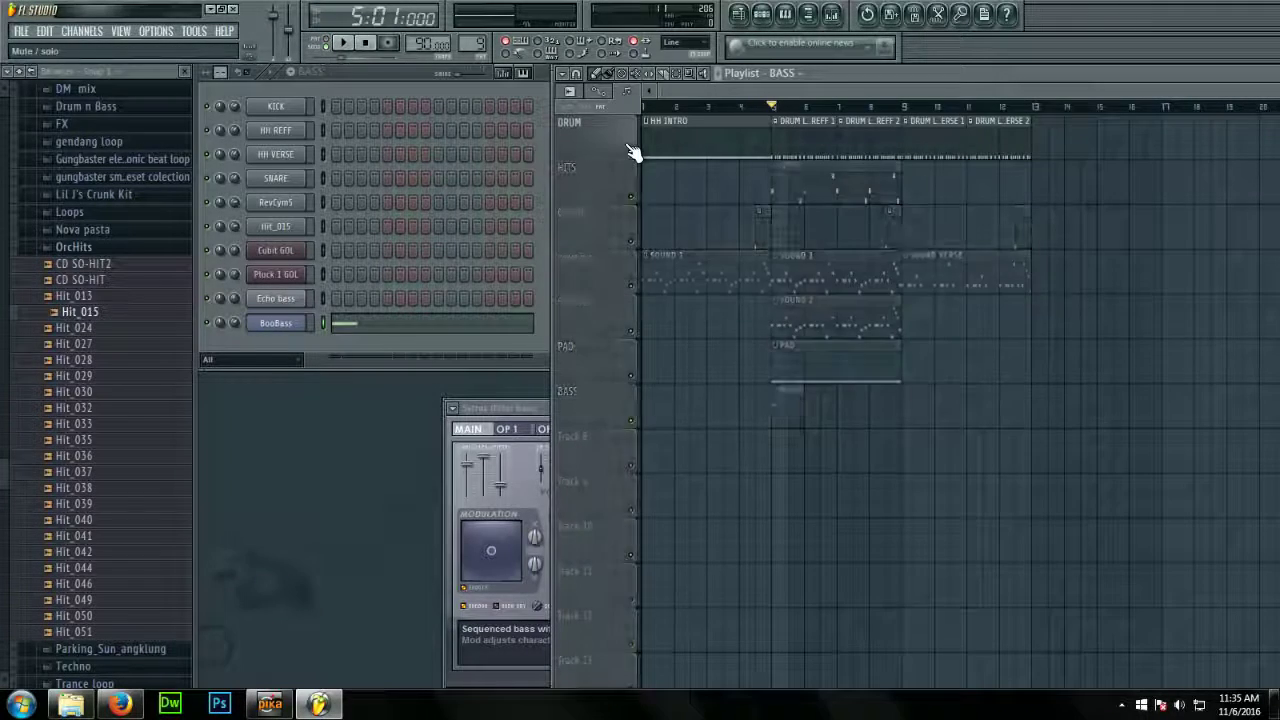
click(447, 324)
key(space)
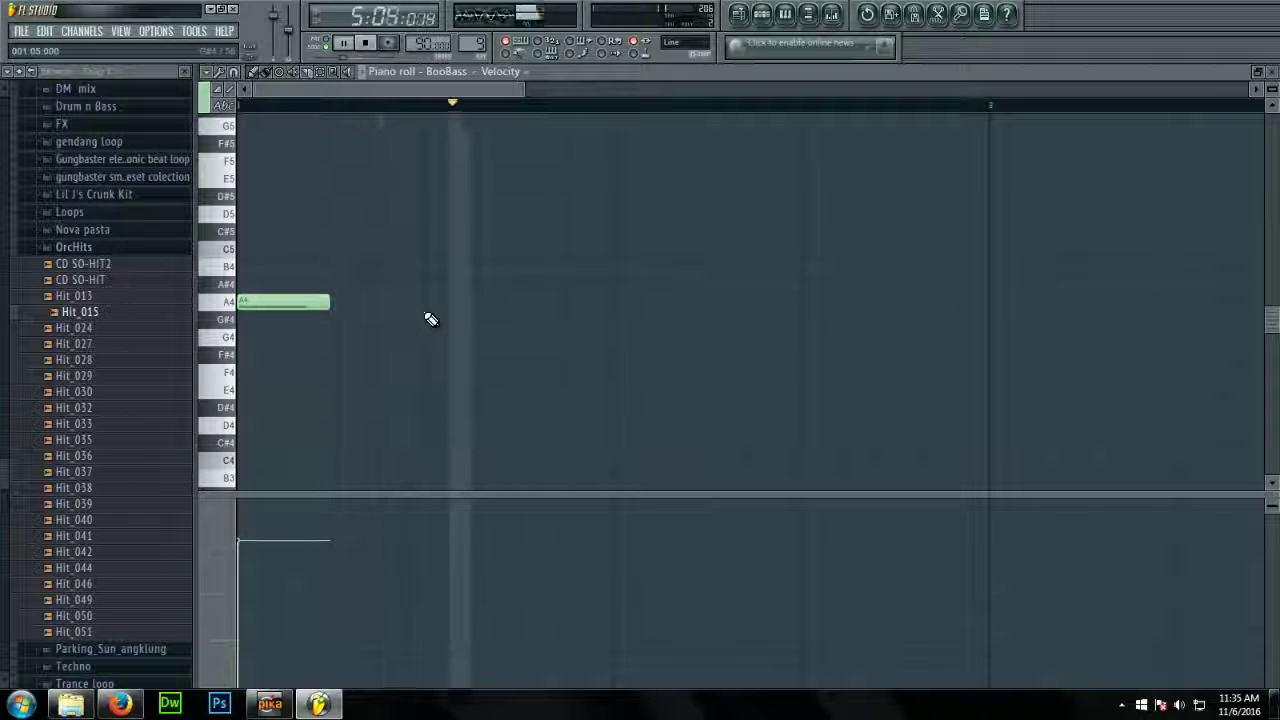
key(space)
Try a one-step G4 note at step 4 and a two-step A4 note at step 5 of the bass line
click(378, 338)
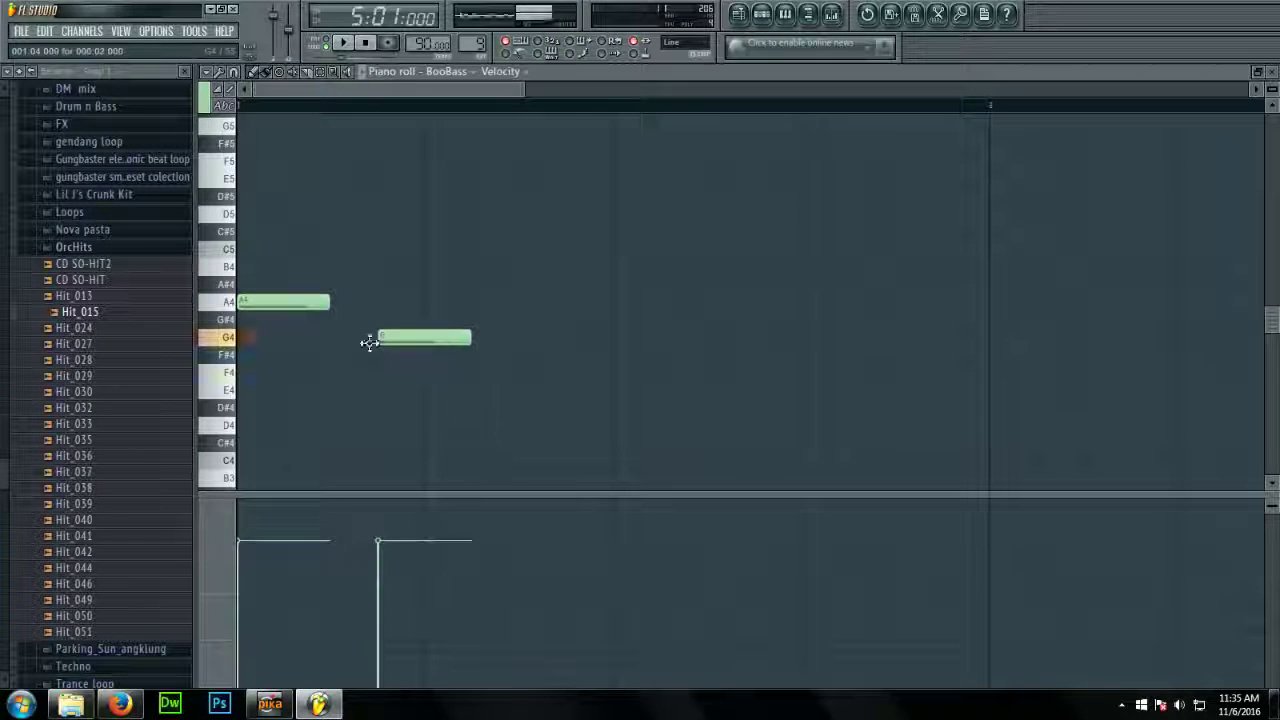
click(434, 301)
key(space)
drag(471, 337, 434, 336)
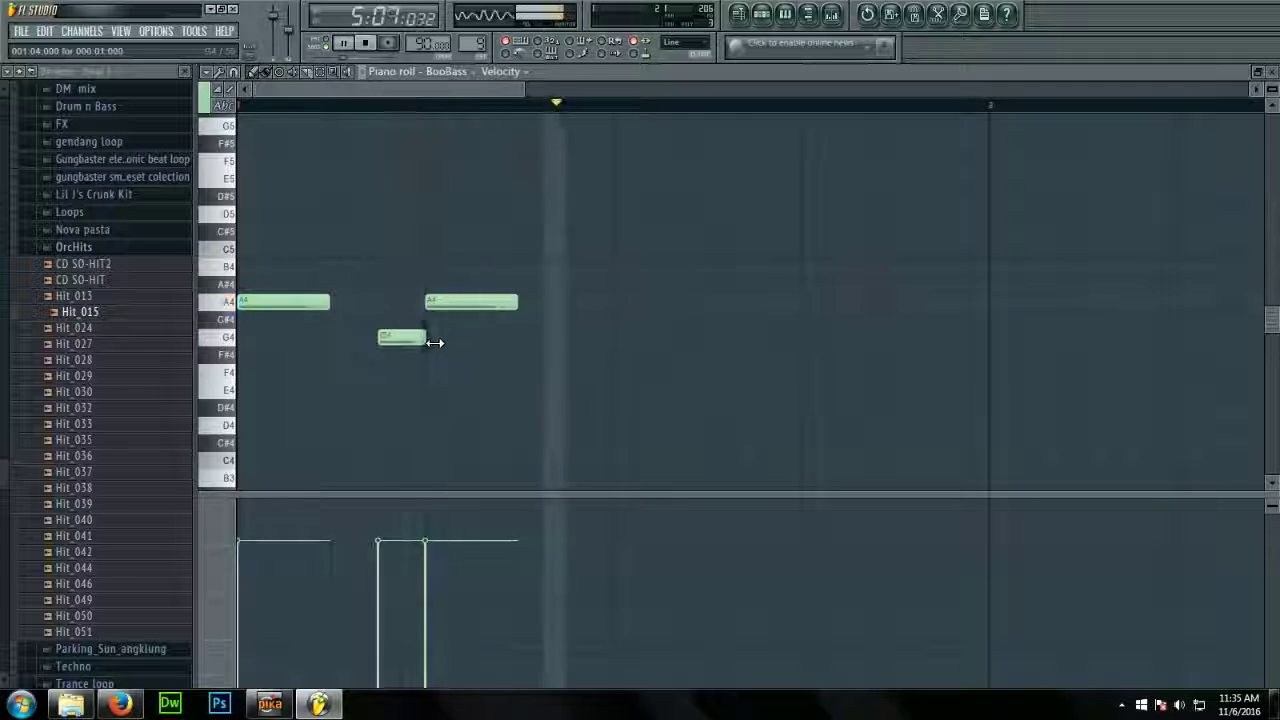
key(space)
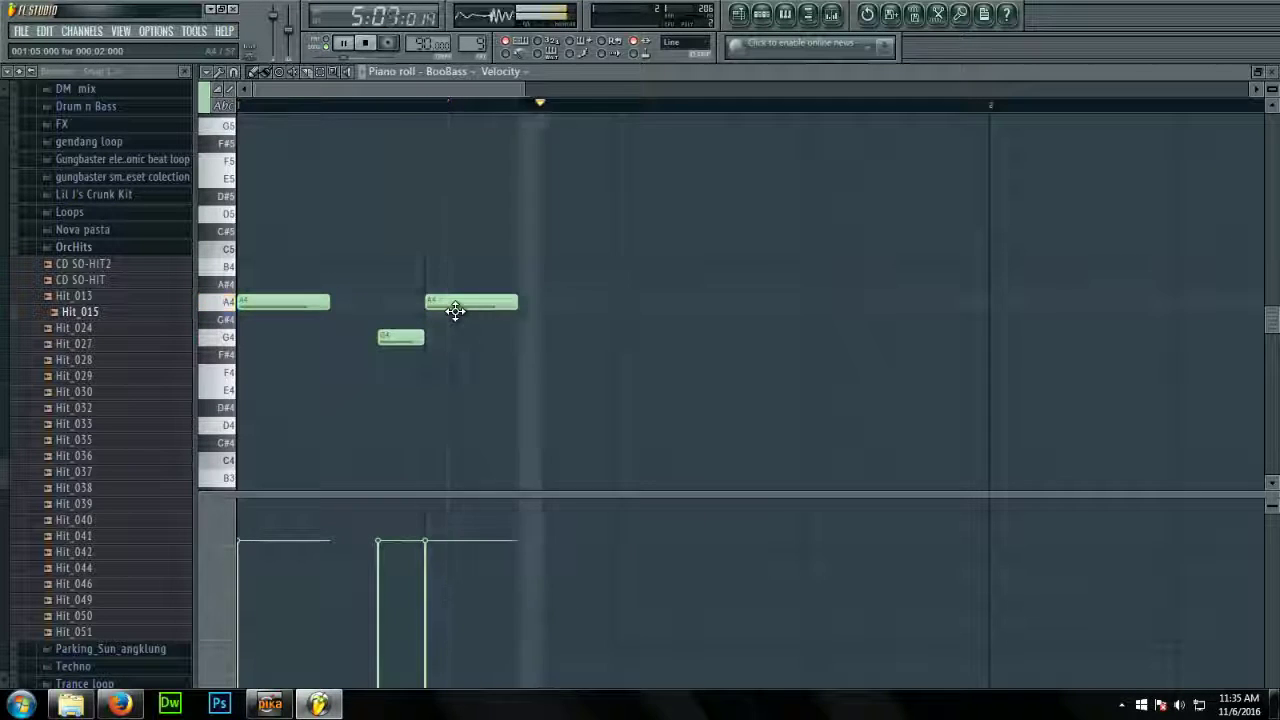
Try a one-step G4 bass note at step 8, then remove it while listening to the phrase
click(566, 337)
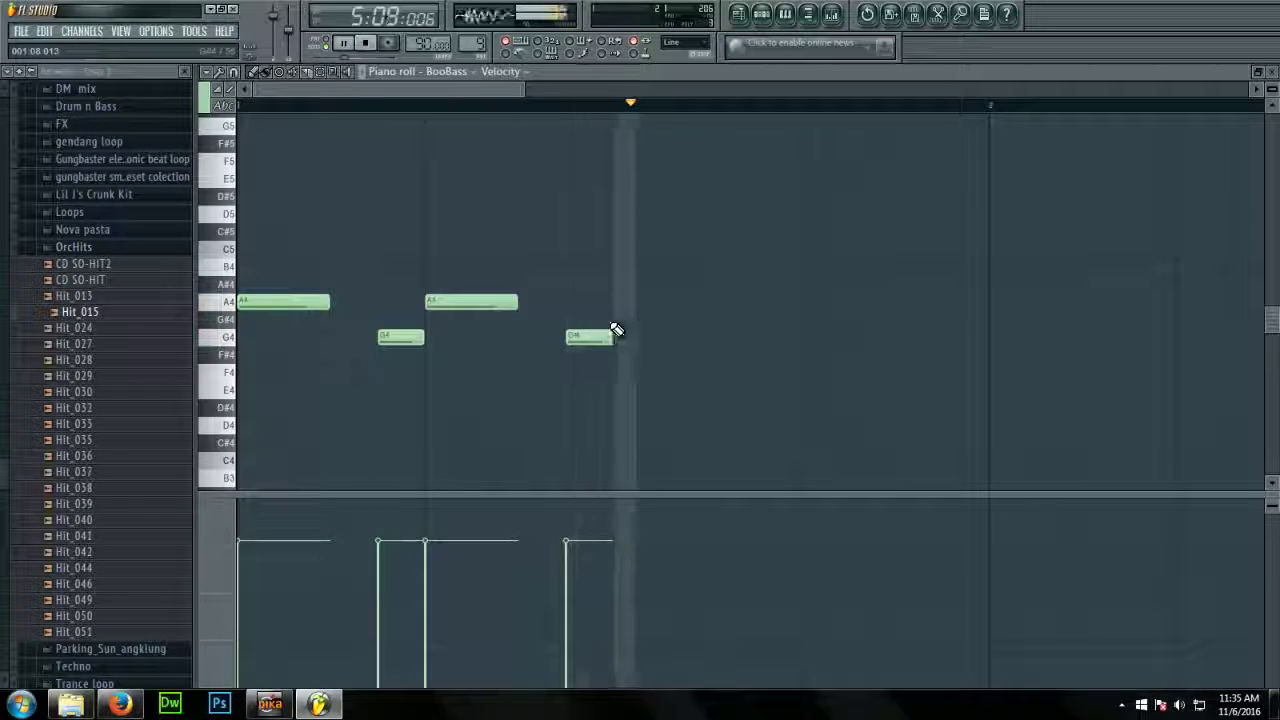
key(space)
right_click(587, 335)
key(space)
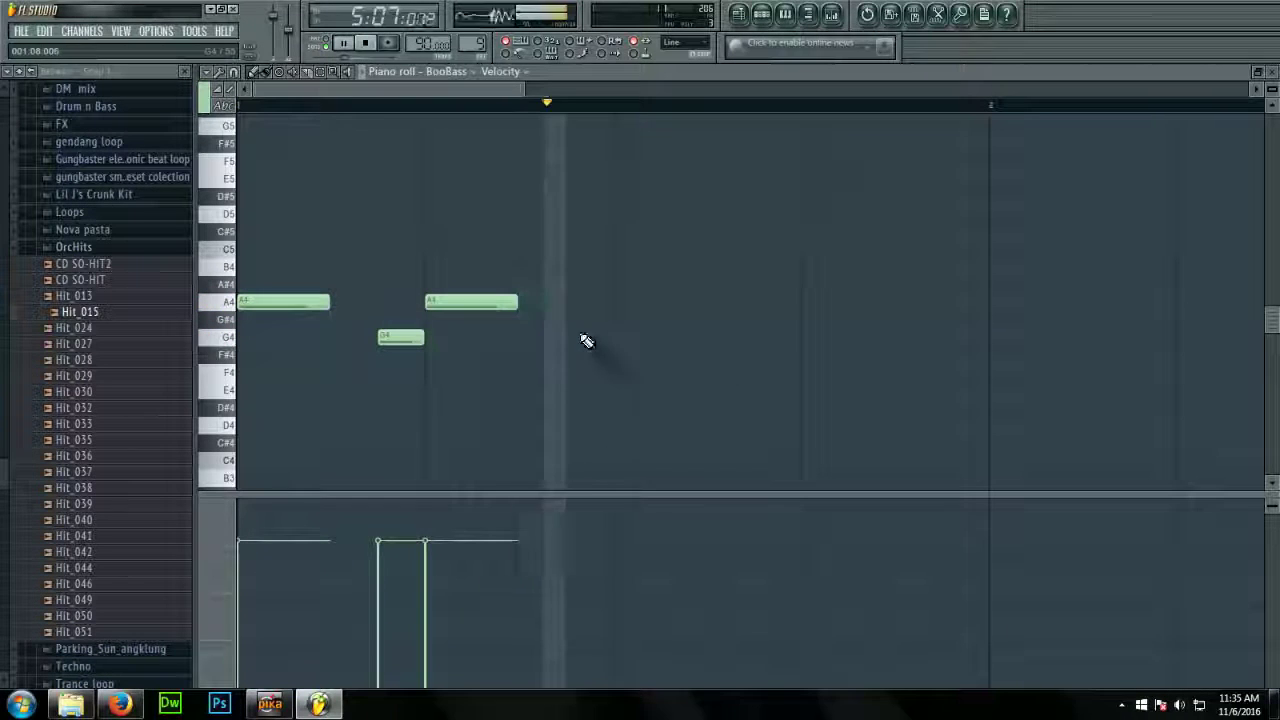
Add a one-step A4 note at step 8 and a two-step A4 note at step 10 of bar 1
click(587, 302)
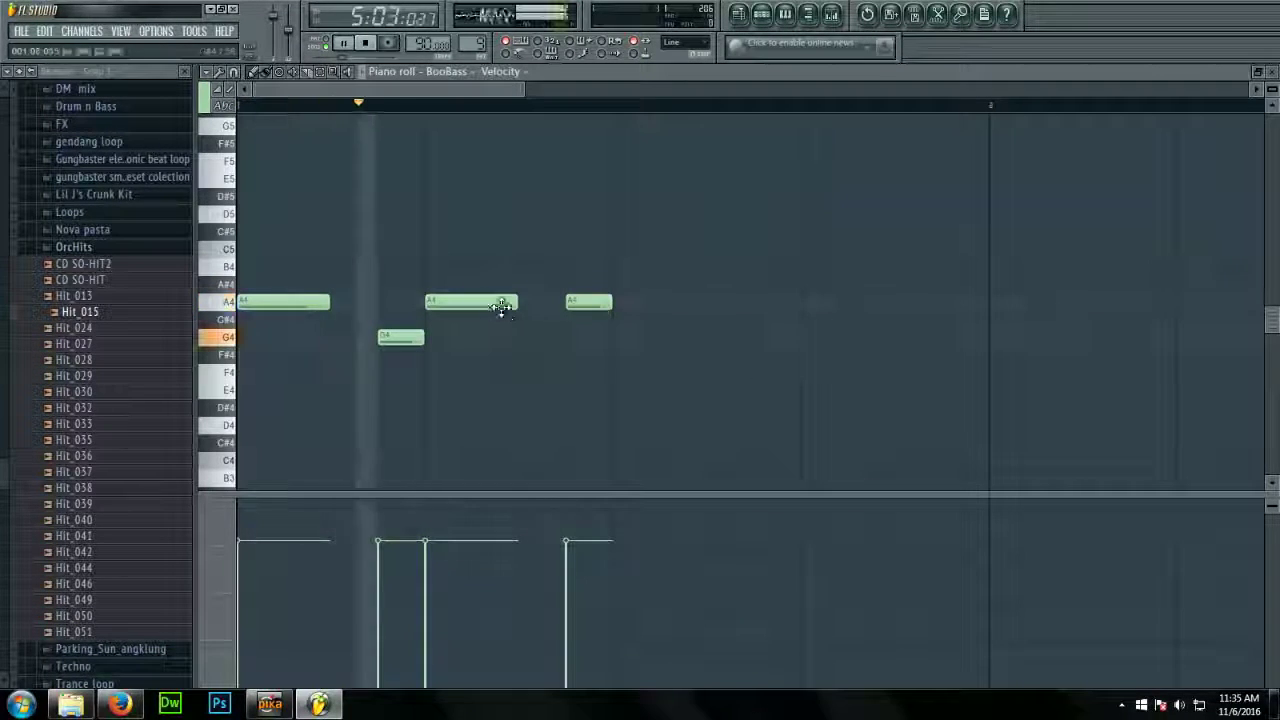
click(710, 300)
drag(743, 300, 697, 305)
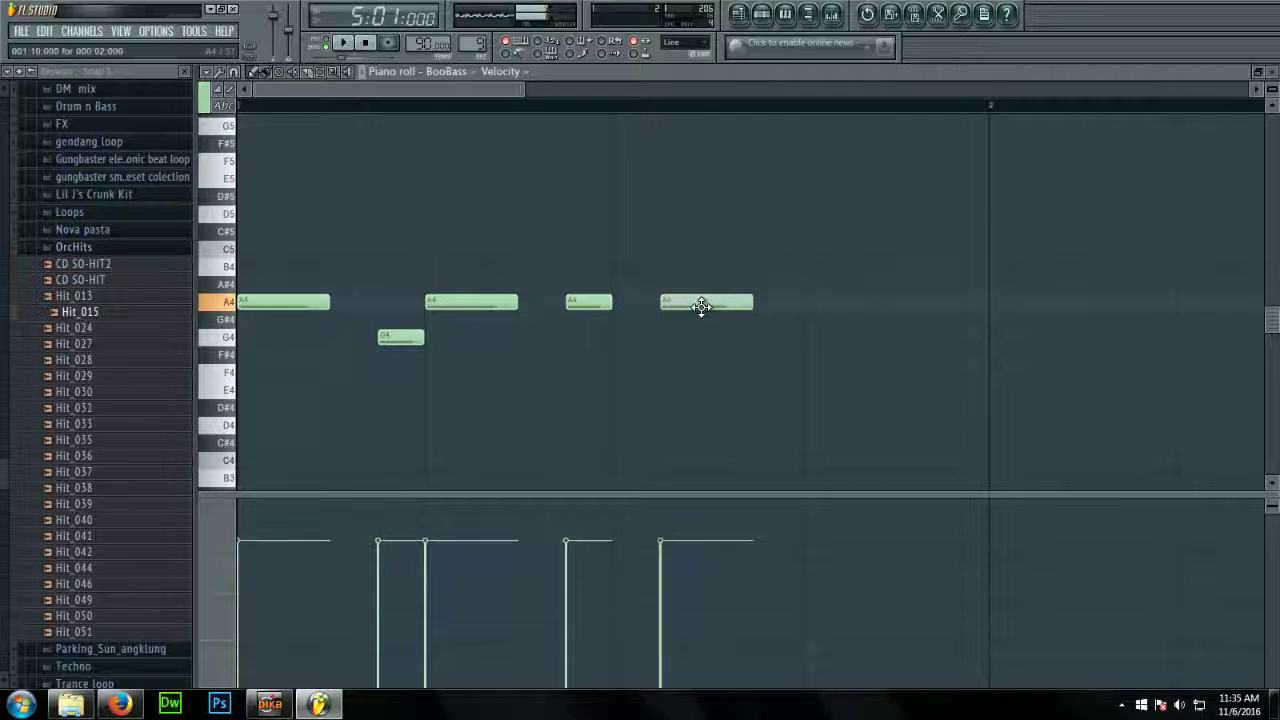
scroll(600, 326, down, 2)
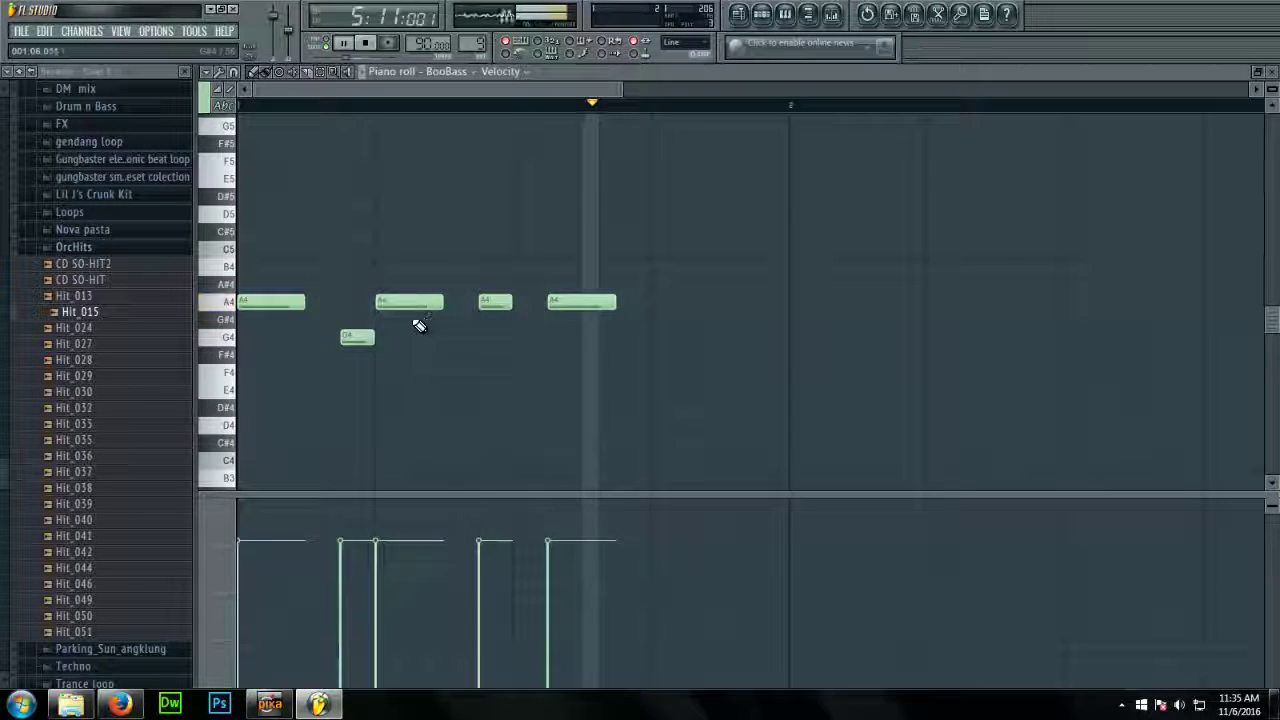
Delete the G4 note at step 4 and the A4 note at step 5 while checking playback
key(space)
right_click(368, 335)
key(space)
right_click(405, 301)
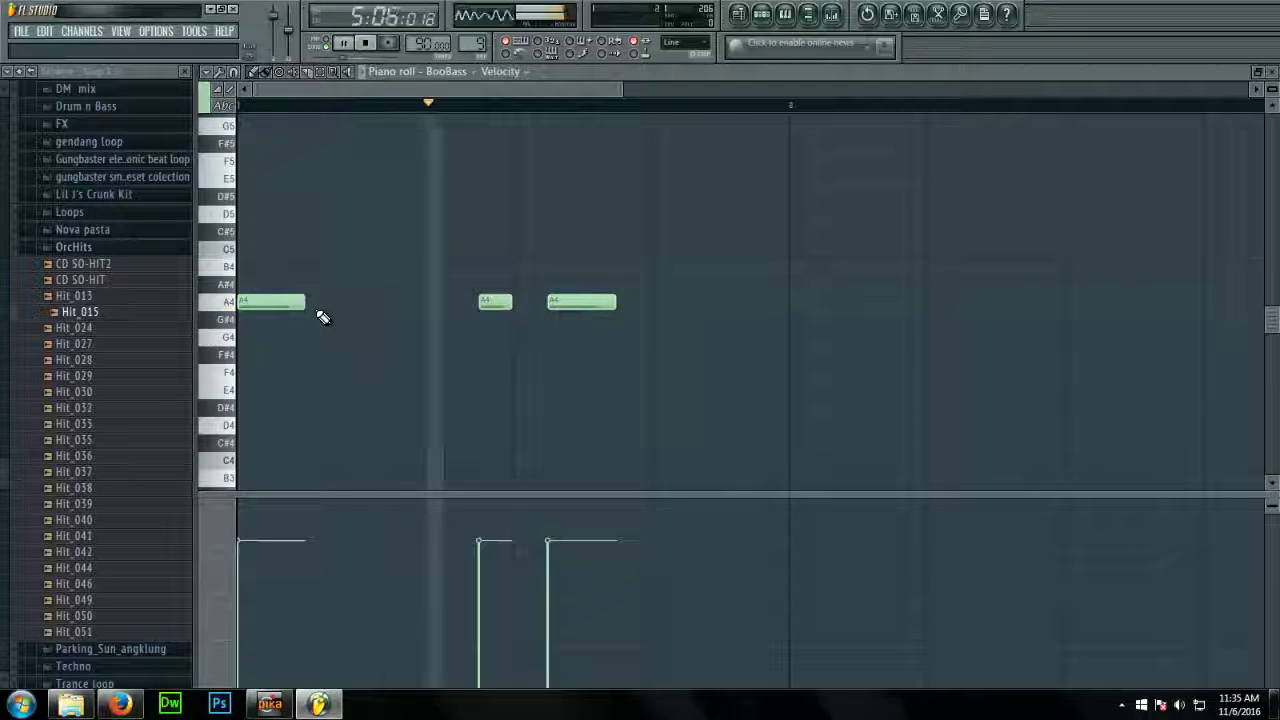
key(space)
Add one-step notes E4 at step 12, G4 at step 13 and G#4 at step 15, and play the phrase
click(625, 387)
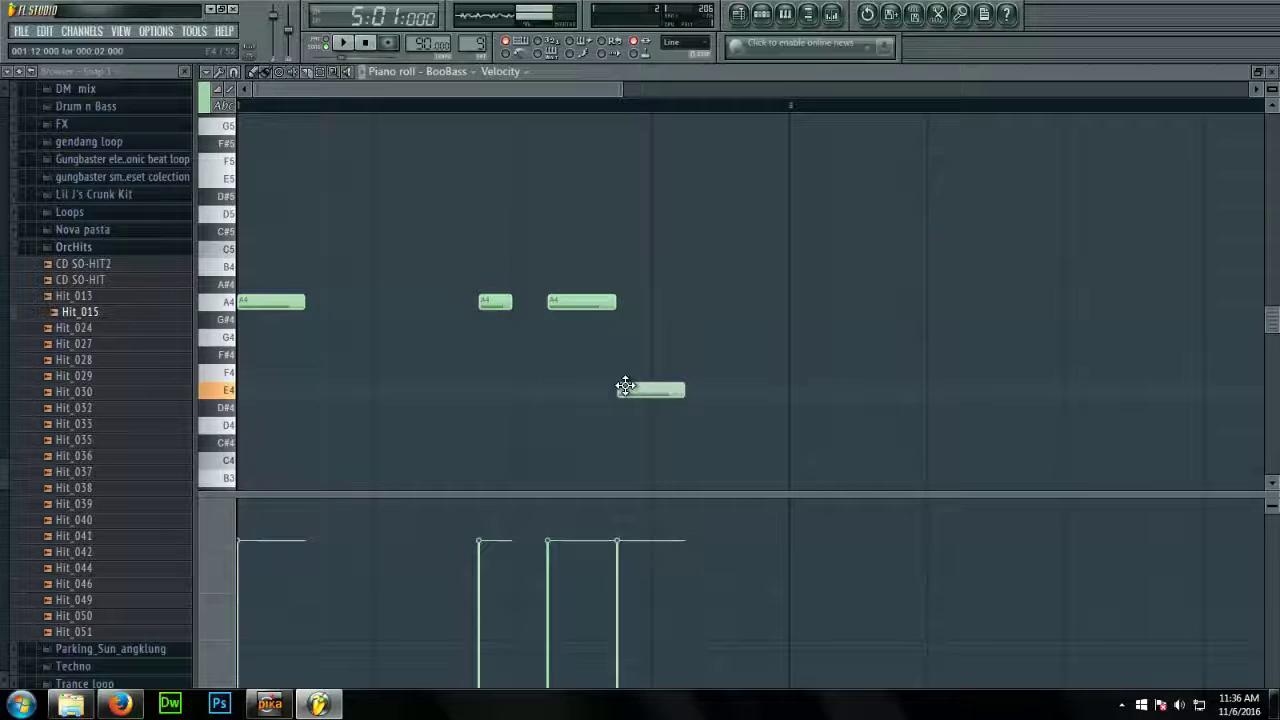
drag(625, 173, 629, 166)
right_click(632, 168)
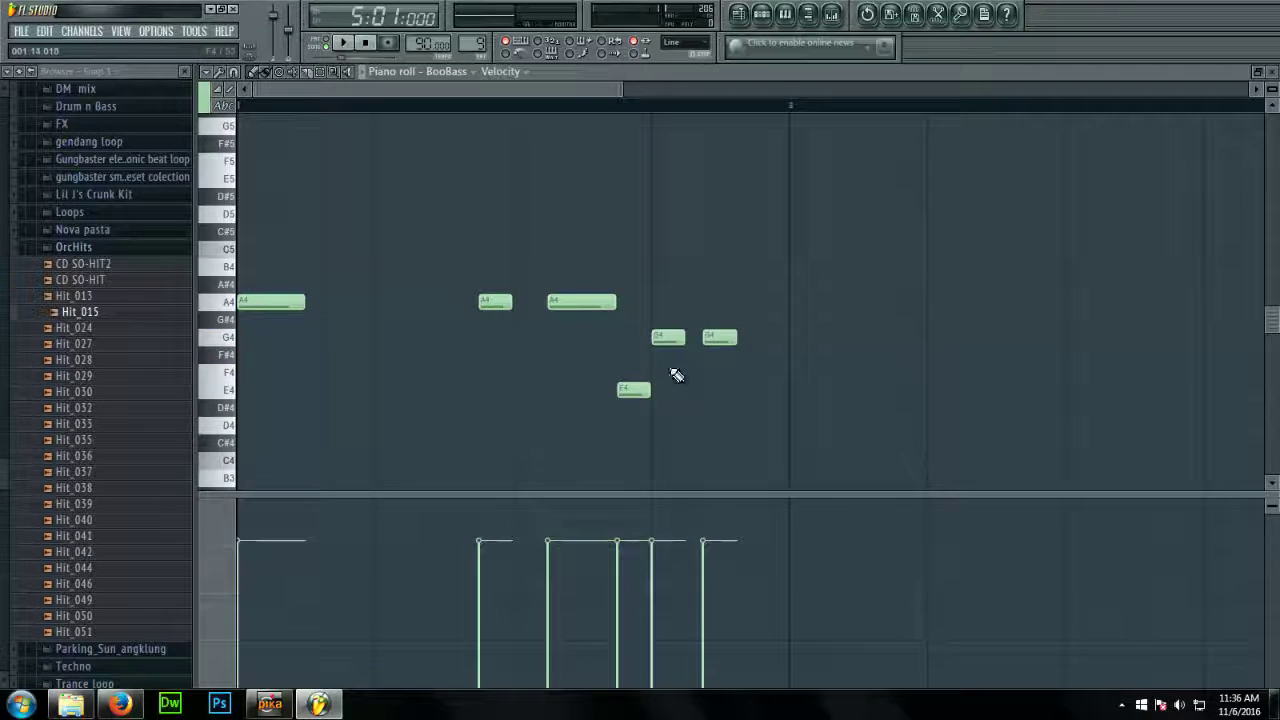
click(726, 327)
key(space)
scroll(733, 322, up, 2)
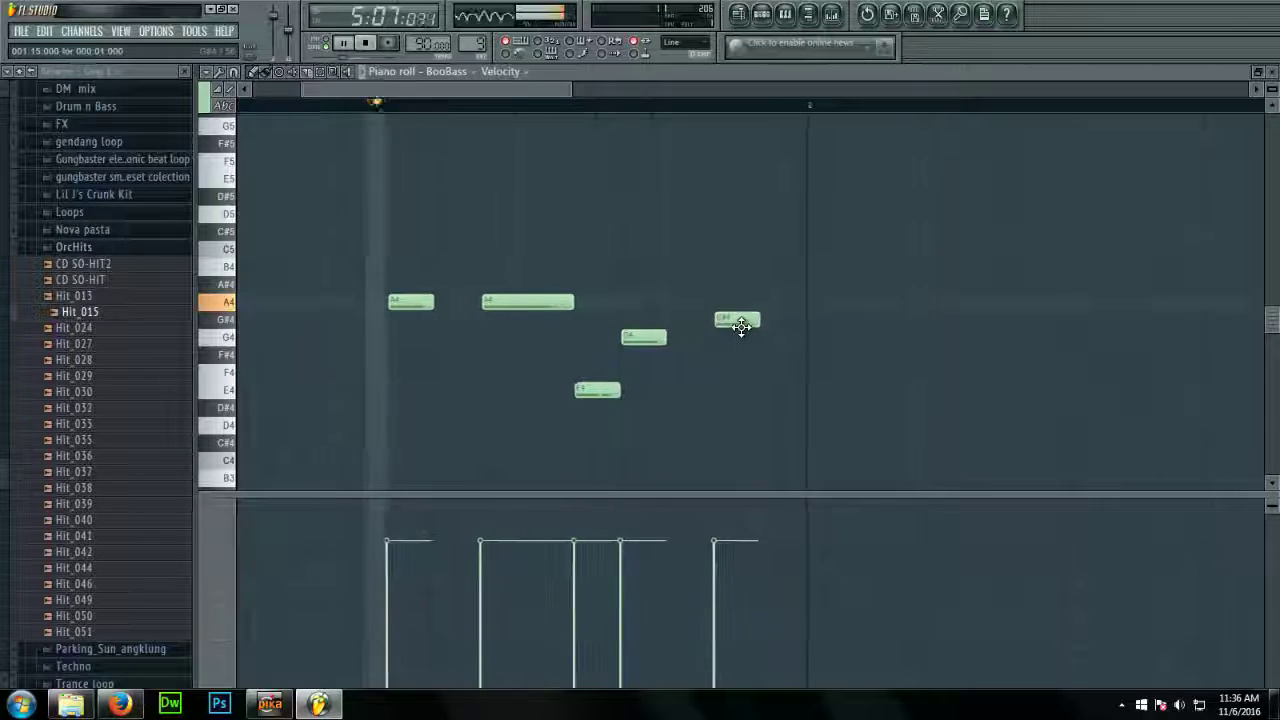
key(space)
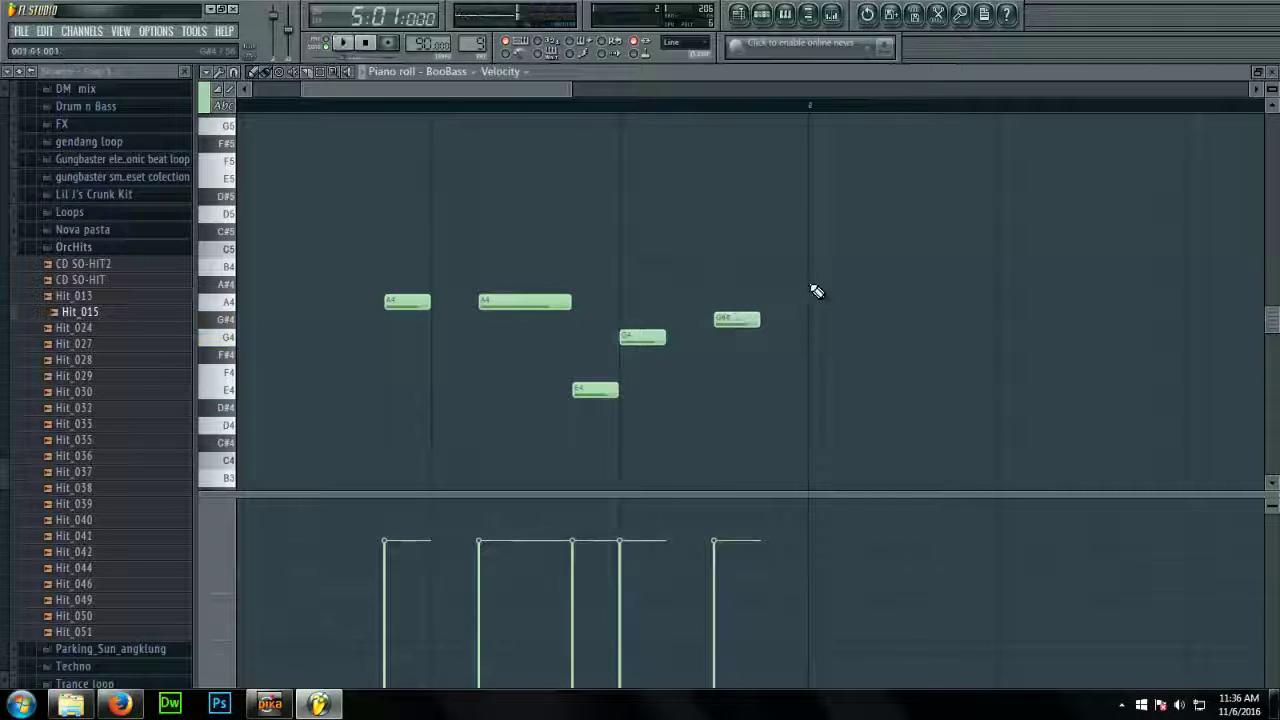
Copy all bass notes of bar 1 into bar 2 and clear the selection
scroll(809, 280, down, 2)
drag(738, 238, 264, 409)
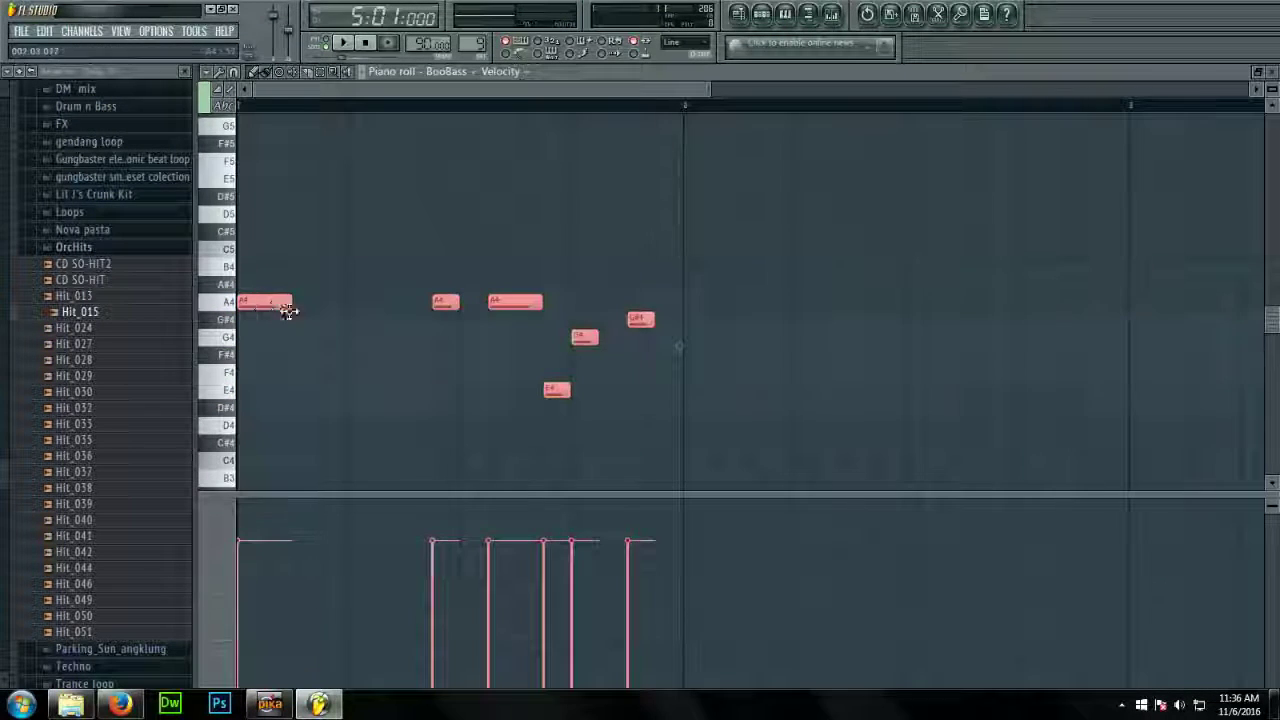
drag(286, 306, 705, 301)
ctrl+click(1139, 432)
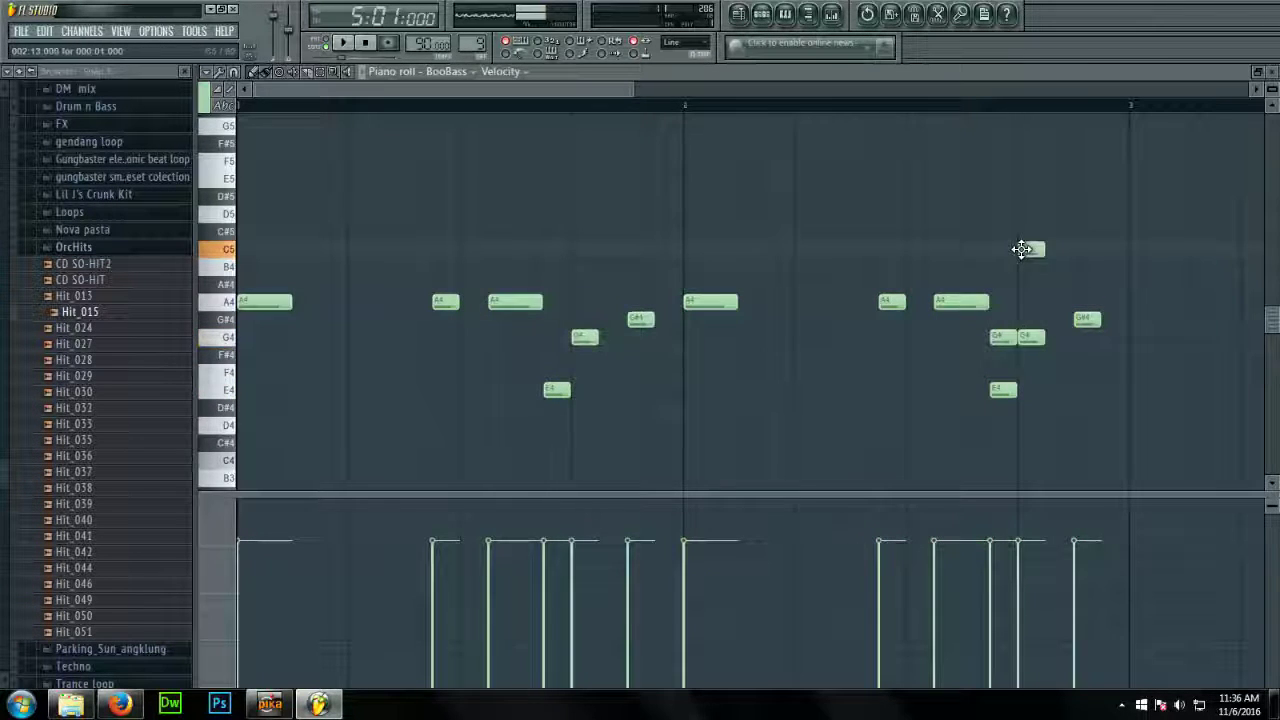
Change the ending of bar 2 to G4 at step 12, E5 at step 13 and C5 at step 15, deleting the copied ending notes
drag(1021, 249, 1026, 177)
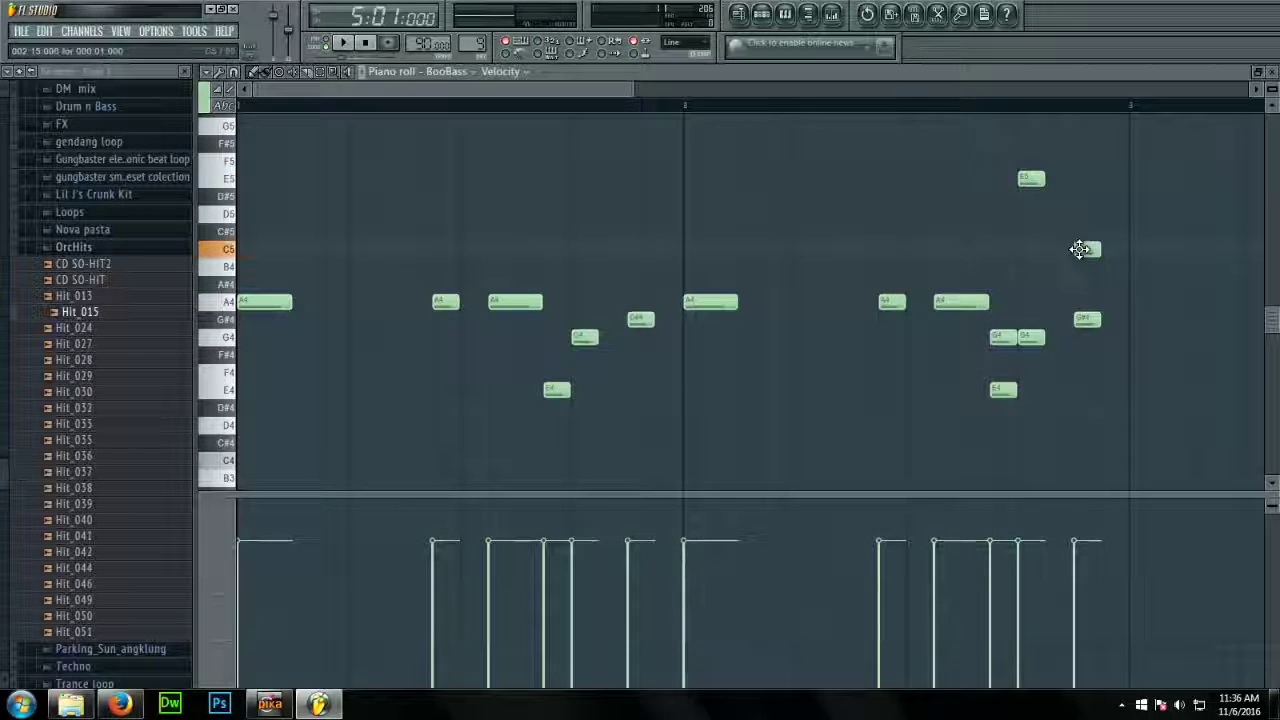
key(space)
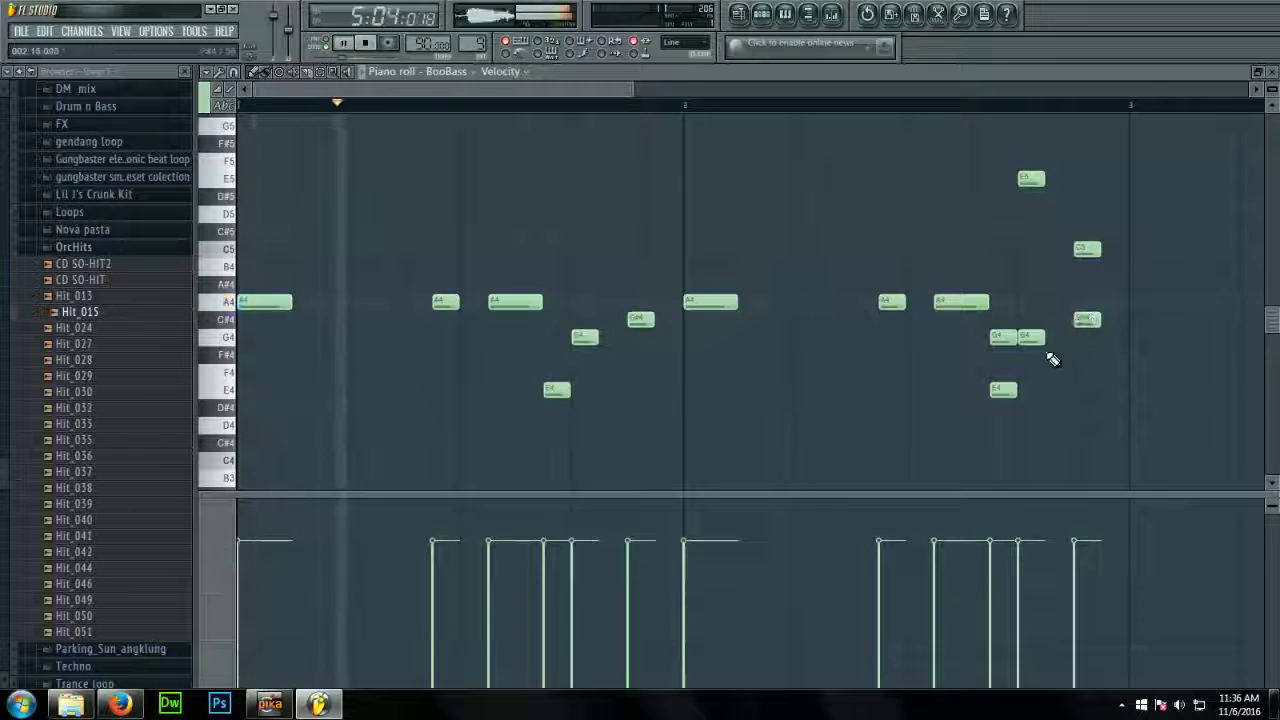
right_click(1006, 392)
right_click(1037, 341)
right_click(1086, 321)
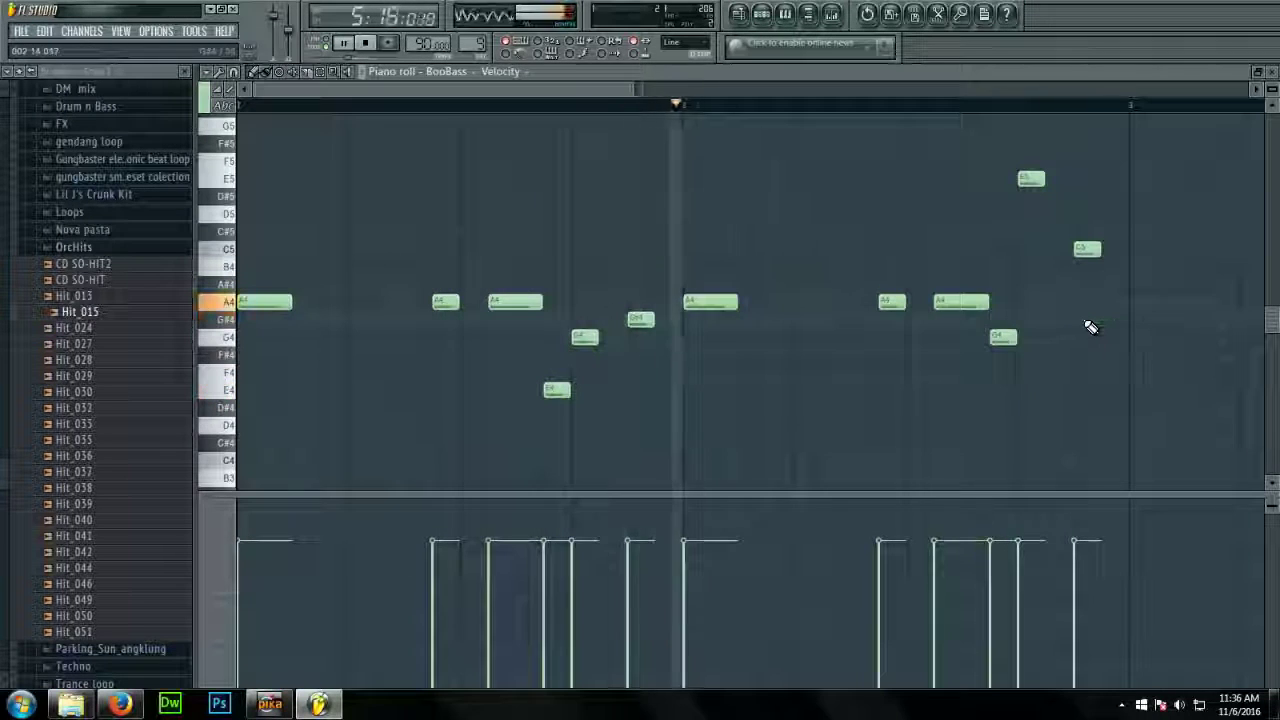
scroll(1091, 339, up, 3)
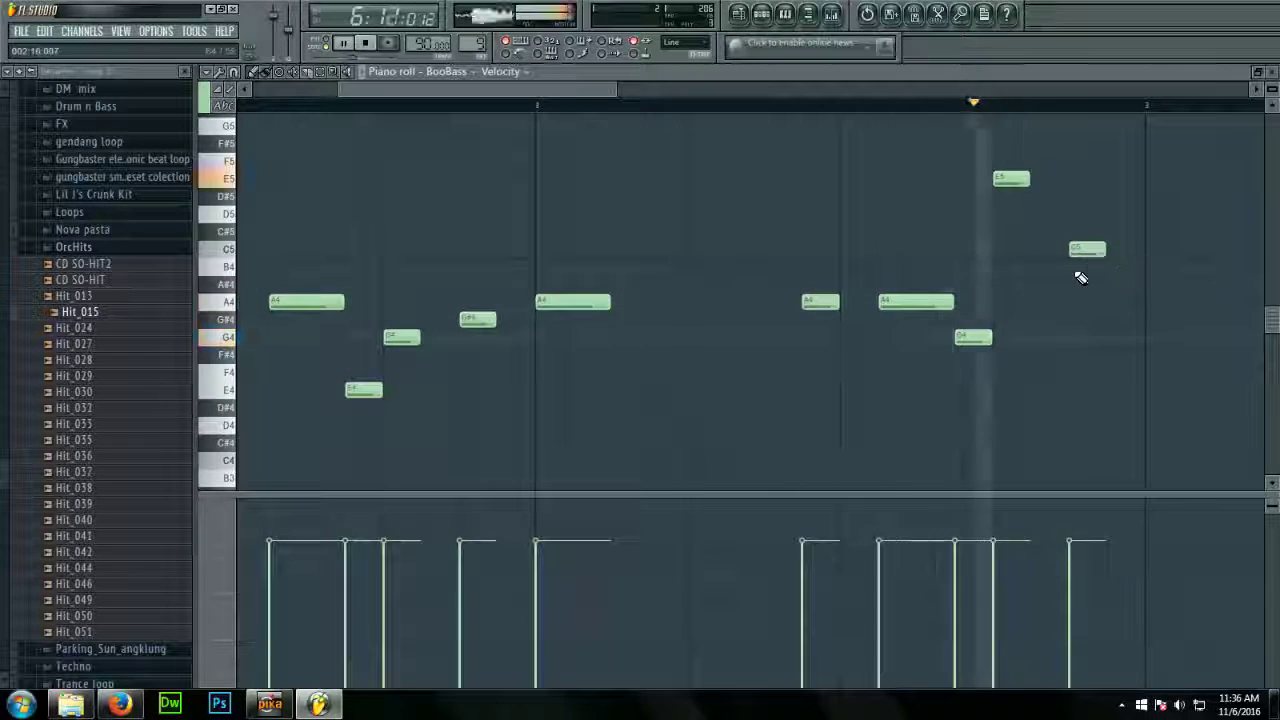
Copy the whole two-bar bass phrase into bars 3 and 4, and stop playback
scroll(872, 303, down, 2)
key(ctrl+a)
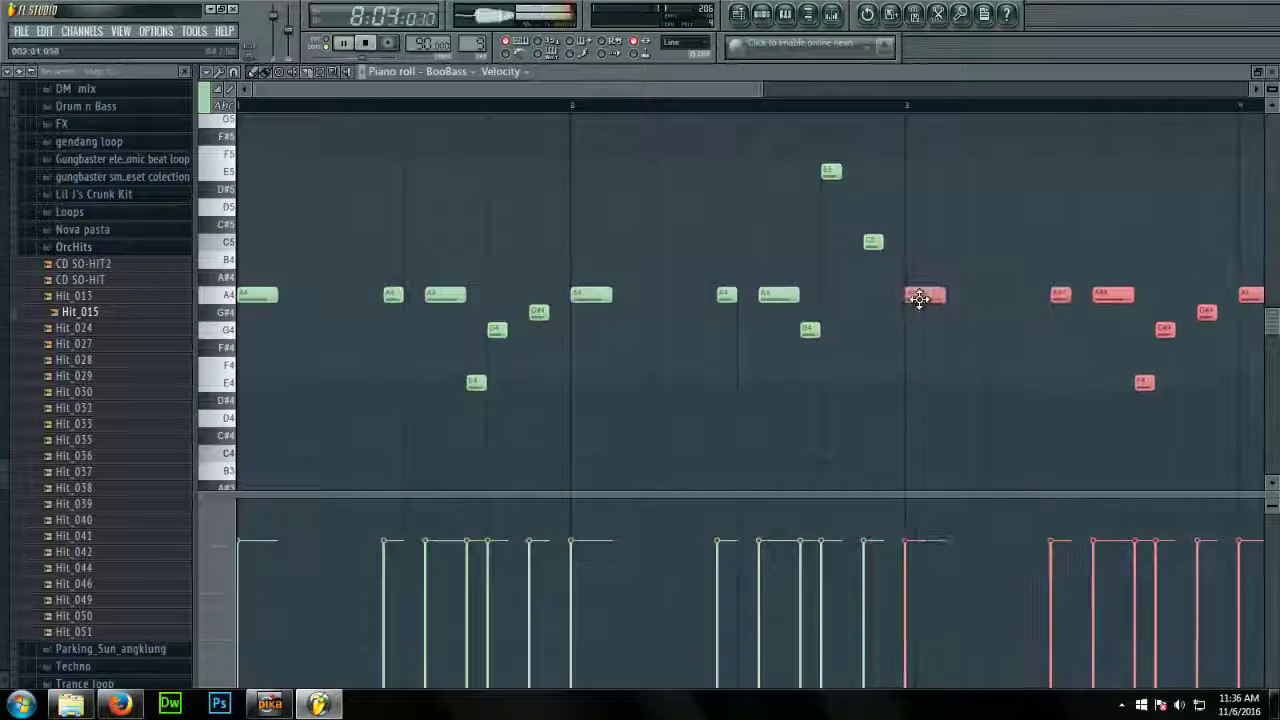
key(space)
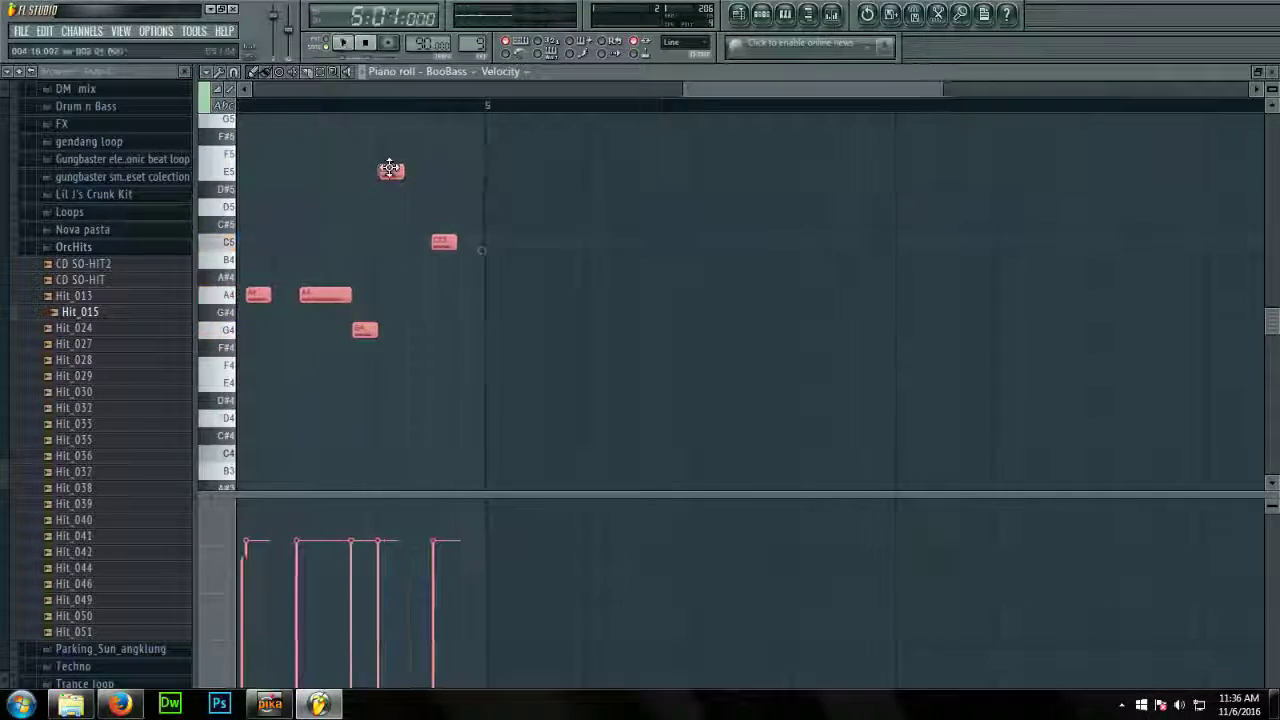
Add one-step notes D5 at step 14 and G4 at step 16 of bar 4, and play the bass part
click(420, 204)
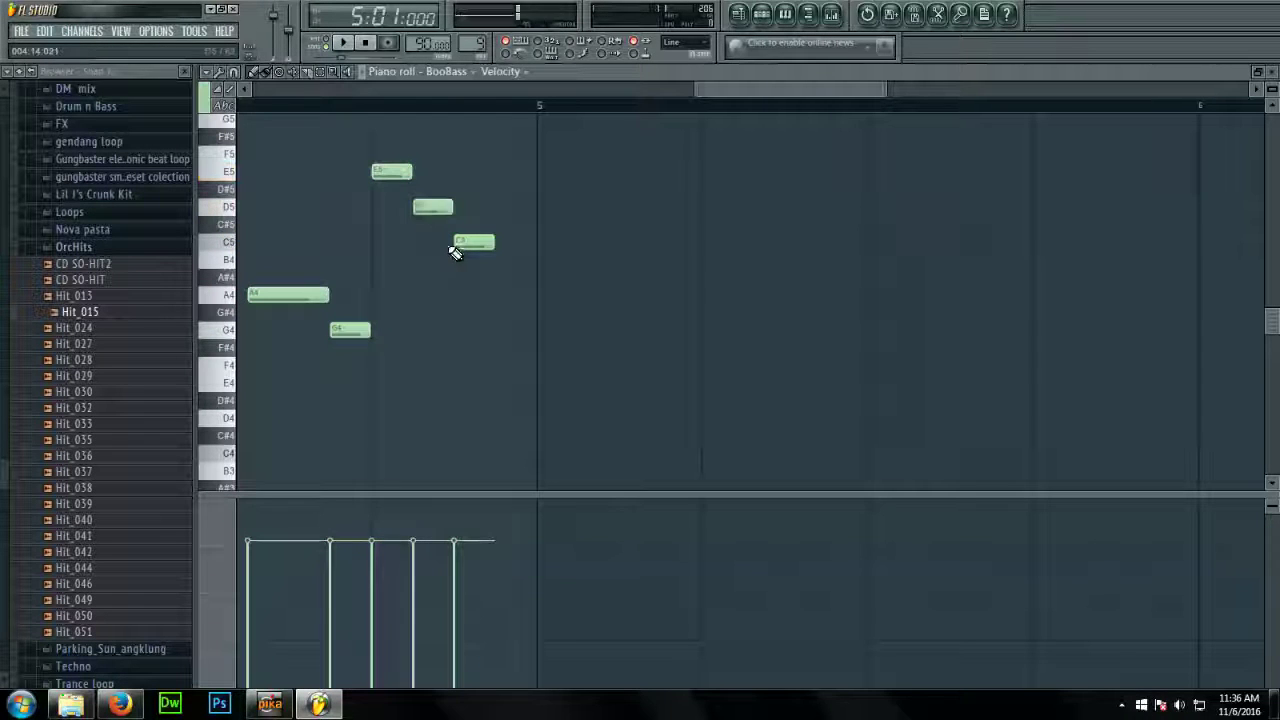
click(499, 349)
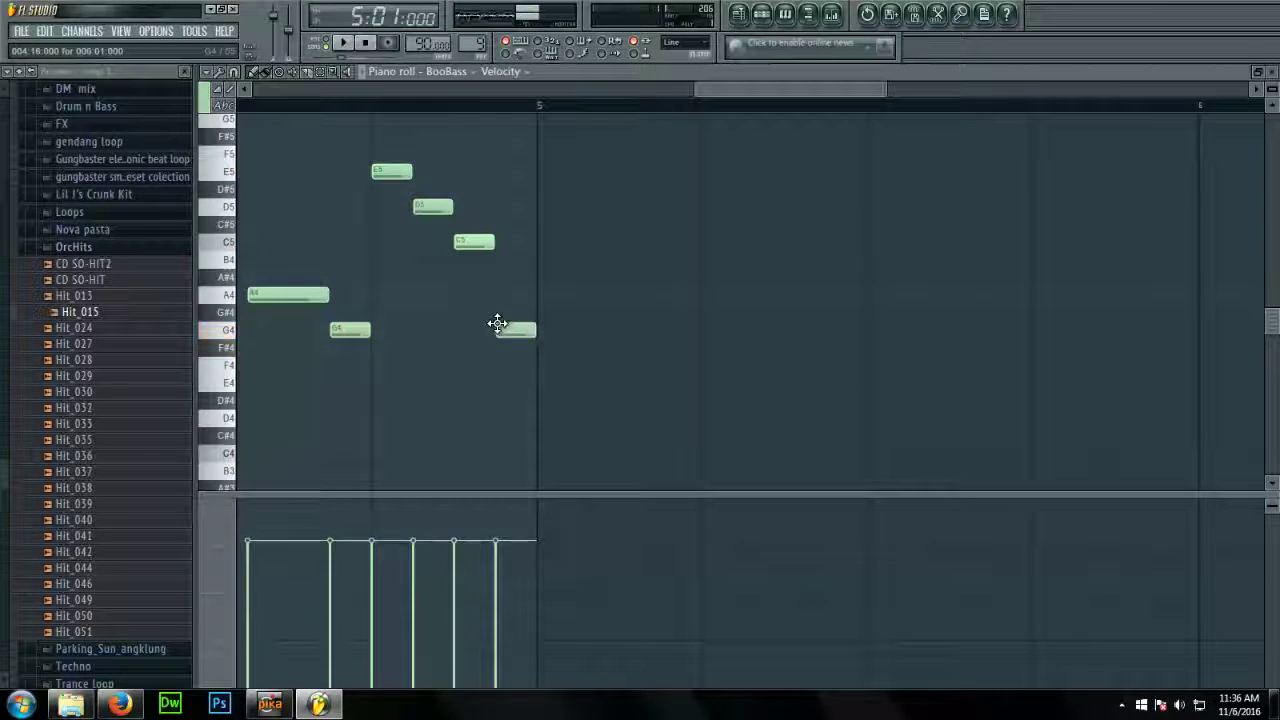
key(space)
scroll(497, 323, down, 2)
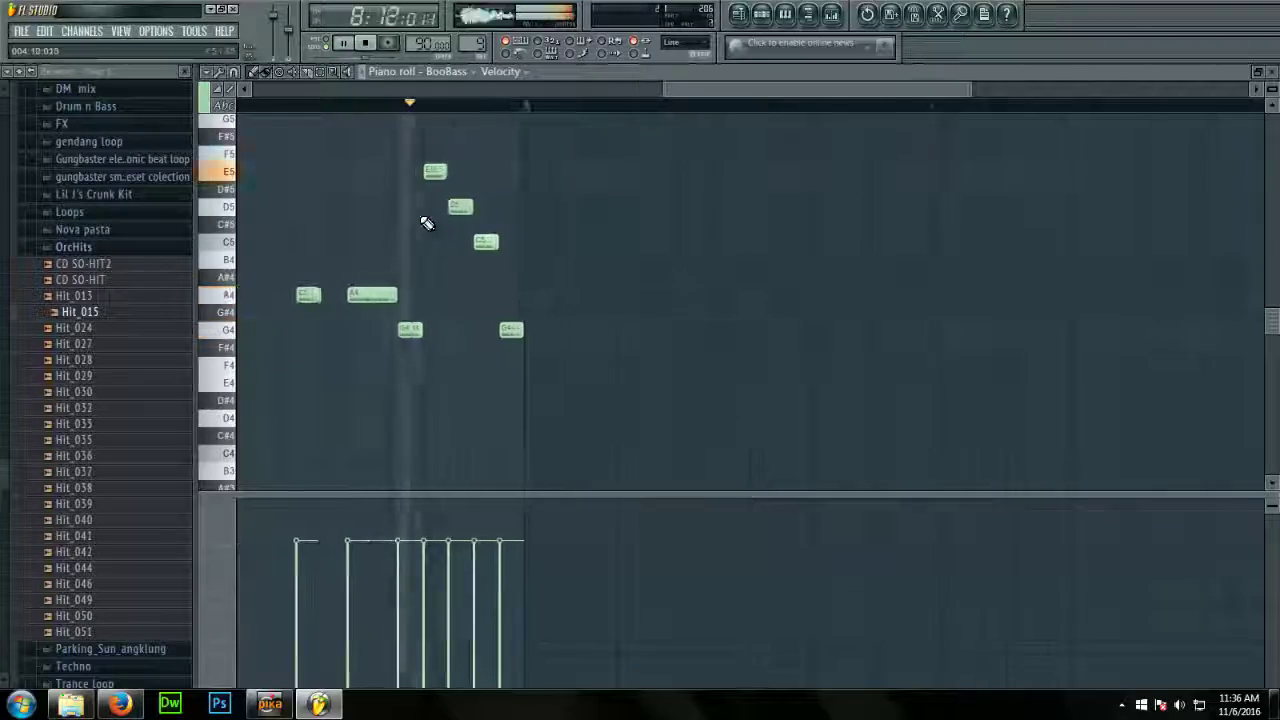
Stop the bass pattern playback, close the piano roll and play the arrangement from bar 5 in the playlist
key(space)
click(1272, 72)
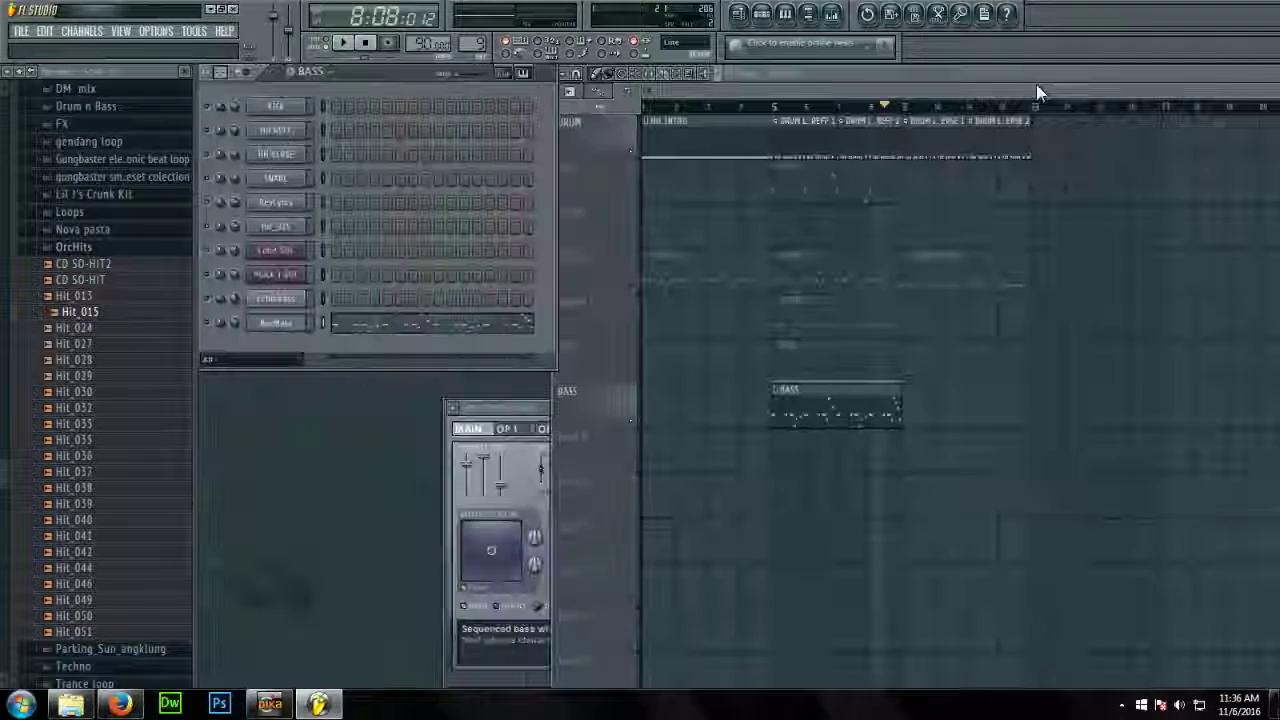
click(777, 108)
key(space)
scroll(857, 386, up, 1)
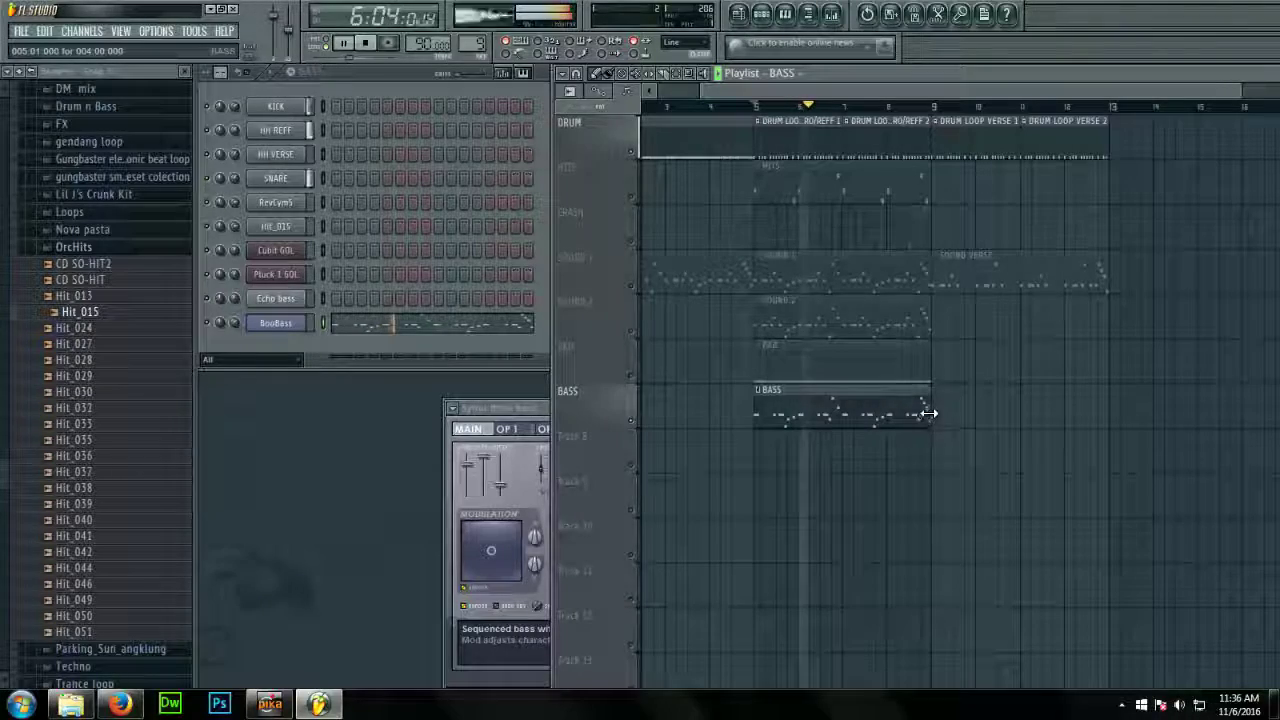
scroll(866, 326, down, 1)
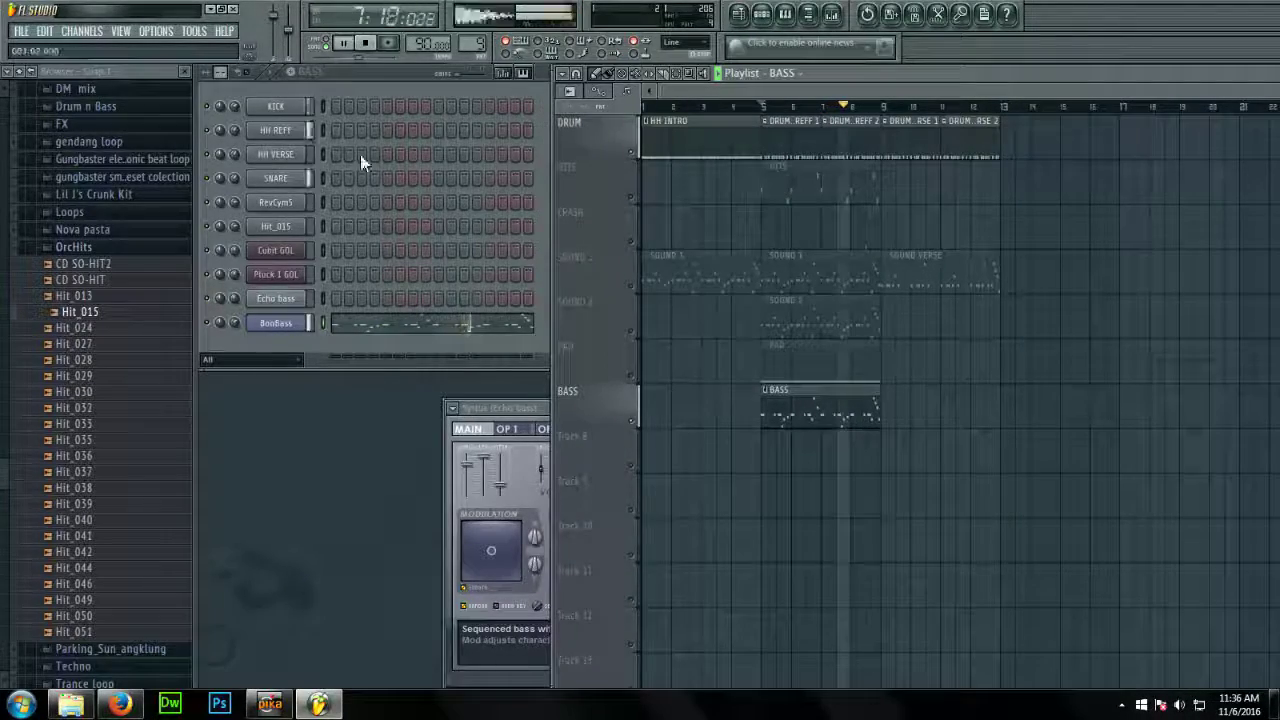
Stop the song playback and examine the refrain BASS pattern's notes in the piano roll
click(311, 71)
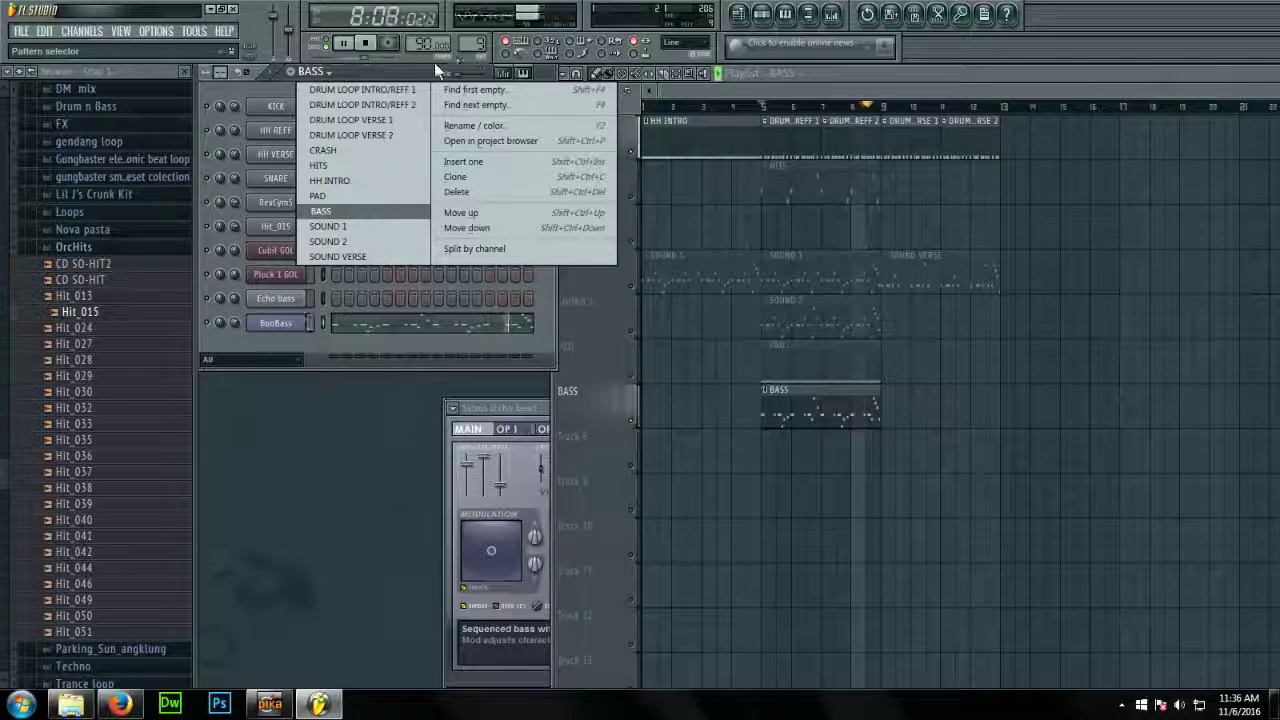
click(470, 48)
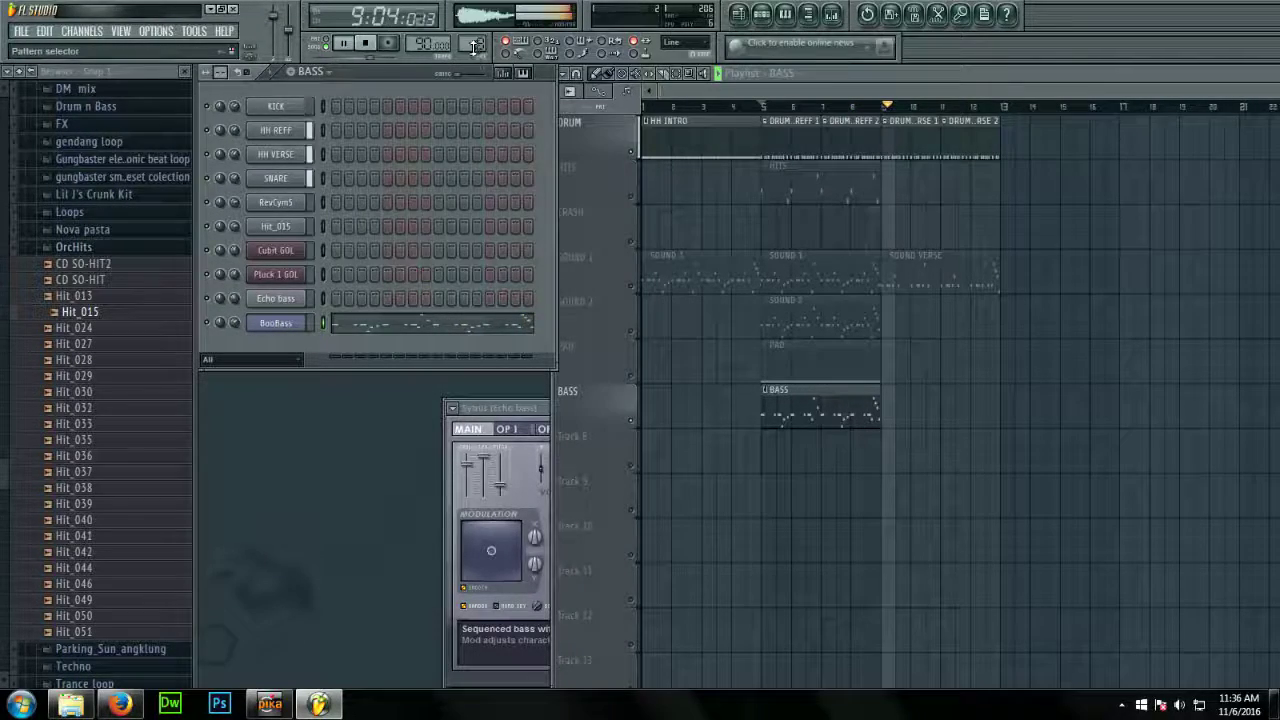
drag(471, 49, 473, 45)
key(space)
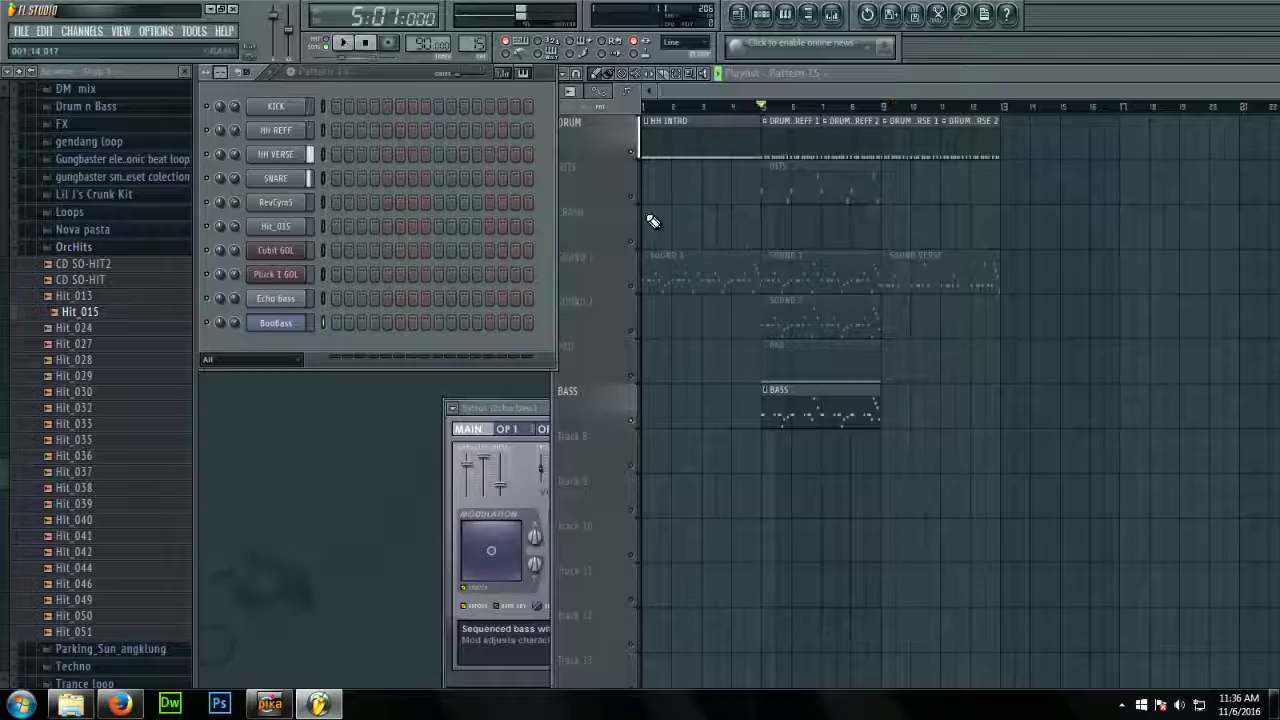
double_click(812, 418)
scroll(586, 277, down, 6)
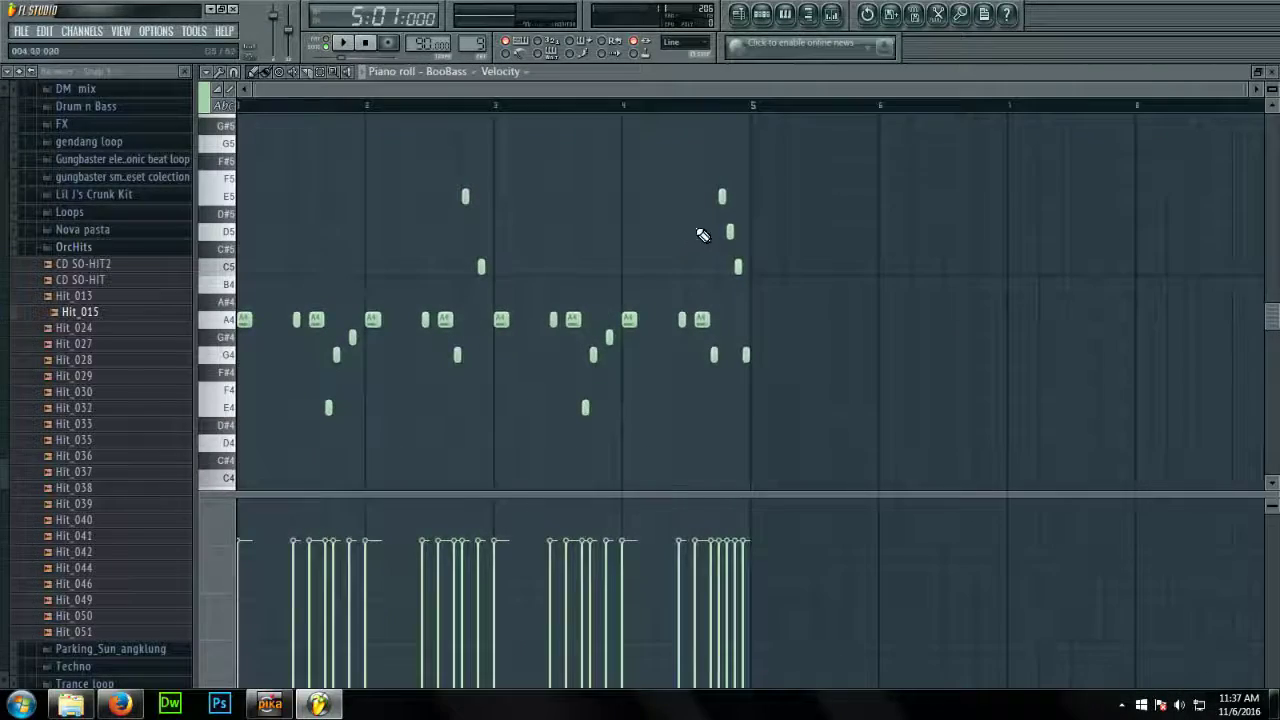
click(1268, 78)
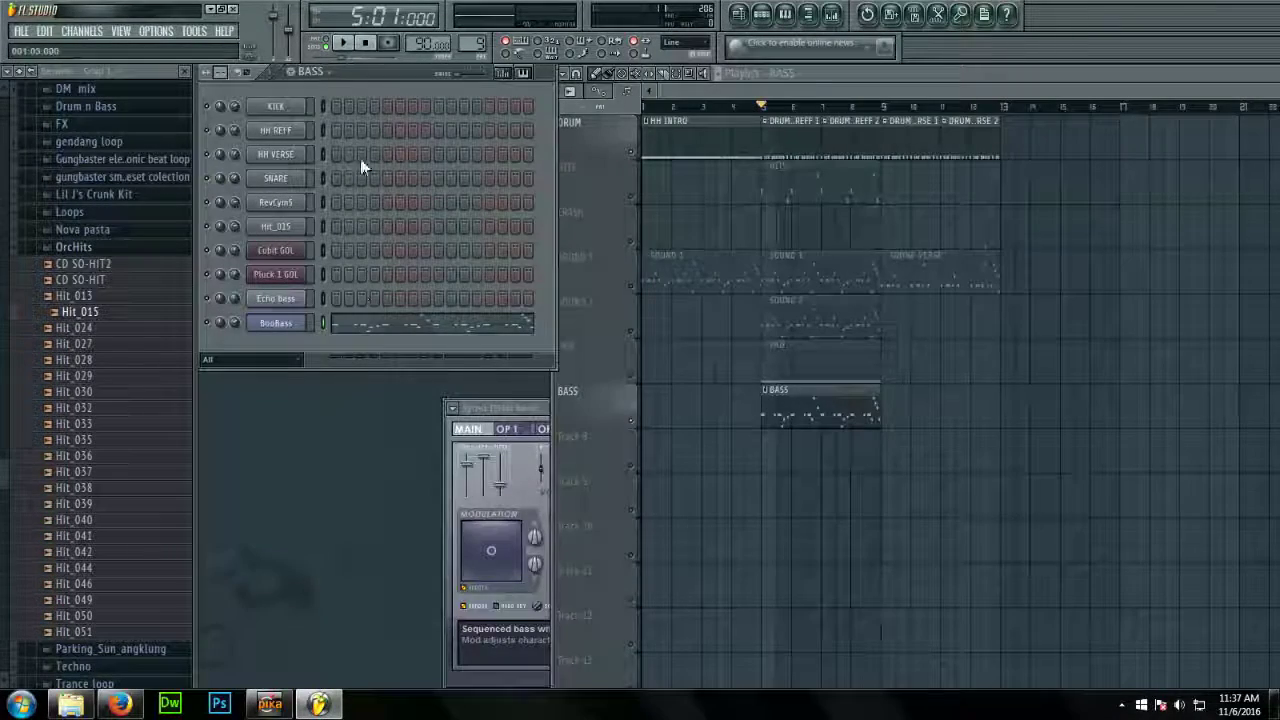
Place the empty Pattern 15 as a four-bar clip on the BASS track, starting at bar 9
scroll(475, 44, up, 4)
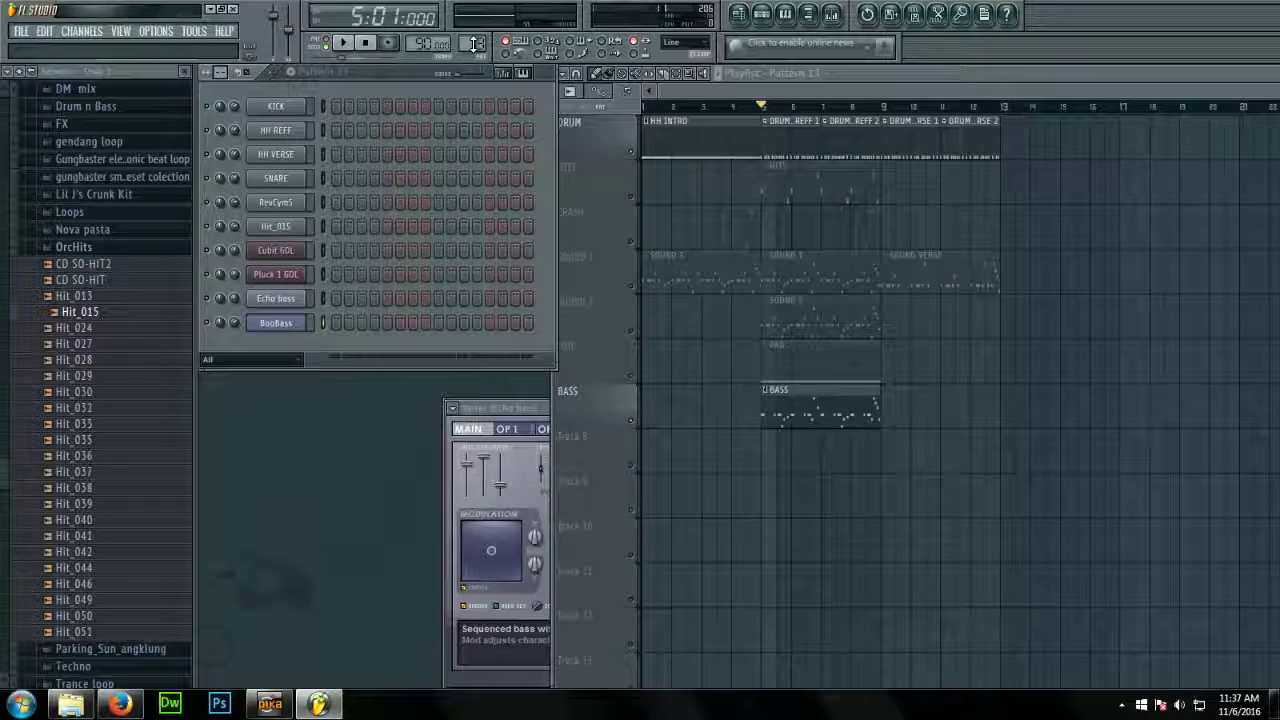
drag(917, 396, 1003, 423)
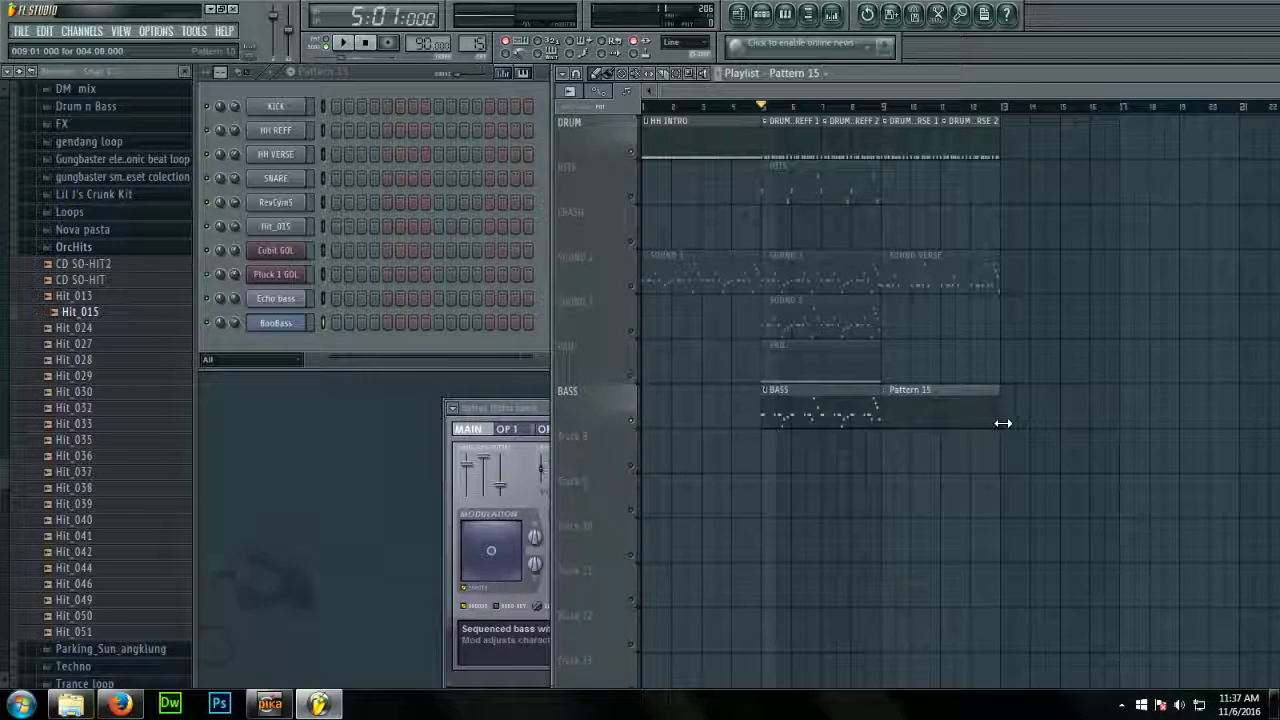
right_click(296, 323)
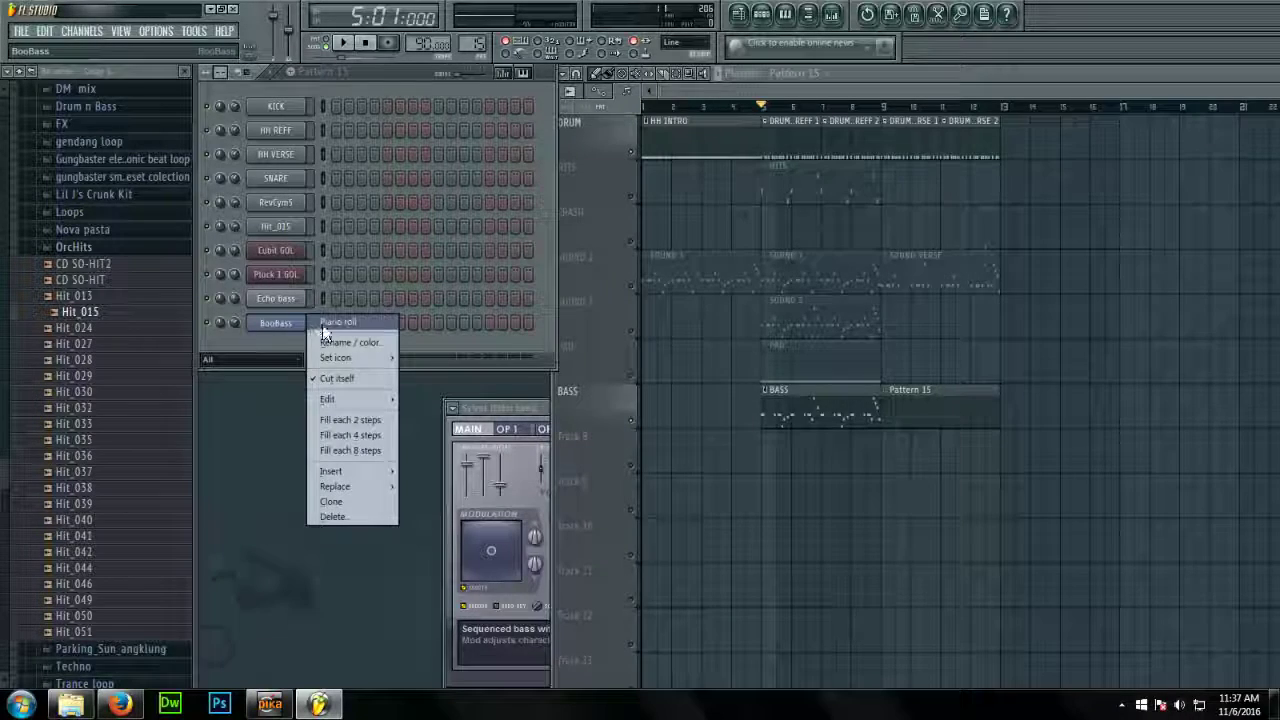
Rename Pattern 15 to BASS VERSE
click(320, 72)
click(462, 126)
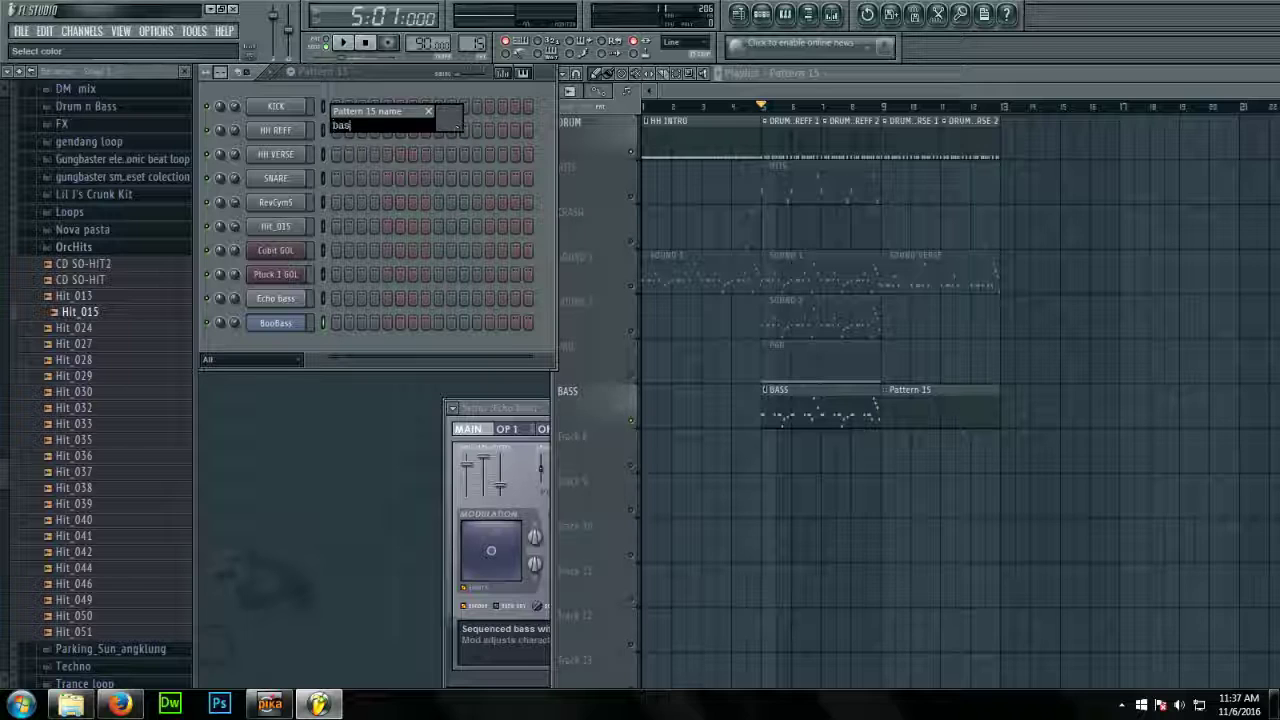
text(BASS)
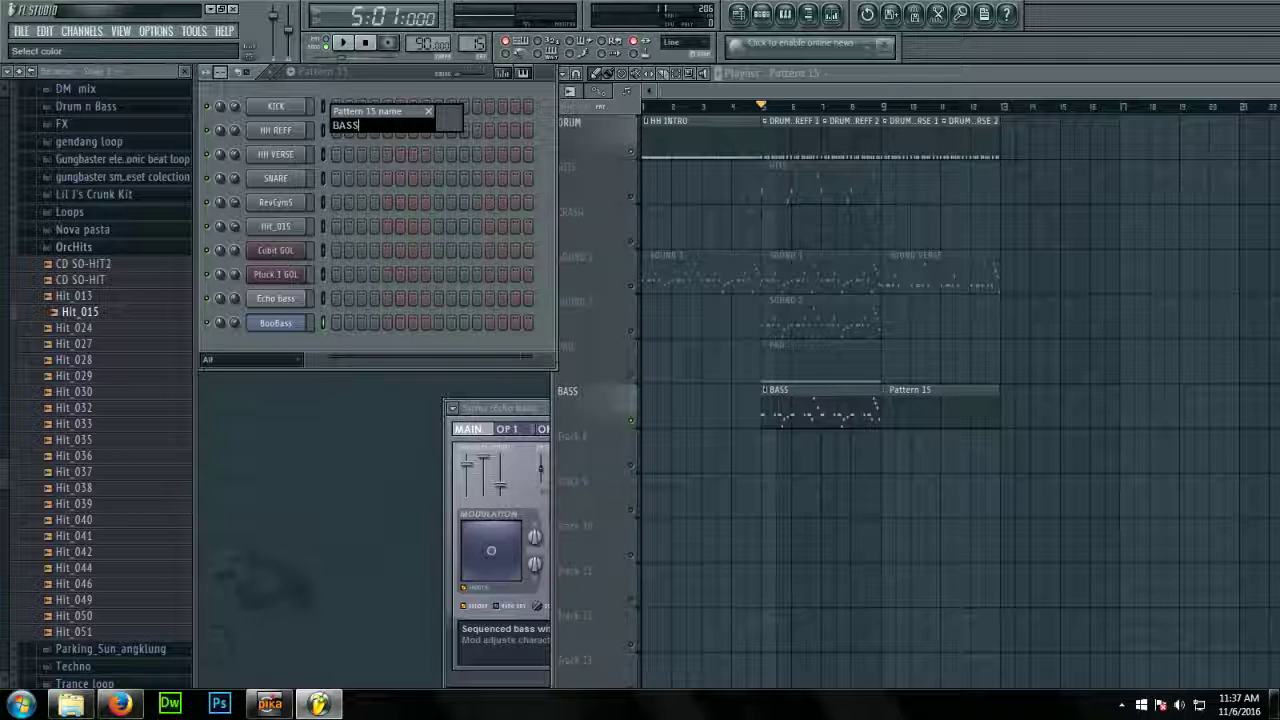
text( VERSE)
key(Return)
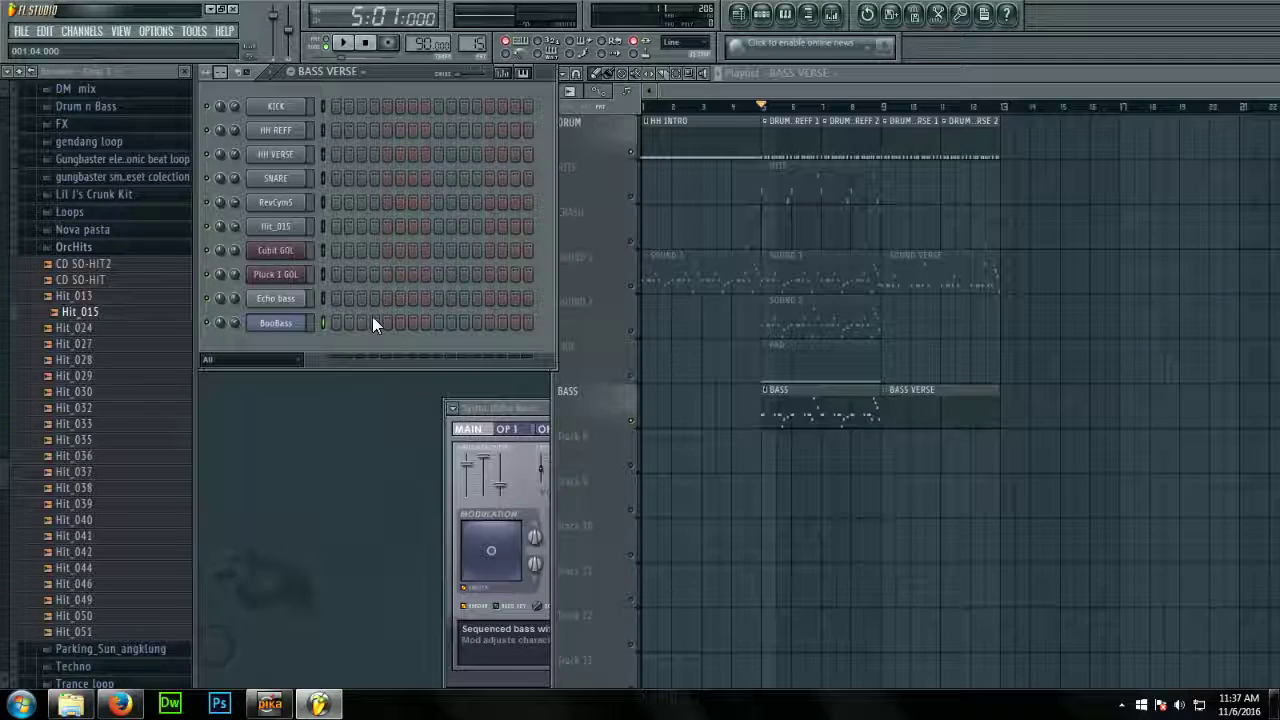
Copy the BooBass notes from the BASS pattern
right_click(310, 324)
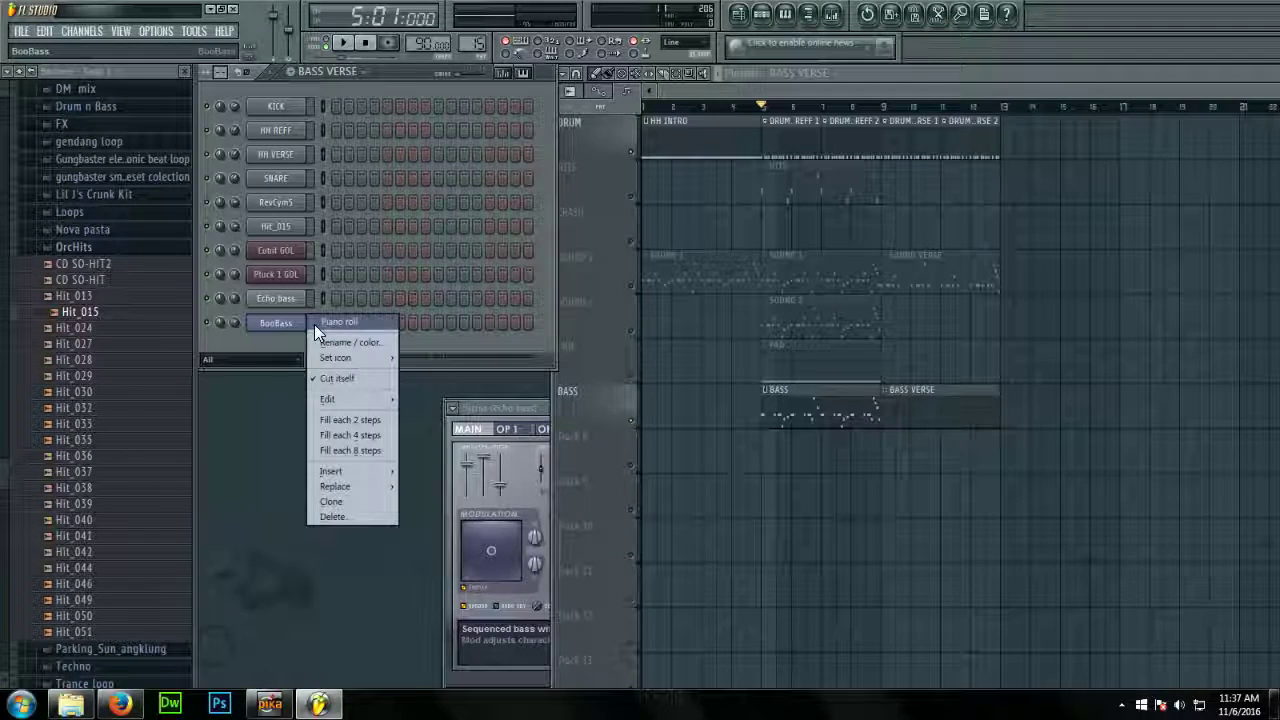
click(522, 52)
scroll(477, 43, down, 3)
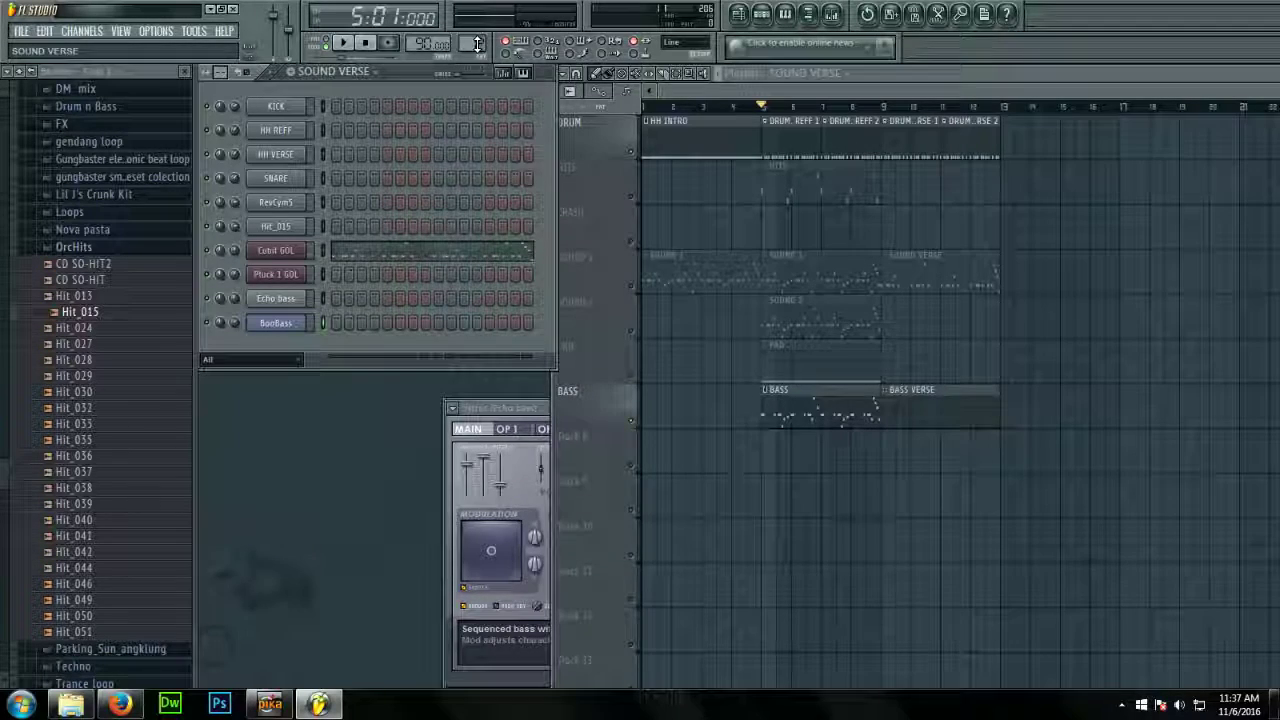
scroll(469, 43, down, 1)
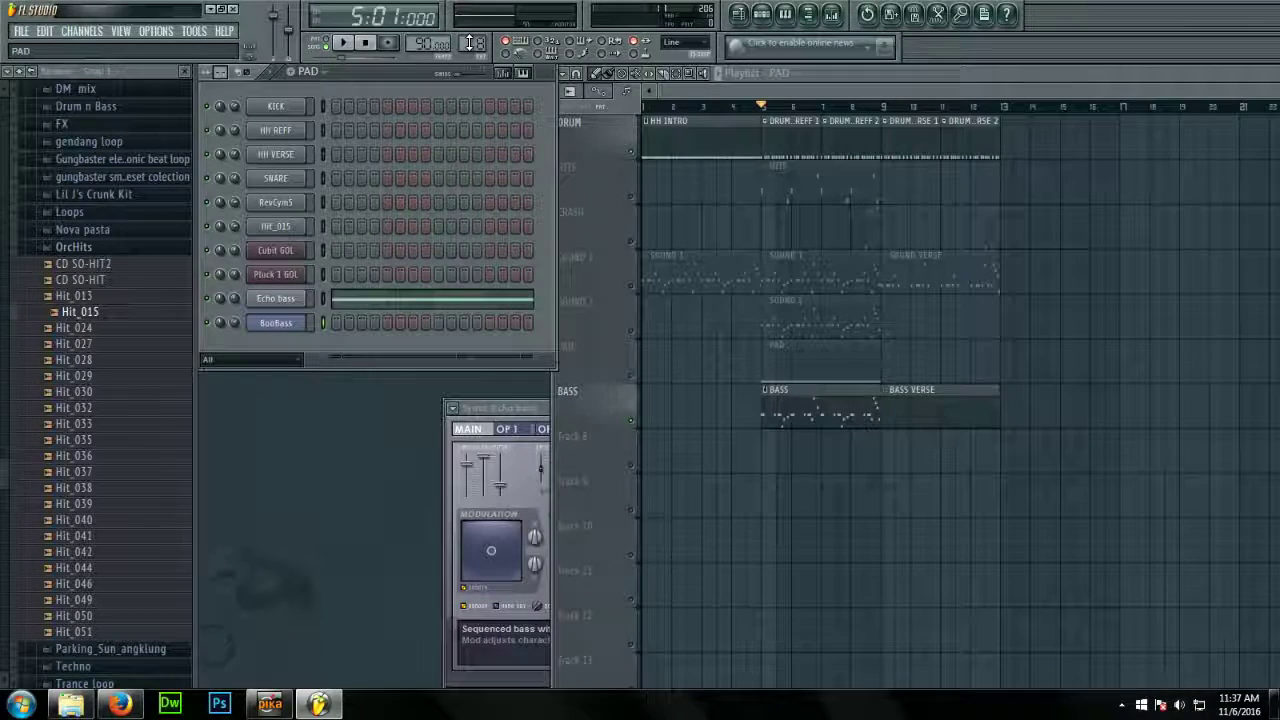
click(350, 88)
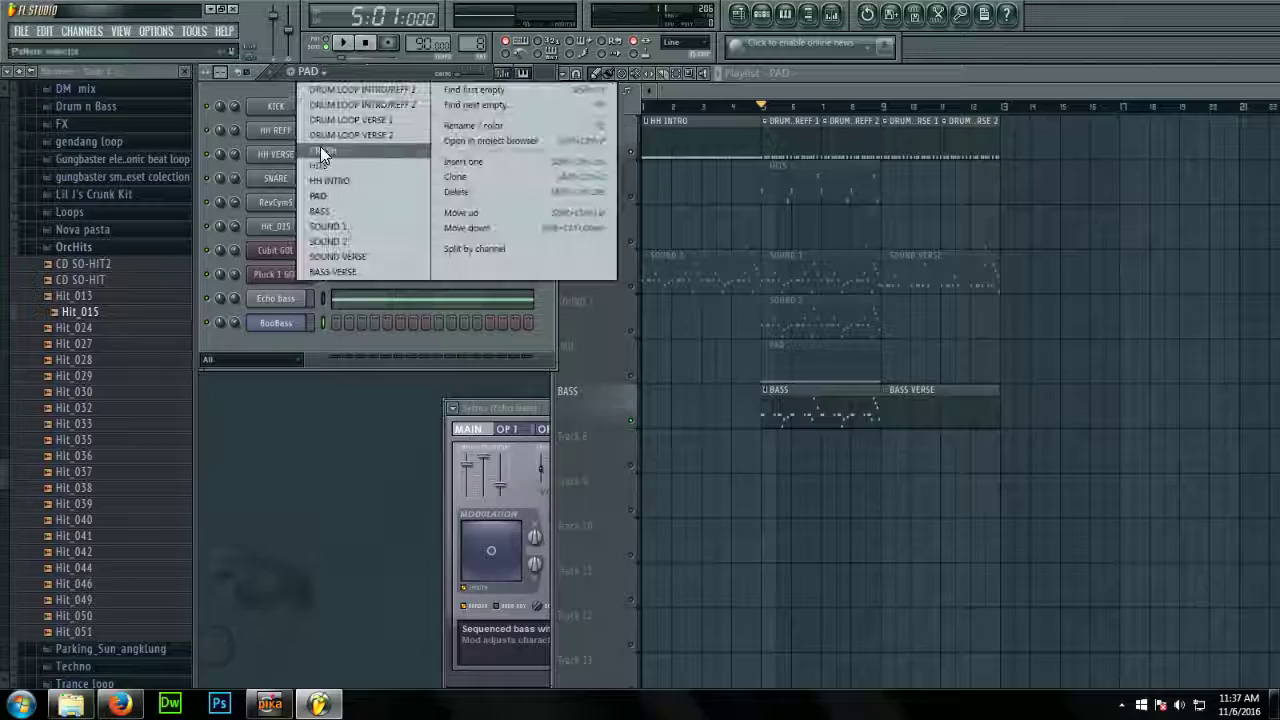
click(328, 214)
click(48, 38)
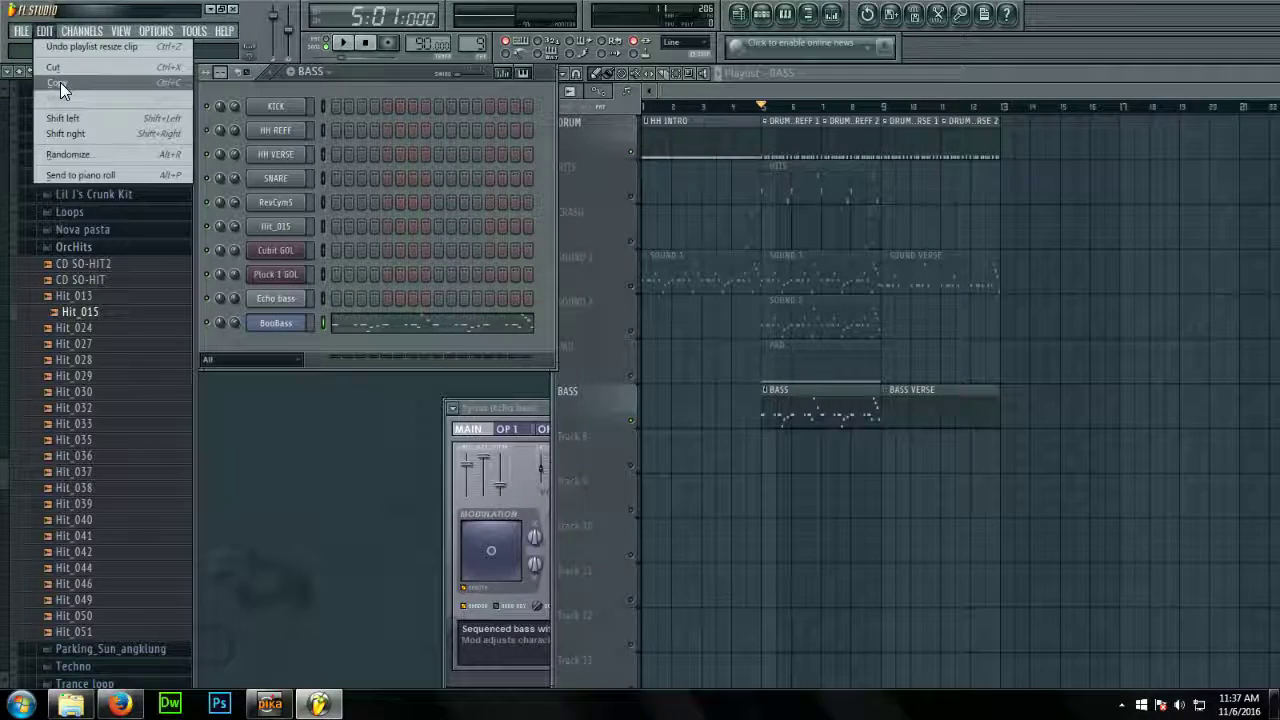
Paste the copied bass notes into the BooBass channel of the BASS VERSE pattern
scroll(472, 43, up, 2)
scroll(471, 43, up, 2)
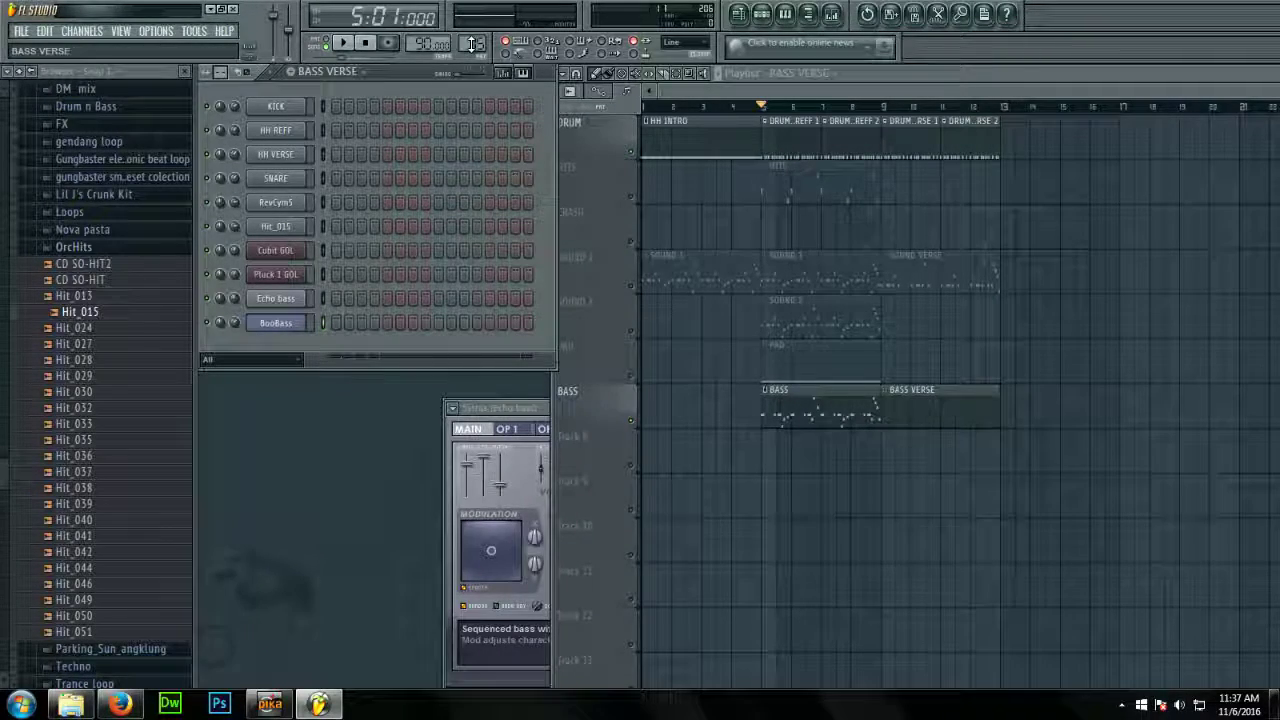
click(44, 31)
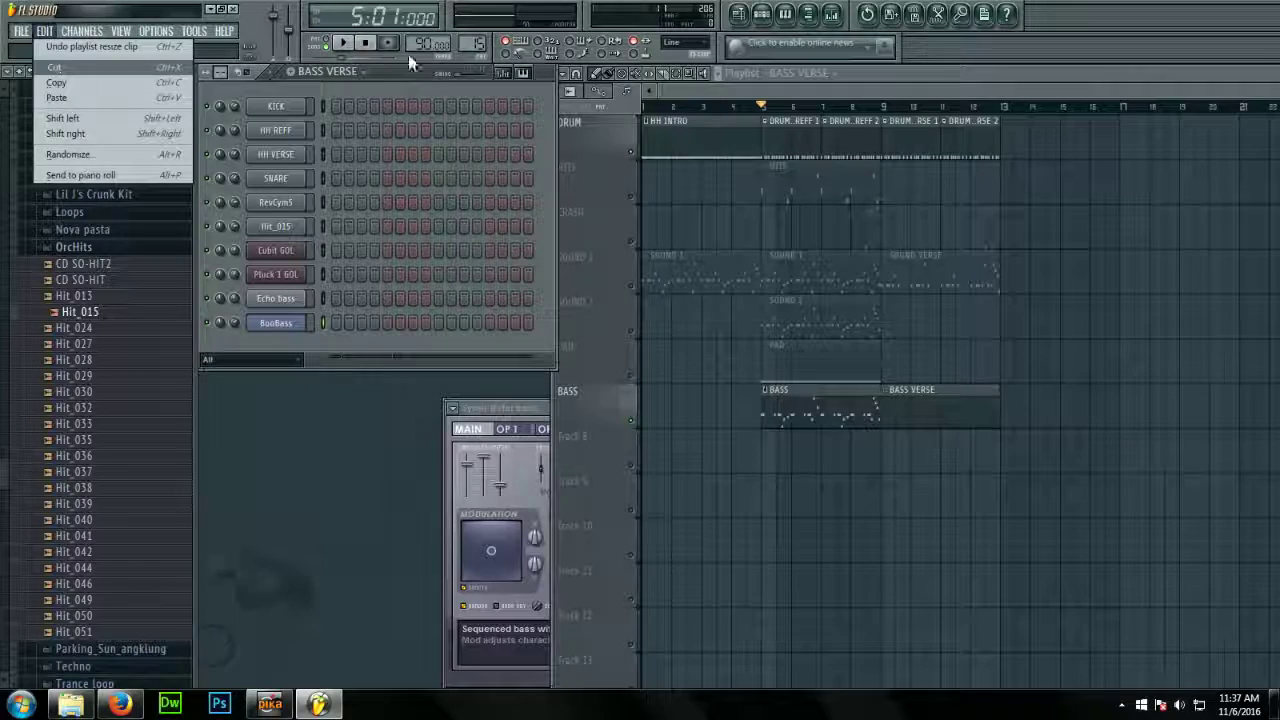
click(102, 98)
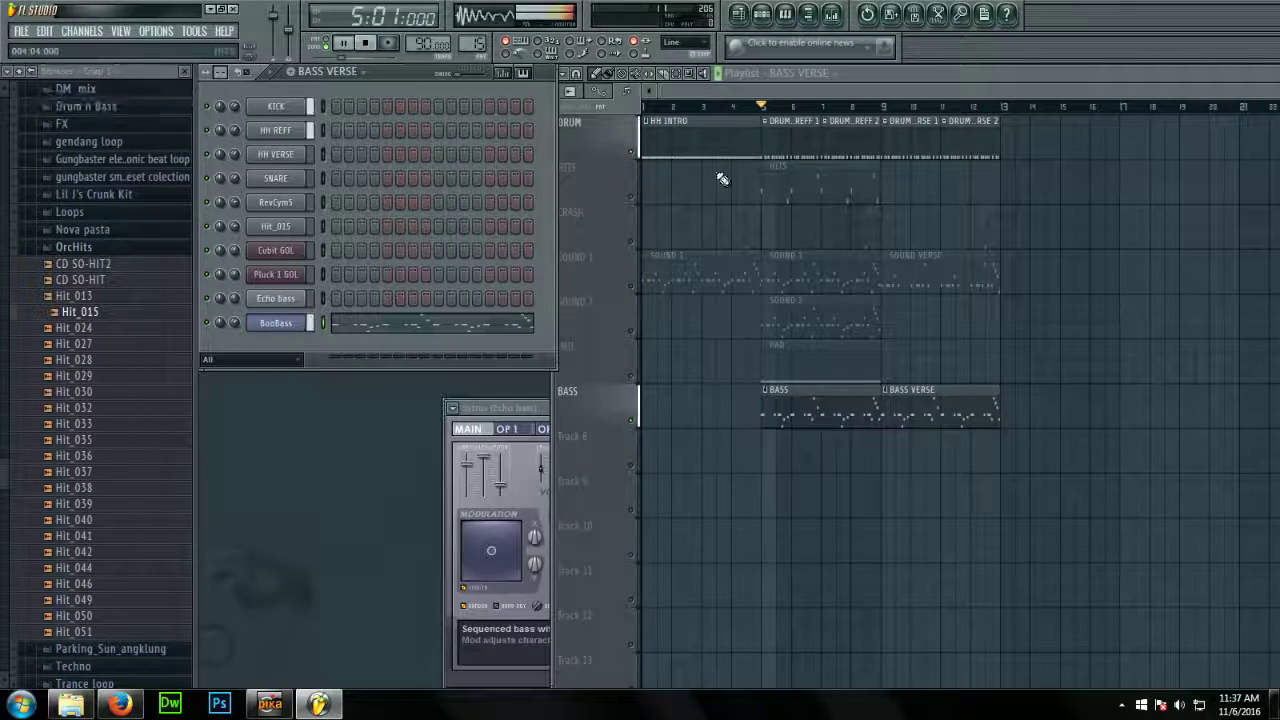
Play the verse section from bar 9 of the playlist, then stop it
click(884, 107)
key(space)
scroll(959, 206, up, 4)
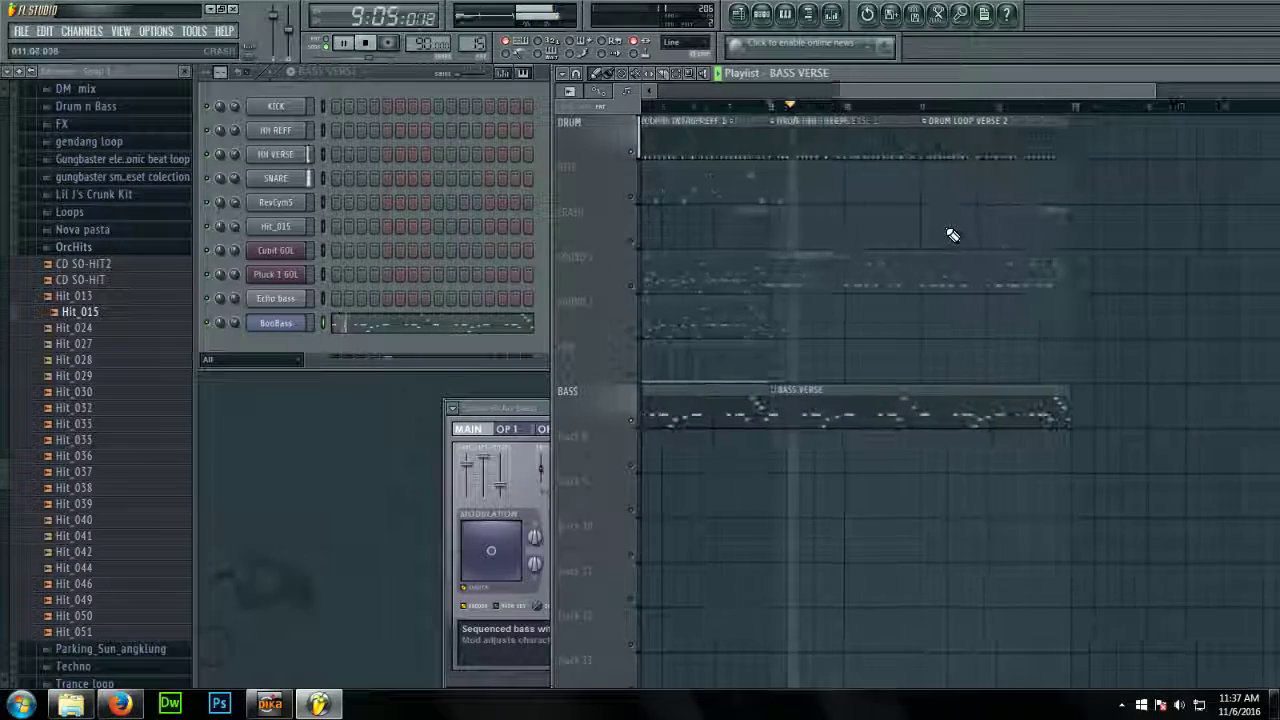
key(space)
In BASS VERSE bar 1, add a one-step G4 at step 4 and a two-step A4 at step 5, and play the part
double_click(800, 402)
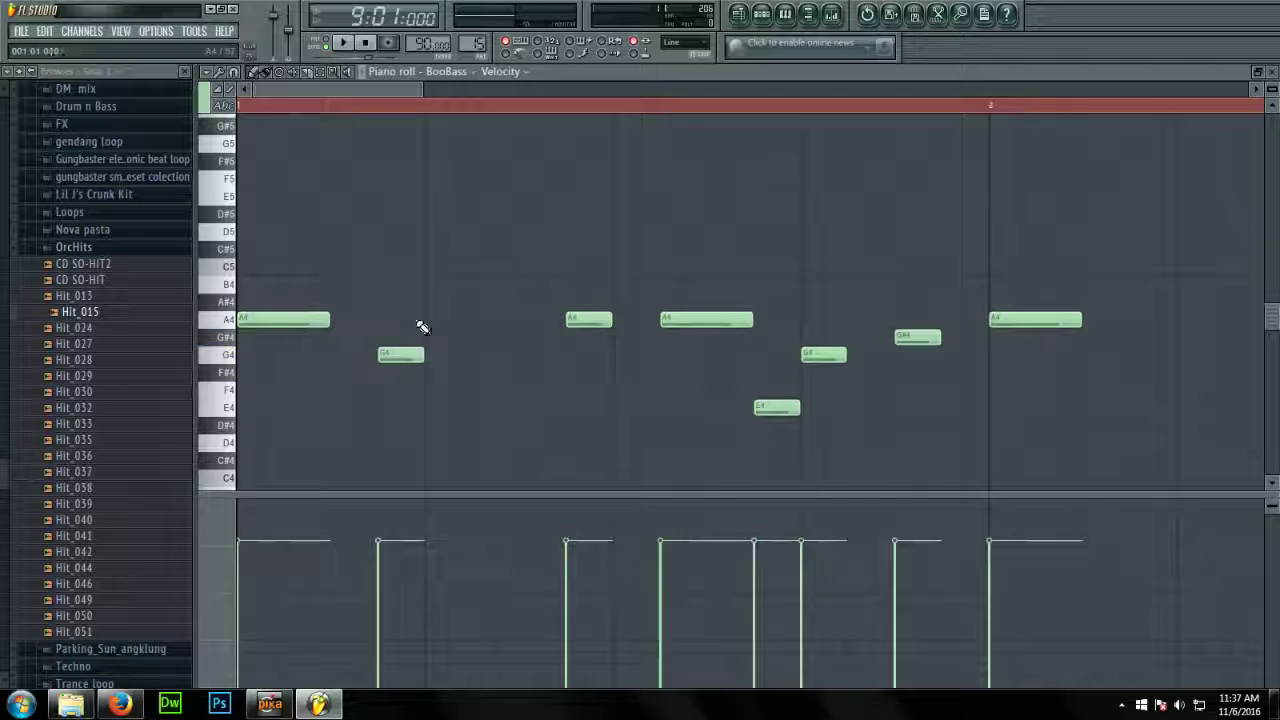
key(space)
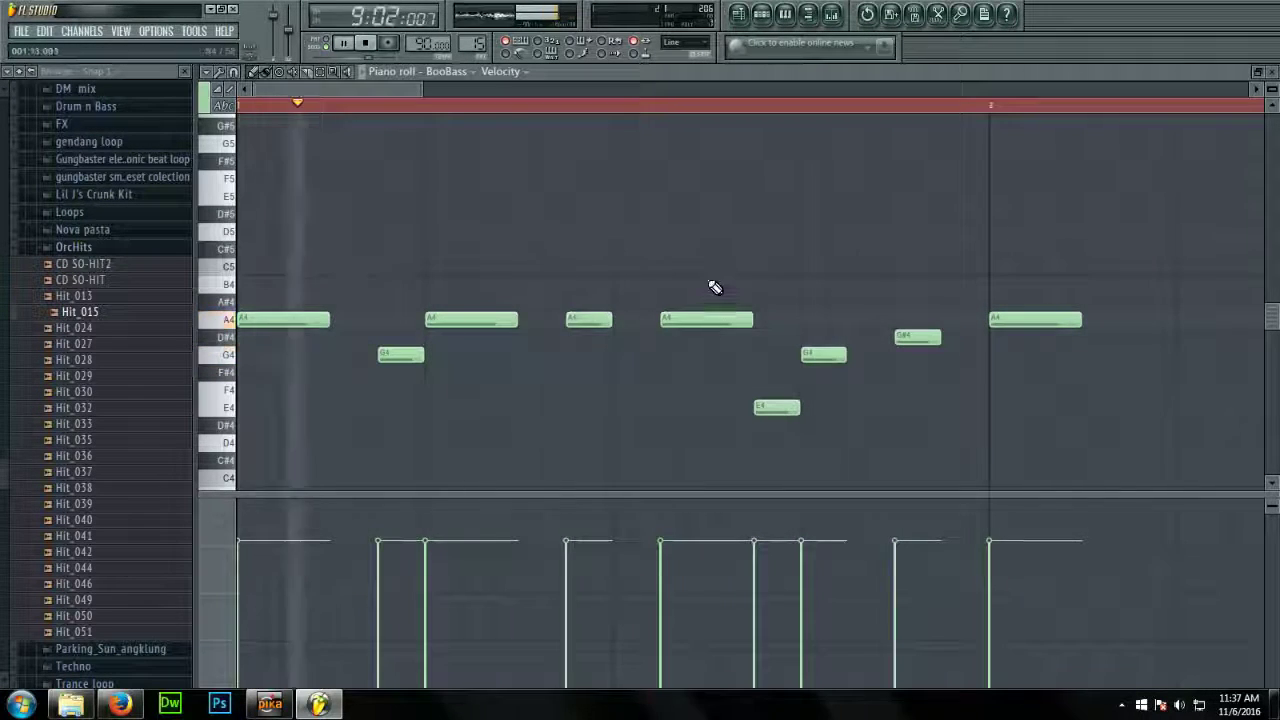
scroll(714, 289, down, 2)
scroll(734, 289, down, 1)
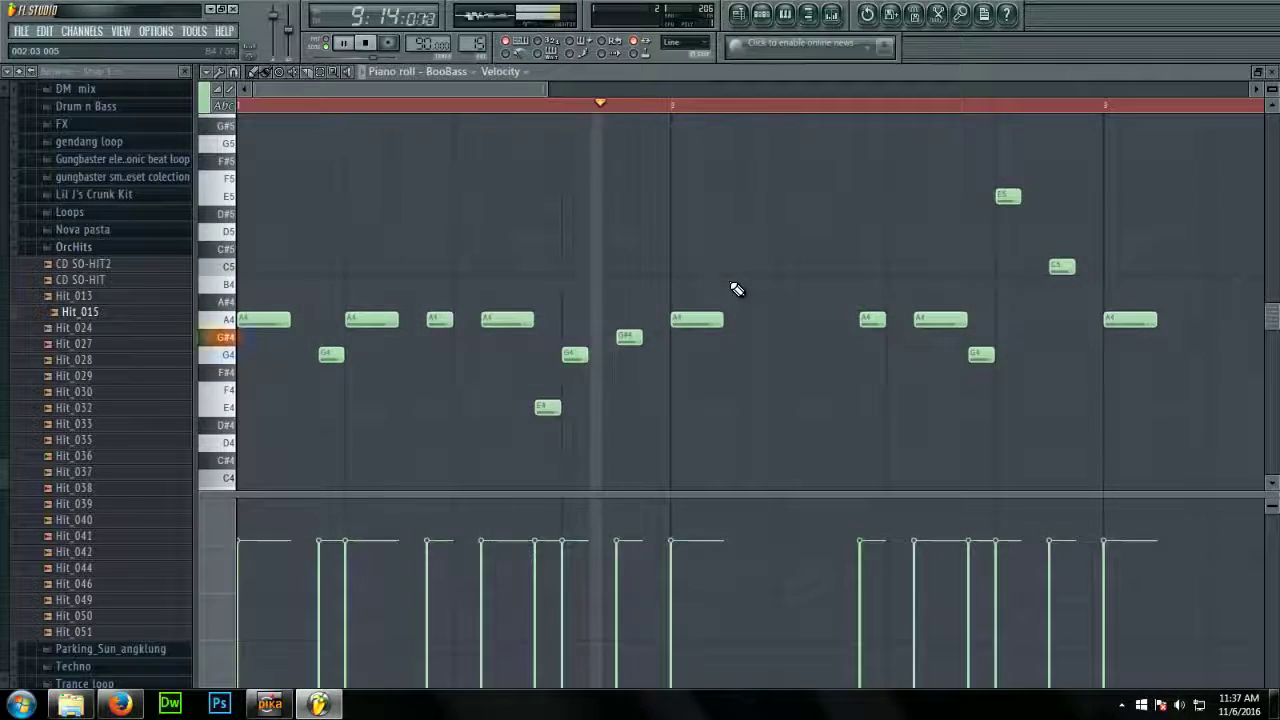
scroll(733, 289, down, 1)
key(space)
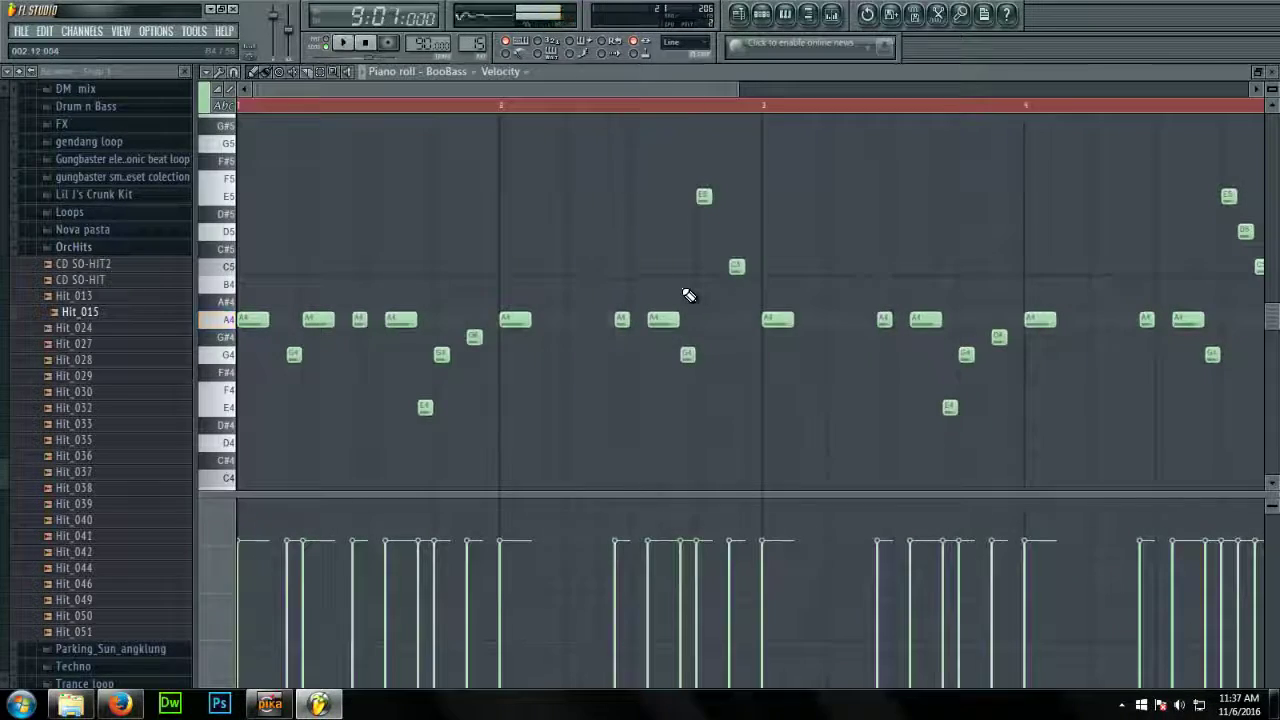
Delete all pasted bass notes in bars 2 to 4 of BASS VERSE
scroll(640, 181, down, 1)
drag(432, 132, 805, 455)
key(Delete)
Copy all bar 1 bass notes of BASS VERSE into bar 2
drag(416, 297, 251, 371)
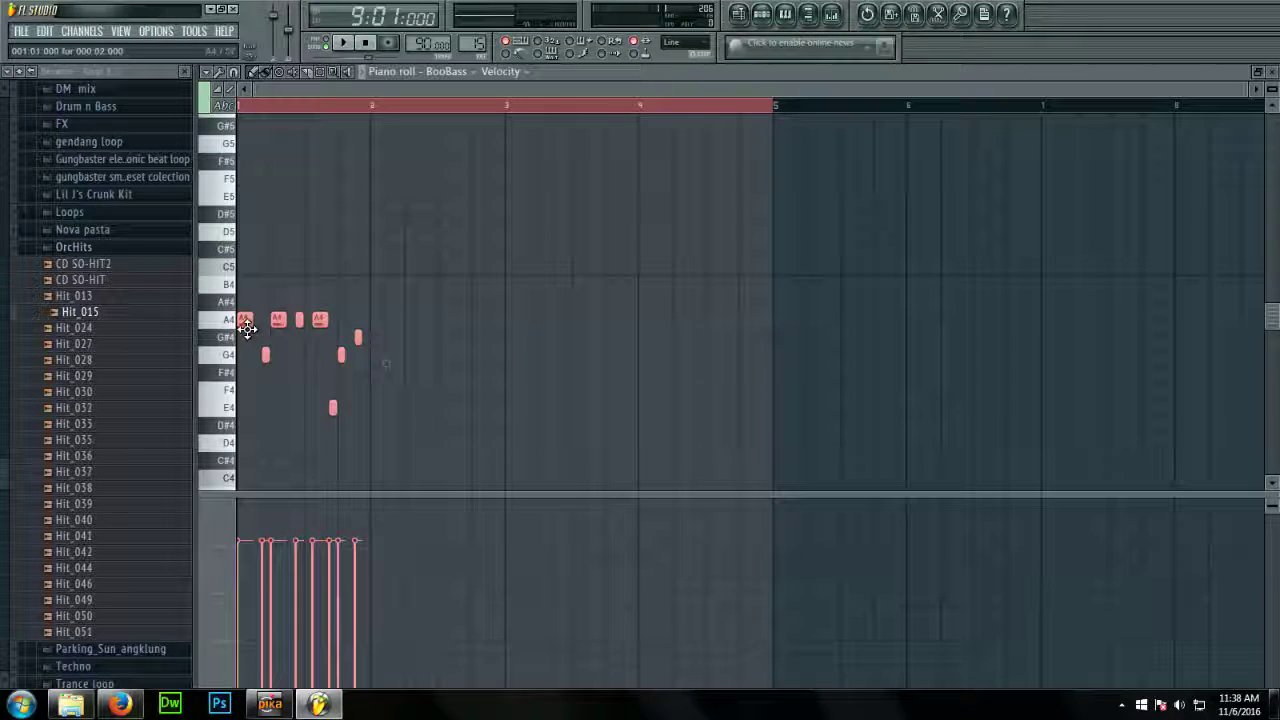
drag(244, 321, 379, 329)
key(space)
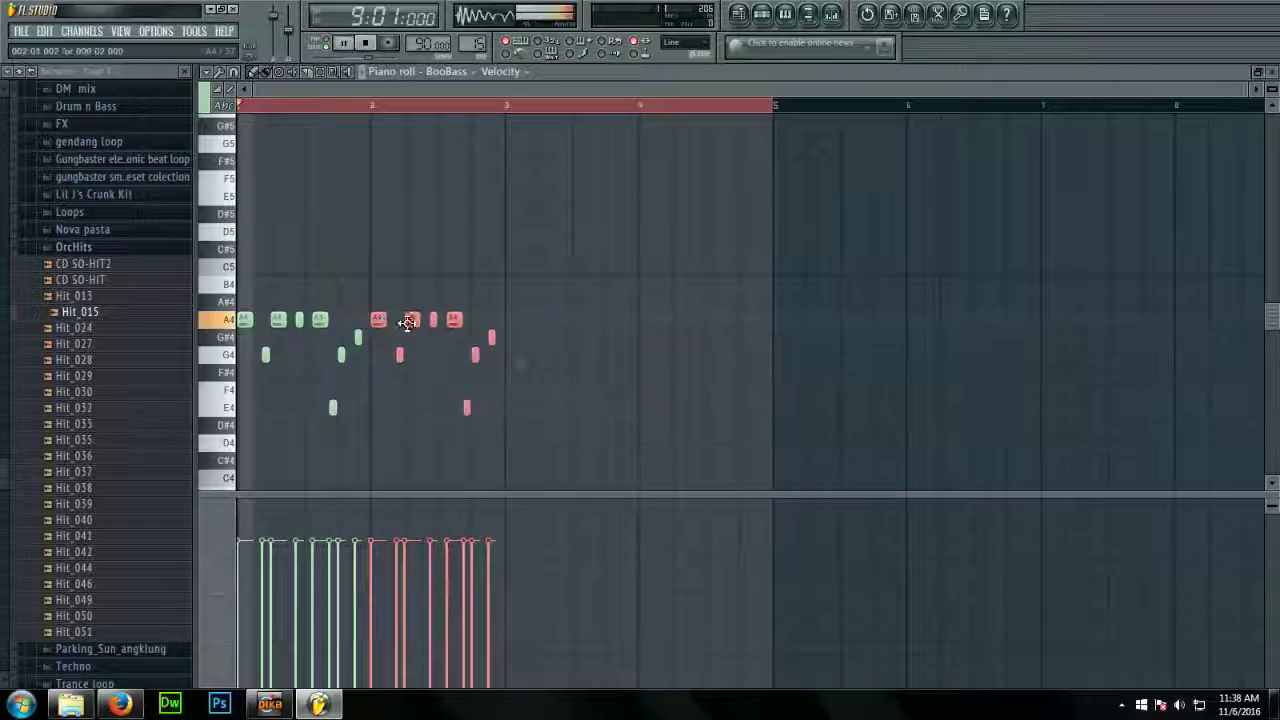
key(space)
Play the verse bass line from bar 2 of the pattern, then stop it
click(372, 105)
key(space)
scroll(386, 166, up, 2)
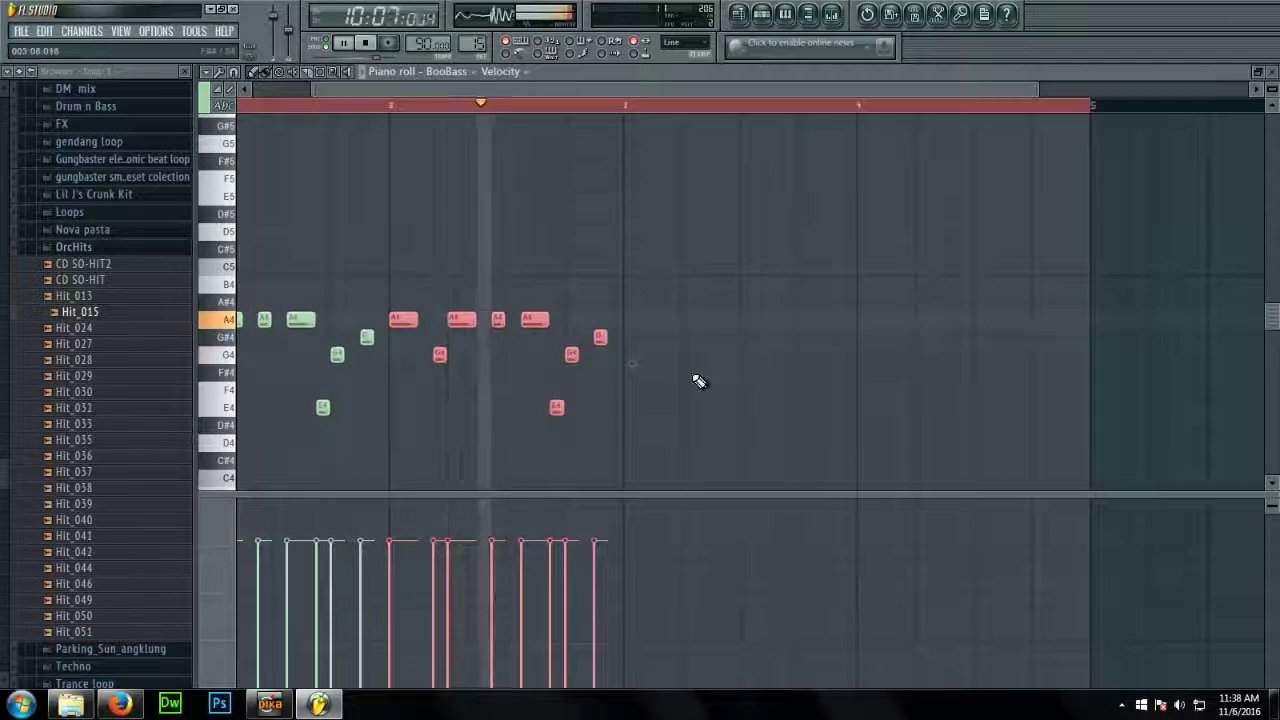
key(space)
scroll(622, 320, up, 3)
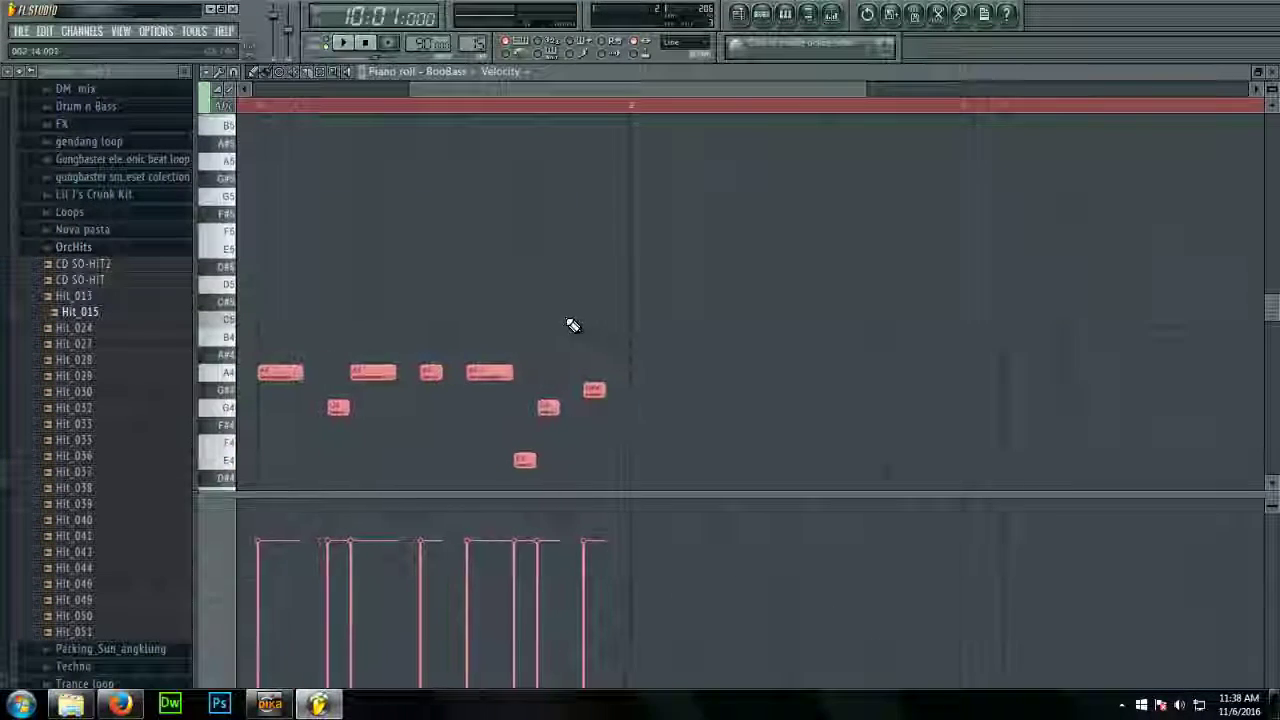
Replace the E4, G4 and G#4 ending of bar 2 with G5 at step 12 and A5 at step 13, and audition it
click(540, 314)
scroll(540, 313, down, 3)
right_click(551, 176)
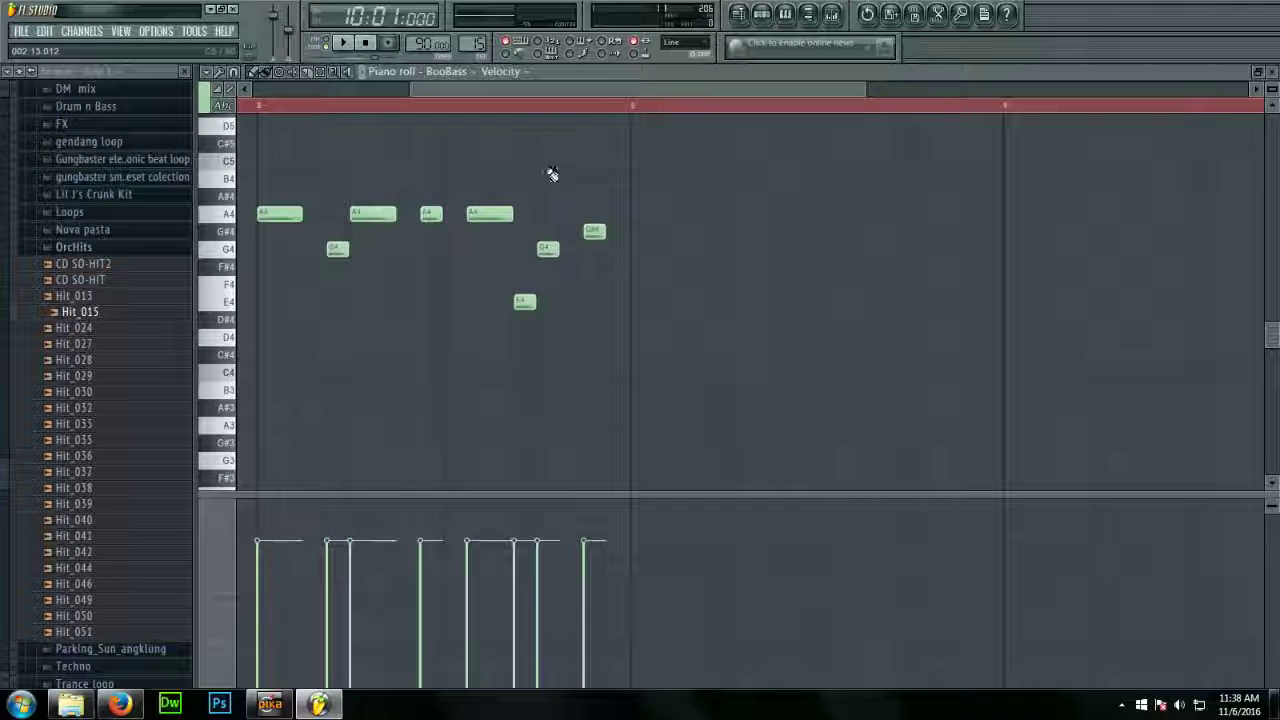
scroll(526, 374, up, 3)
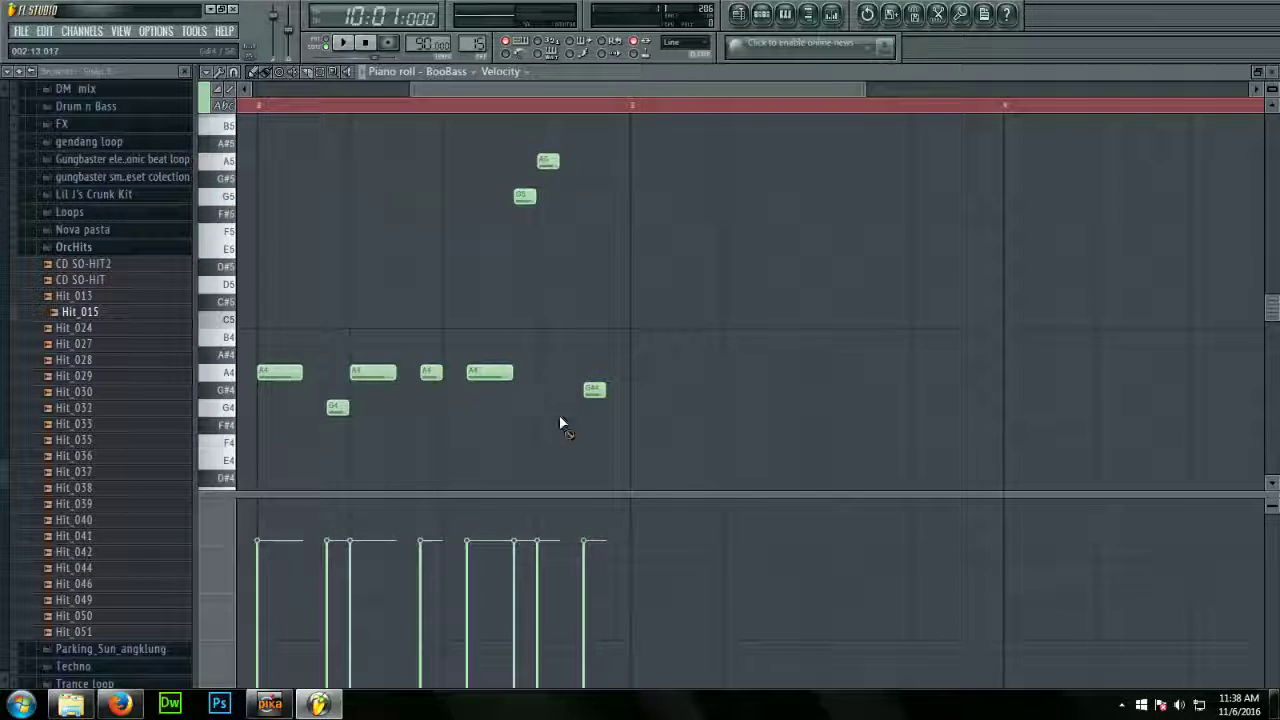
right_click(593, 389)
key(space)
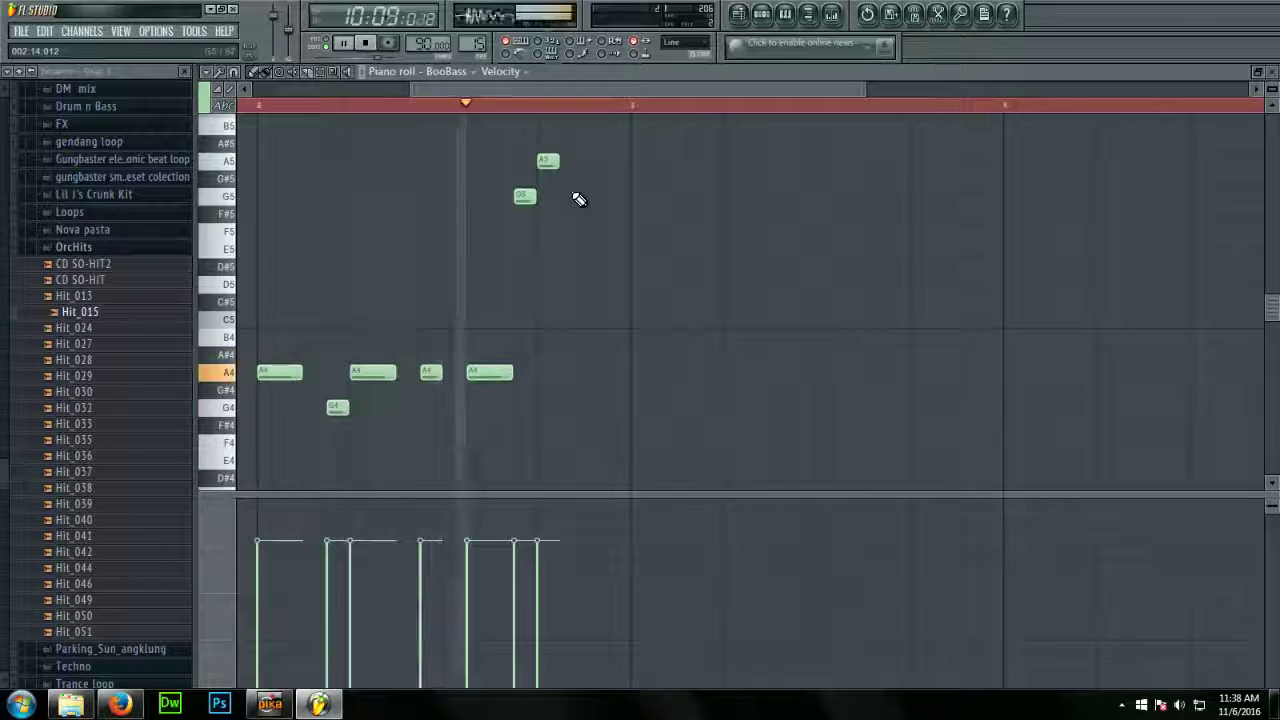
scroll(574, 190, up, 3)
key(space)
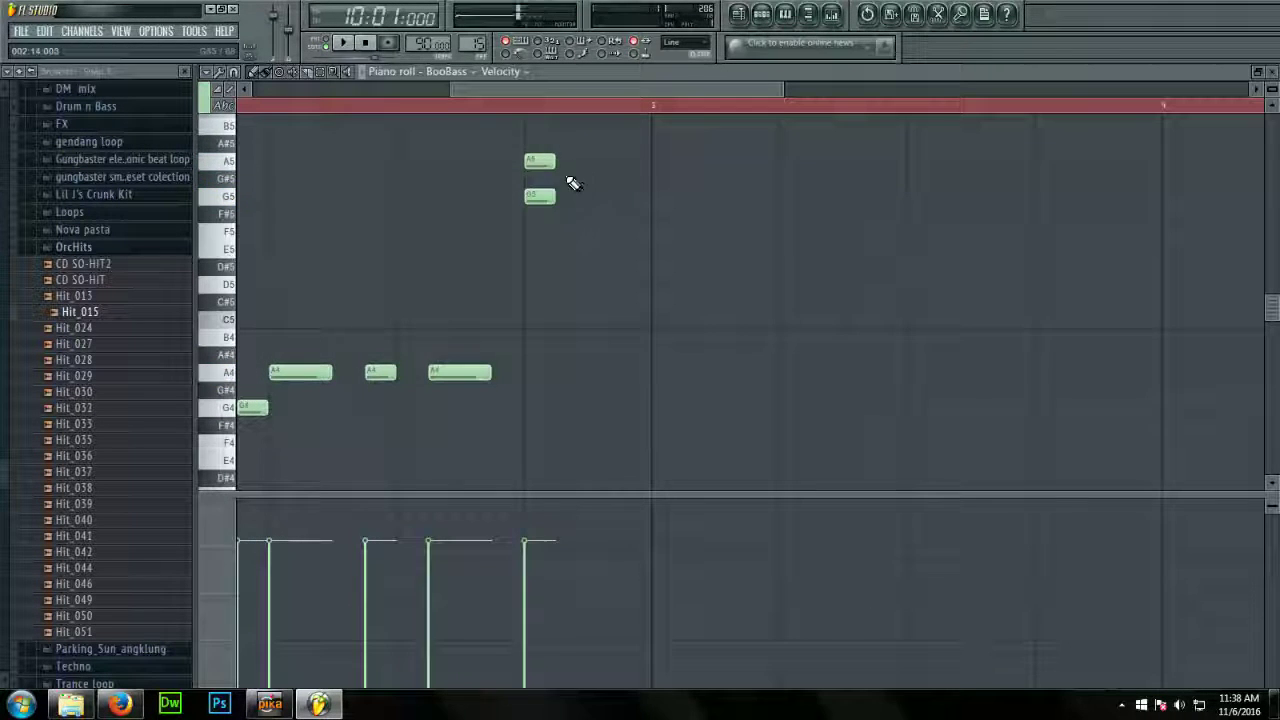
Complete the ending of bar 2 with alternating G5 and A5 notes, shorten the first G5 by half, and play it back
key(space)
click(624, 161)
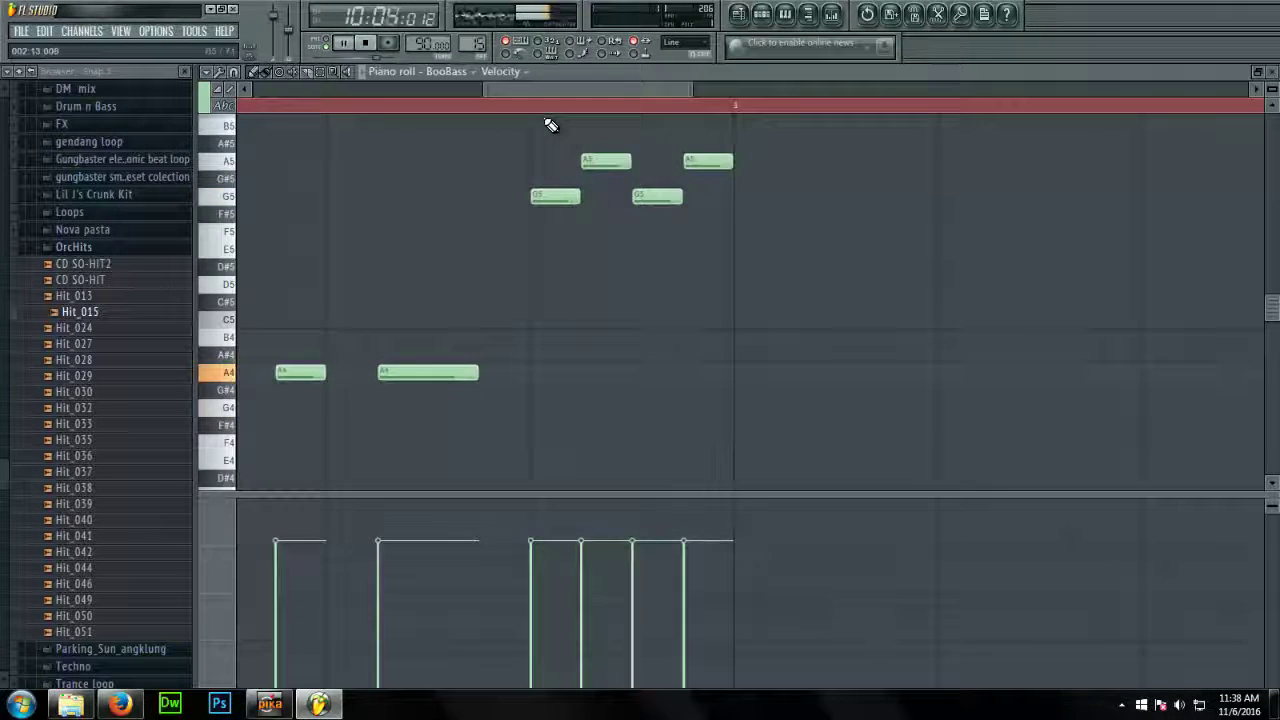
key(space)
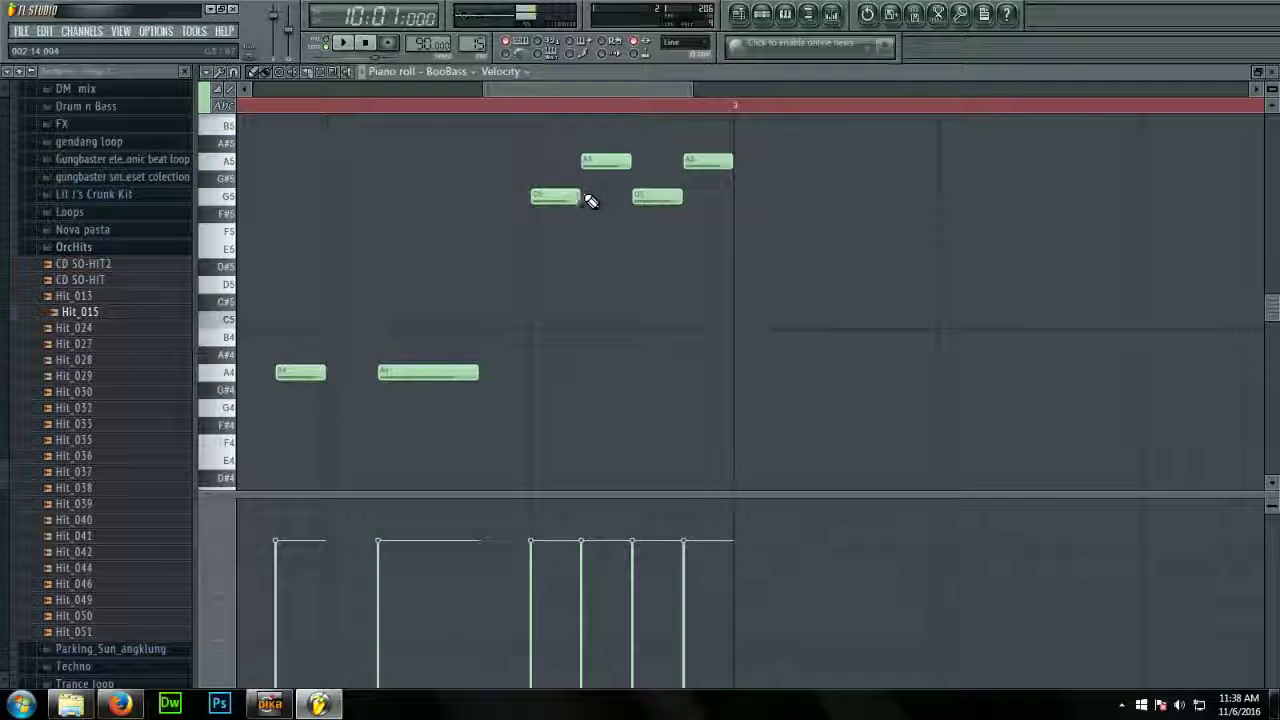
key(space)
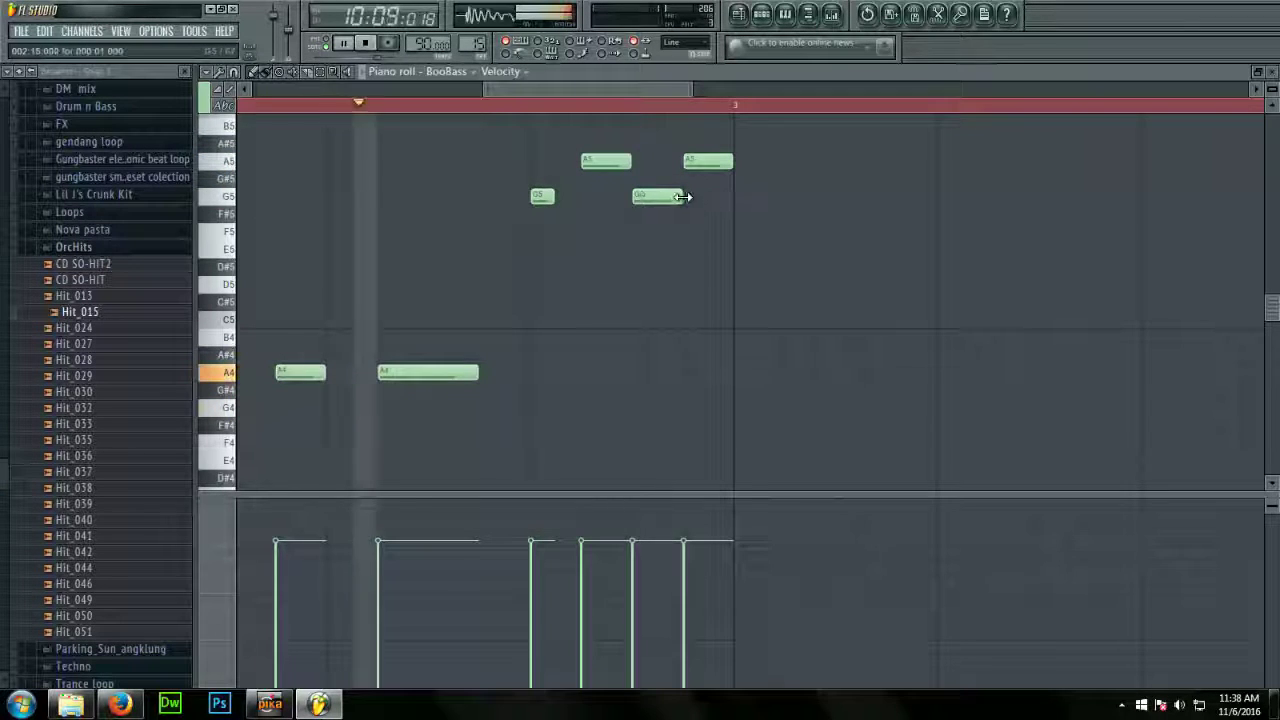
key(space)
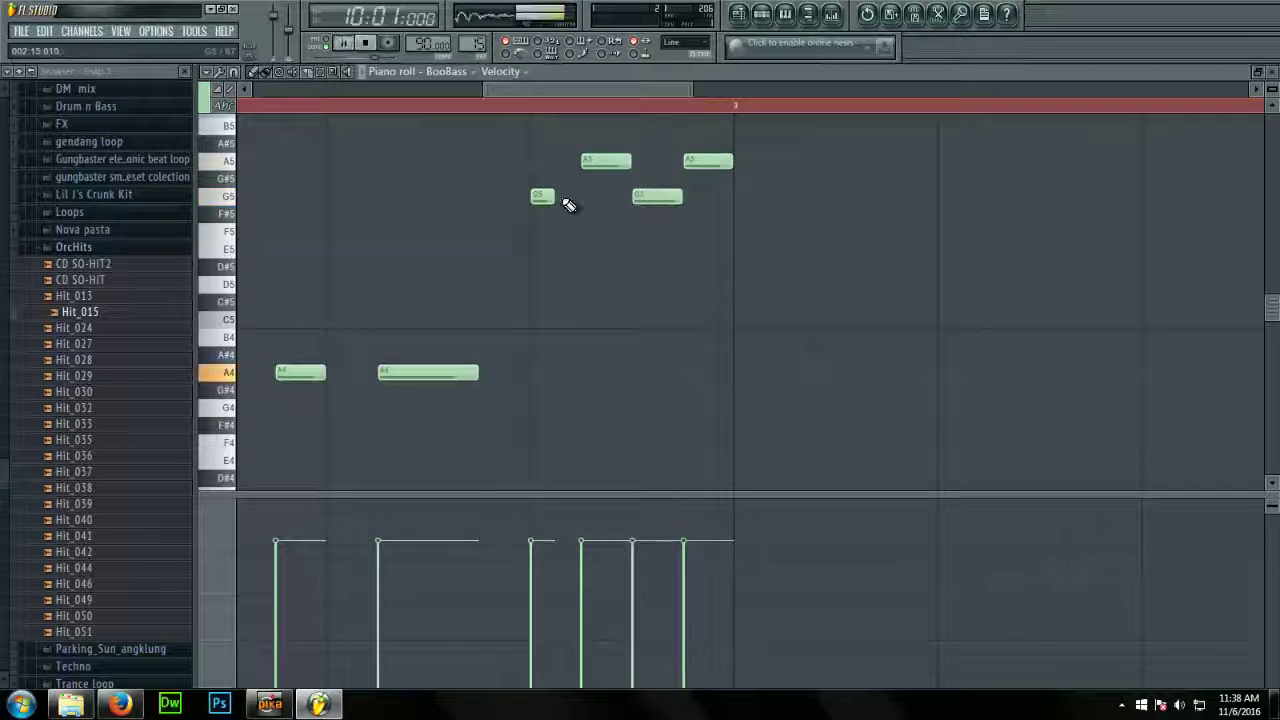
Audition the bass line from the G5 and A5 ending of bar 2, then stop playback
click(533, 116)
right_click(535, 111)
right_click(543, 118)
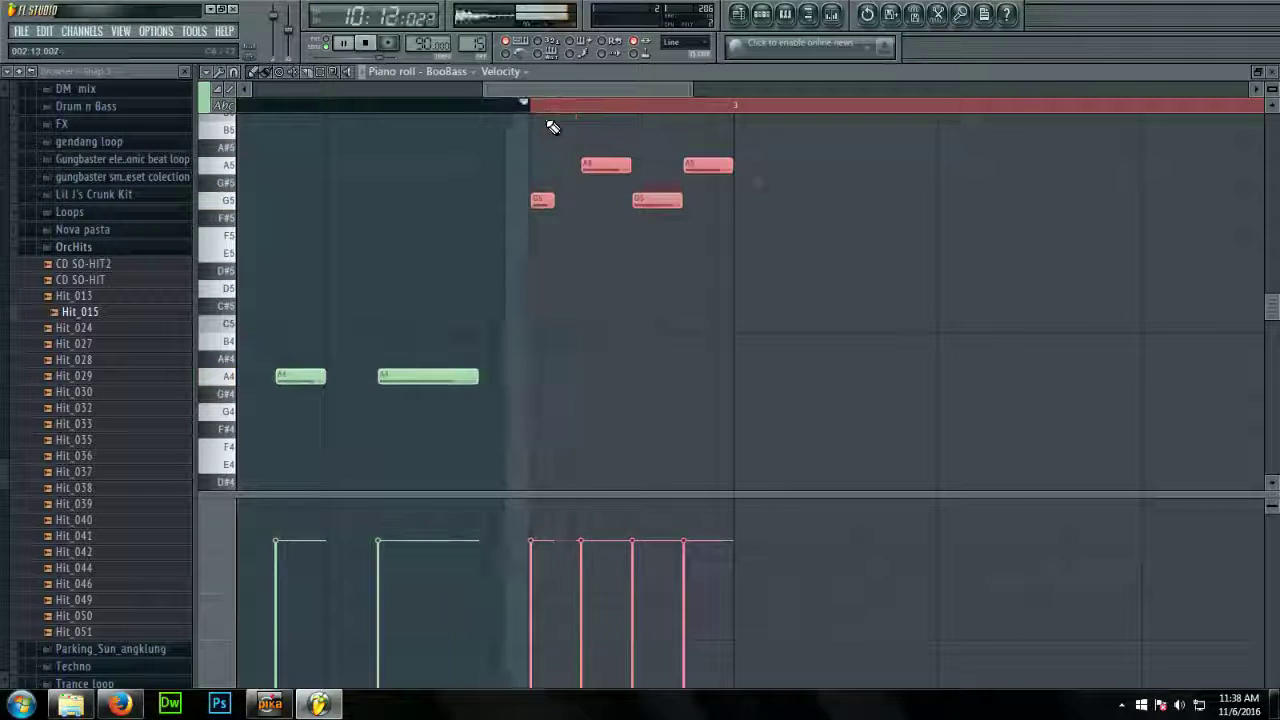
key(space)
scroll(806, 134, down, 4)
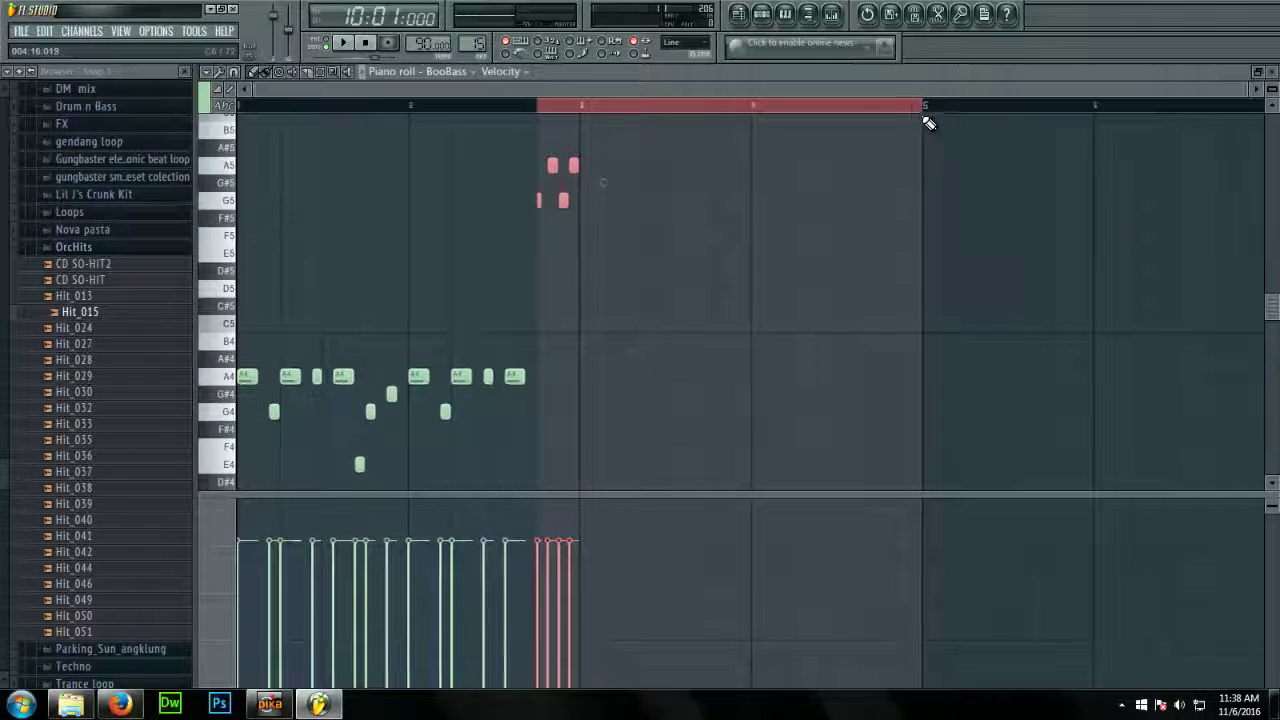
Duplicate all bass notes of bars 1 and 2 into bars 3 and 4 of BASS VERSE
drag(923, 108, 251, 399)
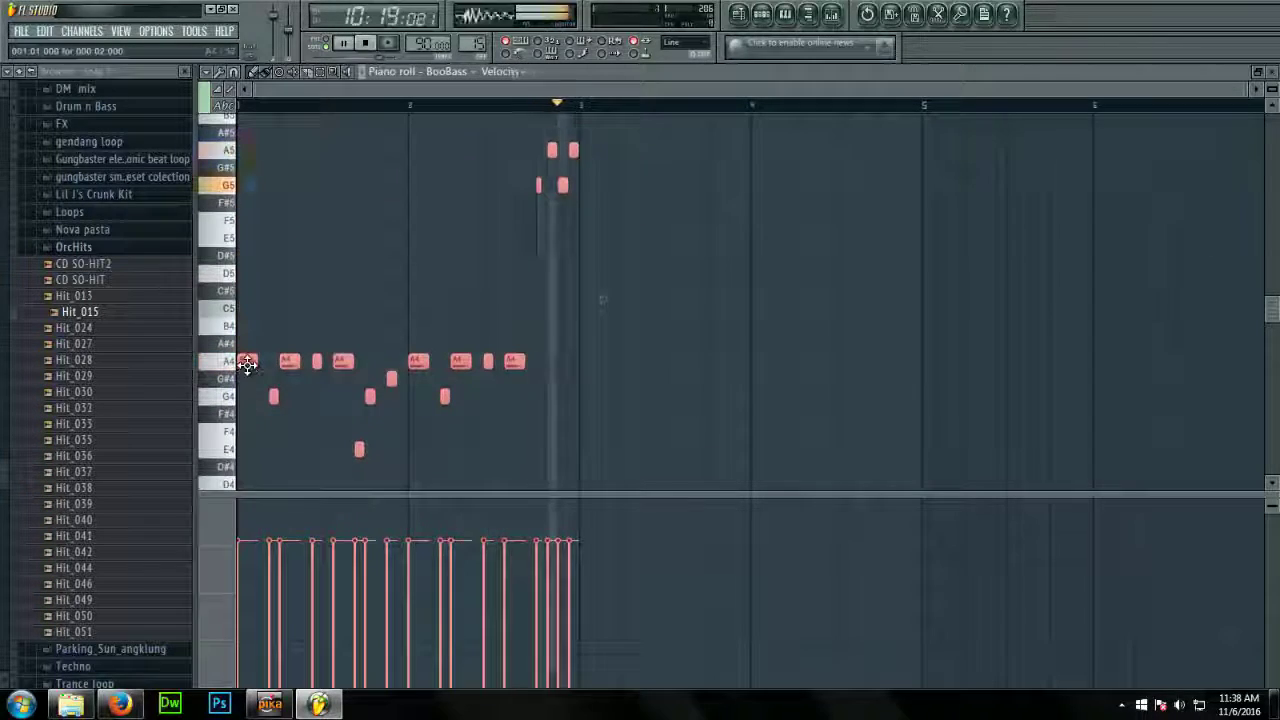
key(ctrl+b)
scroll(894, 360, up, 3)
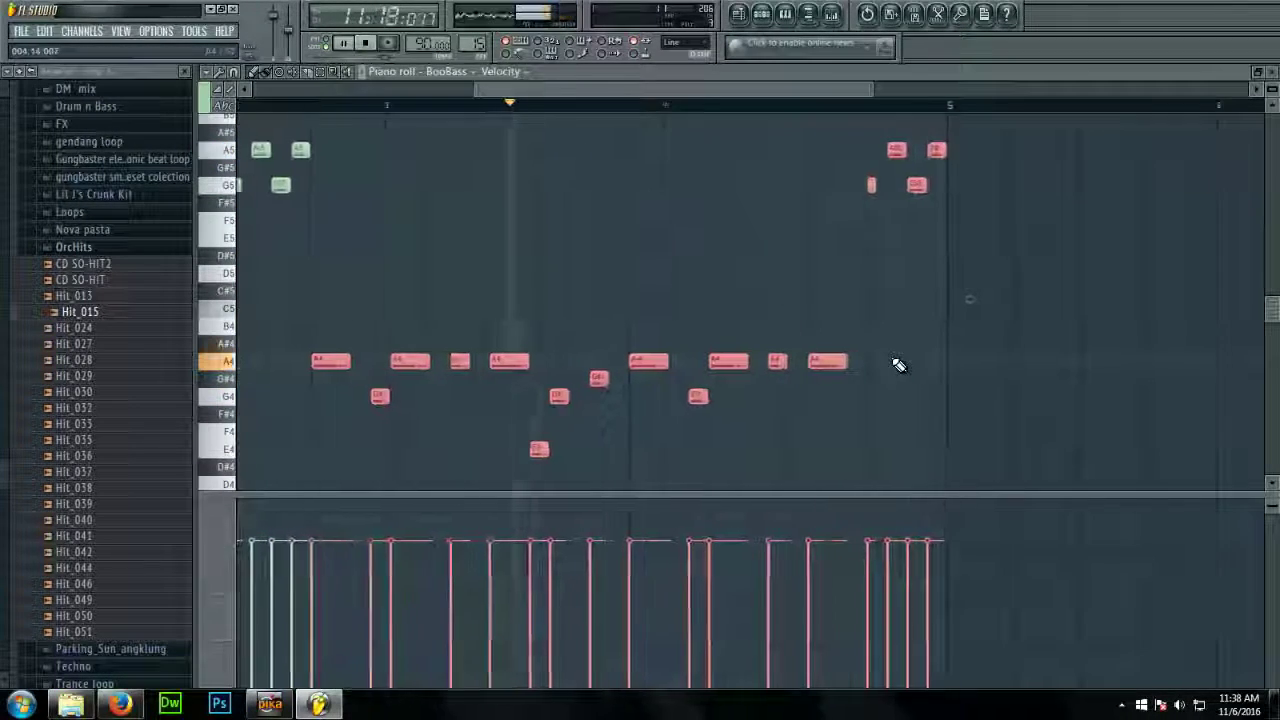
scroll(878, 335, down, 3)
scroll(1075, 301, up, 2)
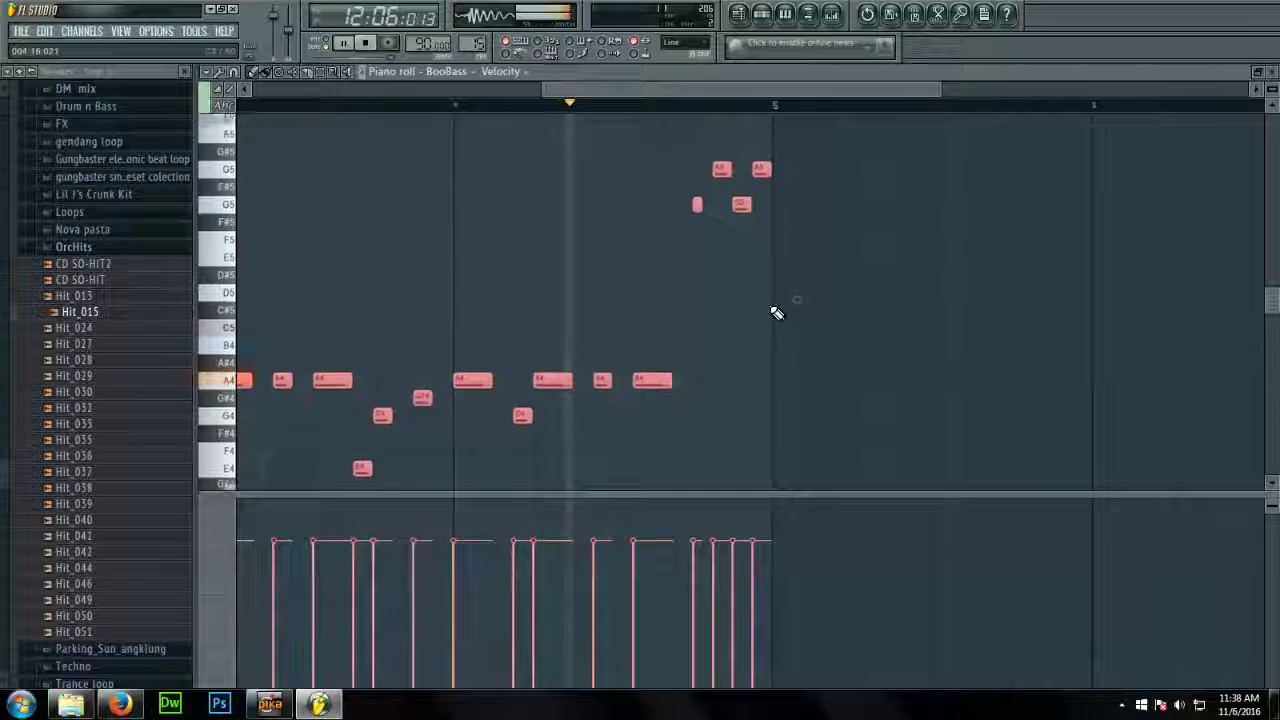
Stop playback and replace the last four notes of bar 4 with a descending E5, D5, C5, A4 run
scroll(776, 312, up, 3)
key(ctrl+d)
key(space)
right_click(757, 259)
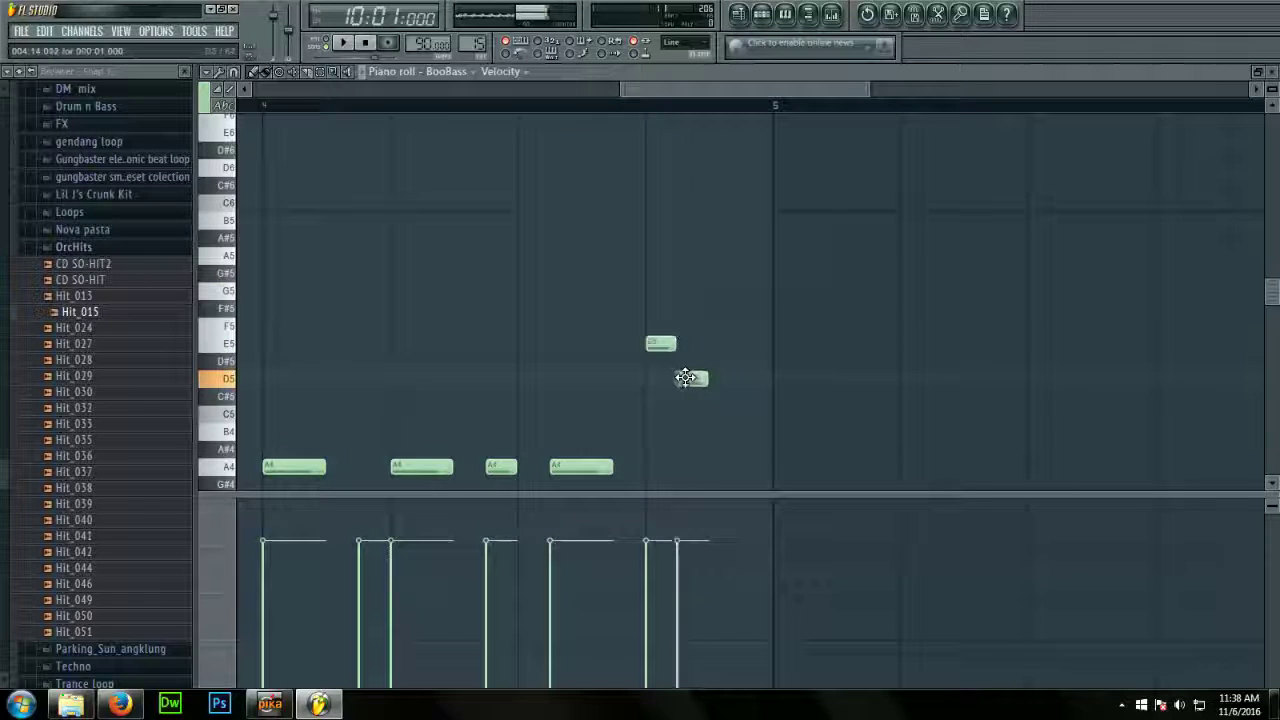
scroll(715, 419, down, 1)
click(741, 437)
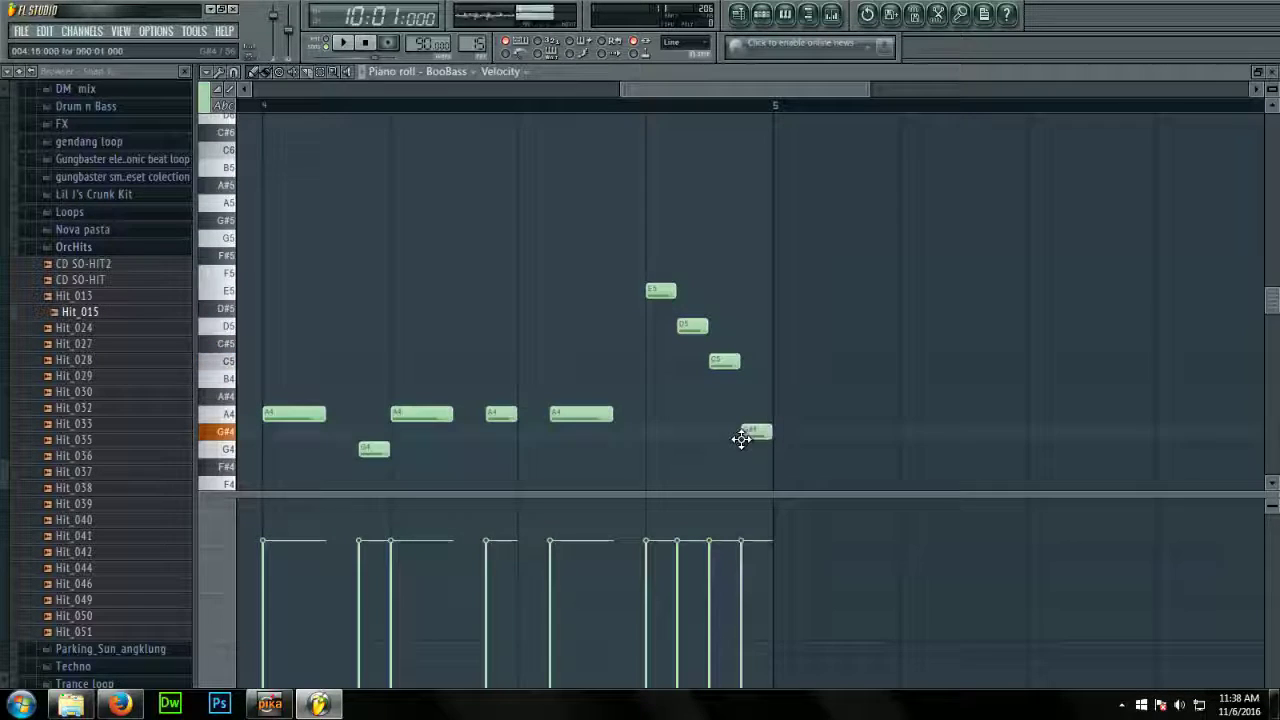
drag(741, 435, 741, 415)
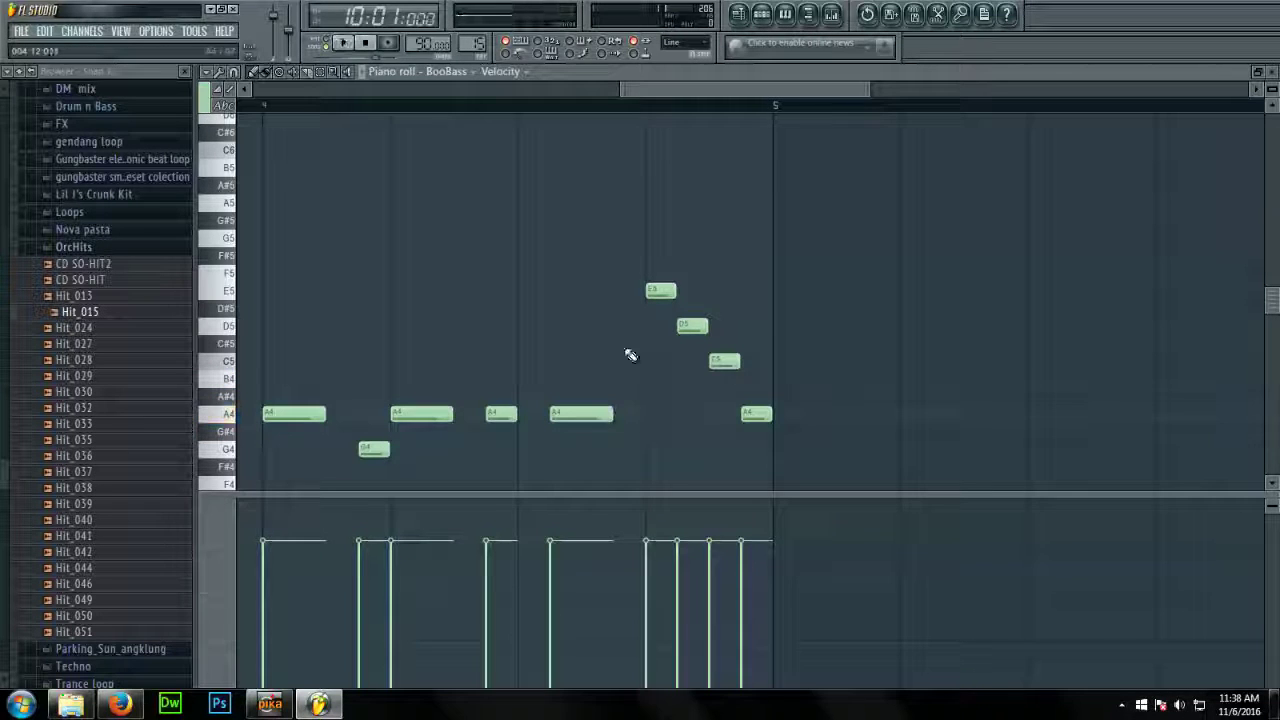
Add a G4 note directly before the E5 in bar 4, lower the bar's last note to G4, and audition the ending
scroll(615, 440, up, 2)
click(618, 480)
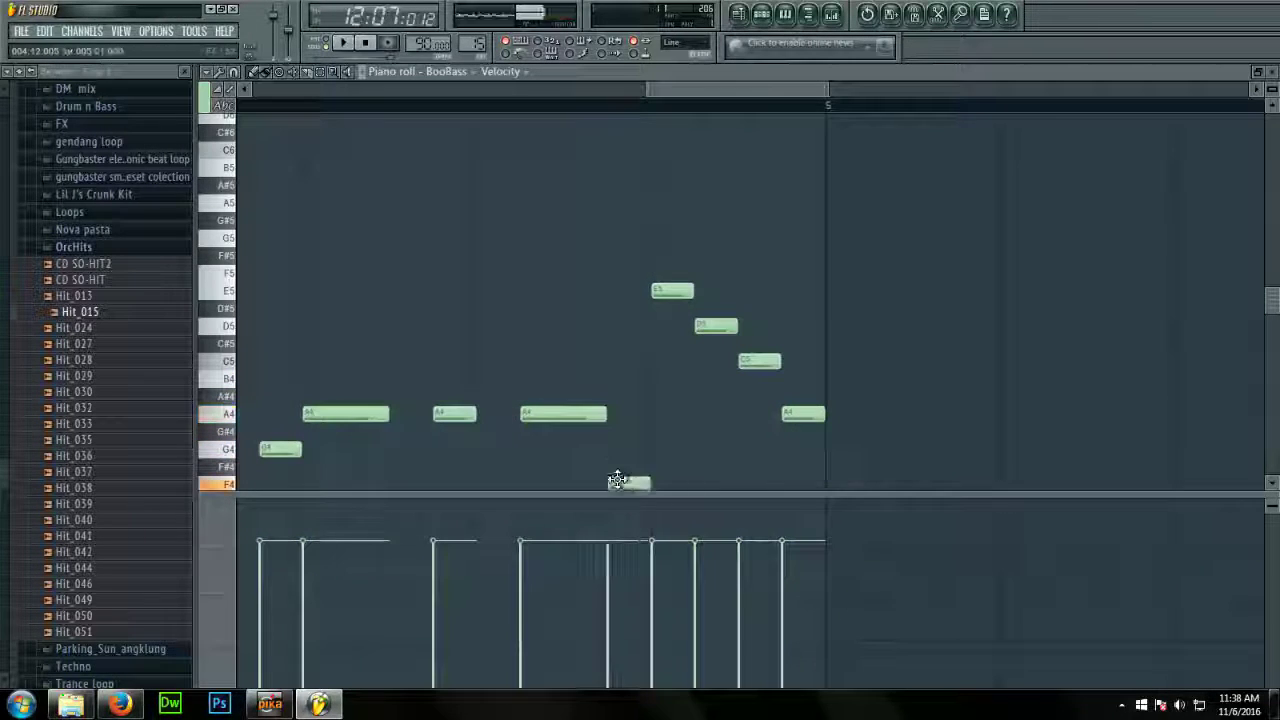
drag(618, 480, 620, 447)
key(space)
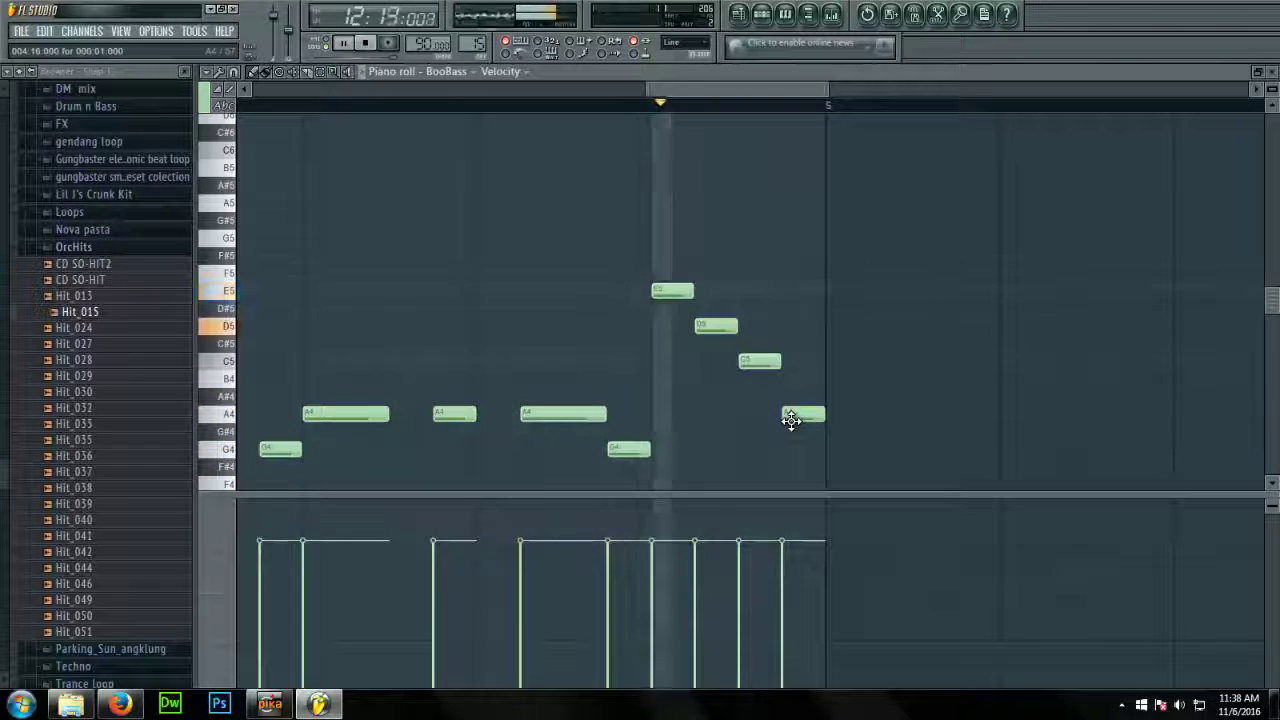
key(space)
drag(791, 420, 802, 447)
key(space)
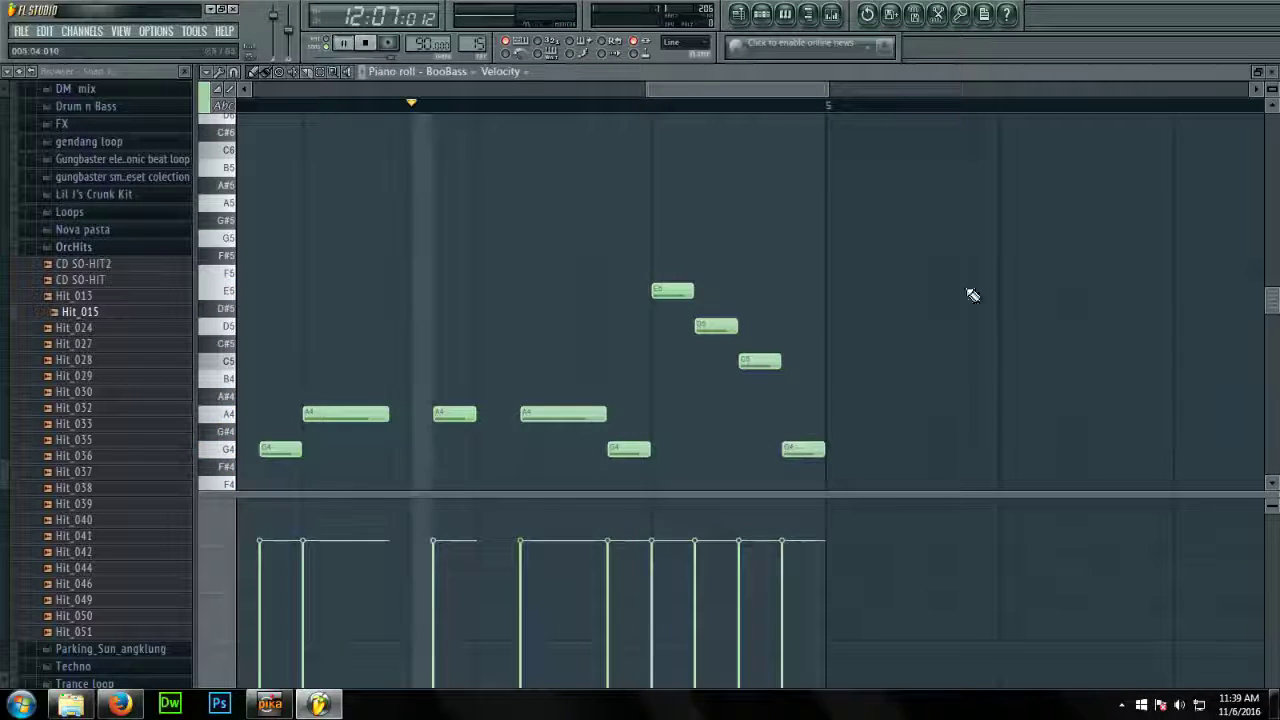
scroll(697, 270, down, 1)
scroll(874, 352, up, 1)
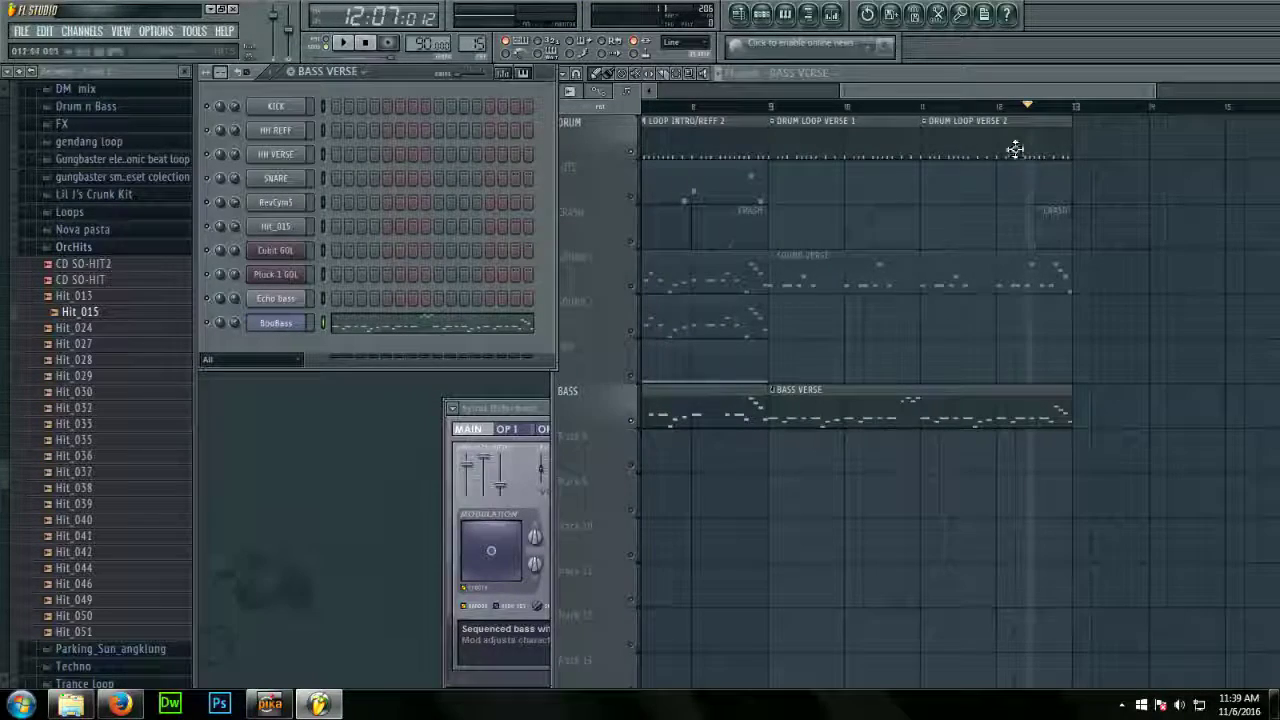
Add a time marker named INTRO at bar 1 of the playlist
drag(964, 98, 558, 122)
click(562, 74)
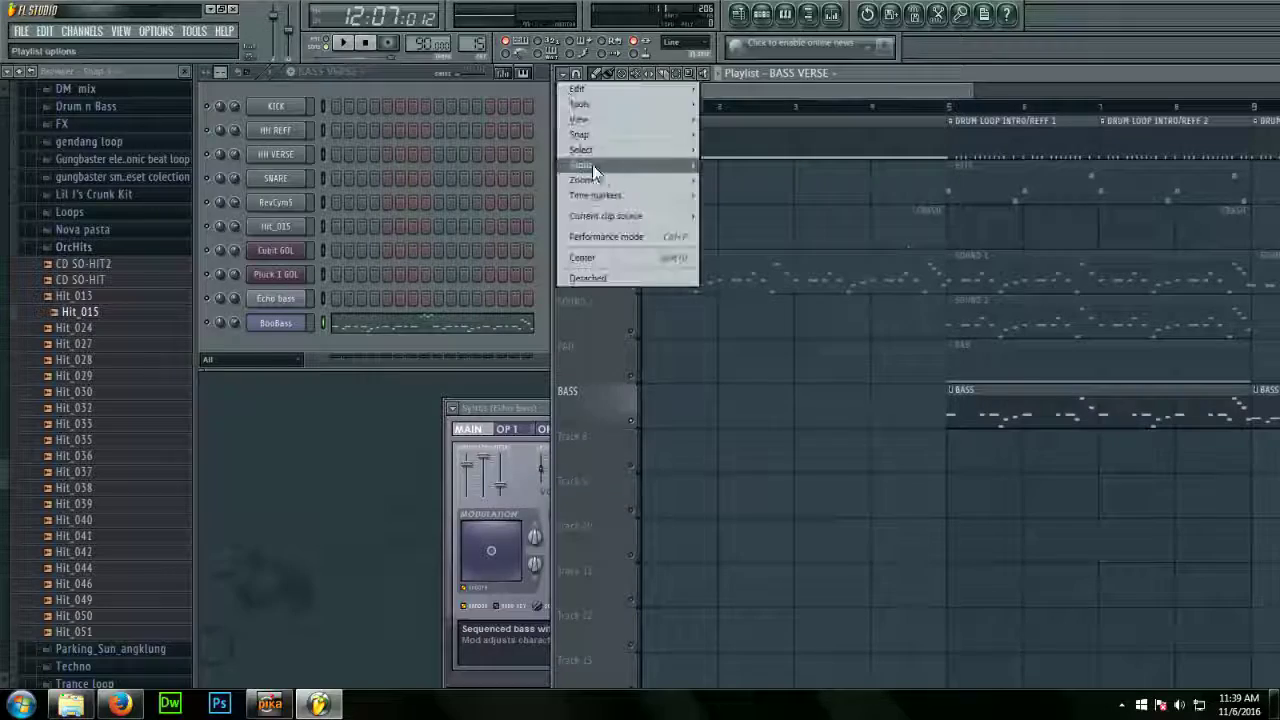
mouse_move(644, 195)
click(725, 198)
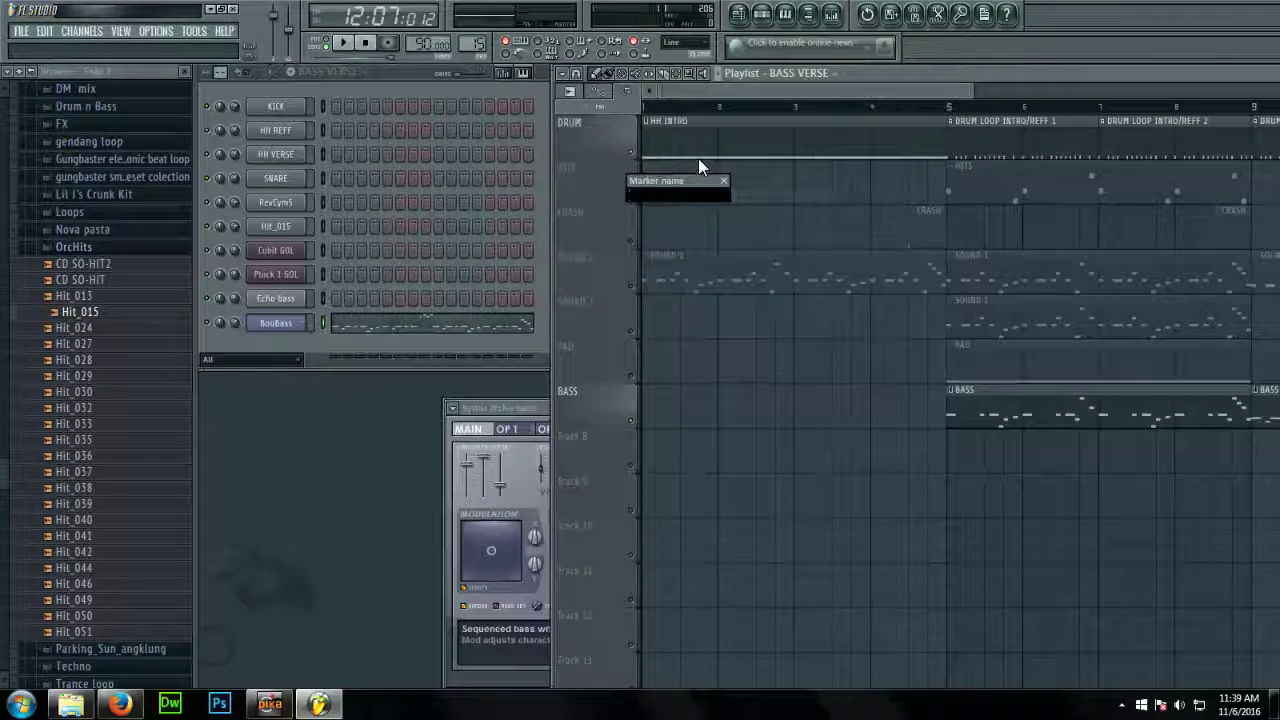
text(INTRO)
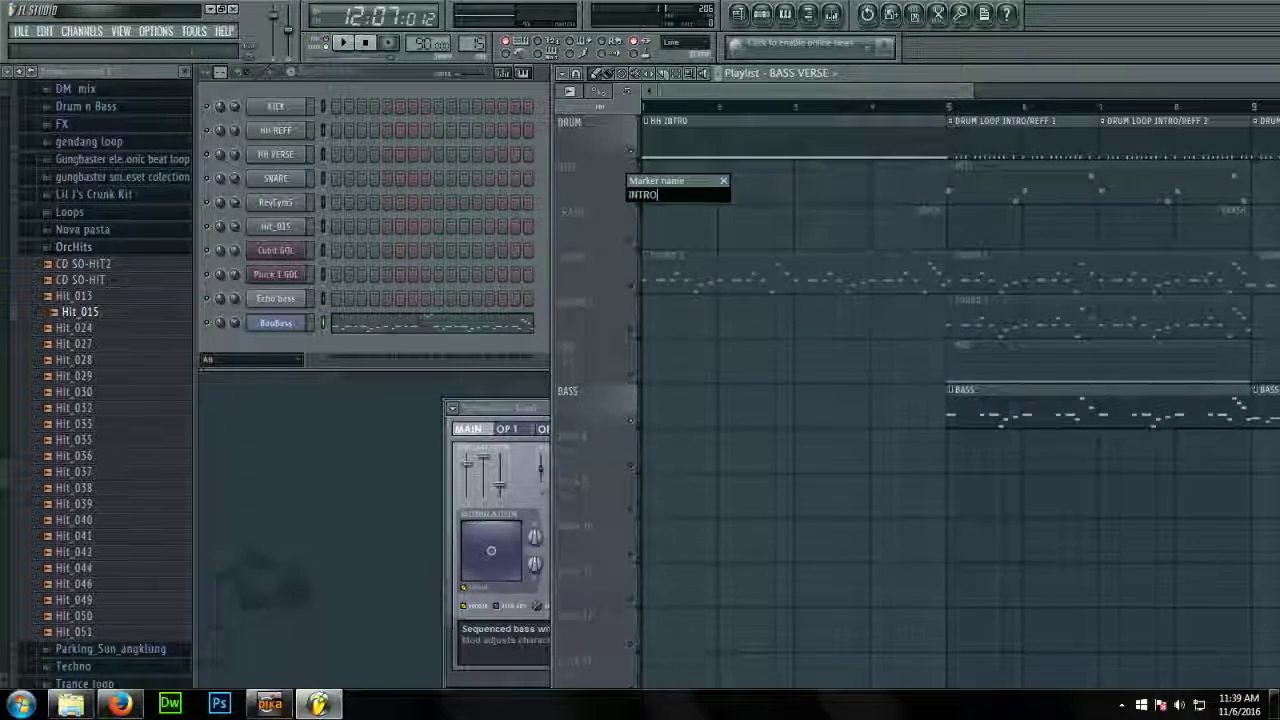
key(Return)
Add a time marker named INTRO + at bar 5 of the playlist
right_click(946, 122)
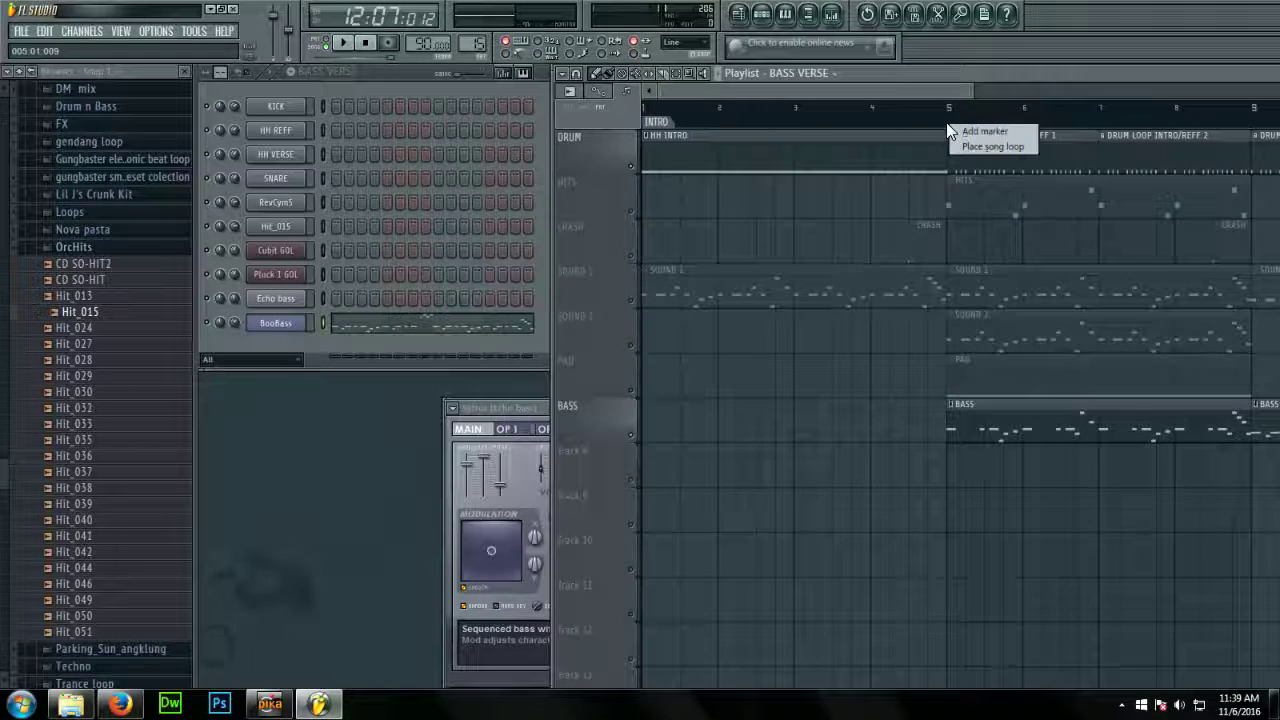
click(961, 129)
text(REFRO)
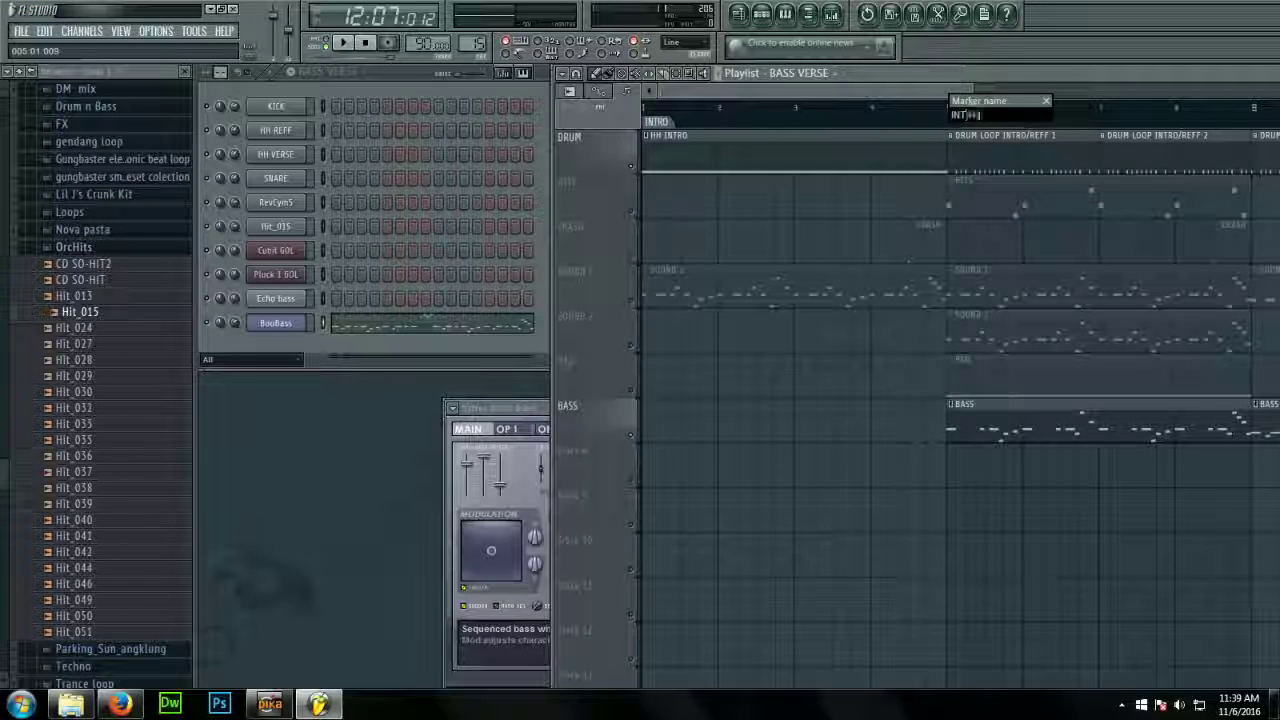
key(Return)
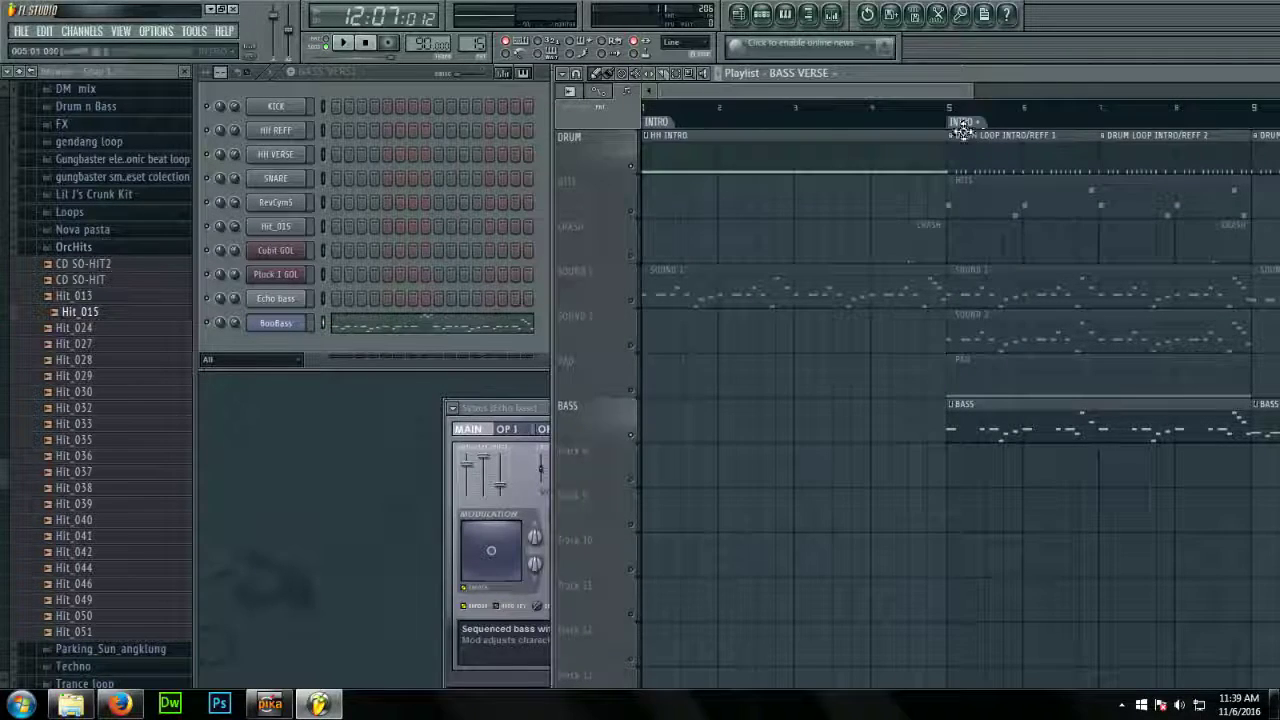
Add a time marker named VERSE at bar 9 of the playlist
drag(979, 95, 1089, 95)
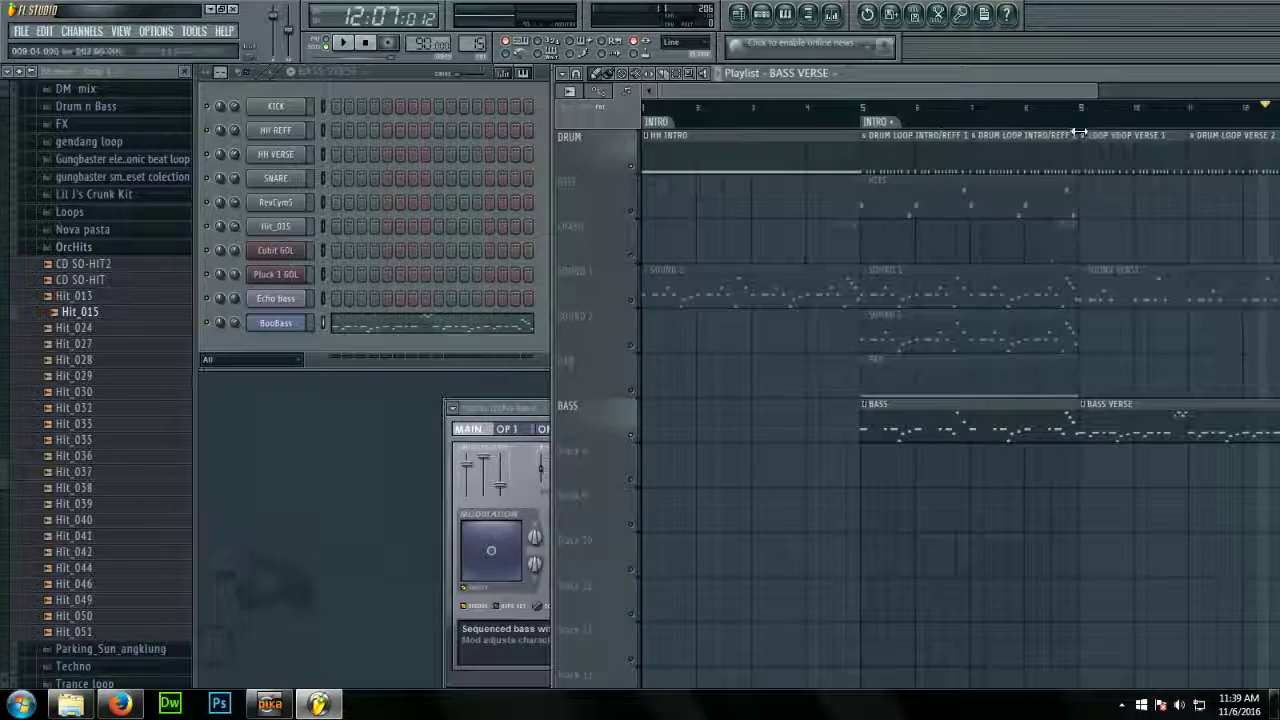
right_click(1087, 126)
click(1094, 129)
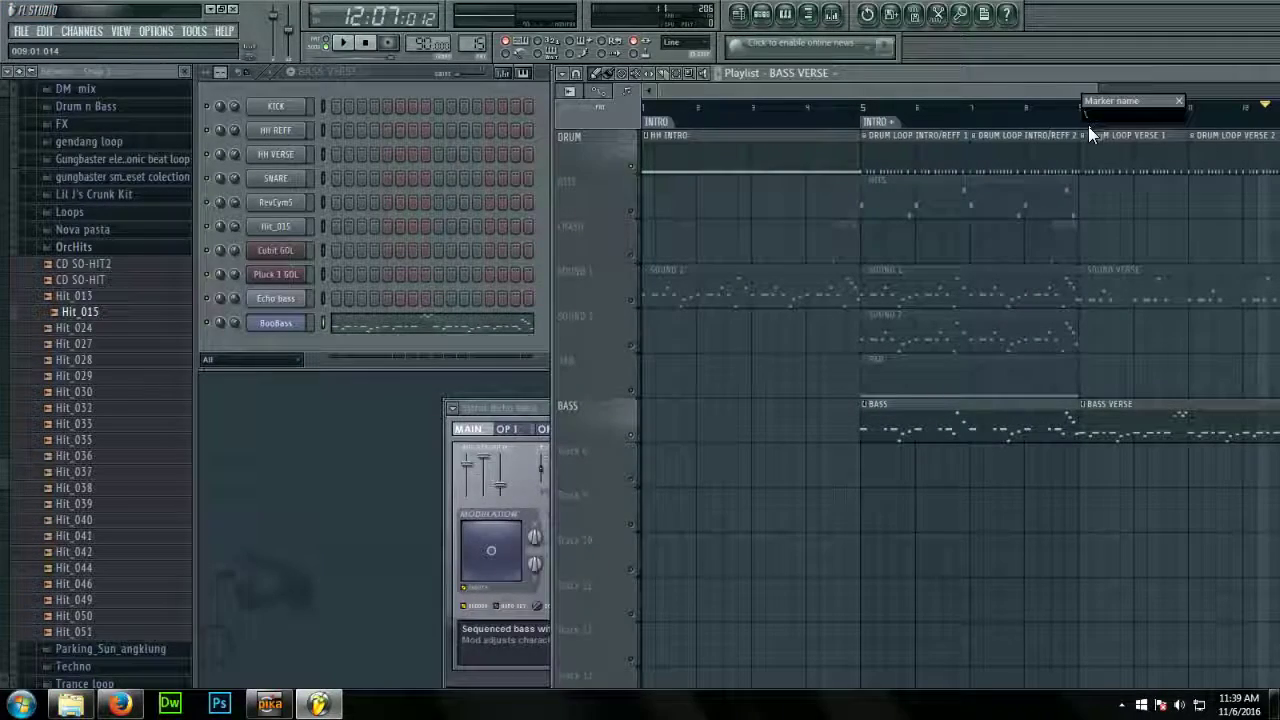
text(VERSE)
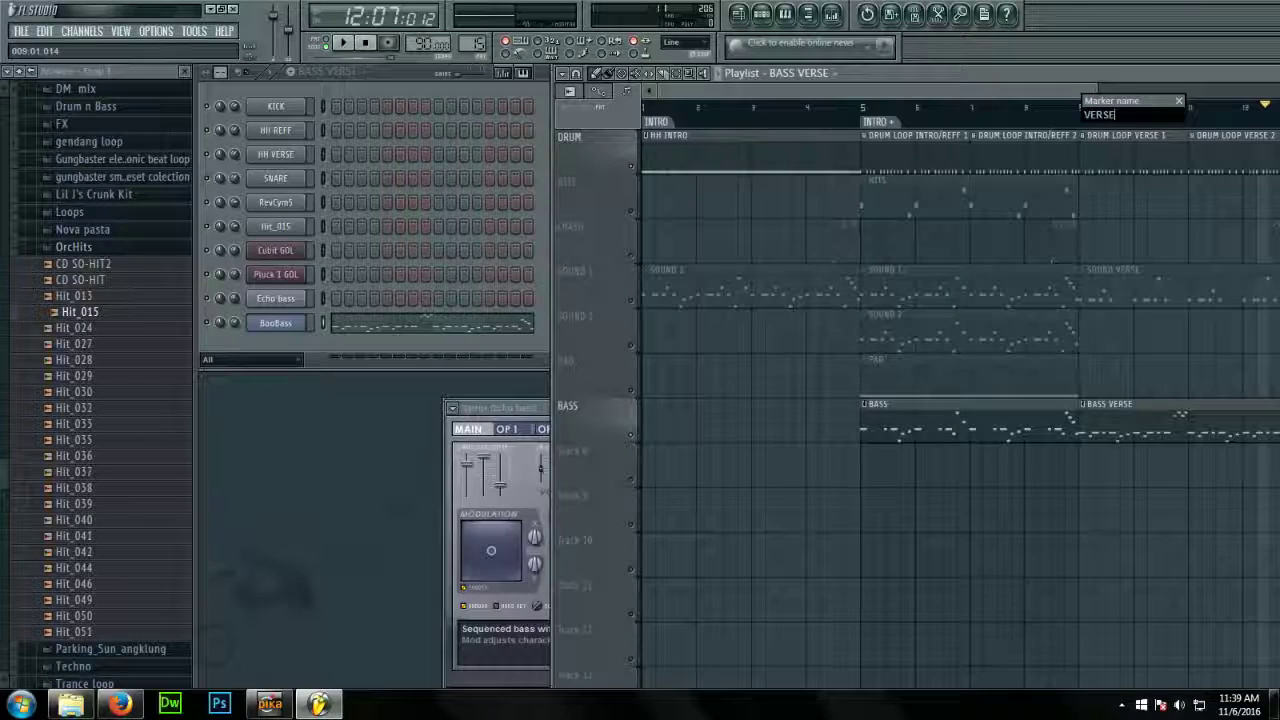
key(Return)
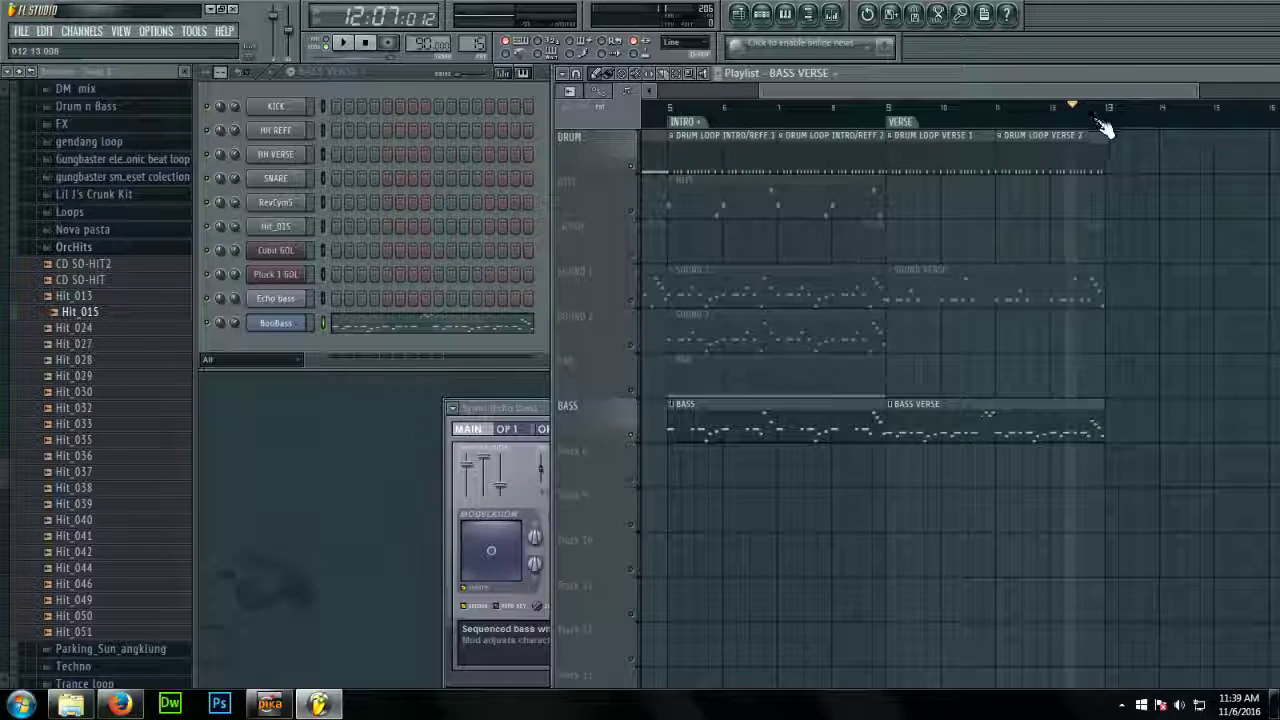
Copy all verse clips of bars 9 to 12 so that the copies start at bar 13
scroll(914, 200, down, 3)
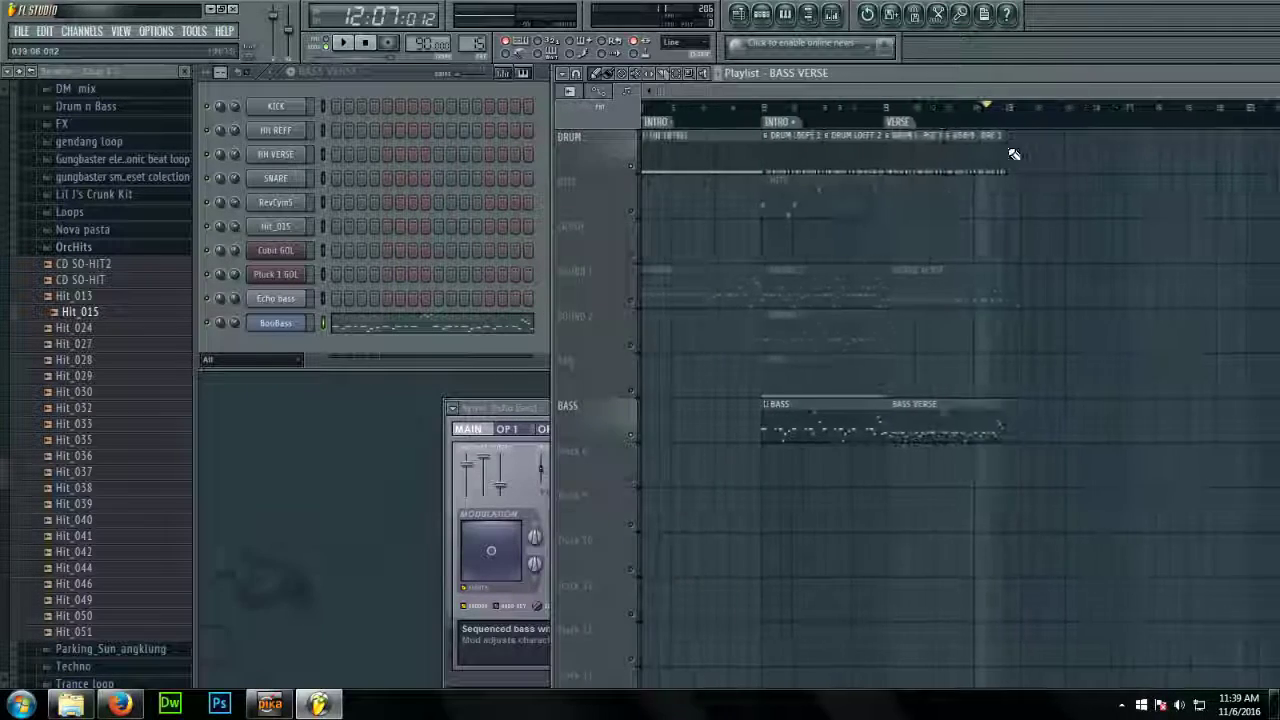
scroll(1009, 152, up, 2)
drag(1010, 152, 868, 443)
shift+drag(904, 167, 877, 163)
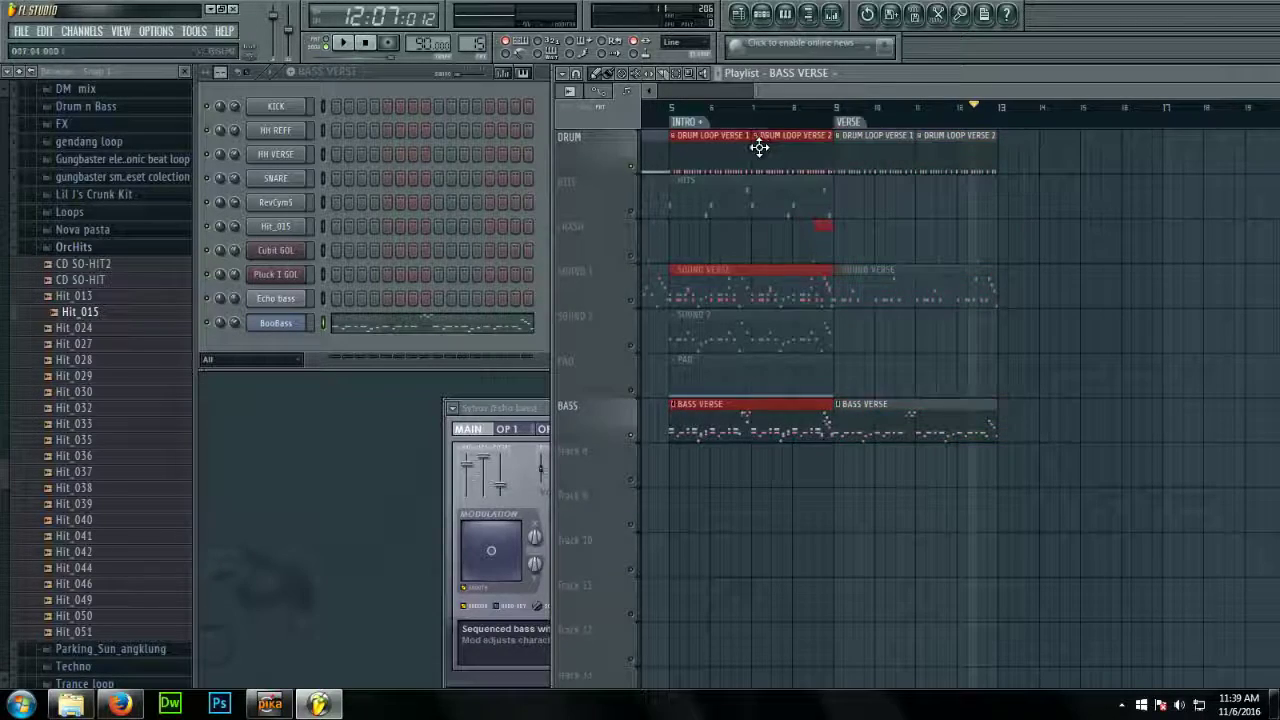
drag(759, 148, 1086, 169)
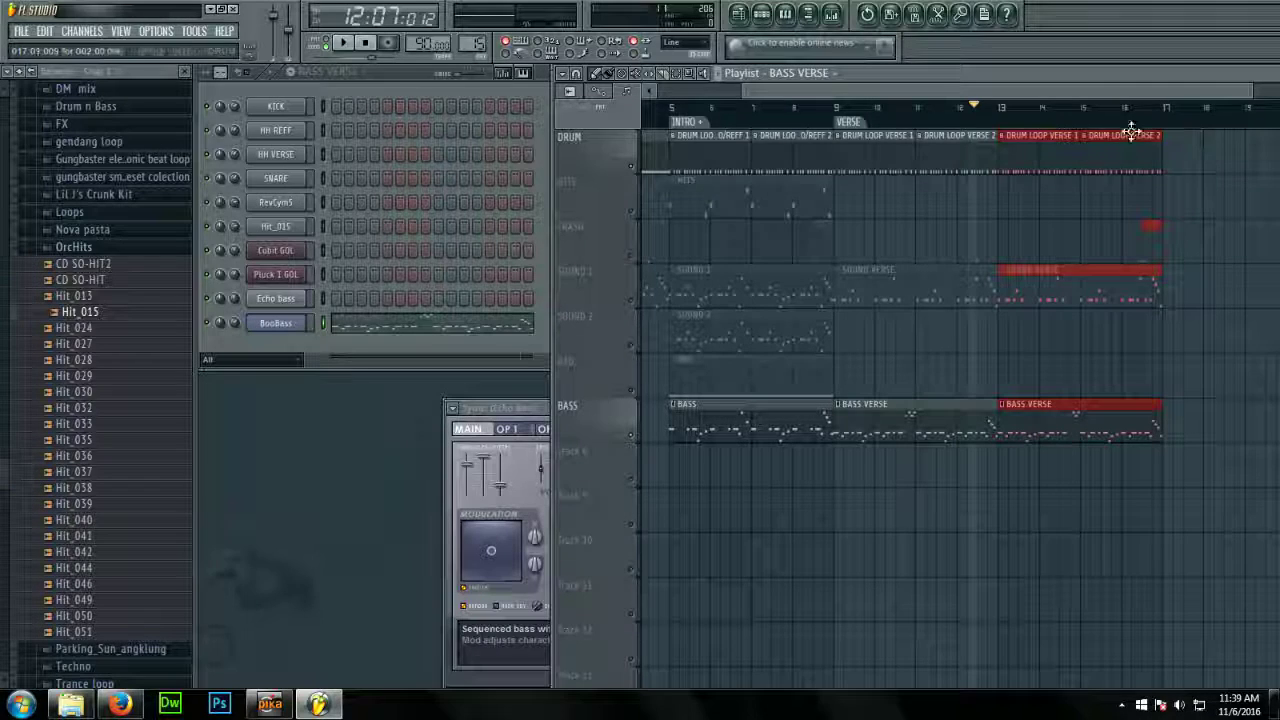
Copy all clips of bars 5 to 8 to bar 17 and add a time marker named REFF there
click(719, 161)
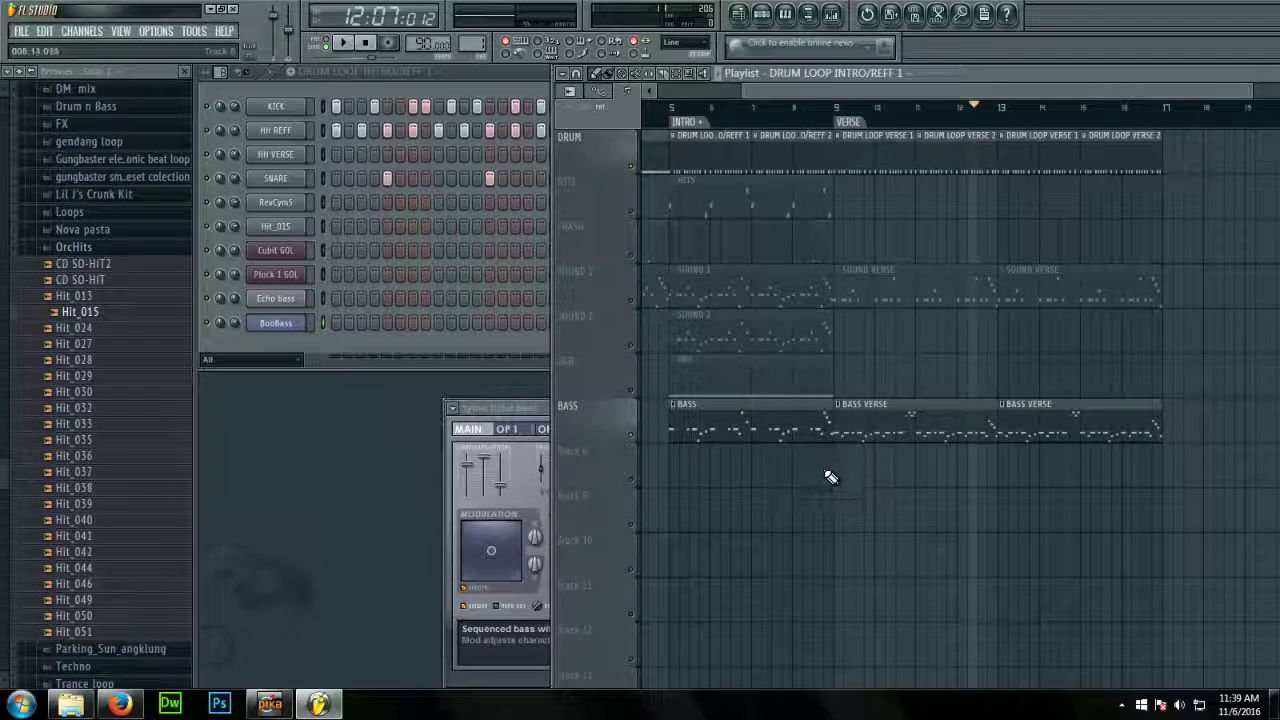
drag(826, 485, 1219, 158)
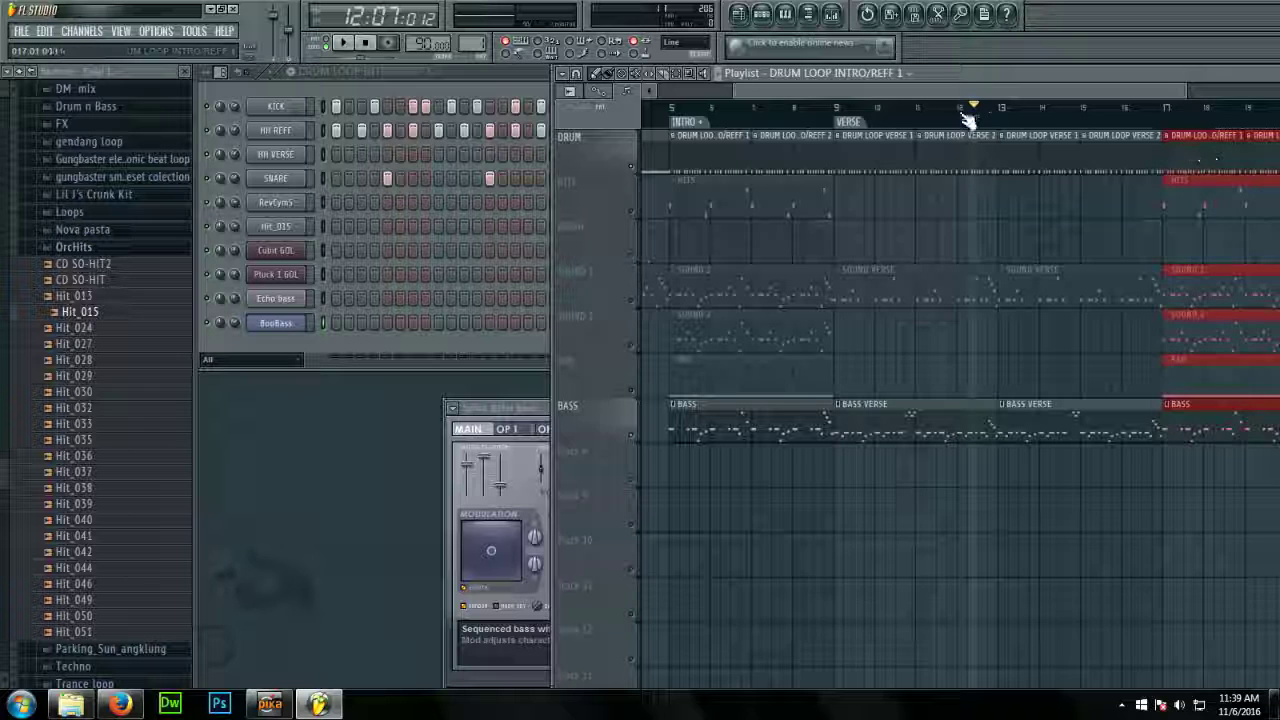
click(1172, 130)
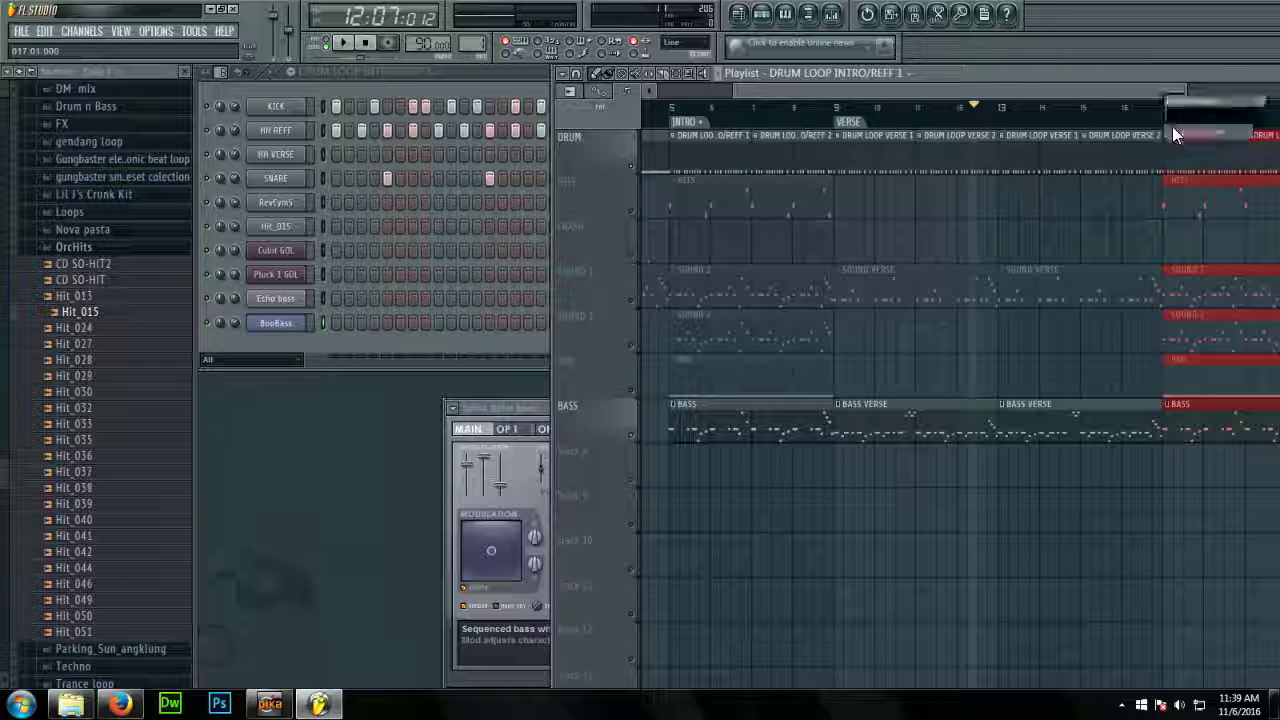
text(REFF)
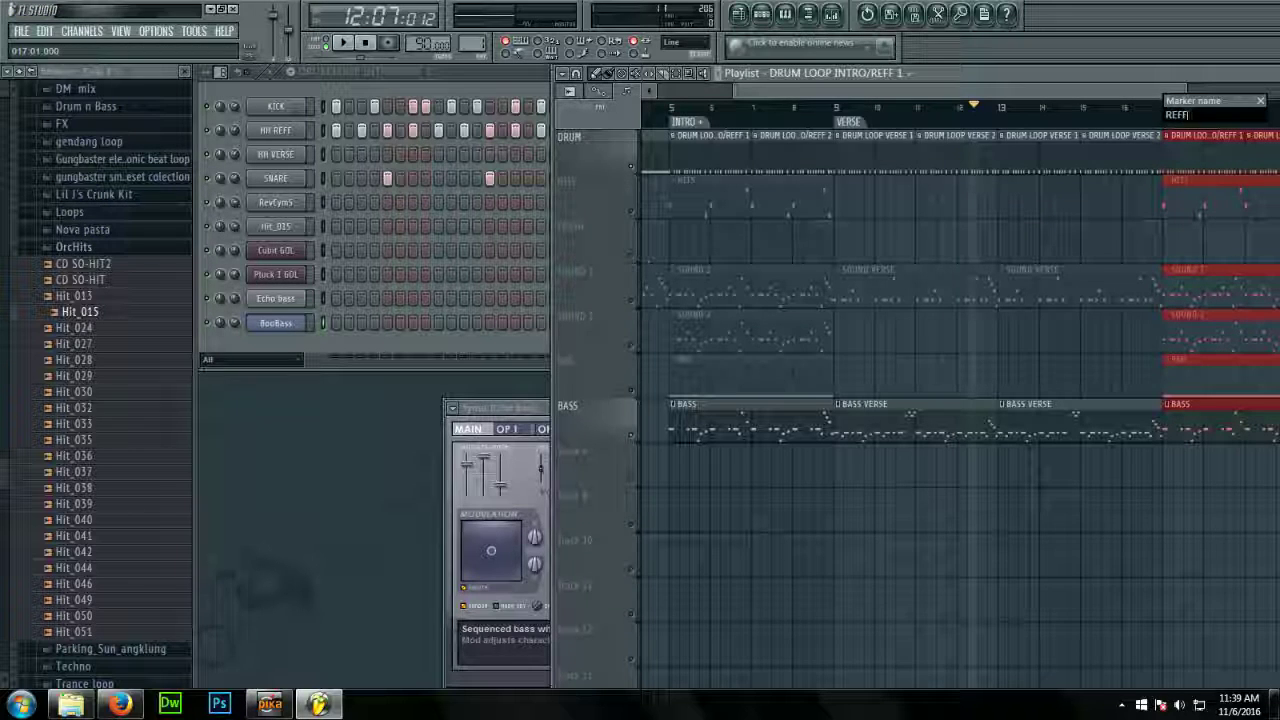
key(Return)
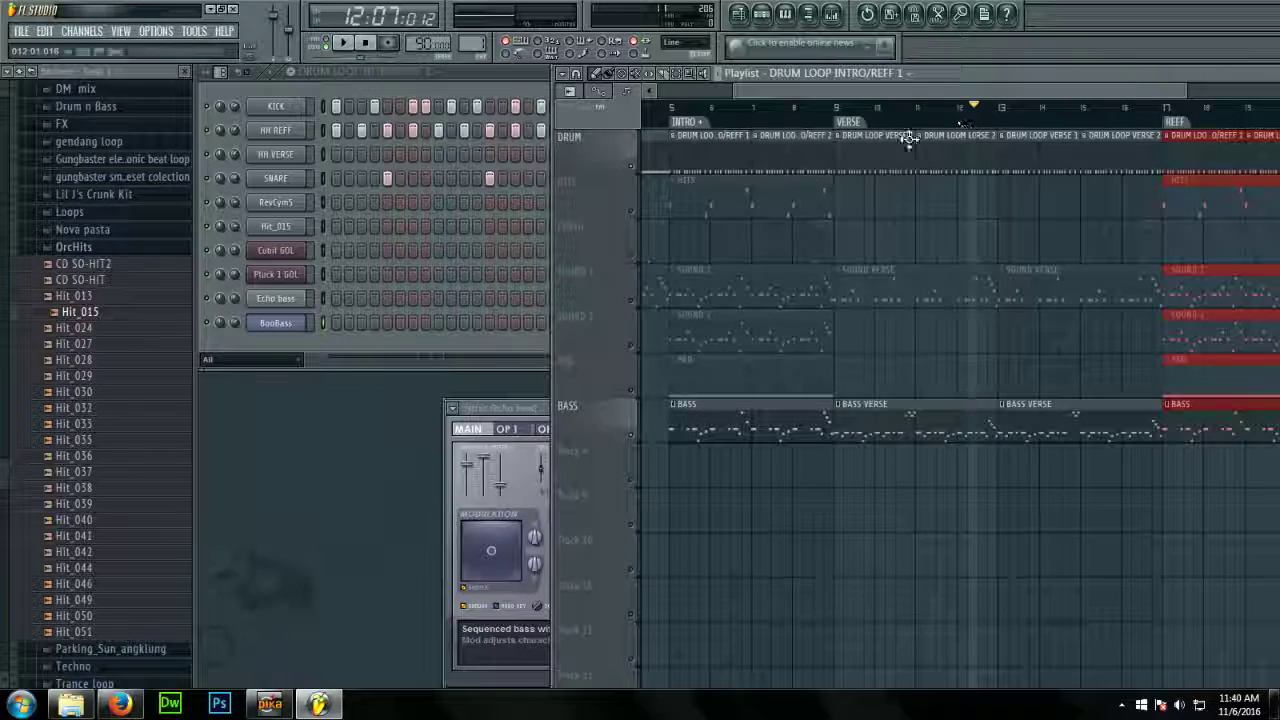
Unmute all muted playlist tracks so that every part plays
right_click(631, 210)
right_click(631, 211)
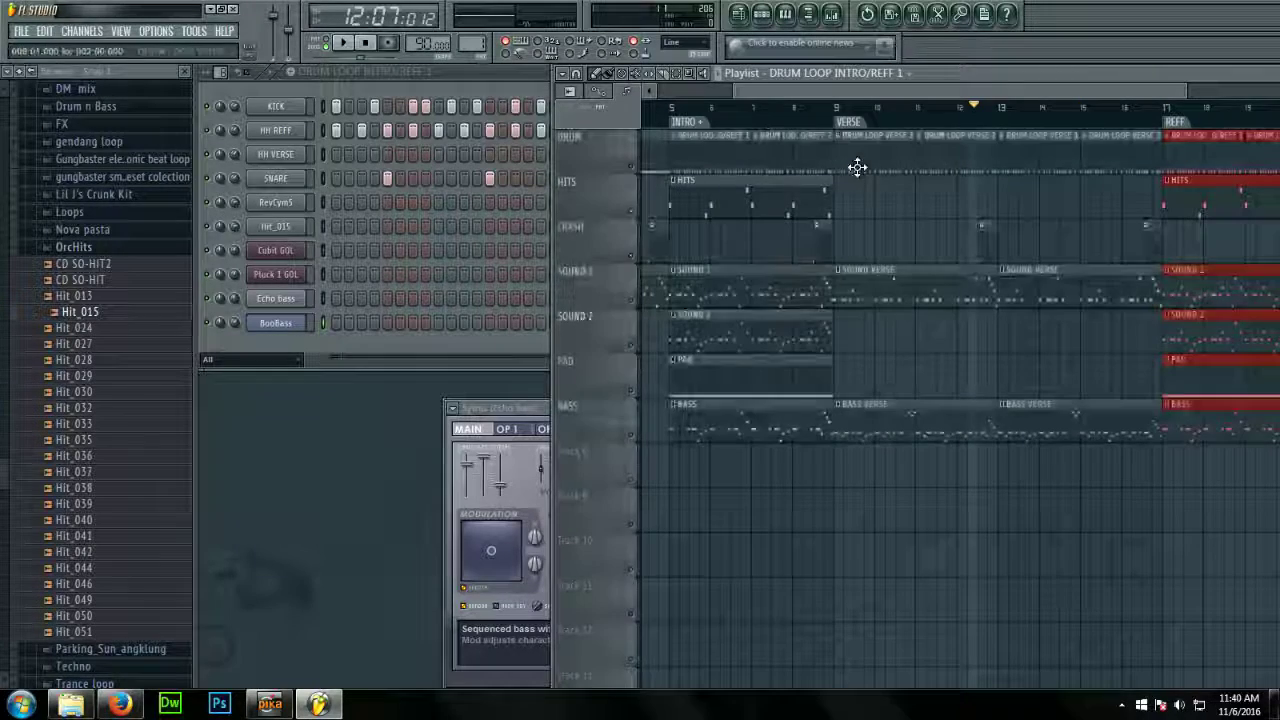
click(834, 107)
scroll(1025, 100, up, 1)
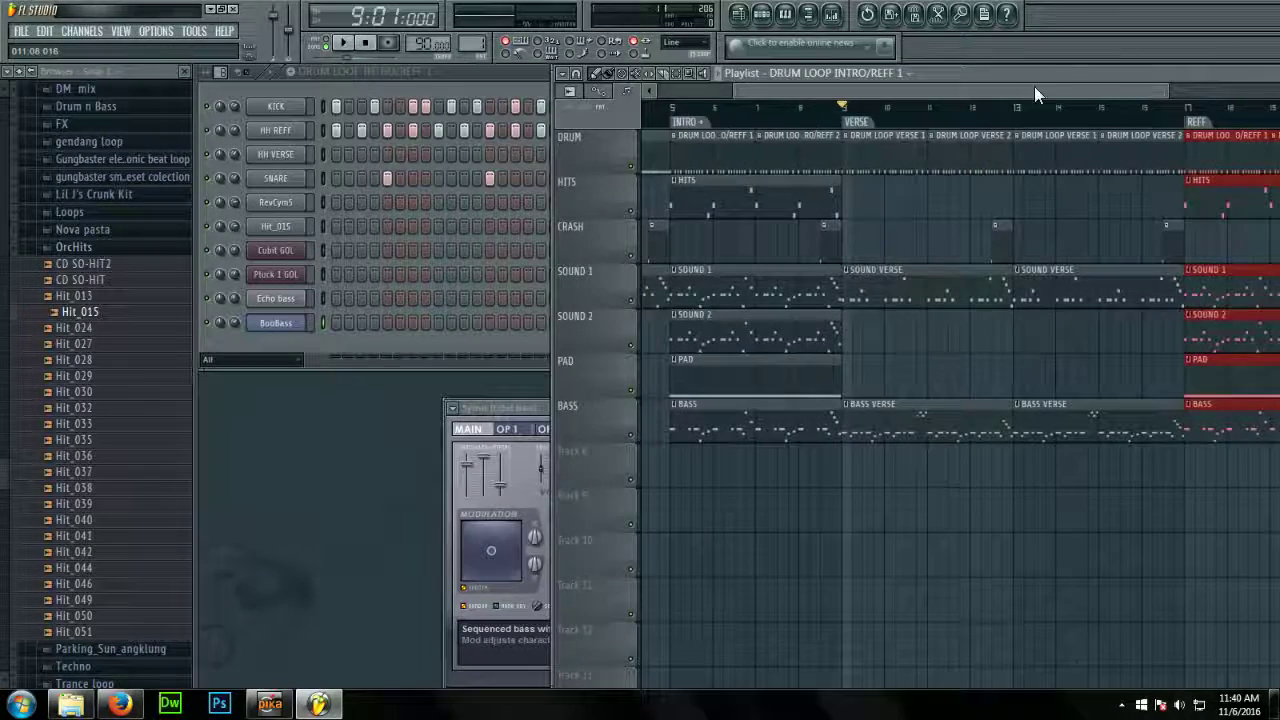
drag(1036, 84, 1137, 98)
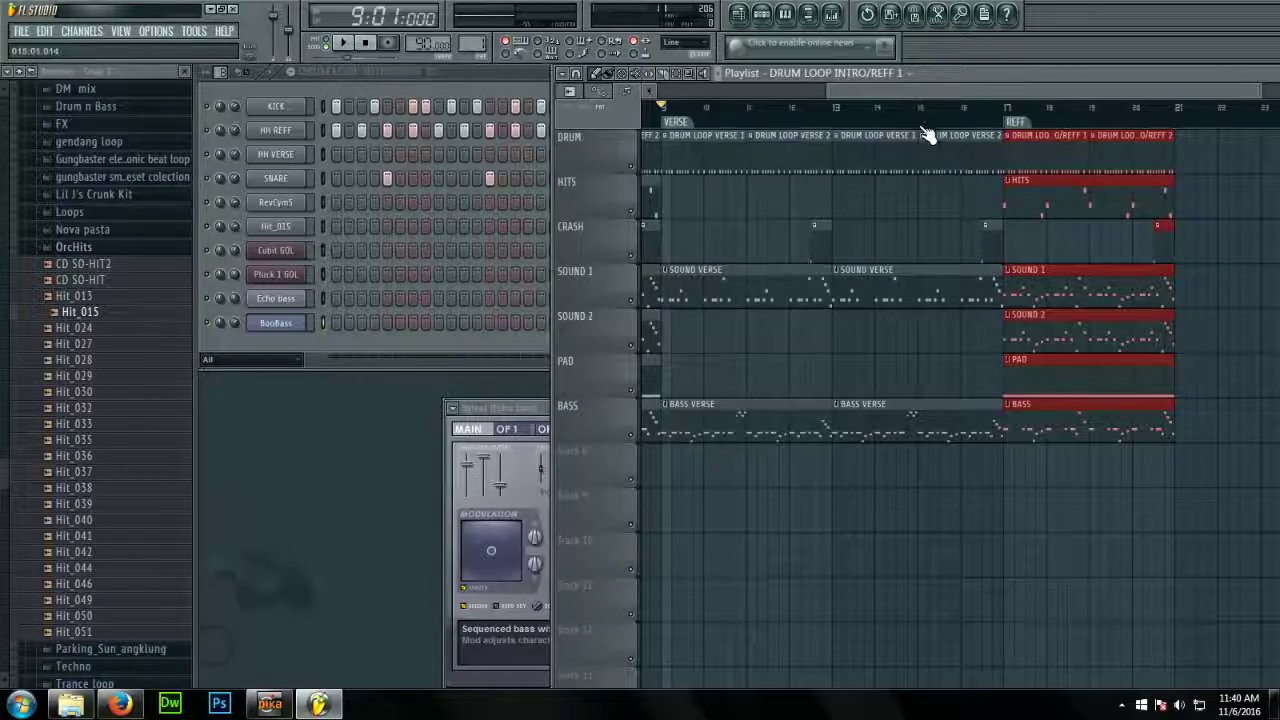
drag(994, 94, 799, 108)
click(661, 123)
Select the new empty pattern after BASS VERSE and name it END
click(312, 70)
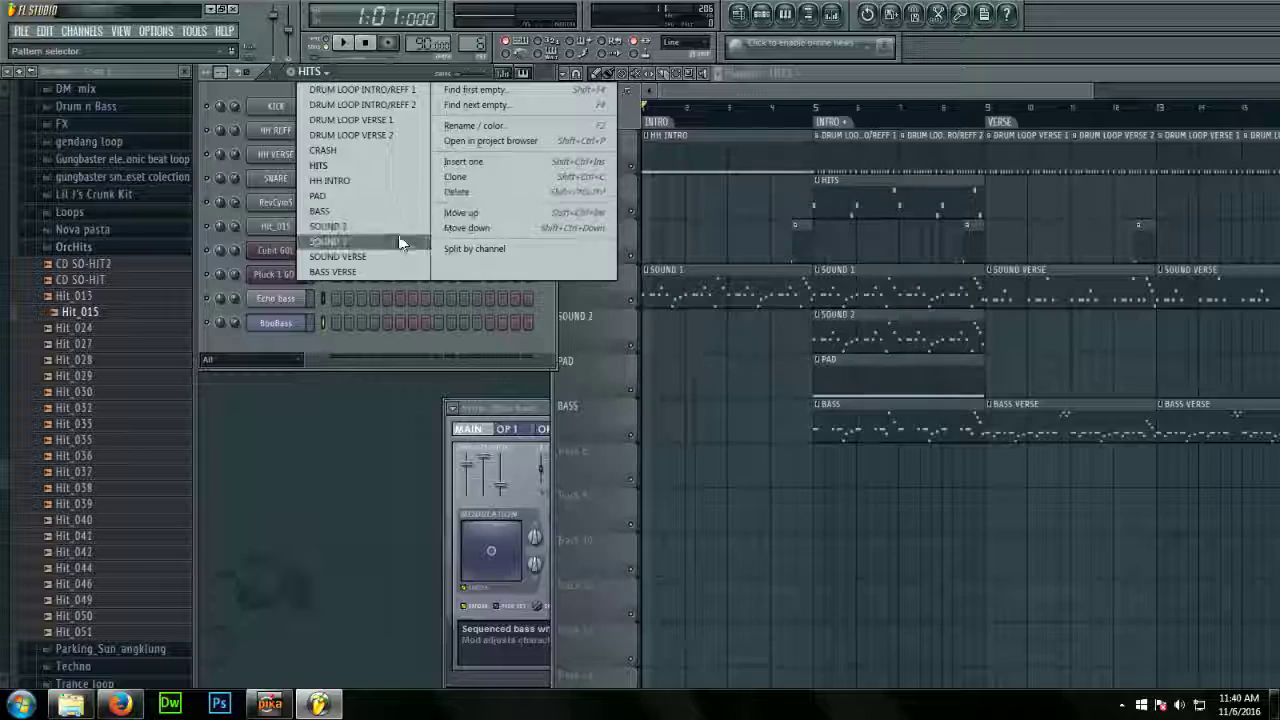
click(384, 270)
click(432, 68)
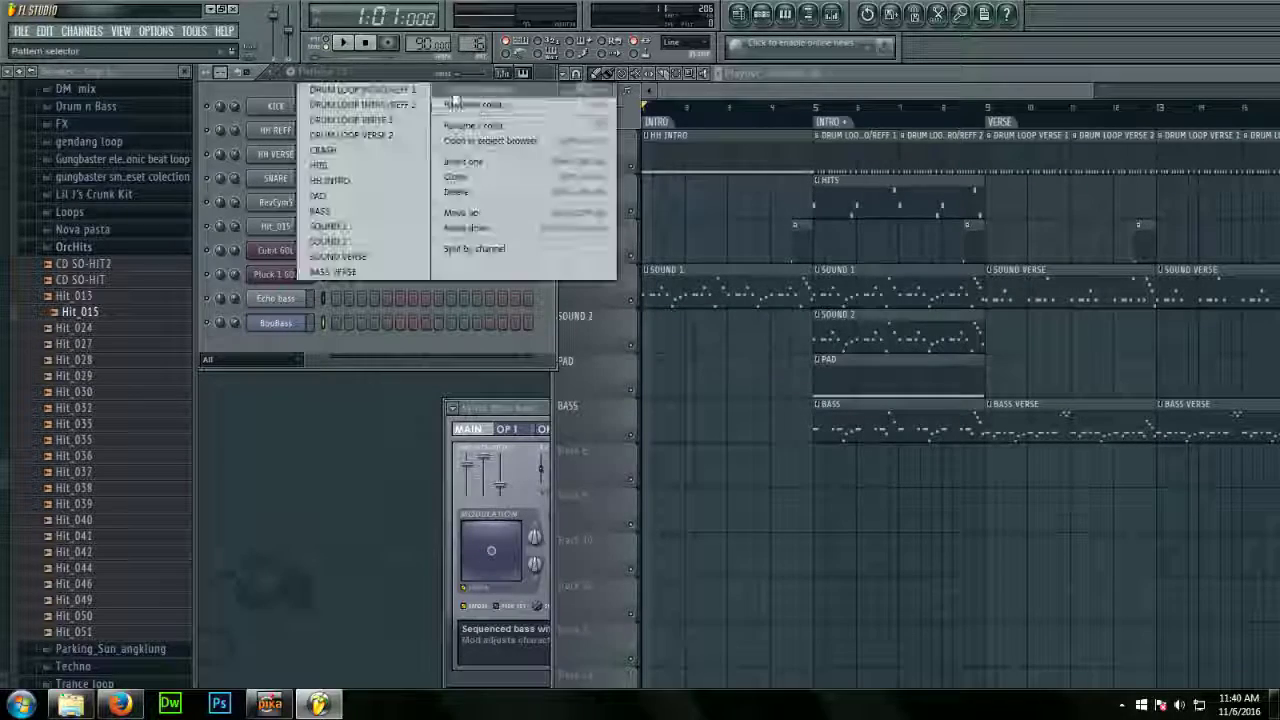
click(480, 122)
text(Eyy)
key(Return)
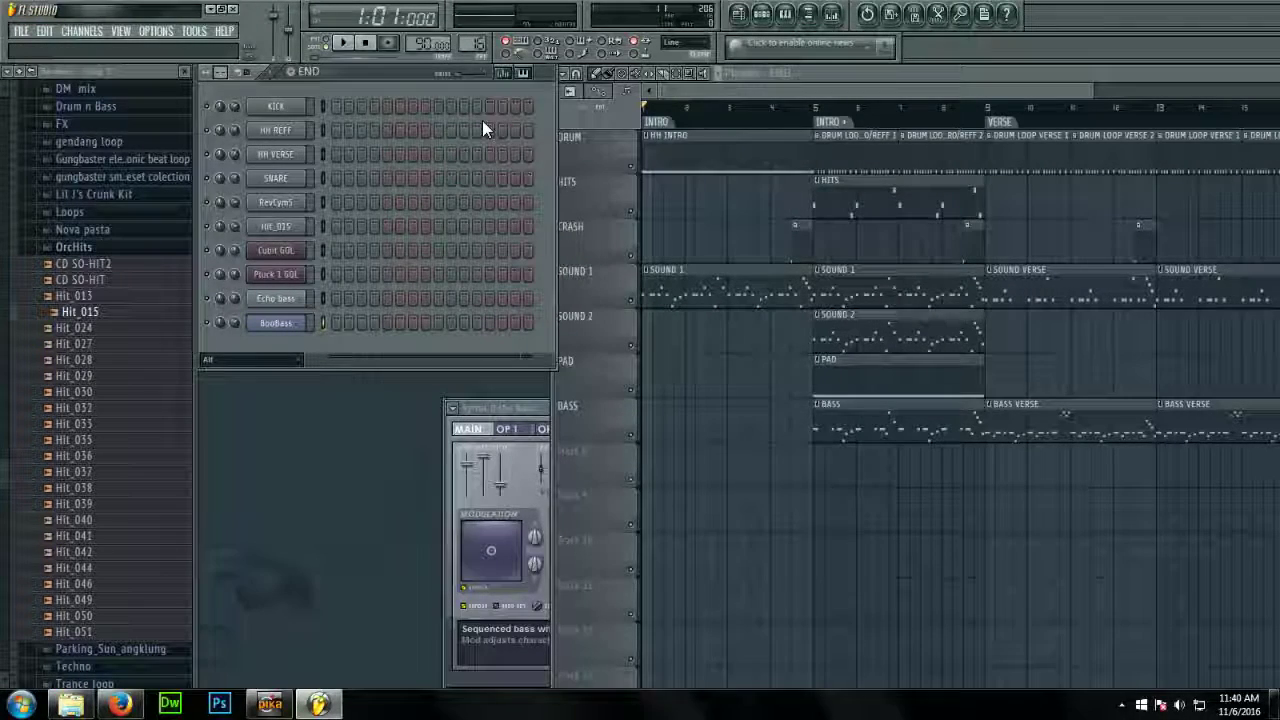
Add a KICK hit and an HH VERSE hit on the first step of the END pattern and play it
right_click(291, 103)
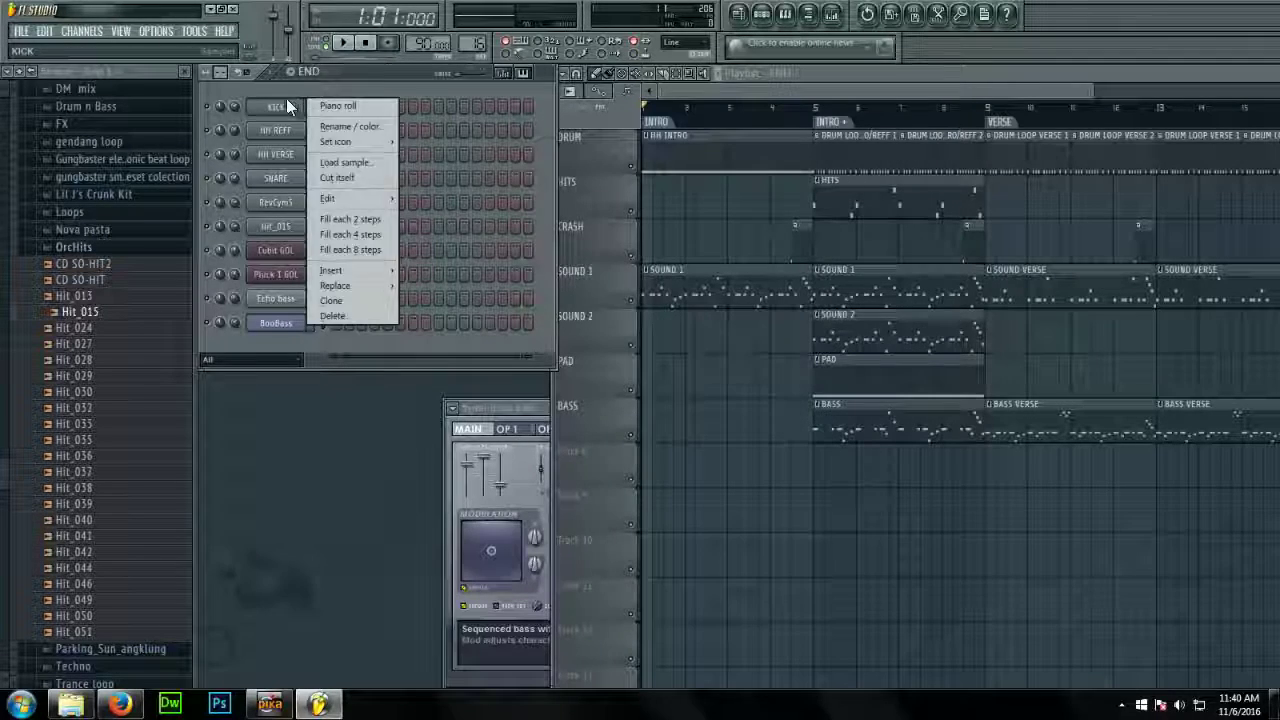
click(327, 107)
click(336, 153)
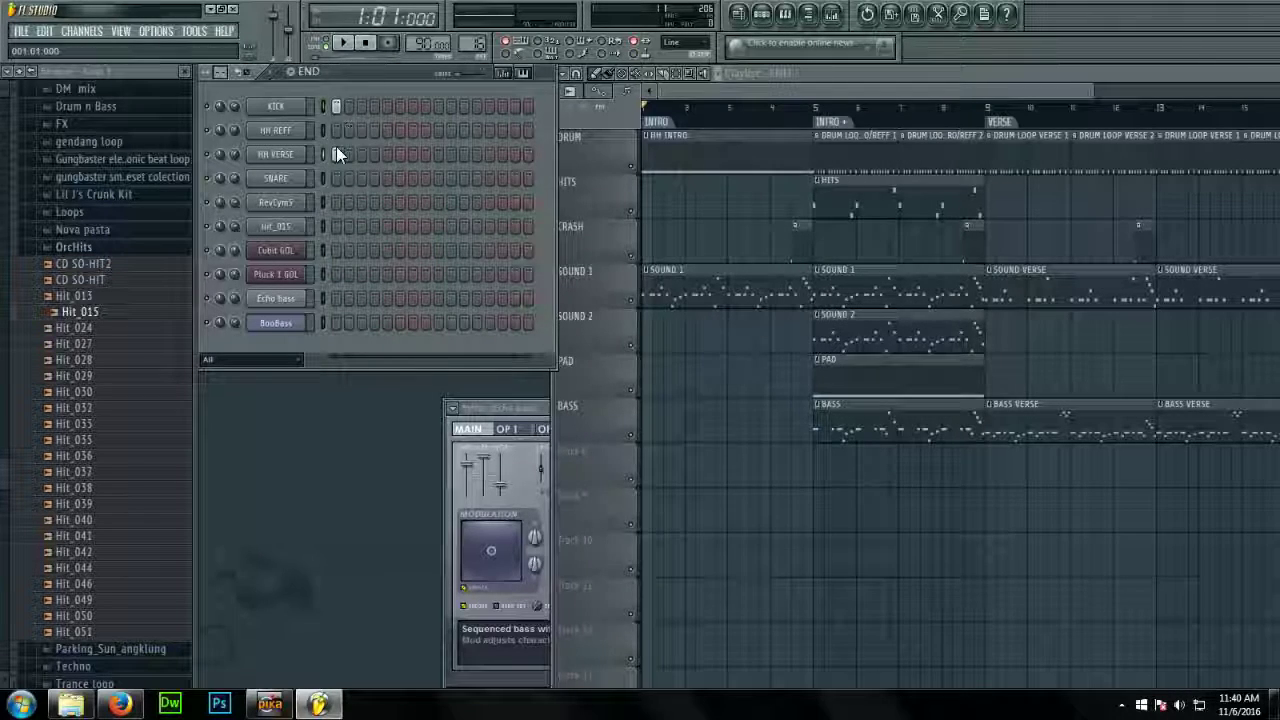
click(340, 43)
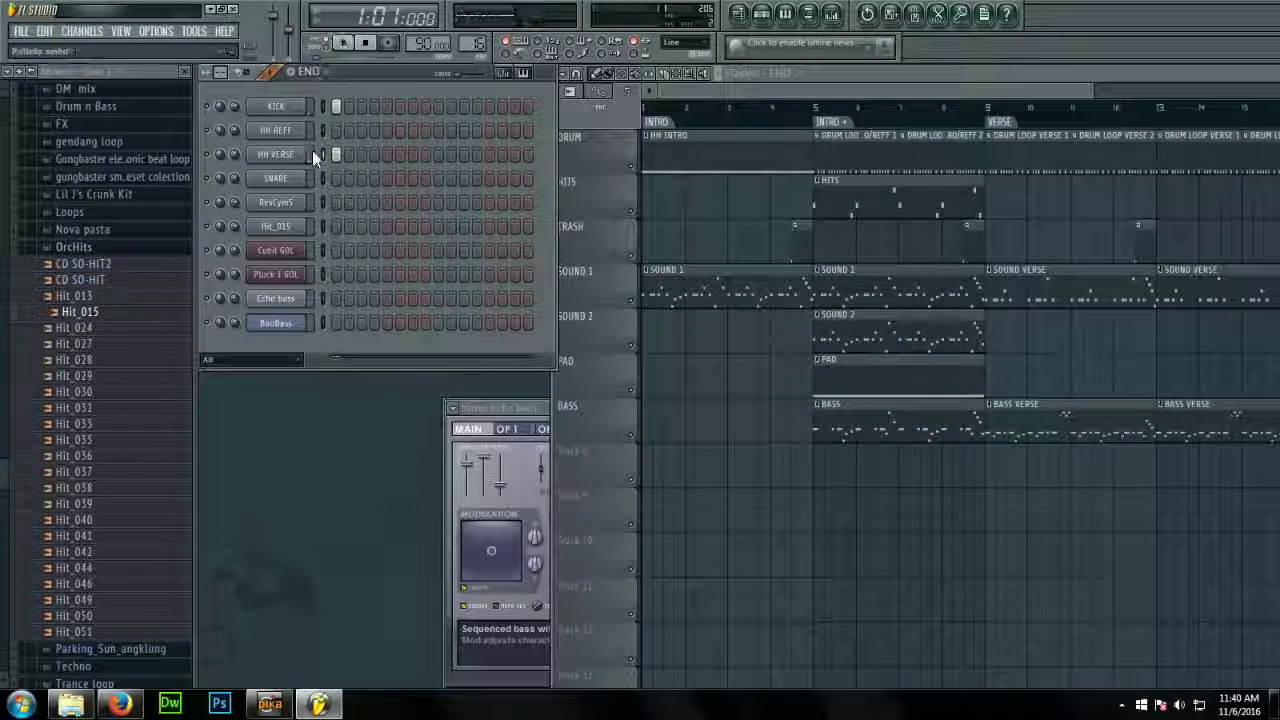
Draw a Hit_015 note in the piano roll that lasts the whole bar of the END pattern
right_click(300, 226)
click(325, 234)
drag(280, 298, 271, 352)
click(1273, 73)
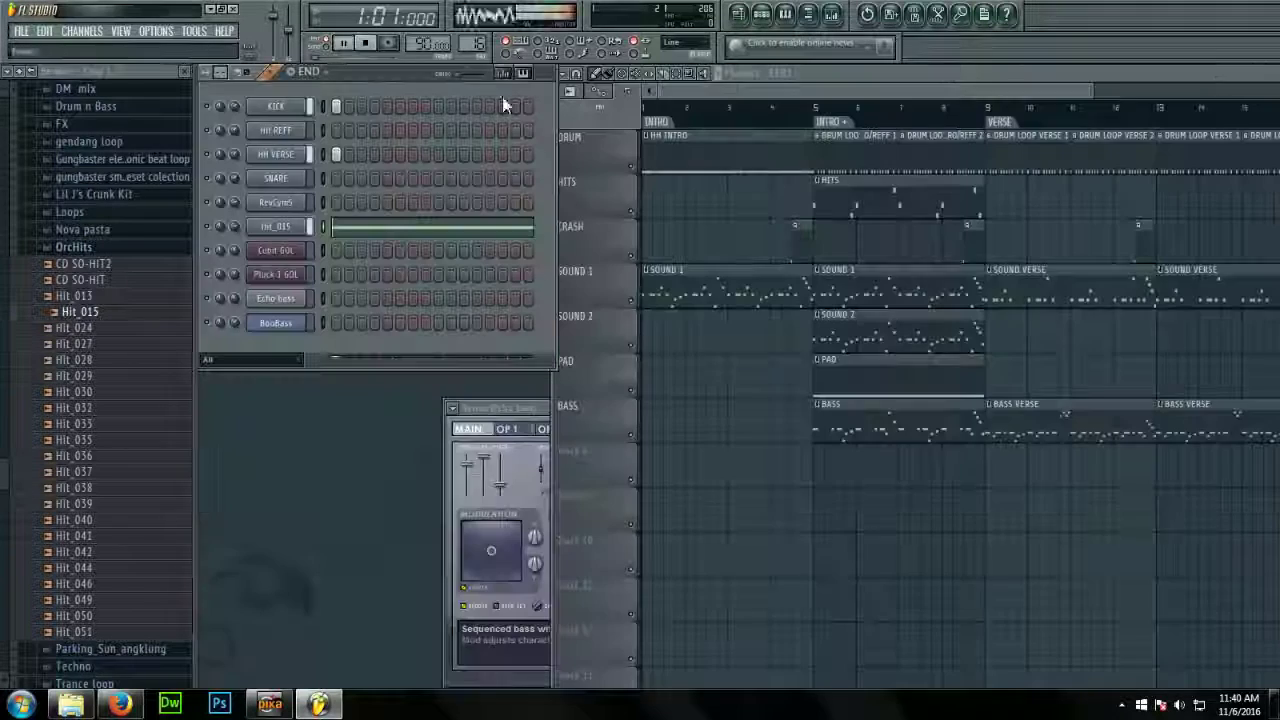
Add an Echo bass note at the start of the END pattern, shorten it to about half a step and move it to A5
right_click(284, 326)
right_click(291, 303)
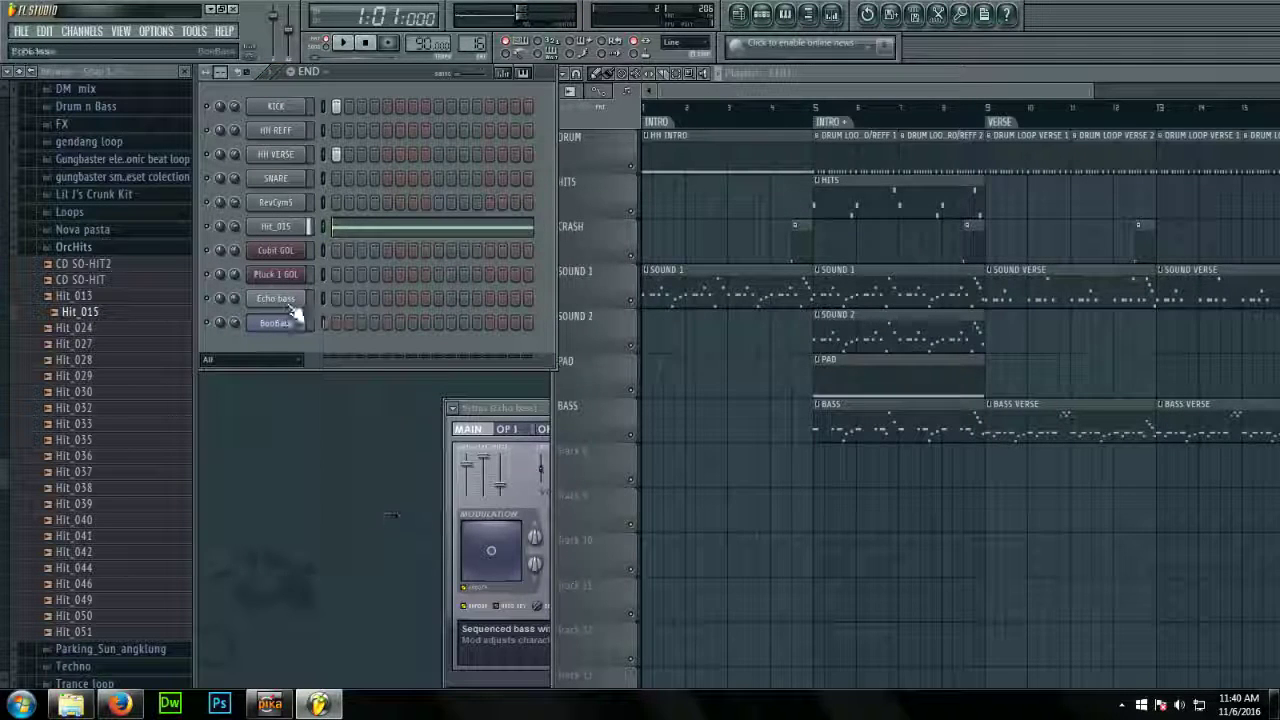
click(329, 298)
drag(286, 314, 224, 350)
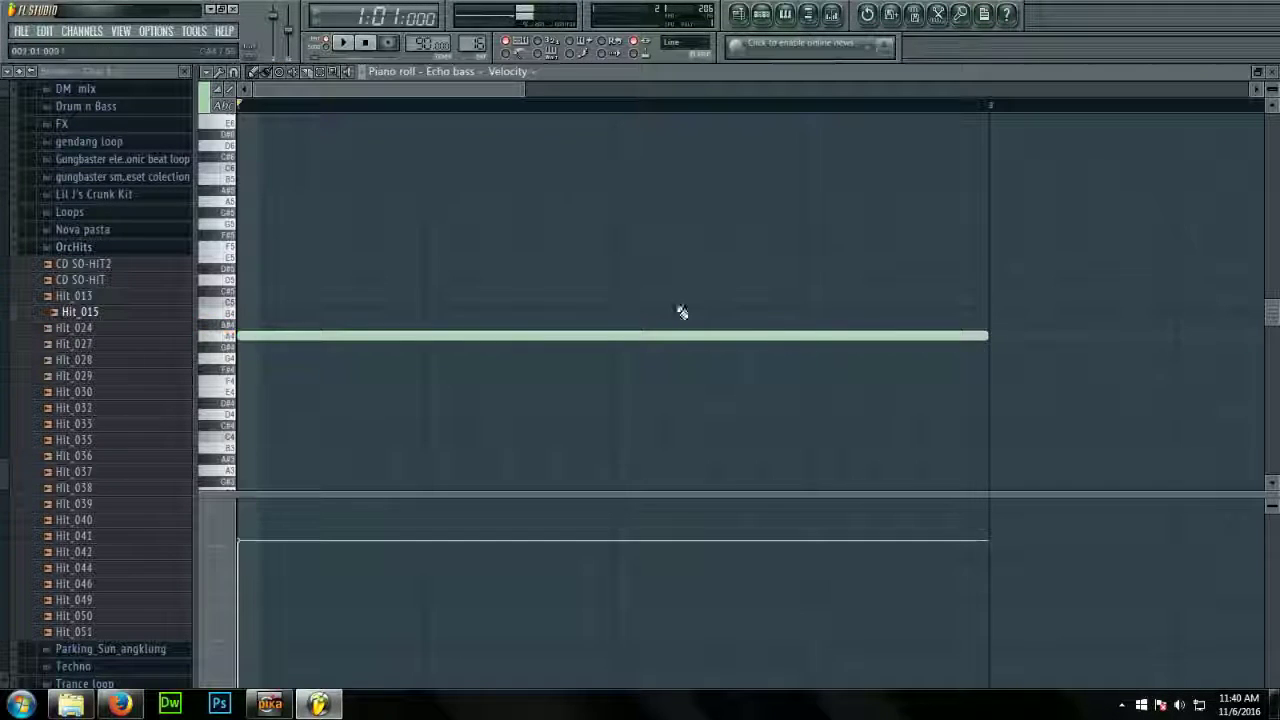
drag(985, 337, 245, 355)
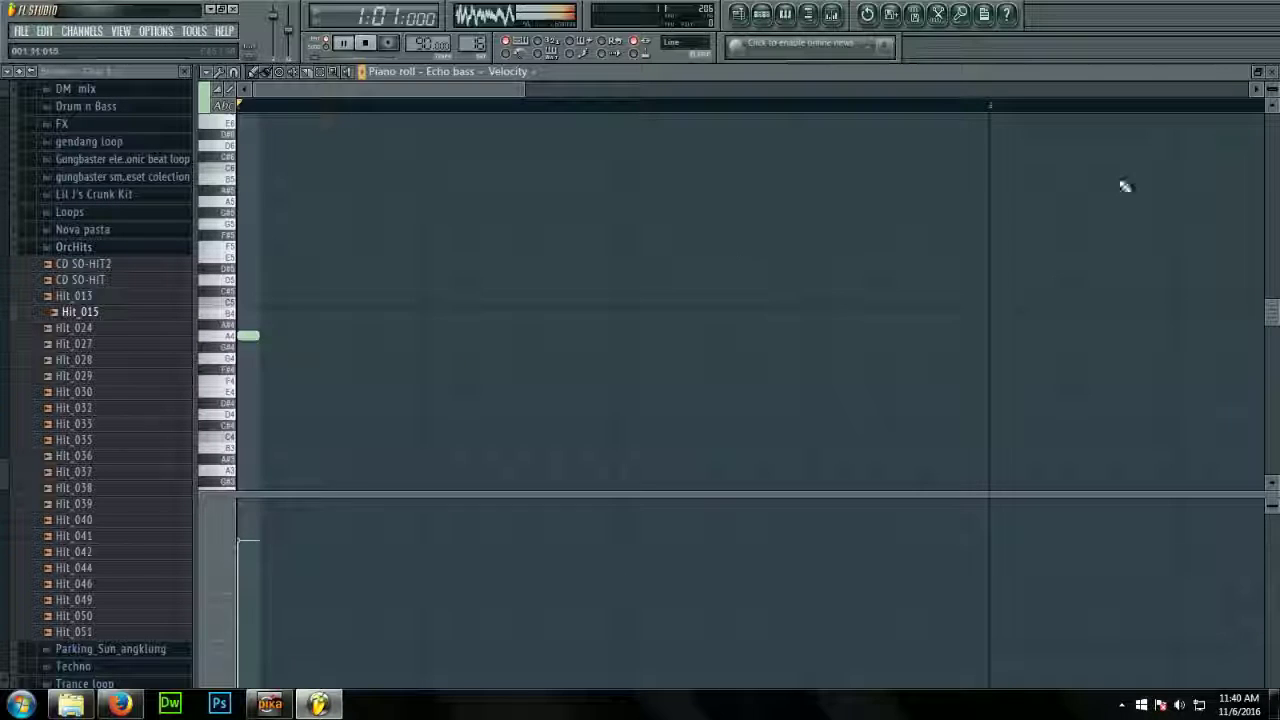
key(space)
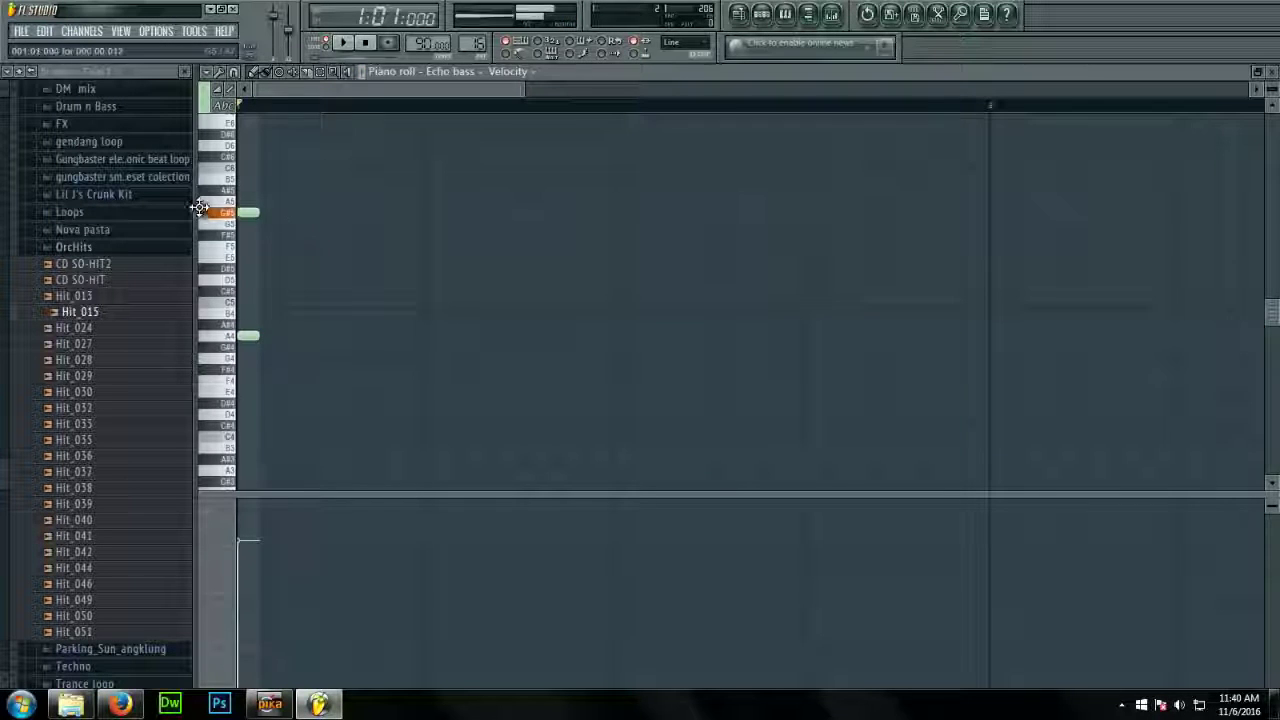
drag(199, 207, 202, 197)
key(space)
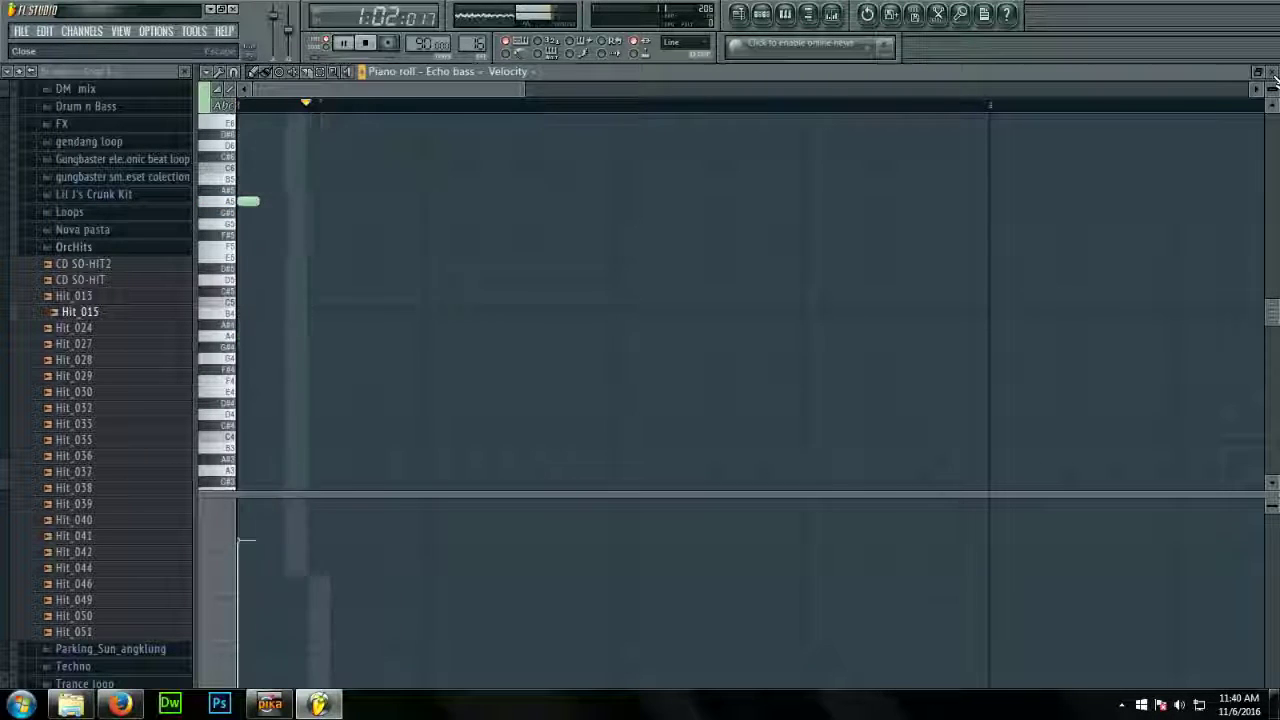
key(space)
click(1271, 72)
Add a BooBass note on A4, about one step long, at the start of the END pattern and check it by playback
right_click(291, 328)
click(318, 328)
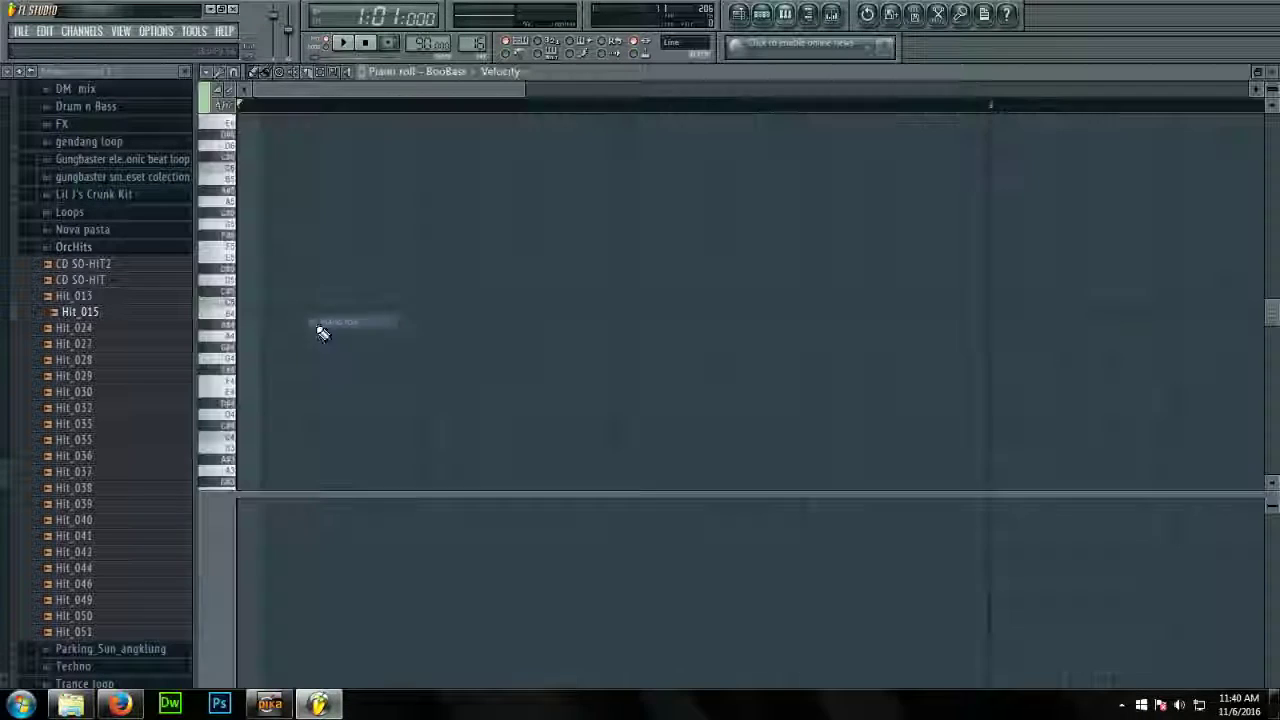
drag(242, 324, 285, 342)
key(space)
key(space)
key(space)
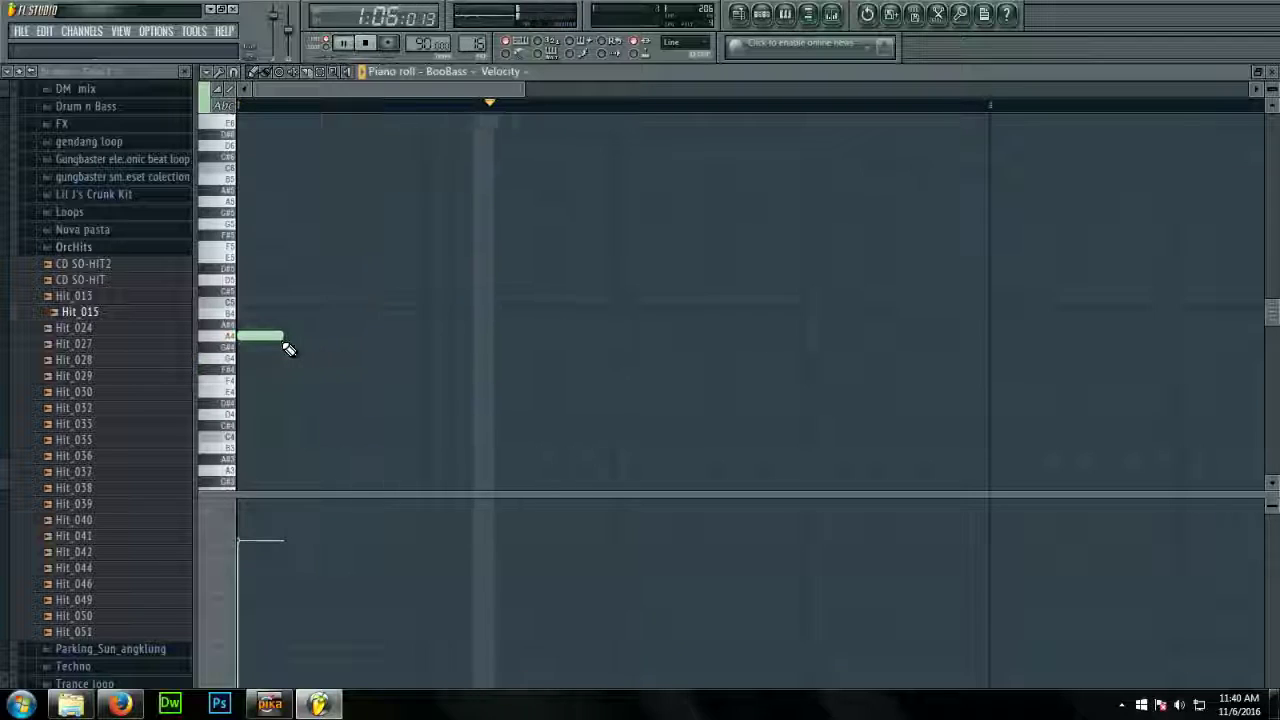
key(space)
drag(242, 201, 240, 337)
key(space)
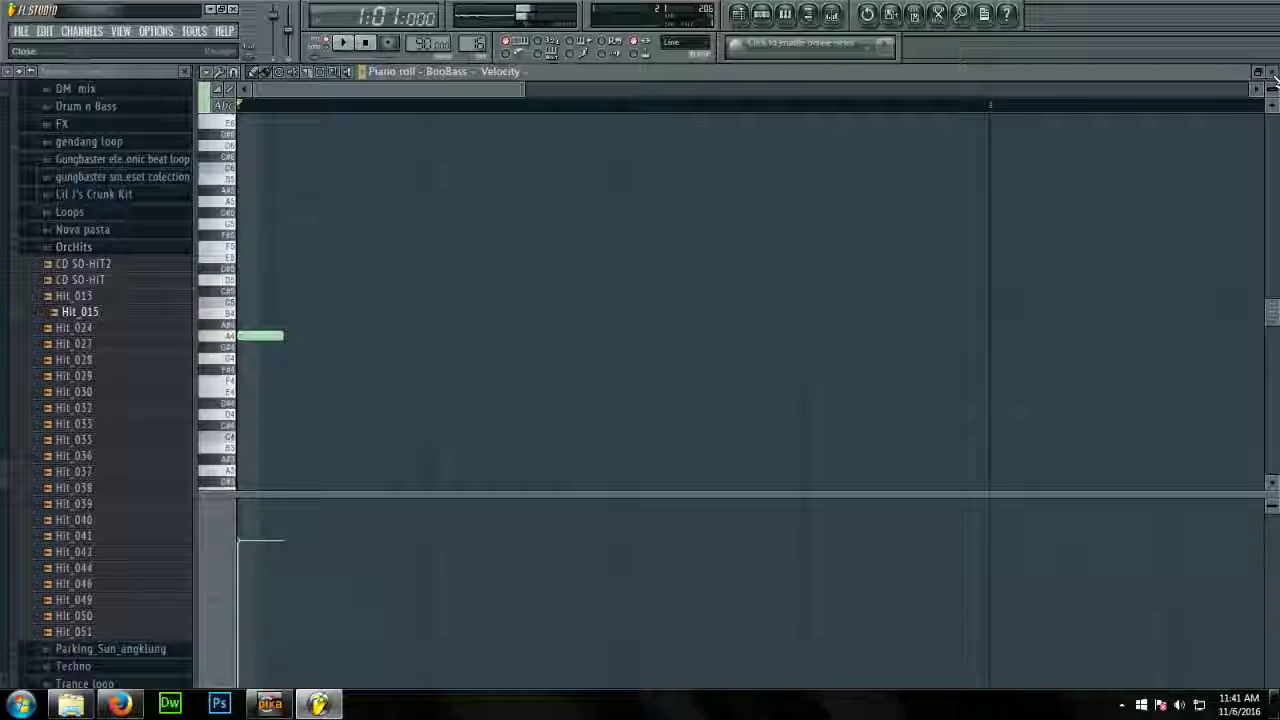
click(1272, 72)
Maximize the playlist and play the whole arrangement from bar 1
drag(1095, 91, 1274, 98)
double_click(914, 76)
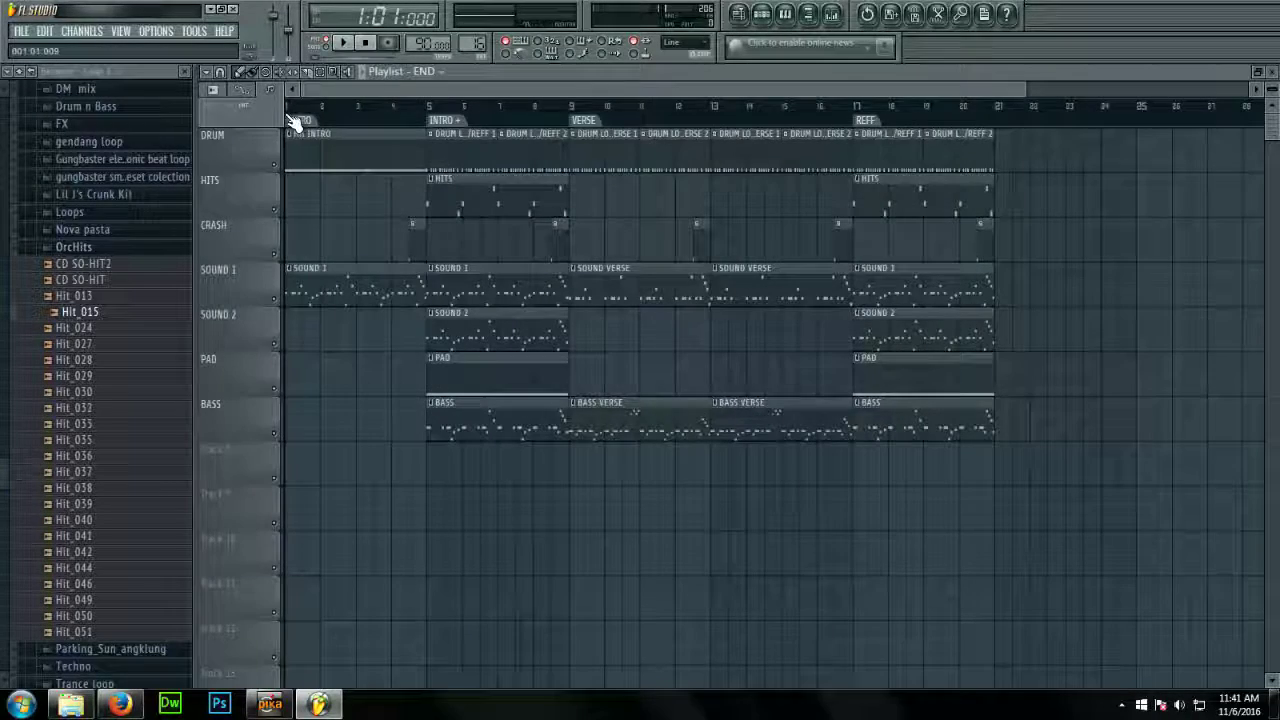
key(space)
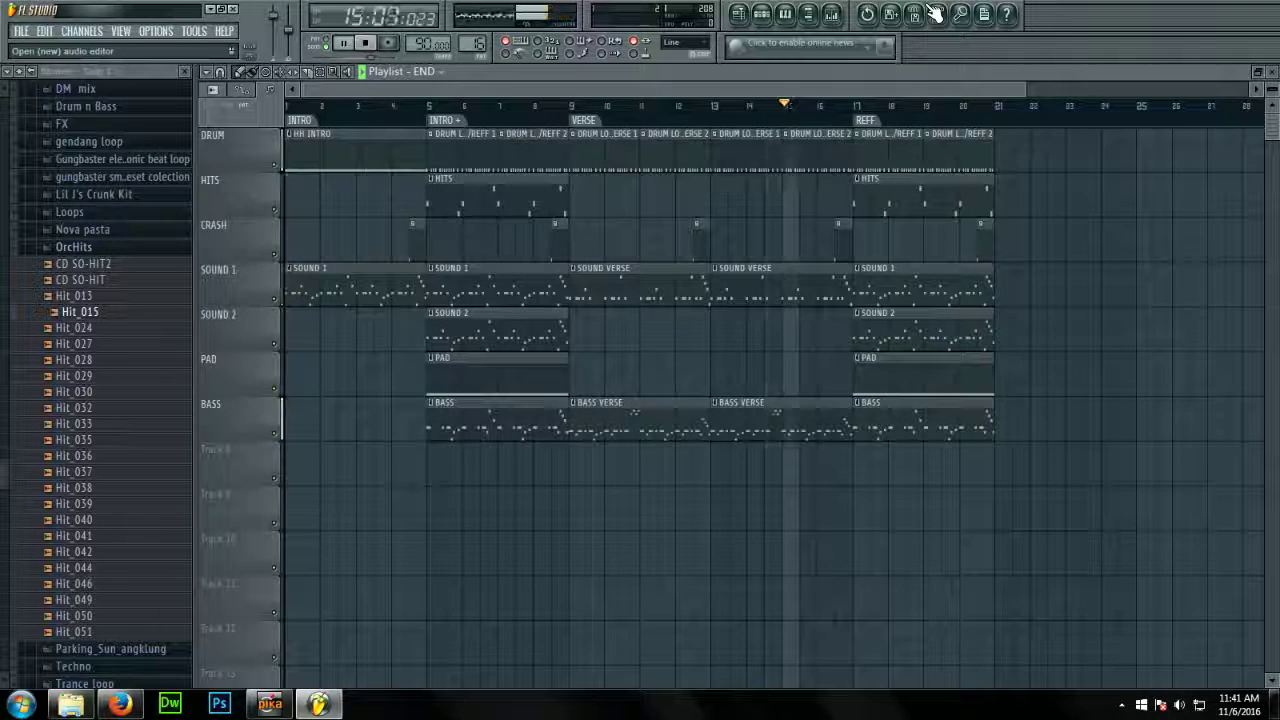
Slightly lower the saturation threshold of the Fruity Limiter on the Master mixer track, with the song playing
click(837, 20)
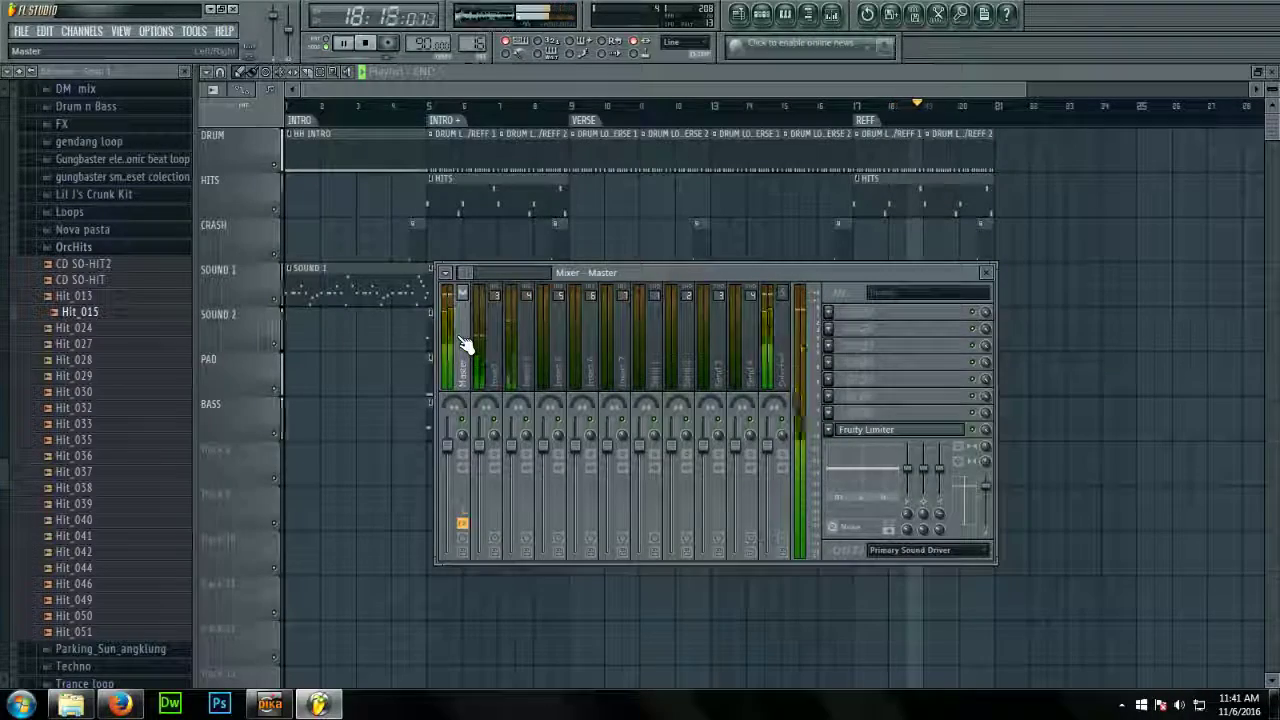
click(900, 430)
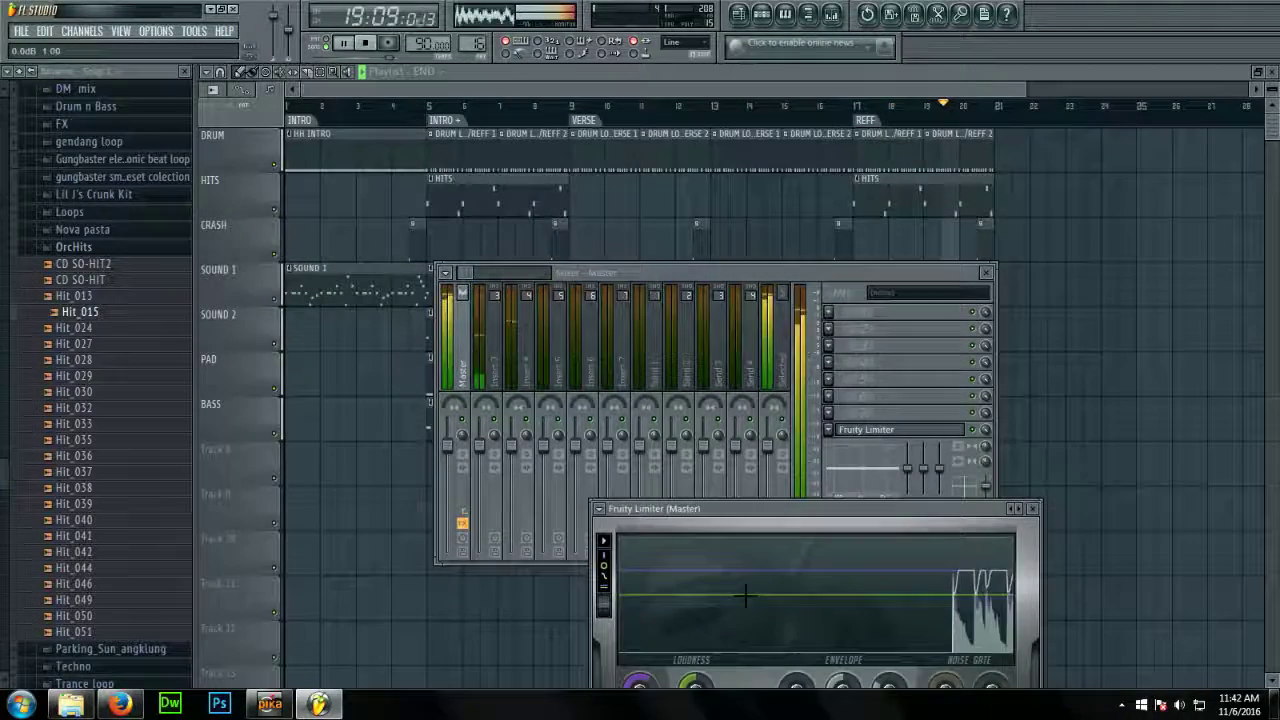
drag(688, 683, 688, 700)
click(987, 273)
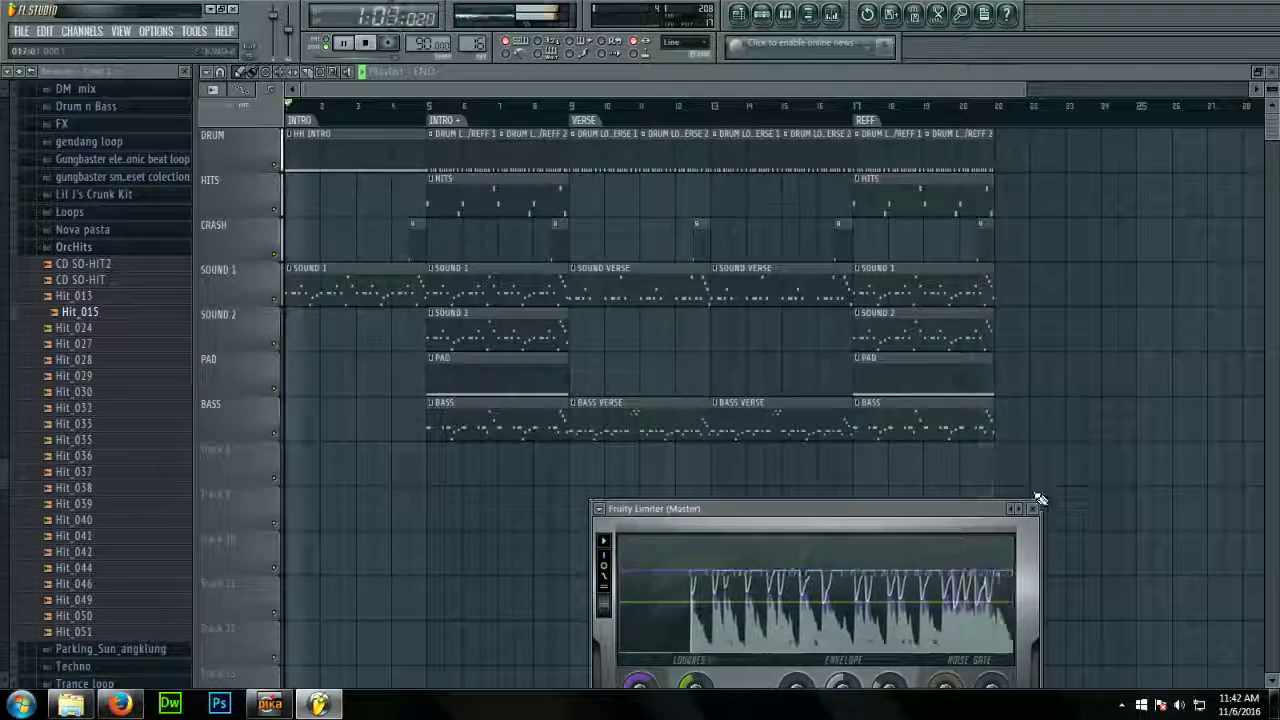
click(1034, 510)
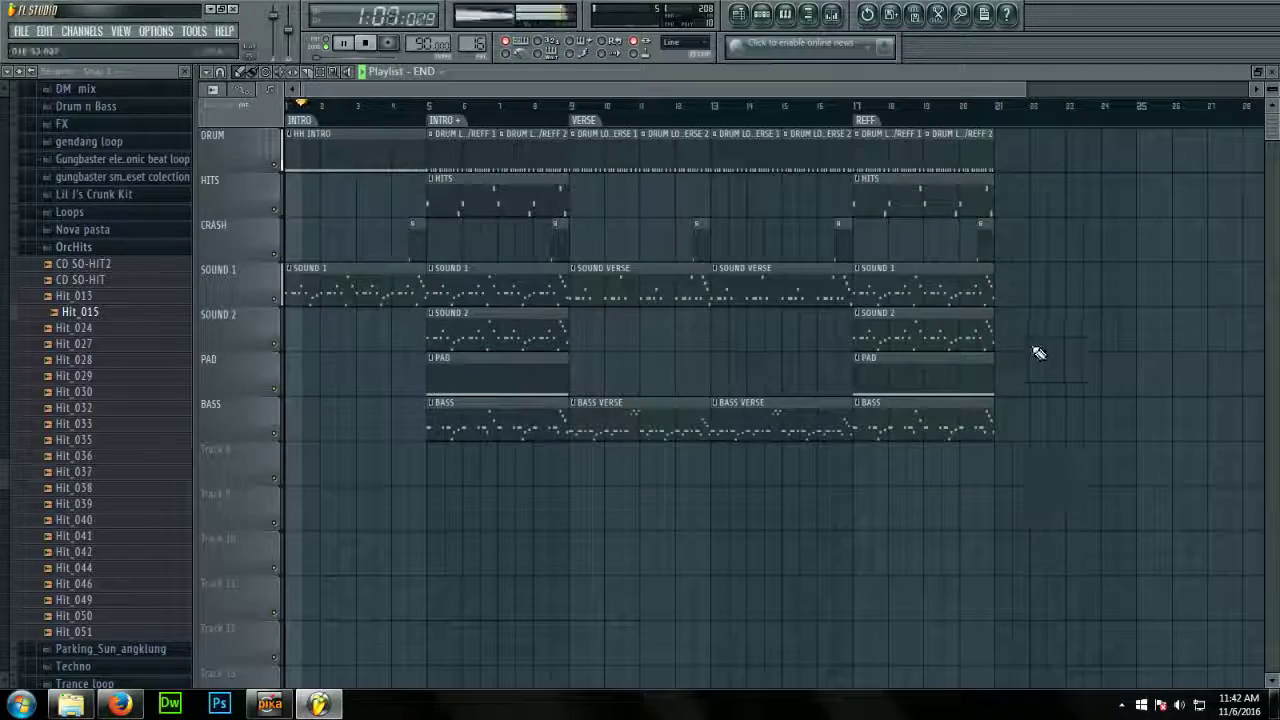
Place the END pattern on the CRASH track at bar 21, directly after the refrain, and play the song's ending
key(space)
click(412, 71)
click(456, 300)
click(1072, 259)
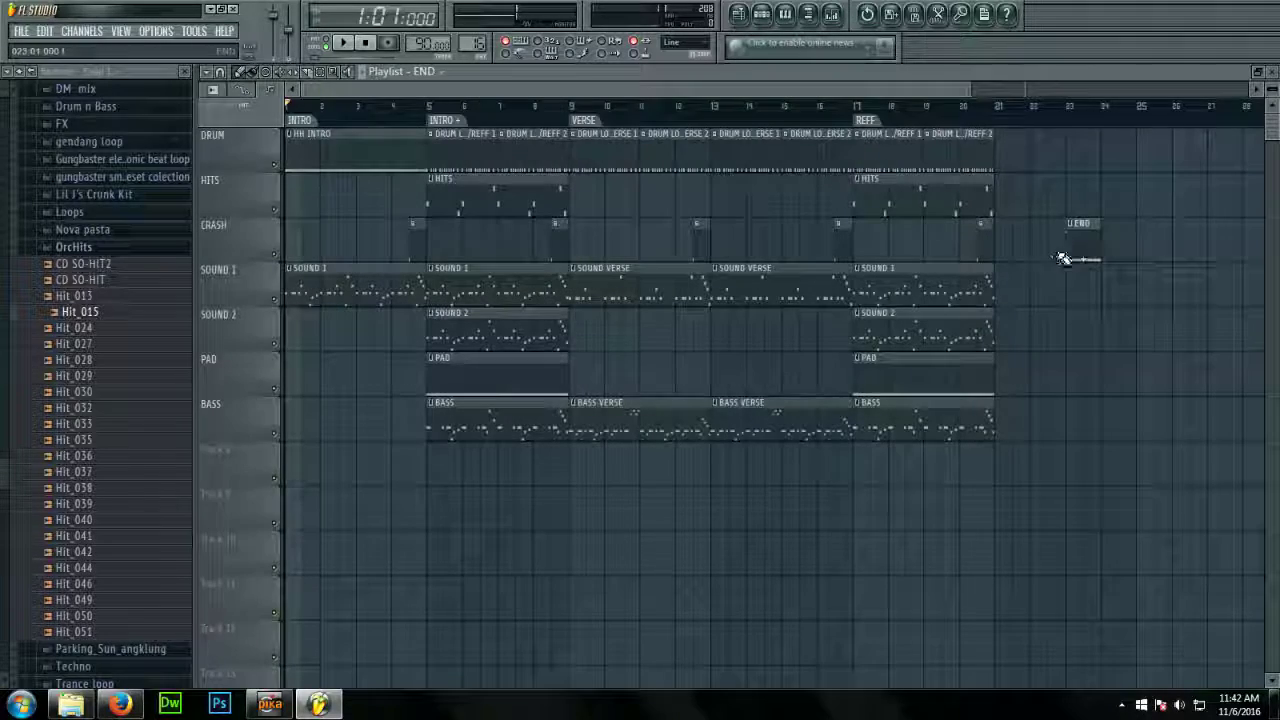
click(965, 106)
key(space)
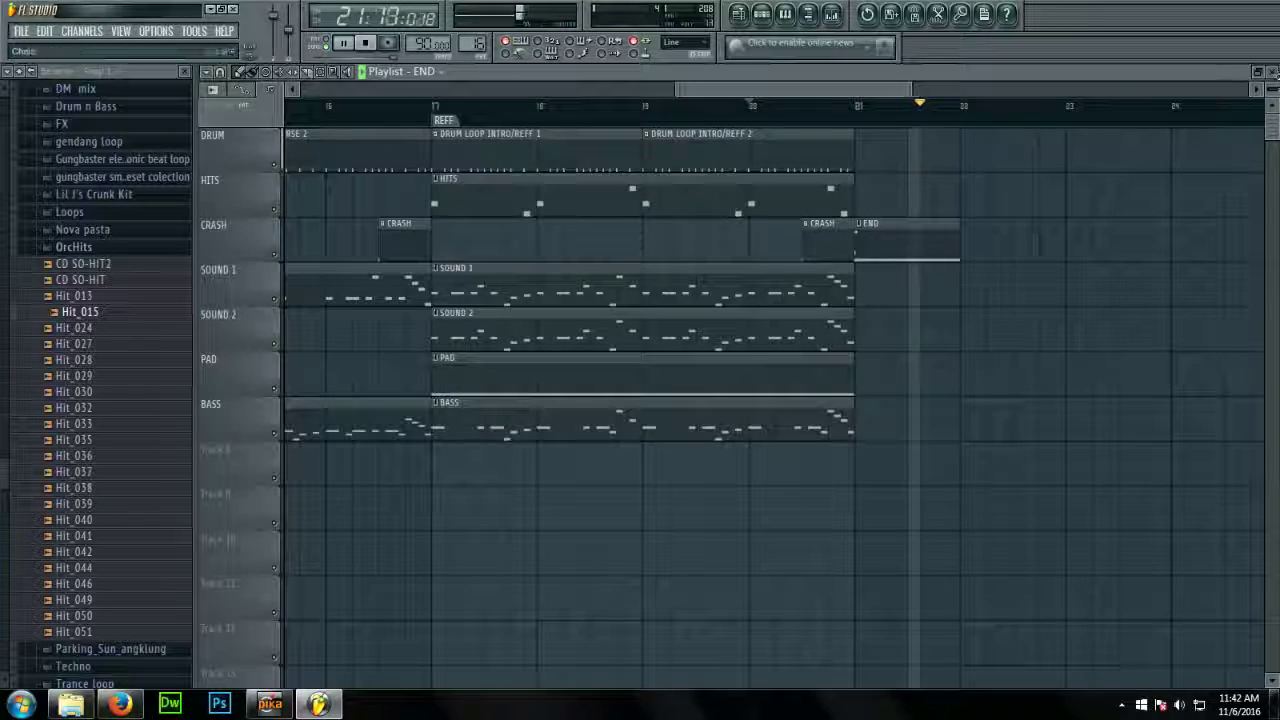
key(space)
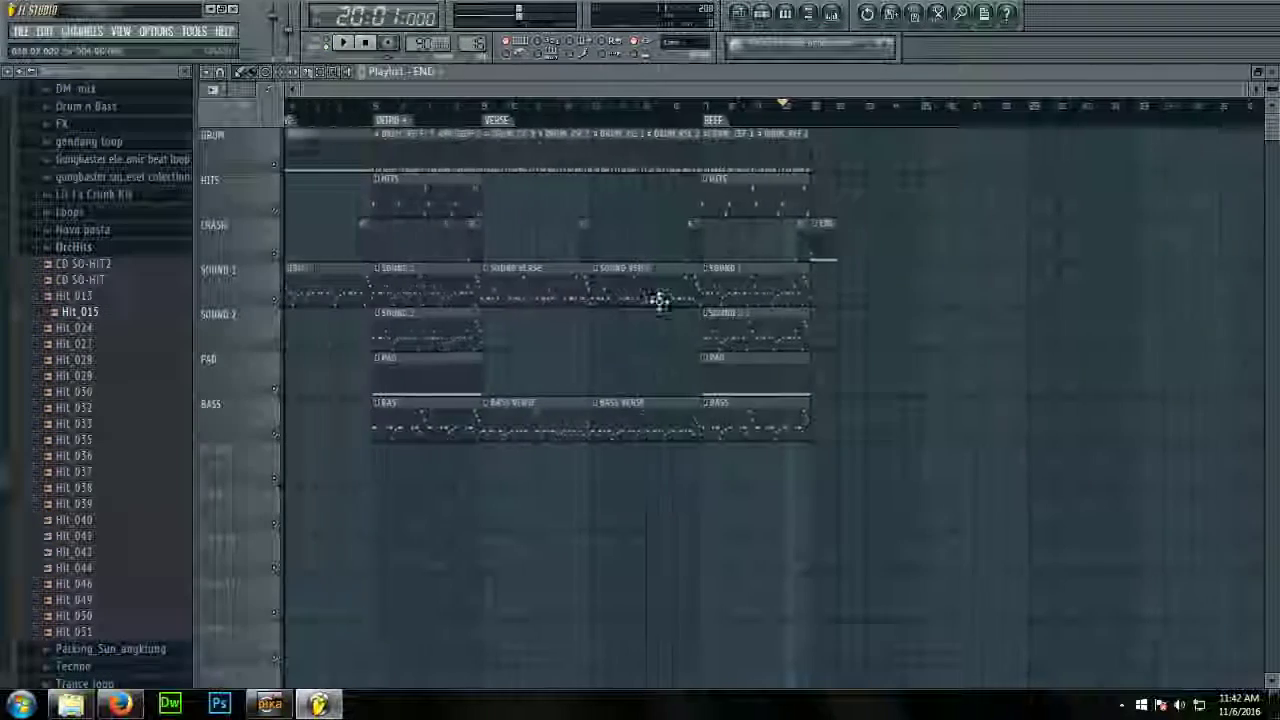
Switch to a new Notepad document and write "THANKS FOR WATCHING :D"
click(22, 704)
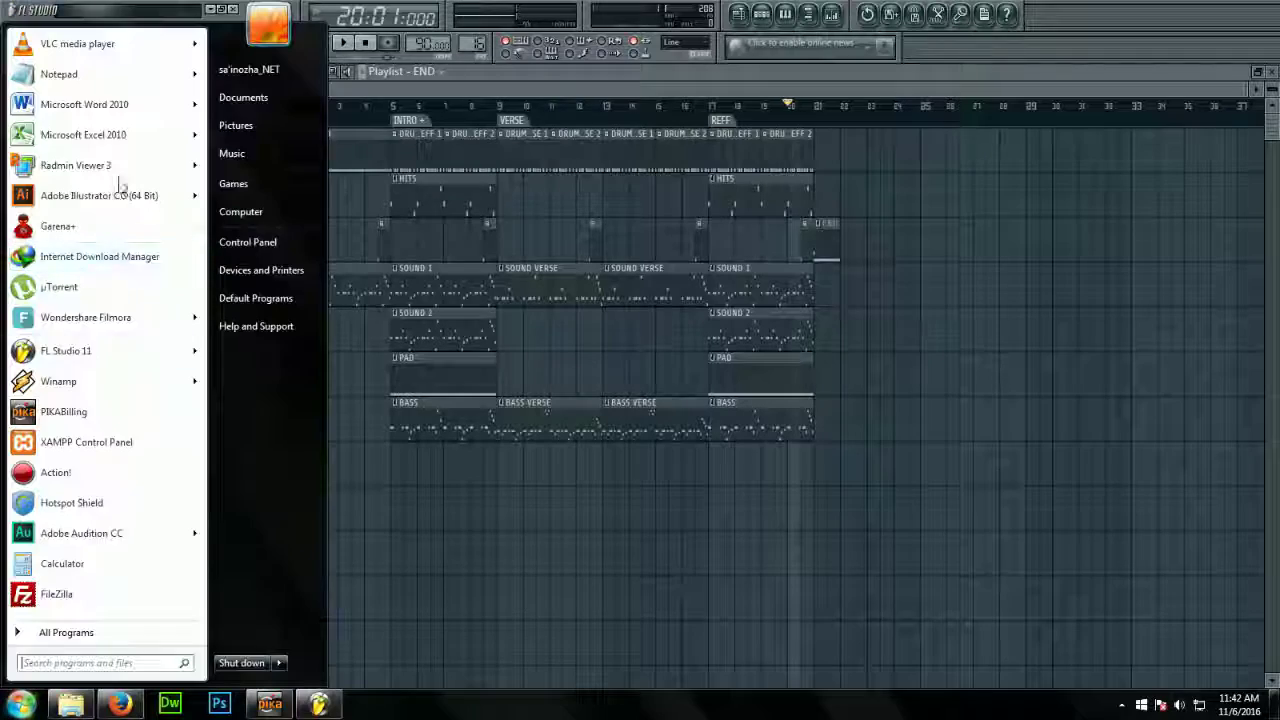
click(117, 76)
text(THA)
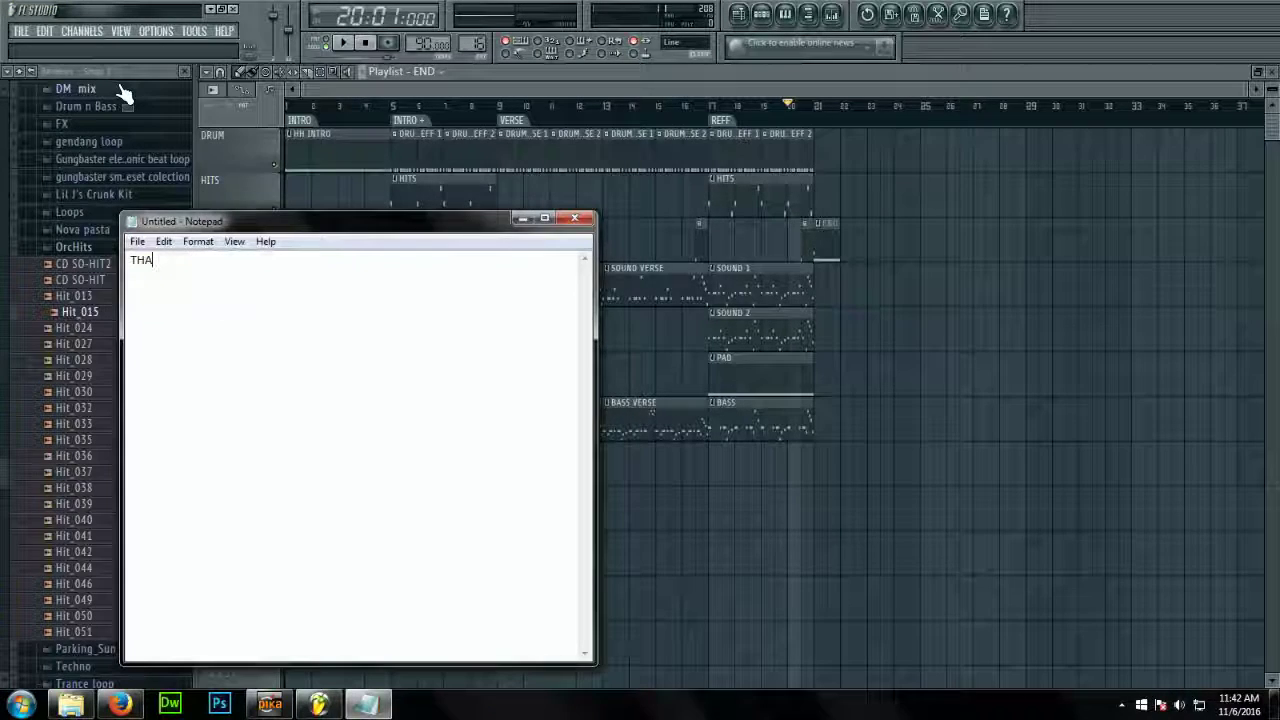
text(NKS FO)
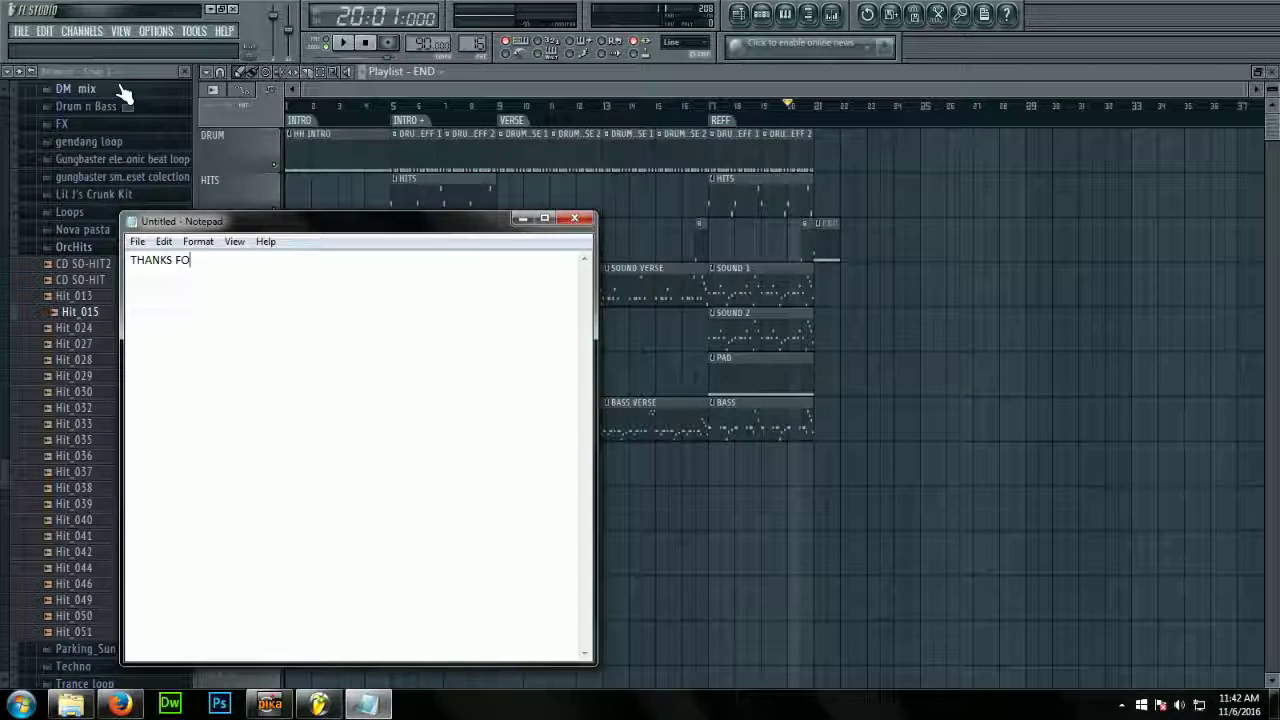
text(R WATCHING)
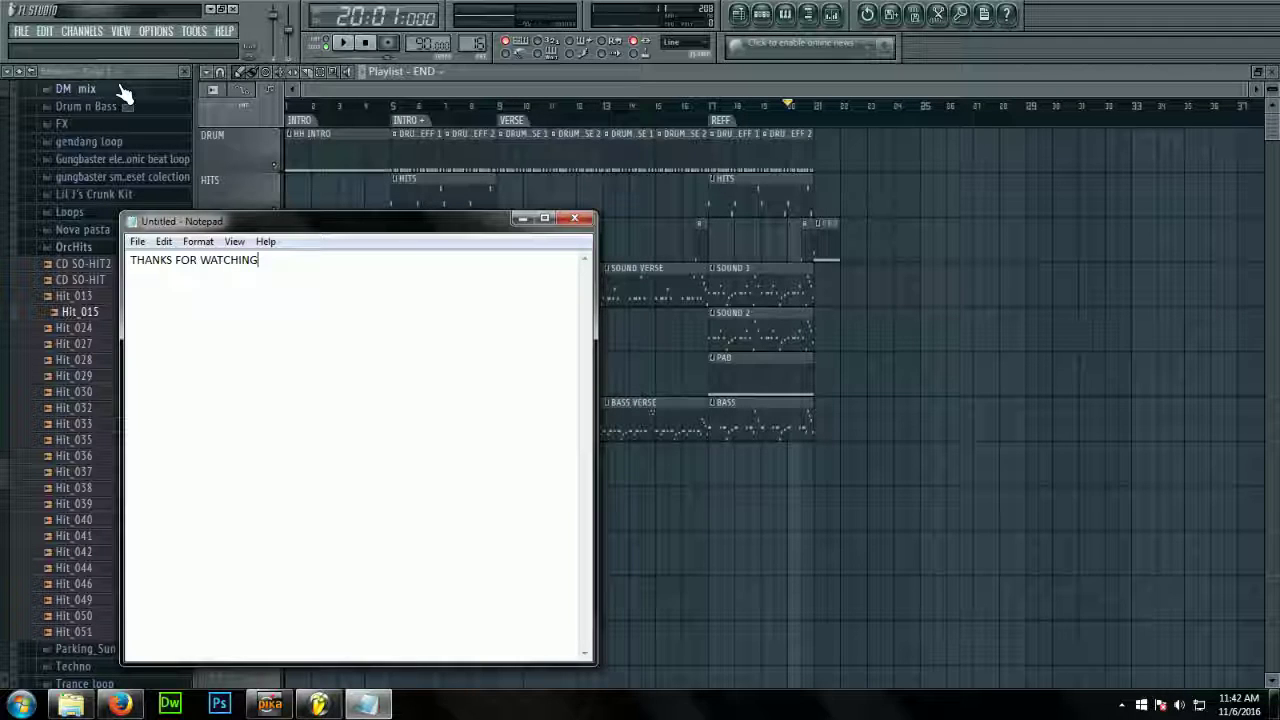
text( :D)
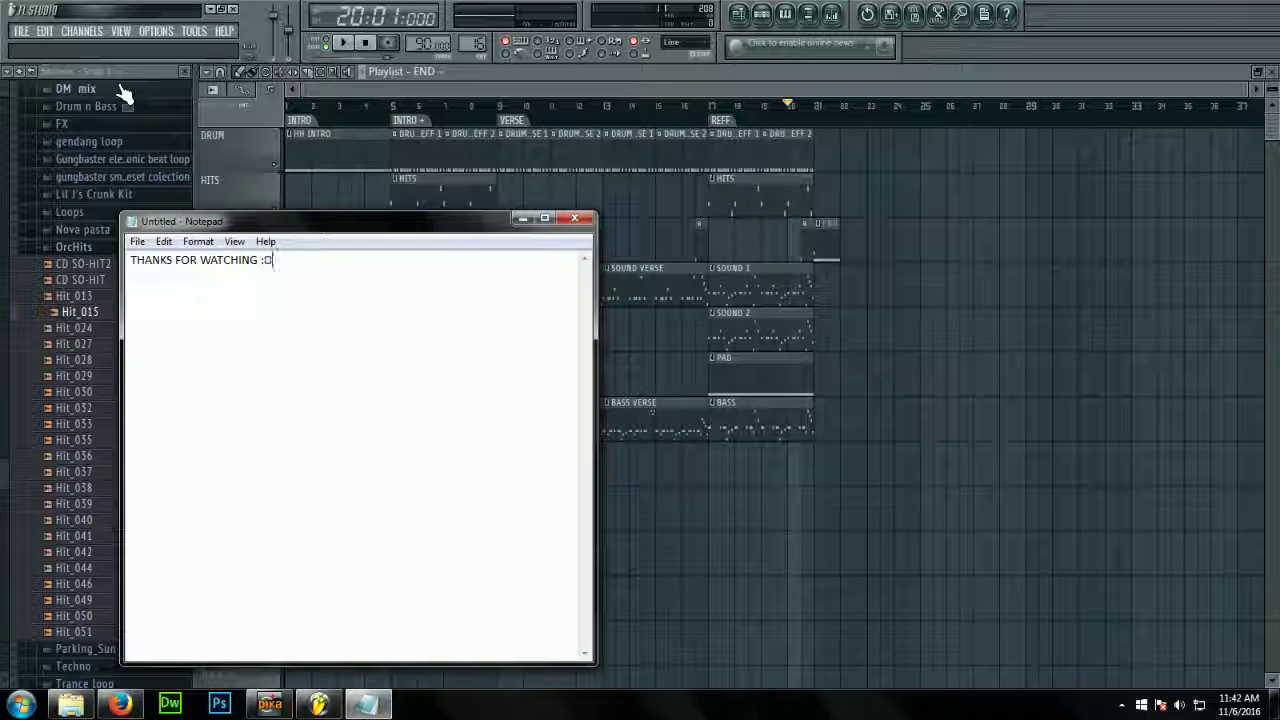